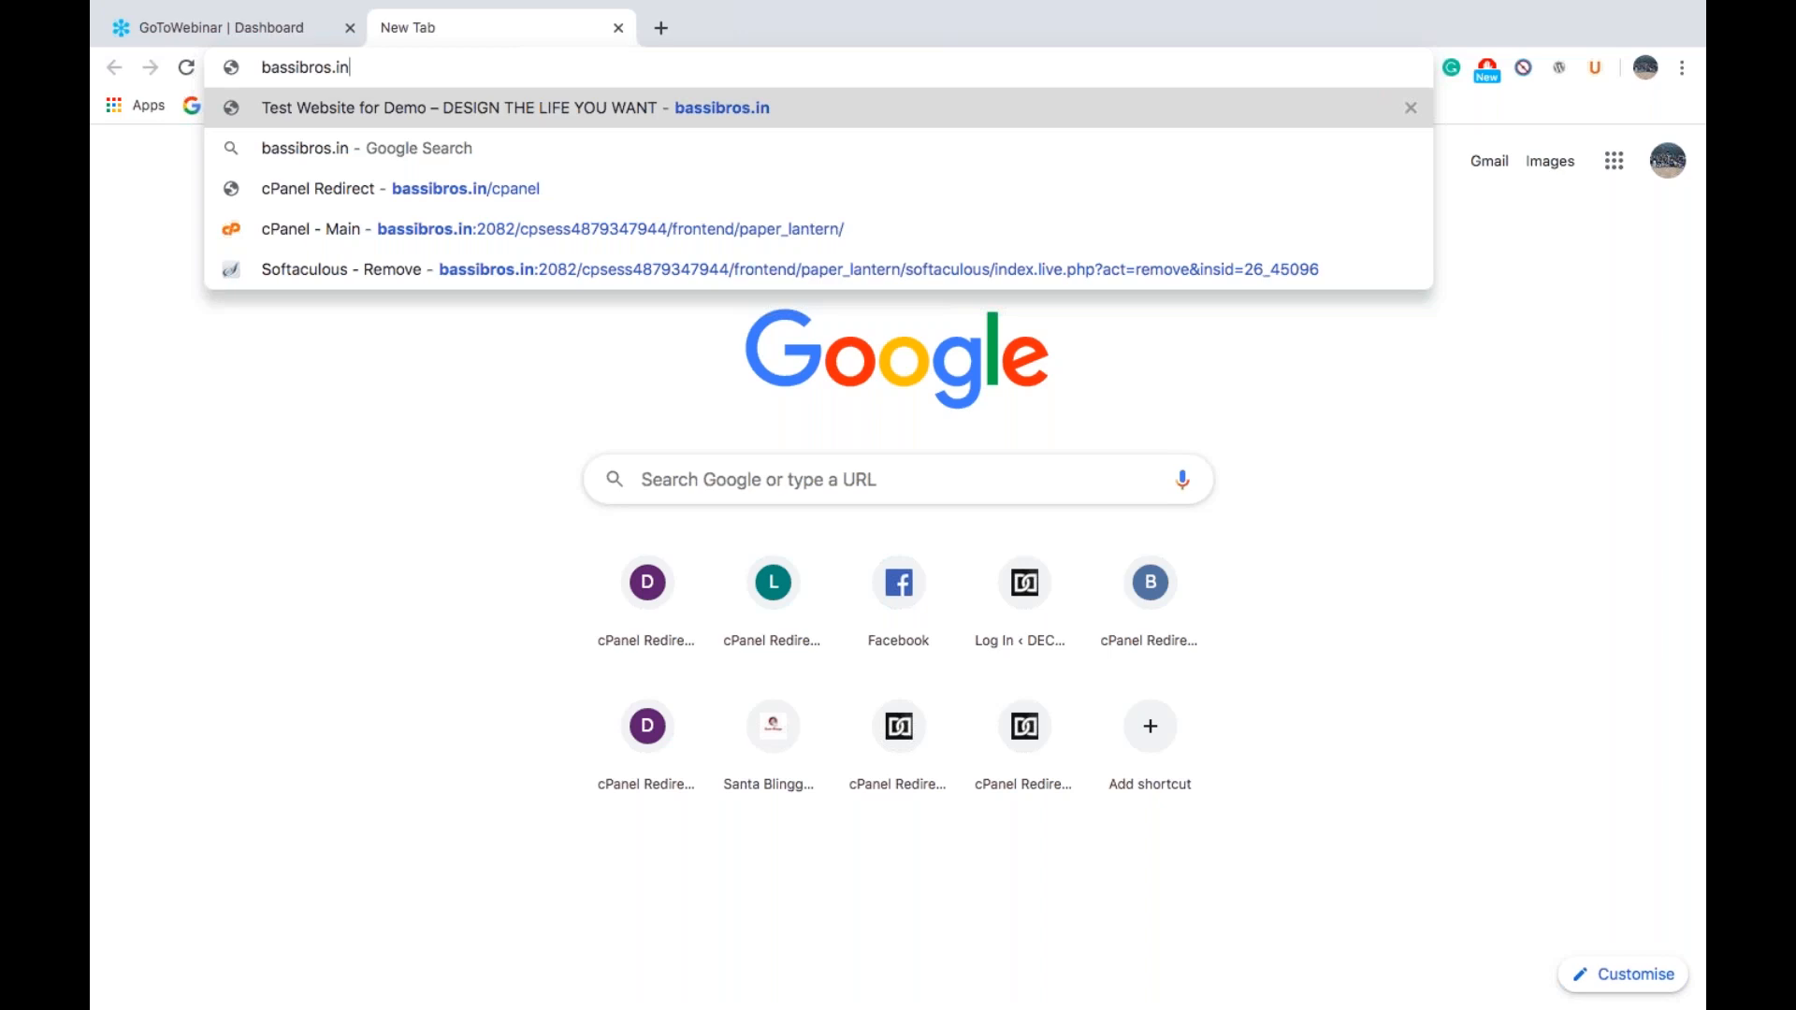
Complete the address as bassibros.in/cpanel, fixing the typo, and load the cPanel login page
{"action": "type", "text": "/cpn"}
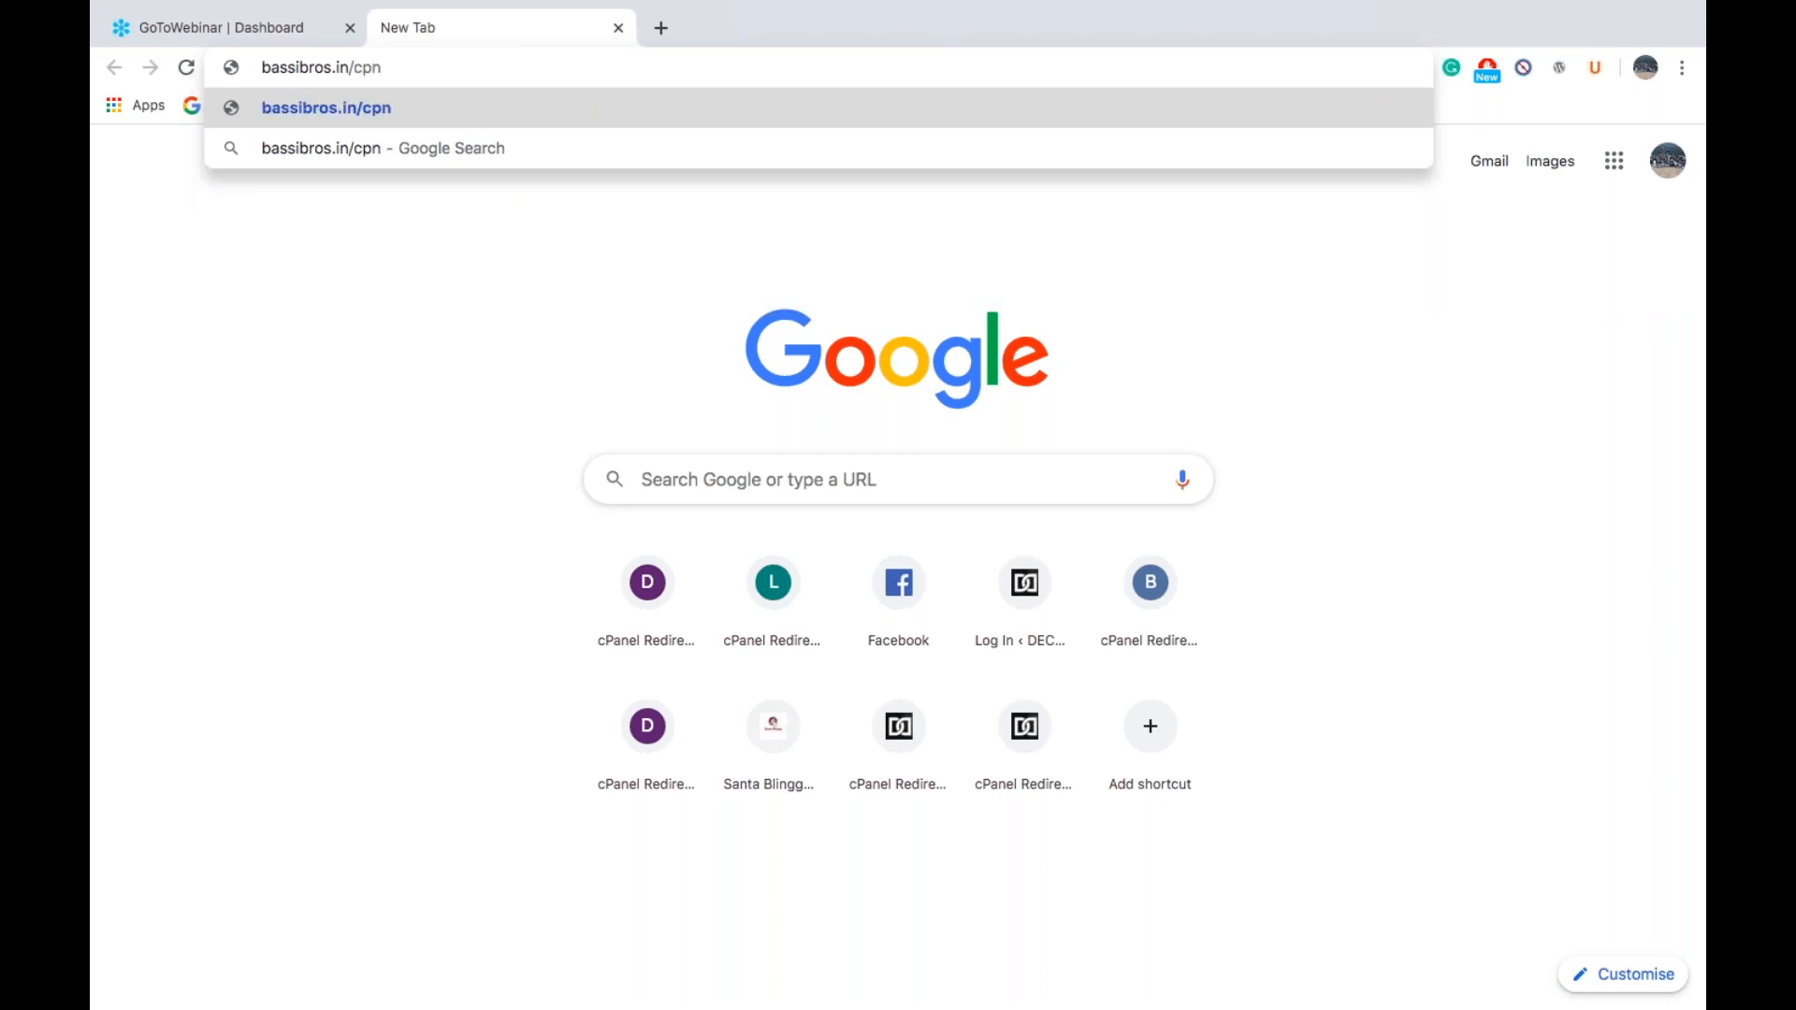
{"action": "key", "text": "BackSpace"}
{"action": "type", "text": "anel"}
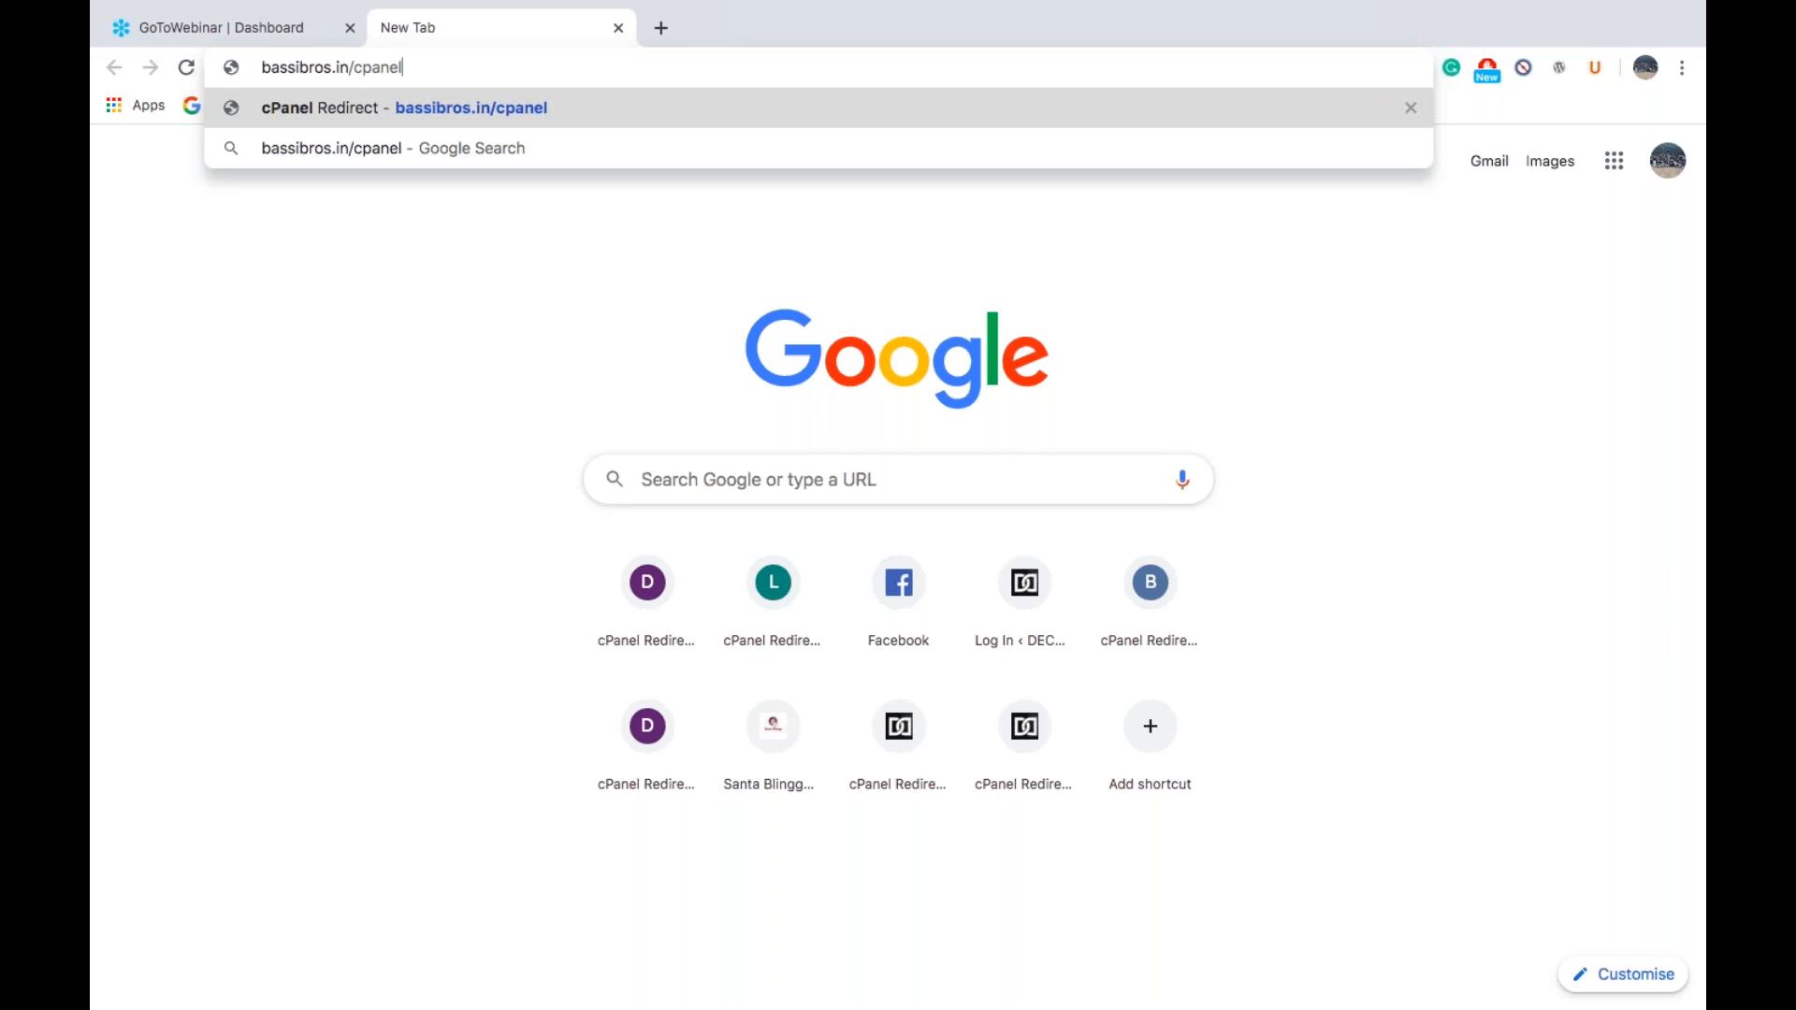
{"action": "key", "text": "Return"}
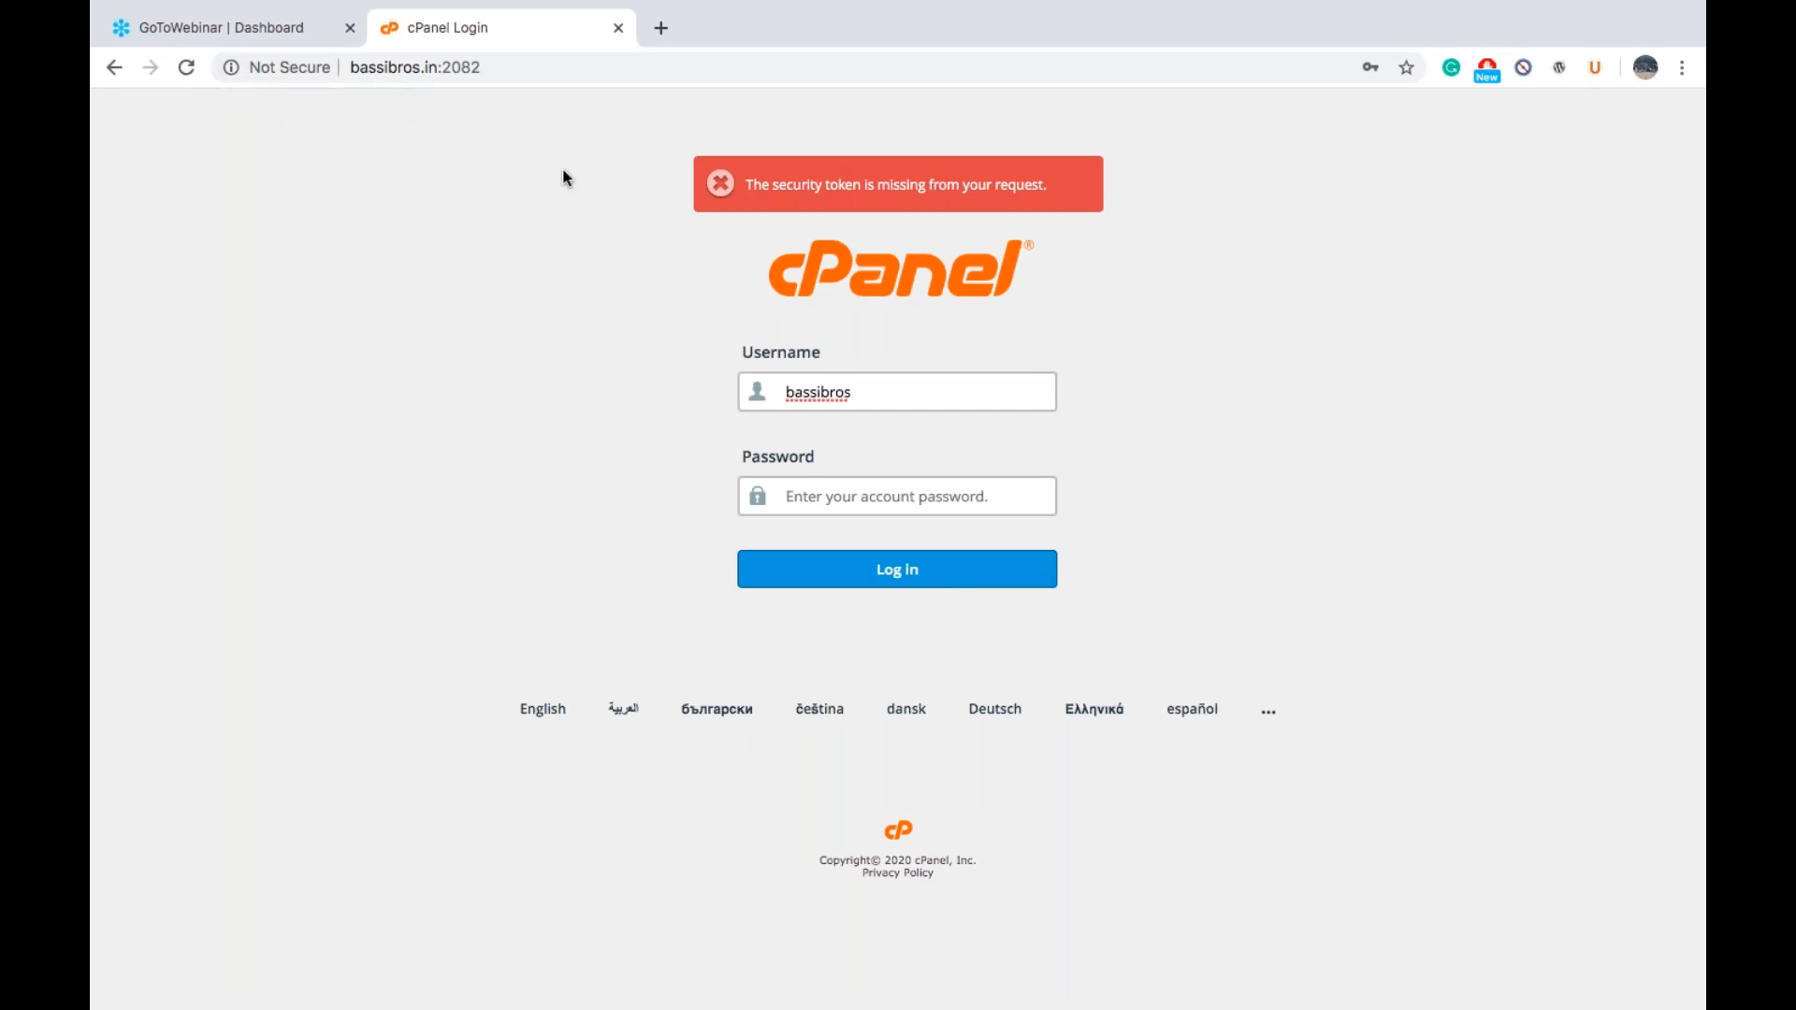
Fill the saved credentials from Chrome's autofill and log in to the cPanel dashboard
{"action": "left_click", "coordinate": [800, 499]}
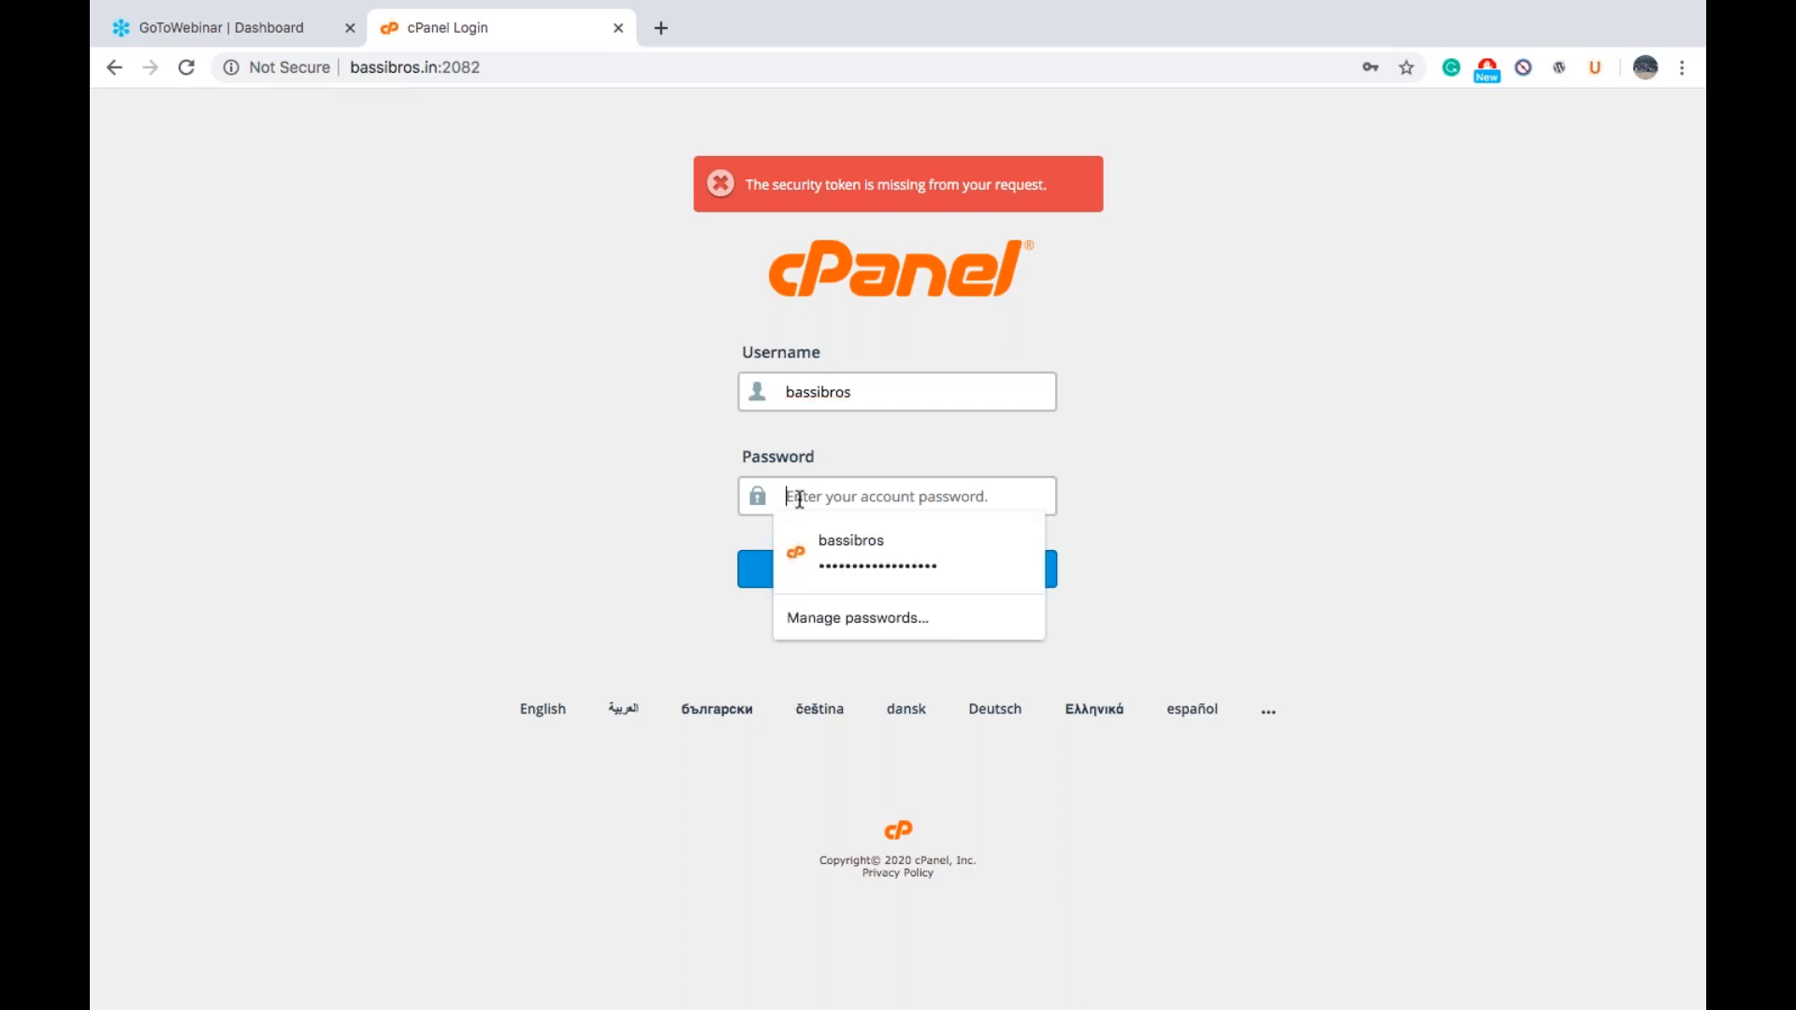
{"action": "left_click", "coordinate": [837, 551]}
{"action": "left_click", "coordinate": [817, 577]}
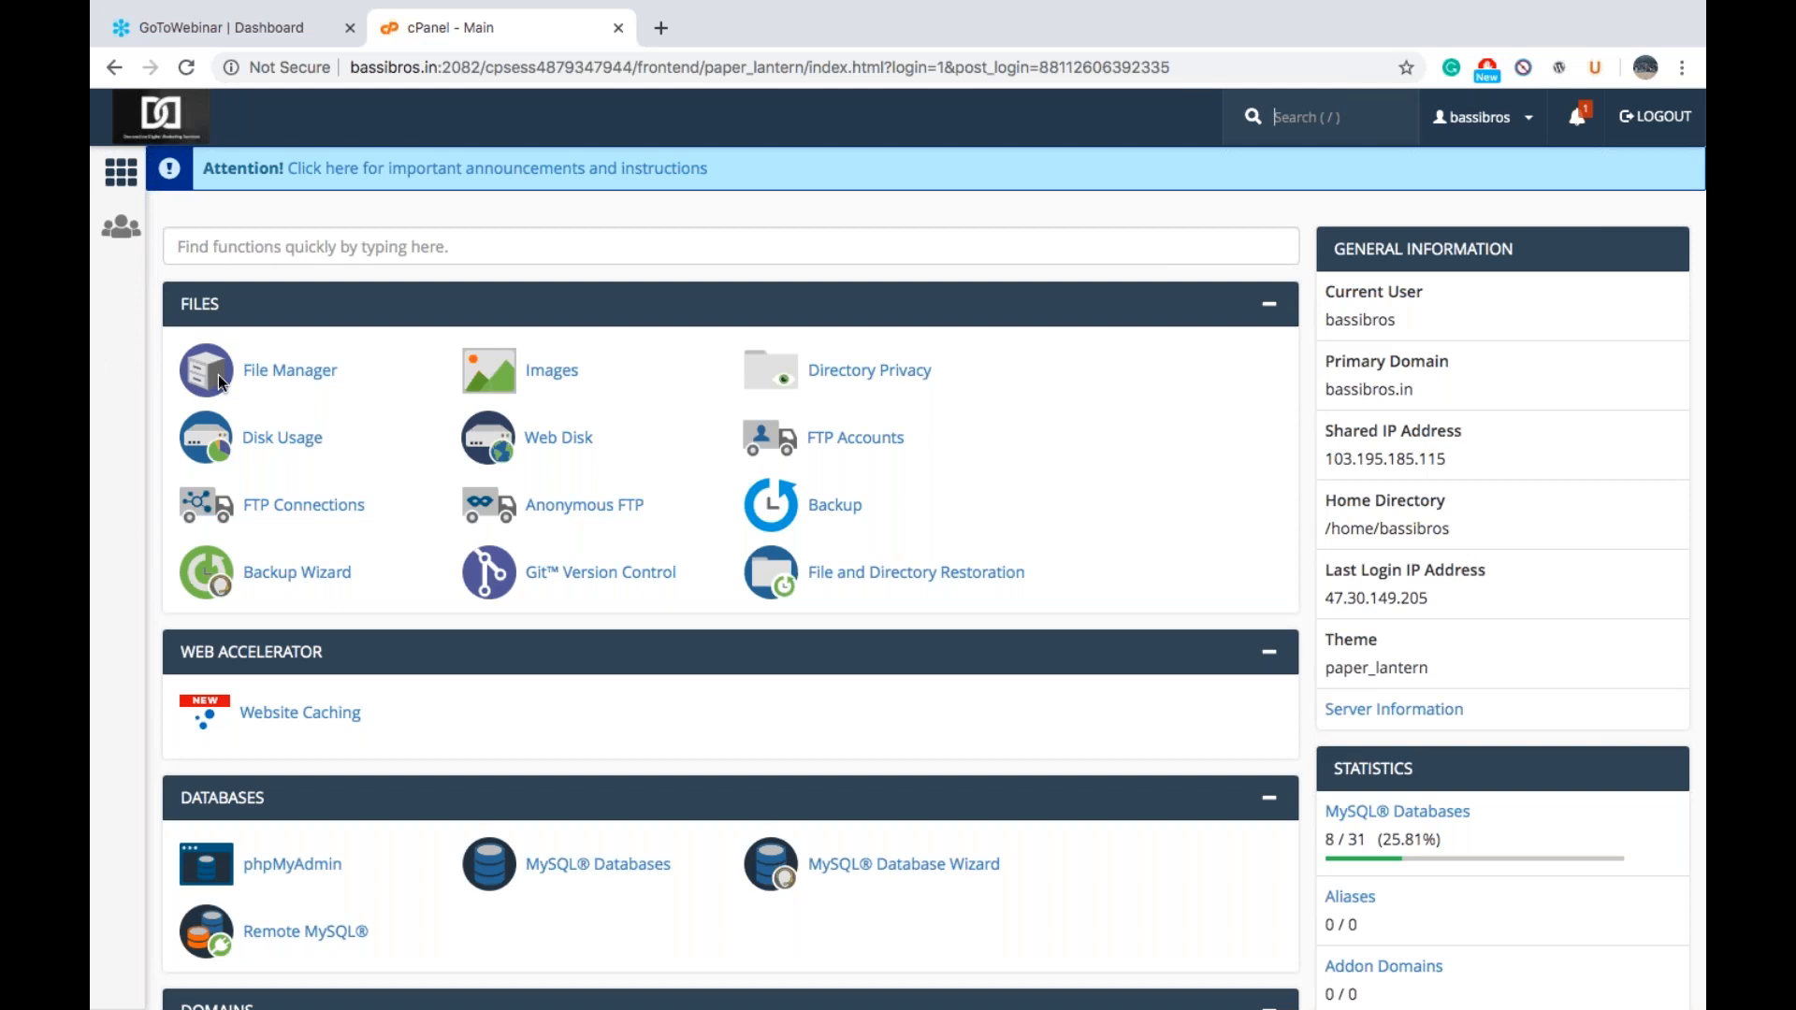
{"action": "scroll", "coordinate": [217, 374], "scroll_direction": "down", "scroll_amount": 3}
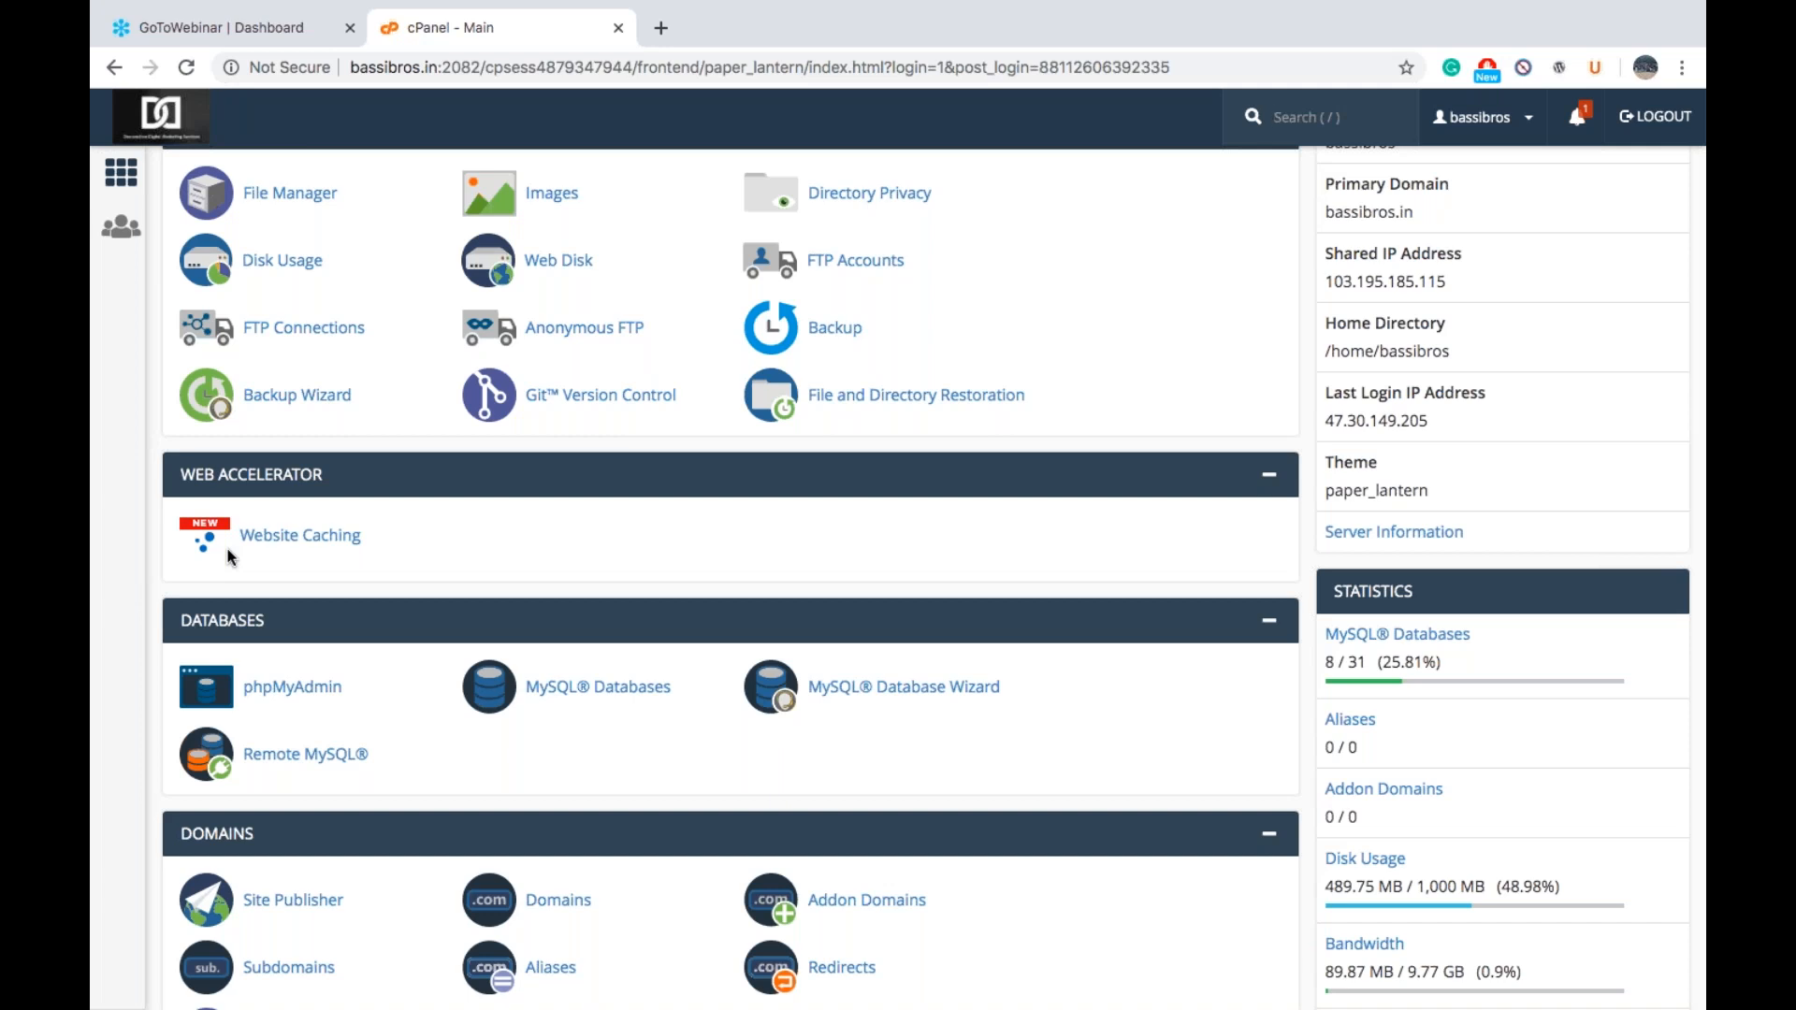
{"action": "scroll", "coordinate": [228, 557], "scroll_direction": "down", "scroll_amount": 5}
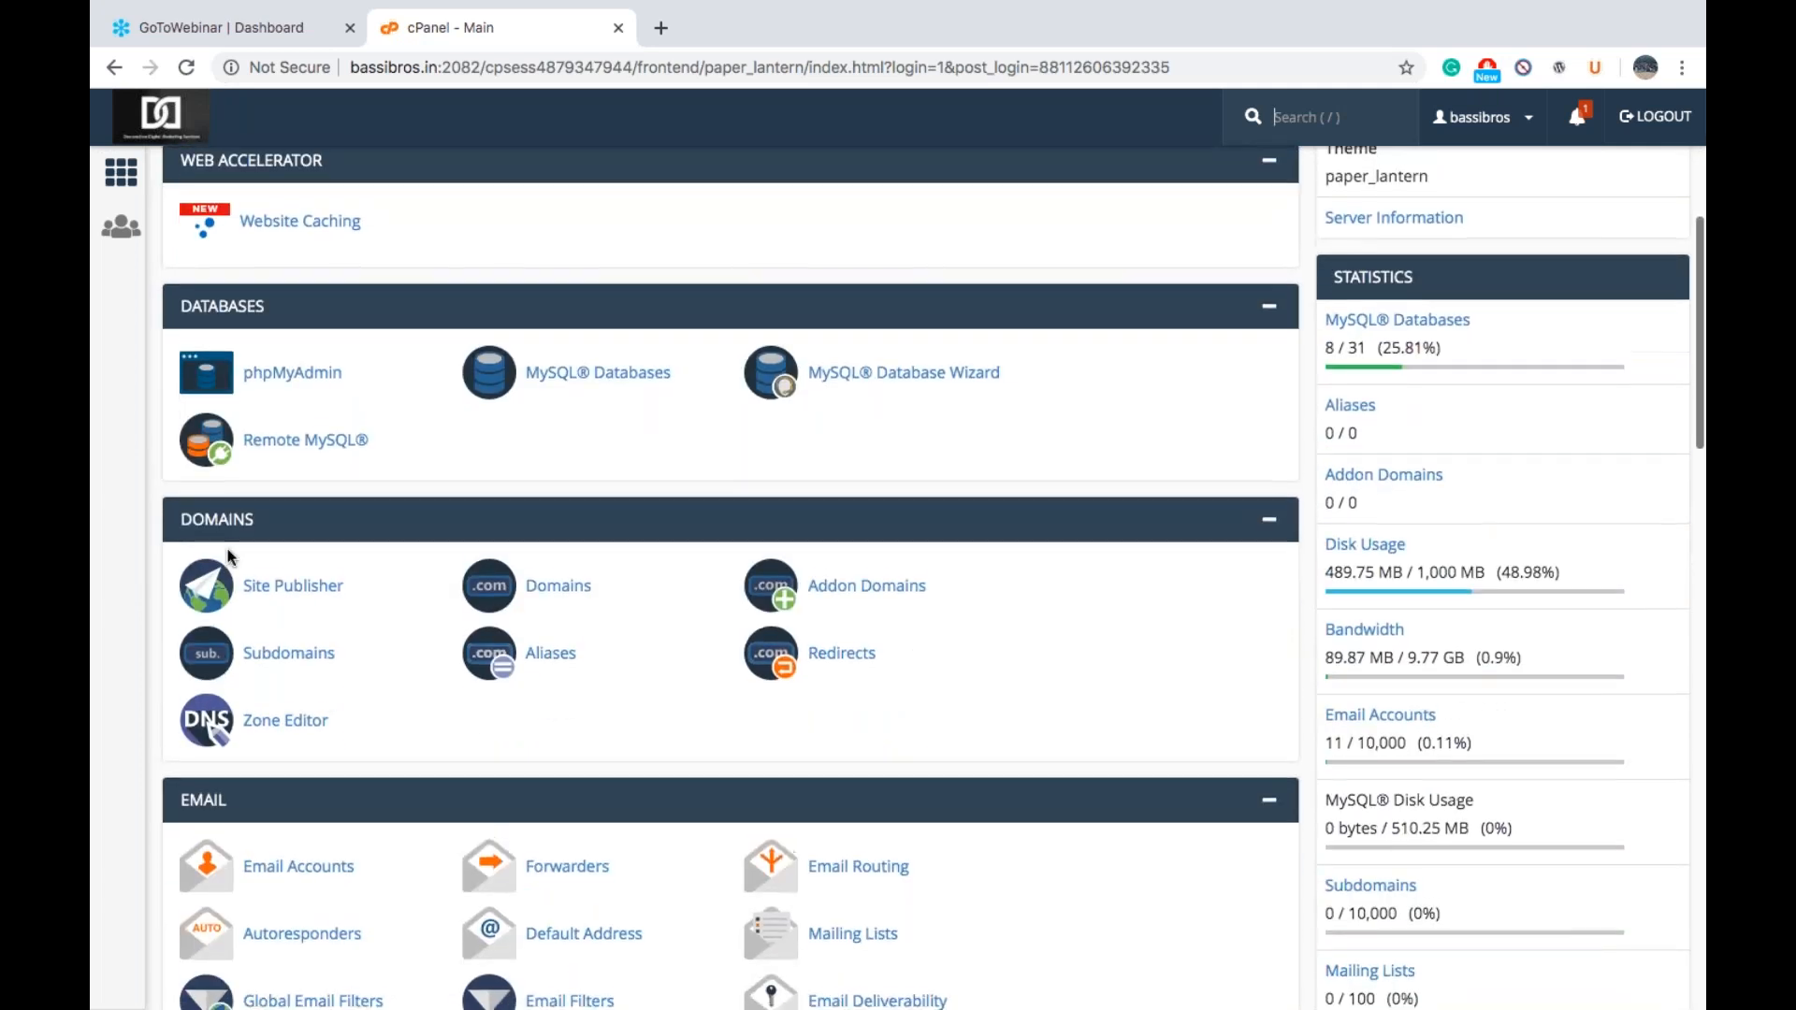
{"action": "scroll", "coordinate": [228, 557], "scroll_direction": "down", "scroll_amount": 4}
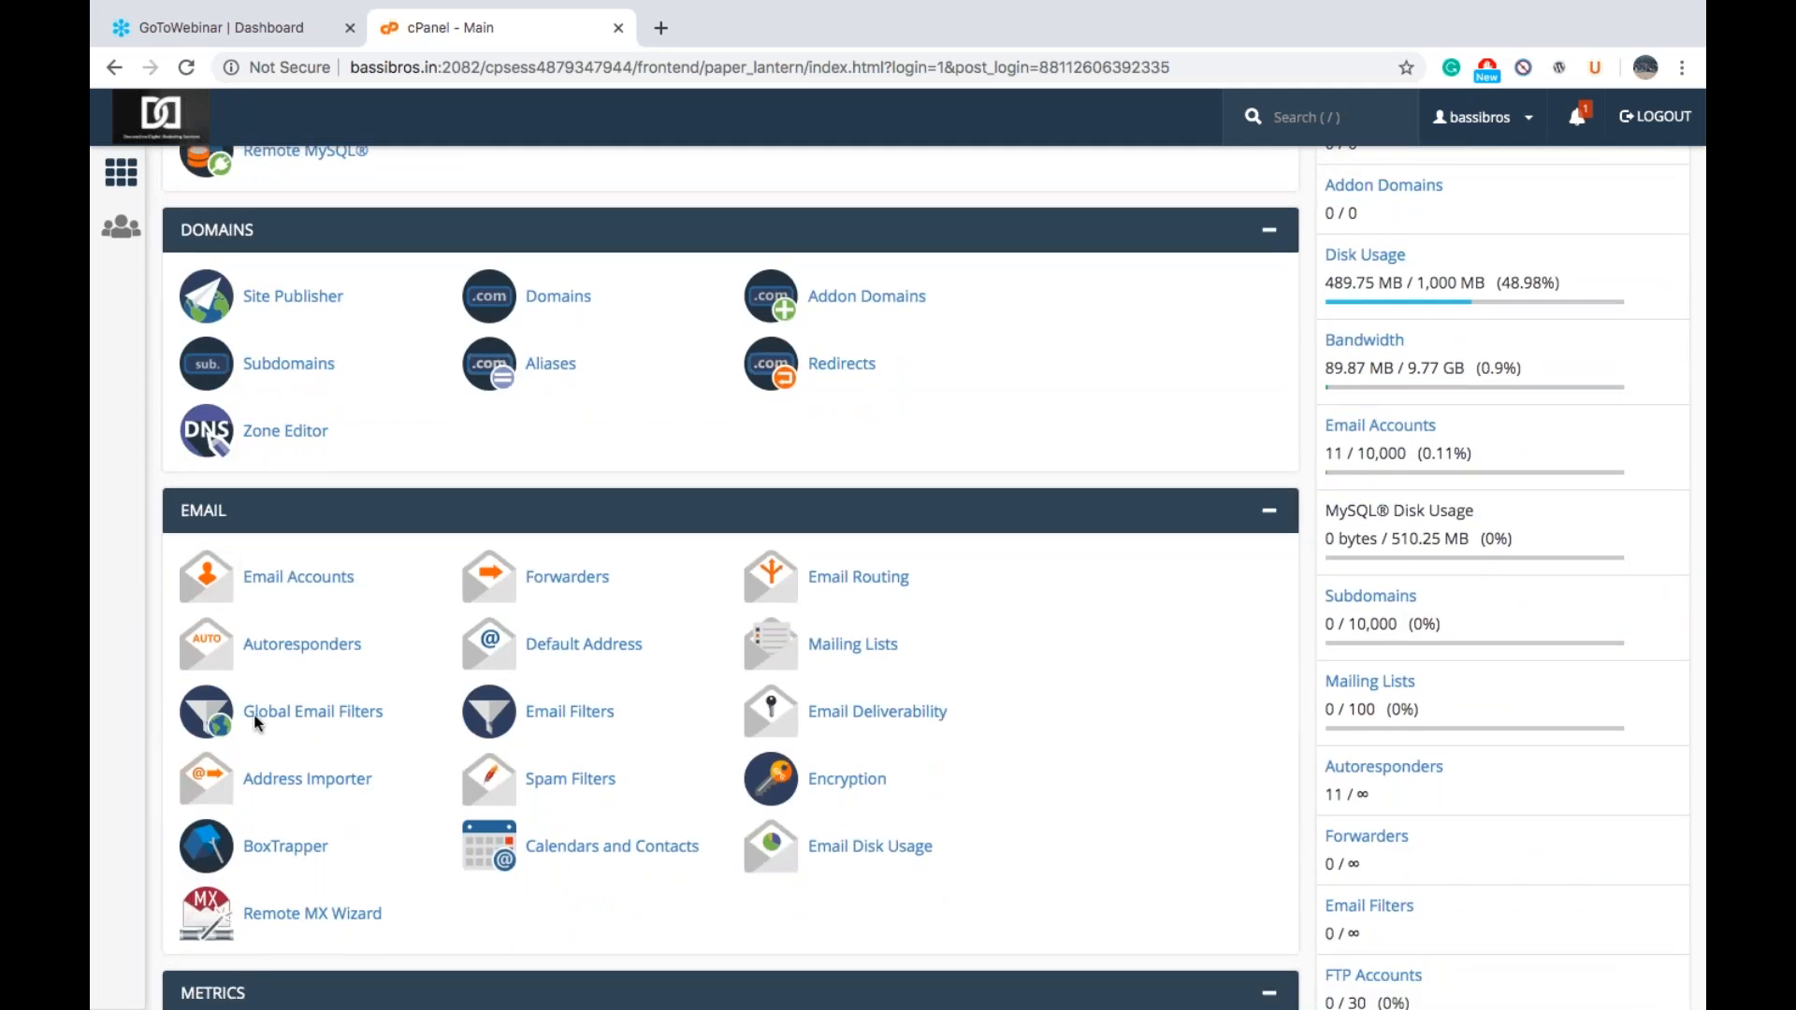
{"action": "scroll", "coordinate": [256, 721], "scroll_direction": "down", "scroll_amount": 5}
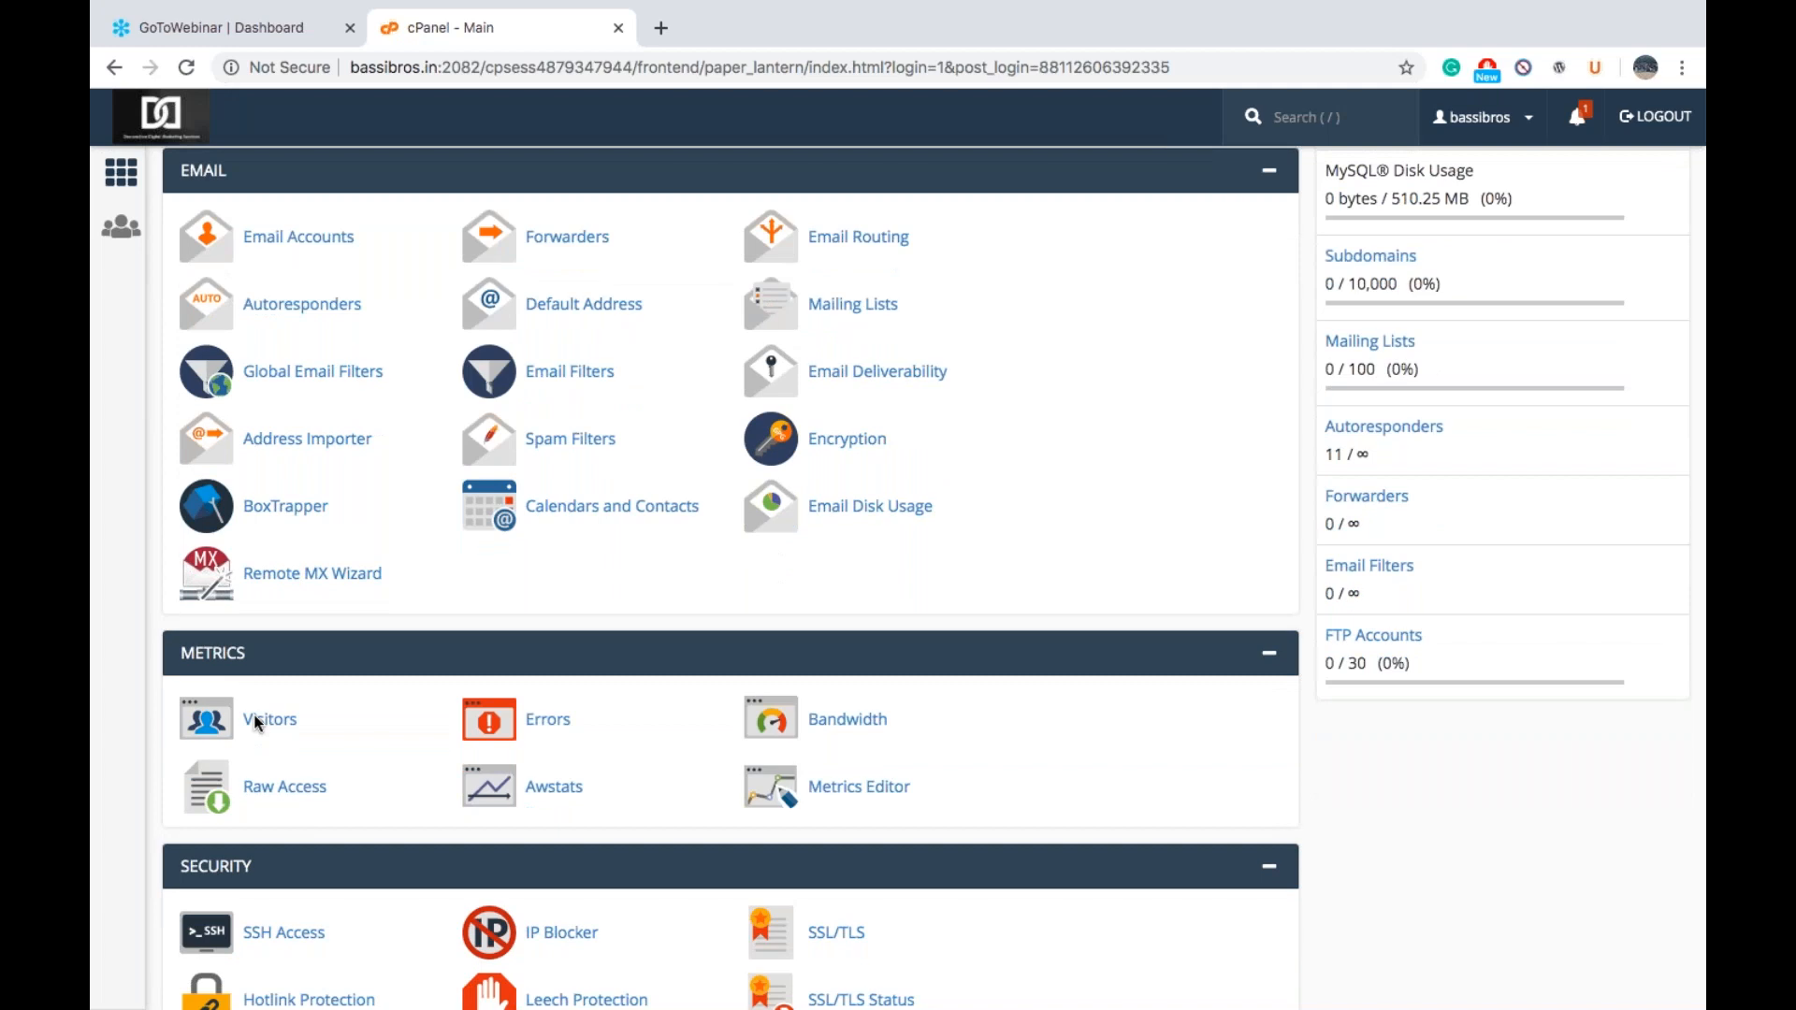
{"action": "scroll", "coordinate": [257, 721], "scroll_direction": "down", "scroll_amount": 5}
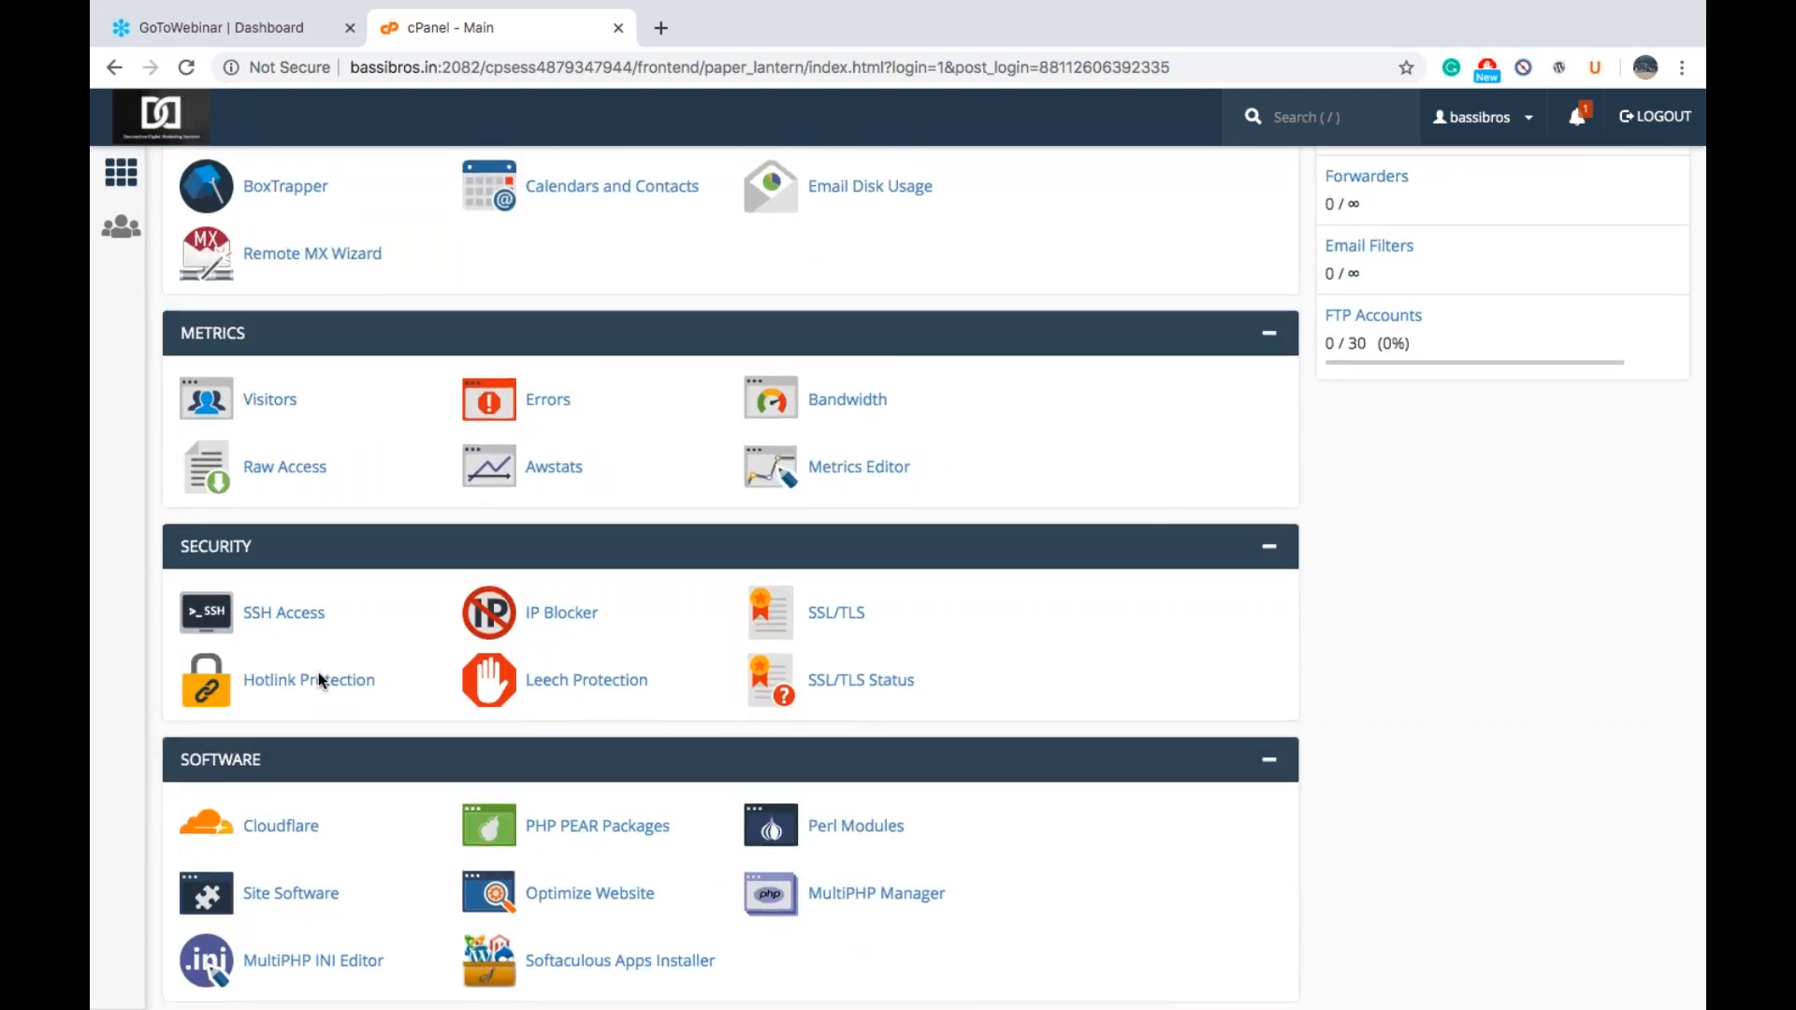
{"action": "scroll", "coordinate": [318, 673], "scroll_direction": "down", "scroll_amount": 6}
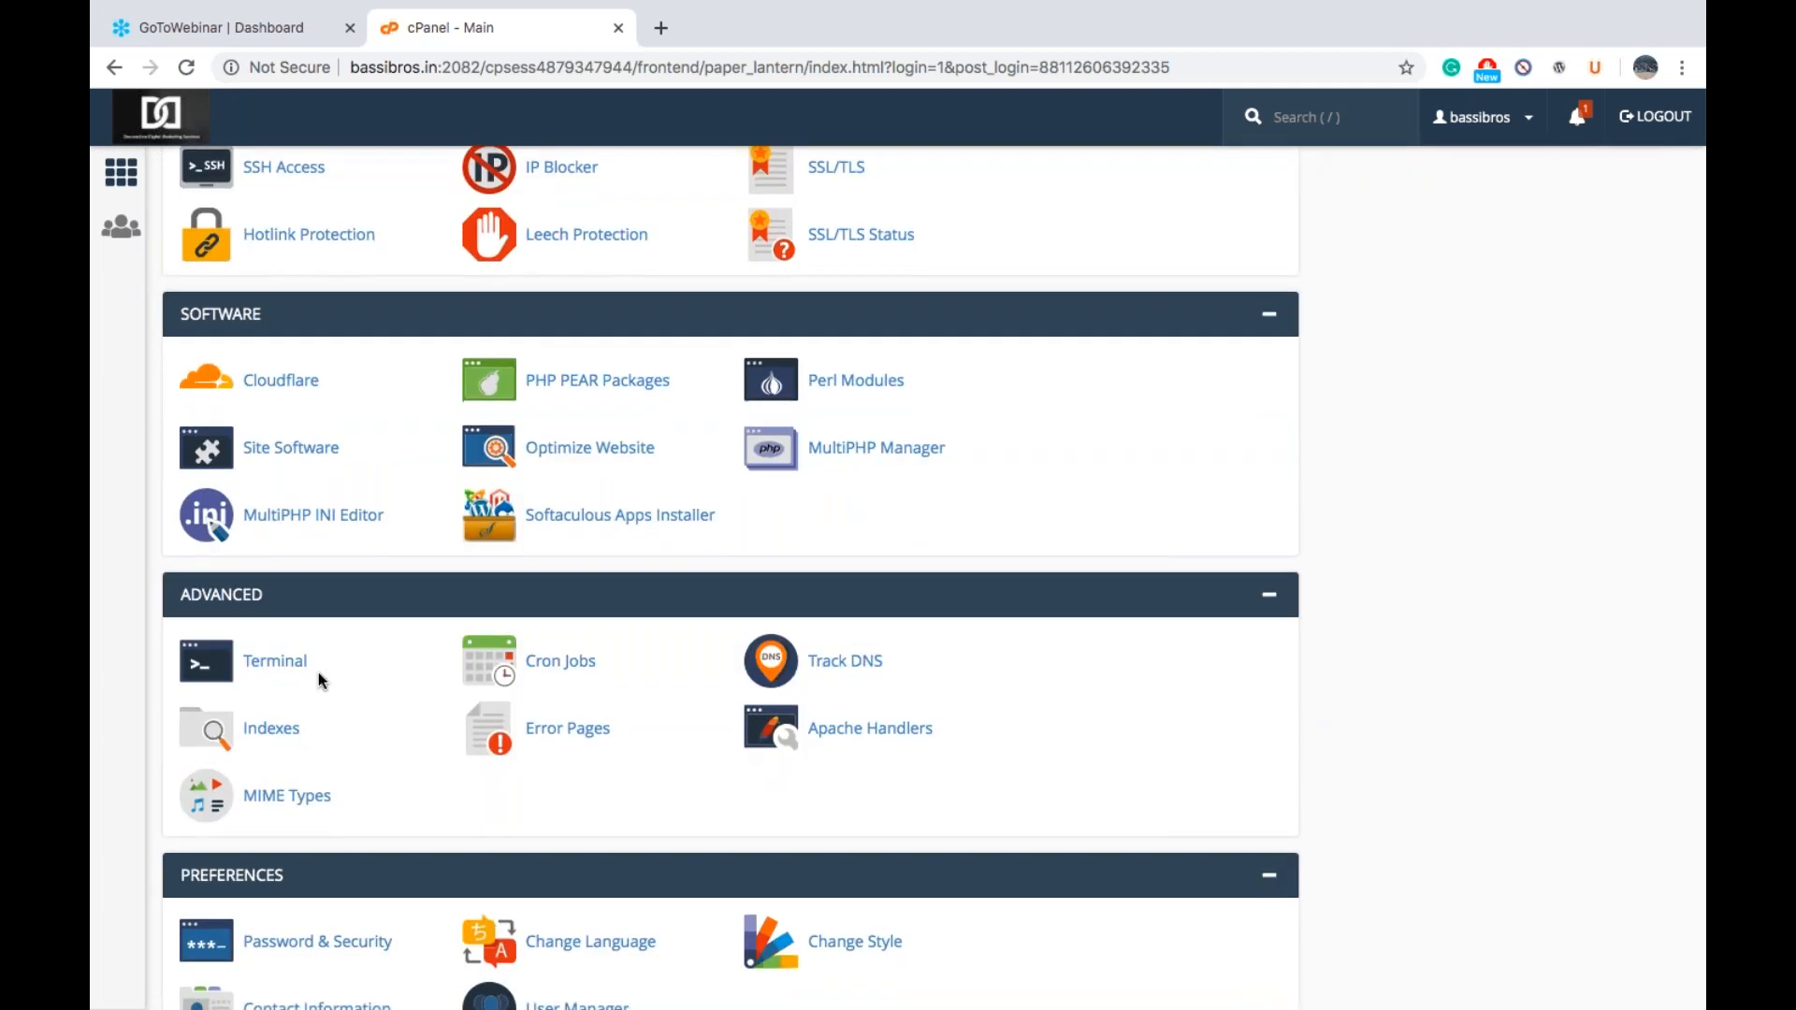
{"action": "scroll", "coordinate": [318, 673], "scroll_direction": "down", "scroll_amount": 10}
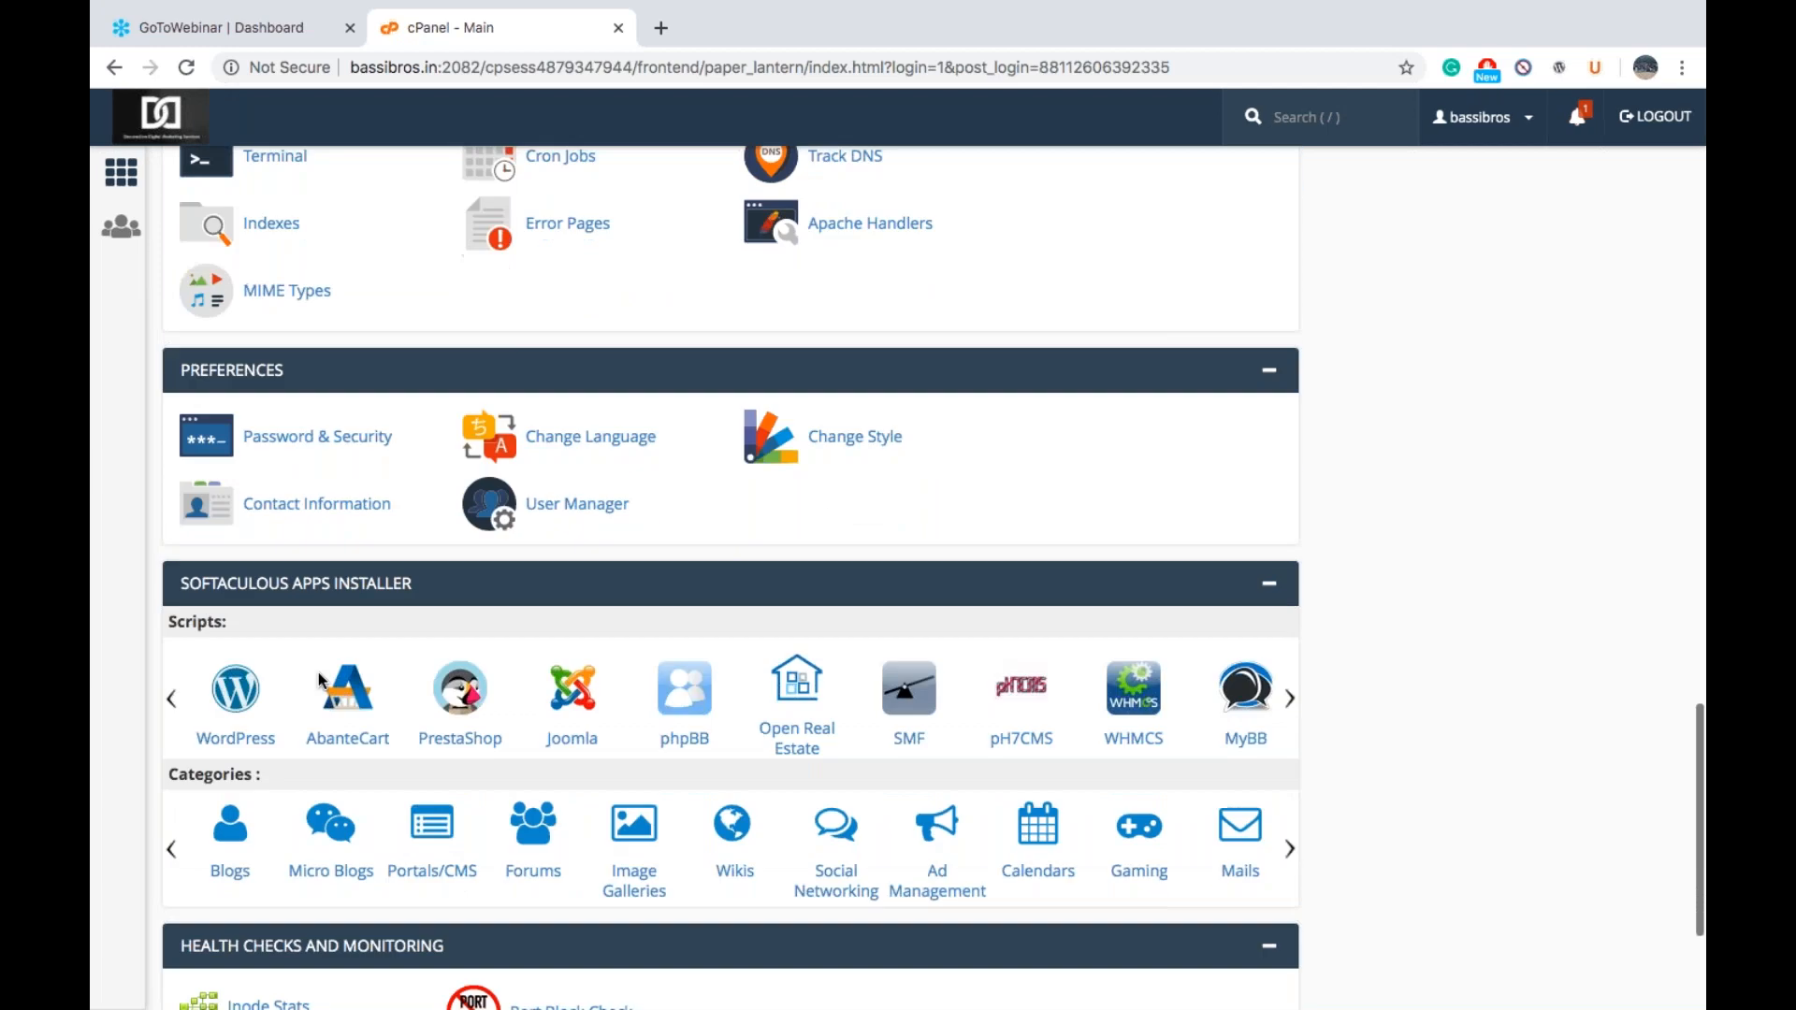
{"action": "scroll", "coordinate": [318, 671], "scroll_direction": "up", "scroll_amount": 20}
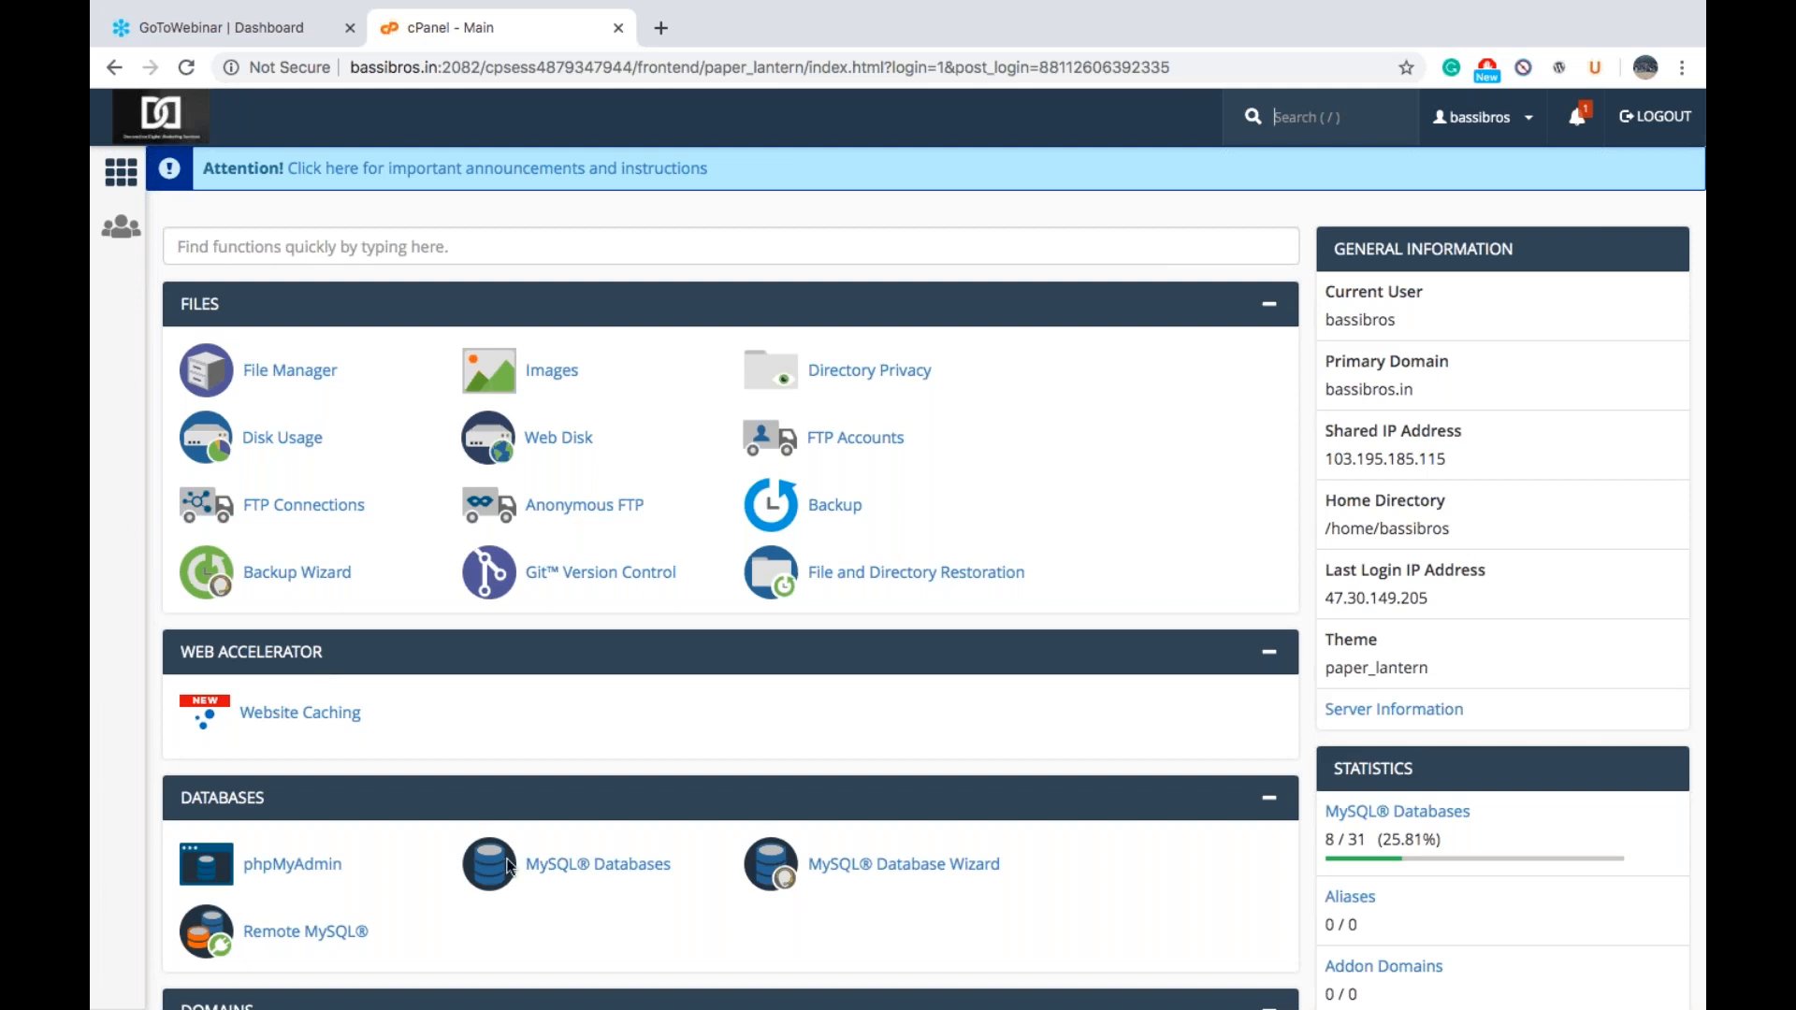
Scroll down to the Email section and open Email Accounts
{"action": "scroll", "coordinate": [510, 866], "scroll_direction": "down", "scroll_amount": 3}
{"action": "scroll", "coordinate": [510, 866], "scroll_direction": "down", "scroll_amount": 10}
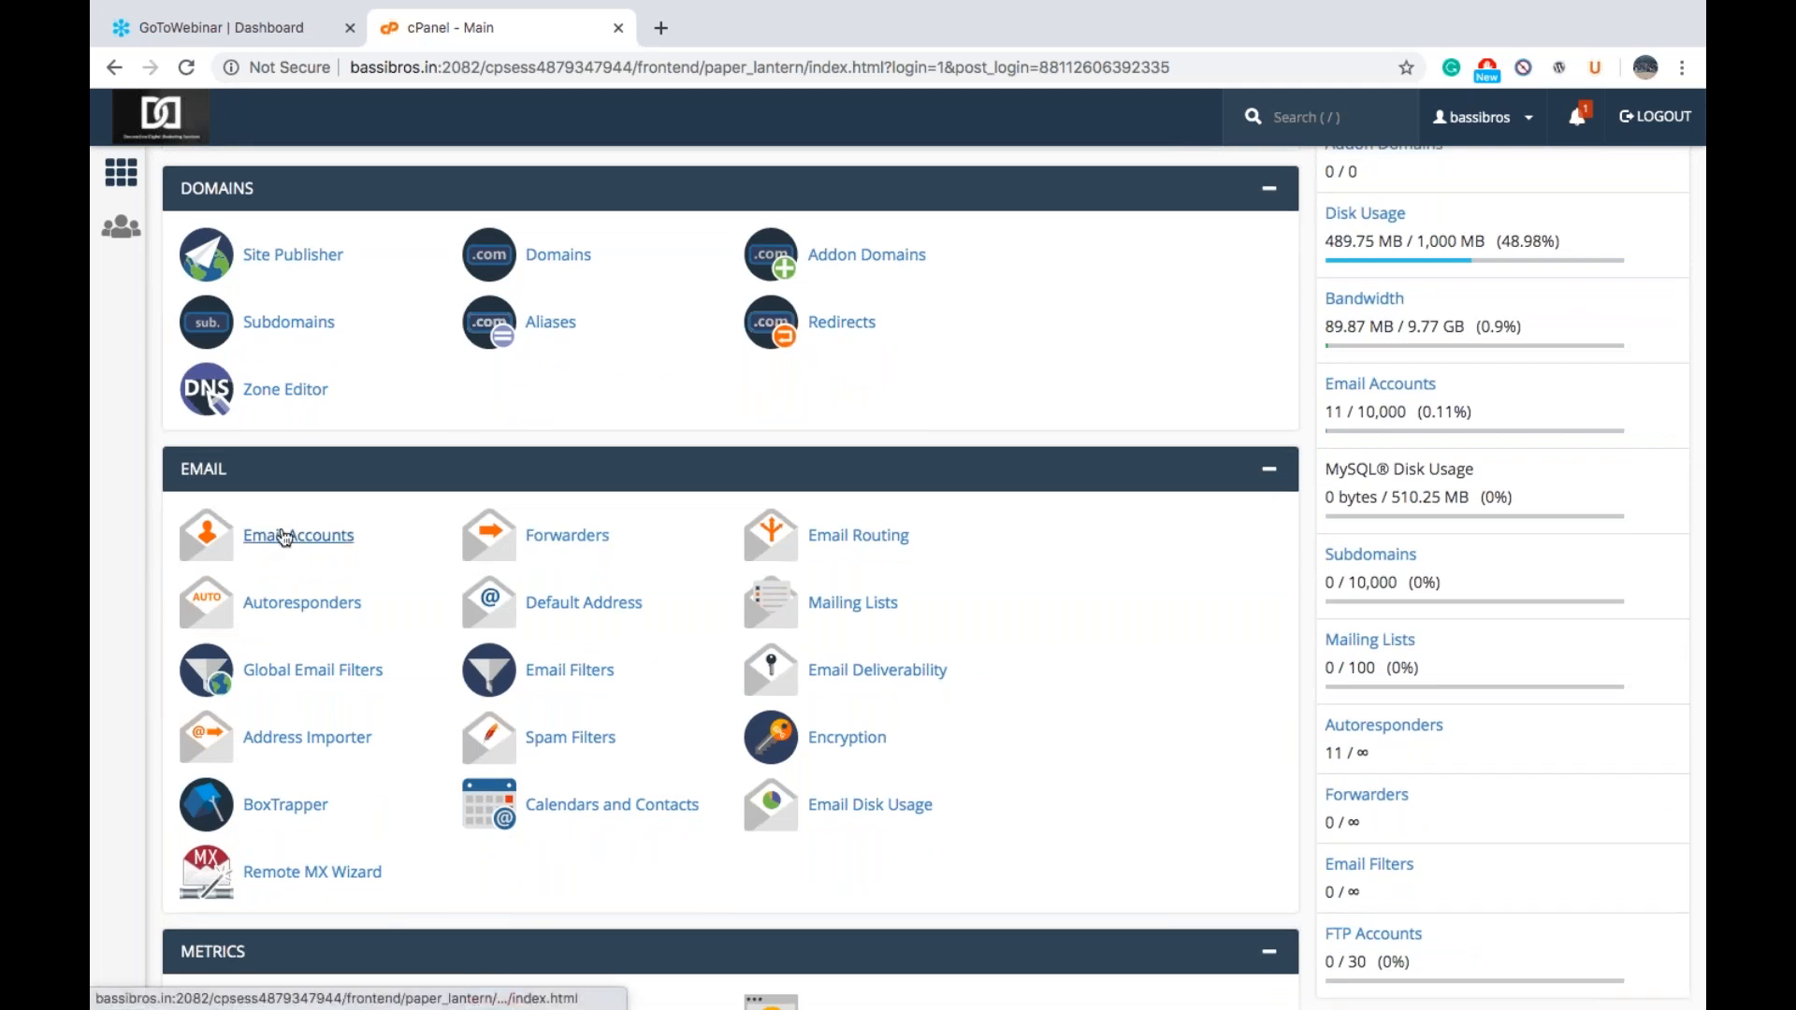
{"action": "left_click", "coordinate": [285, 537]}
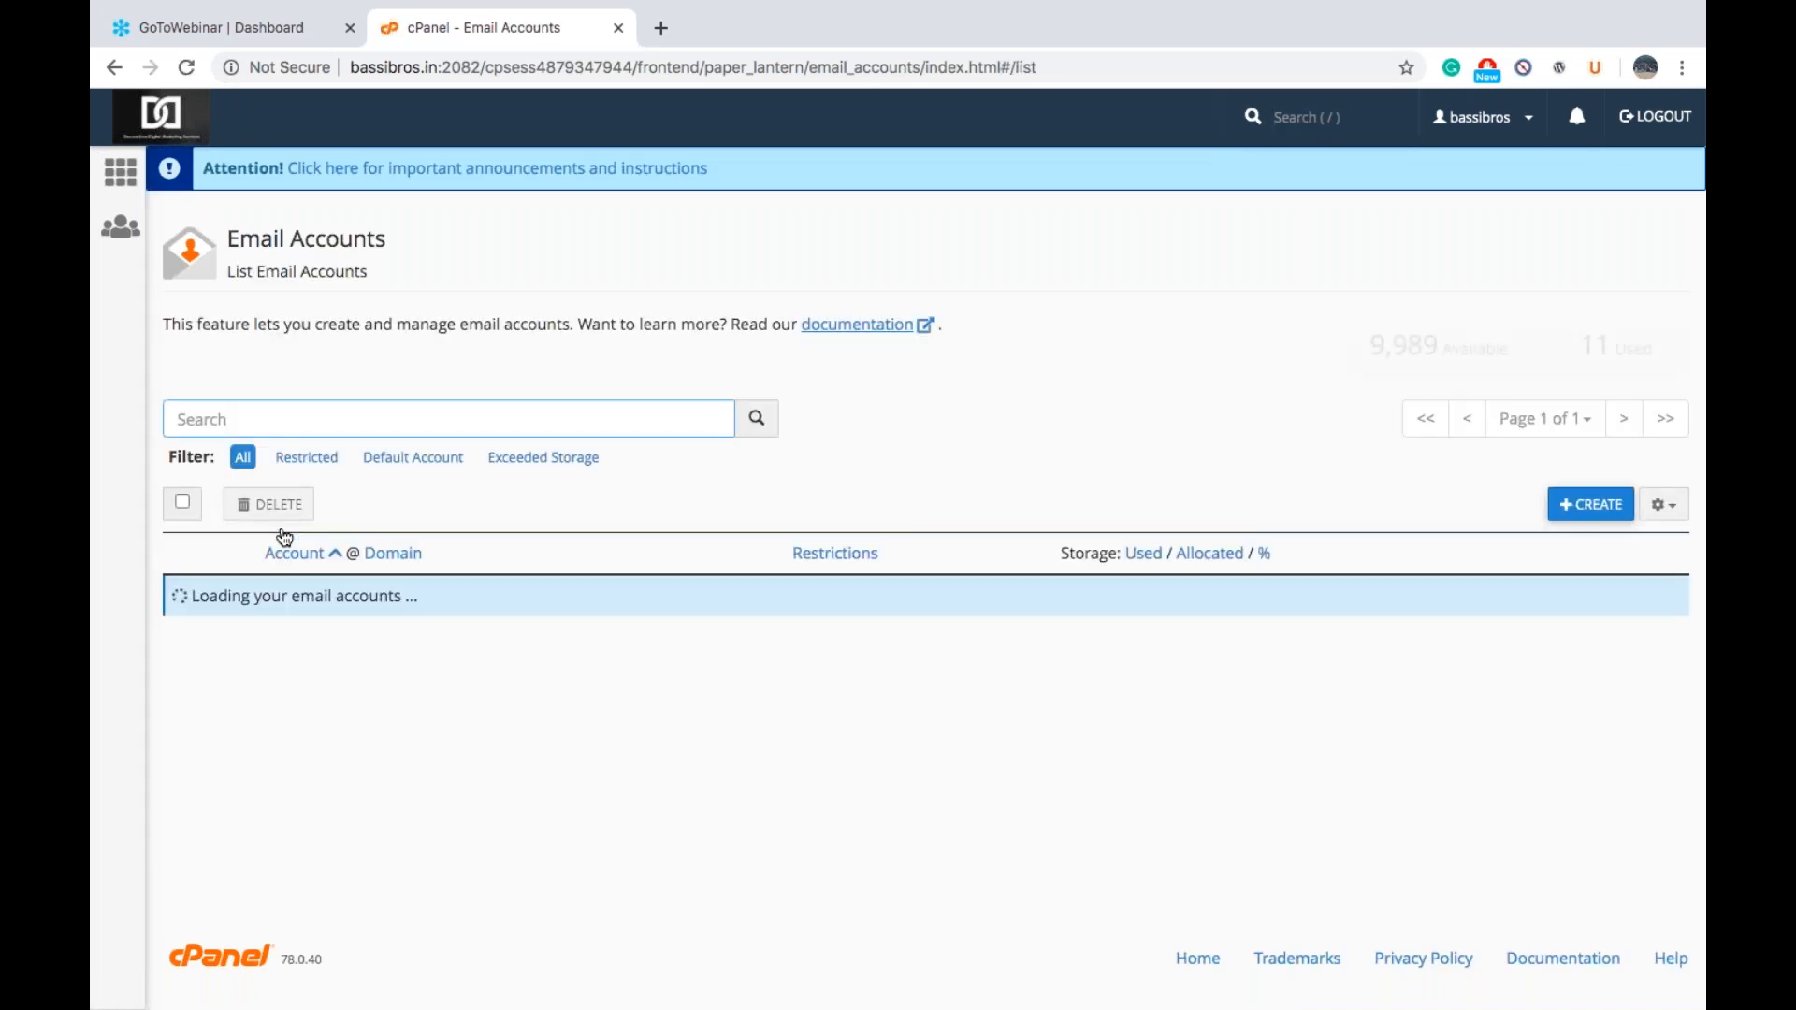
Create a bassibros.in account with the chosen username, a strong password, and 1024 MB storage
{"action": "left_click", "coordinate": [1590, 504]}
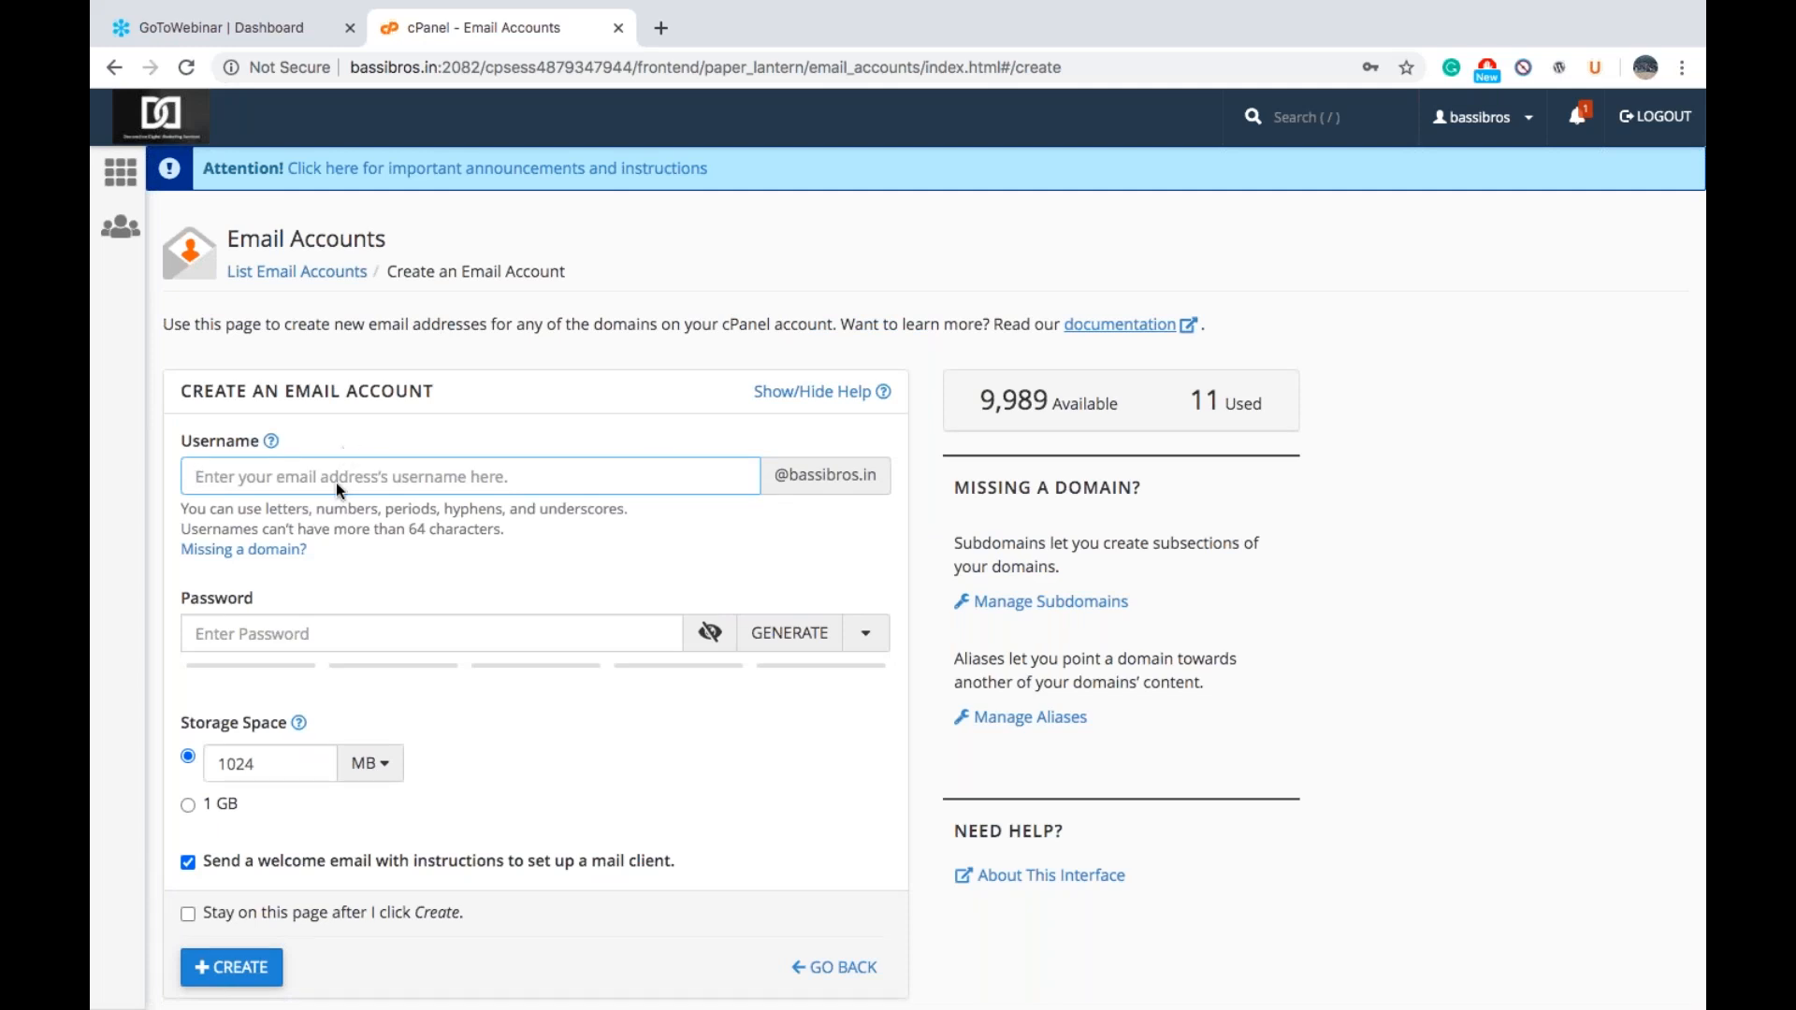
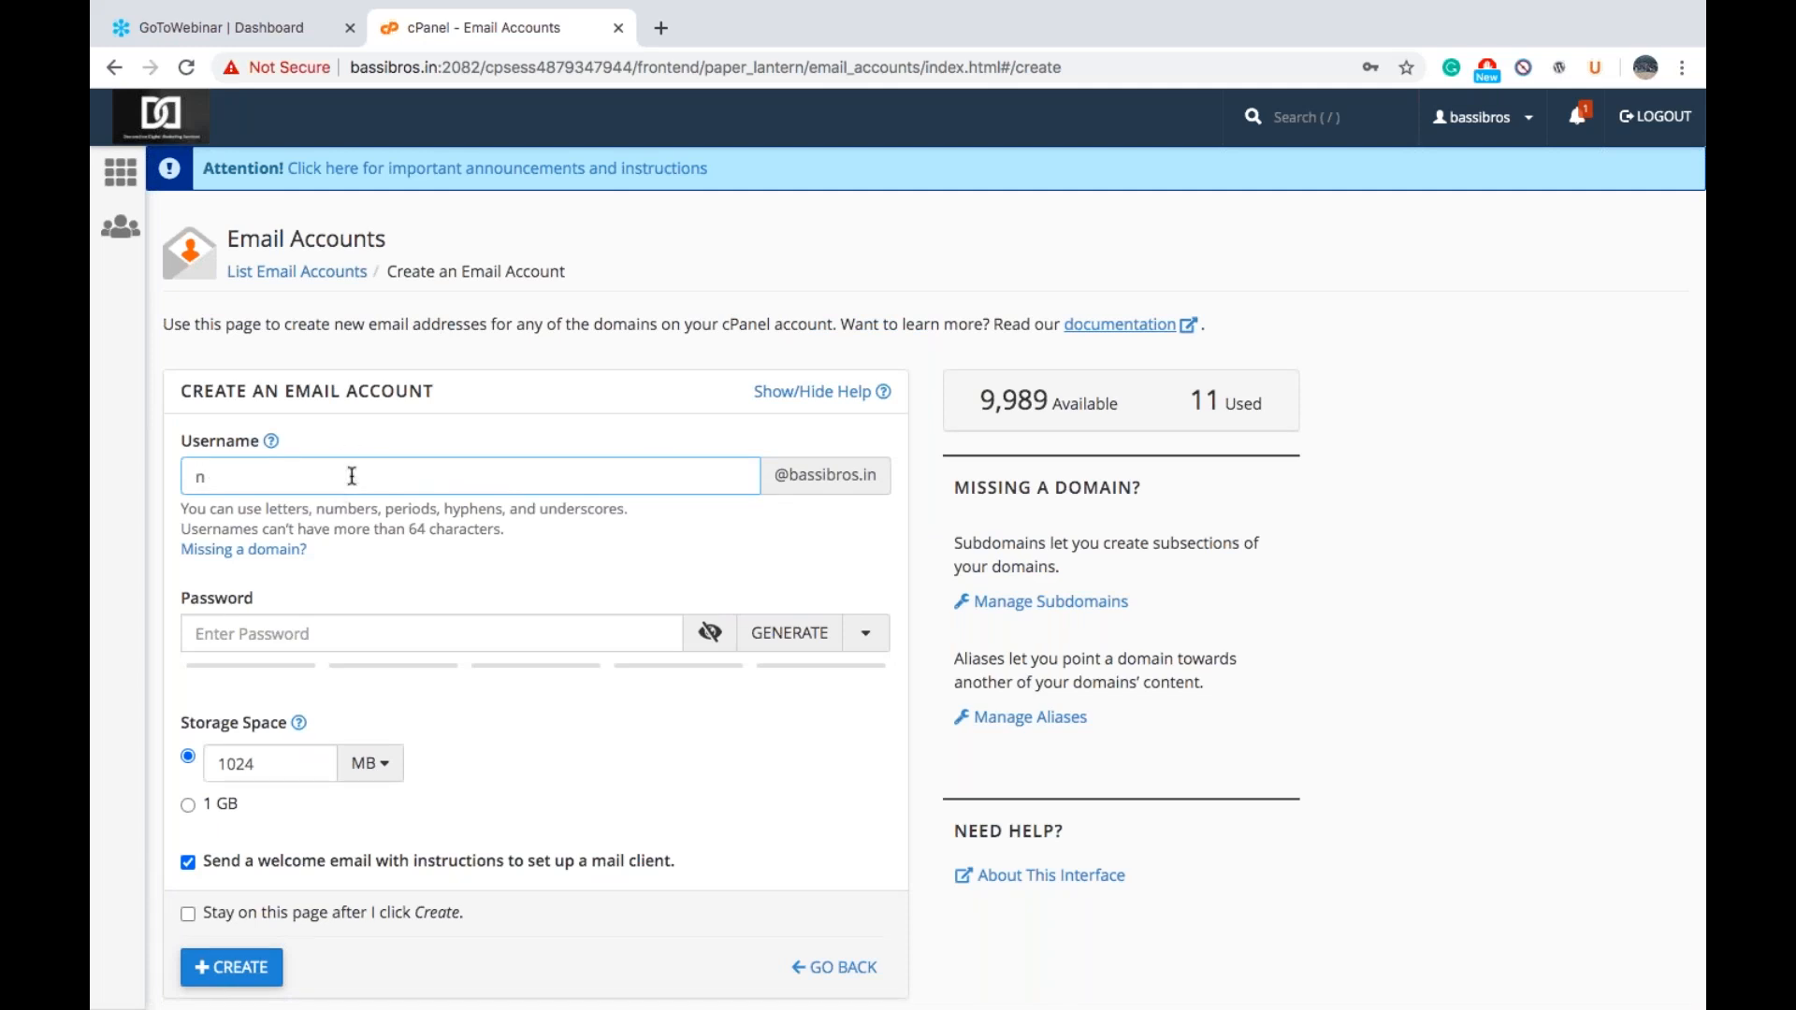
{"action": "left_click", "coordinate": [214, 635]}
{"action": "type", "text": "******"}
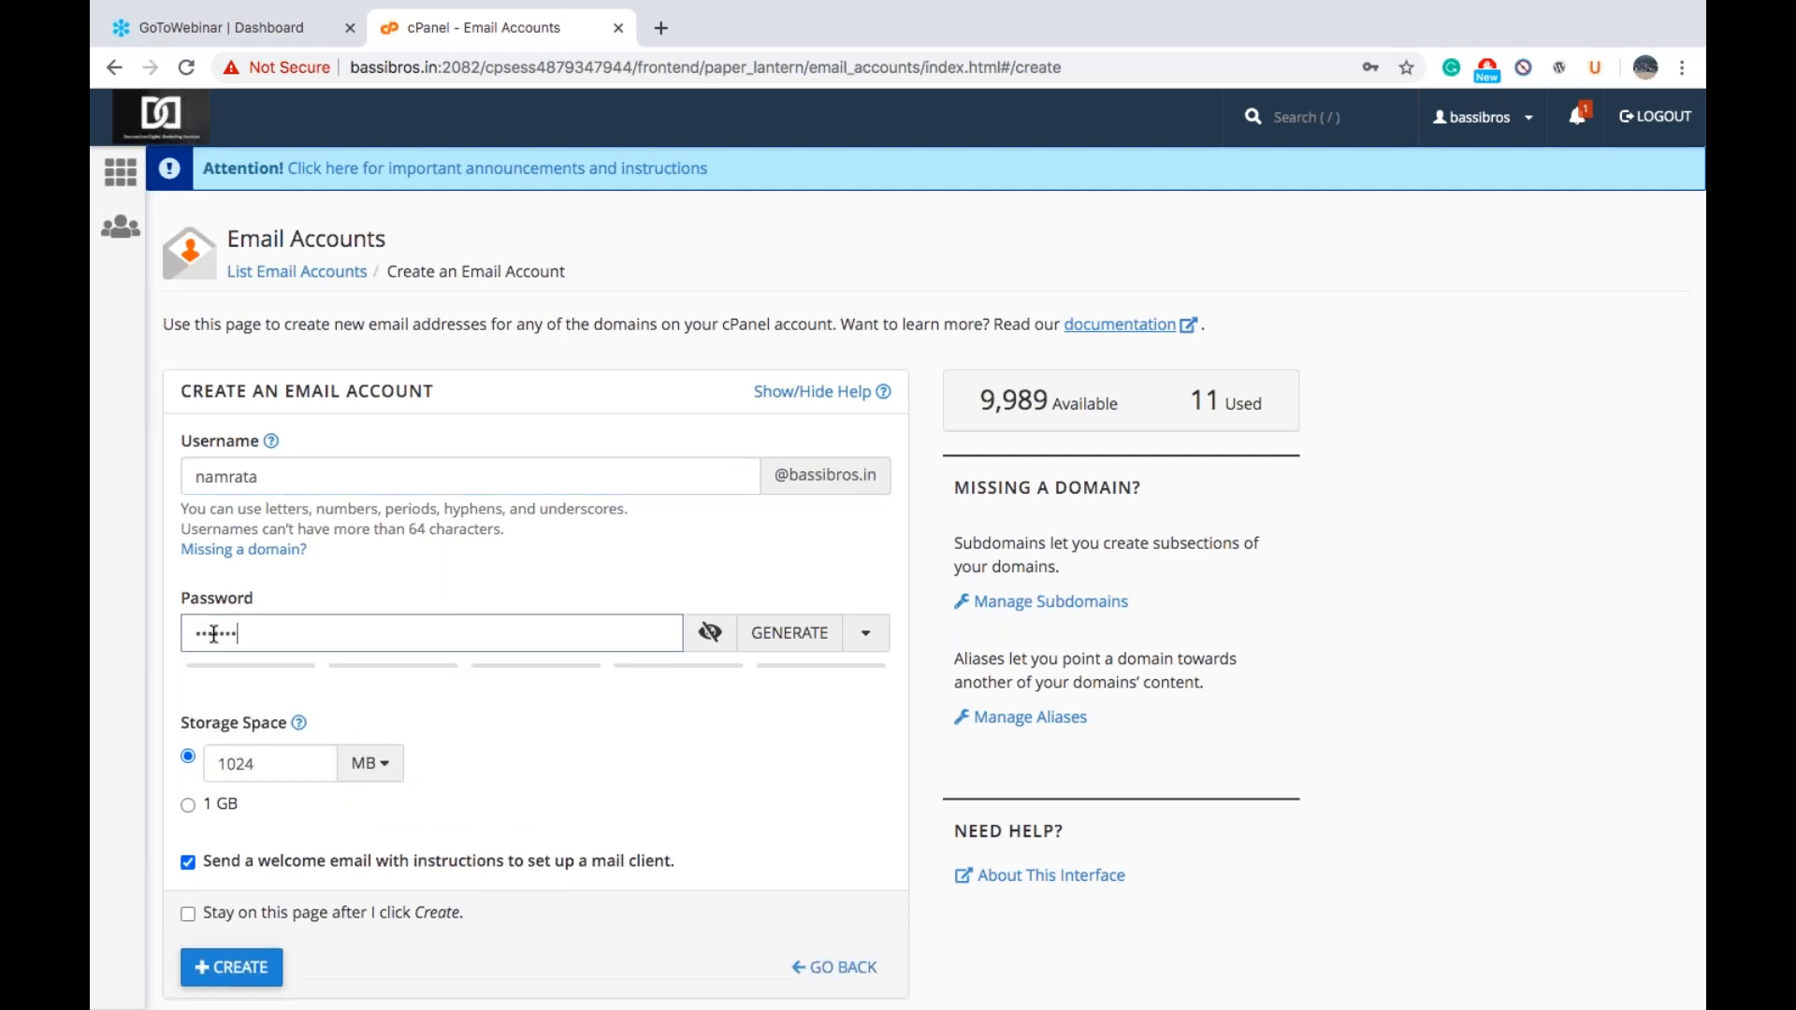
{"action": "type", "text": "************"}
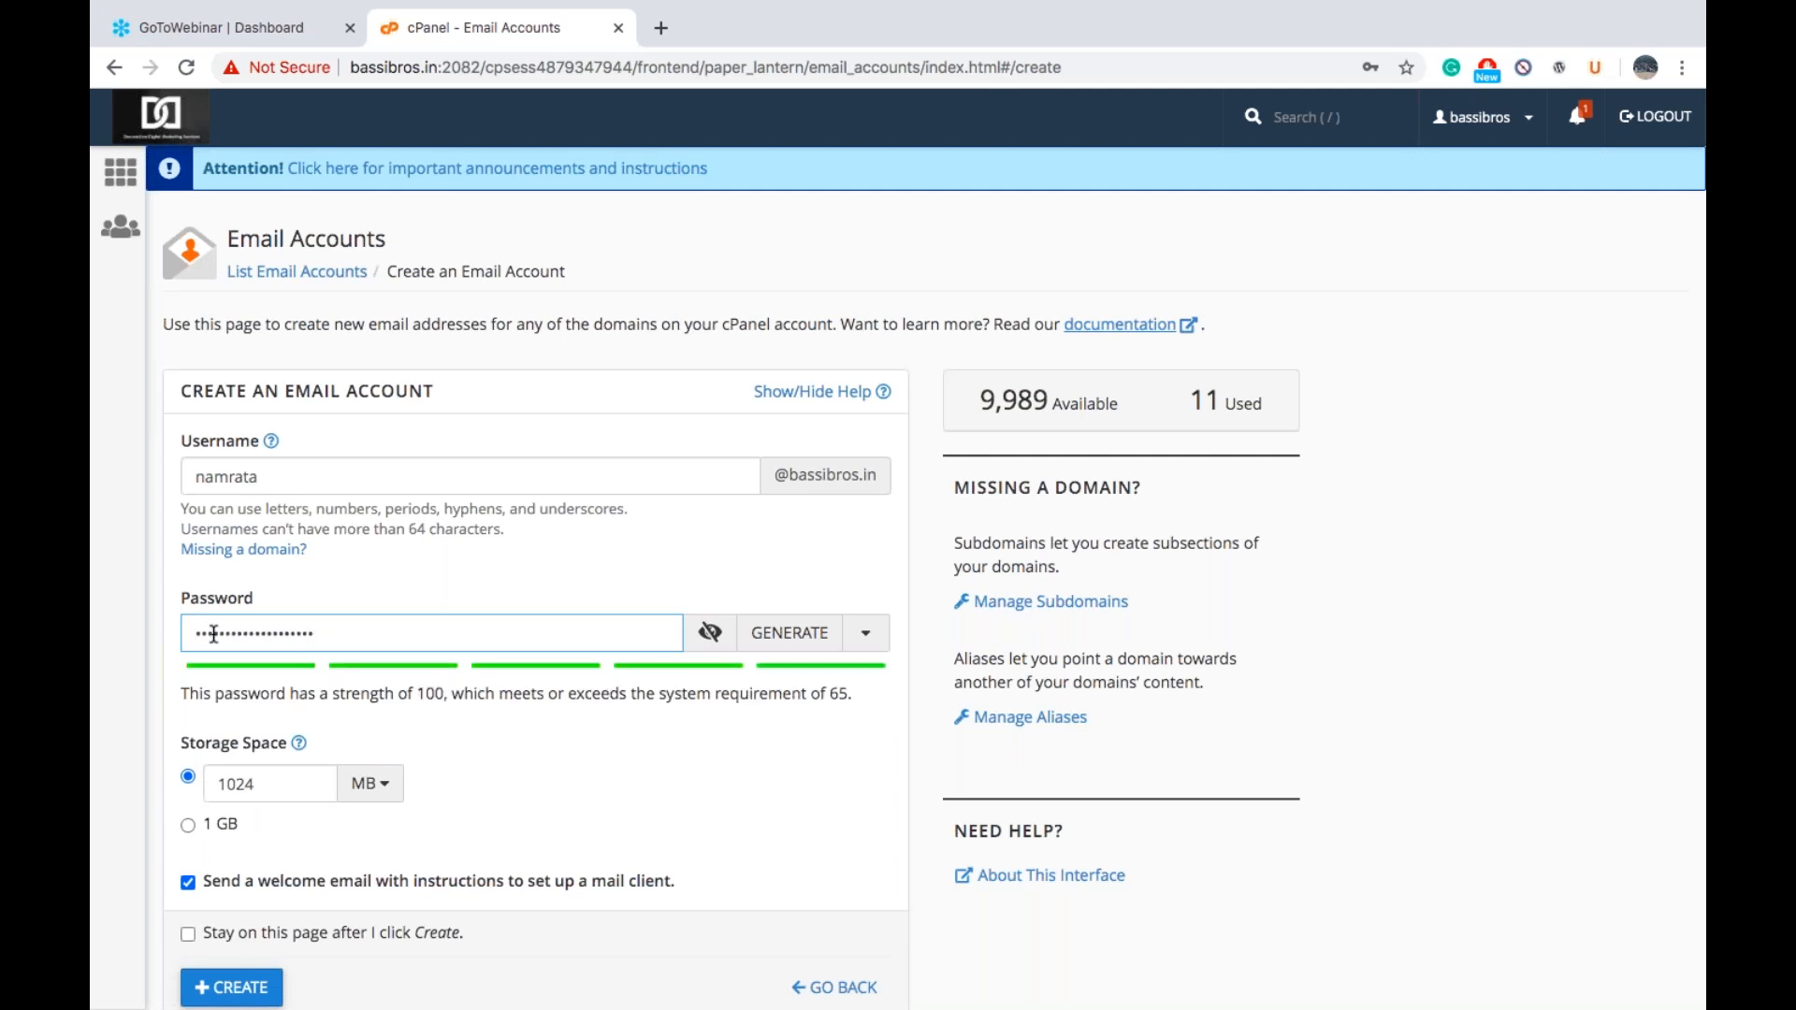
{"action": "left_click", "coordinate": [708, 635]}
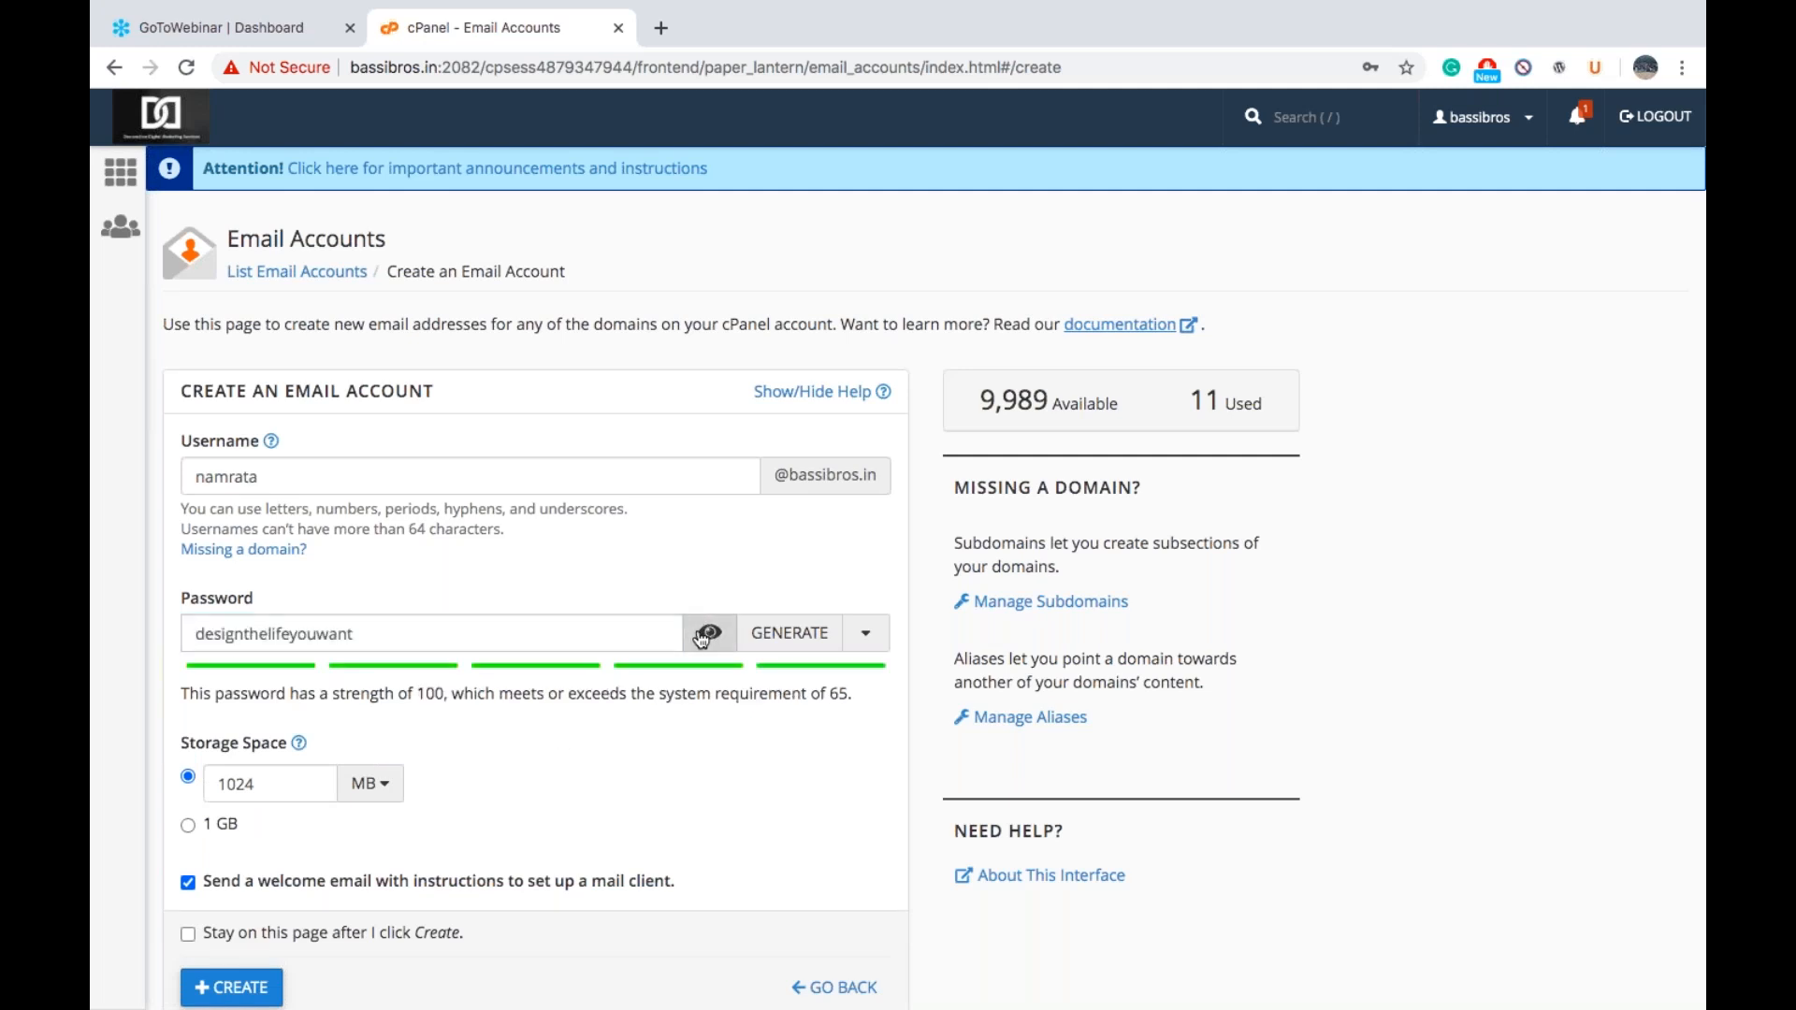
{"action": "left_click", "coordinate": [231, 987]}
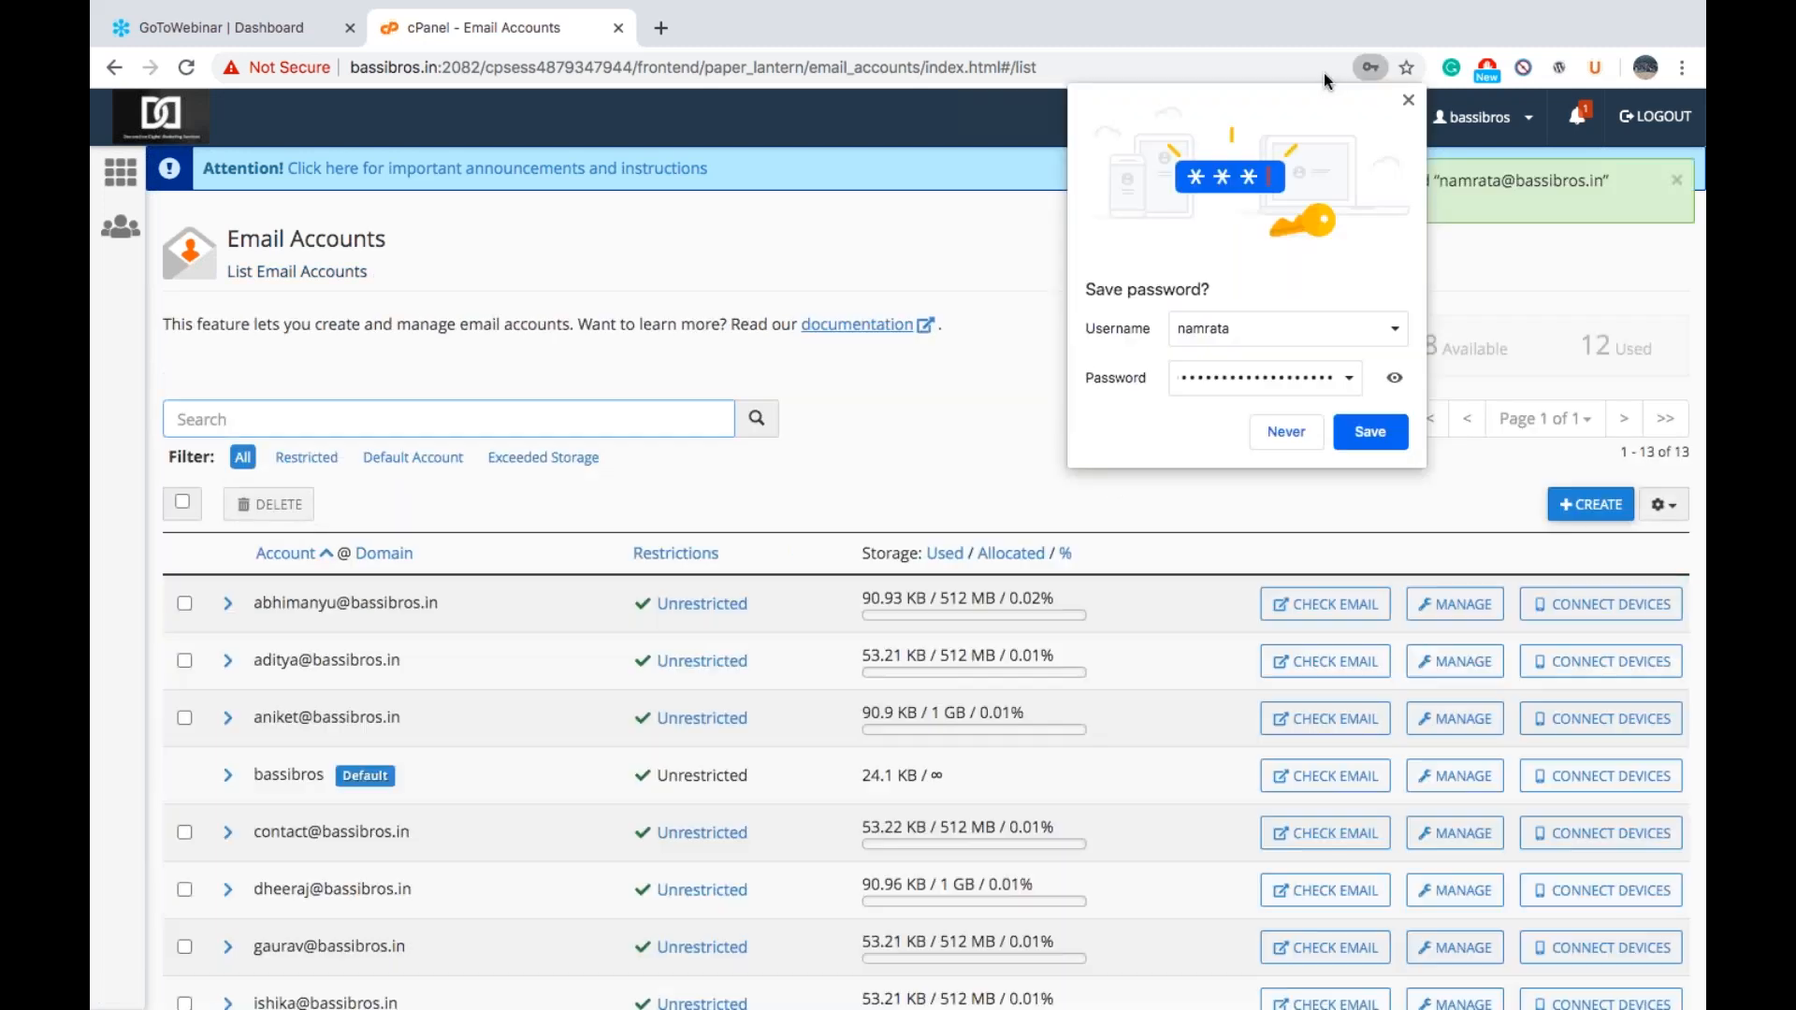
Dismiss the save-password prompt, find the new account in the list, and open CHECK EMAIL
{"action": "left_click", "coordinate": [1408, 100]}
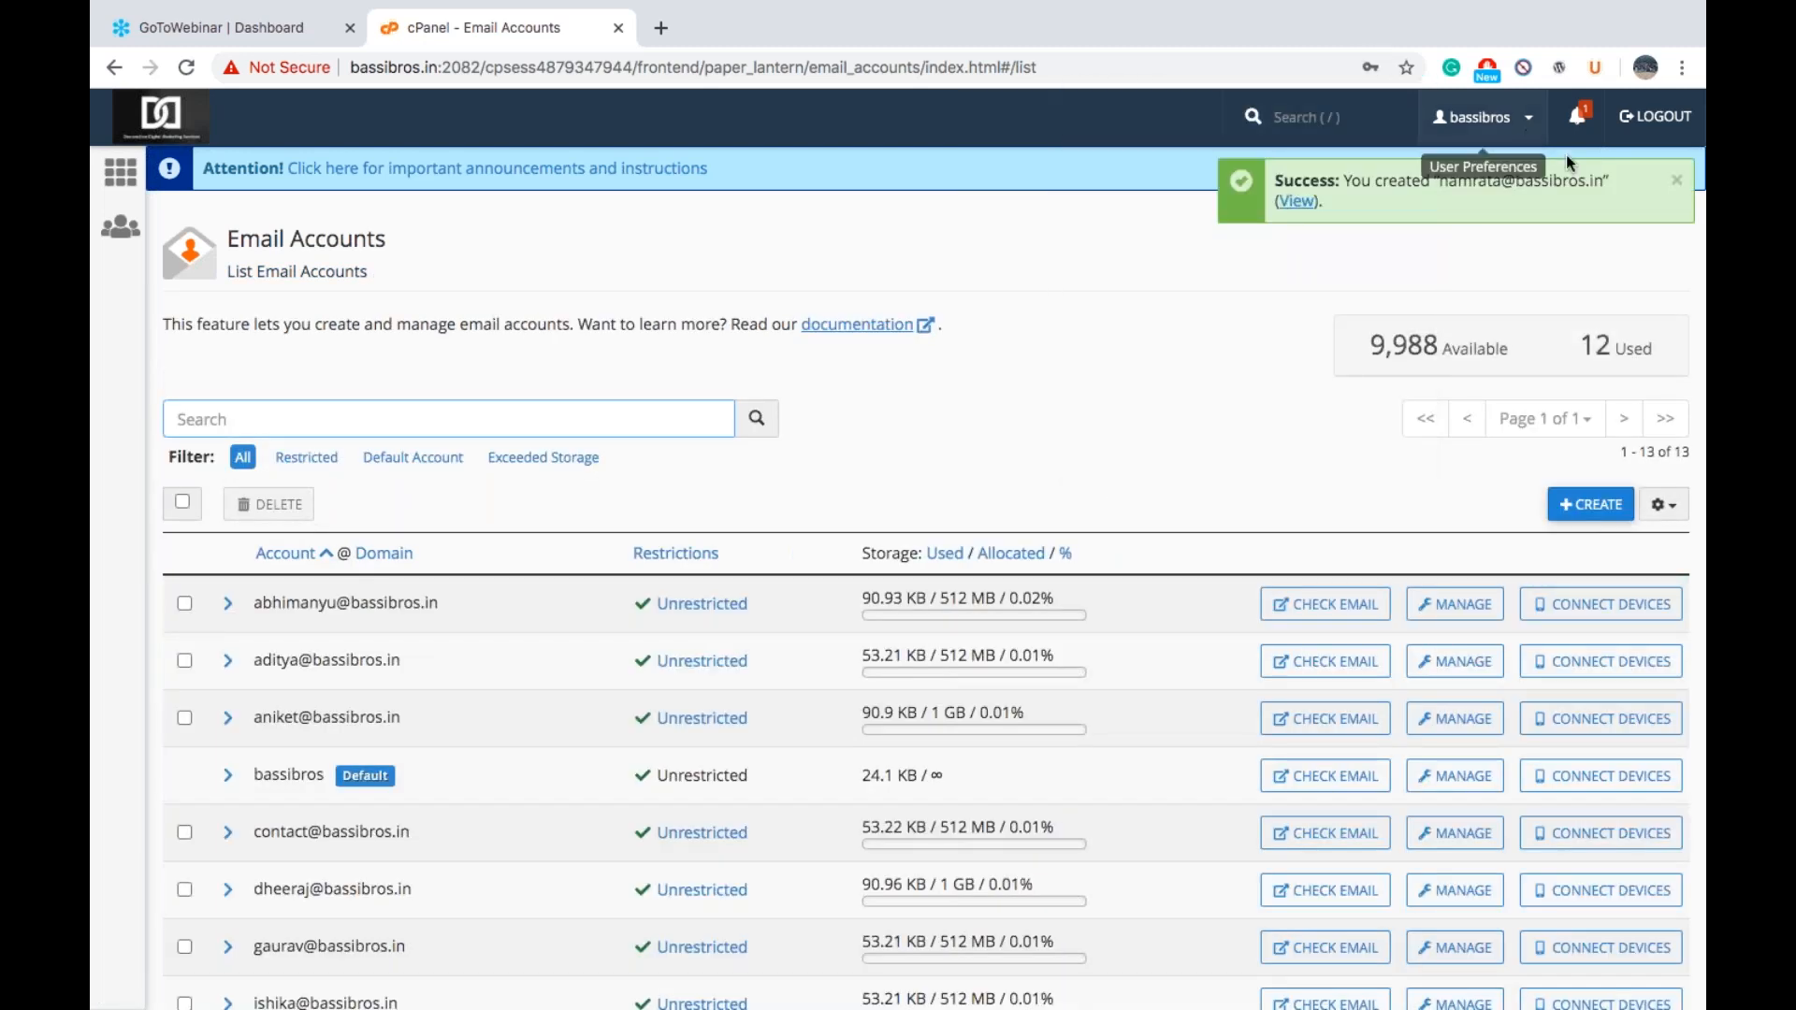
{"action": "left_click_drag", "start_coordinate": [1604, 181], "coordinate": [1441, 177]}
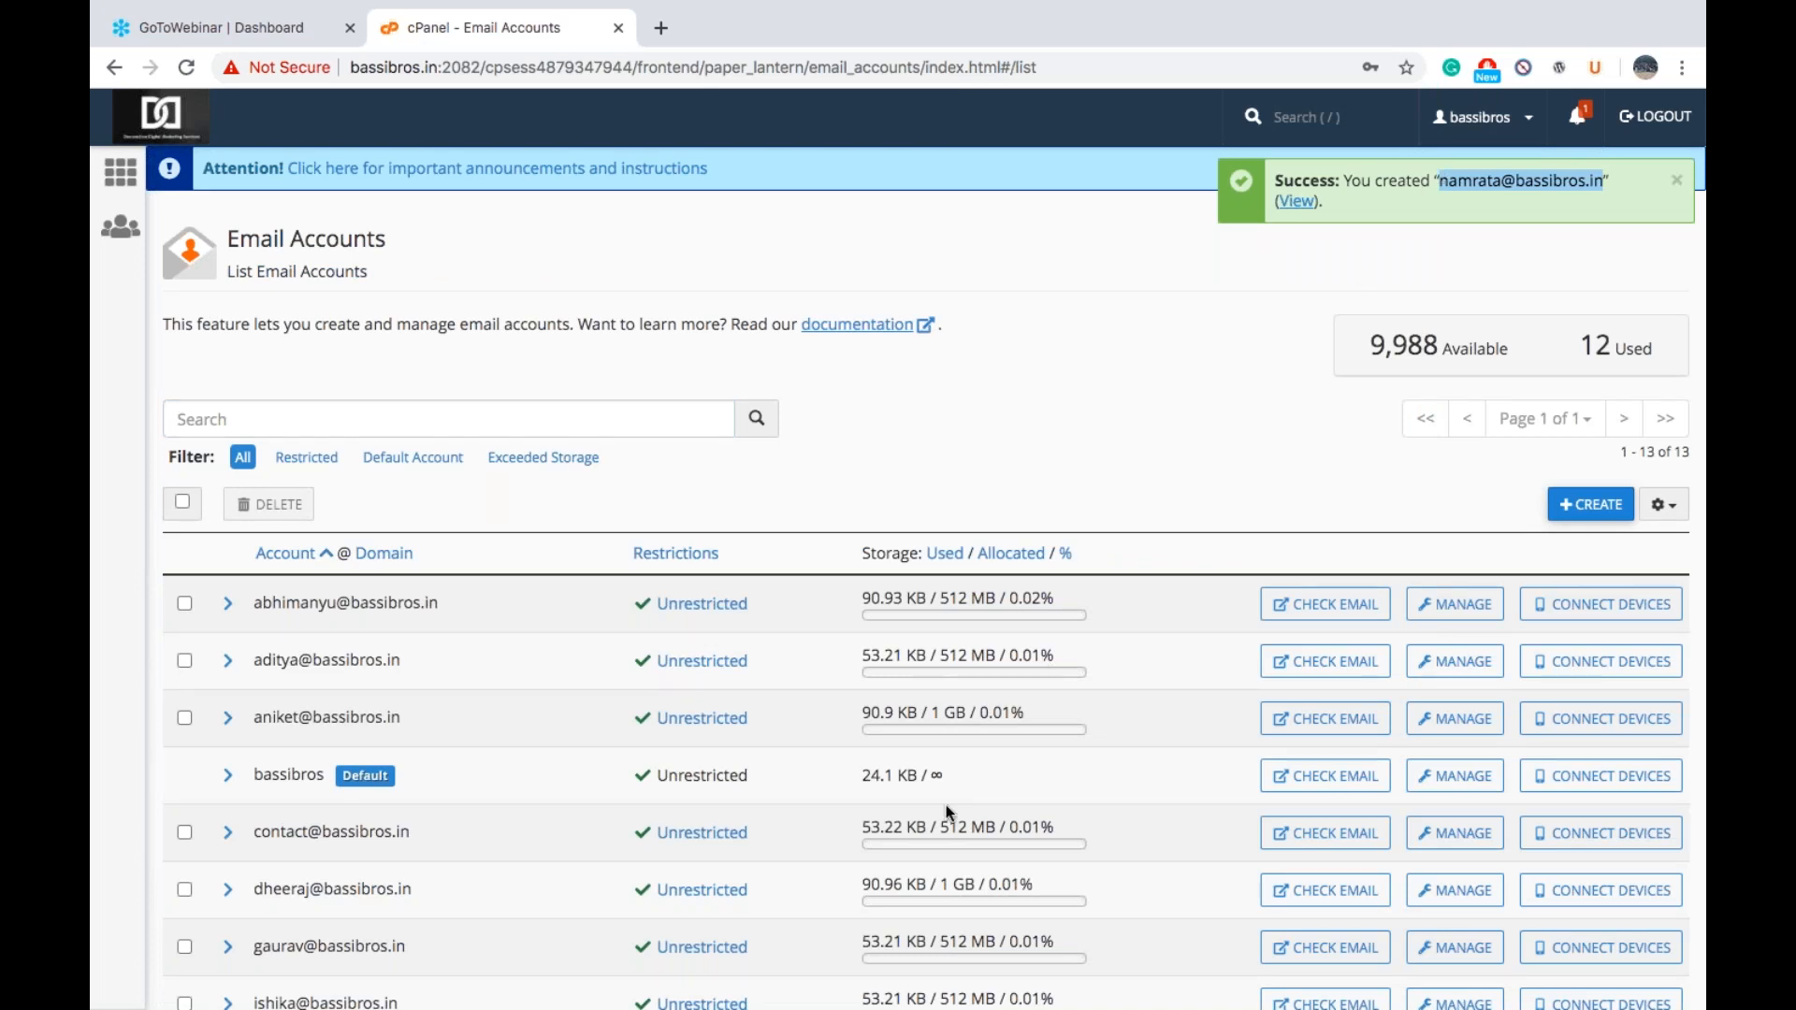
{"action": "scroll", "coordinate": [946, 804], "scroll_direction": "down", "scroll_amount": 1}
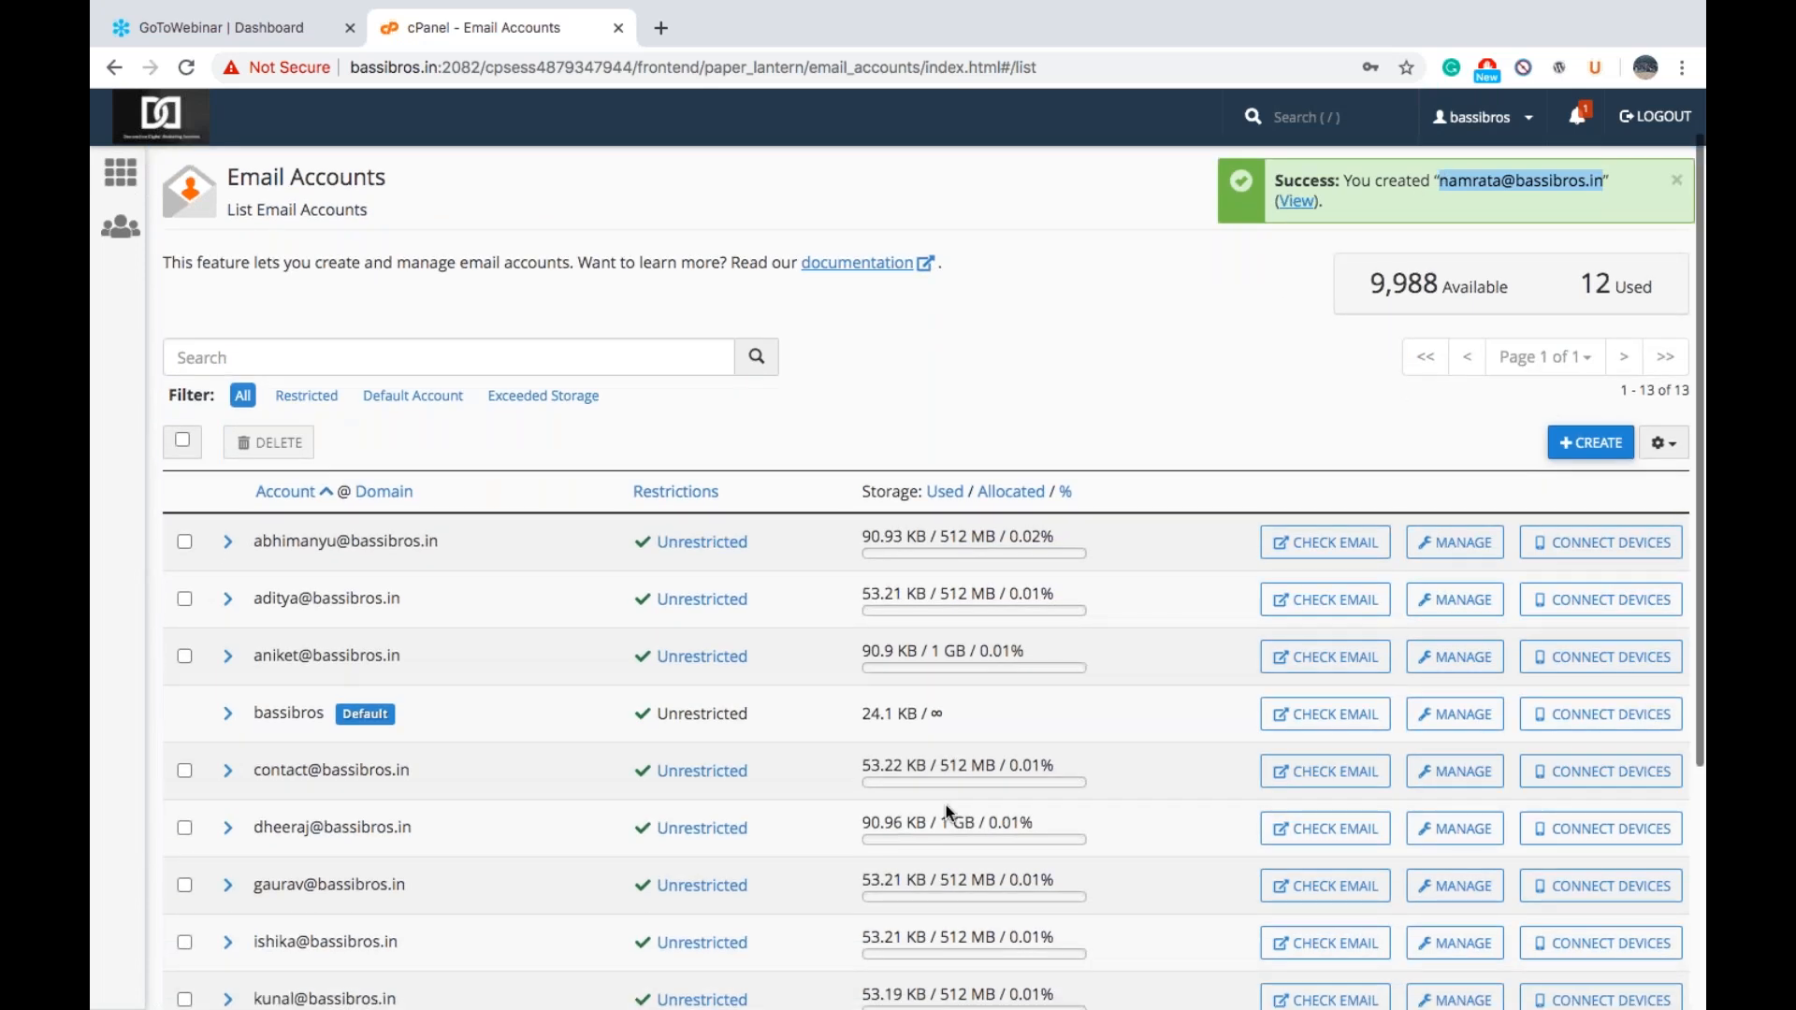
{"action": "scroll", "coordinate": [945, 804], "scroll_direction": "down", "scroll_amount": 3}
{"action": "scroll", "coordinate": [425, 726], "scroll_direction": "down", "scroll_amount": 3}
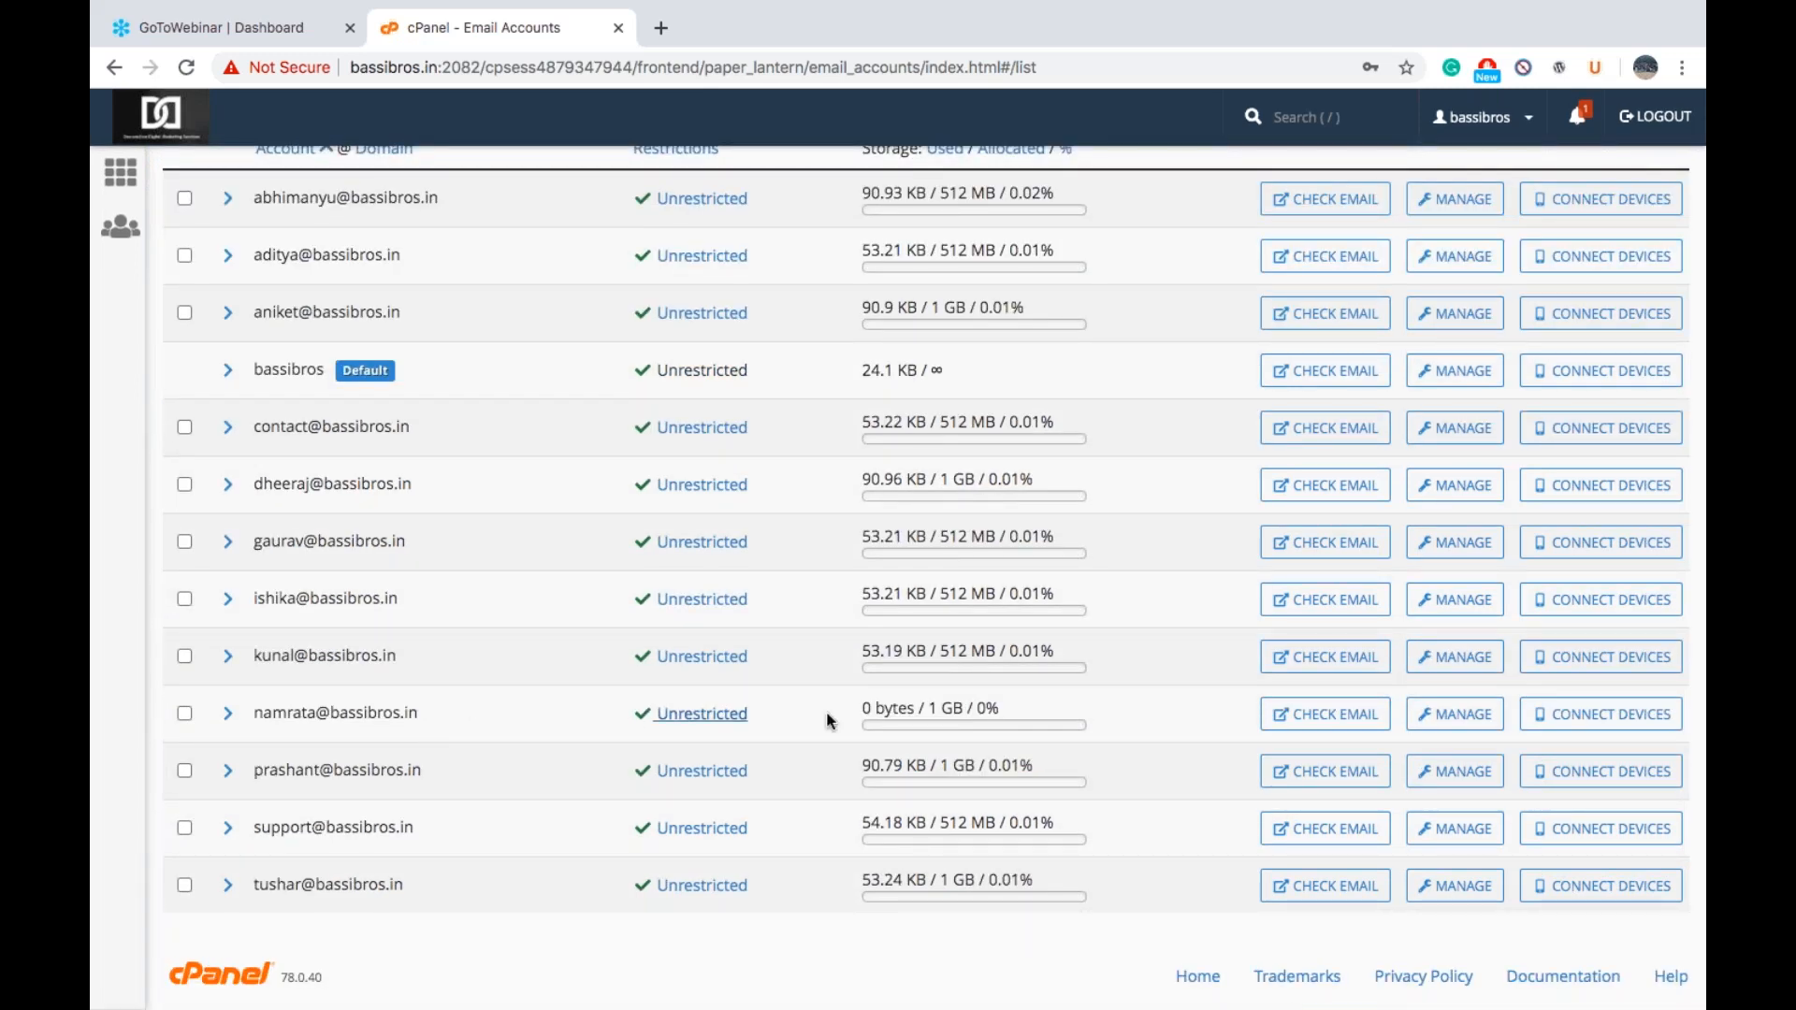
{"action": "left_click", "coordinate": [1310, 716]}
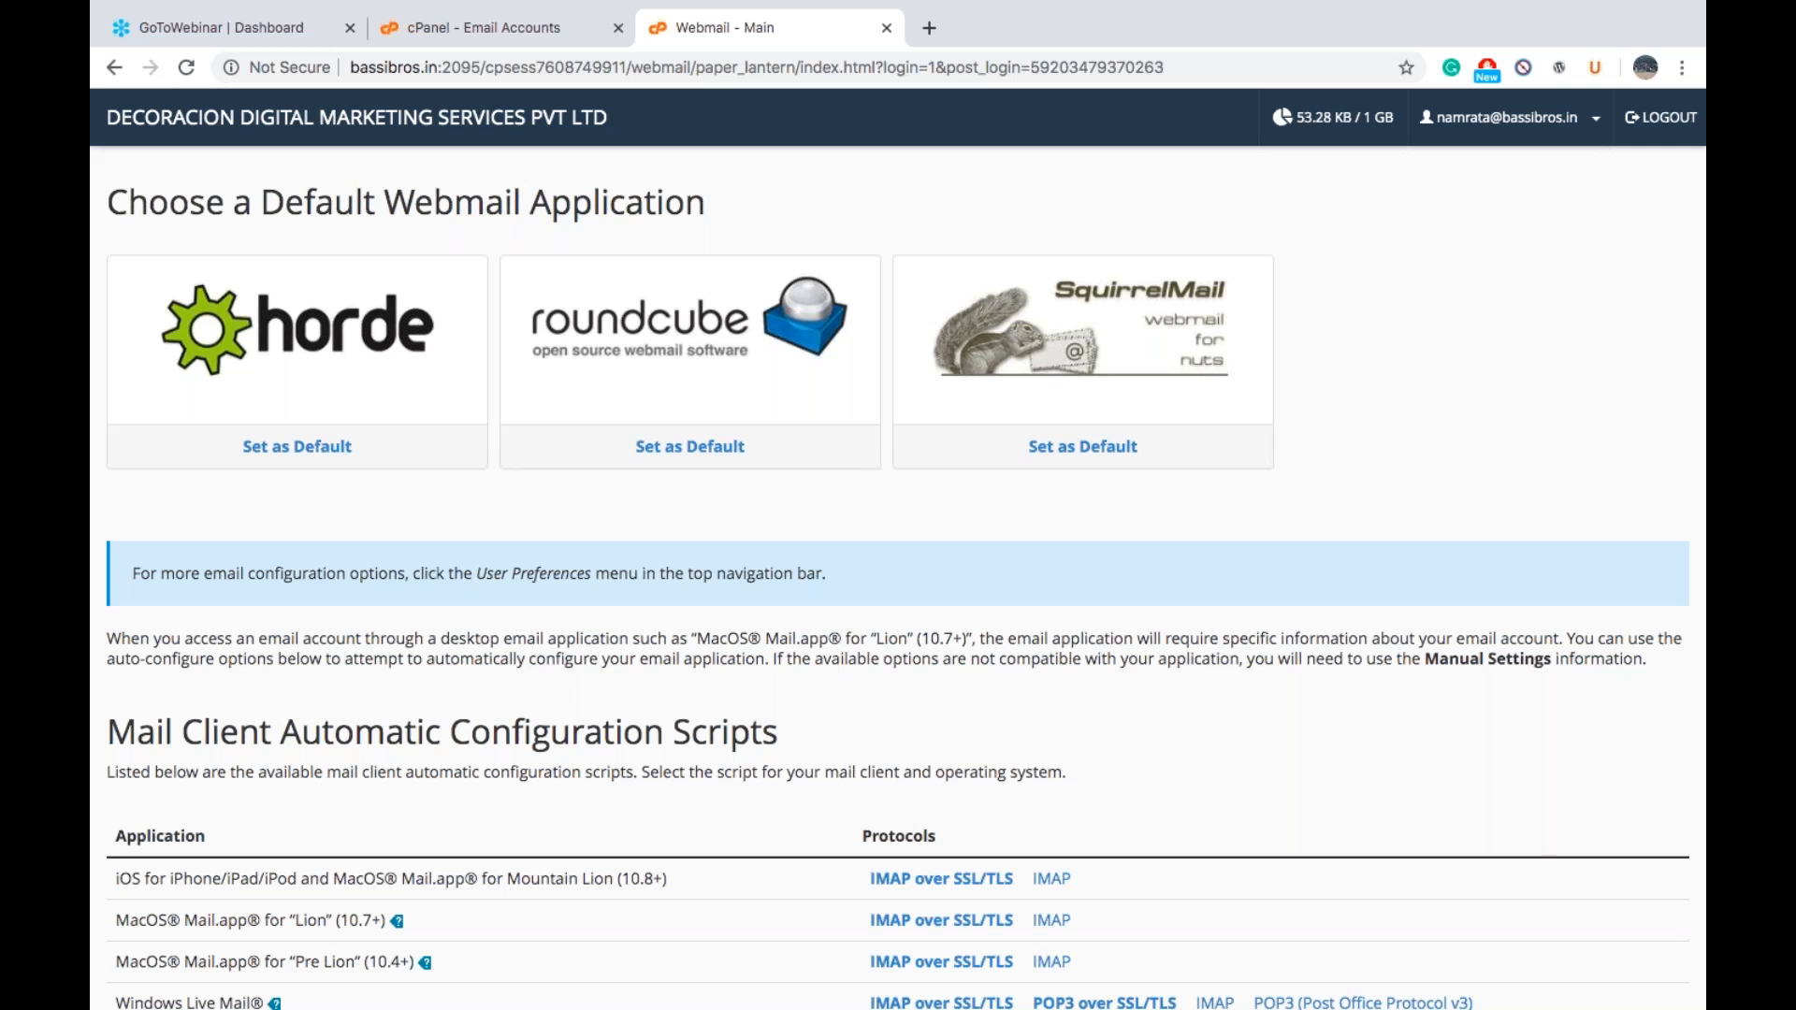
Open the new account's inbox in Roundcube, then return to the cPanel Email Accounts tab
{"action": "left_click", "coordinate": [798, 380]}
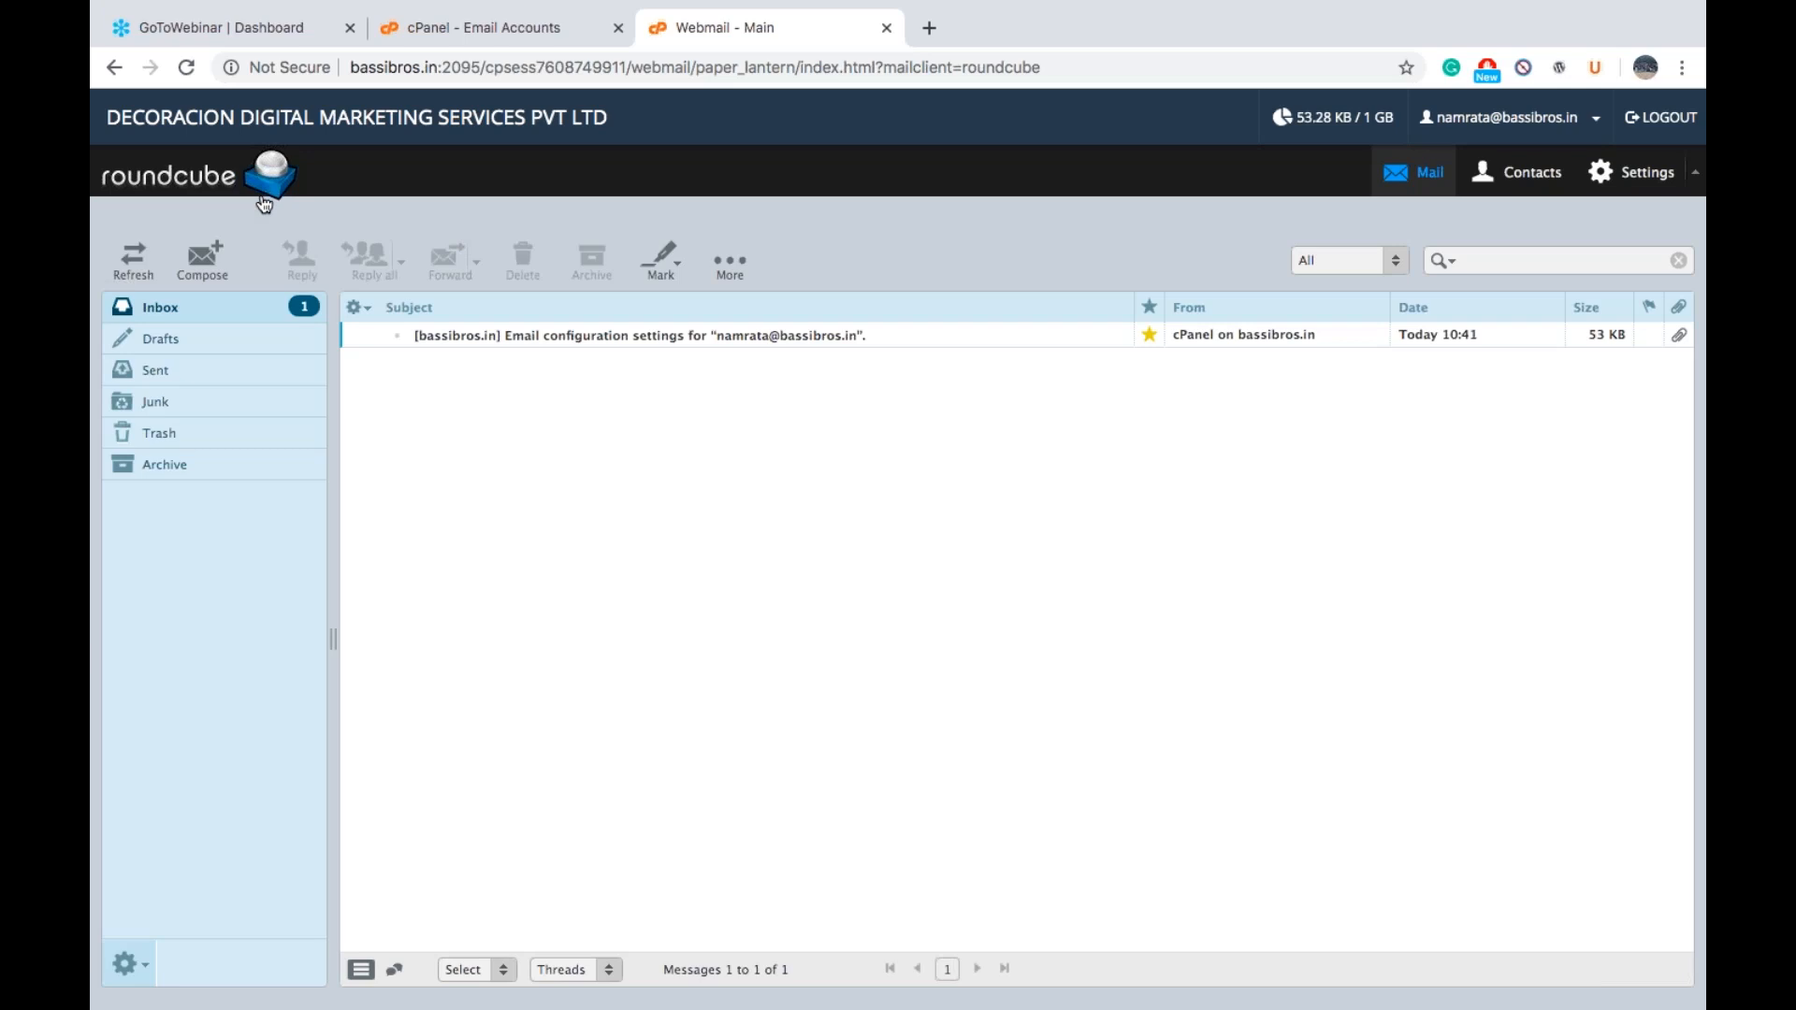
{"action": "left_click", "coordinate": [442, 29]}
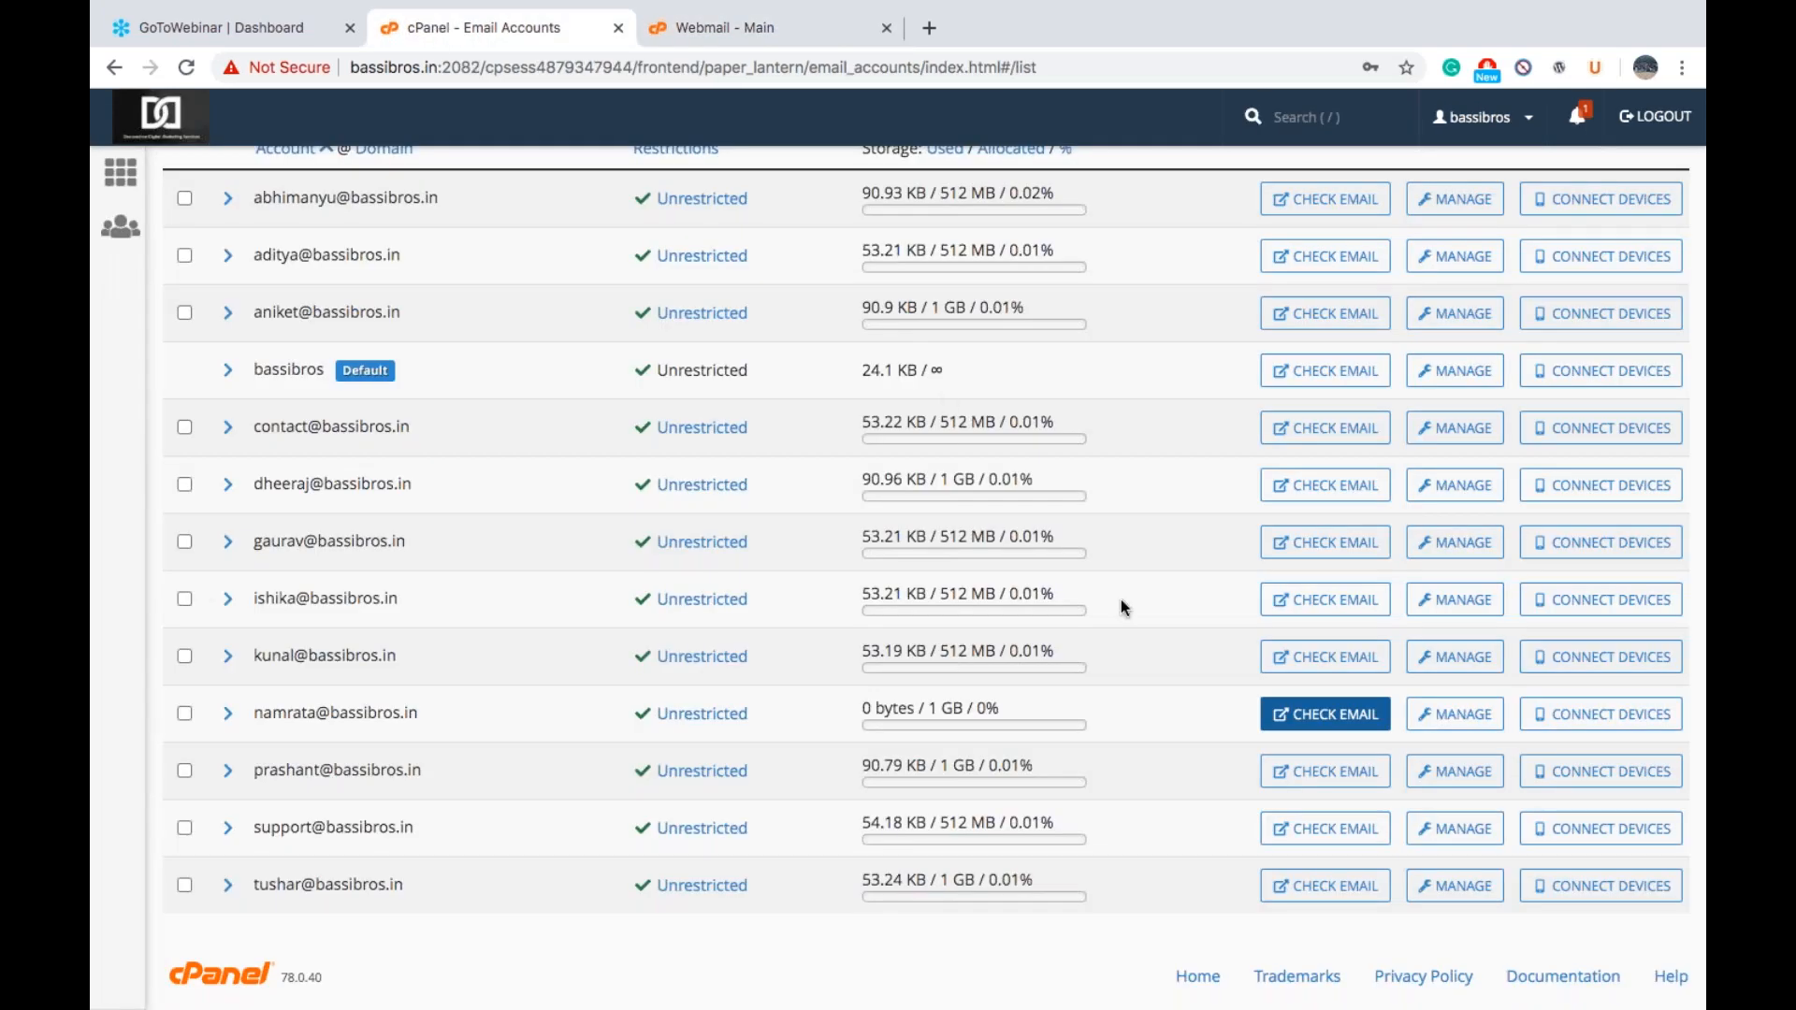
Show the new account's CONNECT DEVICES manual settings: IMAP 993, POP3 995, SMTP 465 over SSL
{"action": "left_click", "coordinate": [1548, 723]}
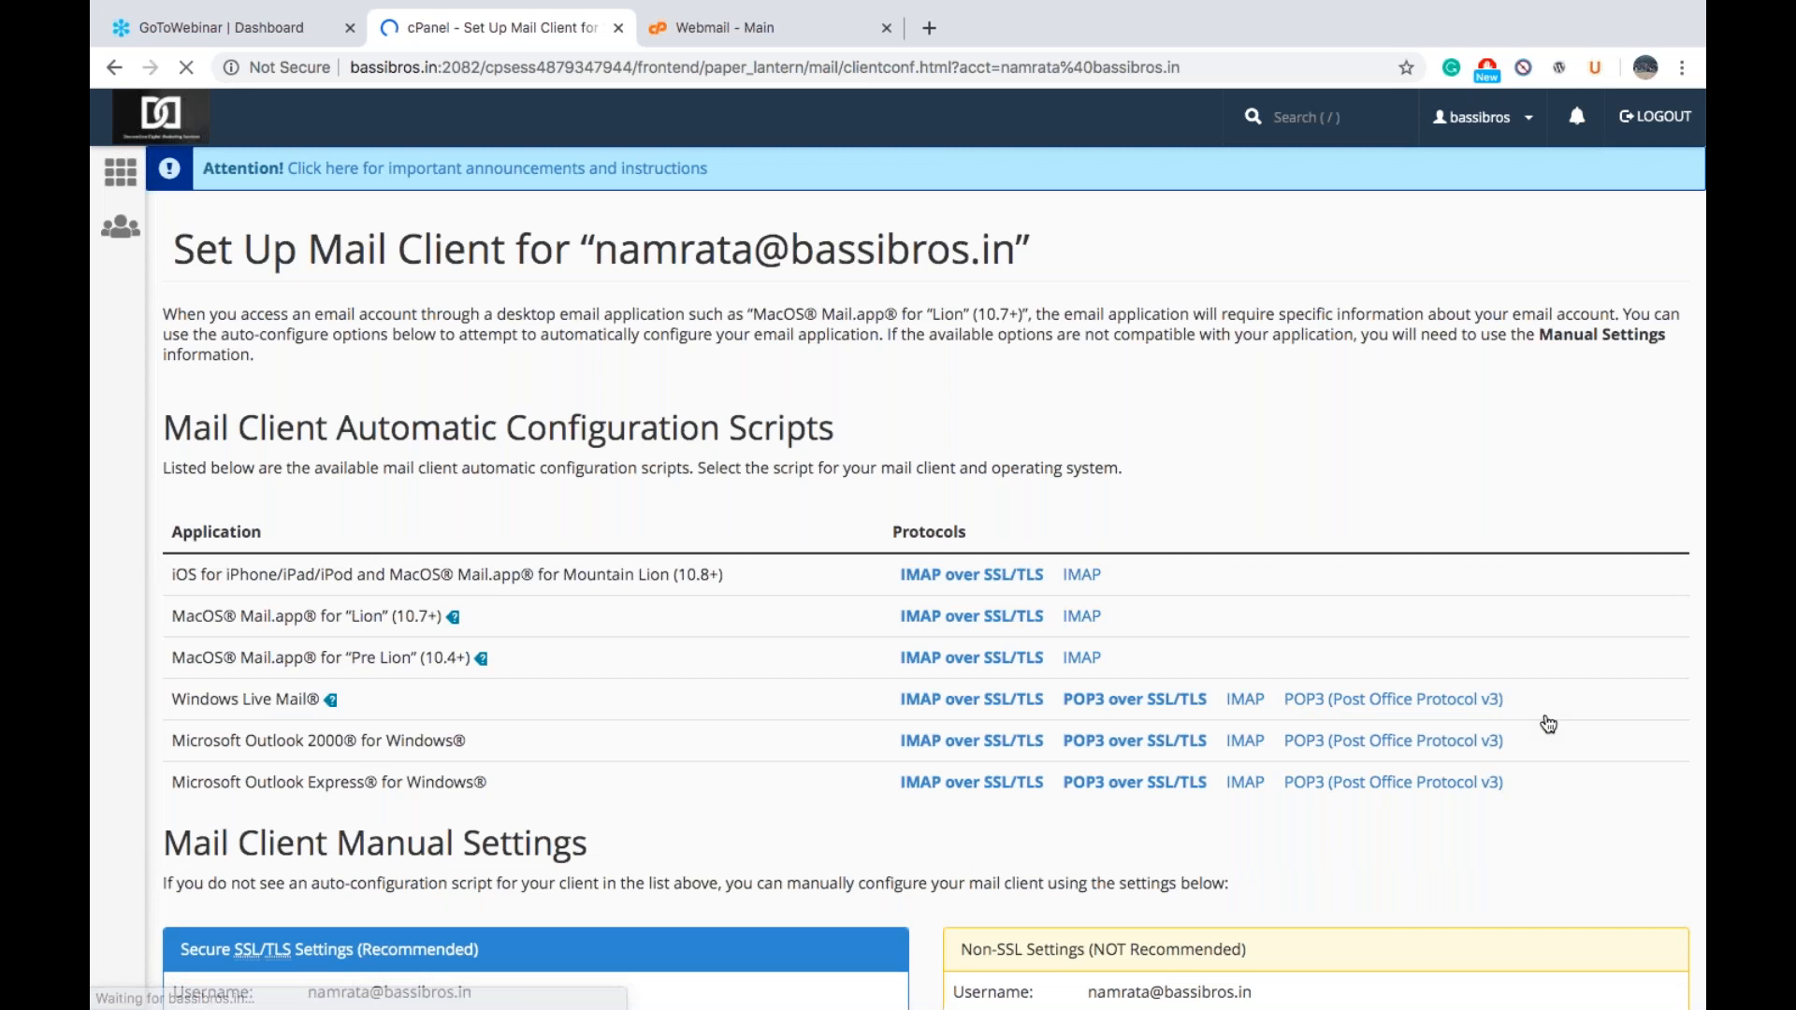
{"action": "scroll", "coordinate": [1091, 648], "scroll_direction": "down", "scroll_amount": 5}
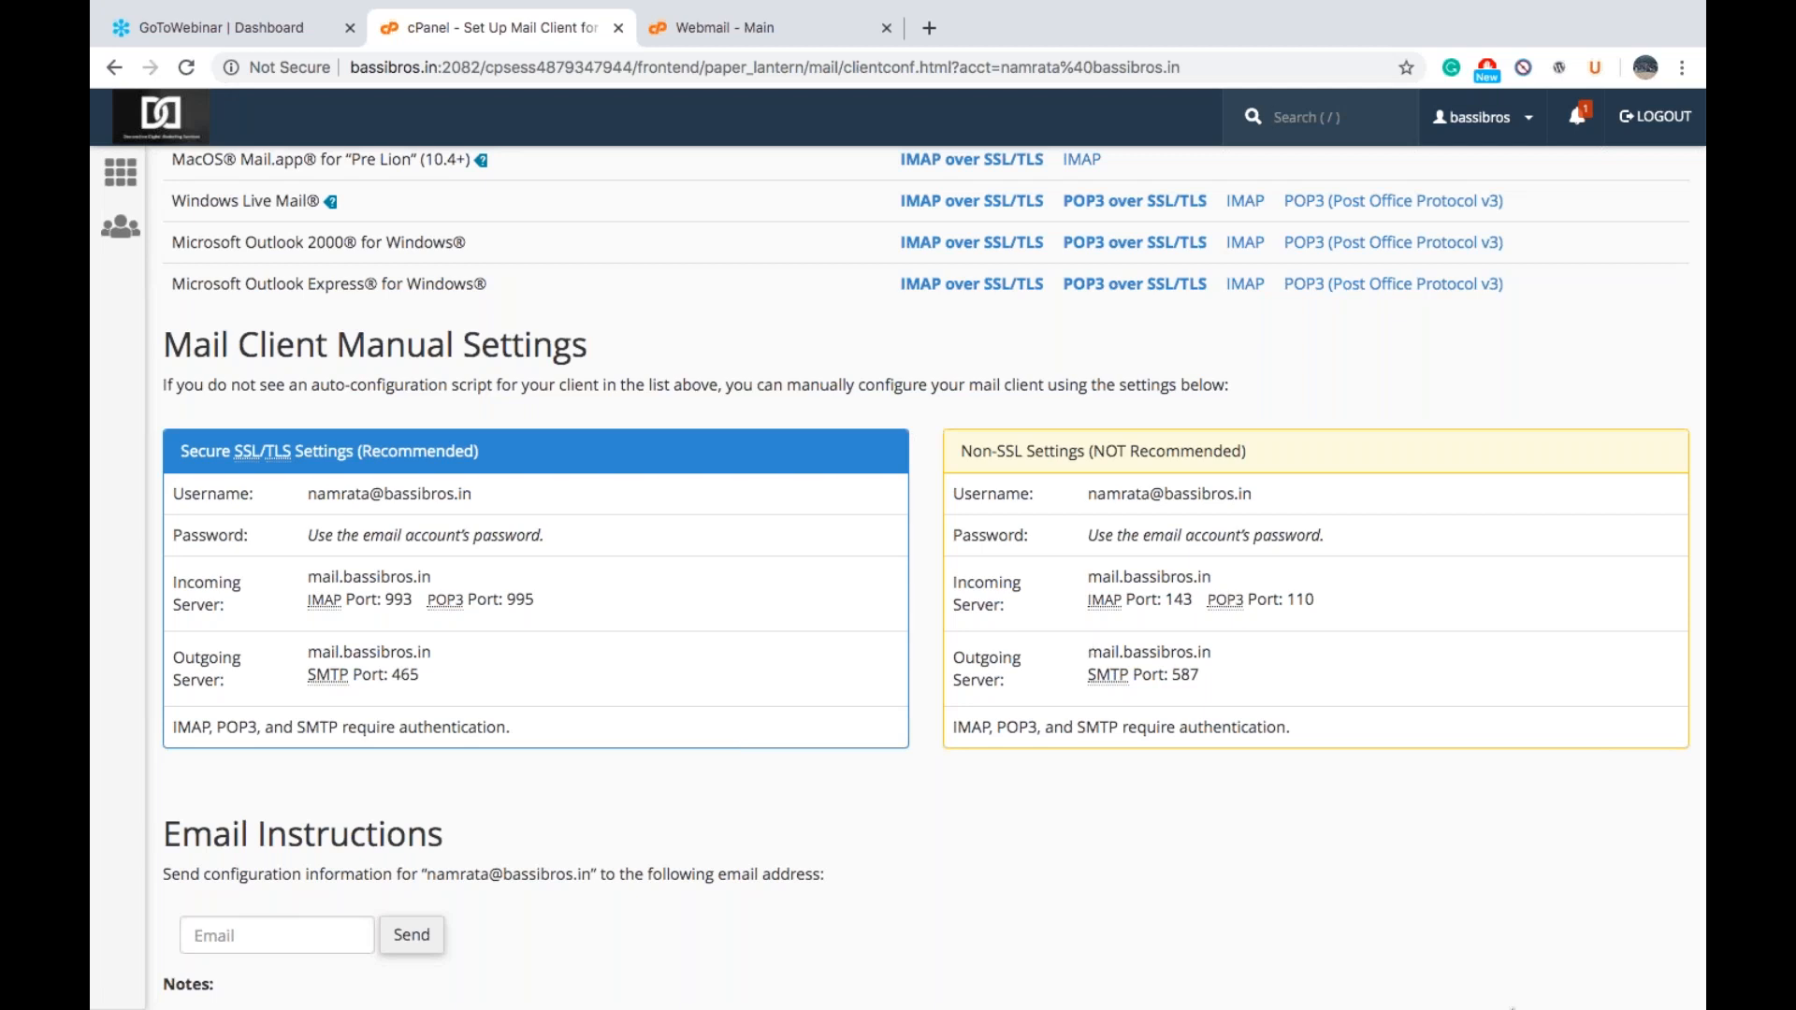
{"action": "mouse_move", "coordinate": [1510, 1006]}
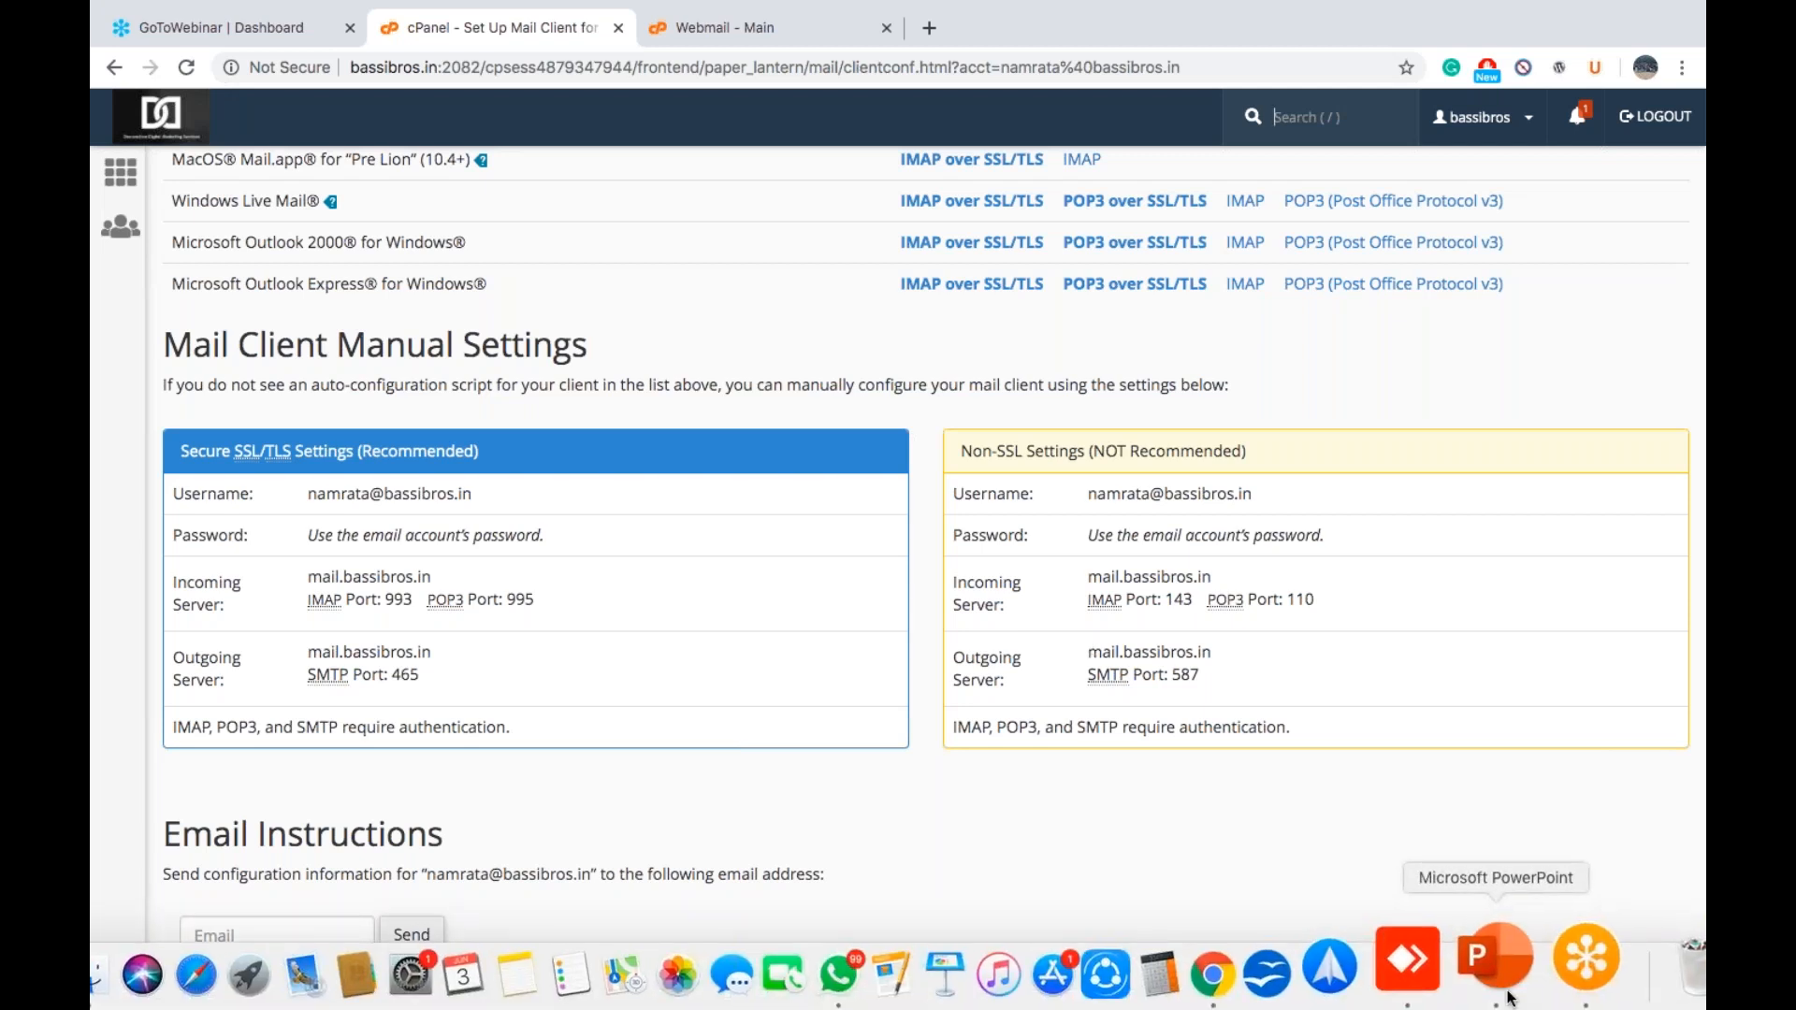
Present slide 10, 'Contents of Today's Demo Session', full screen in PowerPoint, then head back to Chrome
{"action": "left_click", "coordinate": [1506, 987]}
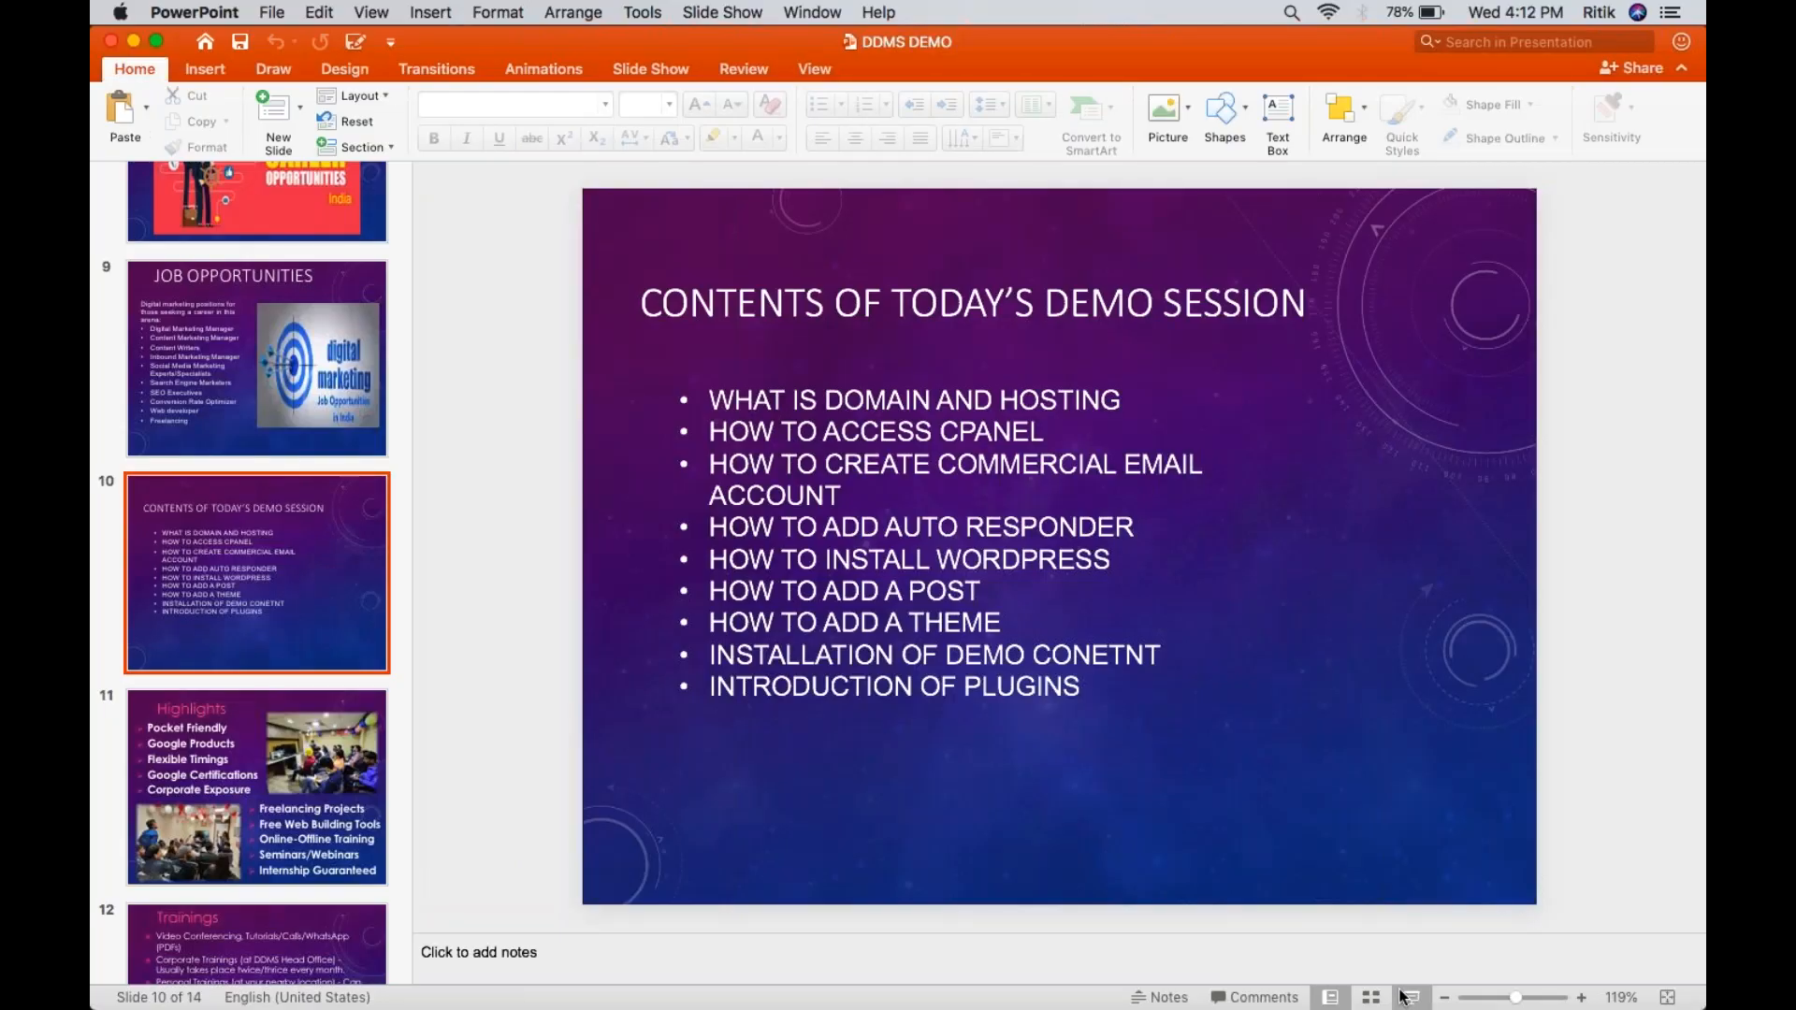
{"action": "left_click", "coordinate": [1407, 997]}
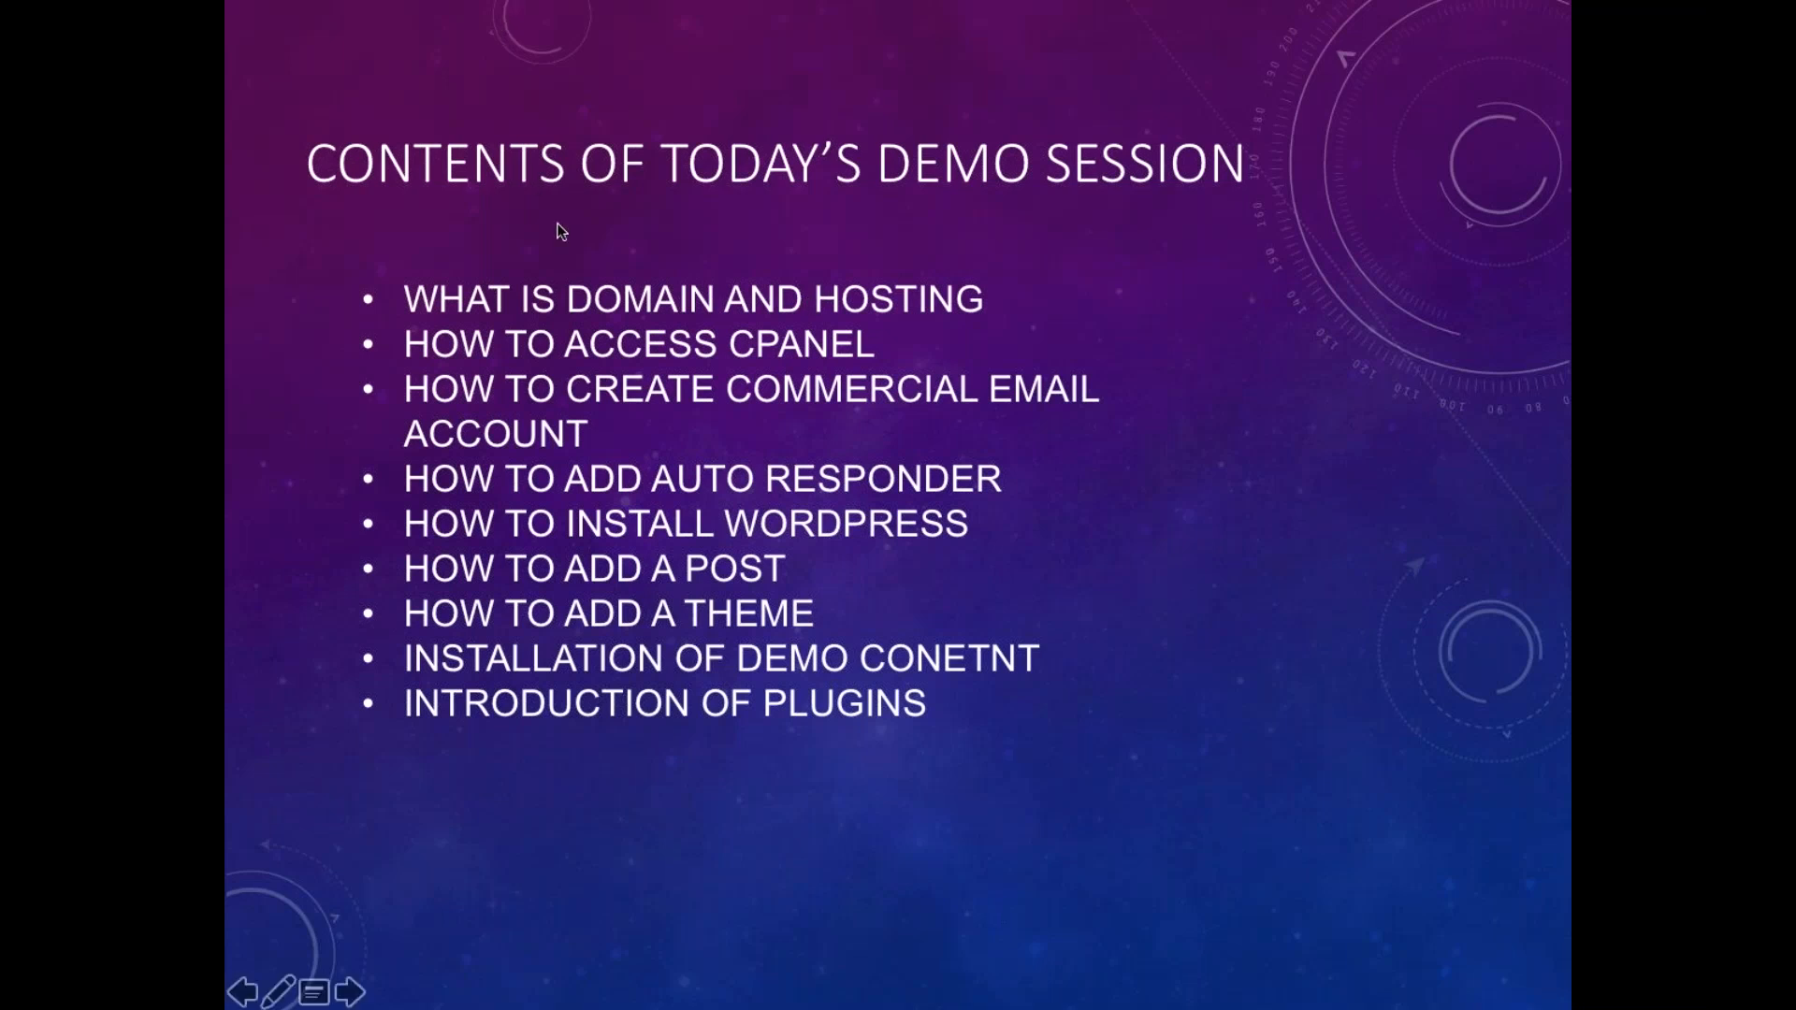
{"action": "key", "text": "super+Tab"}
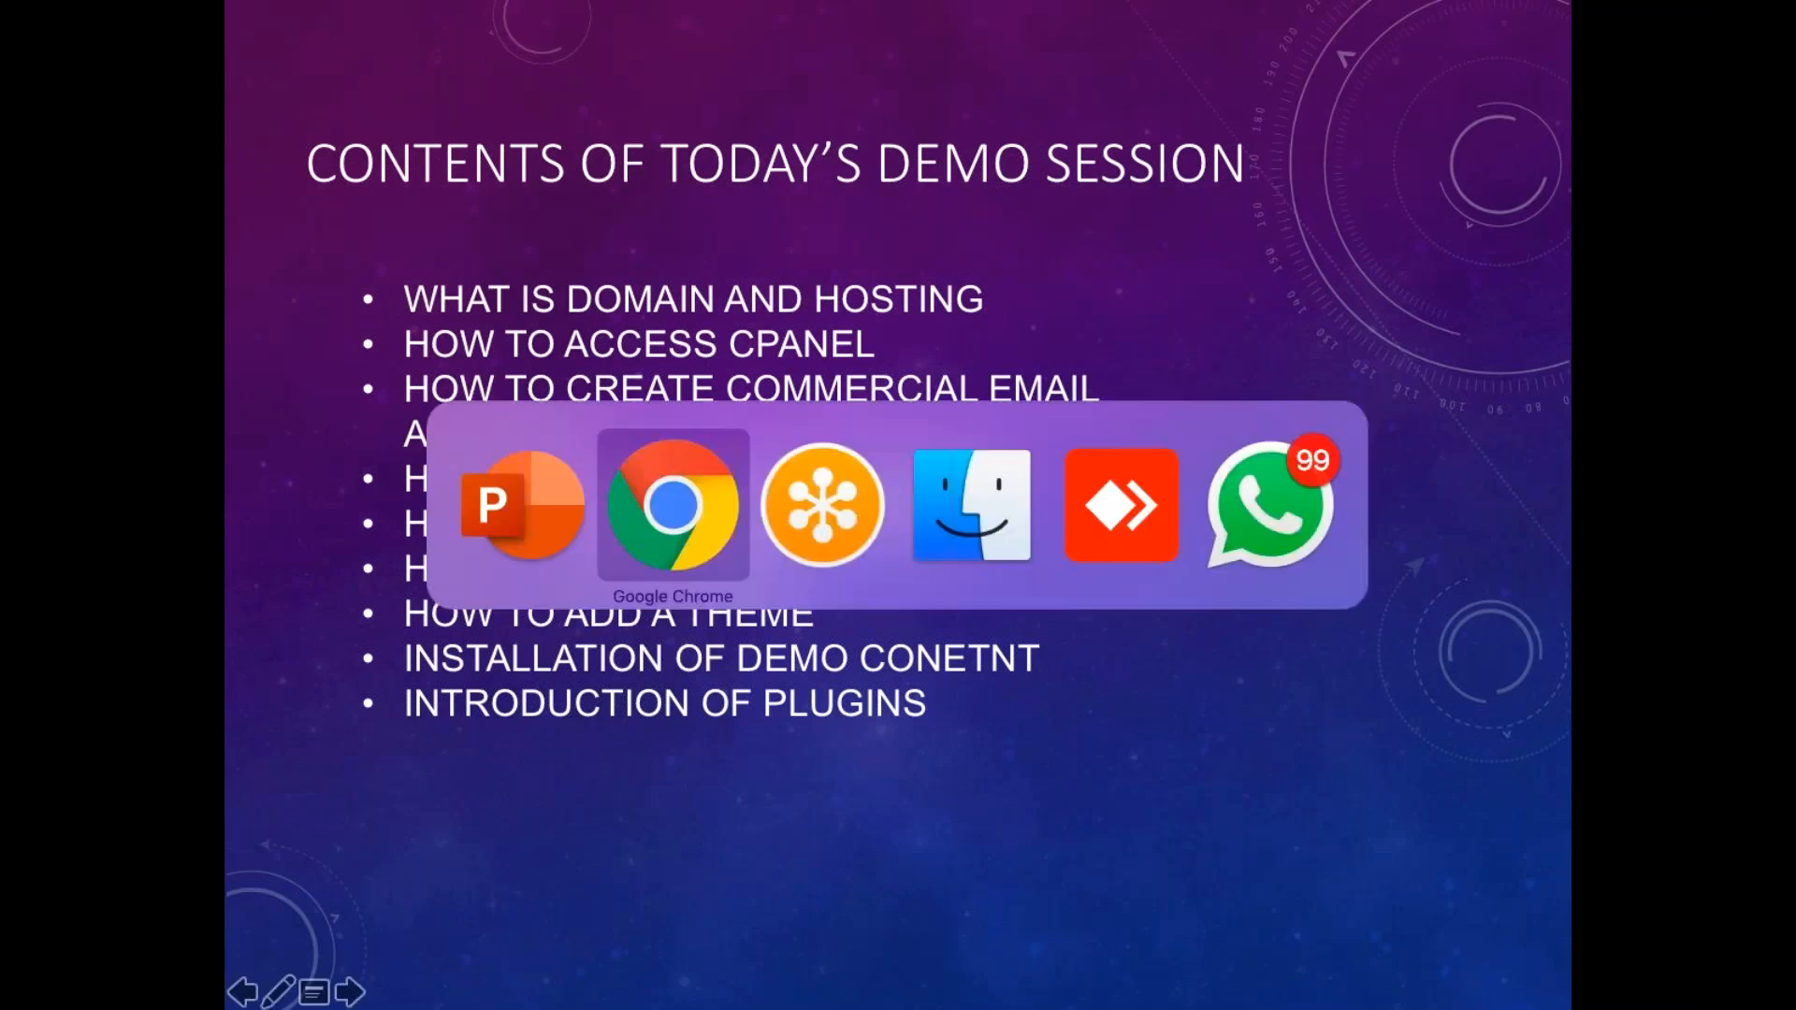
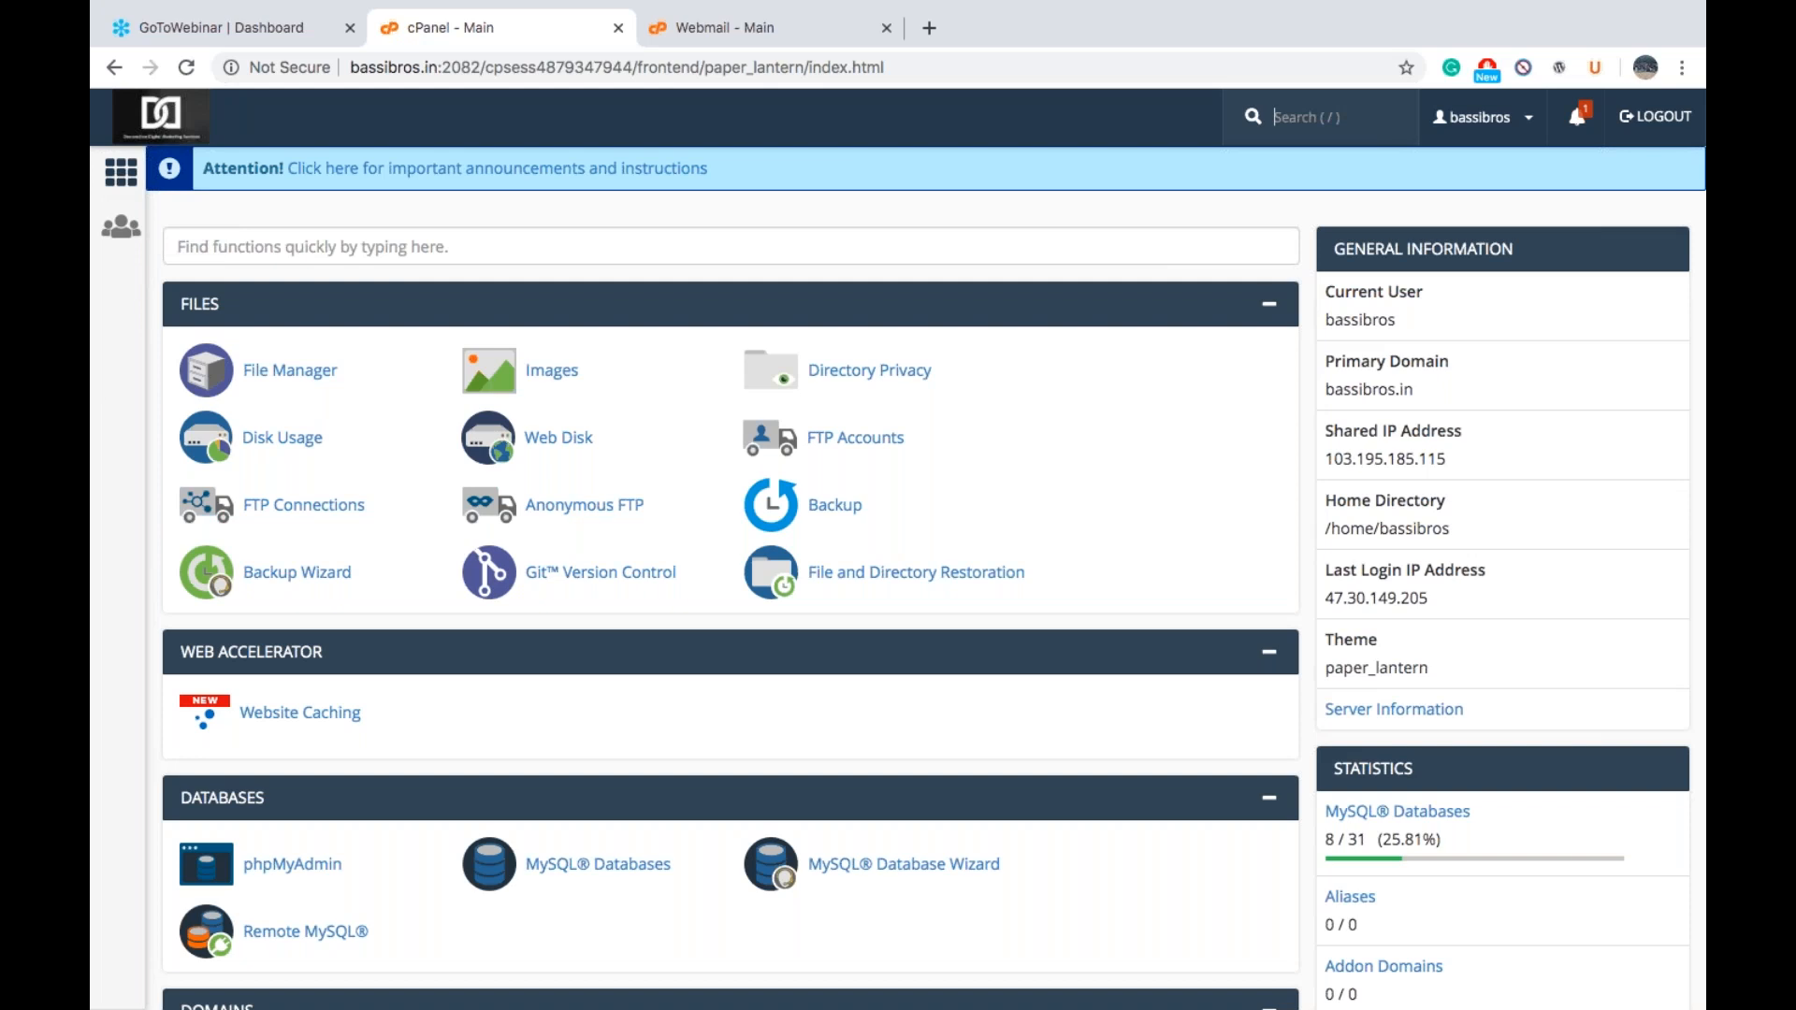
Start a new autoresponder with a 0-hour interval for a new bassibros.in email address
{"action": "scroll", "coordinate": [213, 234], "scroll_direction": "down", "scroll_amount": 10}
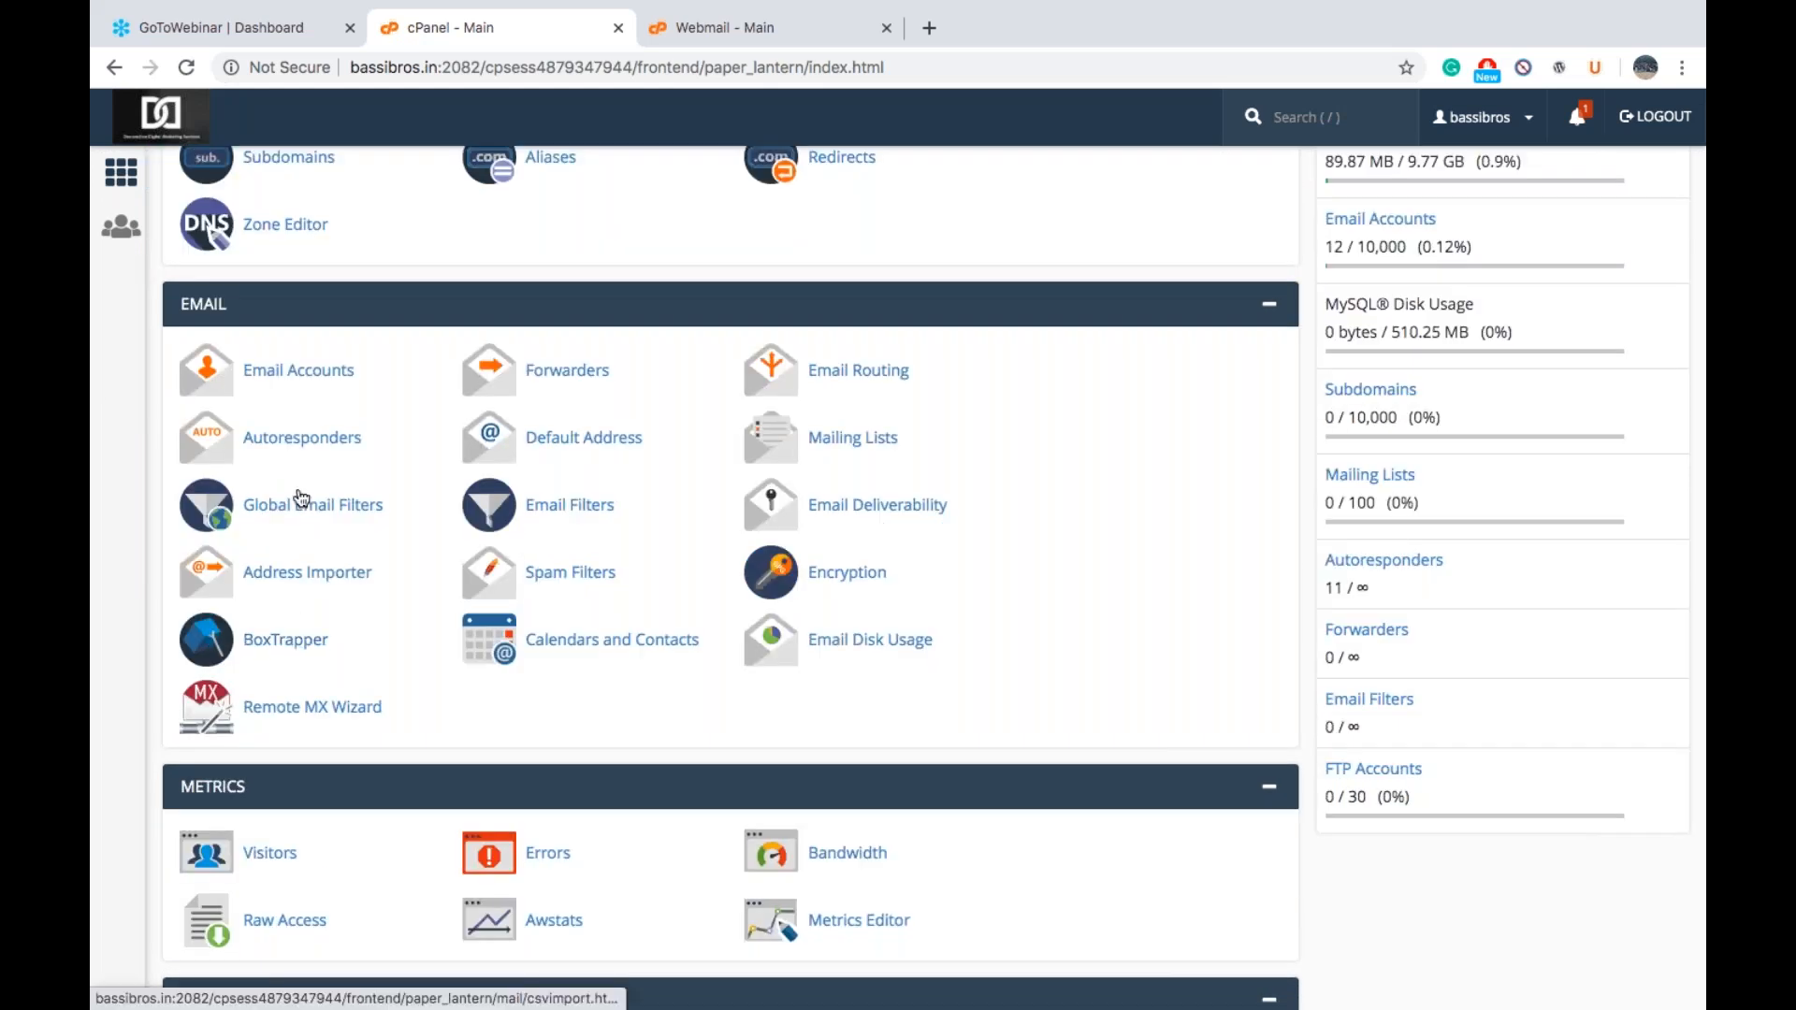
{"action": "left_click", "coordinate": [293, 438]}
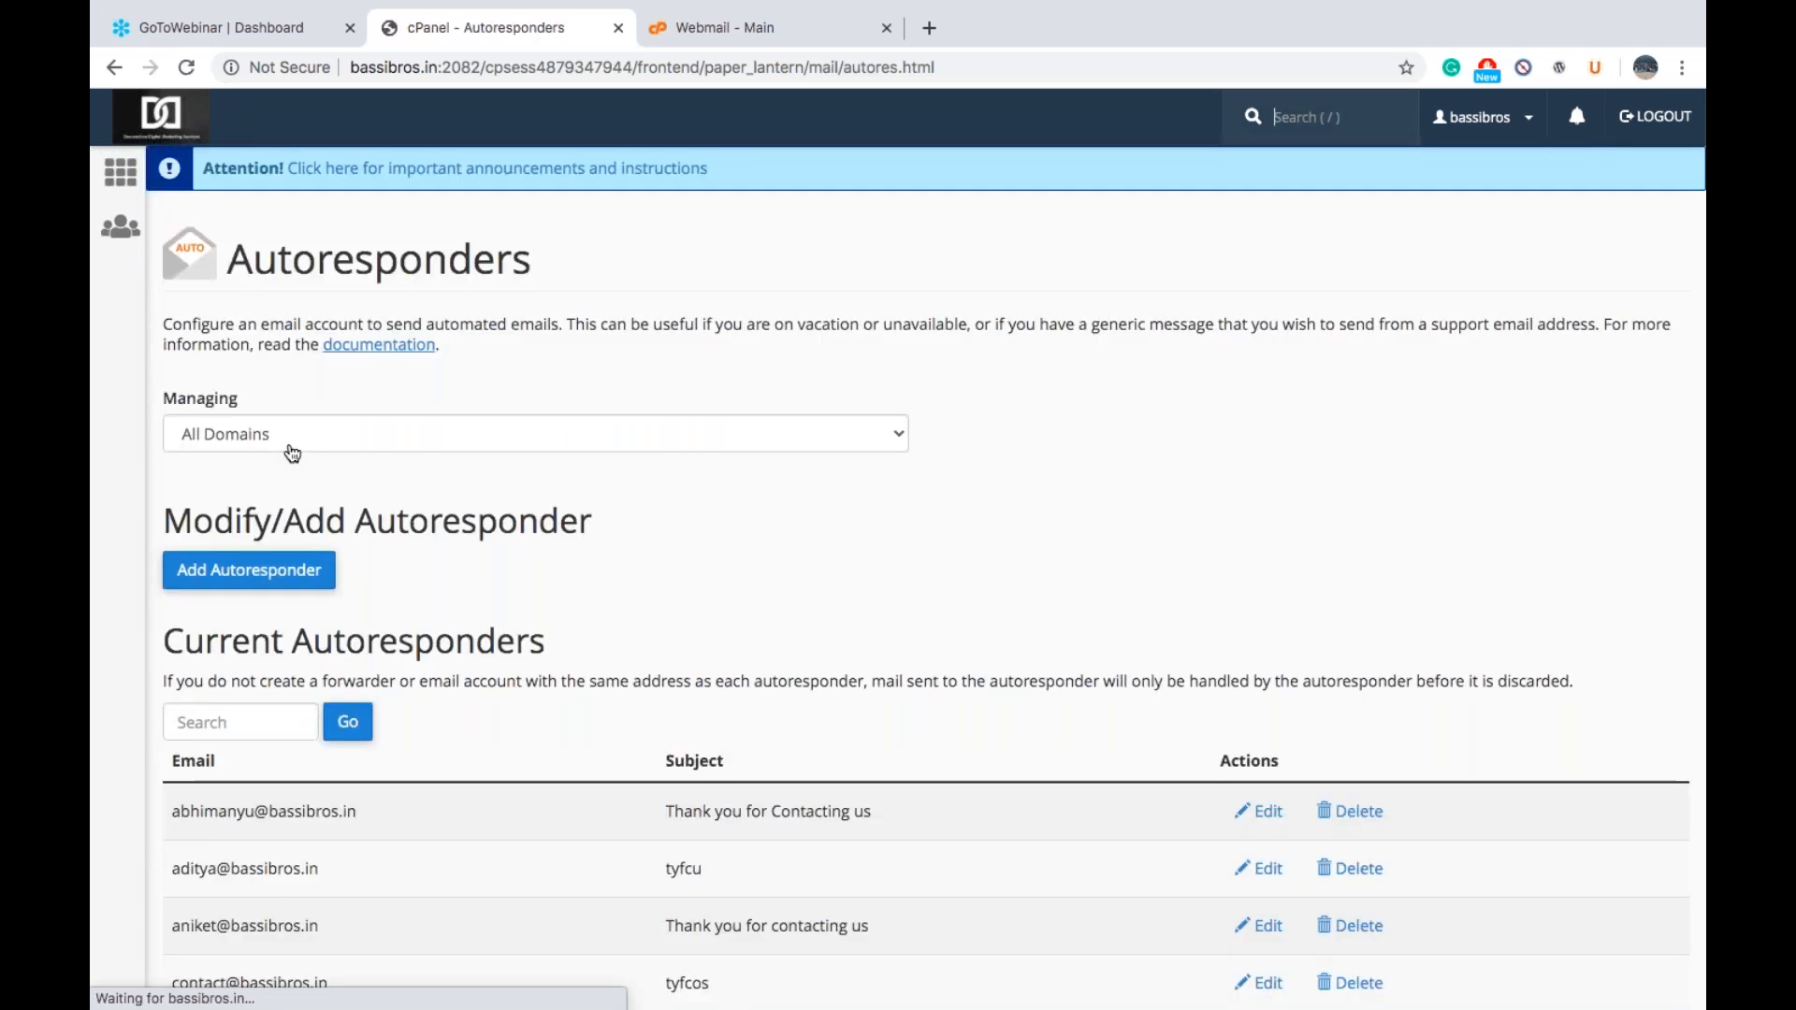
{"action": "left_click", "coordinate": [262, 573]}
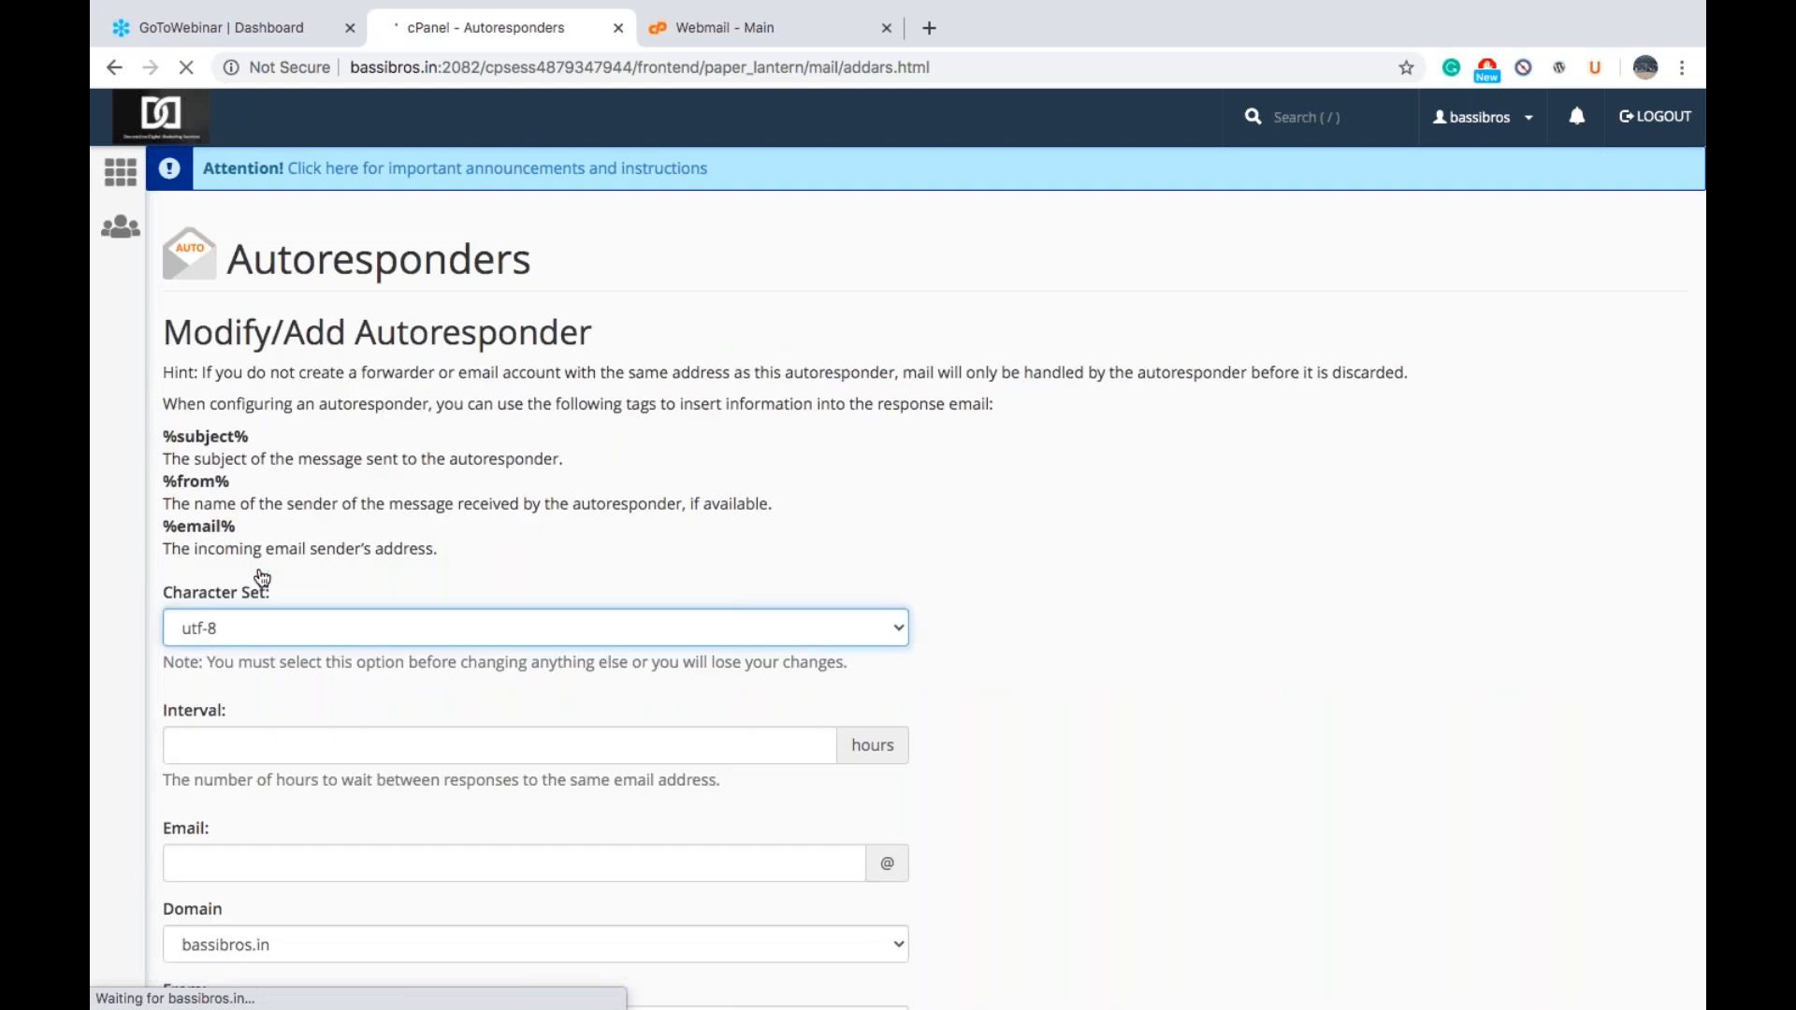
{"action": "left_click", "coordinate": [265, 746]}
{"action": "type", "text": "0"}
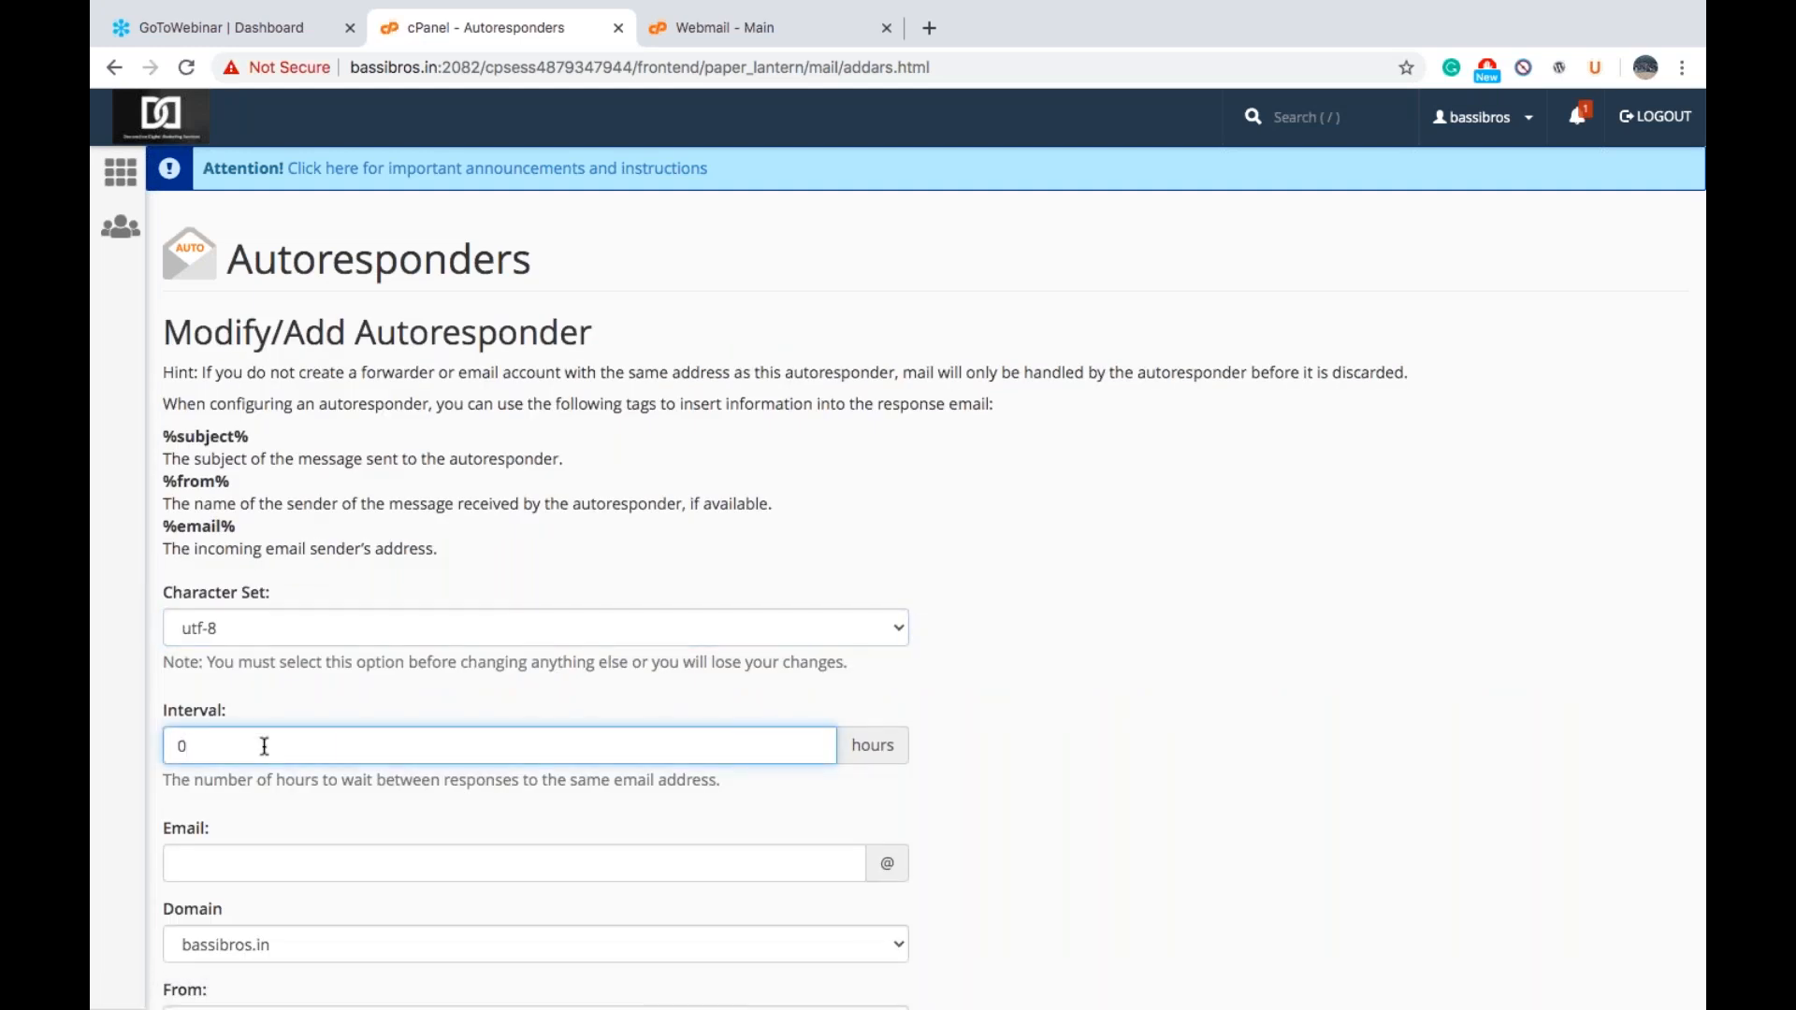
{"action": "key", "text": "Tab"}
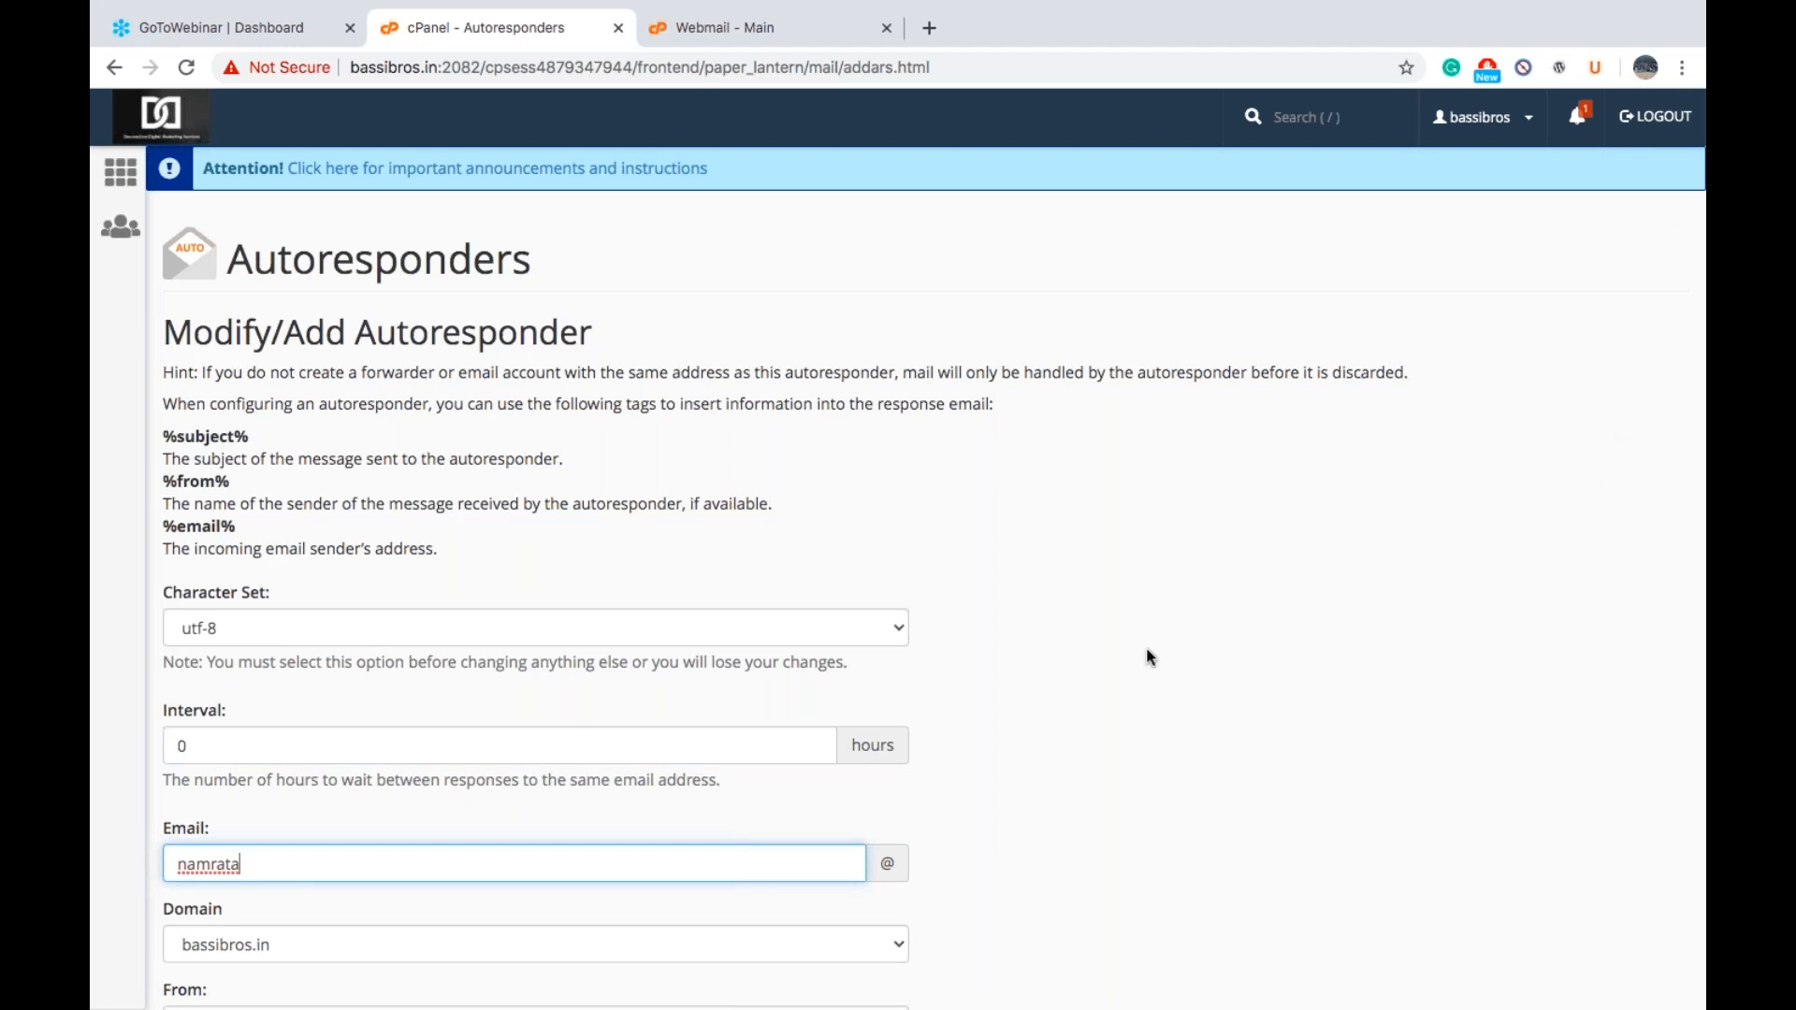
{"action": "scroll", "coordinate": [1151, 658], "scroll_direction": "down", "scroll_amount": 3}
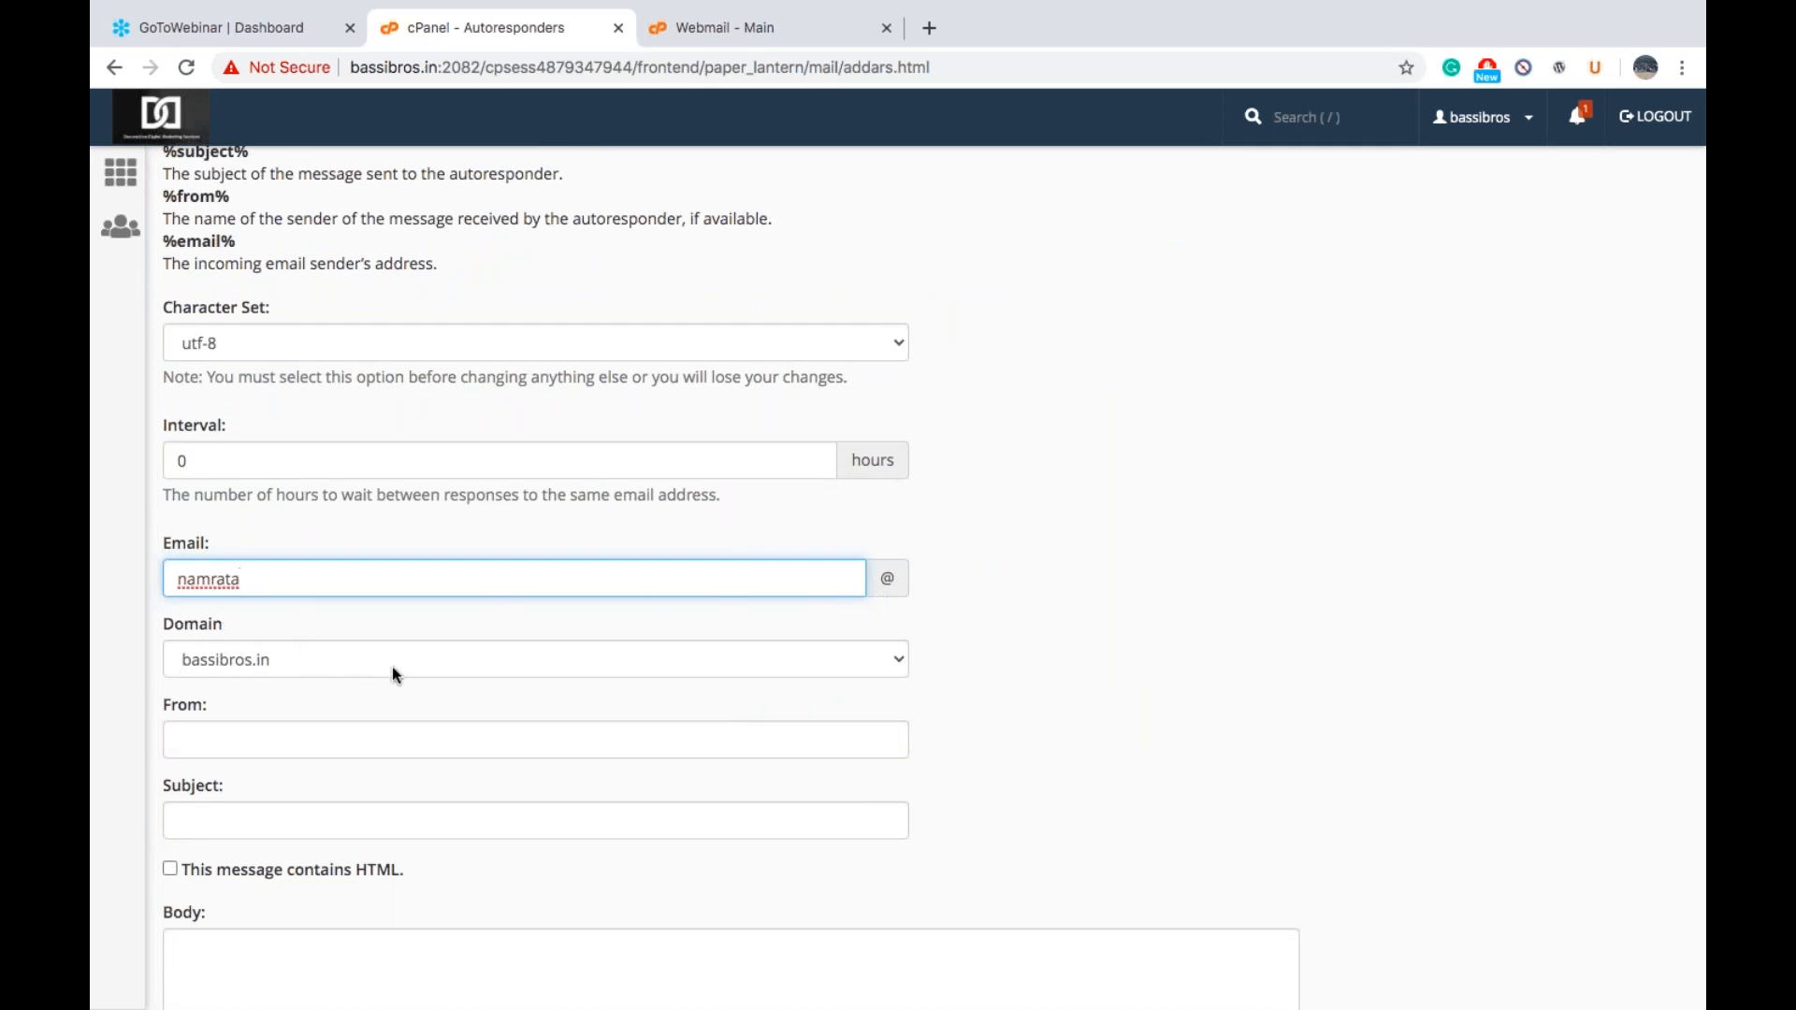
Set sender 'Bassi Bros', subject and body 'Thank you for contacting us', and create it
{"action": "left_click", "coordinate": [310, 738]}
{"action": "type", "text": "Bassi Bros"}
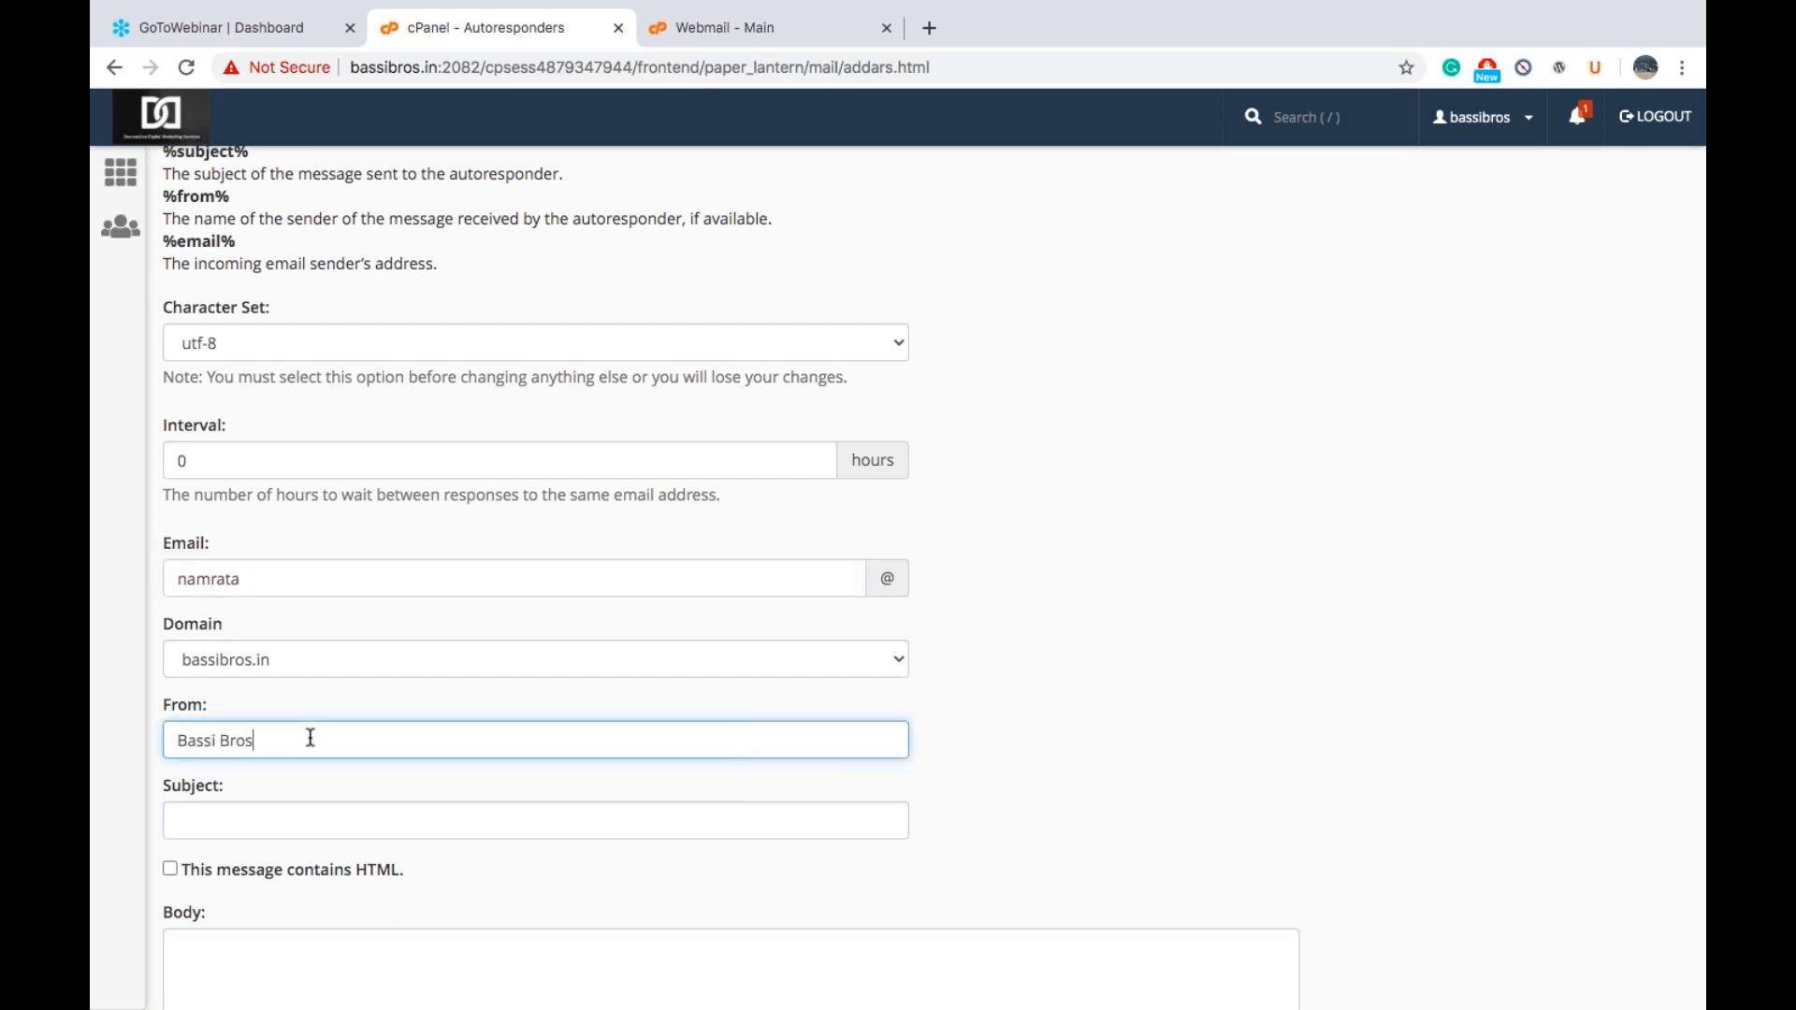
{"action": "key", "text": "Tab"}
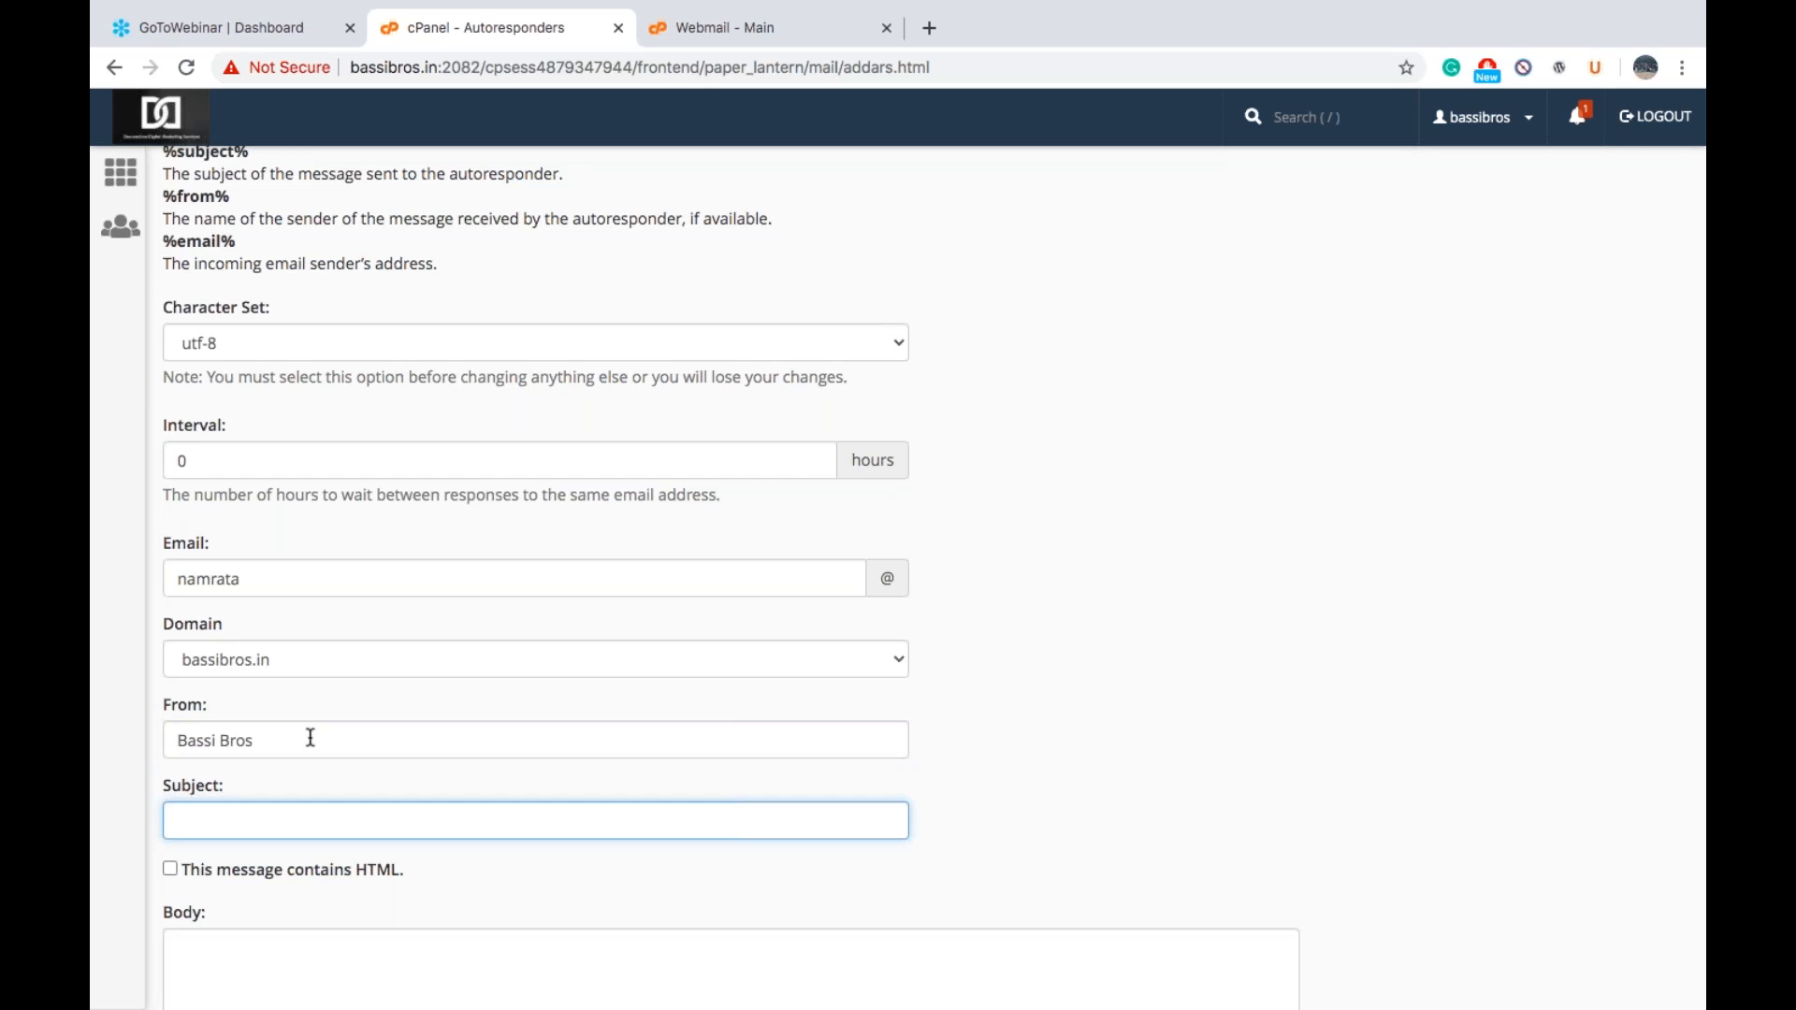
{"action": "type", "text": "Thank you for contacting us"}
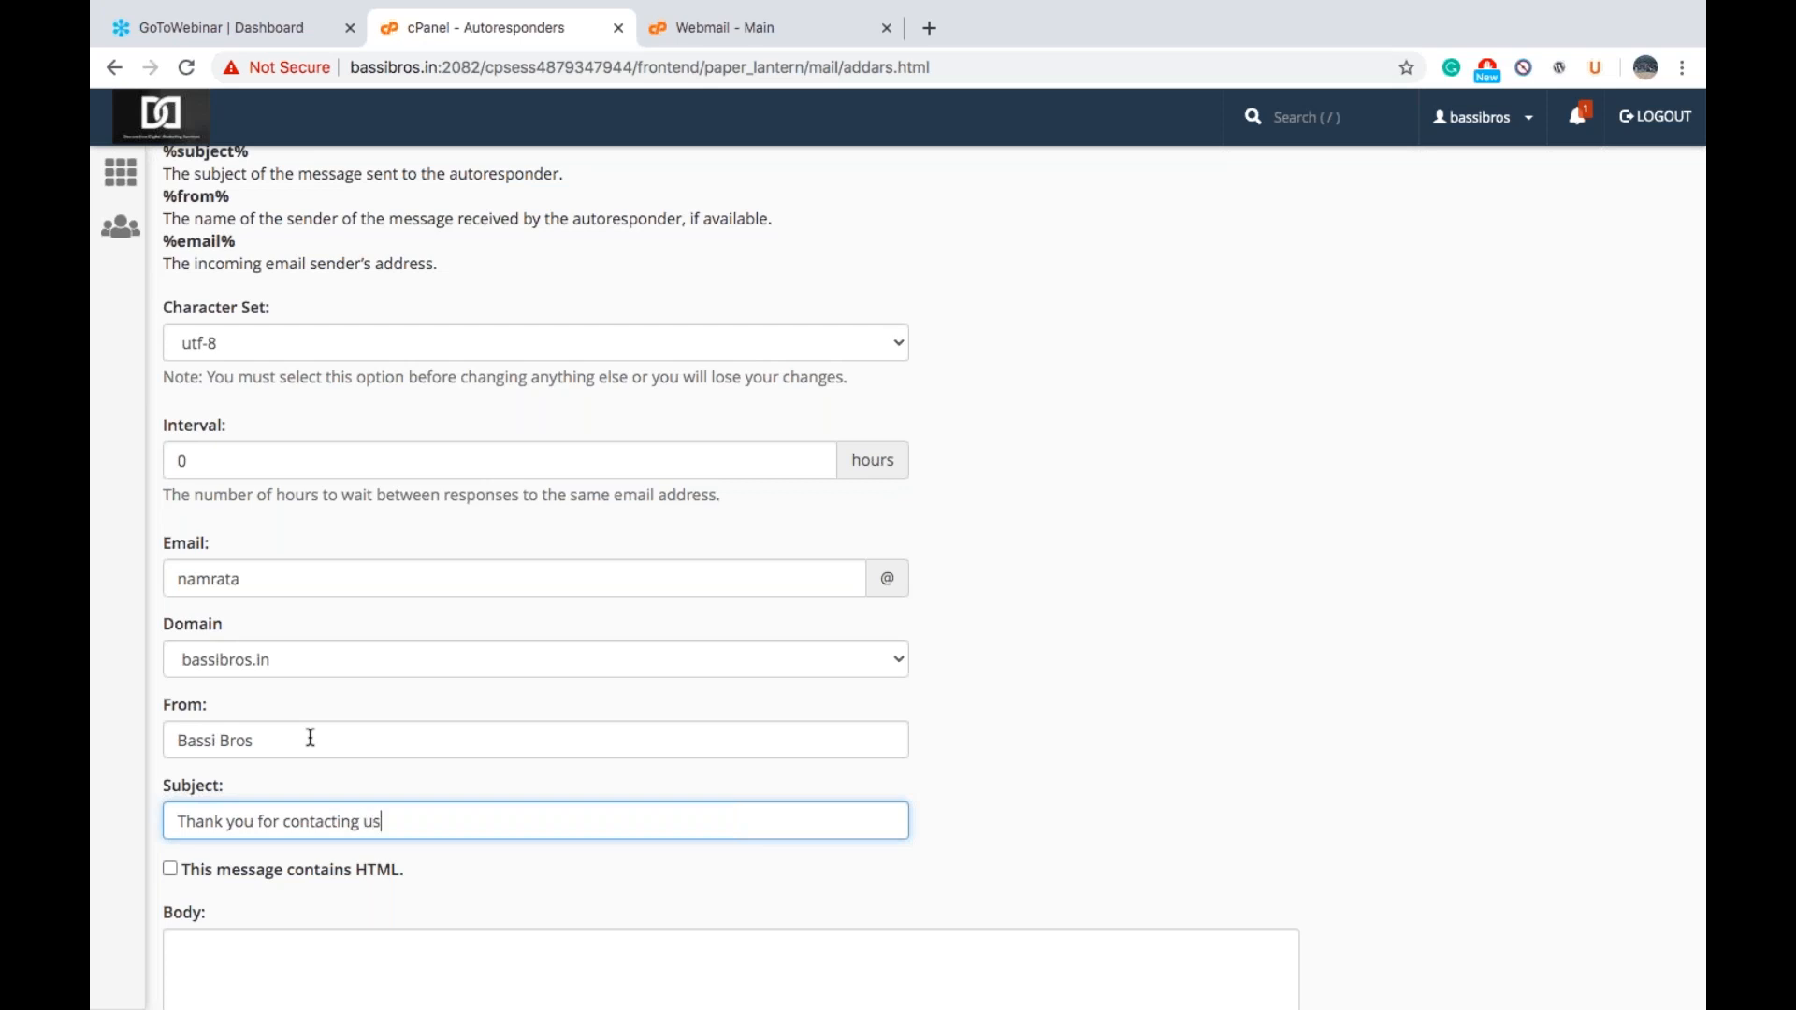
{"action": "key", "text": "ctrl+a"}
{"action": "key", "text": "ctrl+c"}
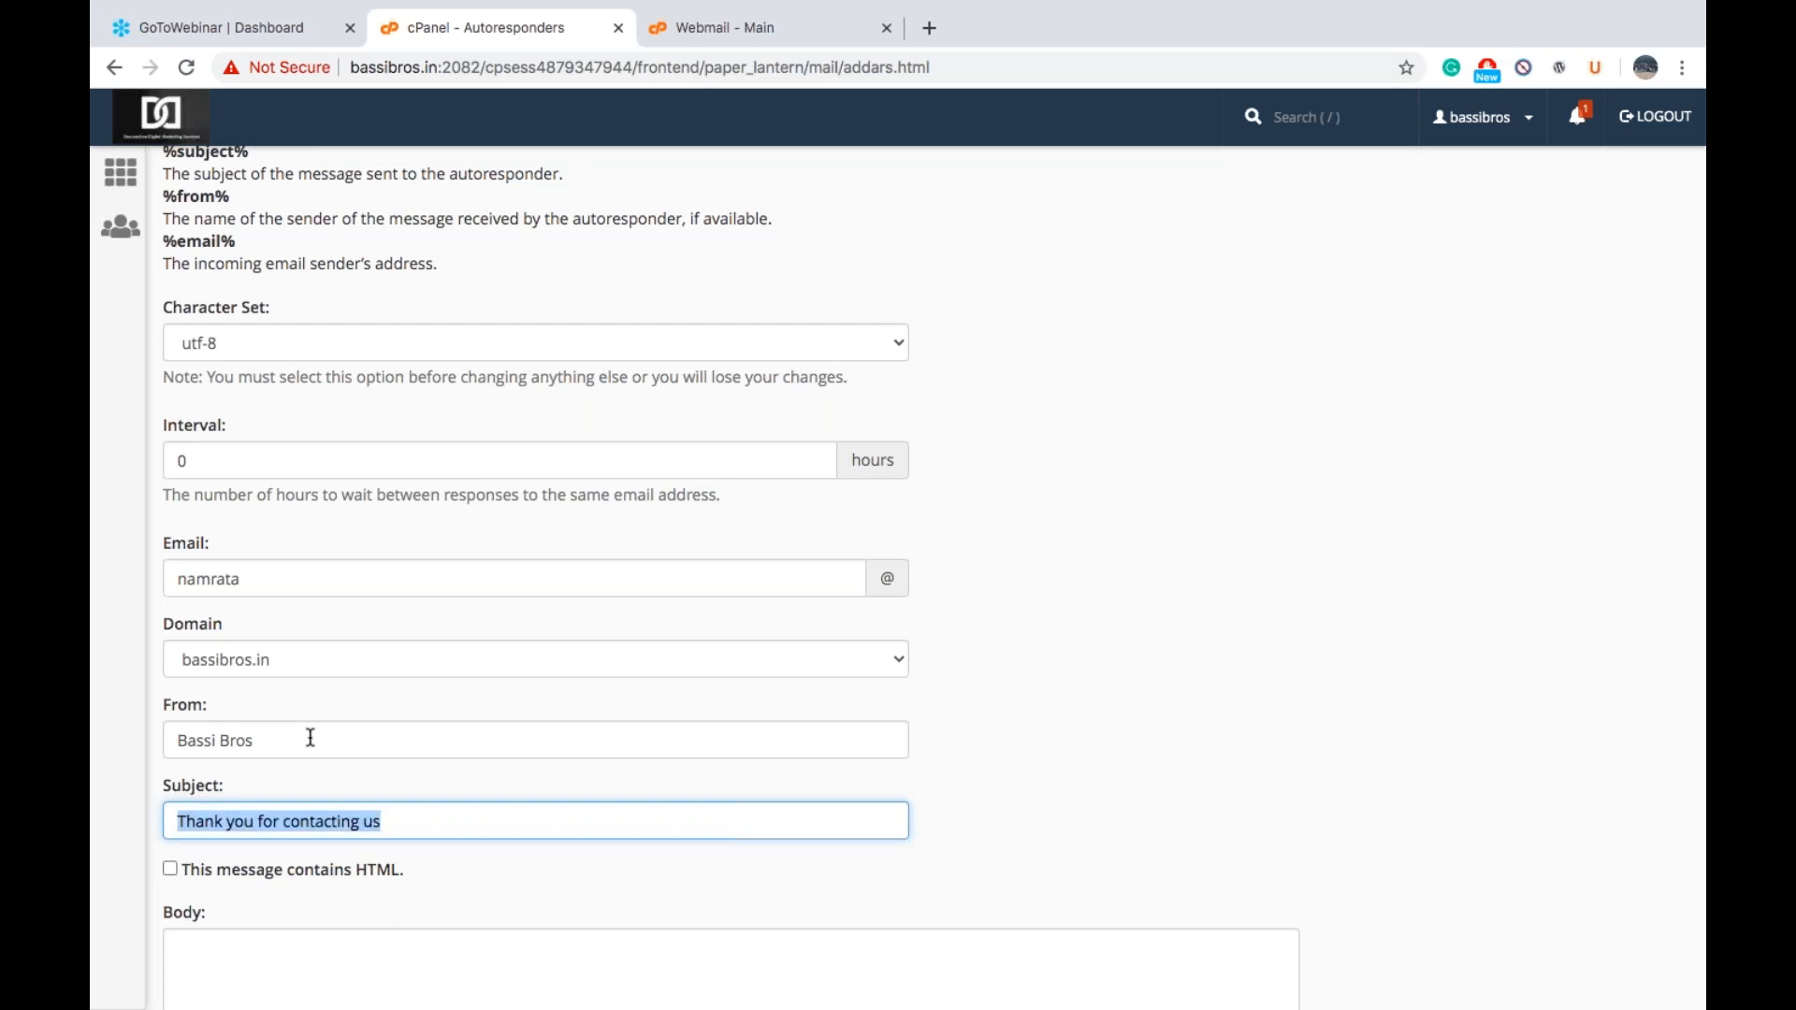
{"action": "scroll", "coordinate": [314, 748], "scroll_direction": "down", "scroll_amount": 5}
{"action": "left_click", "coordinate": [330, 837]}
{"action": "key", "text": "ctrl+v"}
{"action": "type", "text": "."}
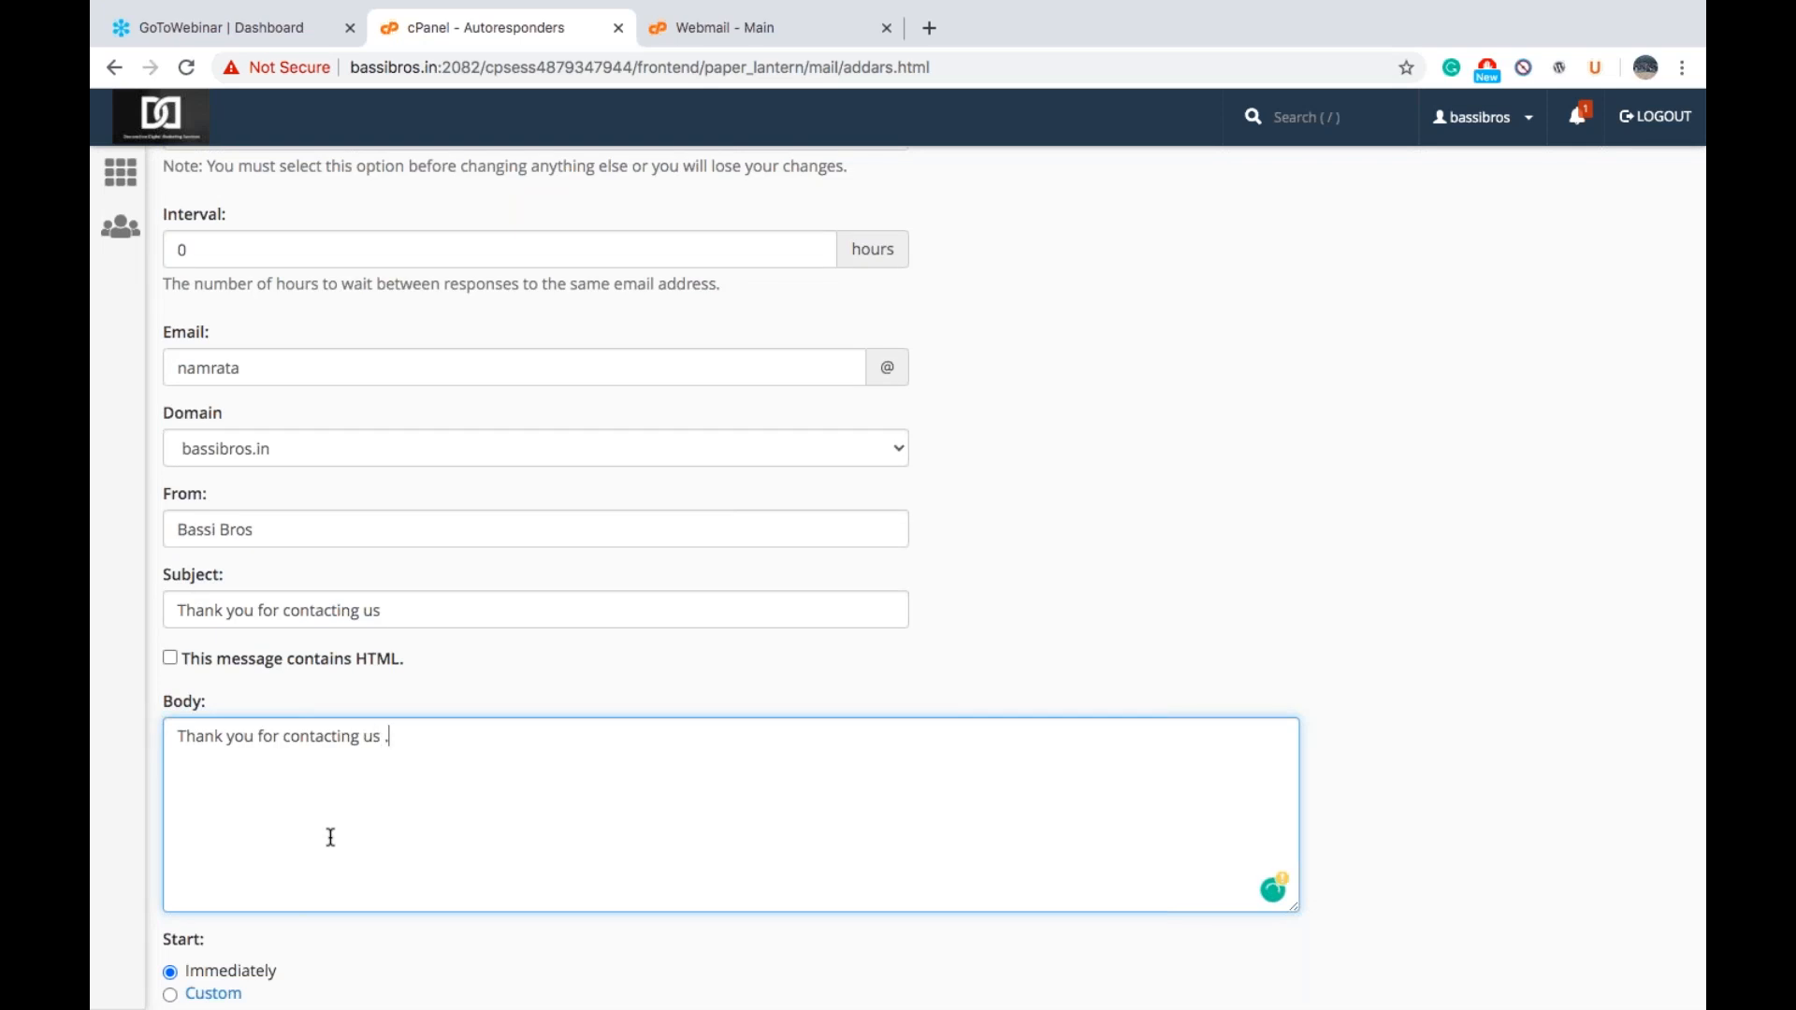
{"action": "type", "text": " wwgbtuss."}
{"action": "scroll", "coordinate": [332, 837], "scroll_direction": "down", "scroll_amount": 5}
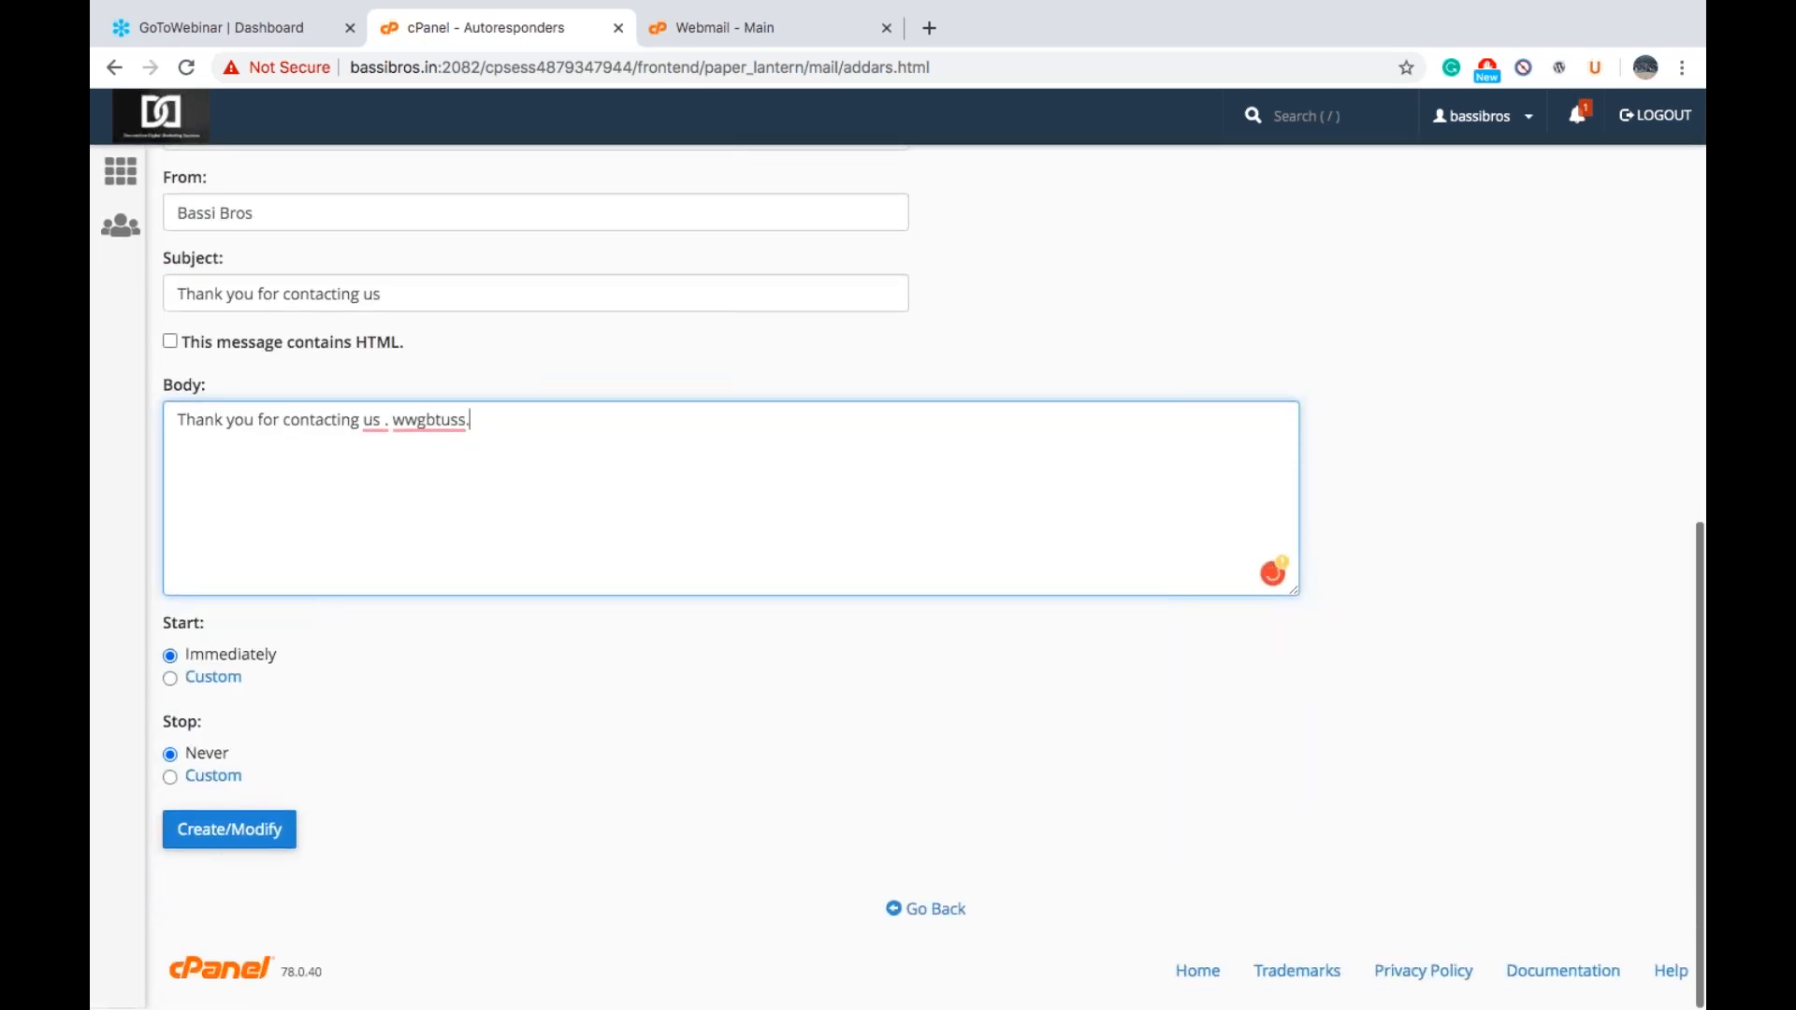
{"action": "left_click", "coordinate": [238, 838]}
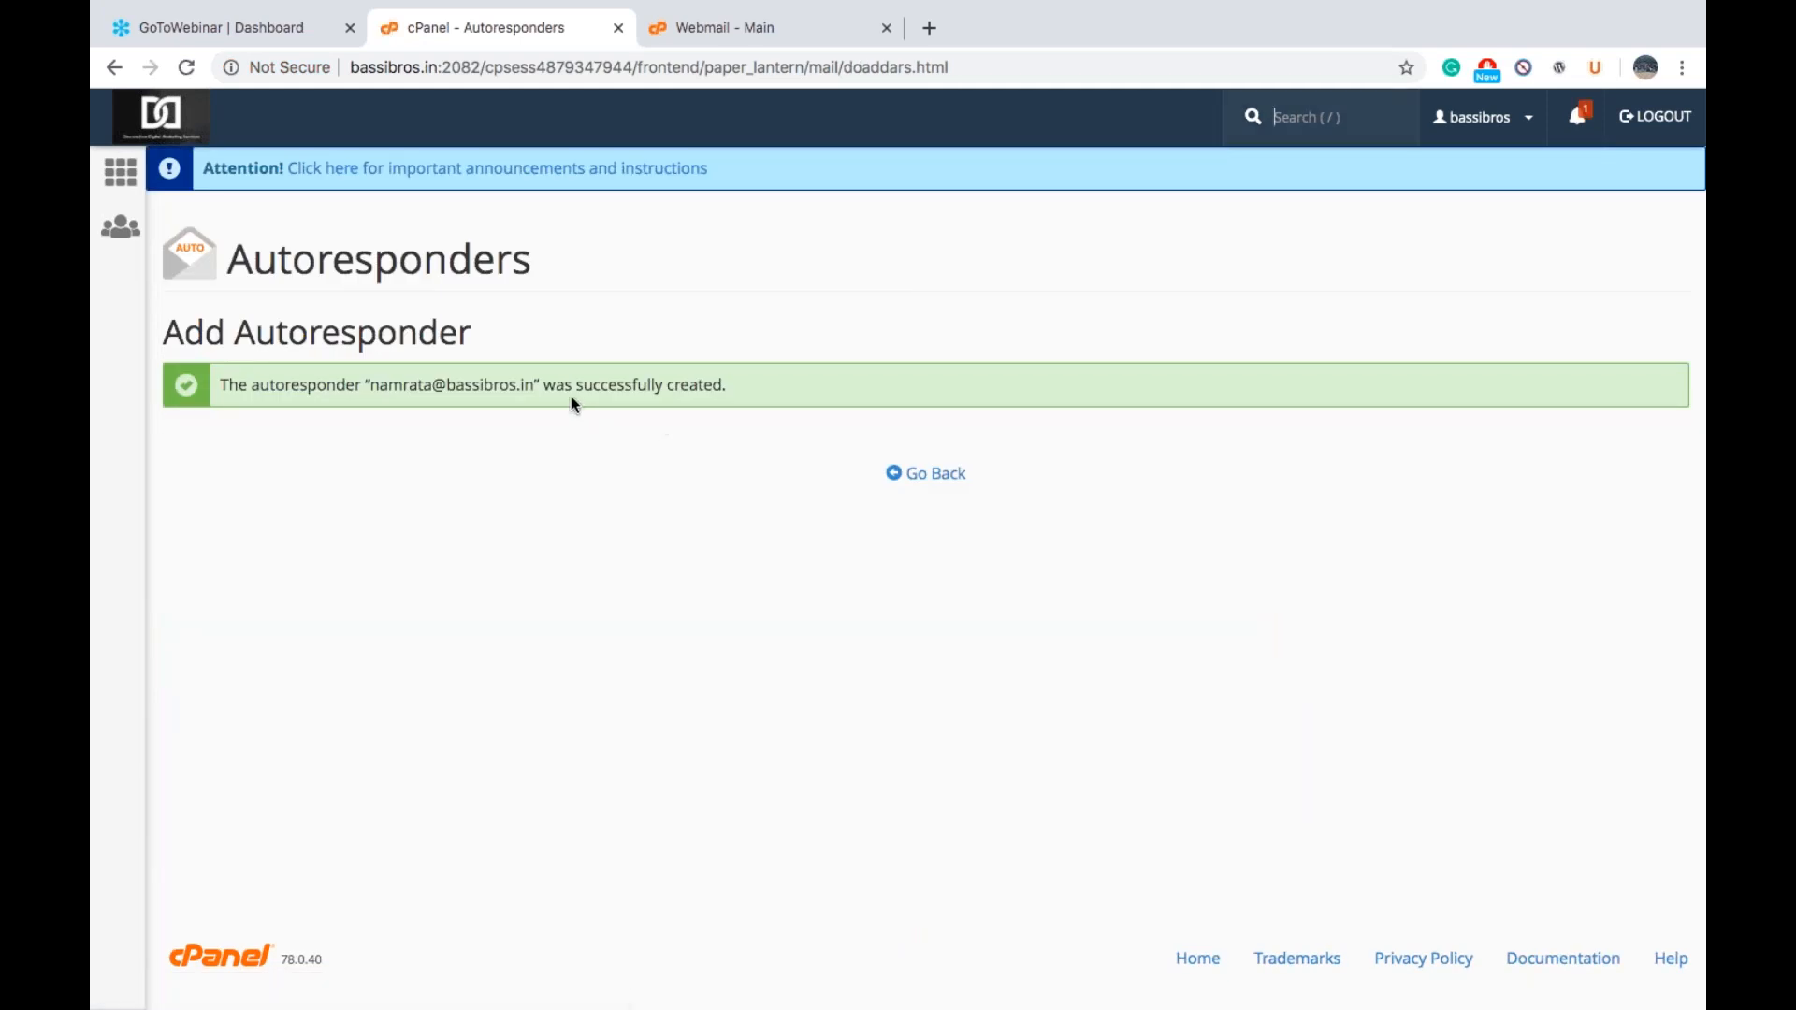
Copy the new autoresponder's address from the success message and bring up Spark from the Dock
{"action": "left_click_drag", "start_coordinate": [535, 381], "coordinate": [374, 378]}
{"action": "key", "text": "super+c"}
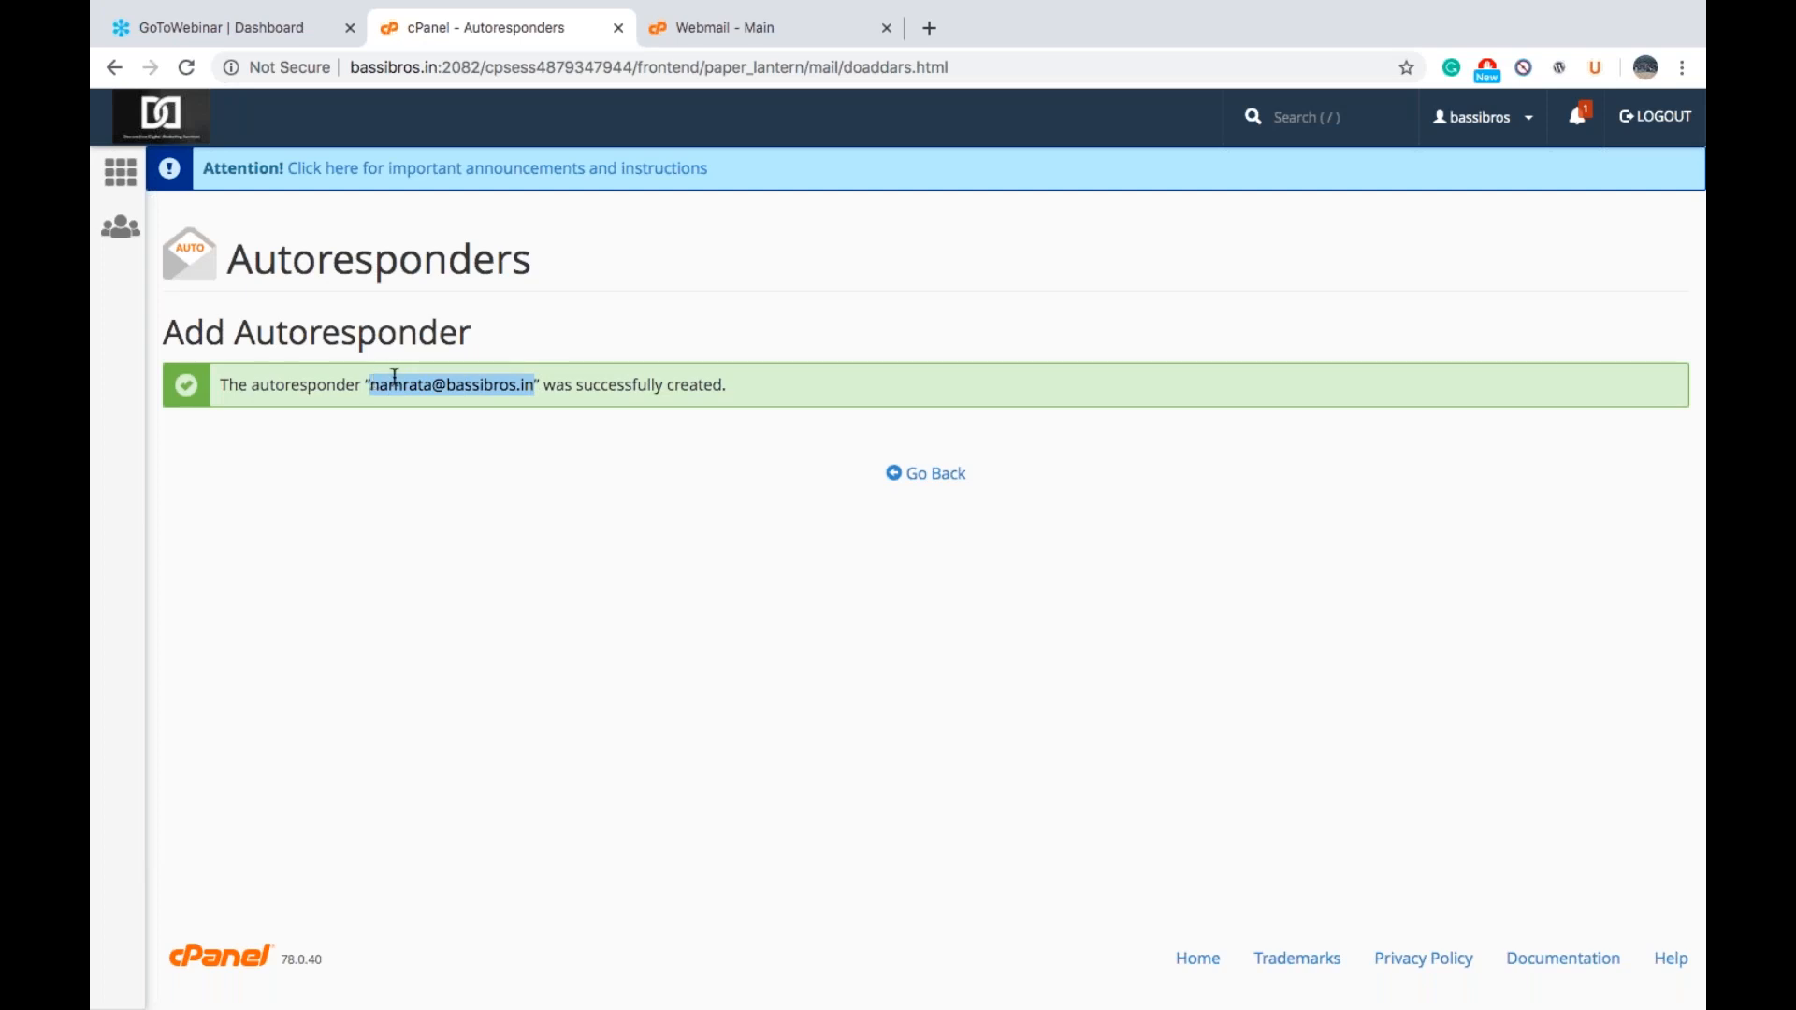
{"action": "mouse_move", "coordinate": [1221, 1006]}
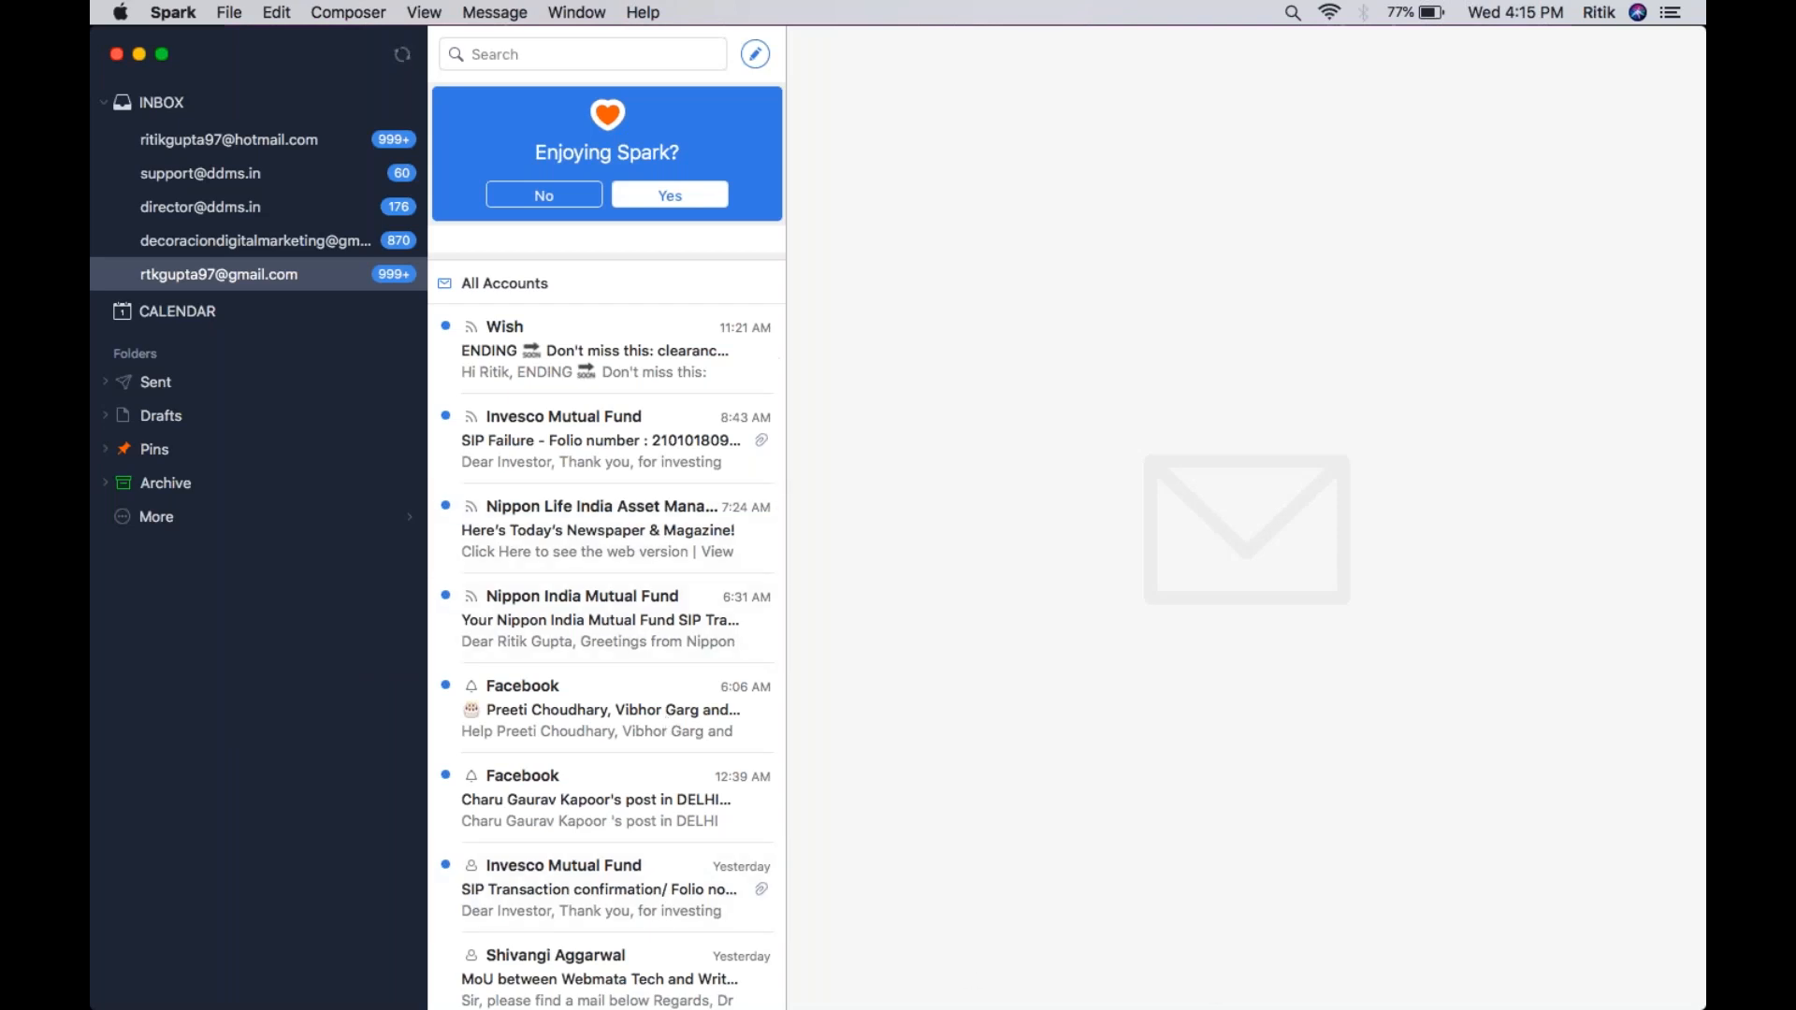
Discard an empty draft and switch Spark to the director account's inbox
{"action": "left_click", "coordinate": [757, 56]}
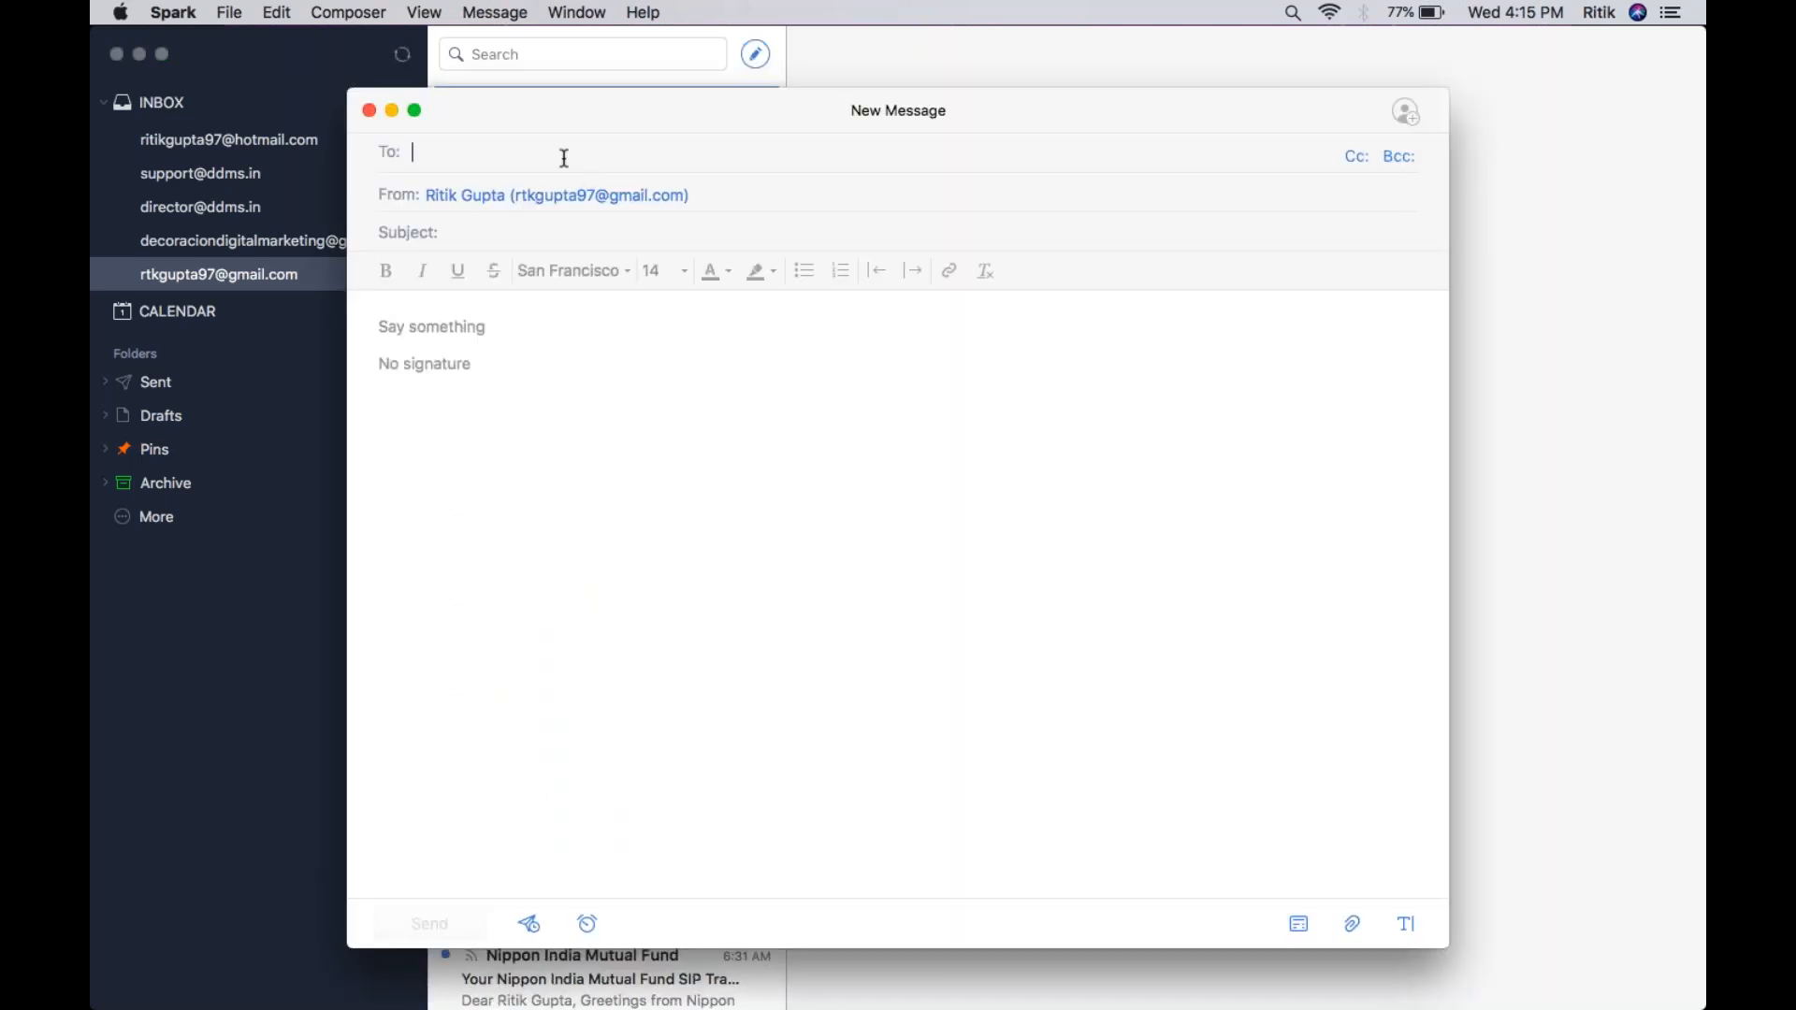
{"action": "left_click", "coordinate": [368, 111]}
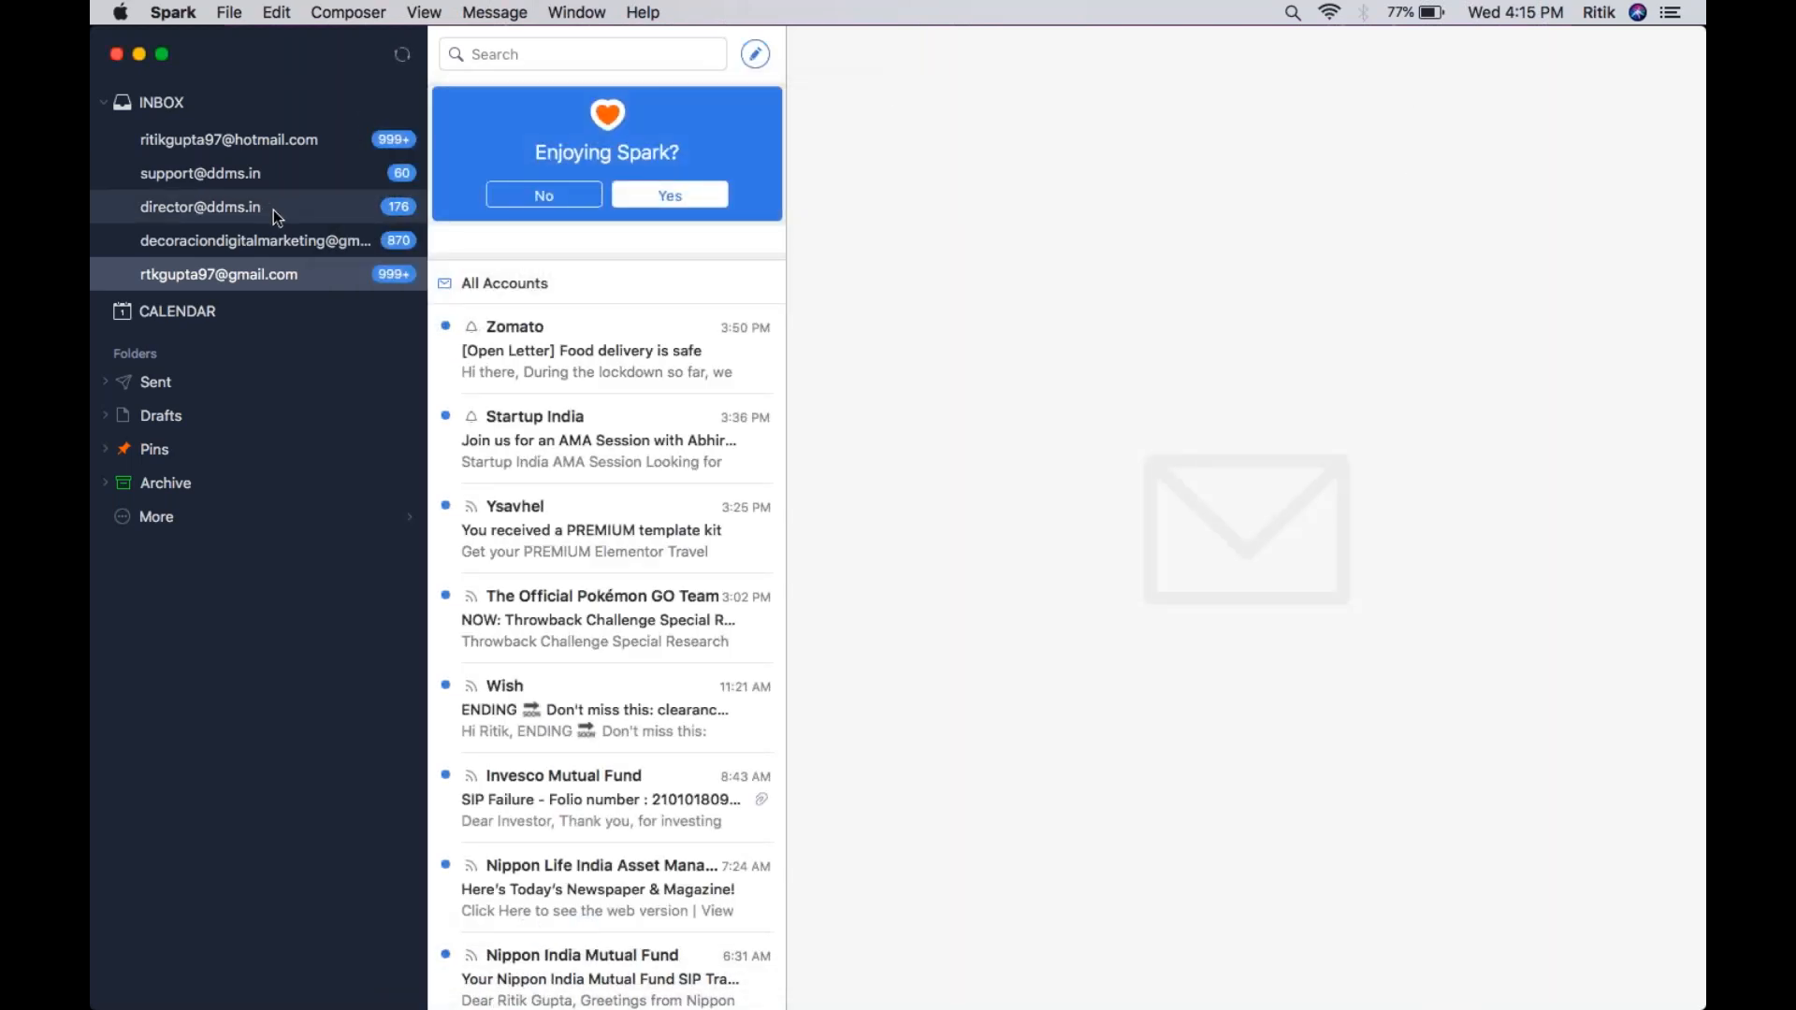
{"action": "left_click", "coordinate": [273, 209]}
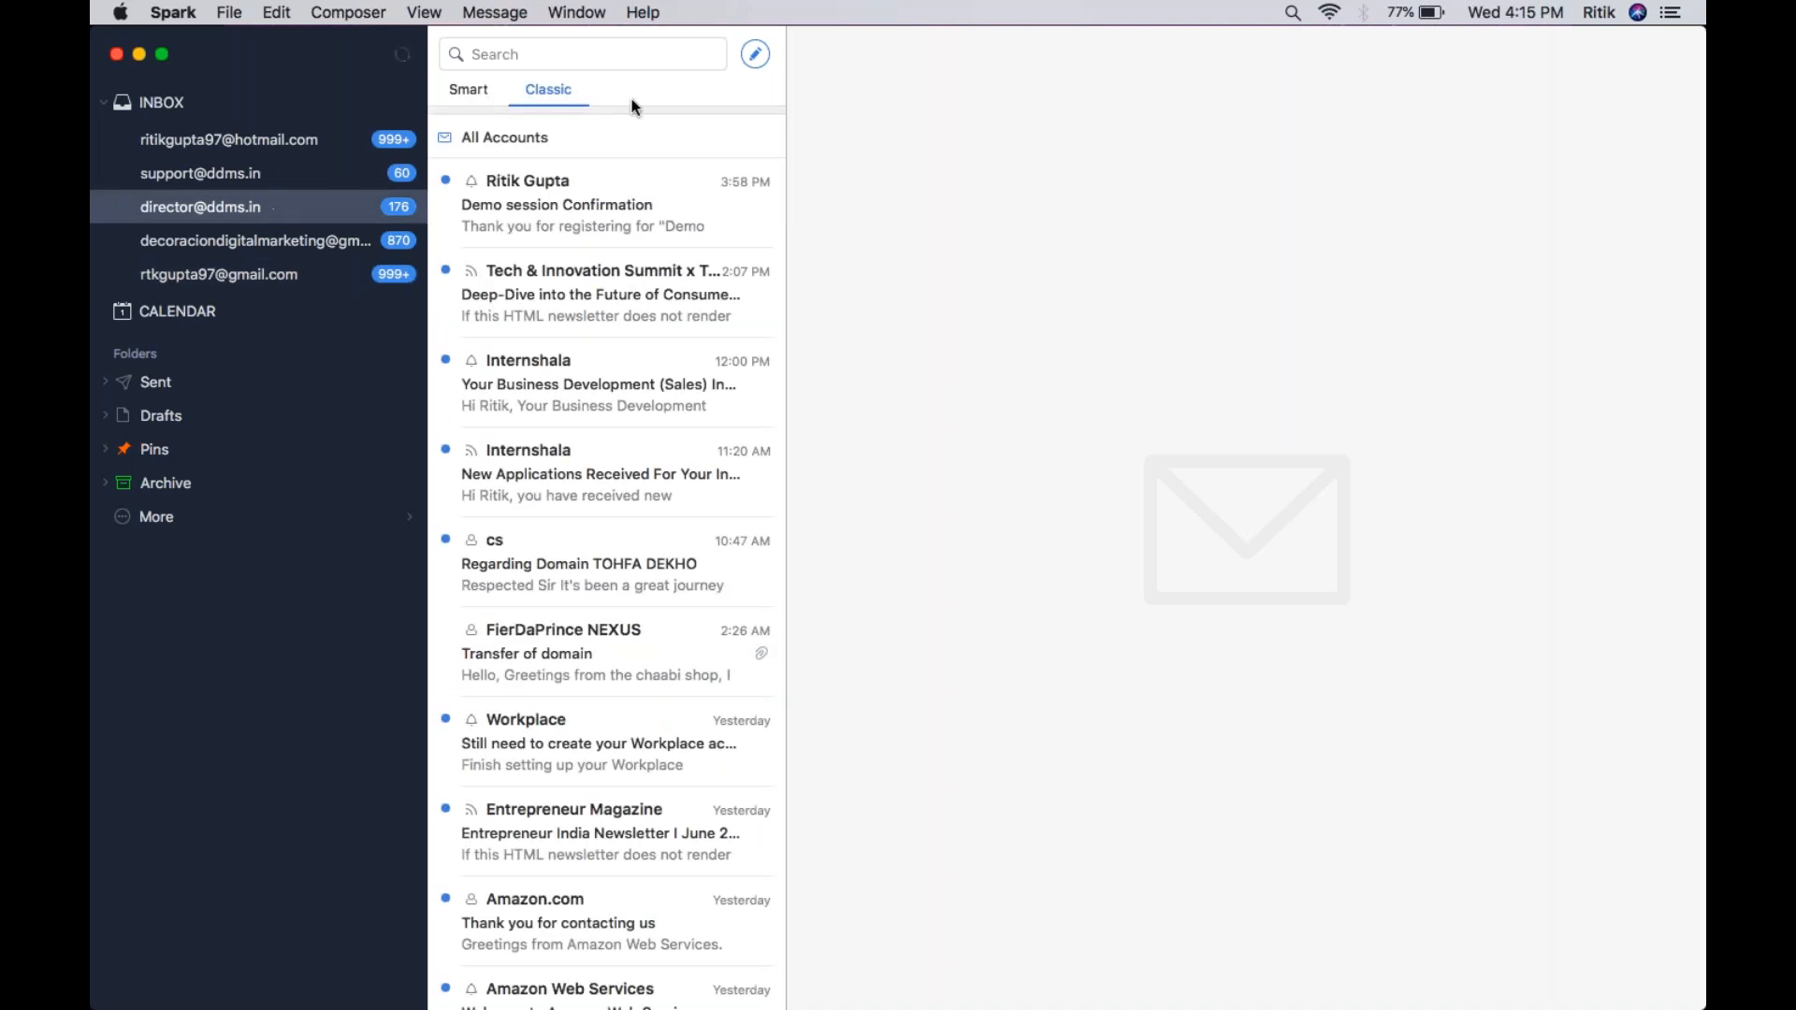
Send 'HEllo. Test mail' with body 'hello' to the autoresponder address, then minimize Spark
{"action": "left_click", "coordinate": [756, 55]}
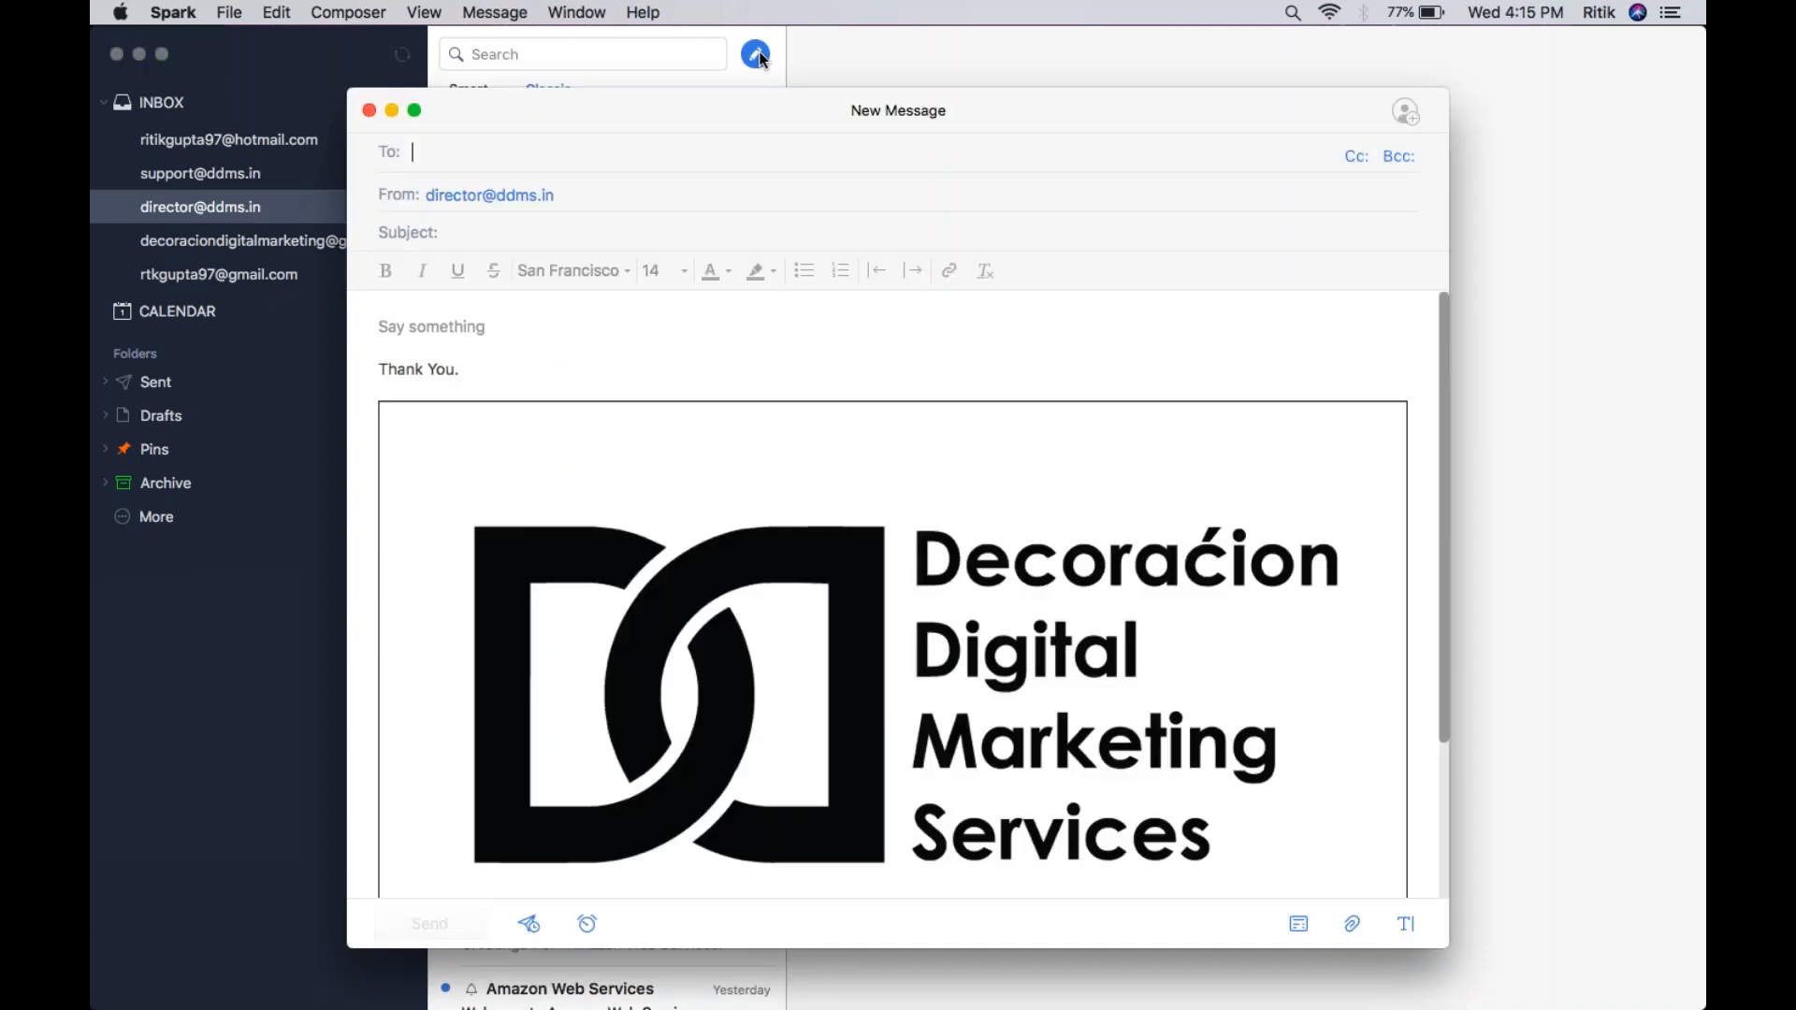
{"action": "key", "text": "super+v"}
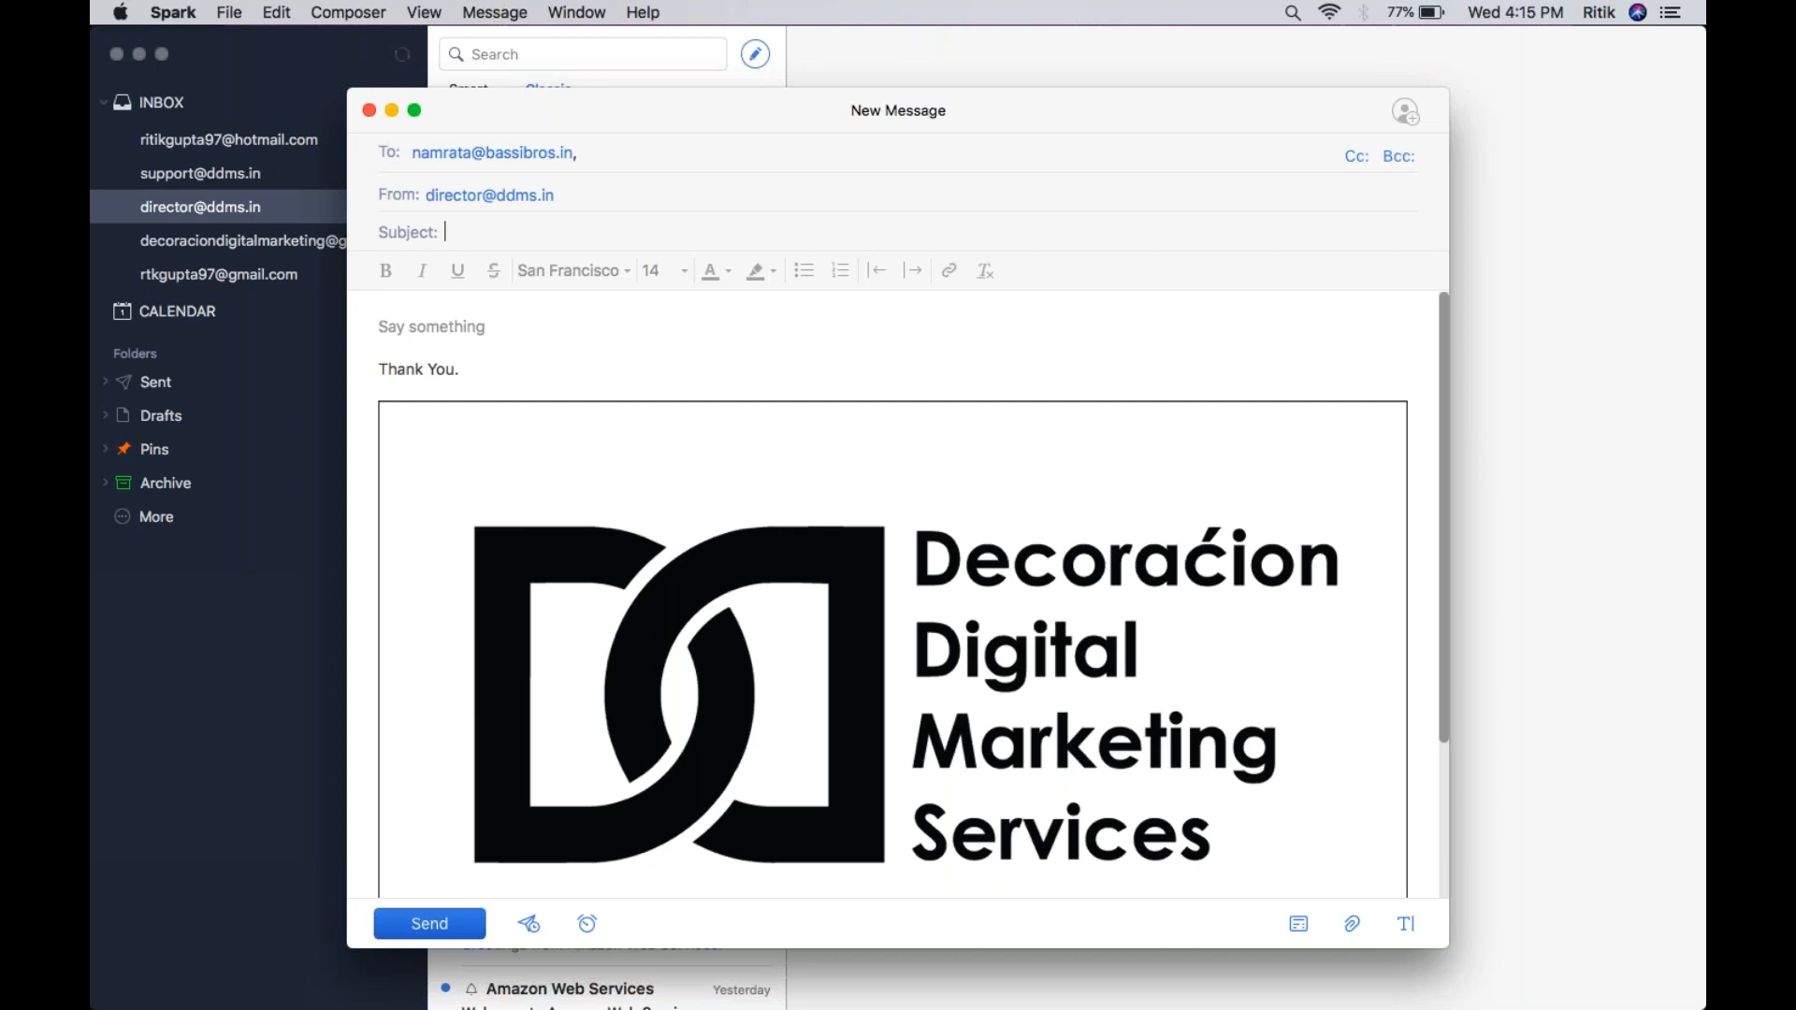
{"action": "type", "text": "HEllo. Test mail"}
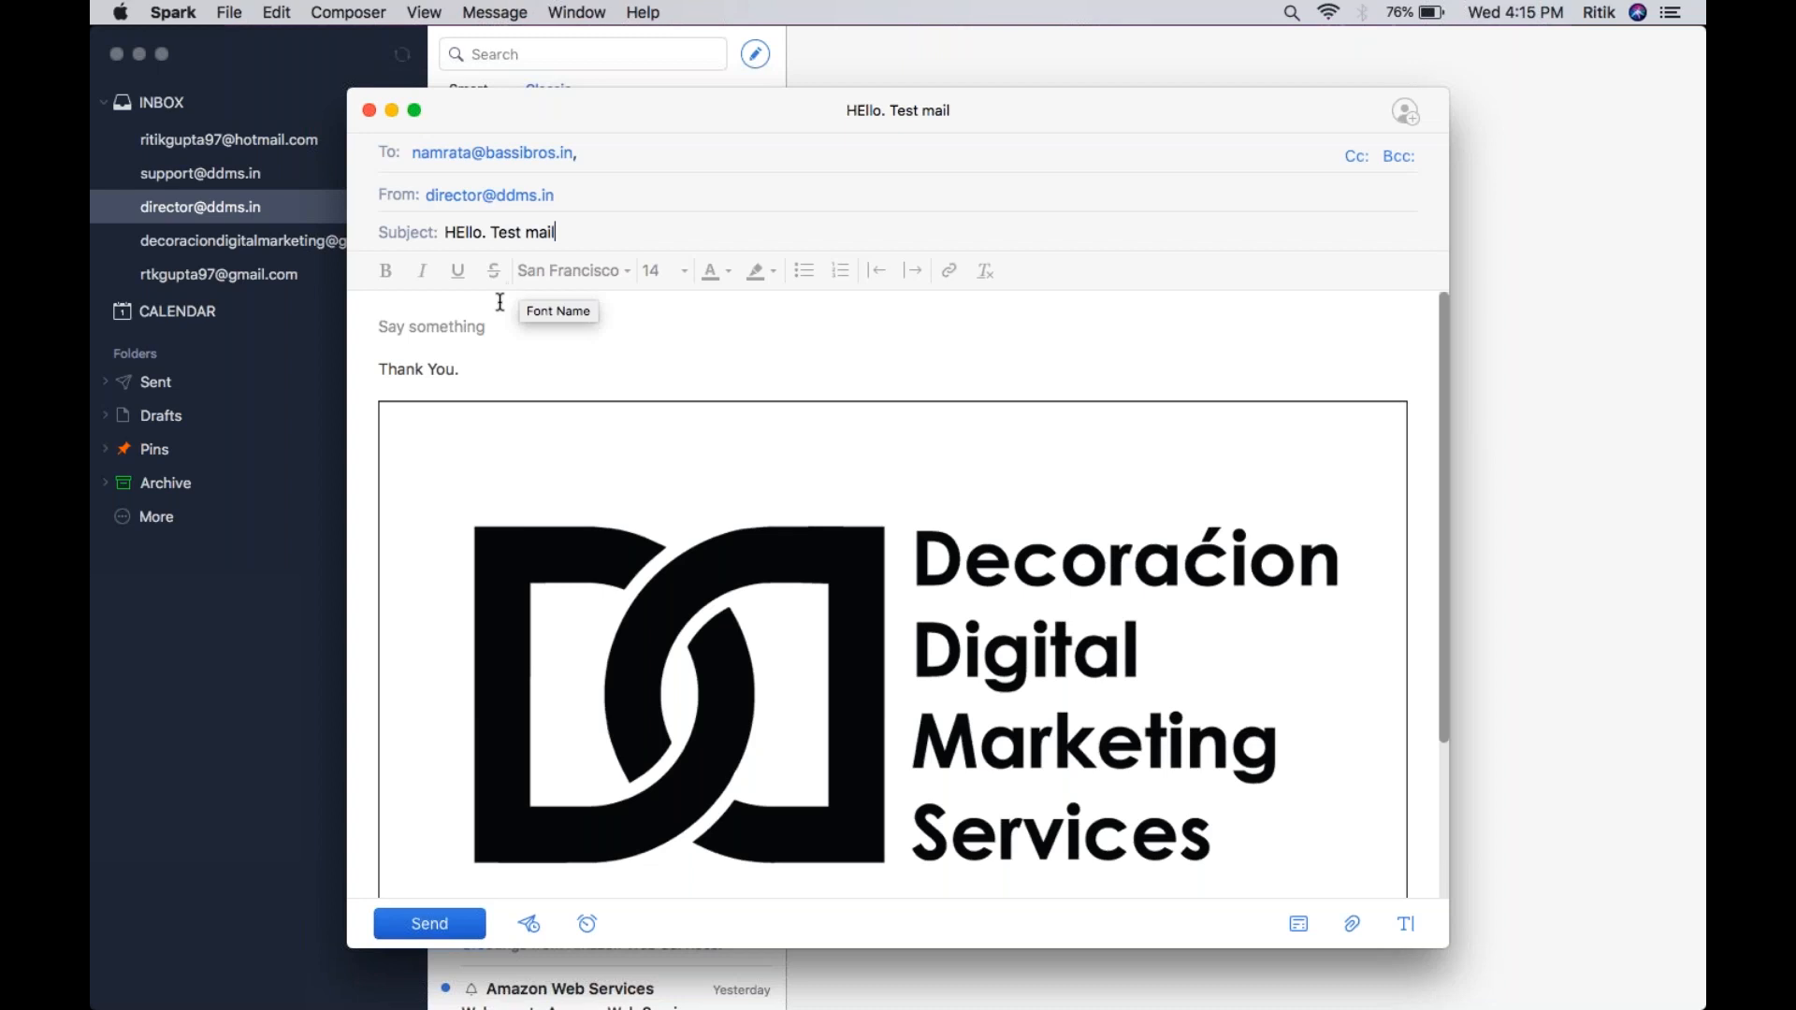
{"action": "left_click", "coordinate": [562, 323]}
{"action": "key", "text": "super+v"}
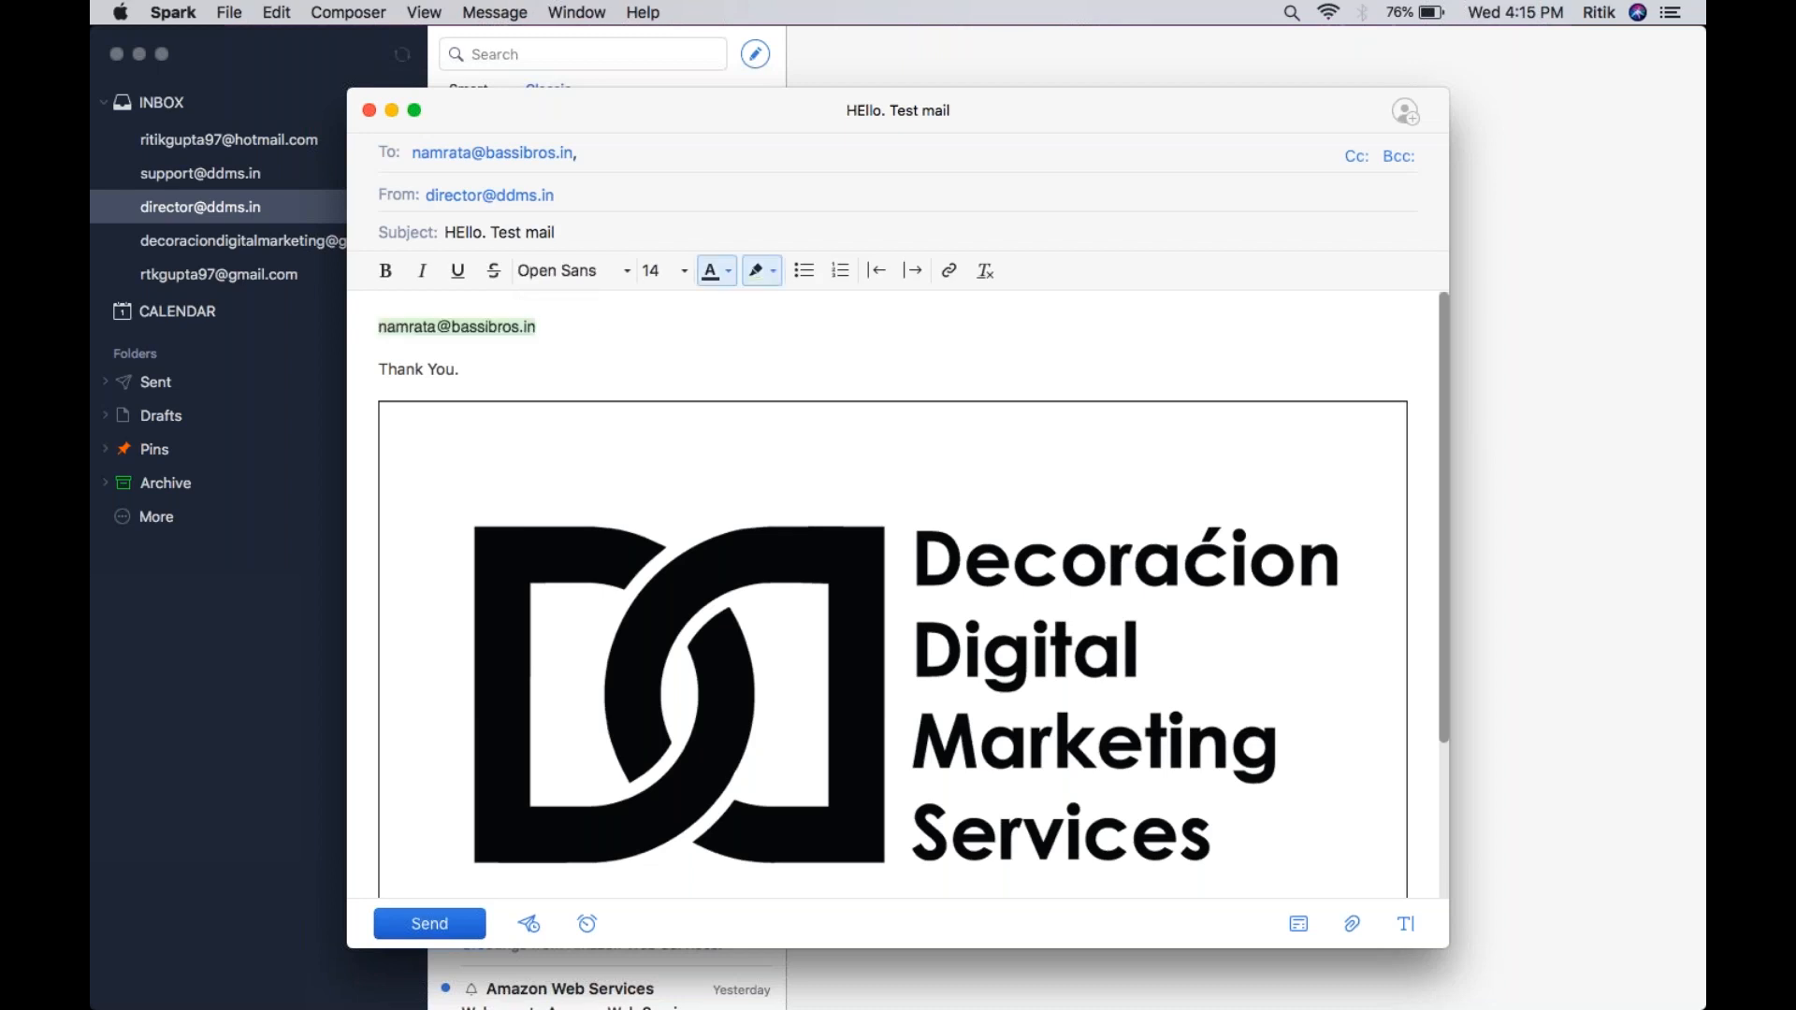
{"action": "key", "text": "super+a"}
{"action": "double_click", "coordinate": [538, 329]}
{"action": "key", "text": "BackSpace"}
{"action": "key", "text": "BackSpace"}
{"action": "key", "text": "BackSpace"}
{"action": "key", "text": "BackSpace"}
{"action": "key", "text": "BackSpace"}
{"action": "key", "text": "BackSpace"}
{"action": "key", "text": "BackSpace"}
{"action": "key", "text": "BackSpace"}
{"action": "key", "text": "BackSpace"}
{"action": "type", "text": "hello"}
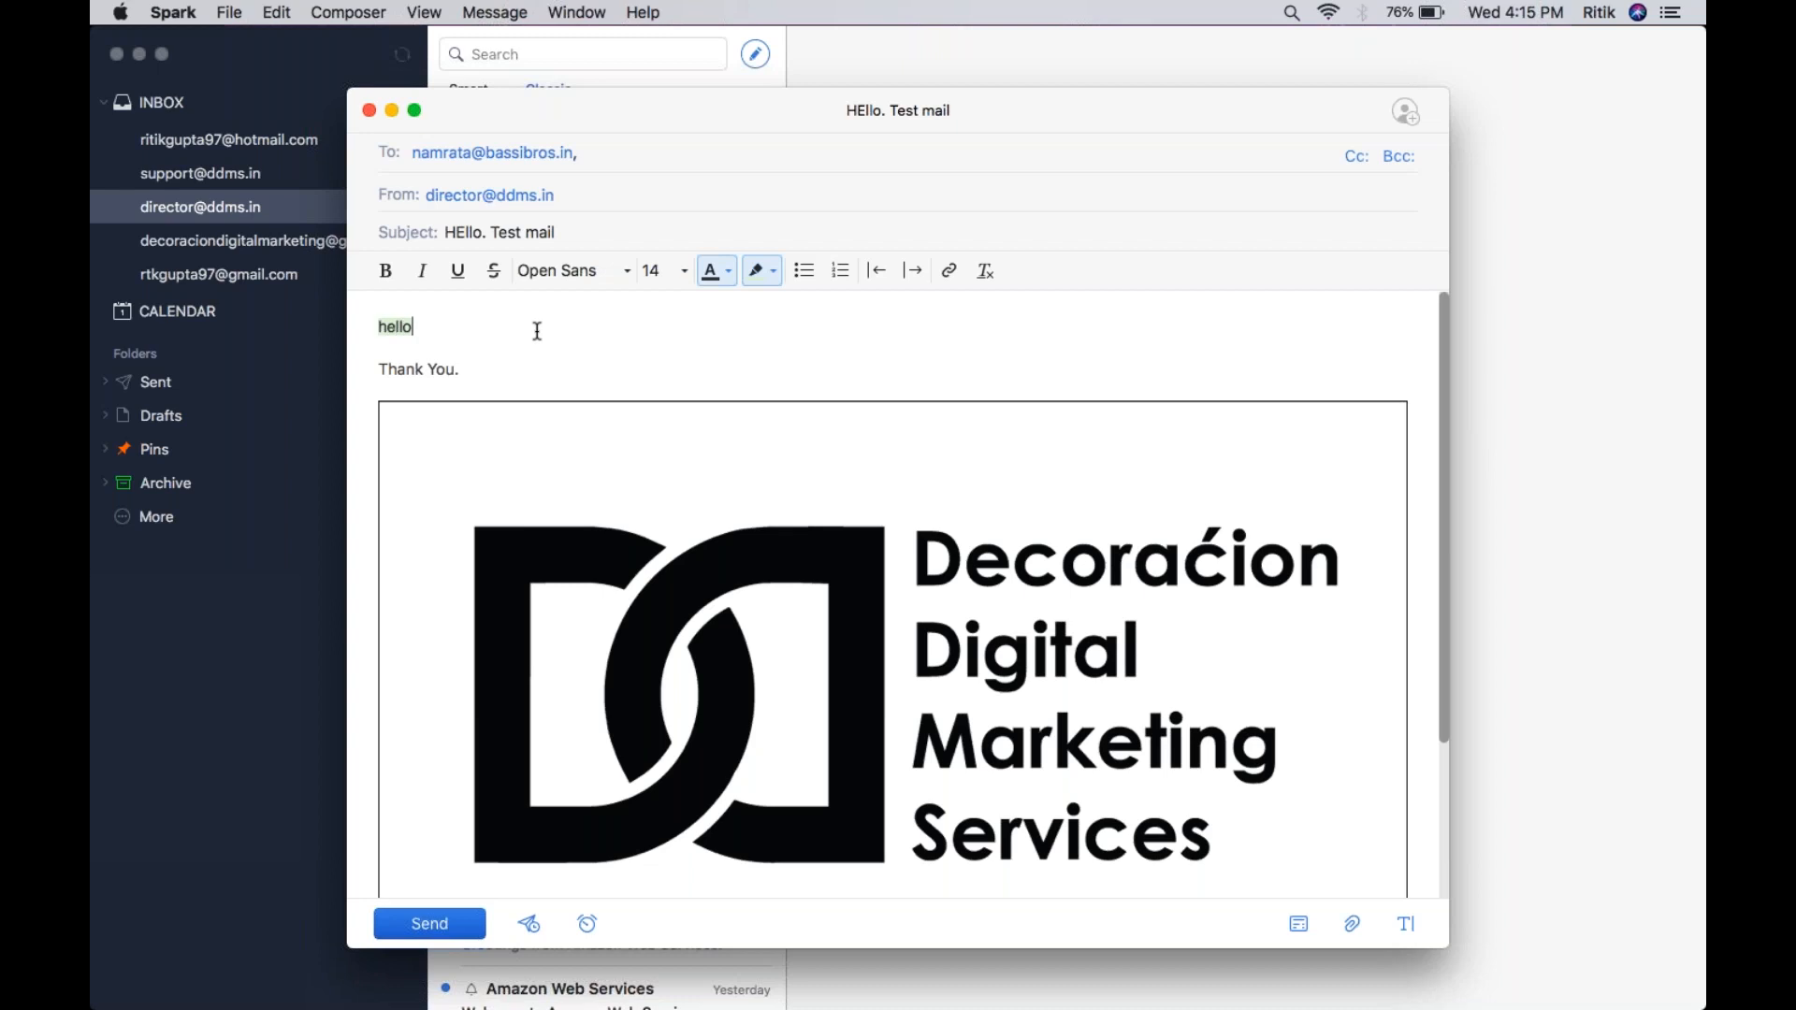
{"action": "left_click", "coordinate": [440, 926]}
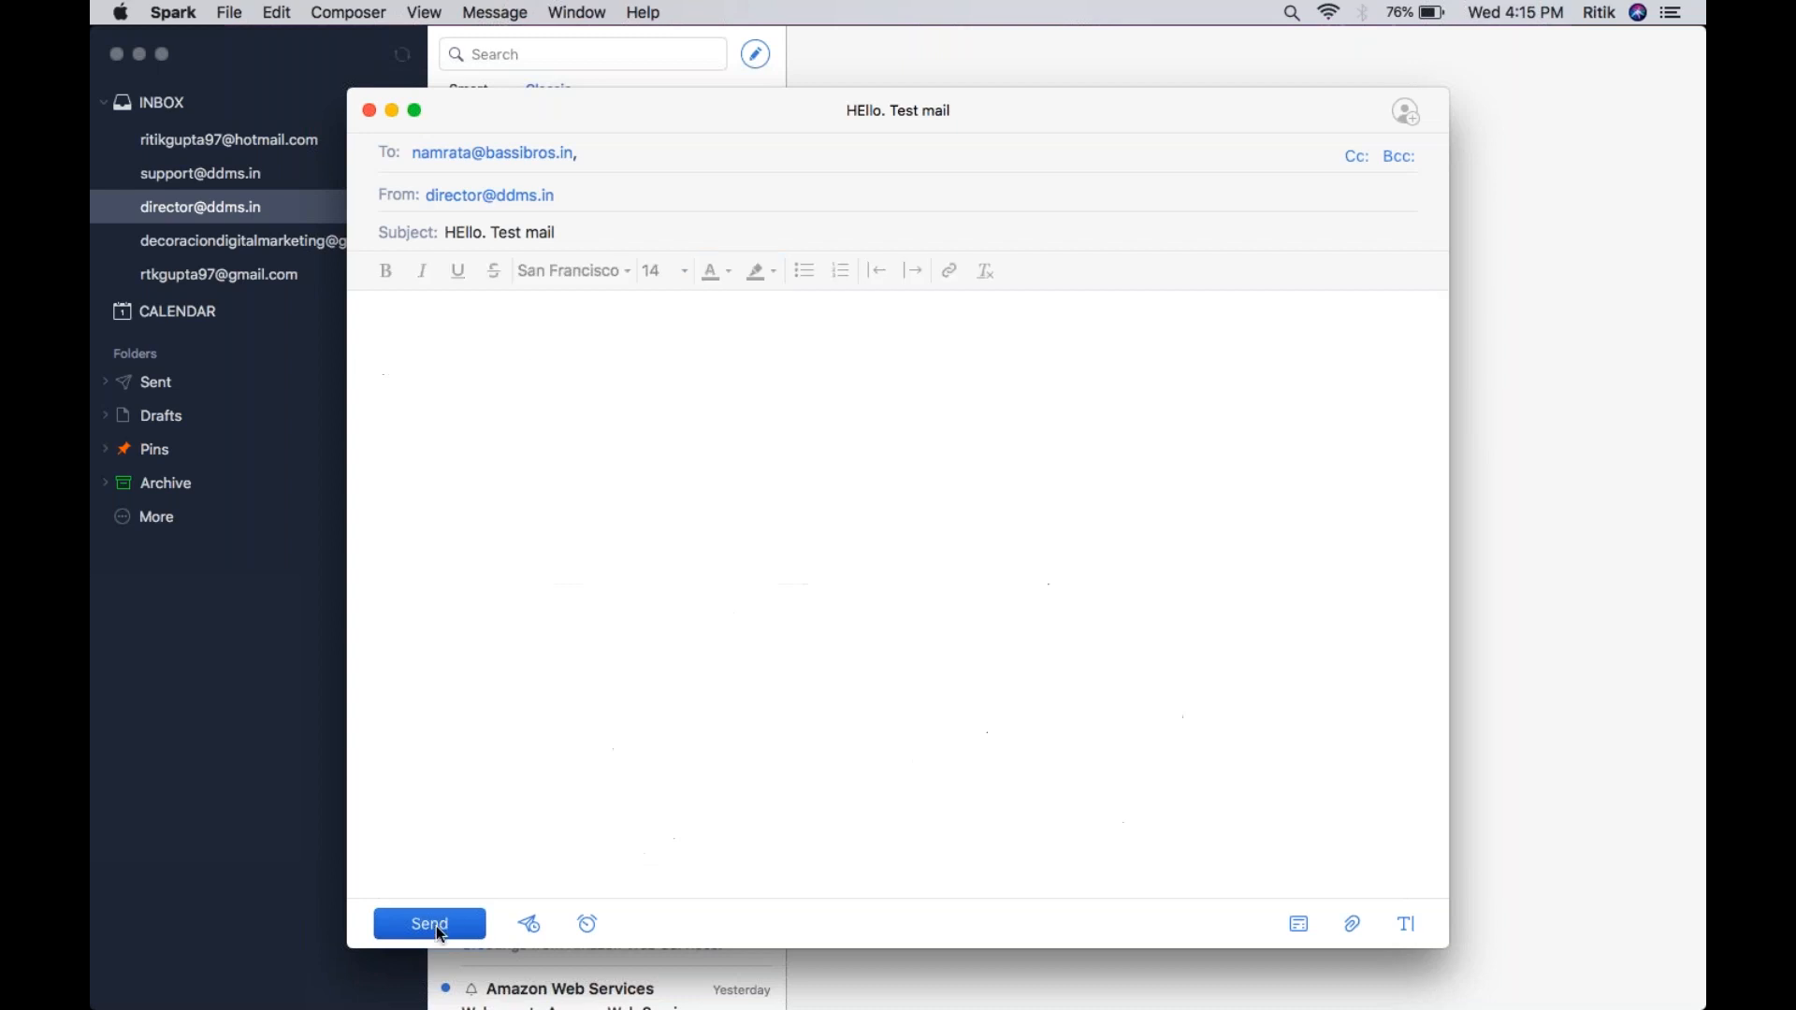
{"action": "left_click", "coordinate": [140, 53]}
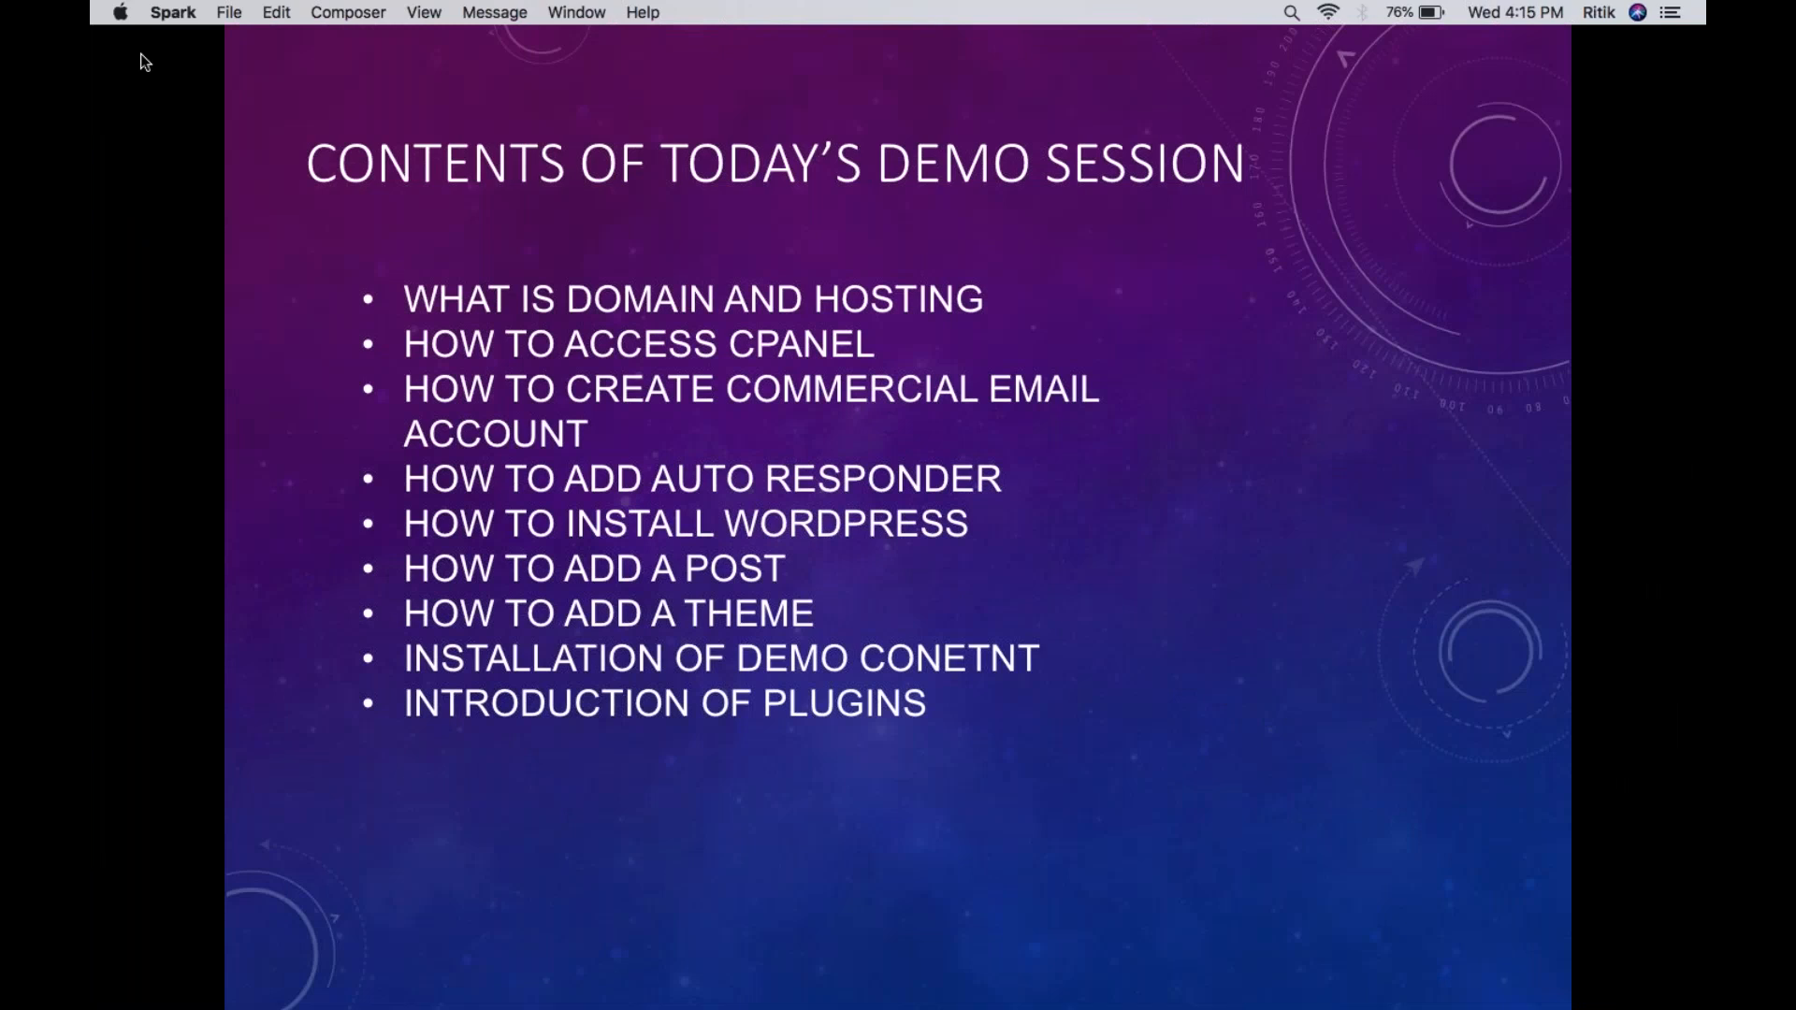
View the 'Thank you for contacting us' auto-reply with expanded sender and reply-to headers, then close it
{"action": "mouse_move", "coordinate": [1195, 968]}
{"action": "key", "text": "super+Tab"}
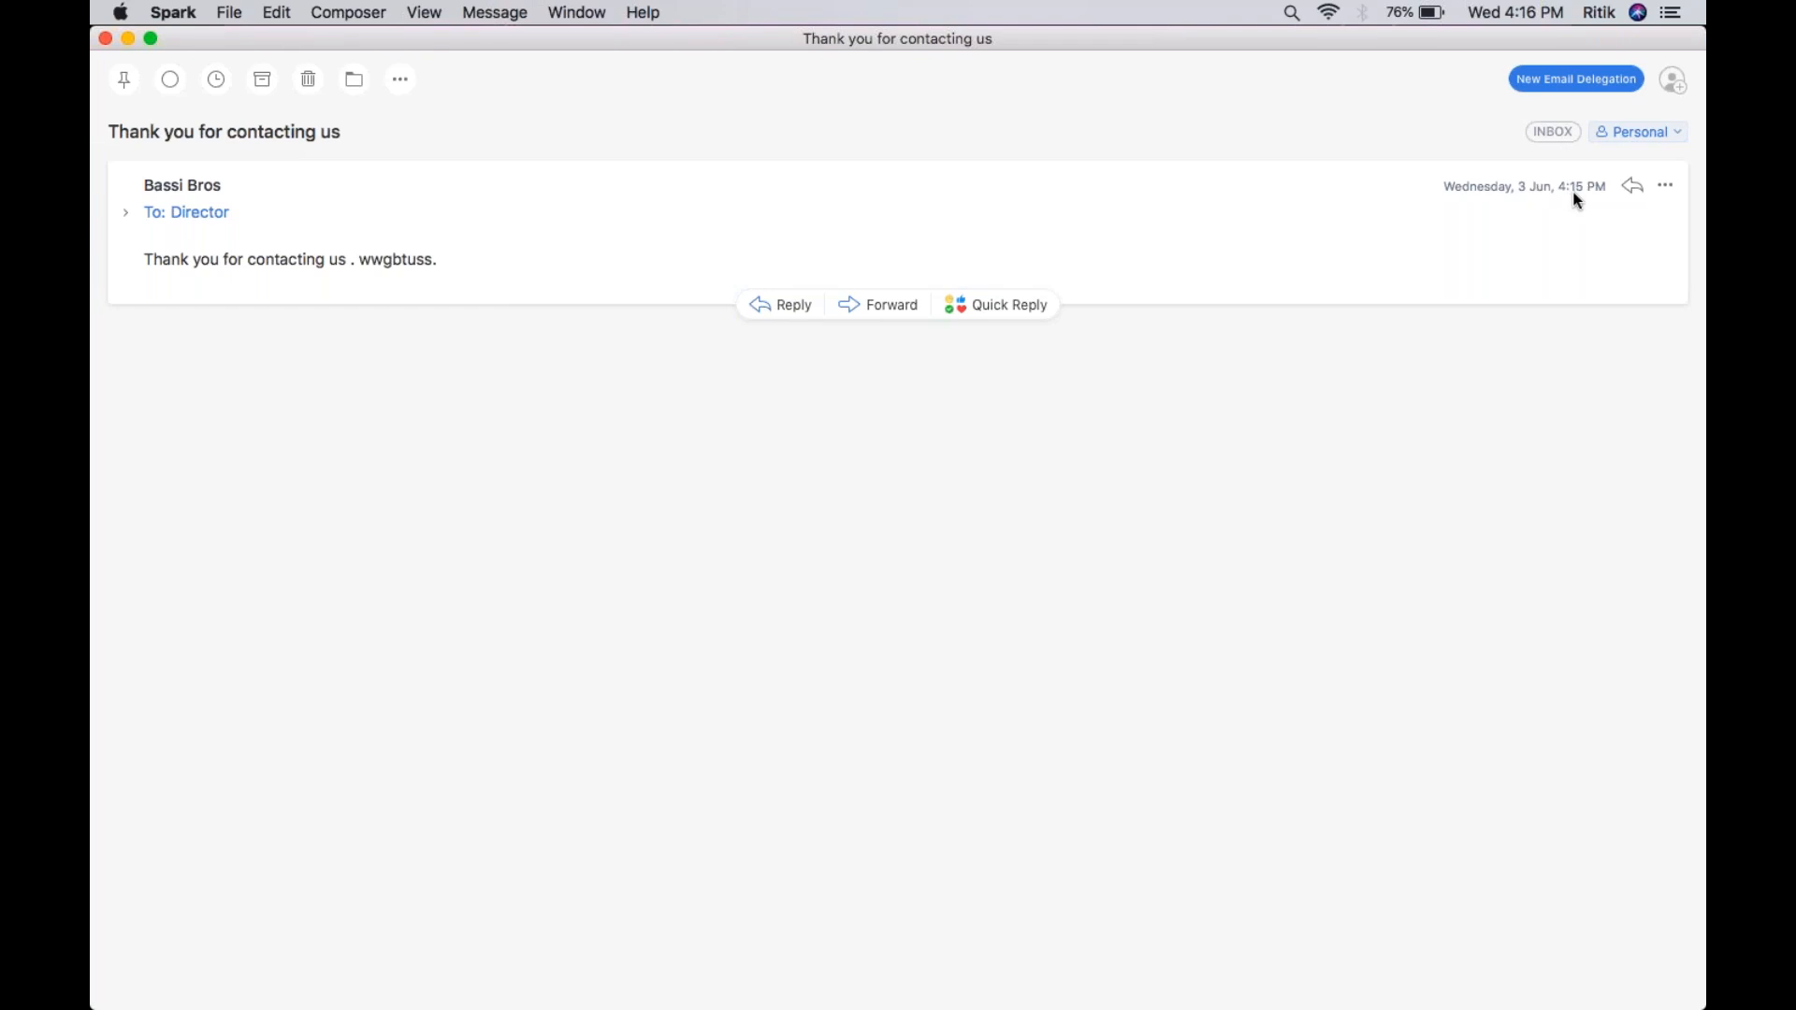
{"action": "left_click", "coordinate": [187, 215]}
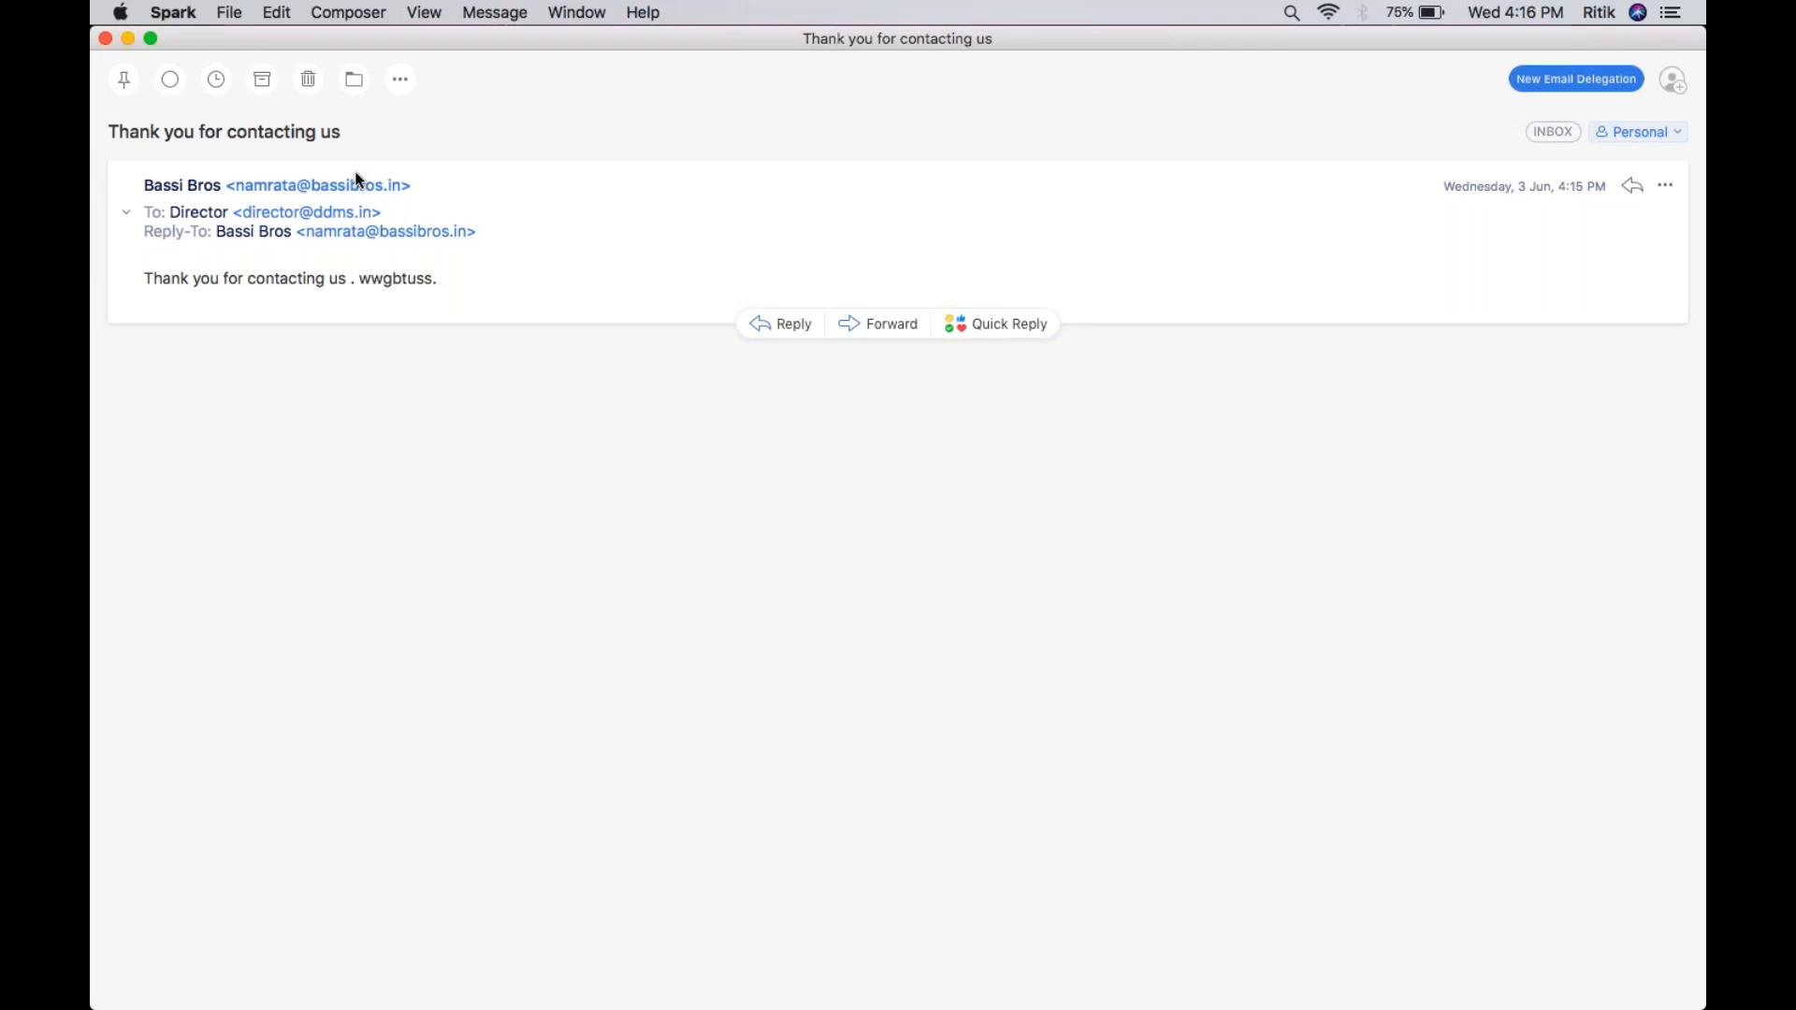
{"action": "left_click", "coordinate": [104, 39]}
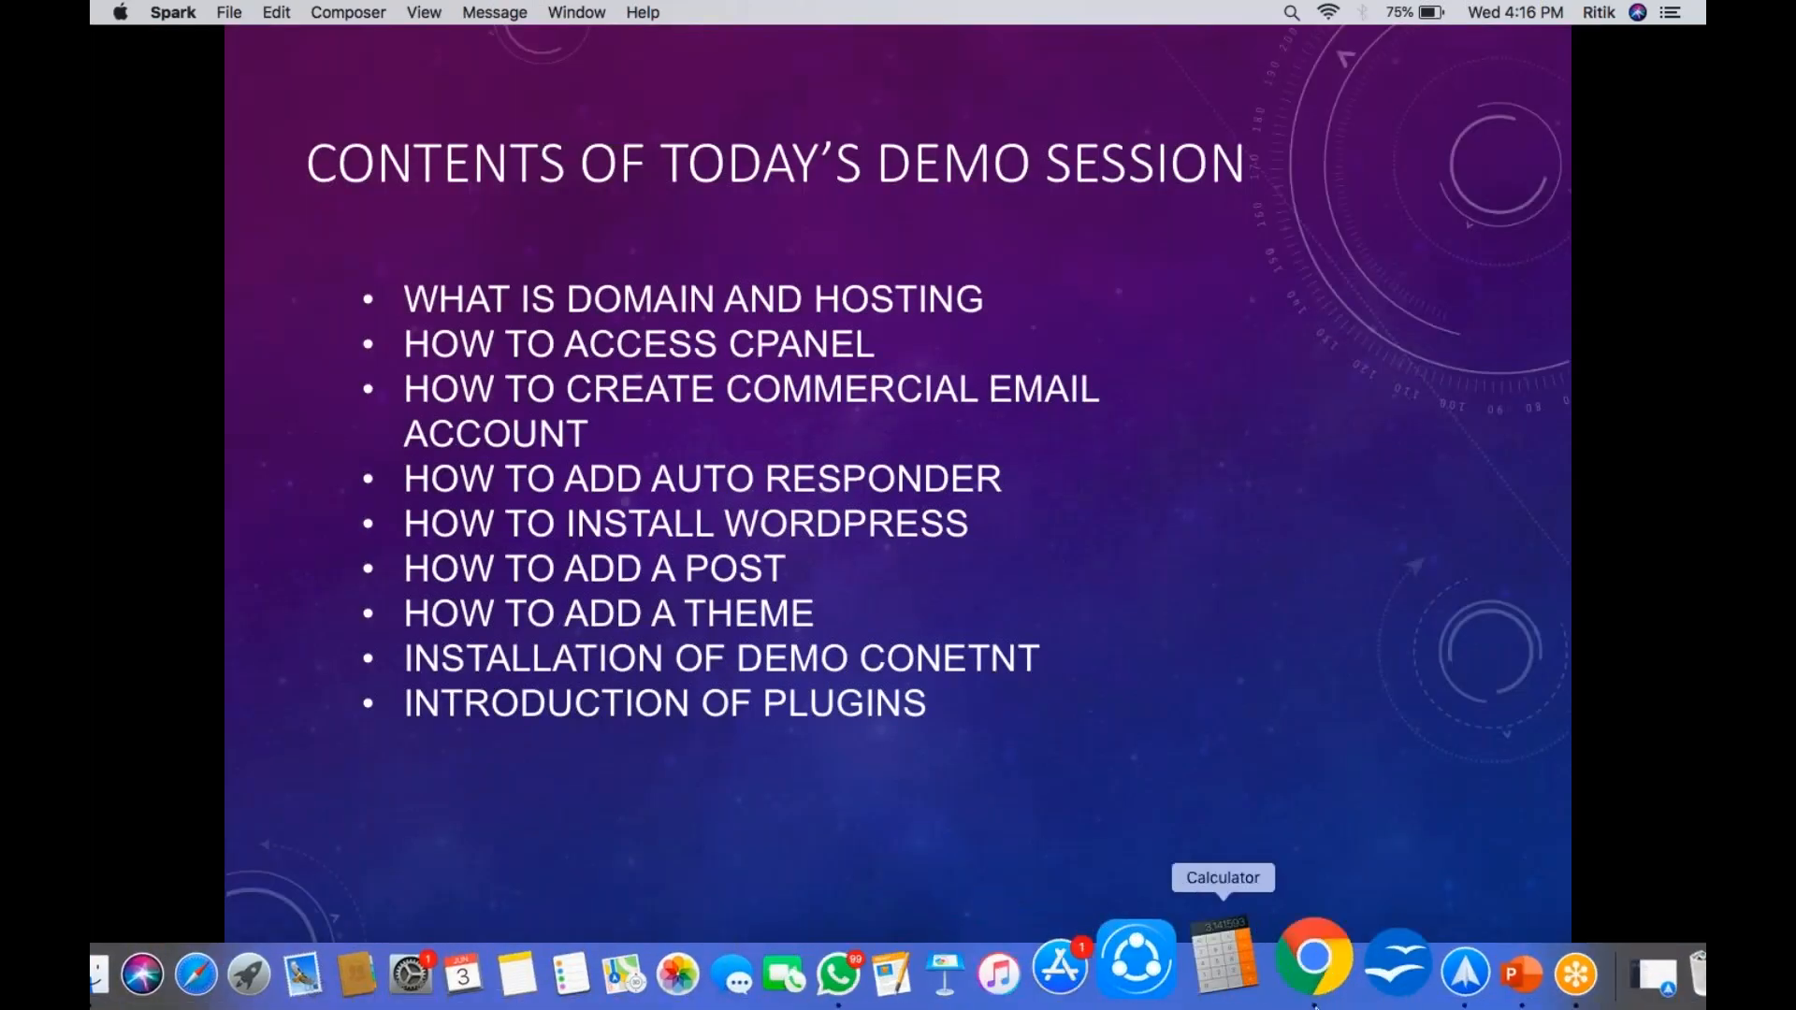
Quit Spark and WhatsApp from the Dock and return to cPanel in Chrome
{"action": "right_click", "coordinate": [1394, 980]}
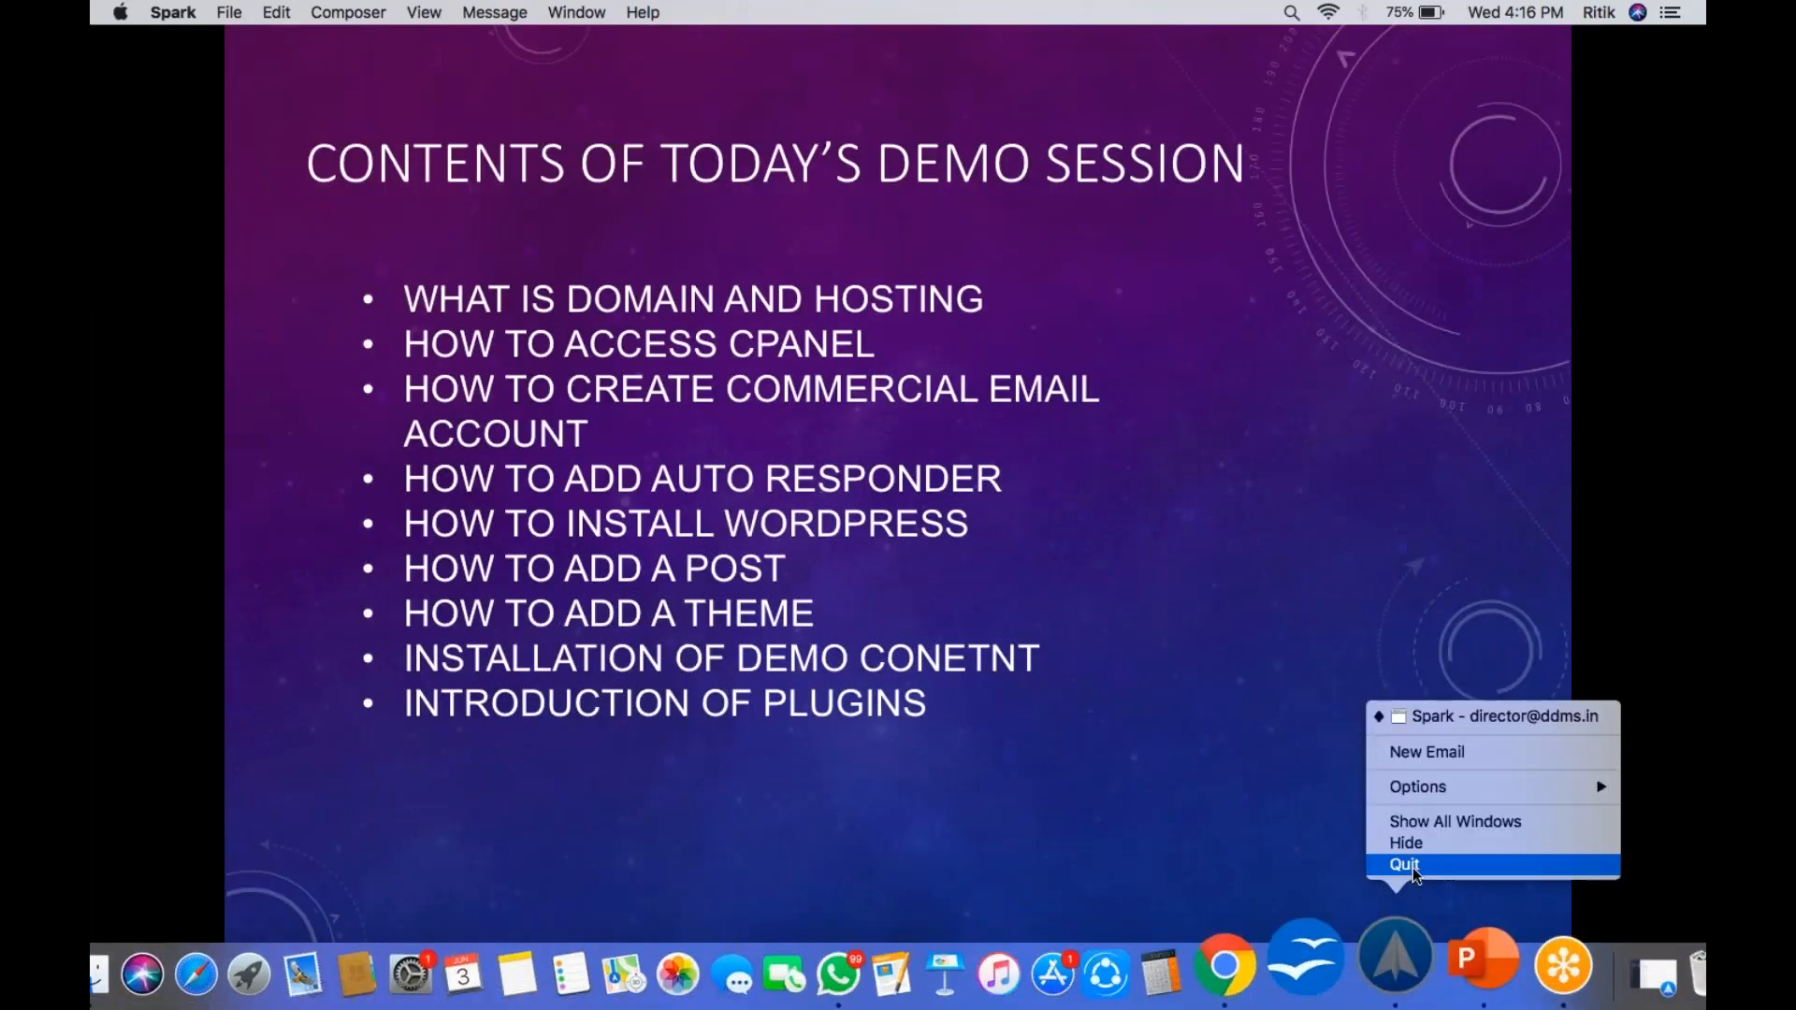
{"action": "left_click", "coordinate": [1412, 867]}
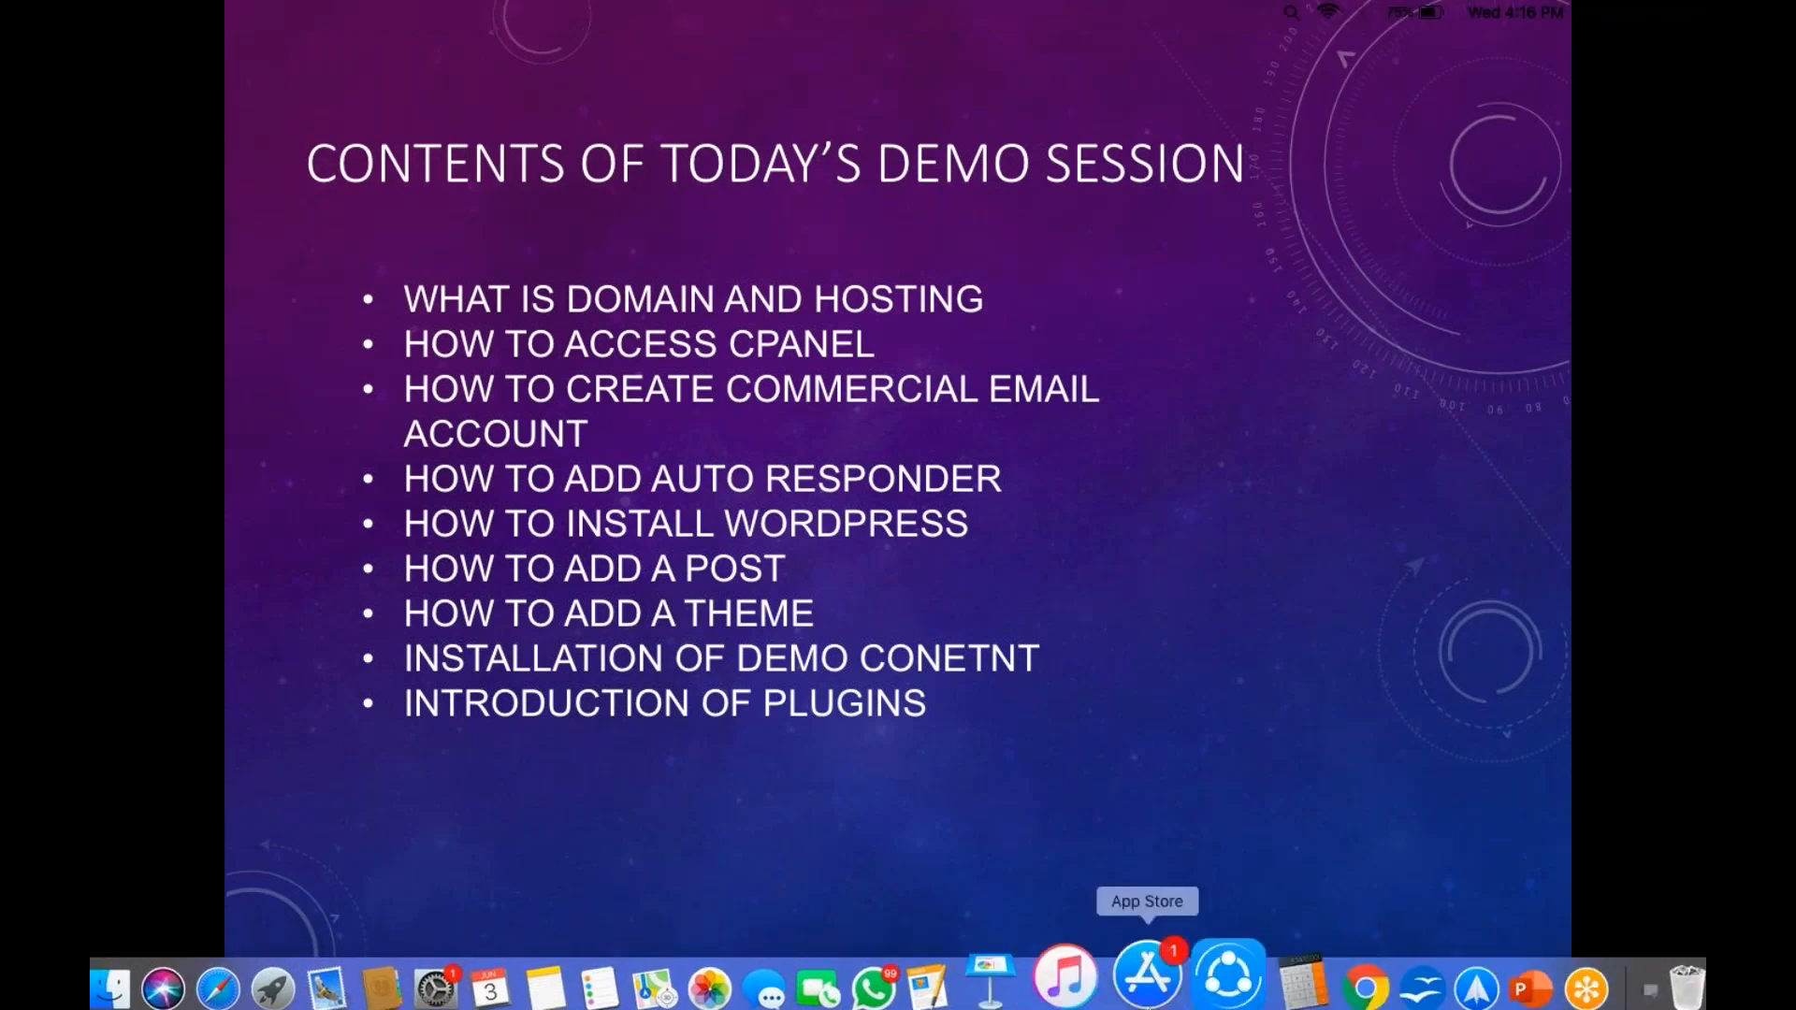
{"action": "right_click", "coordinate": [954, 968]}
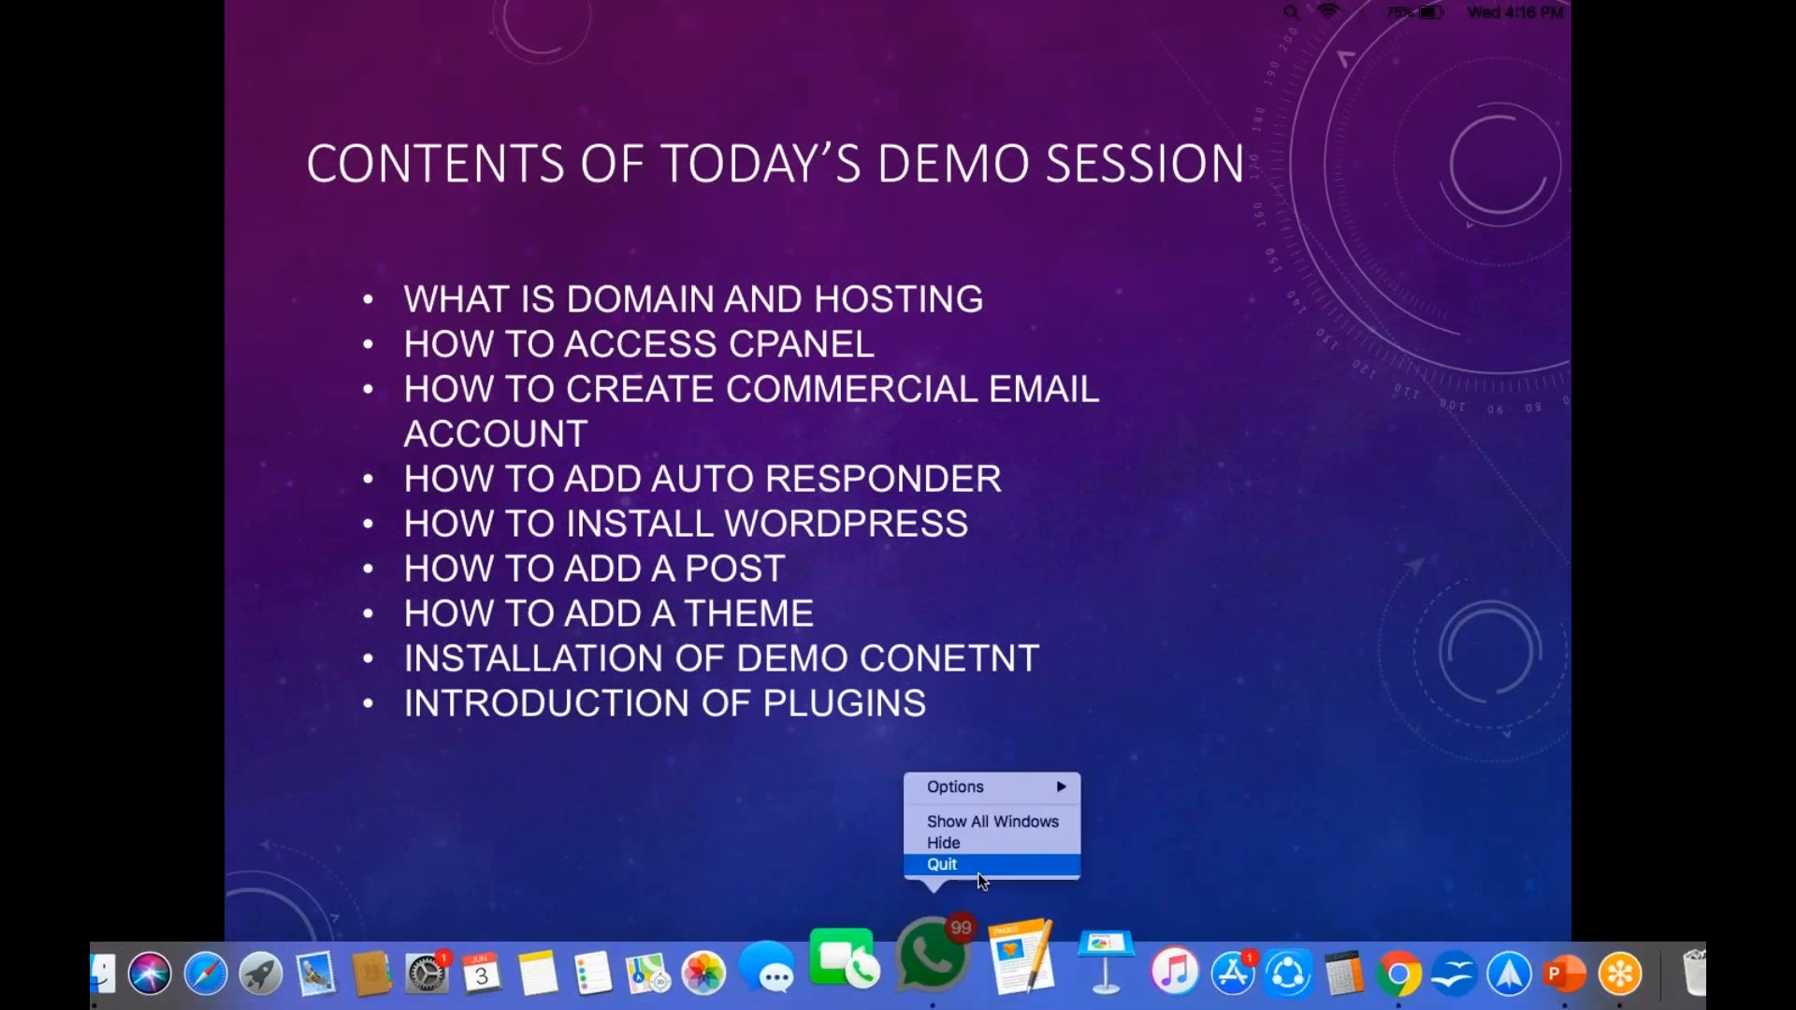
{"action": "left_click", "coordinate": [928, 864]}
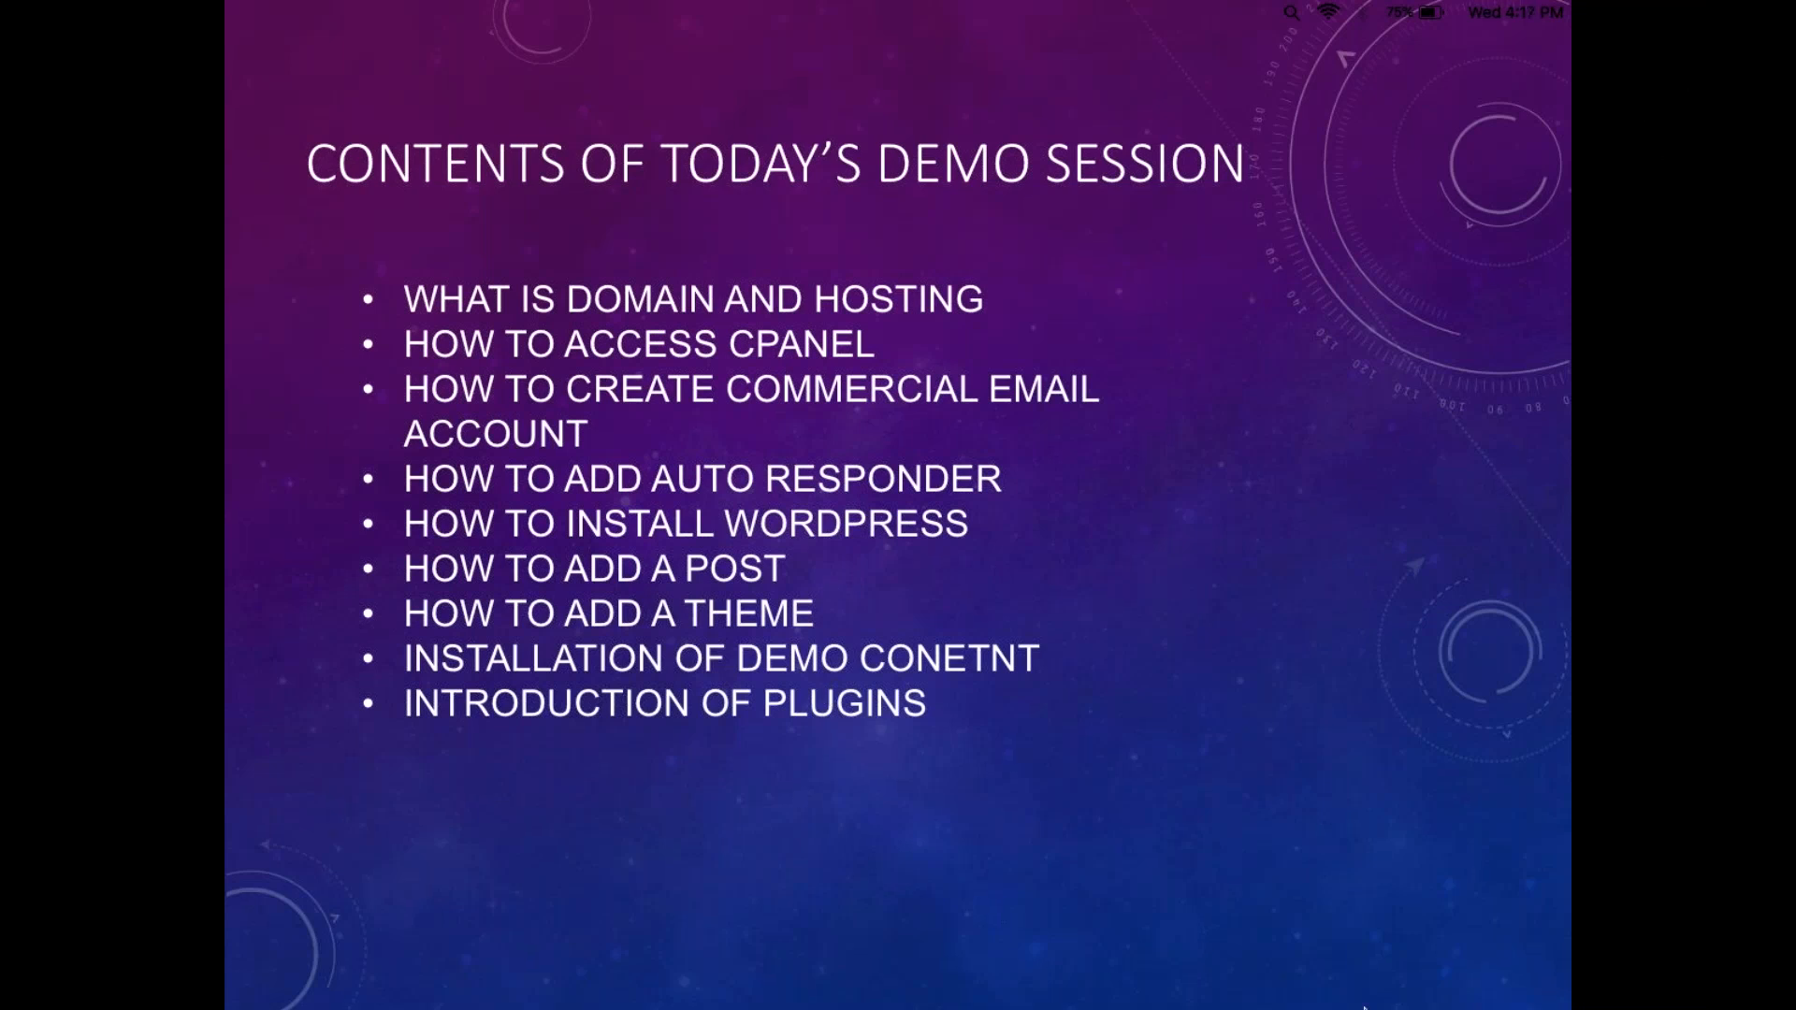
{"action": "mouse_move", "coordinate": [1393, 996]}
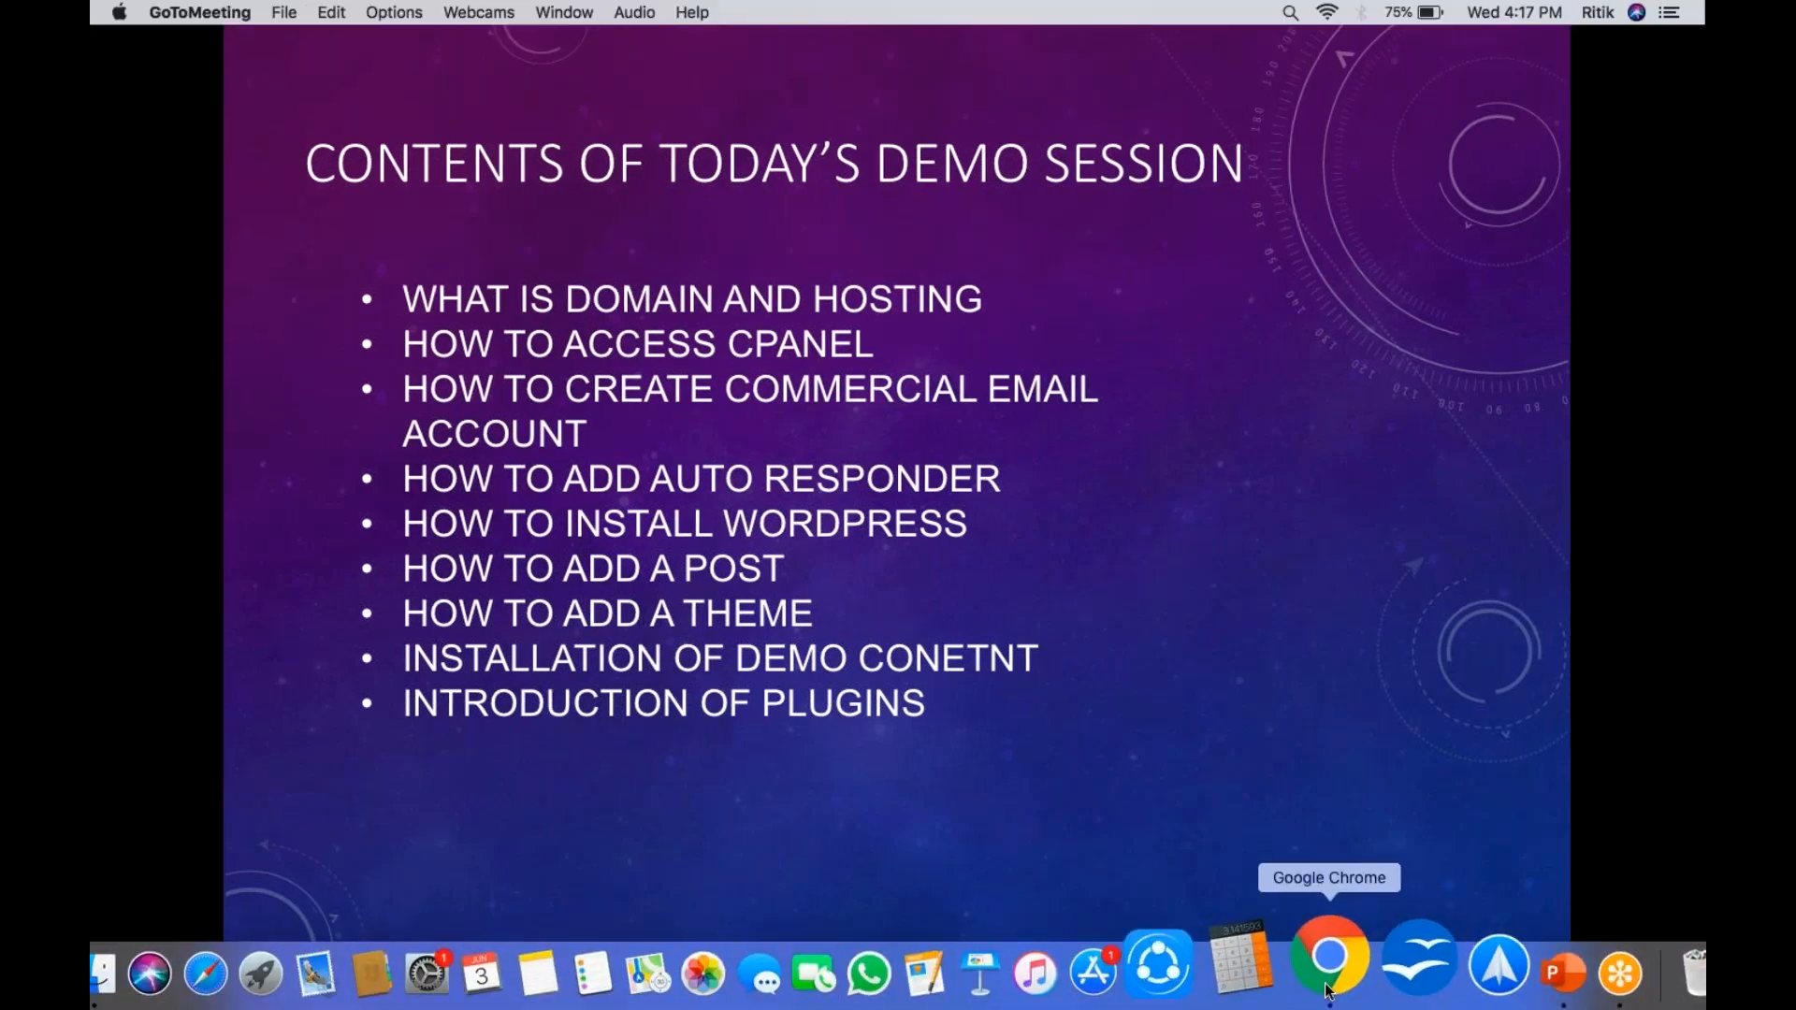
{"action": "left_click", "coordinate": [1329, 972]}
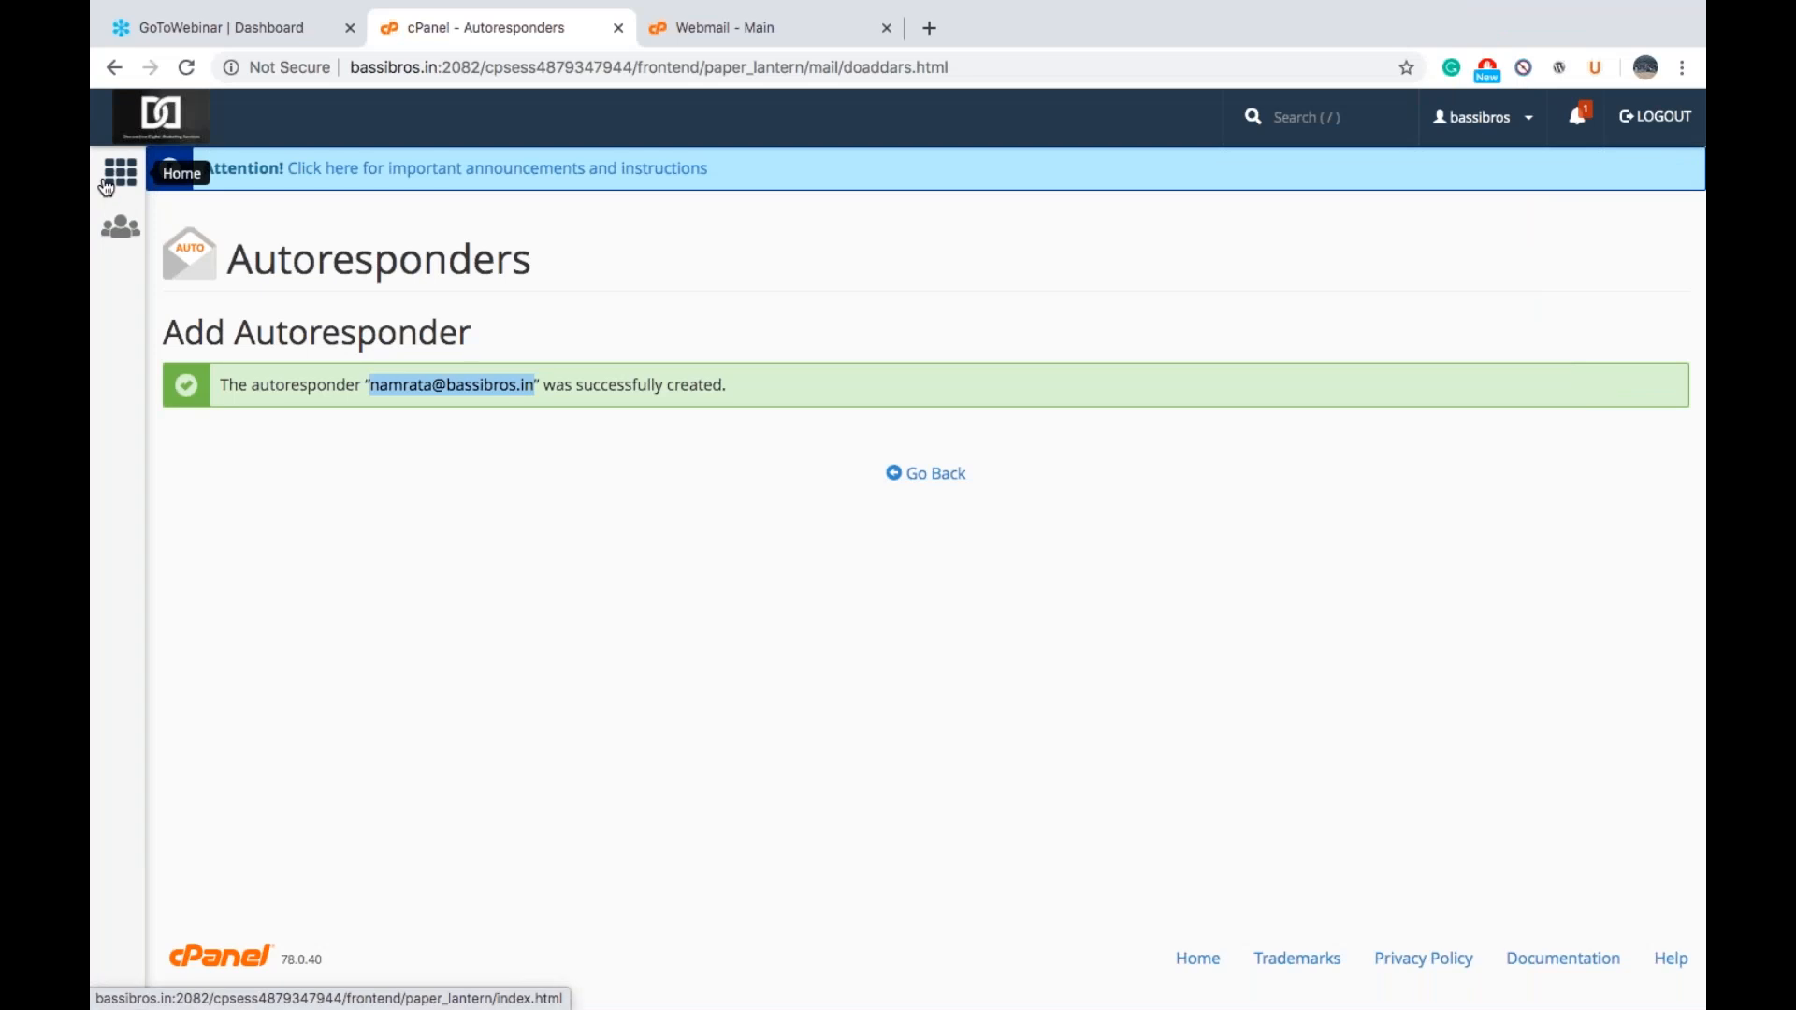
Return to cPanel home, scroll to Softaculous Apps Installer, and select the domain in the address bar
{"action": "left_click", "coordinate": [106, 186]}
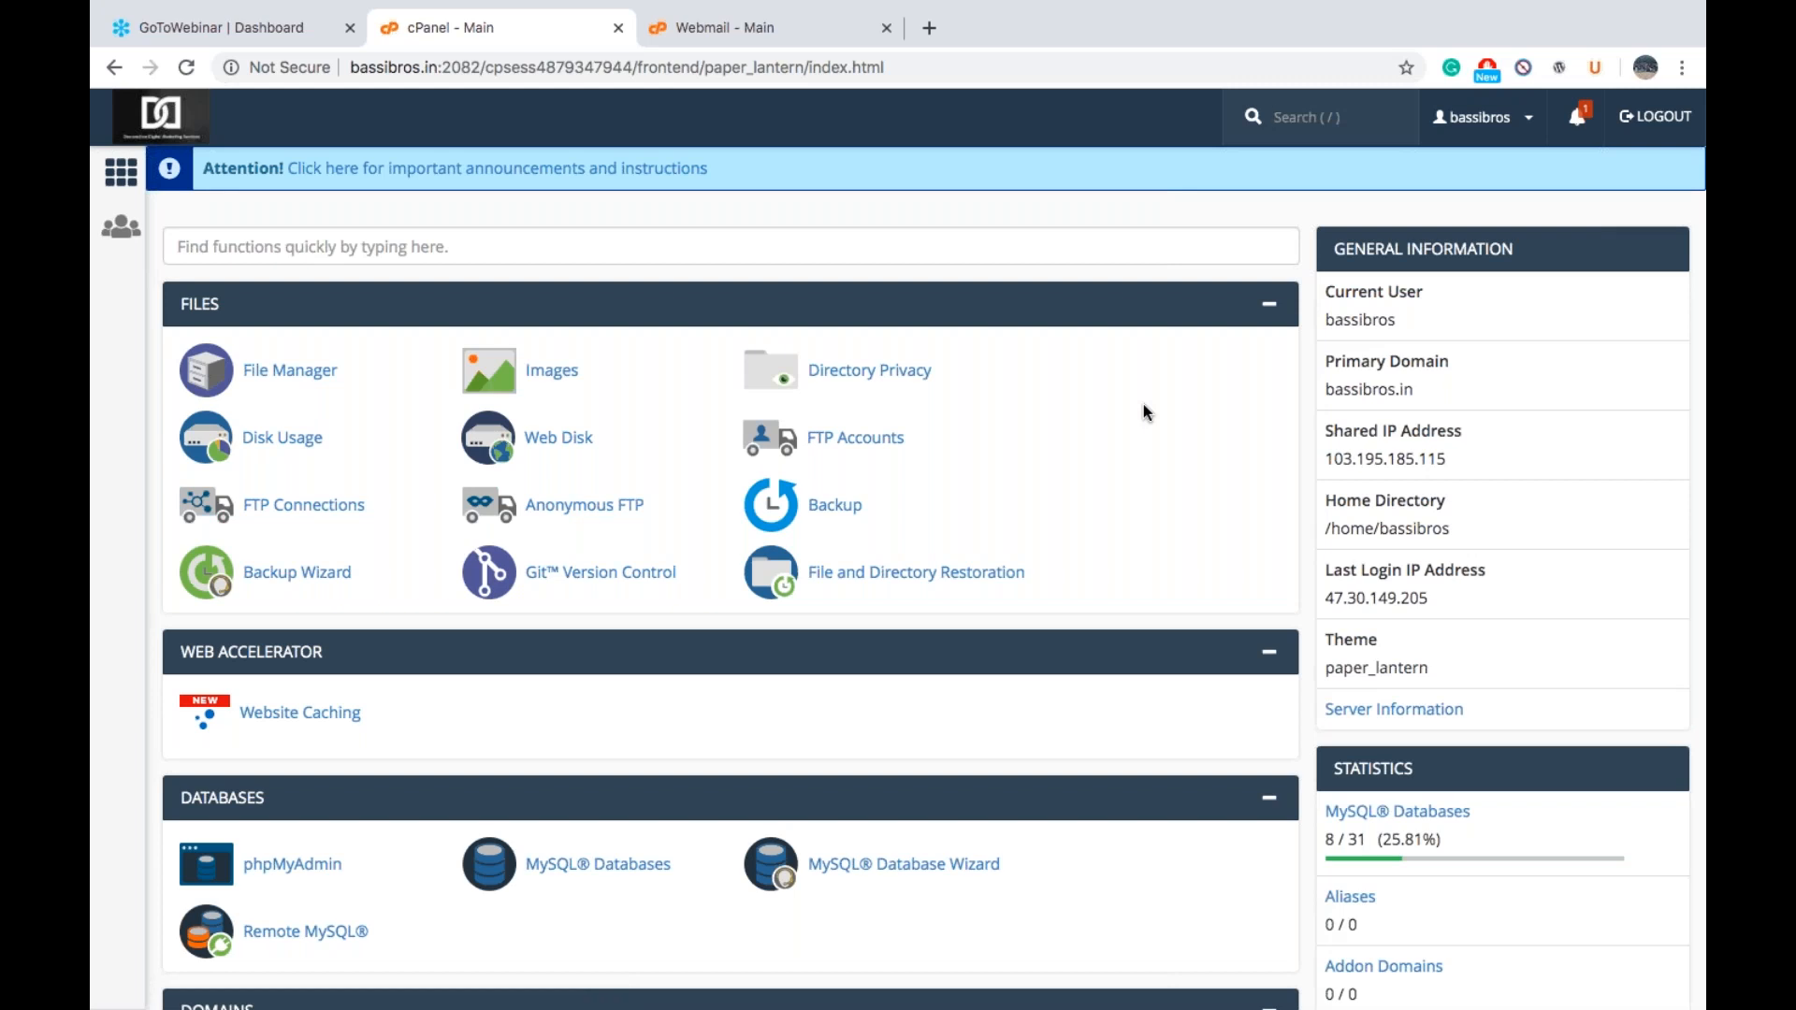
{"action": "scroll", "coordinate": [1143, 404], "scroll_direction": "down", "scroll_amount": 20}
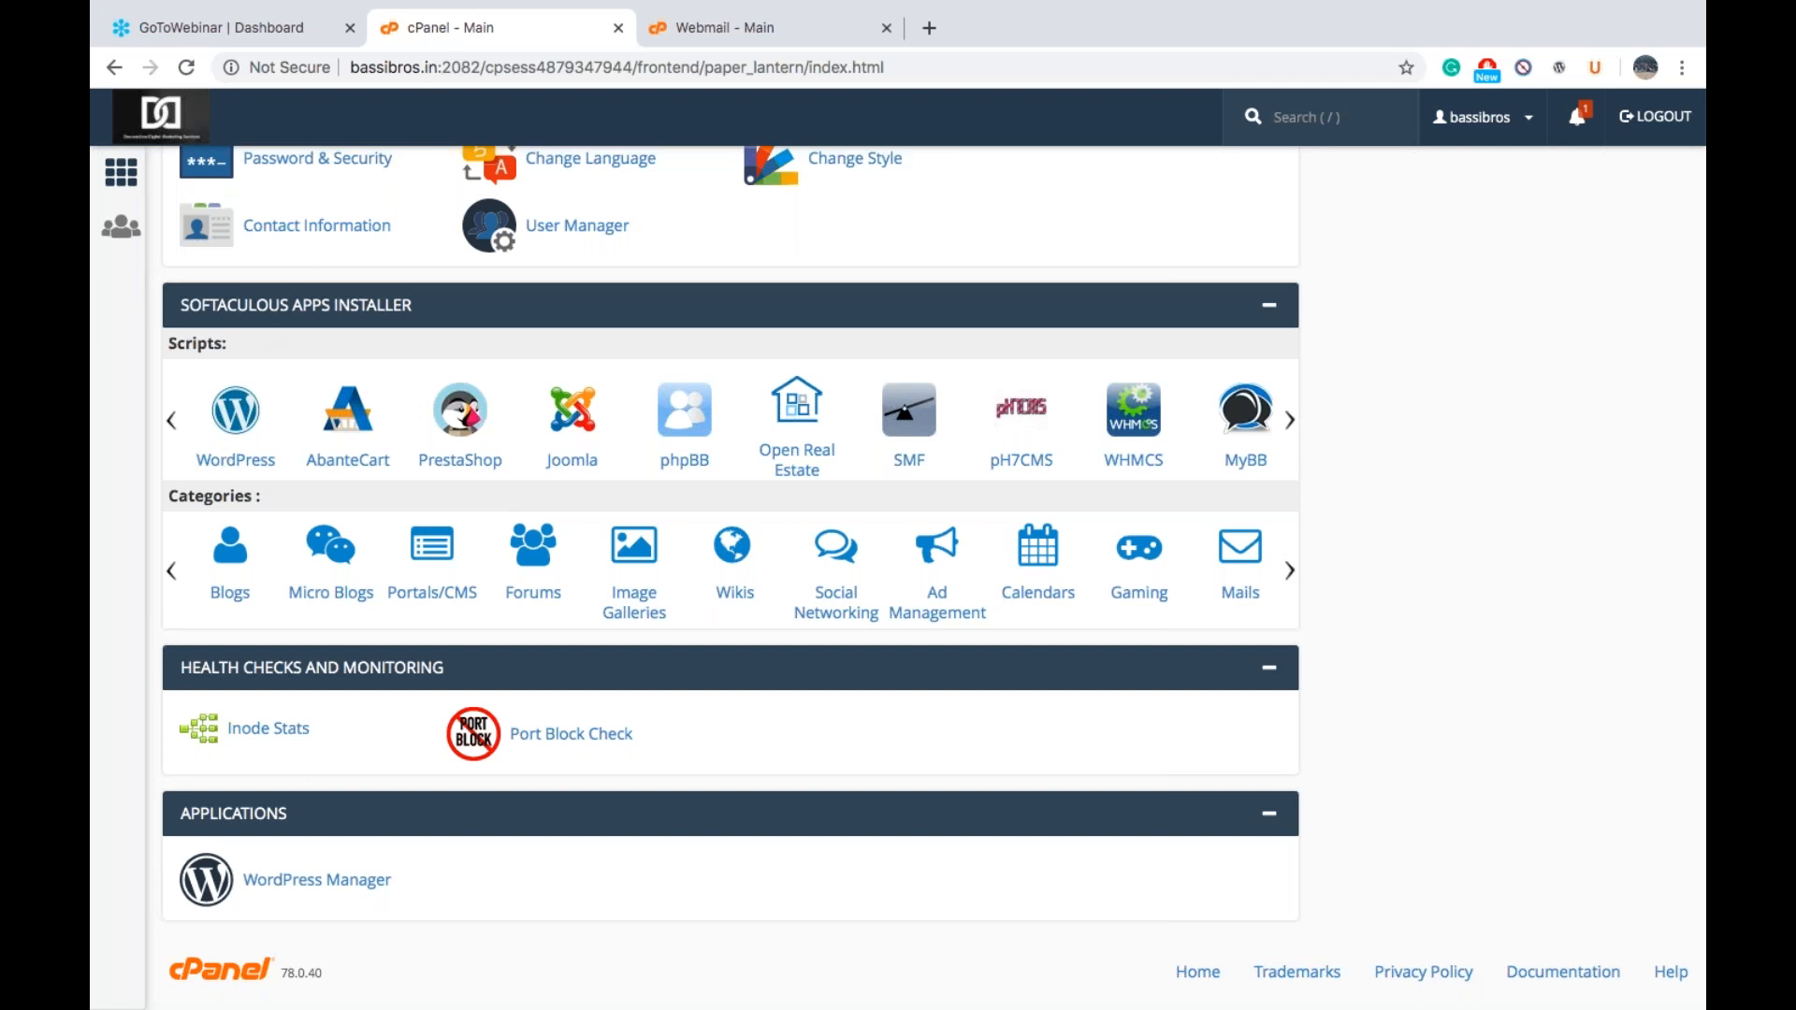
{"action": "left_click", "coordinate": [352, 67]}
{"action": "left_click_drag", "start_coordinate": [349, 67], "coordinate": [437, 71]}
{"action": "key", "text": "ctrl+c"}
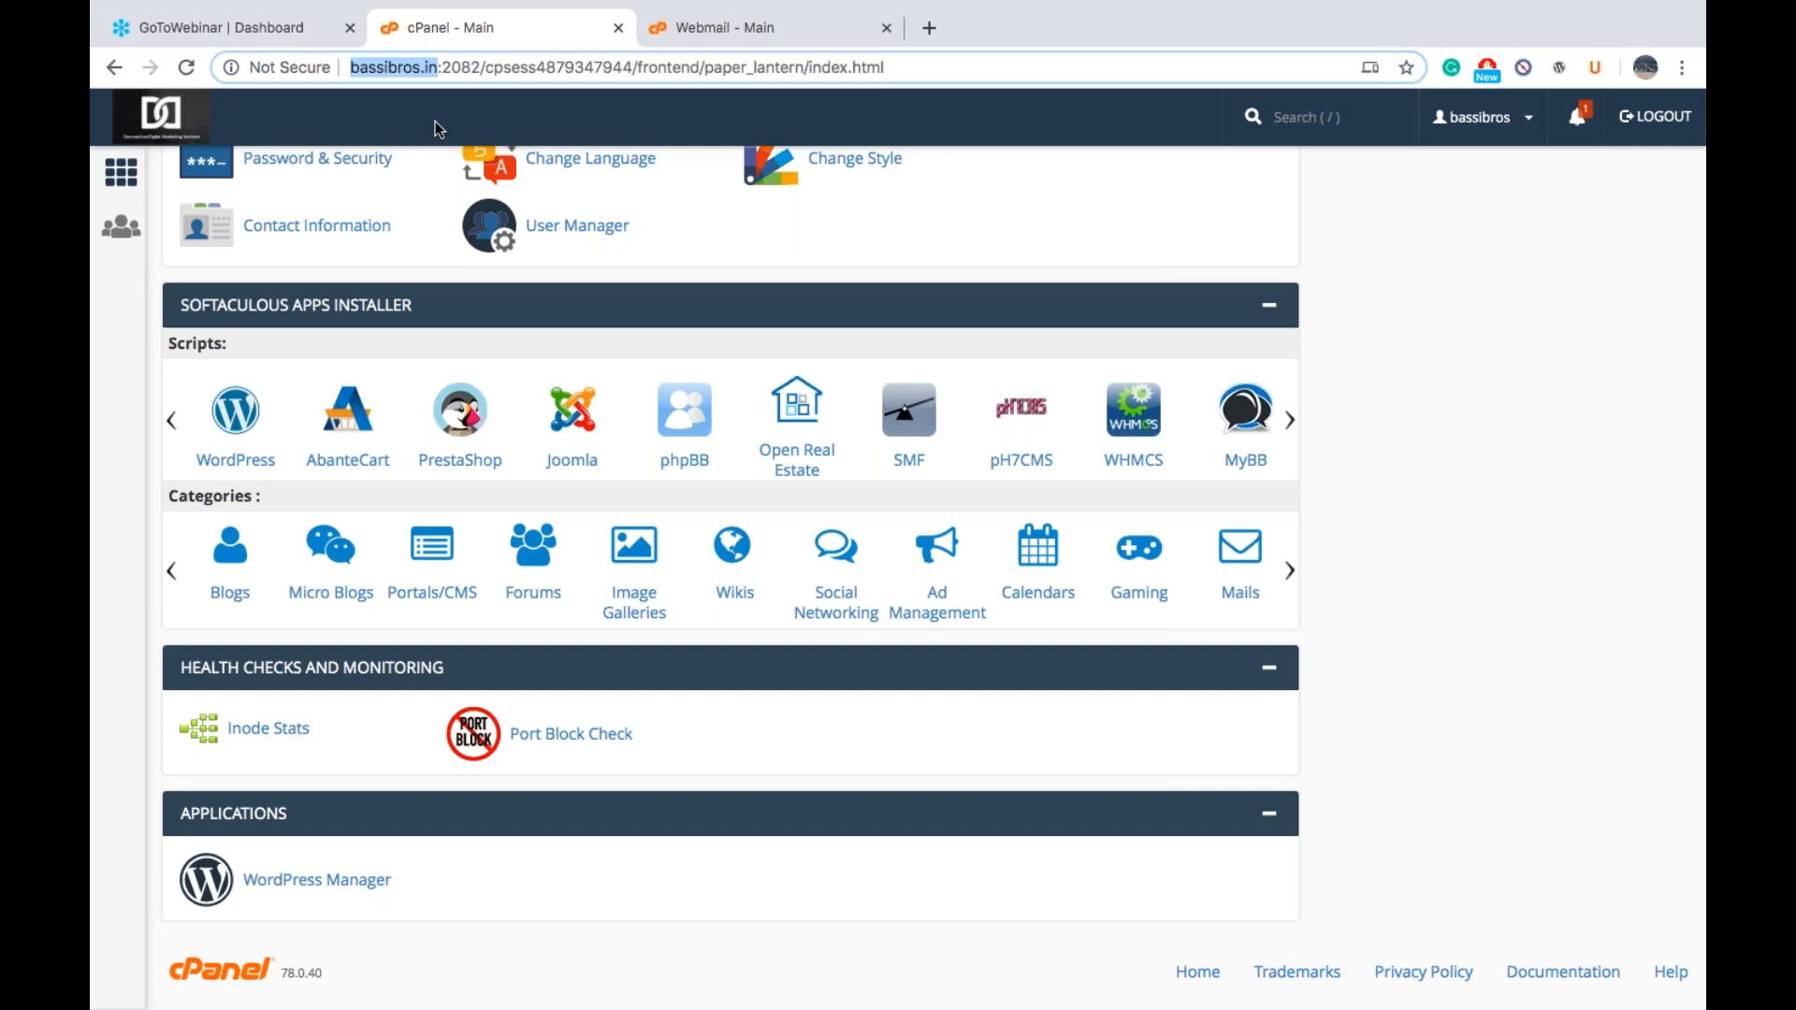
{"action": "left_click", "coordinate": [931, 29]}
{"action": "key", "text": "ctrl+v"}
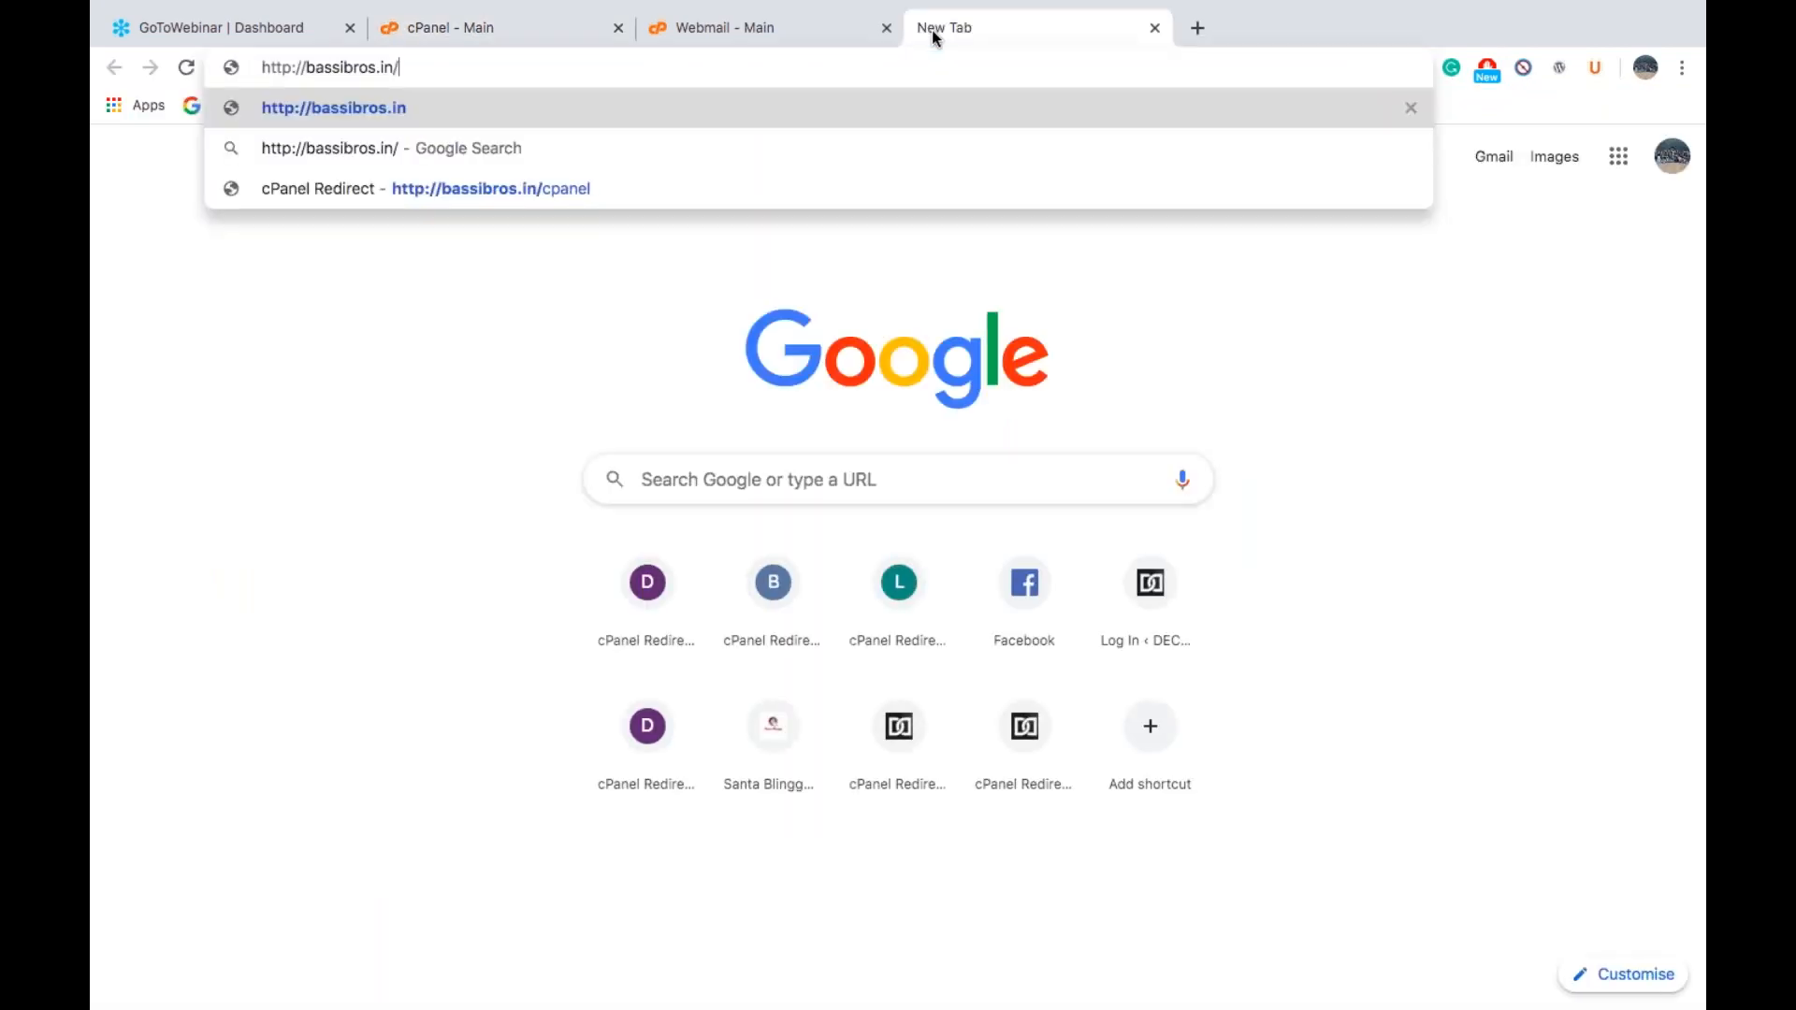
{"action": "key", "text": "Return"}
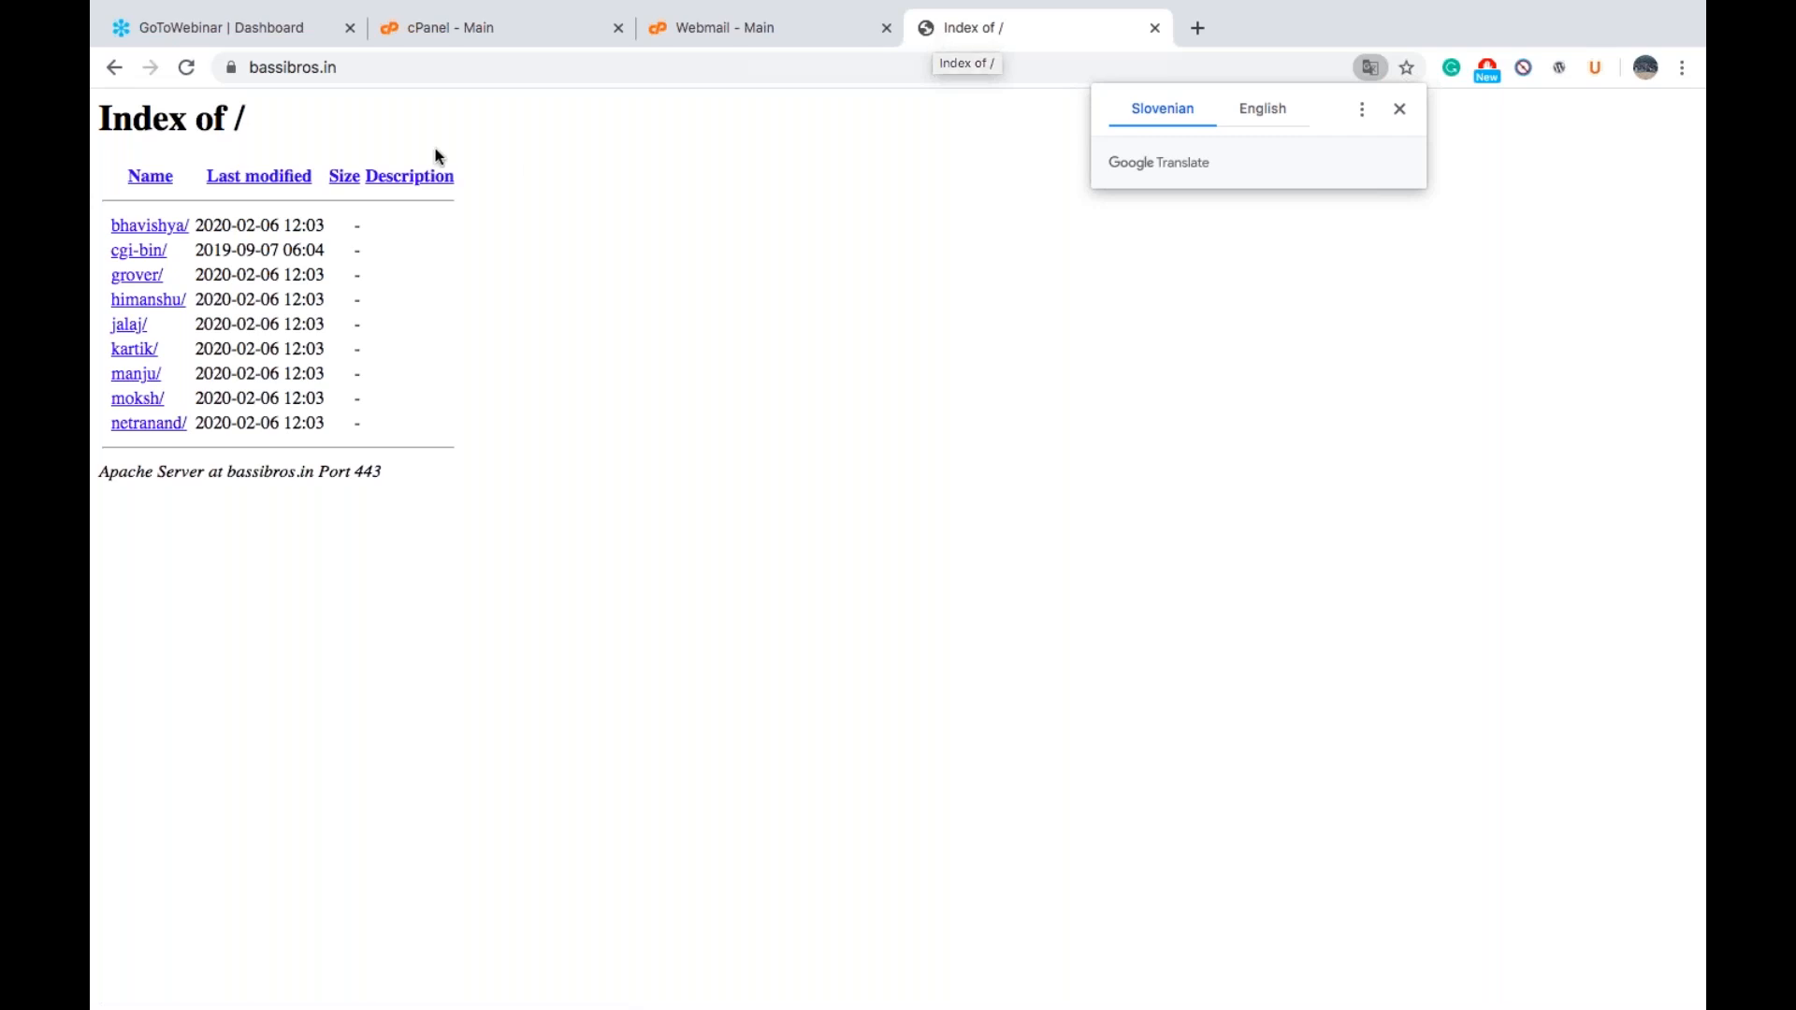
{"action": "left_click", "coordinate": [440, 38]}
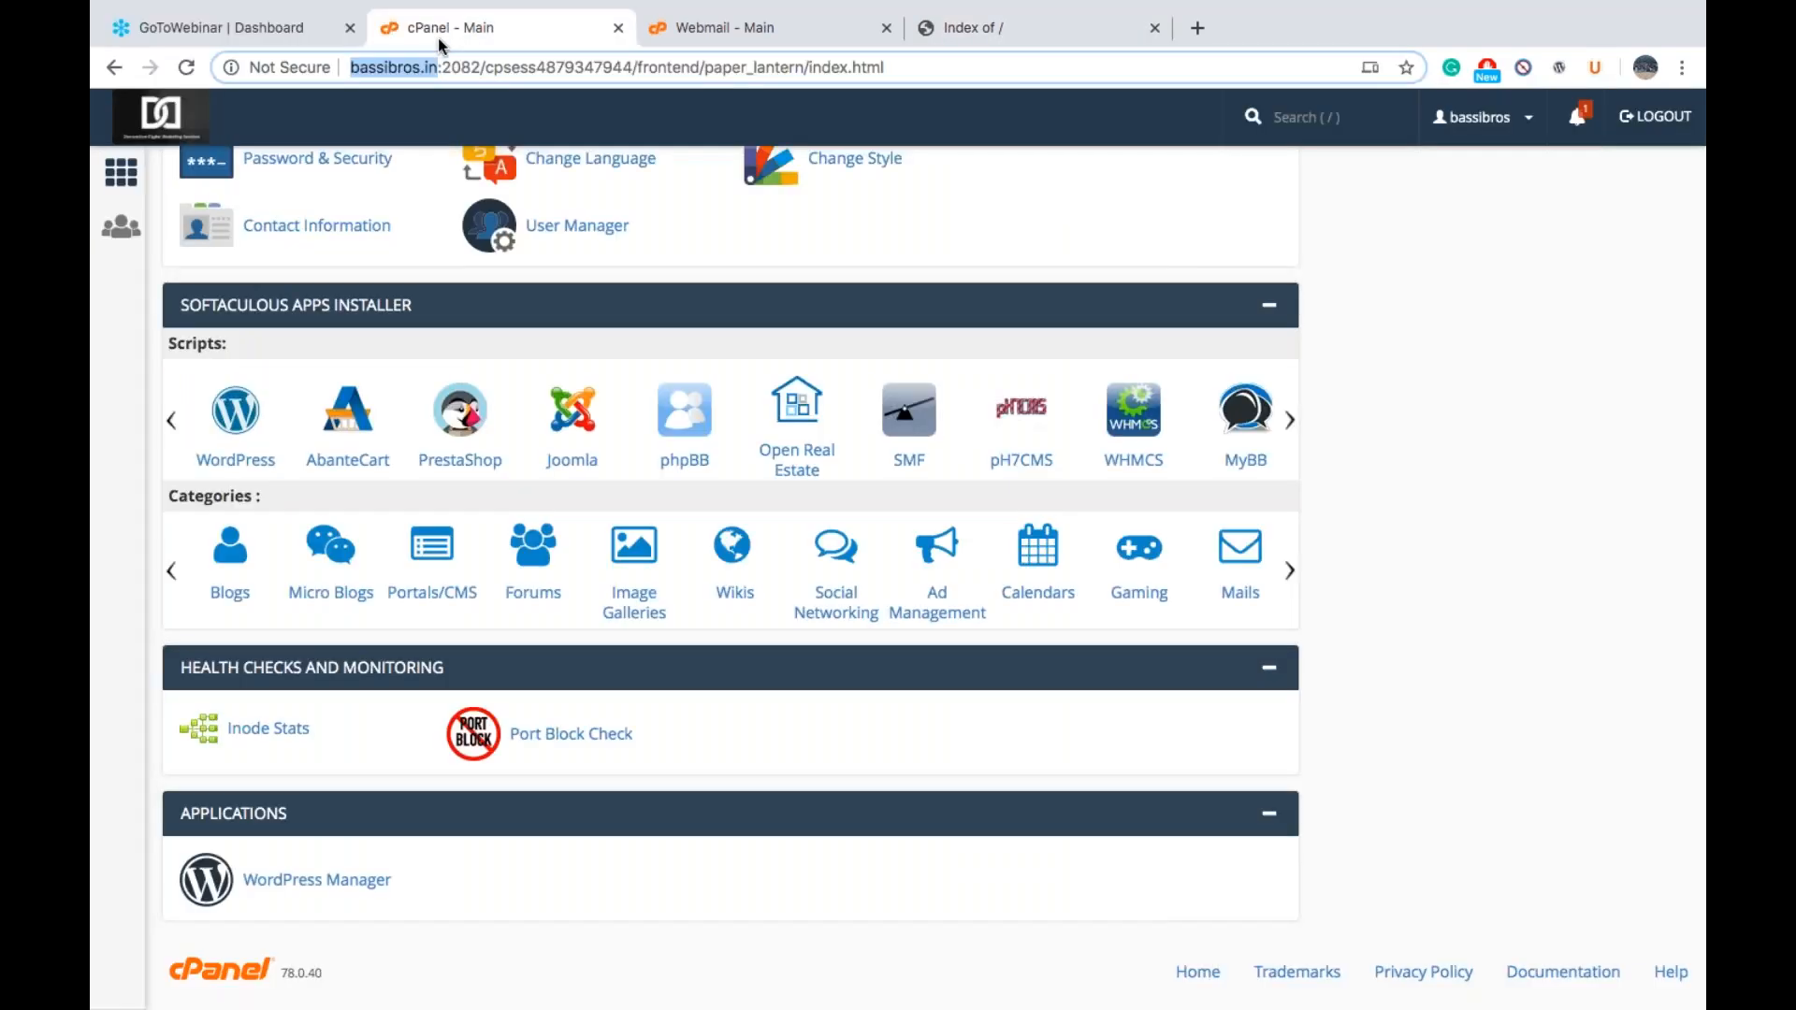
{"action": "left_click", "coordinate": [249, 442]}
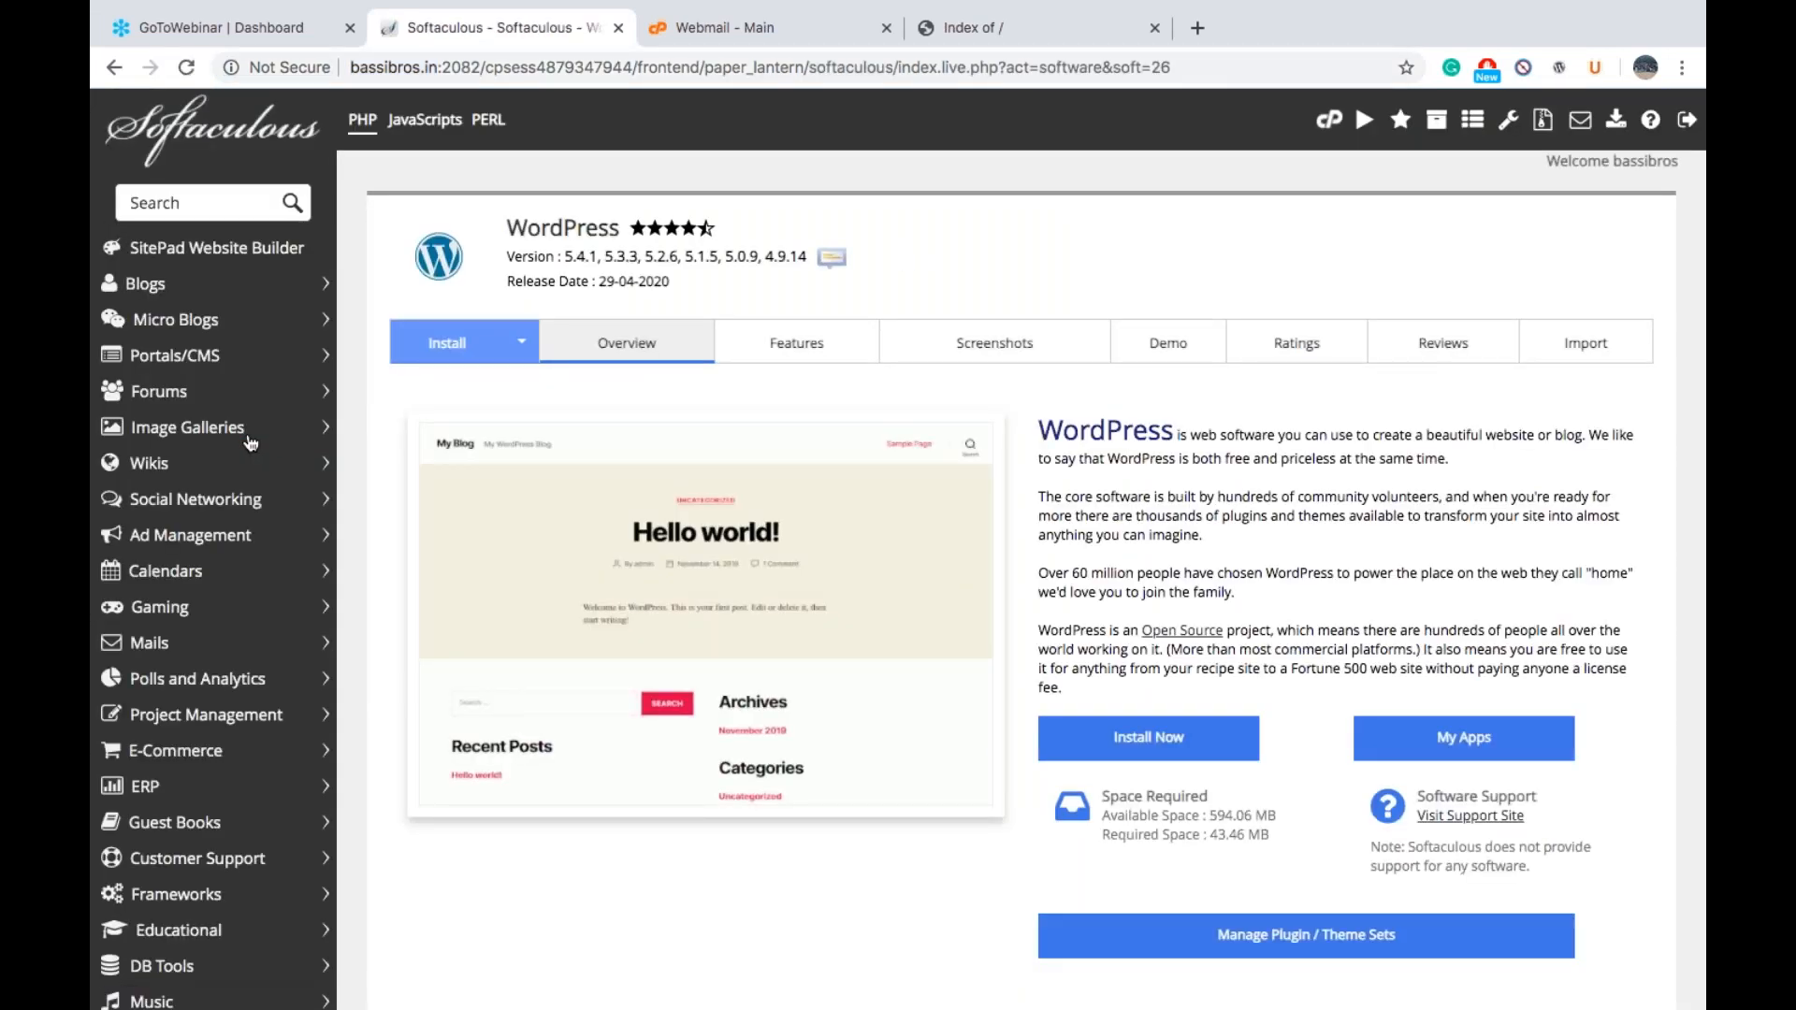
Open the WordPress 5.4.1 install form and empty the directory to install at the domain root
{"action": "left_click", "coordinate": [449, 352]}
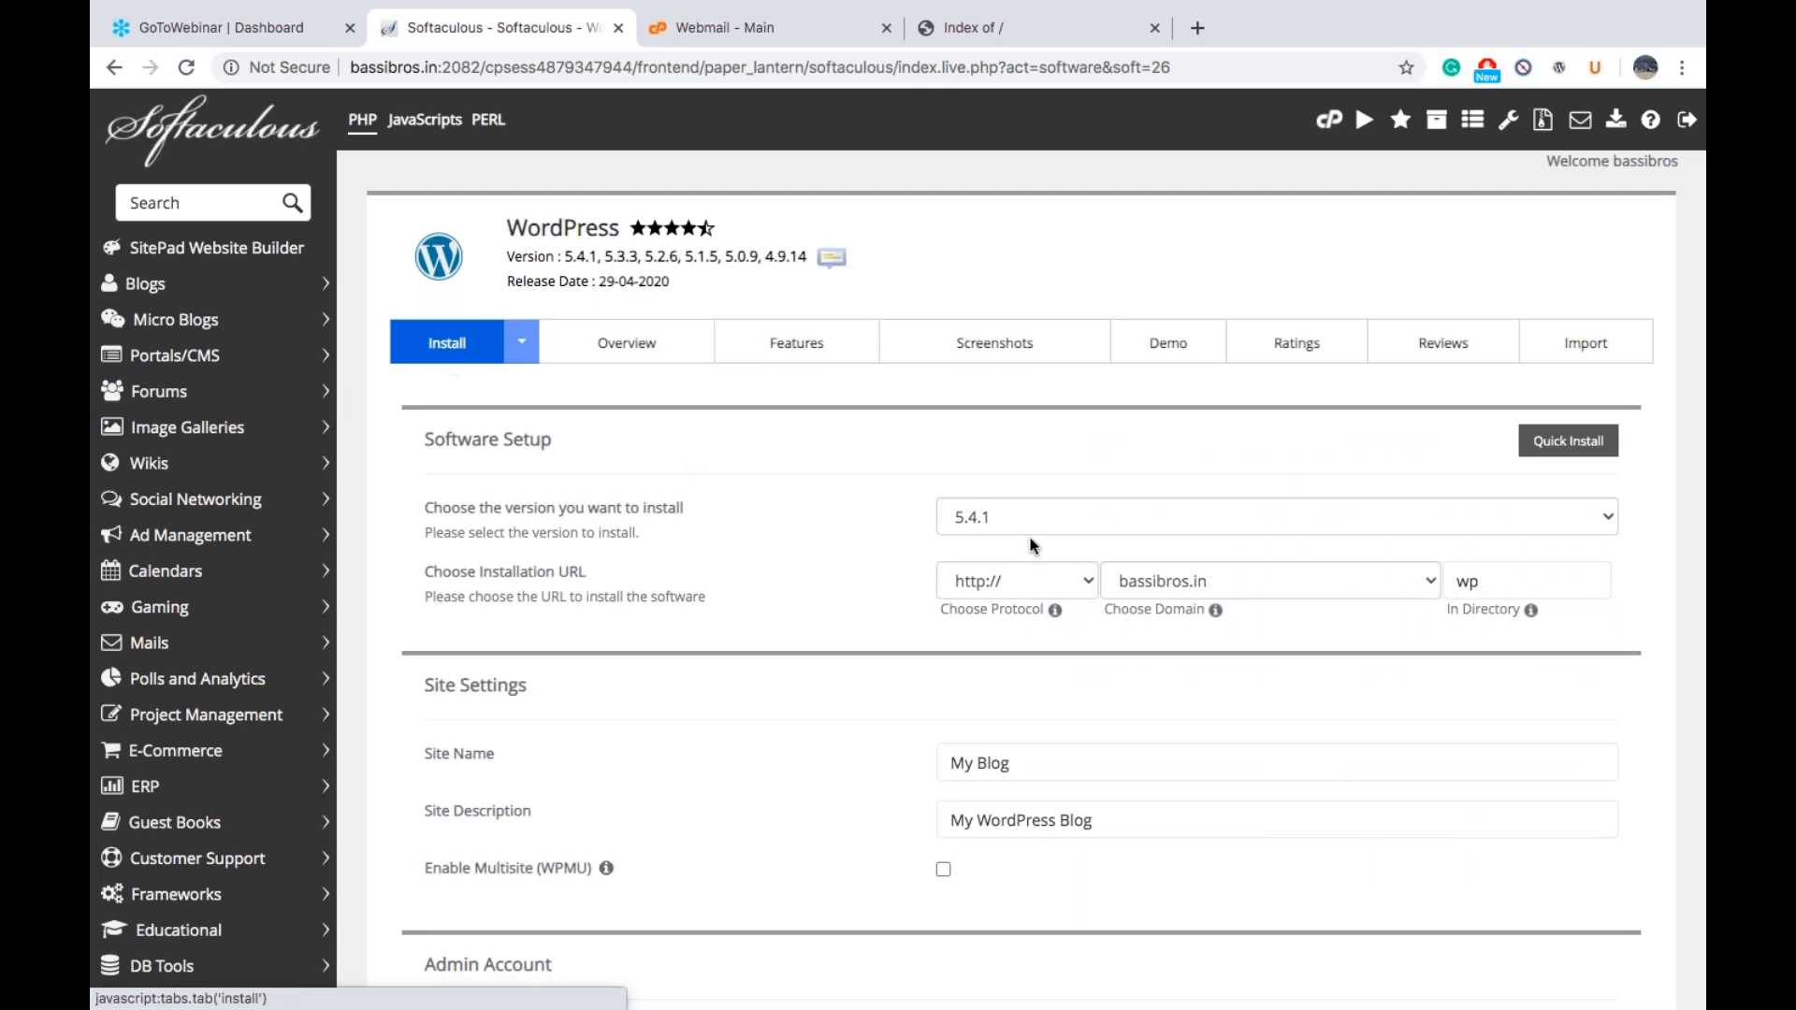
{"action": "left_click", "coordinate": [1139, 535]}
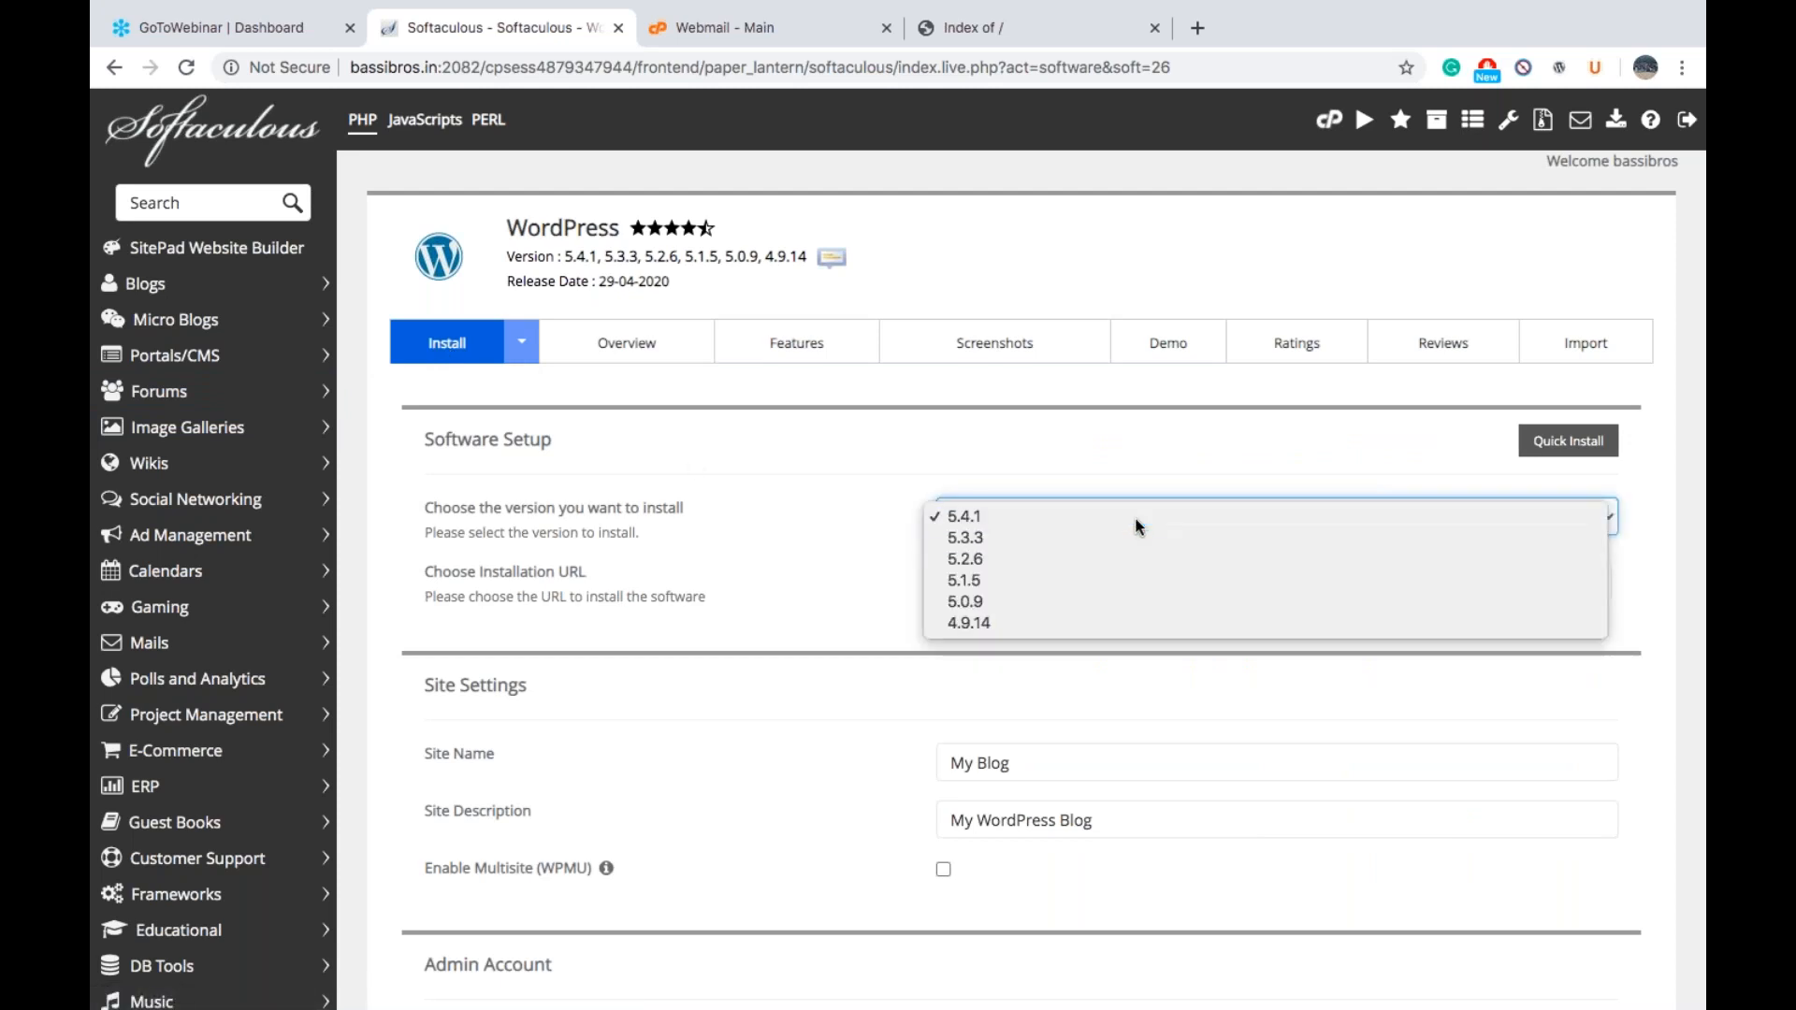
{"action": "left_click", "coordinate": [1136, 520]}
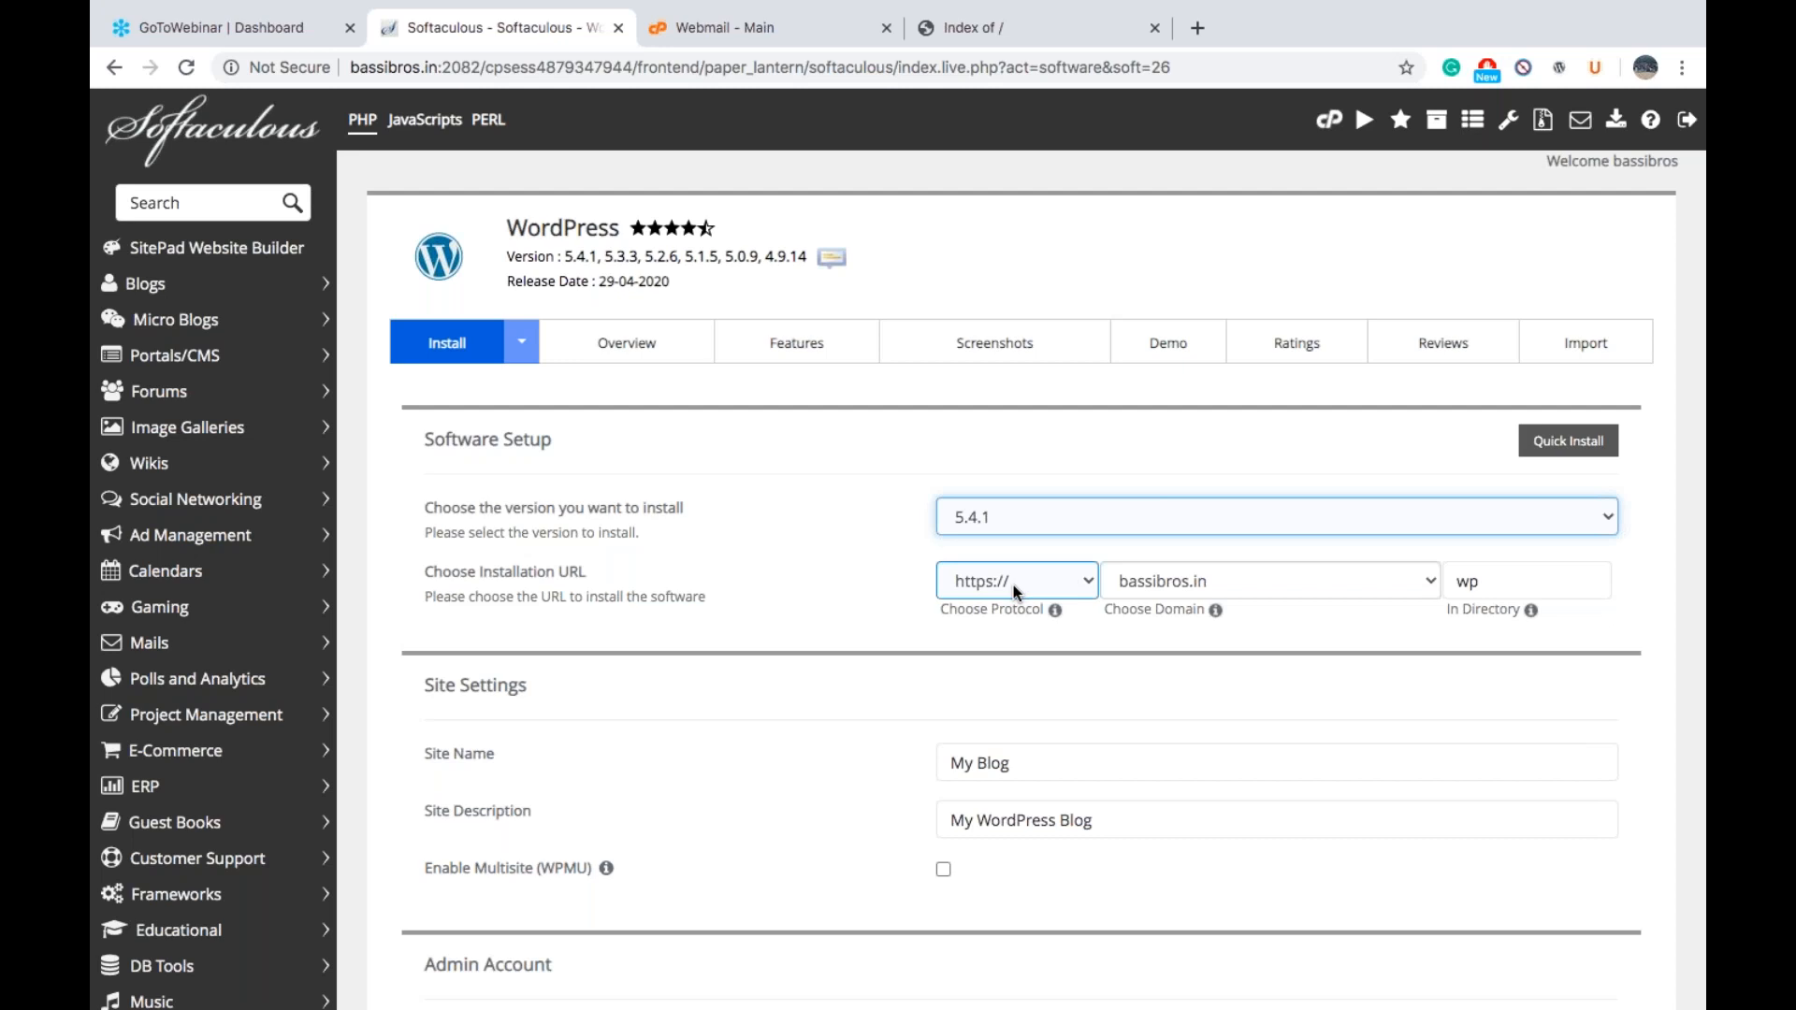
{"action": "left_click", "coordinate": [1491, 580]}
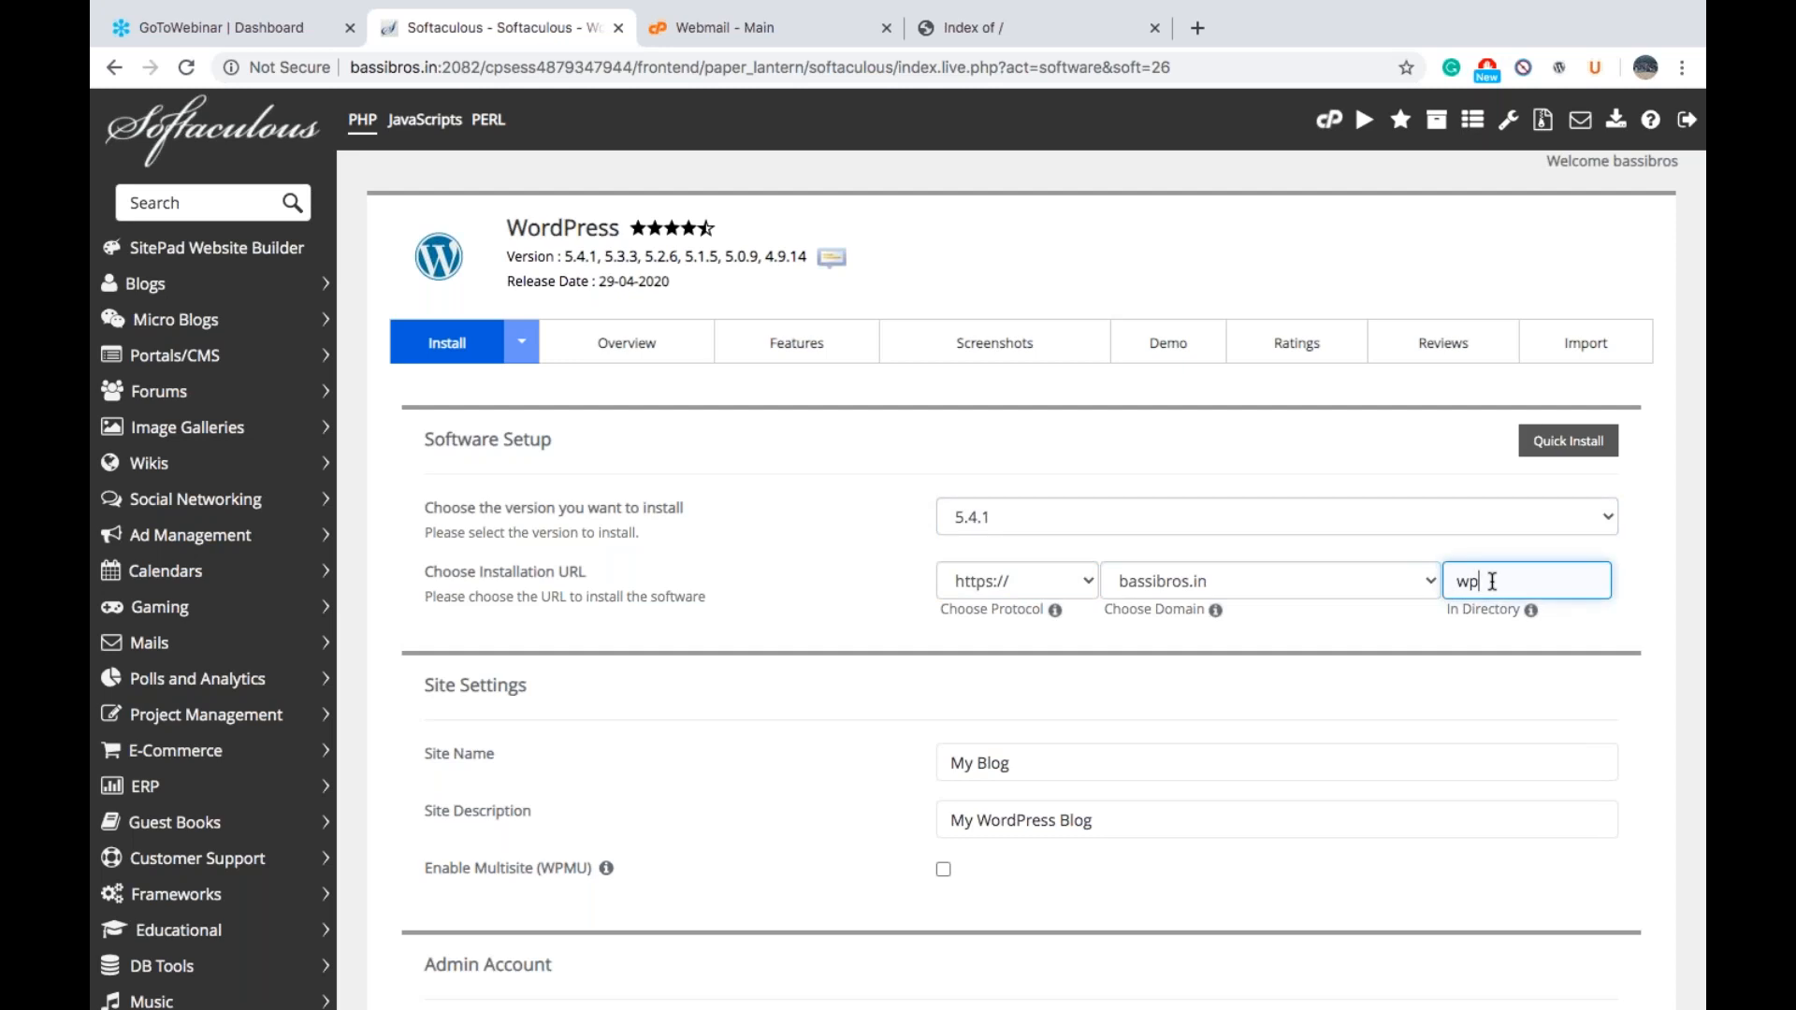
{"action": "key", "text": "BackSpace"}
{"action": "key", "text": "BackSpace"}
{"action": "type", "text": "ritik"}
{"action": "key", "text": "BackSpace"}
{"action": "key", "text": "BackSpace"}
{"action": "key", "text": "BackSpace"}
{"action": "key", "text": "BackSpace"}
{"action": "key", "text": "BackSpace"}
Enter site name 'Bassi Bros' and description 'Design the life You Want'
{"action": "key", "text": "Tab"}
{"action": "type", "text": "Bassi Bros"}
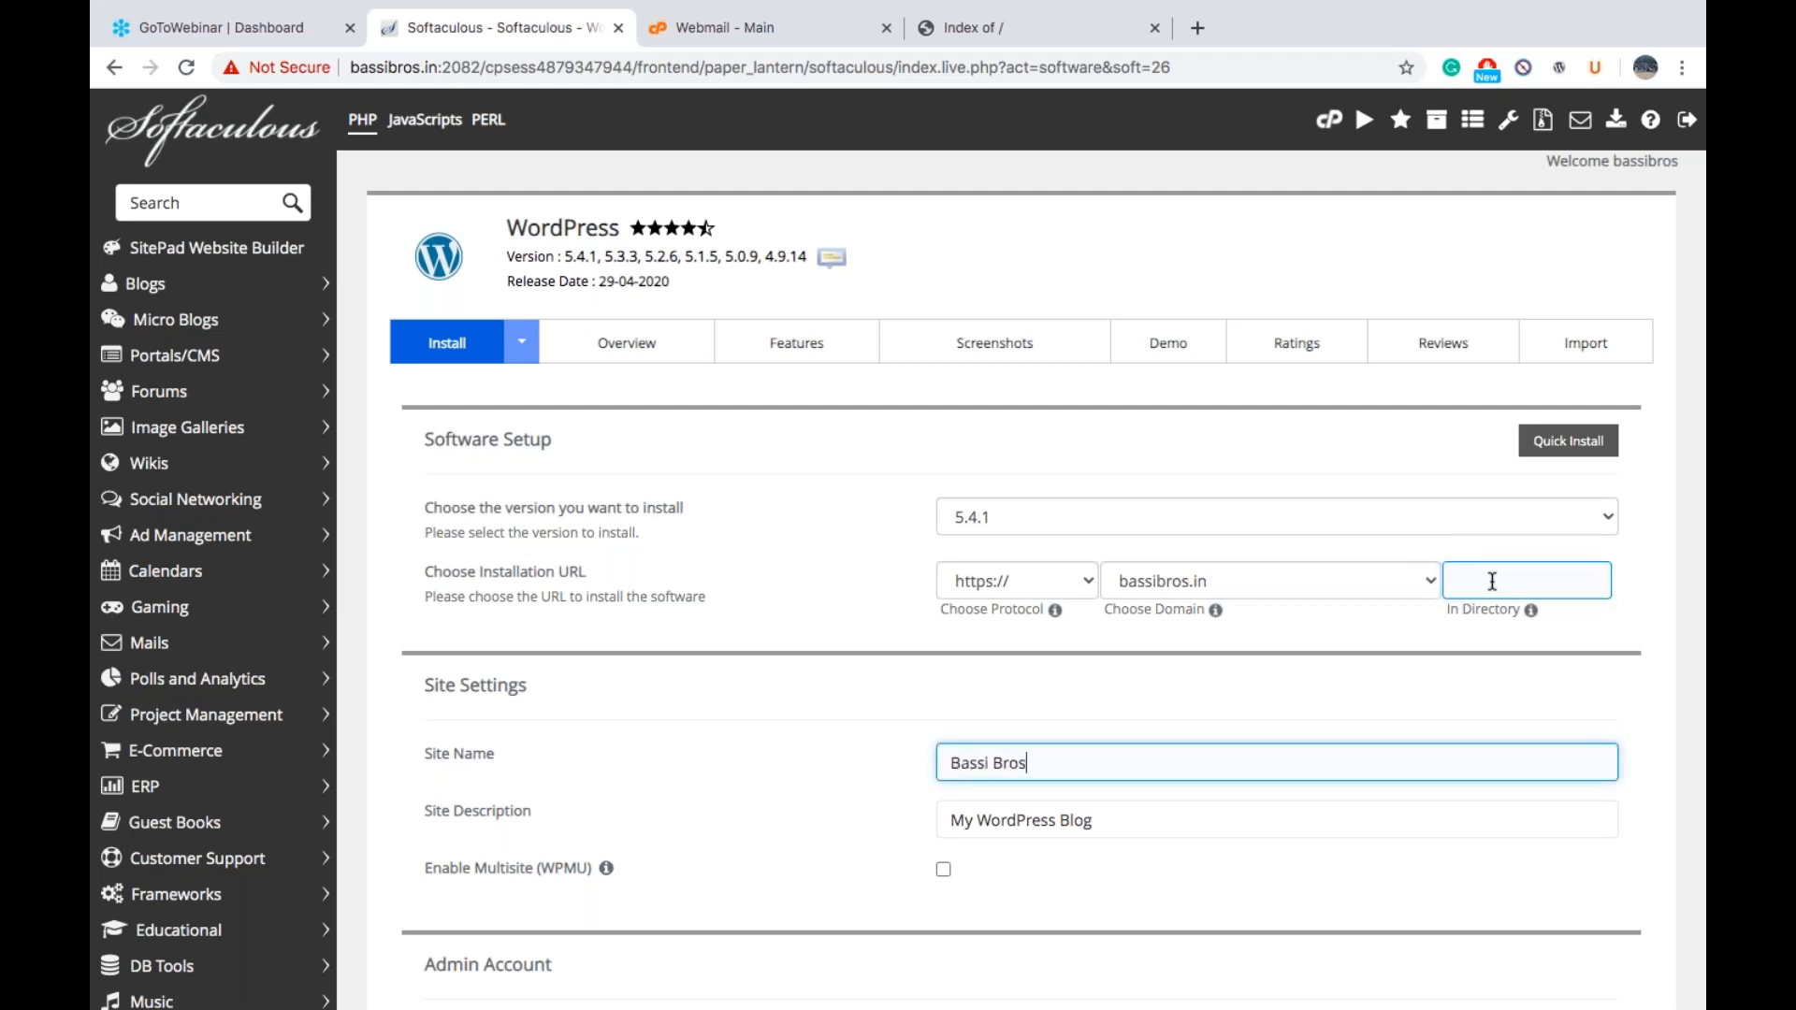
{"action": "key", "text": "Tab"}
{"action": "type", "text": "Deso"}
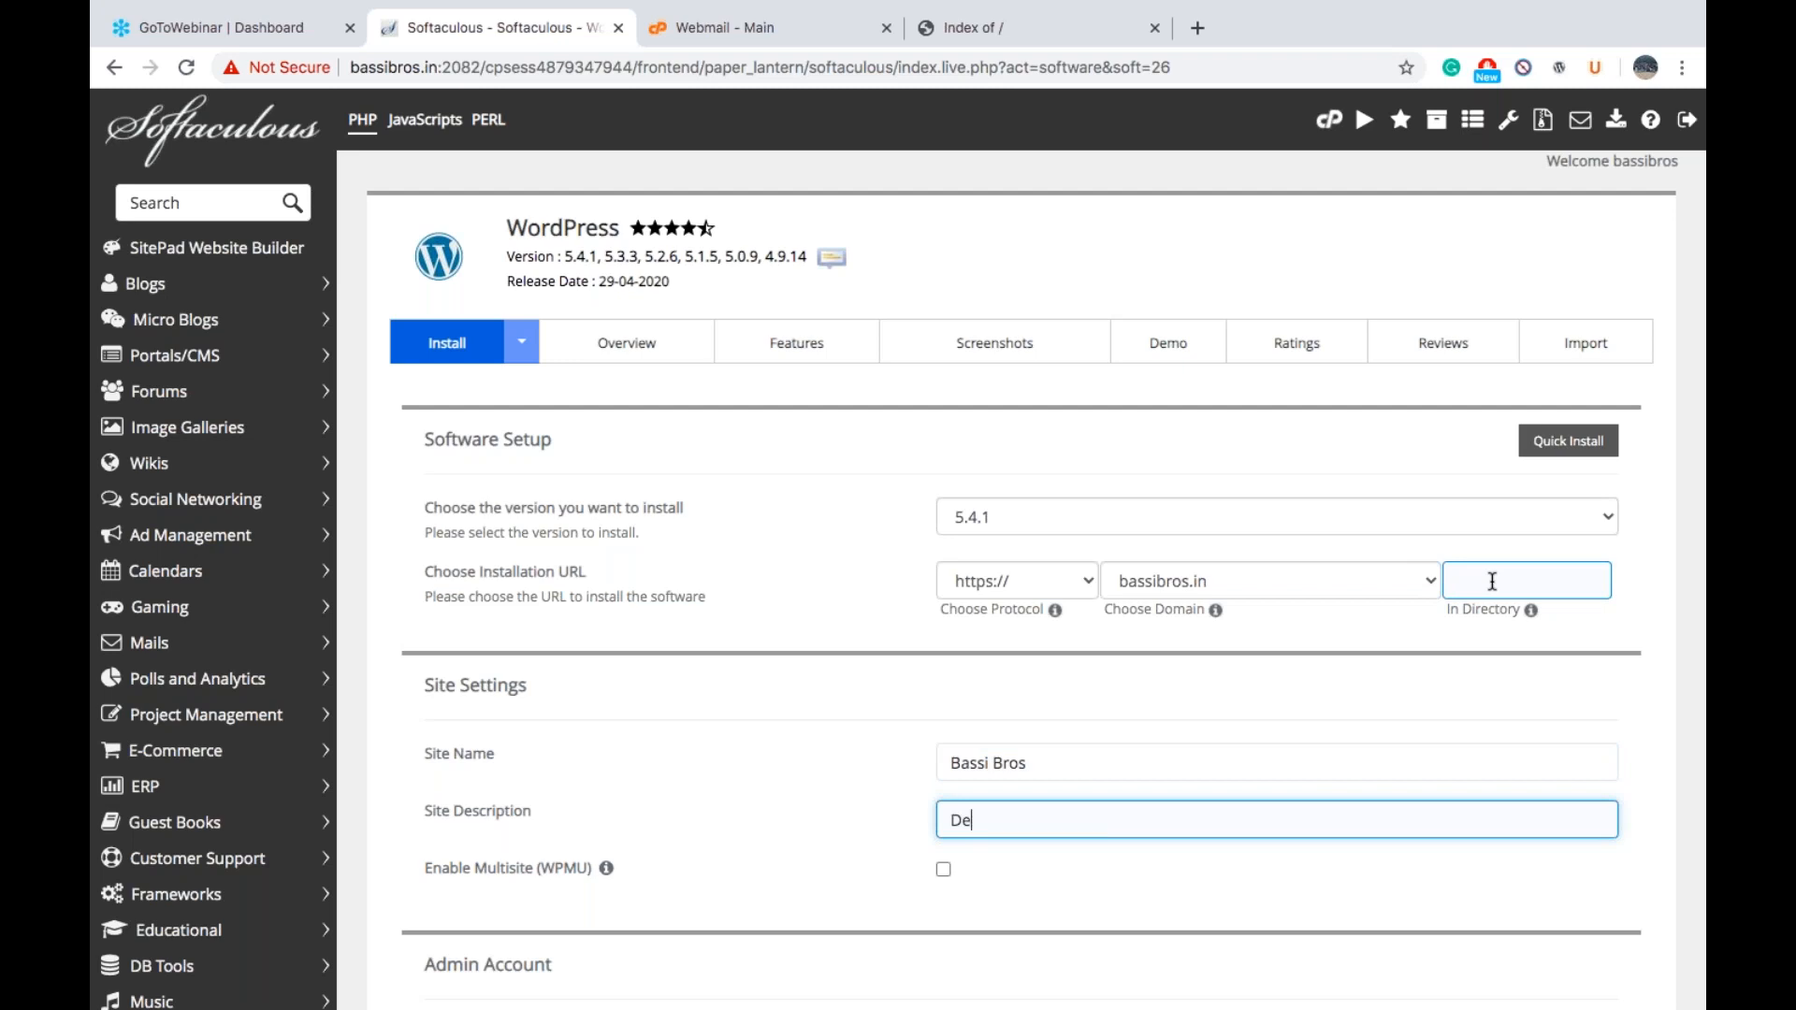
{"action": "key", "text": "BackSpace"}
{"action": "type", "text": "ign the "}
{"action": "type", "text": "lifesty"}
{"action": "key", "text": "BackSpace"}
{"action": "key", "text": "BackSpace"}
{"action": "key", "text": "BackSpace"}
{"action": "key", "text": "BackSpace"}
{"action": "type", "text": "e You Want"}
{"action": "scroll", "coordinate": [1492, 581], "scroll_direction": "down", "scroll_amount": 3}
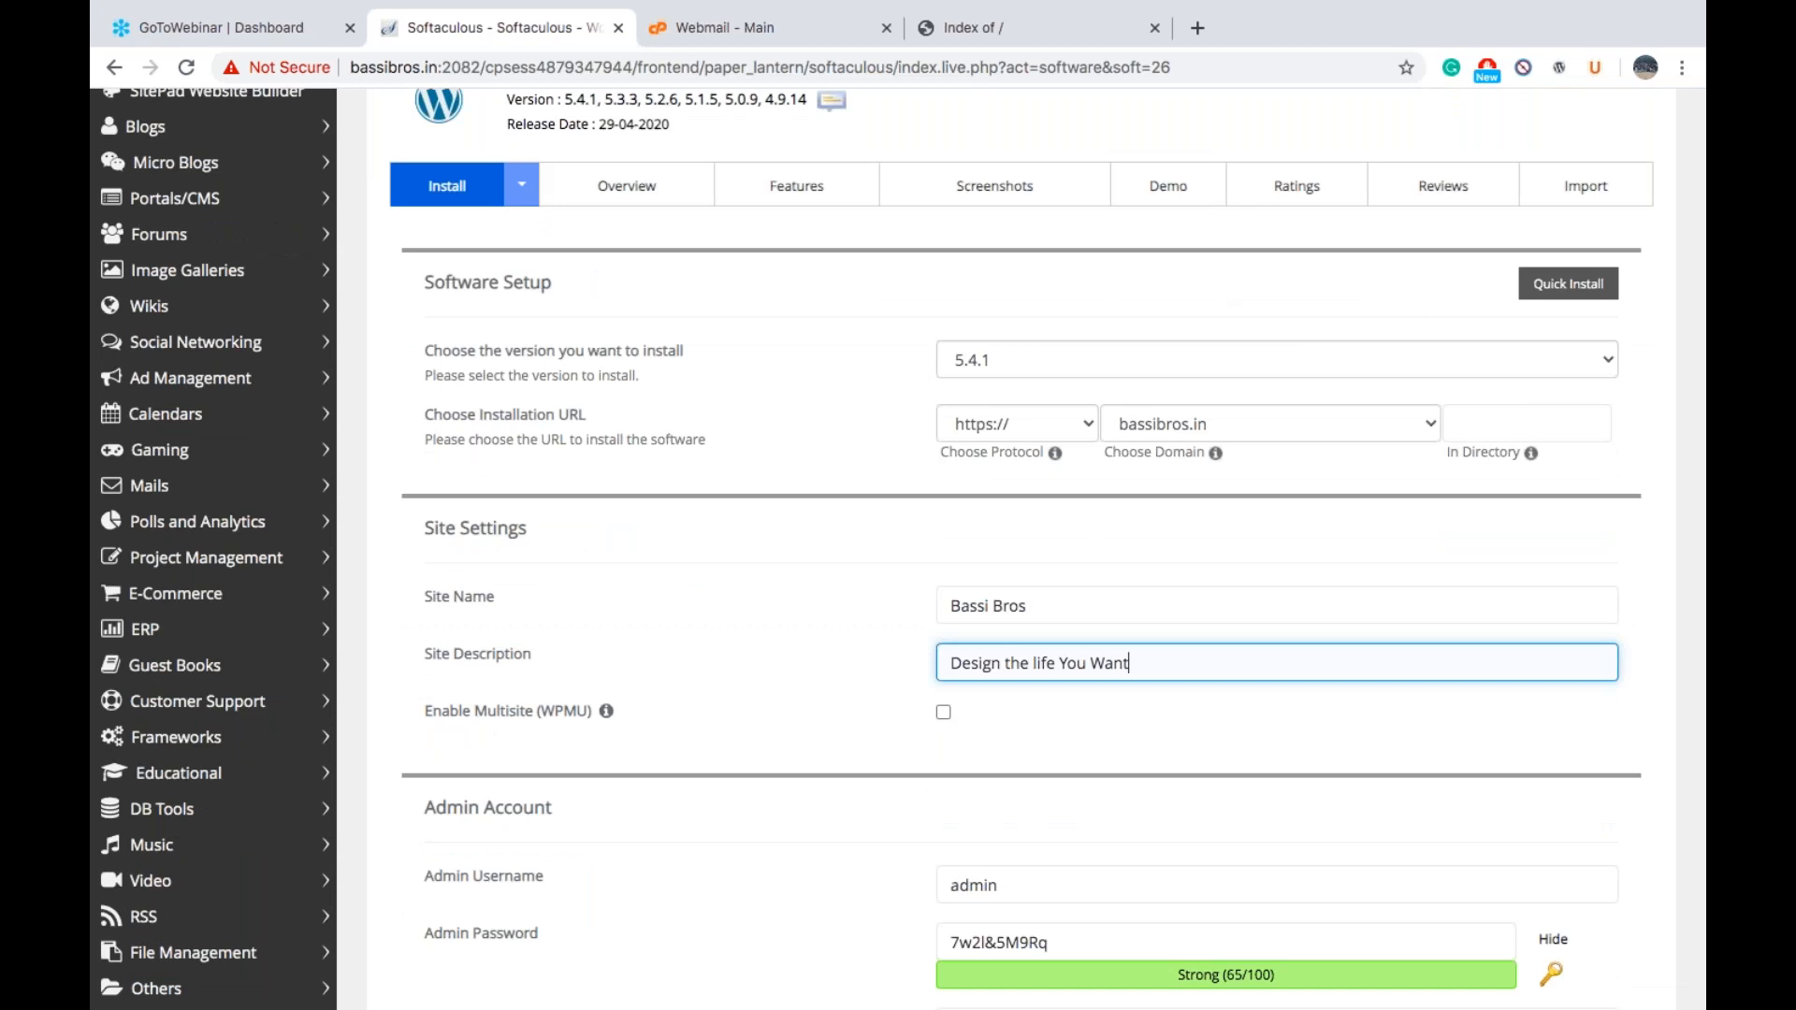
Replace the default admin username and password with custom credentials and run the WordPress install
{"action": "scroll", "coordinate": [1326, 675], "scroll_direction": "down", "scroll_amount": 4}
{"action": "double_click", "coordinate": [1327, 674]}
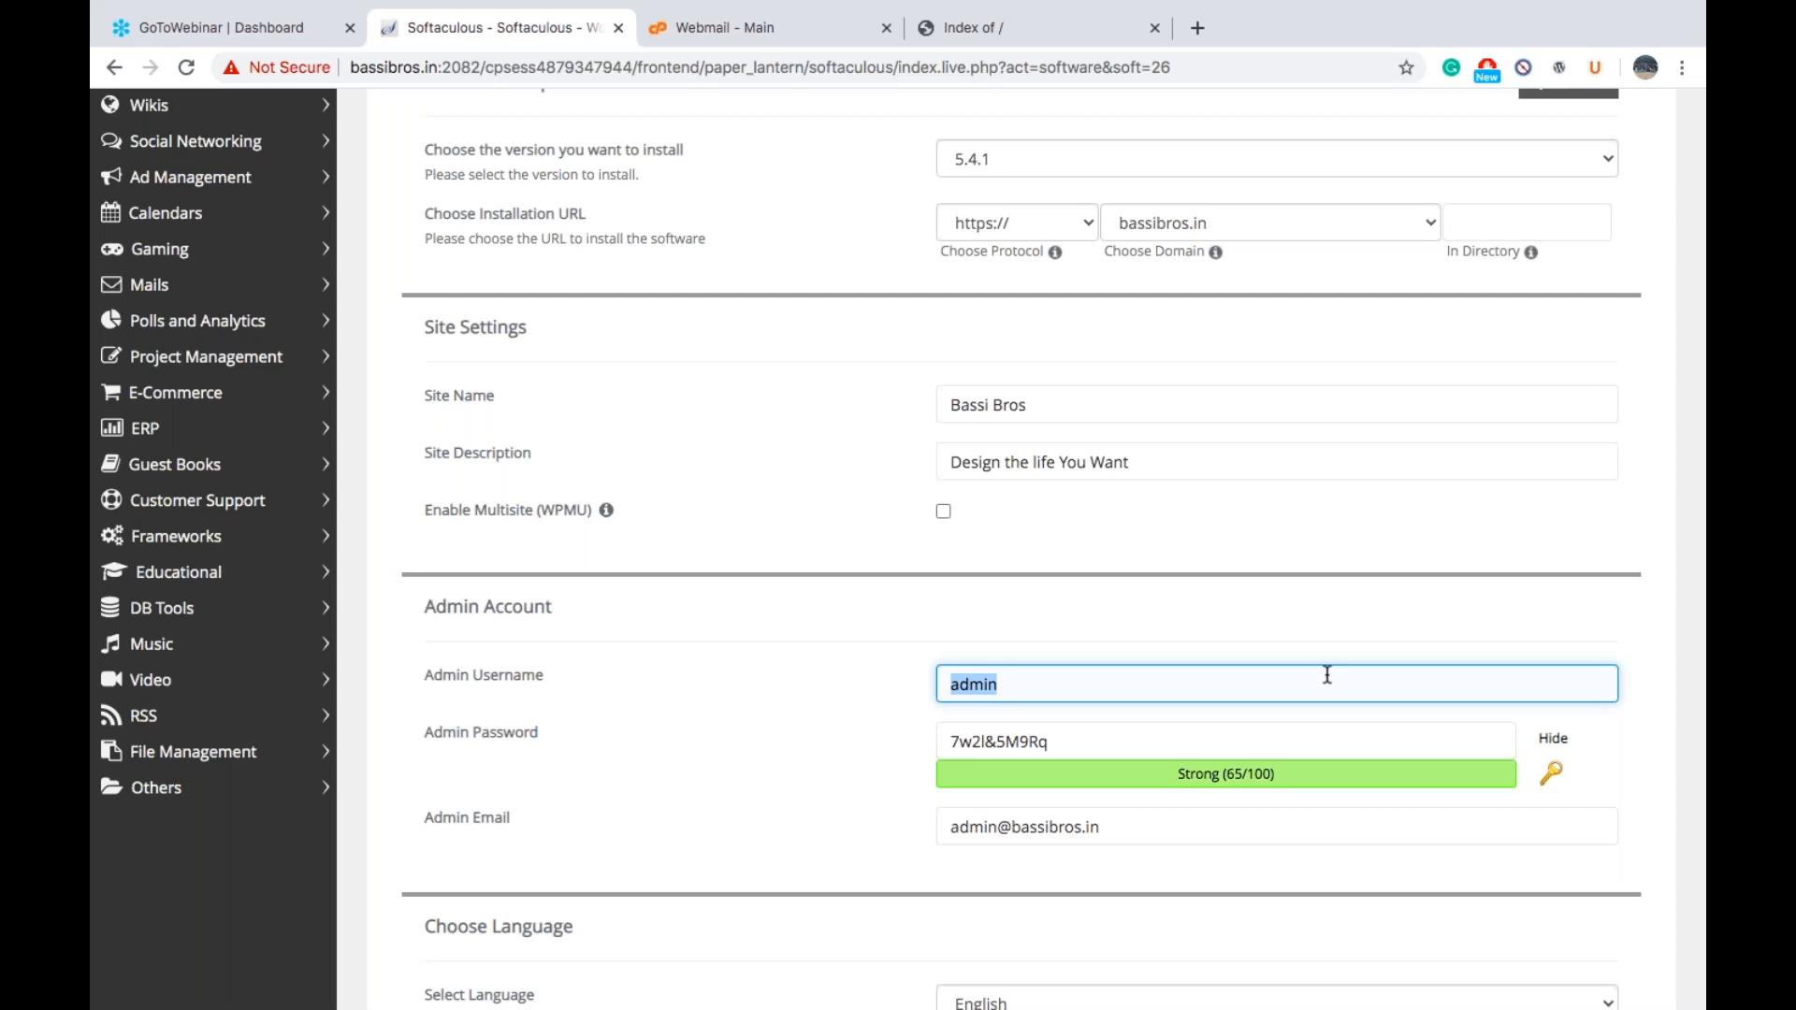
{"action": "key", "text": "BackSpace"}
{"action": "key", "text": "Tab"}
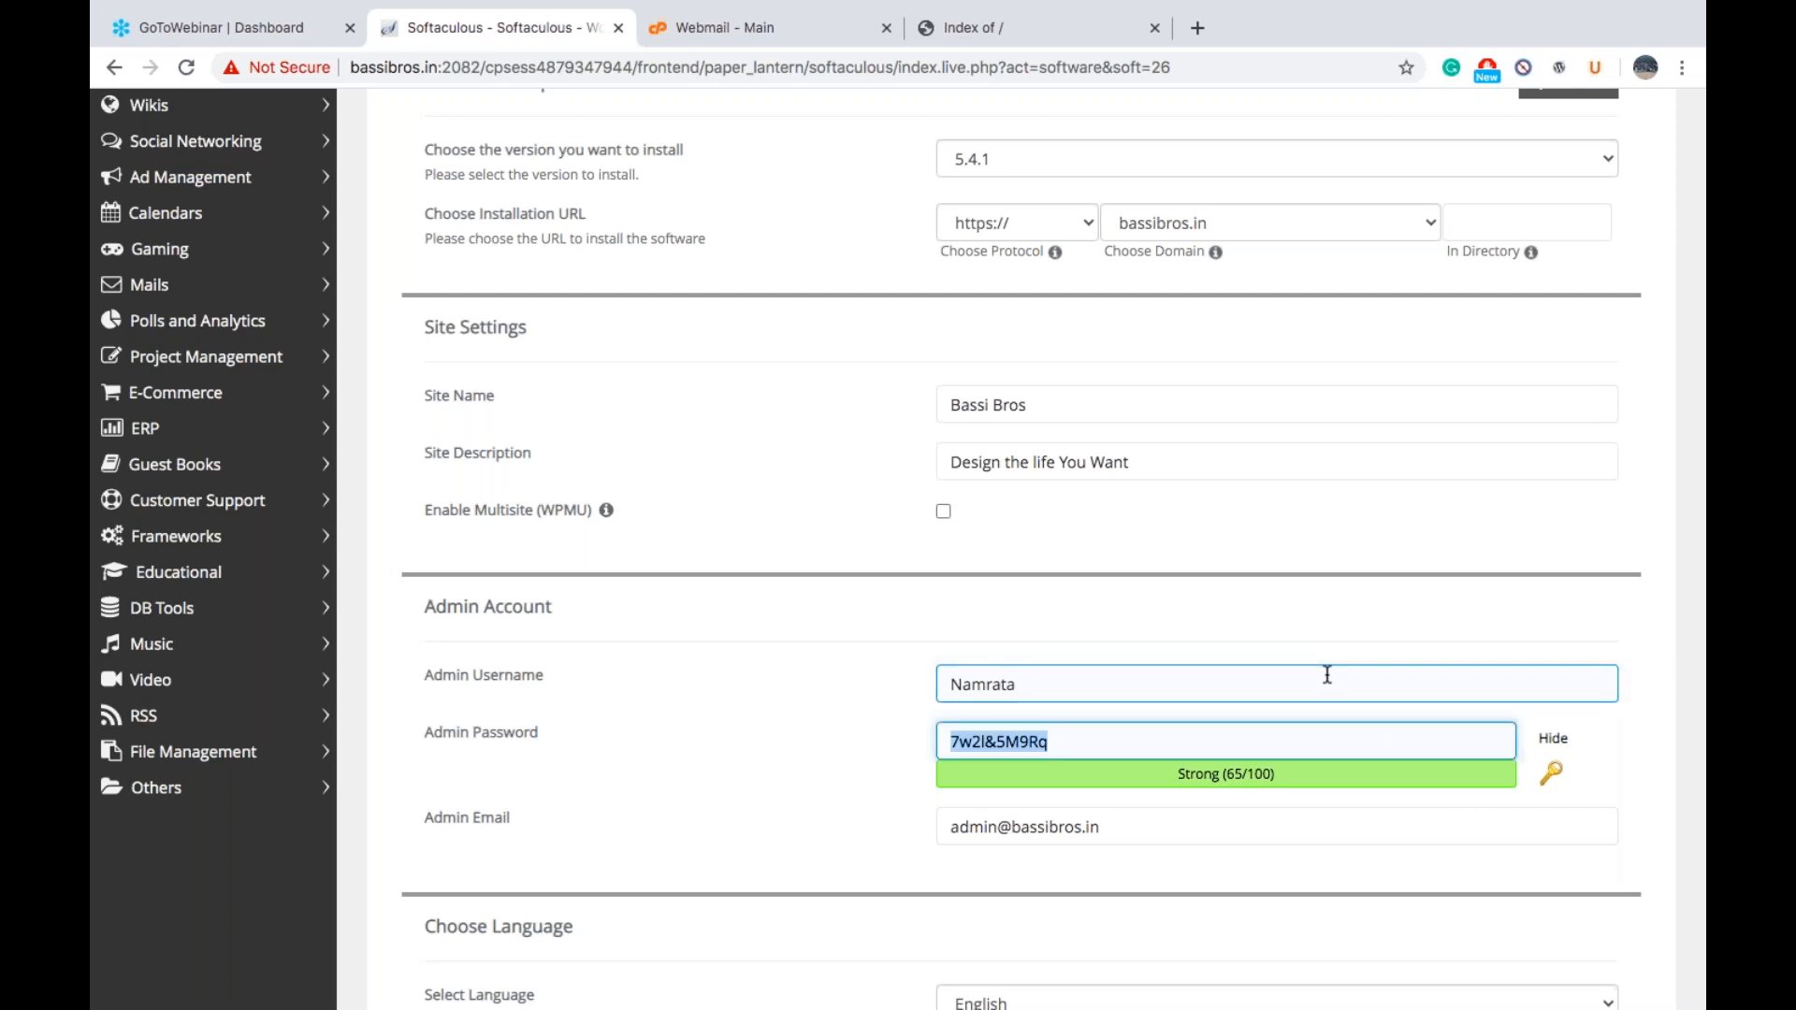
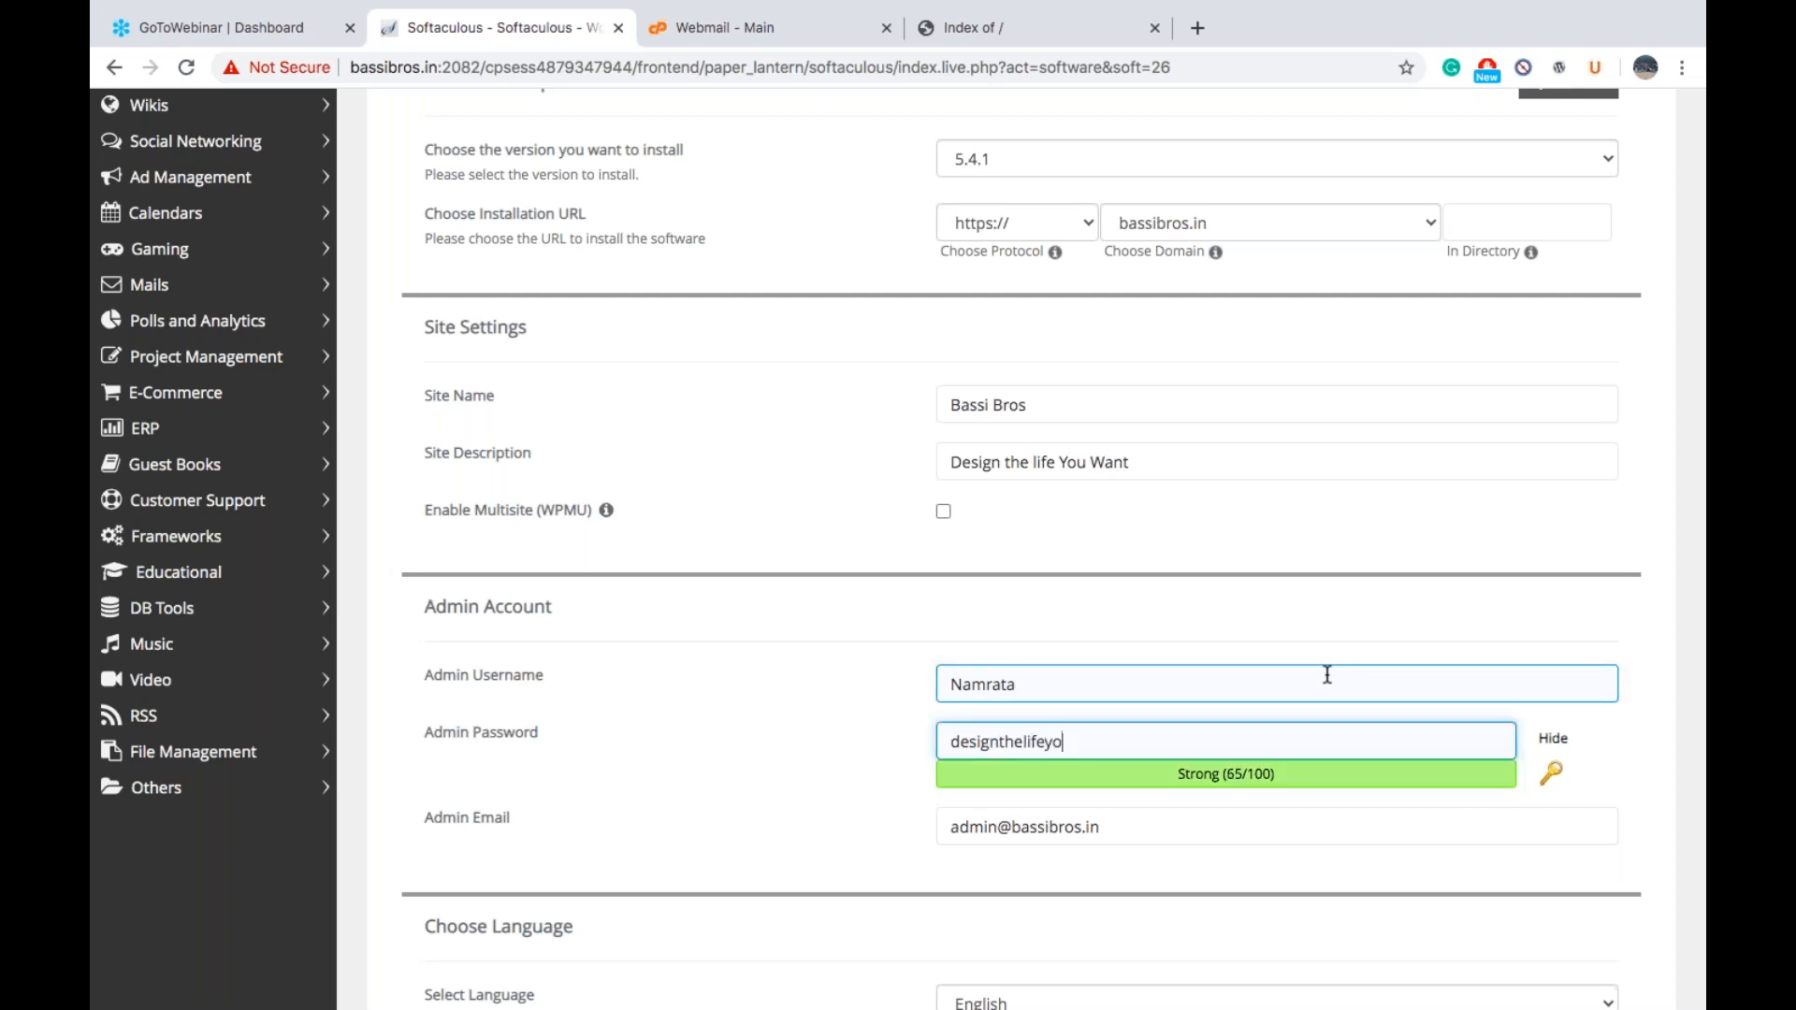
{"action": "scroll", "coordinate": [1327, 674], "scroll_direction": "down", "scroll_amount": 3}
{"action": "scroll", "coordinate": [966, 914], "scroll_direction": "down", "scroll_amount": 4}
{"action": "left_click", "coordinate": [1039, 741]}
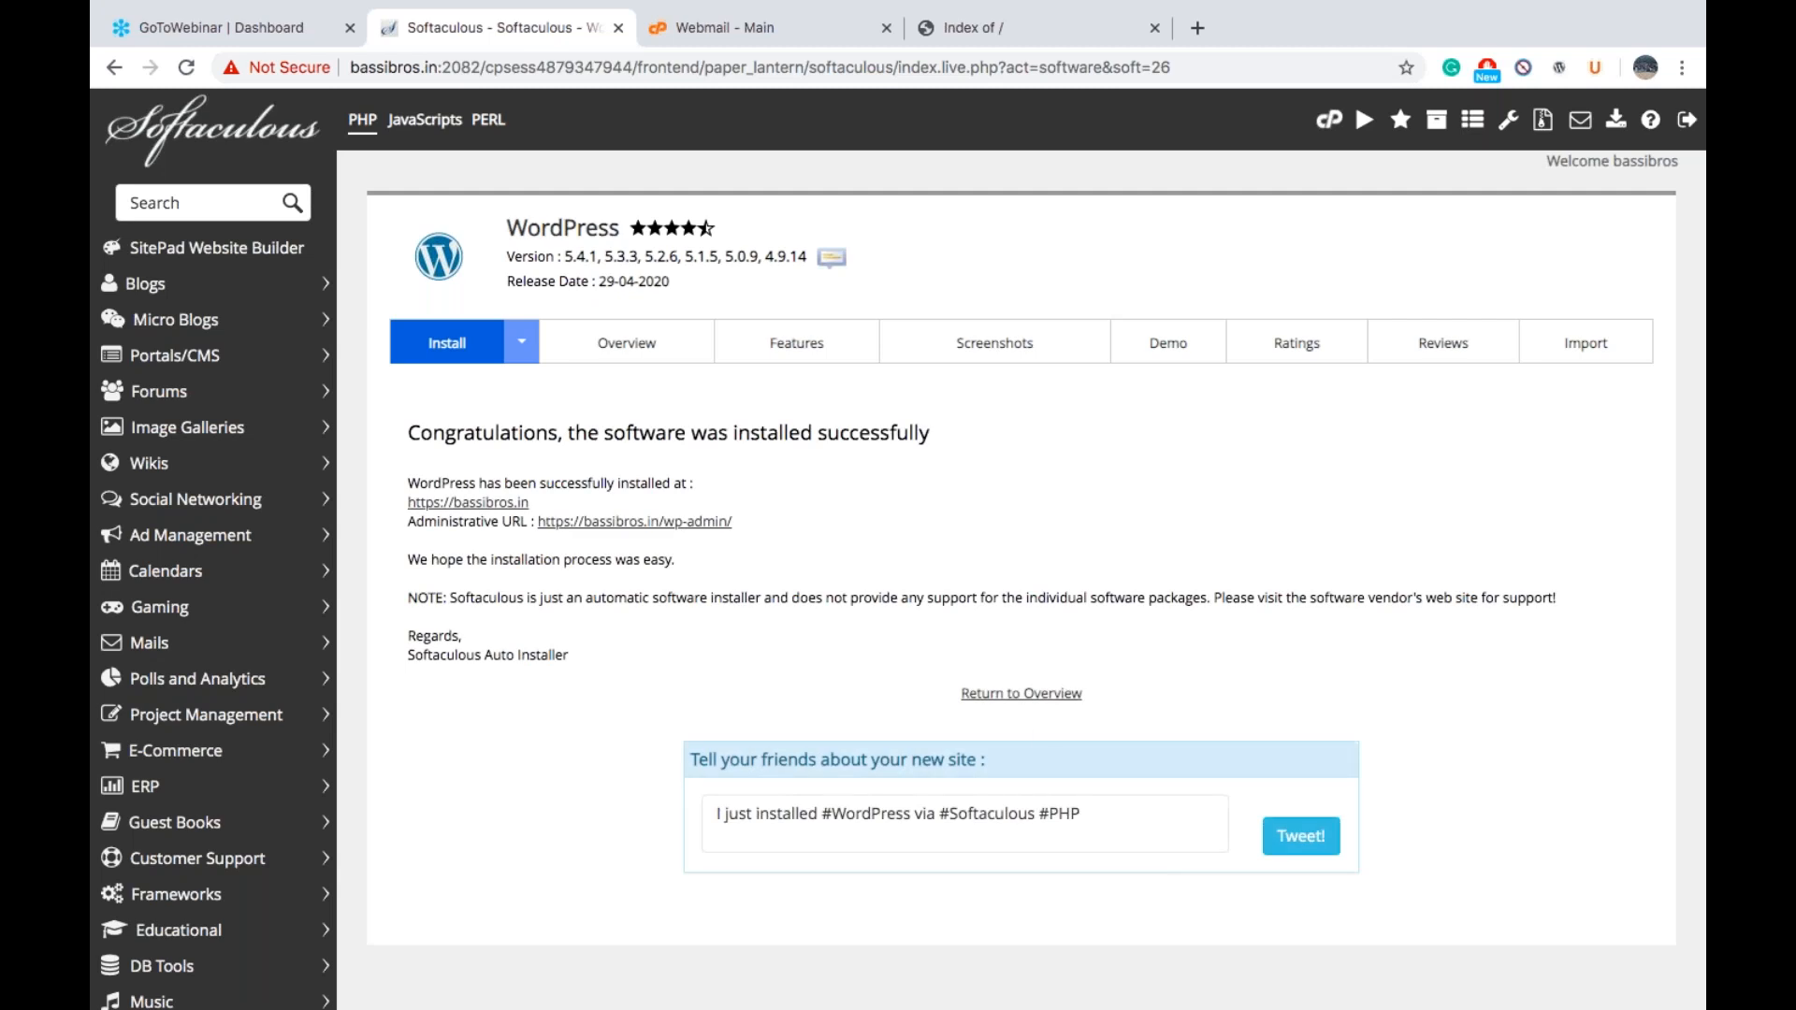
Reload the bassibros.in tab to see the Bassi Bros site's Hello world post, then return to Softaculous
{"action": "left_click", "coordinate": [1075, 28]}
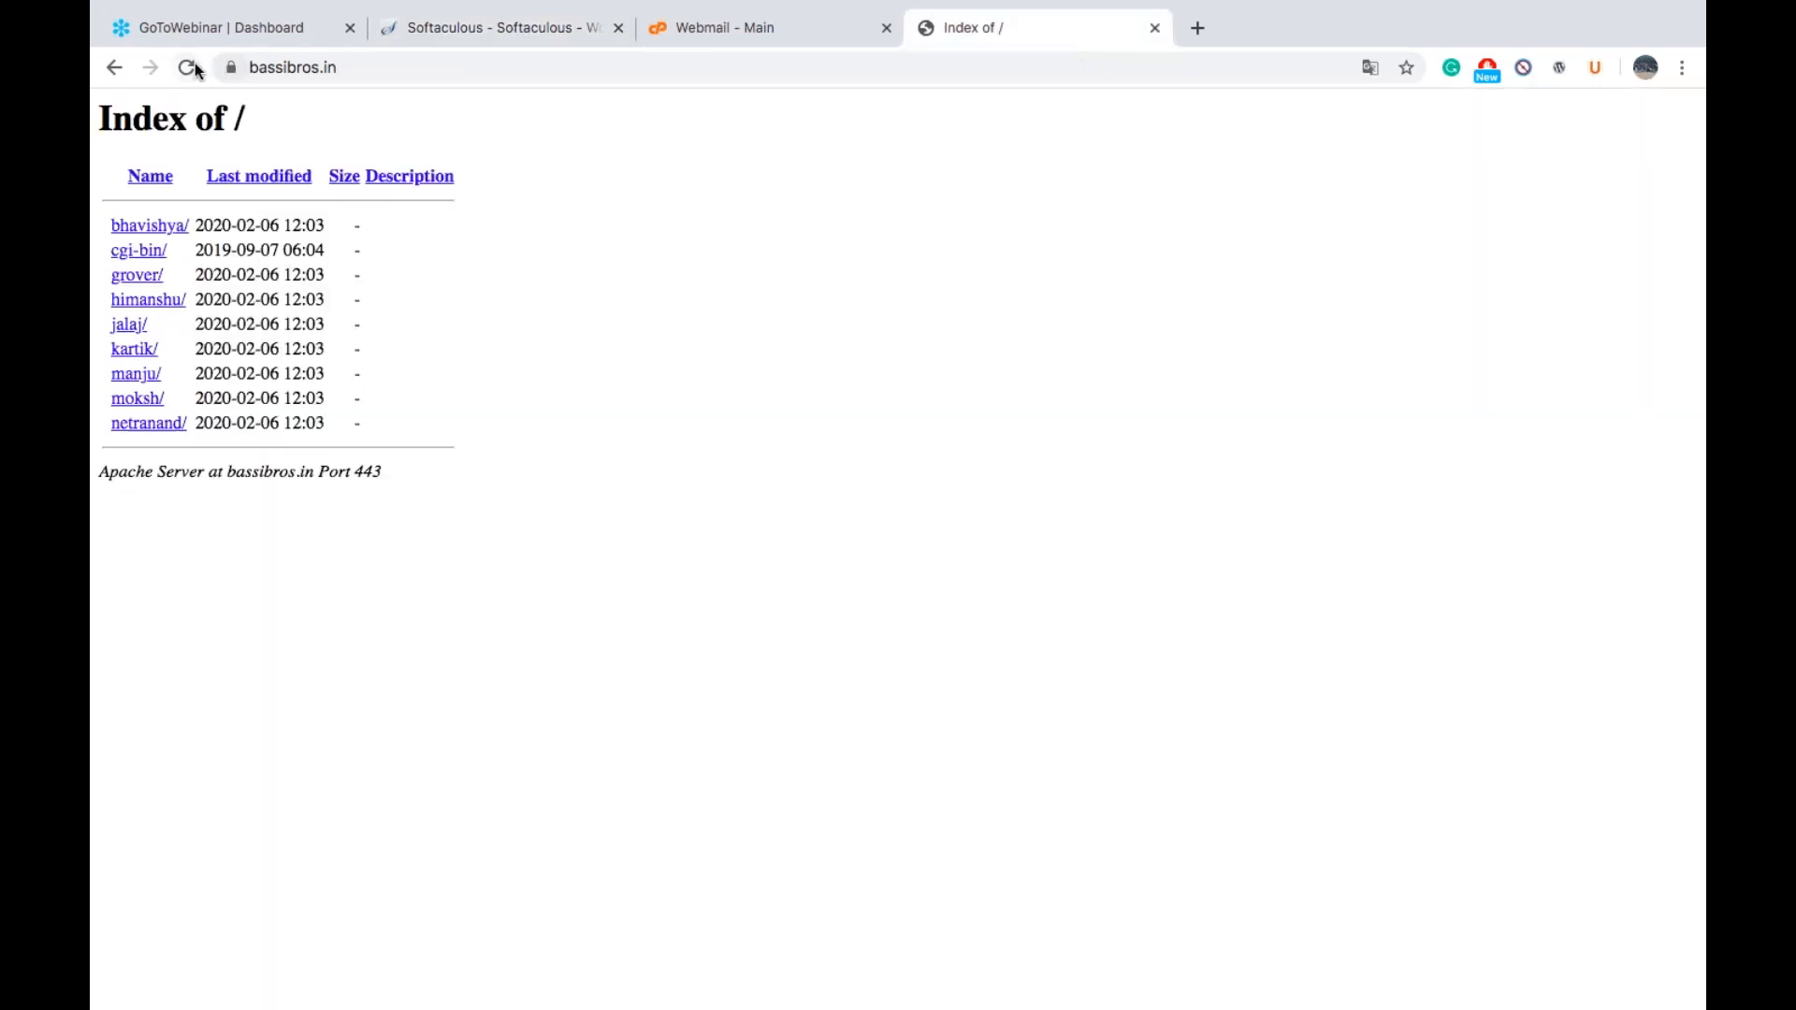
{"action": "left_click", "coordinate": [195, 65]}
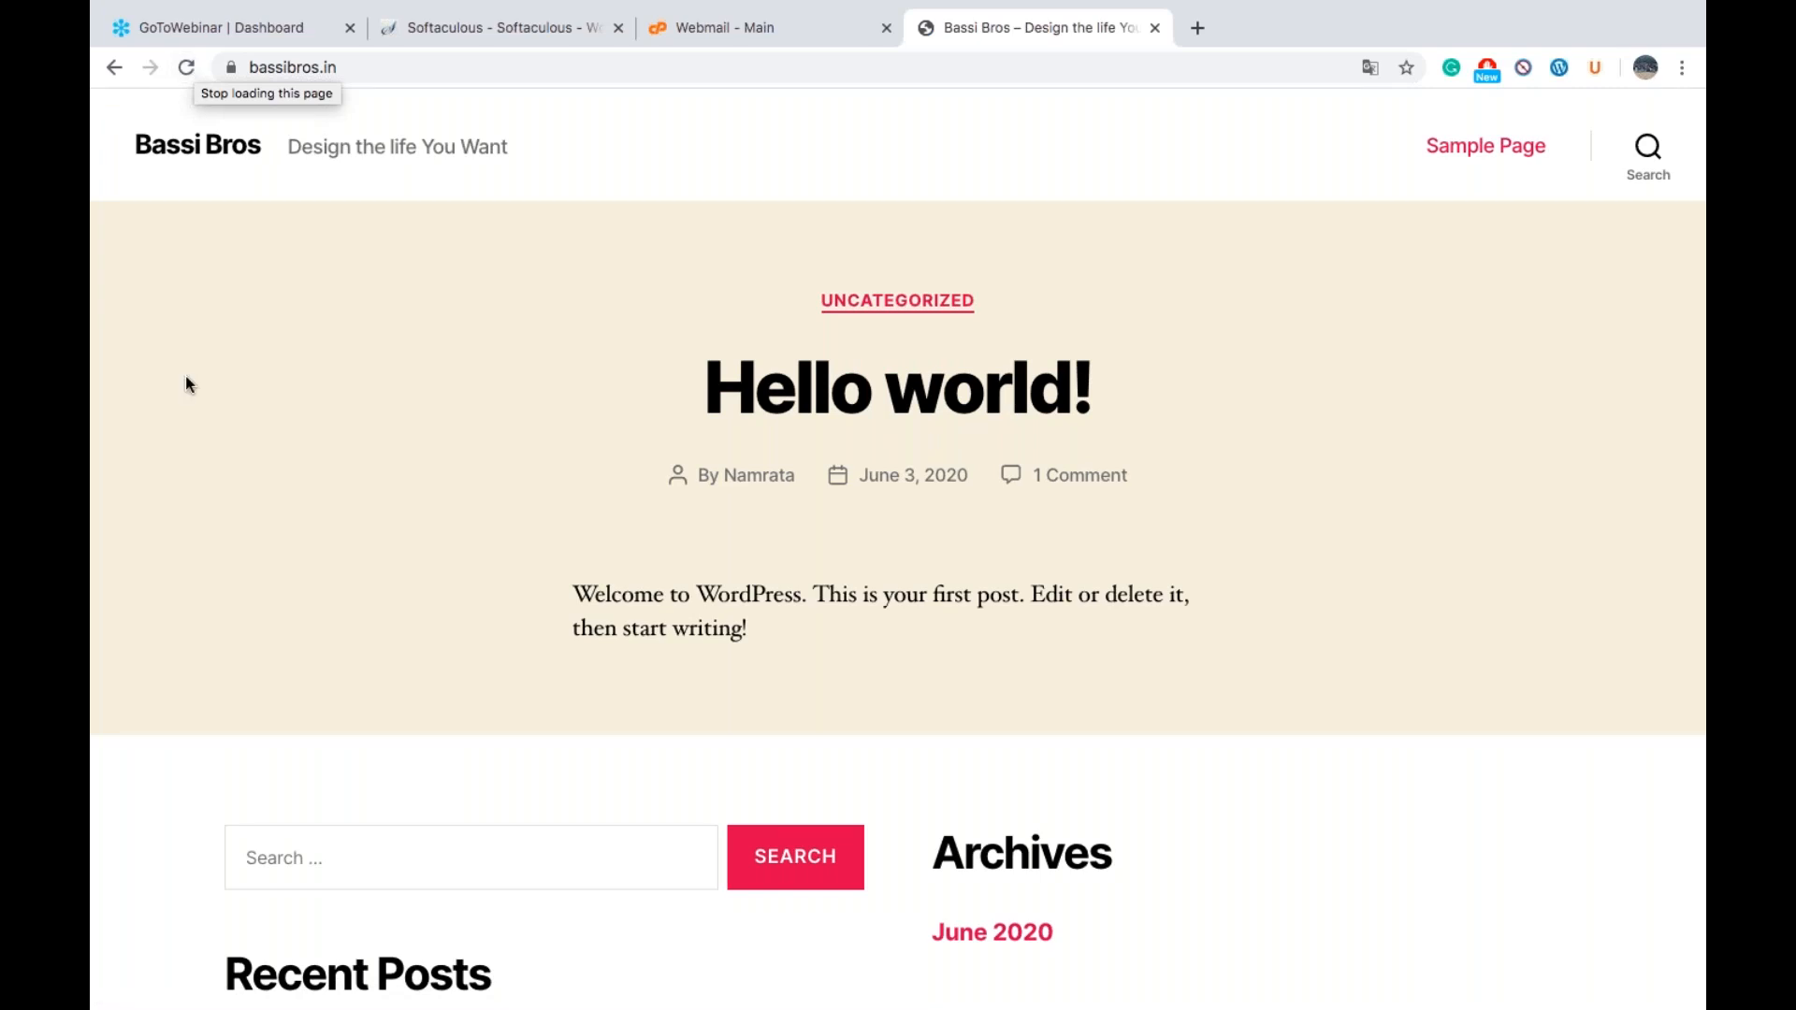
{"action": "scroll", "coordinate": [187, 384], "scroll_direction": "down", "scroll_amount": 6}
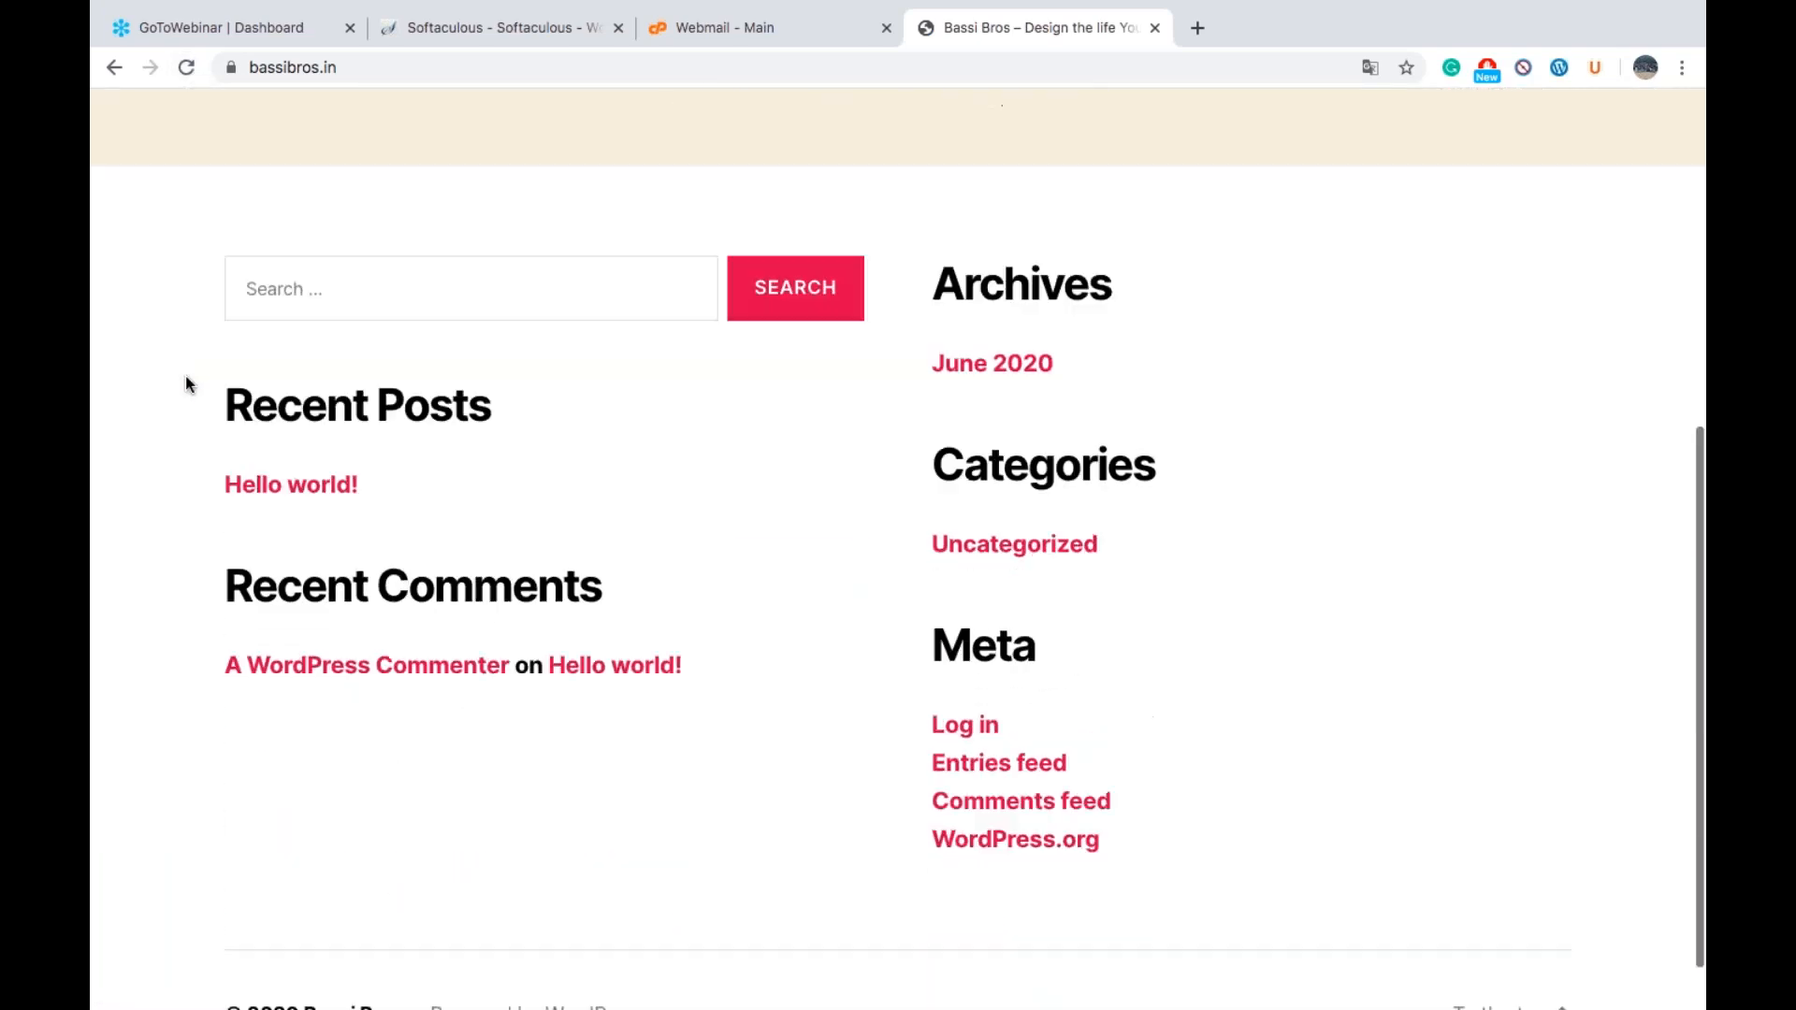
{"action": "scroll", "coordinate": [185, 383], "scroll_direction": "up", "scroll_amount": 6}
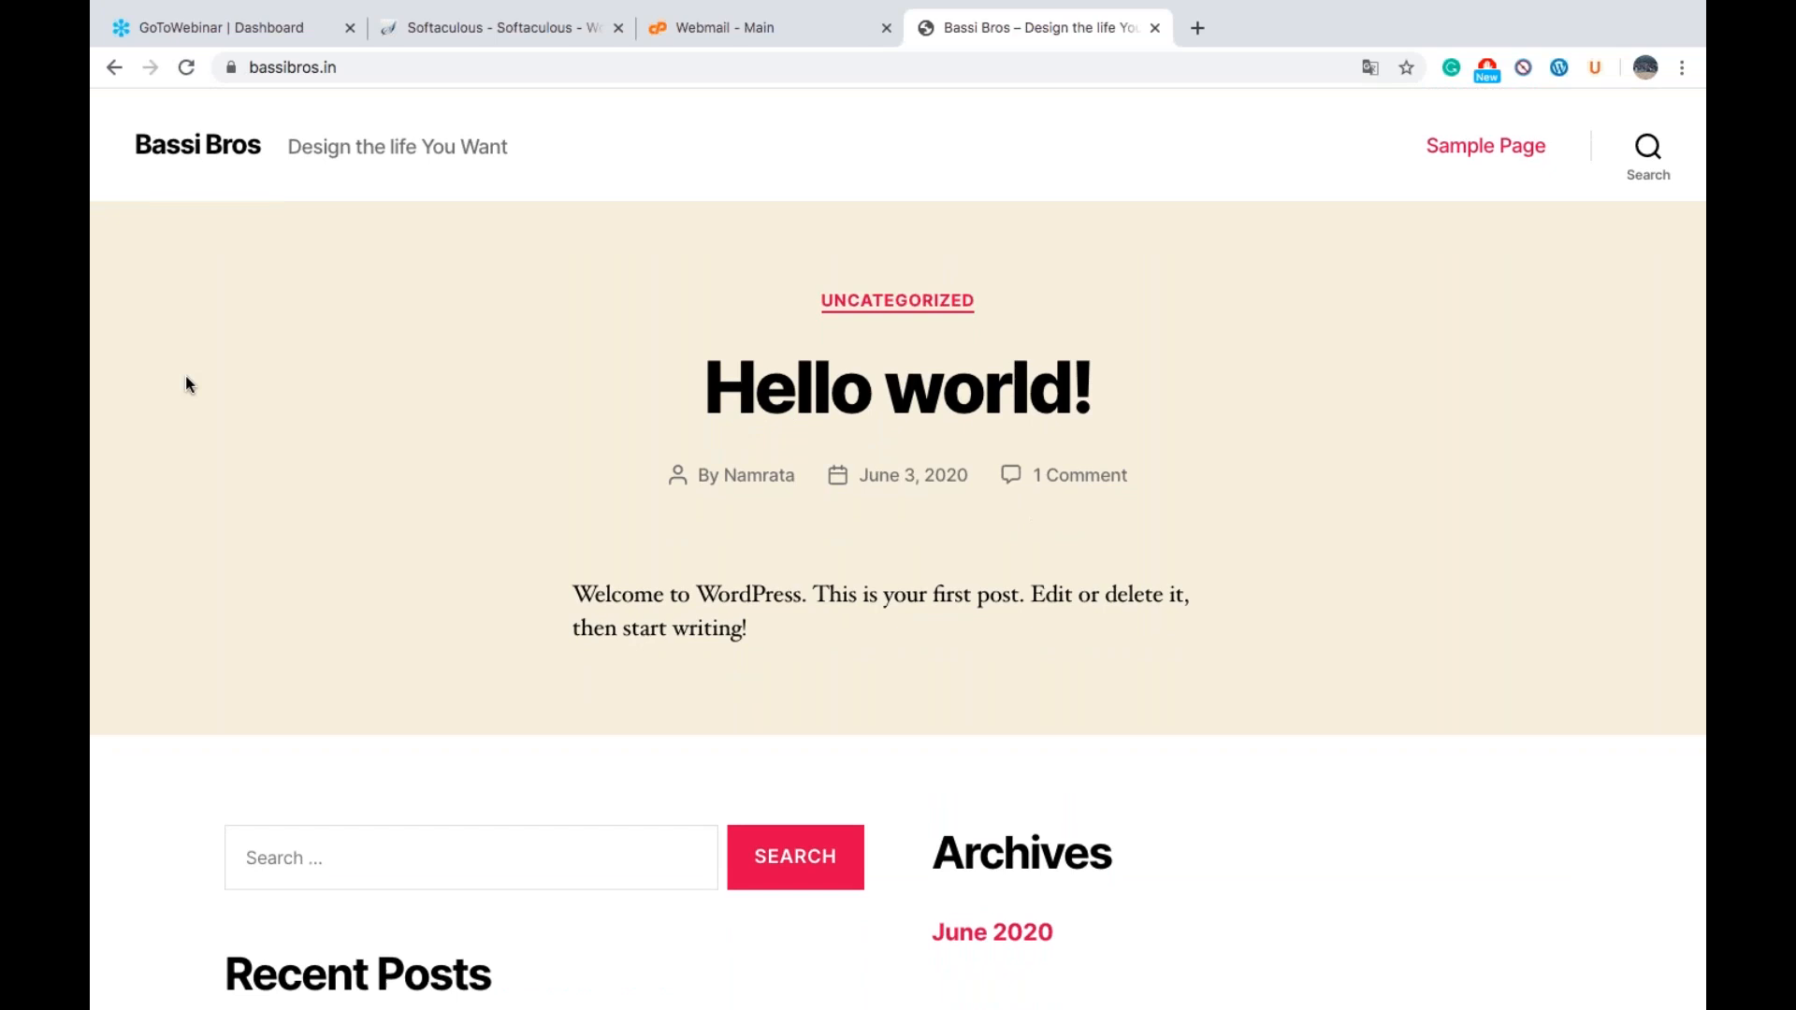
{"action": "left_click", "coordinate": [483, 28]}
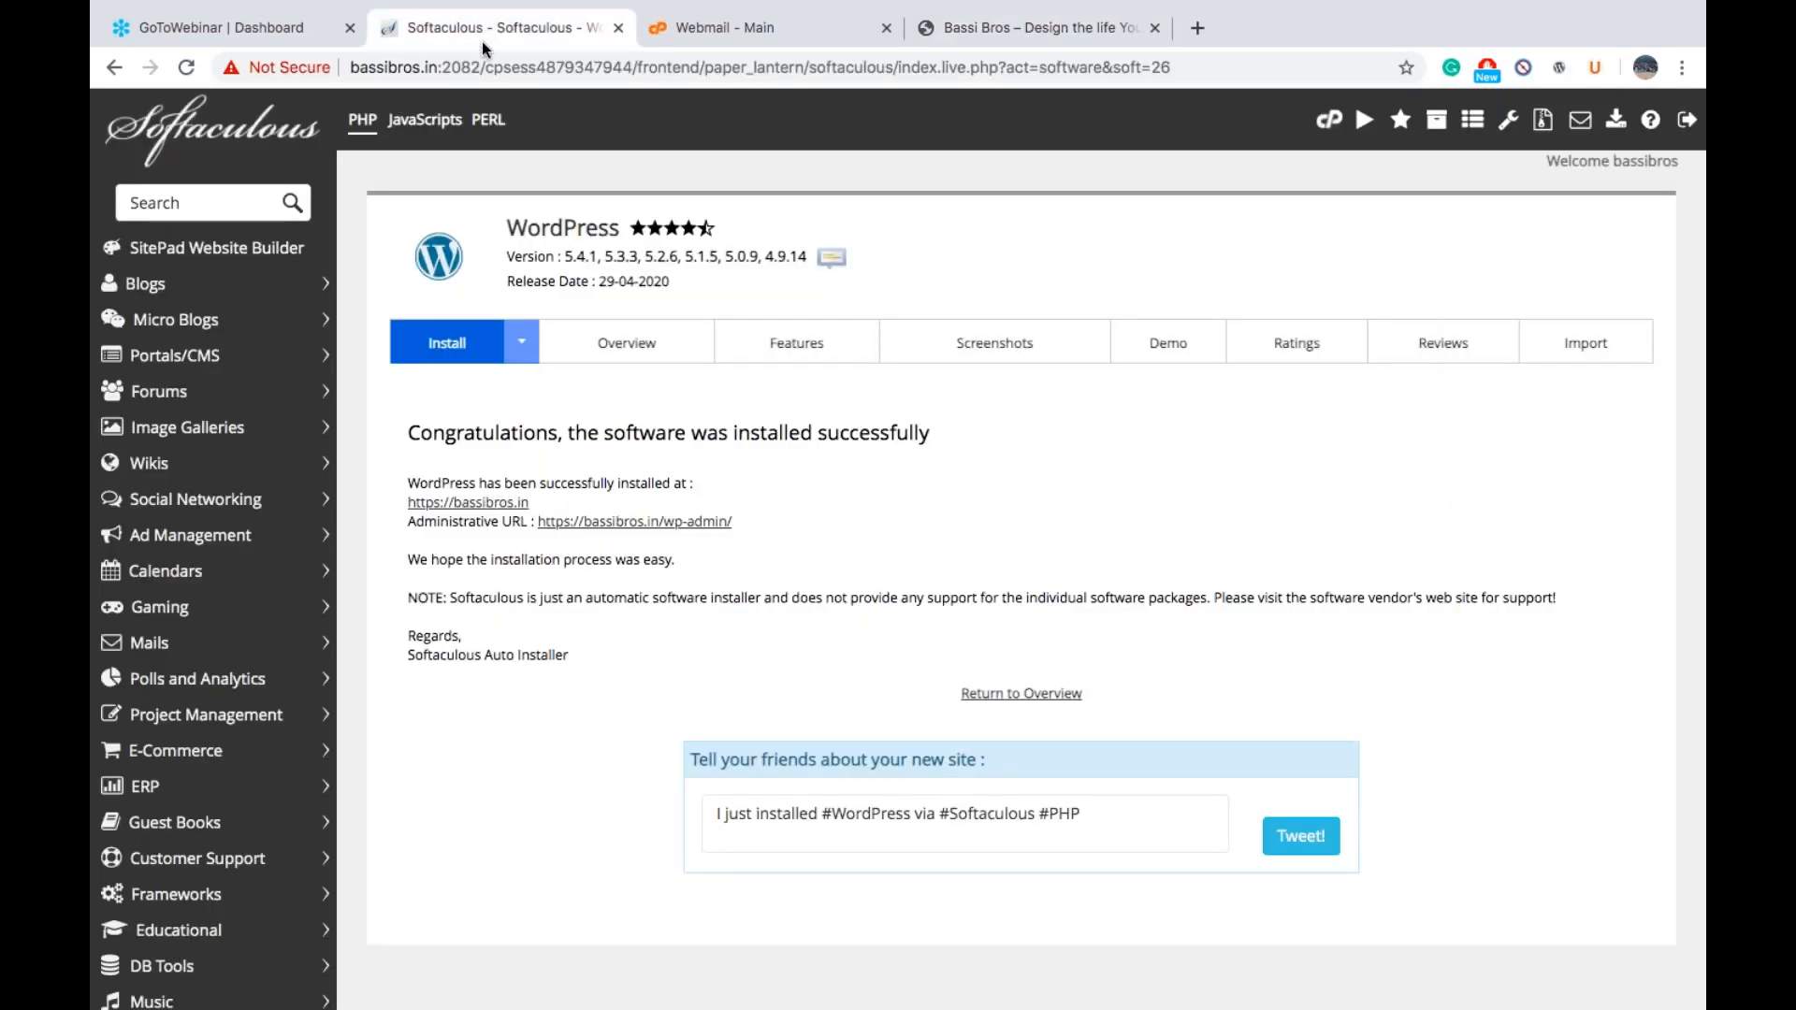
From the admin area, create a new post via + New > Post and dismiss the welcome guide
{"action": "left_click", "coordinate": [577, 524]}
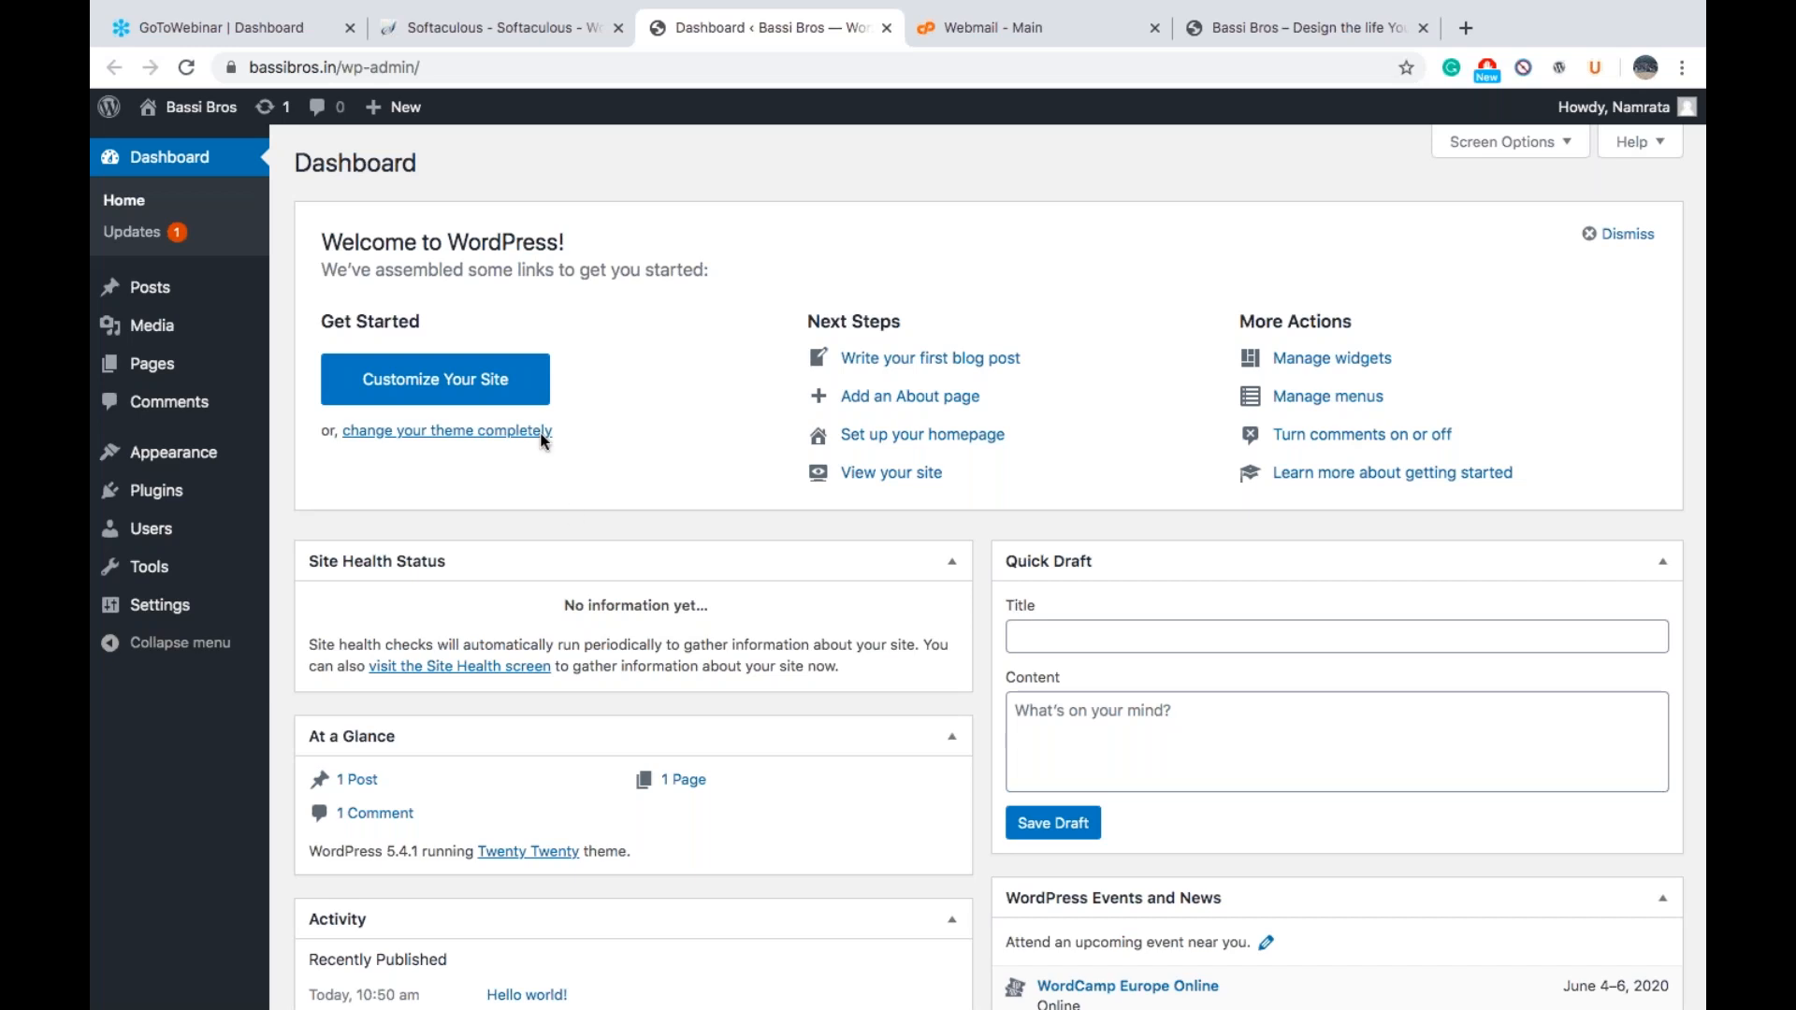
{"action": "mouse_move", "coordinate": [393, 114]}
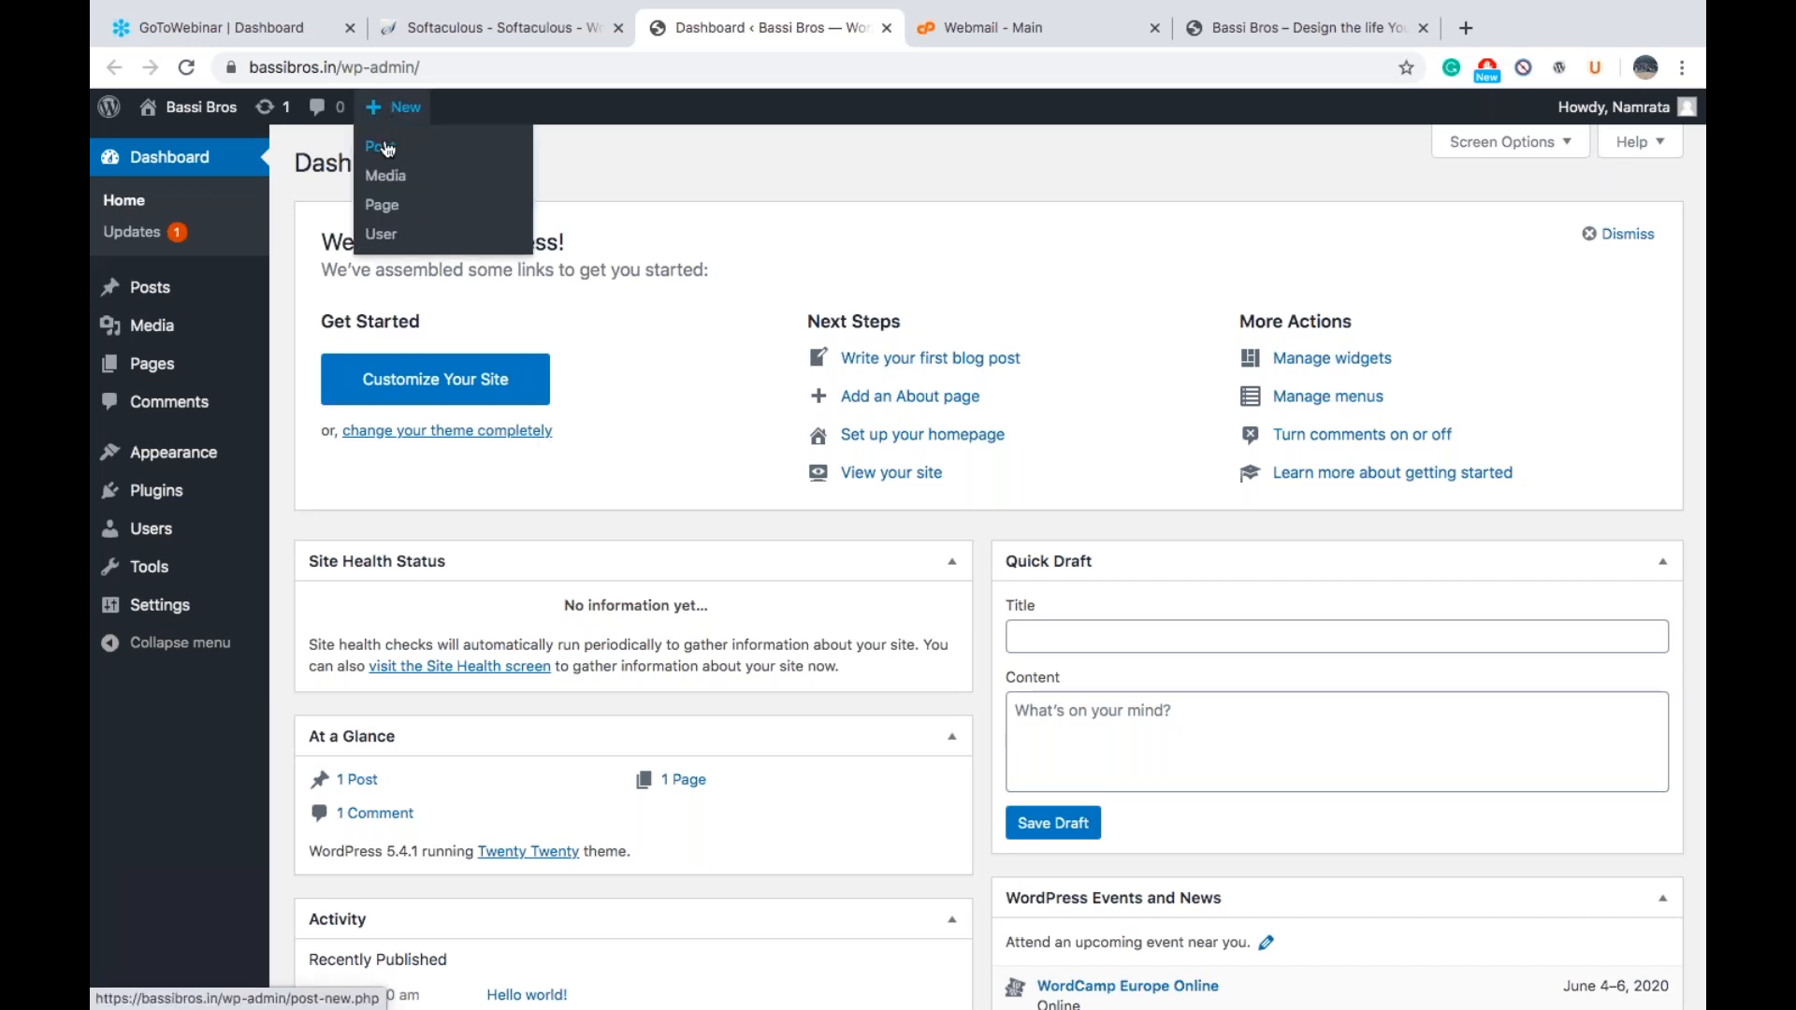
{"action": "left_click", "coordinate": [385, 156]}
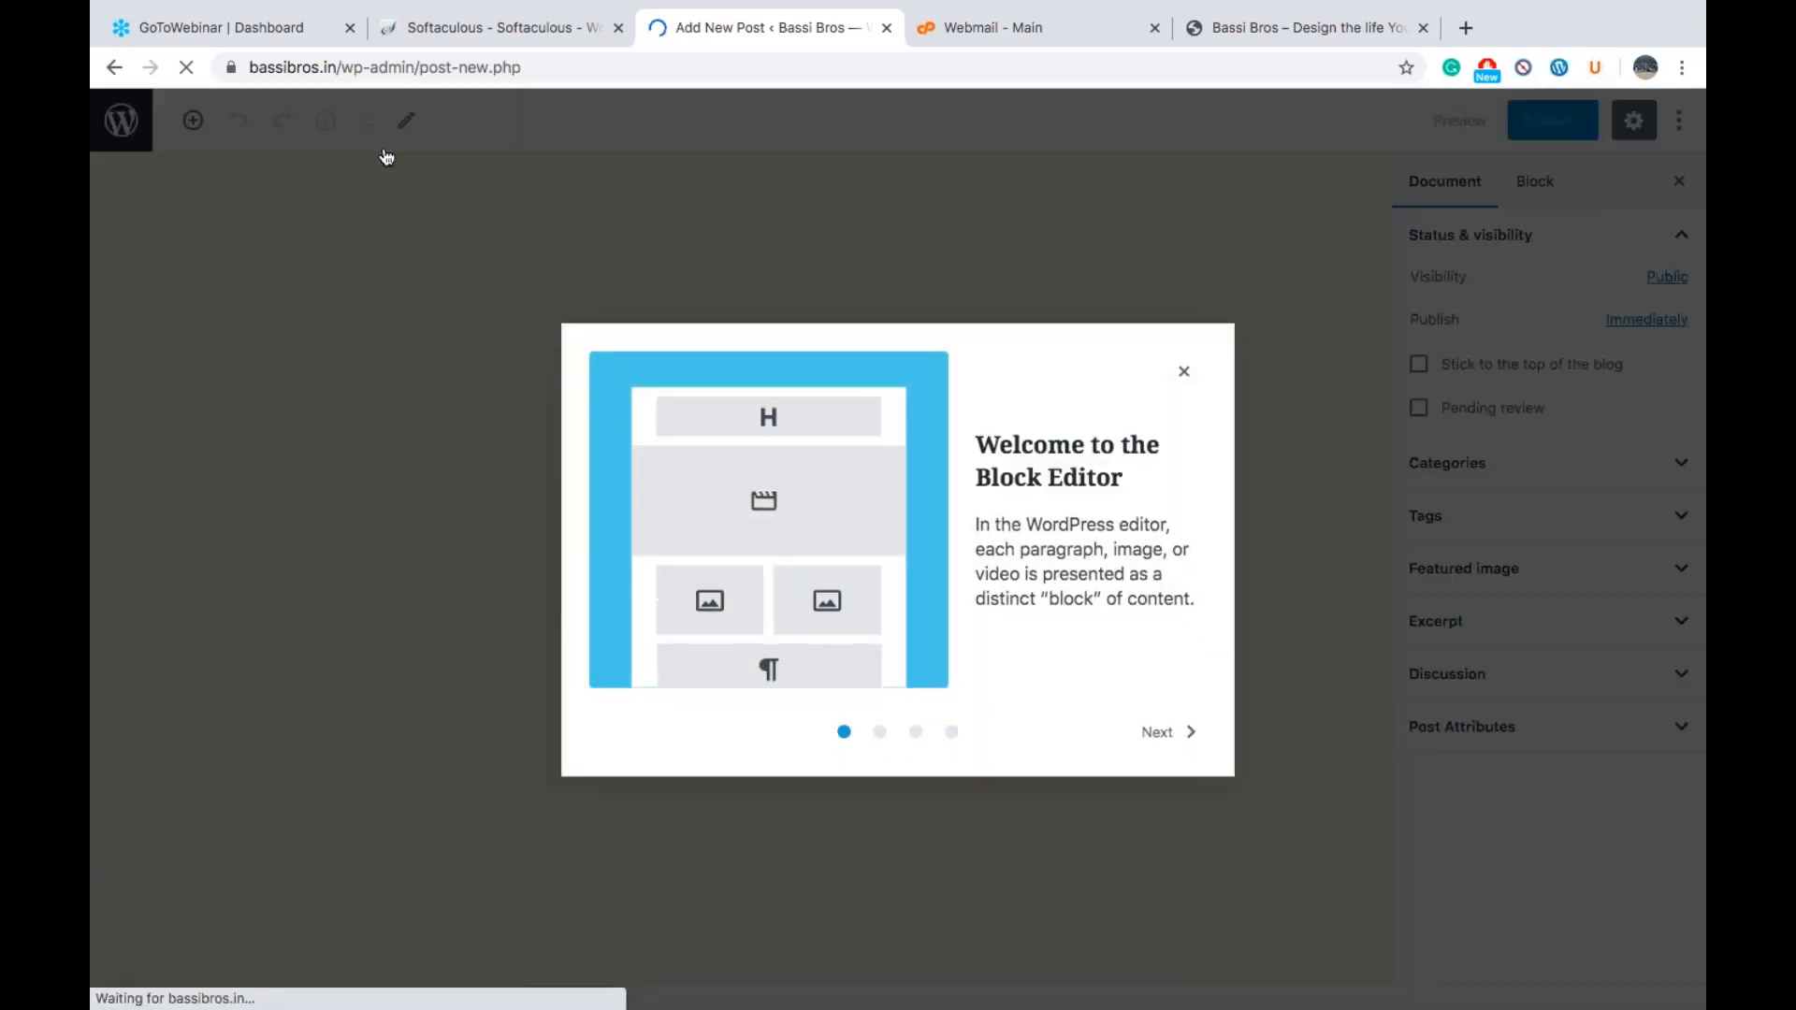
{"action": "left_click", "coordinate": [1184, 371]}
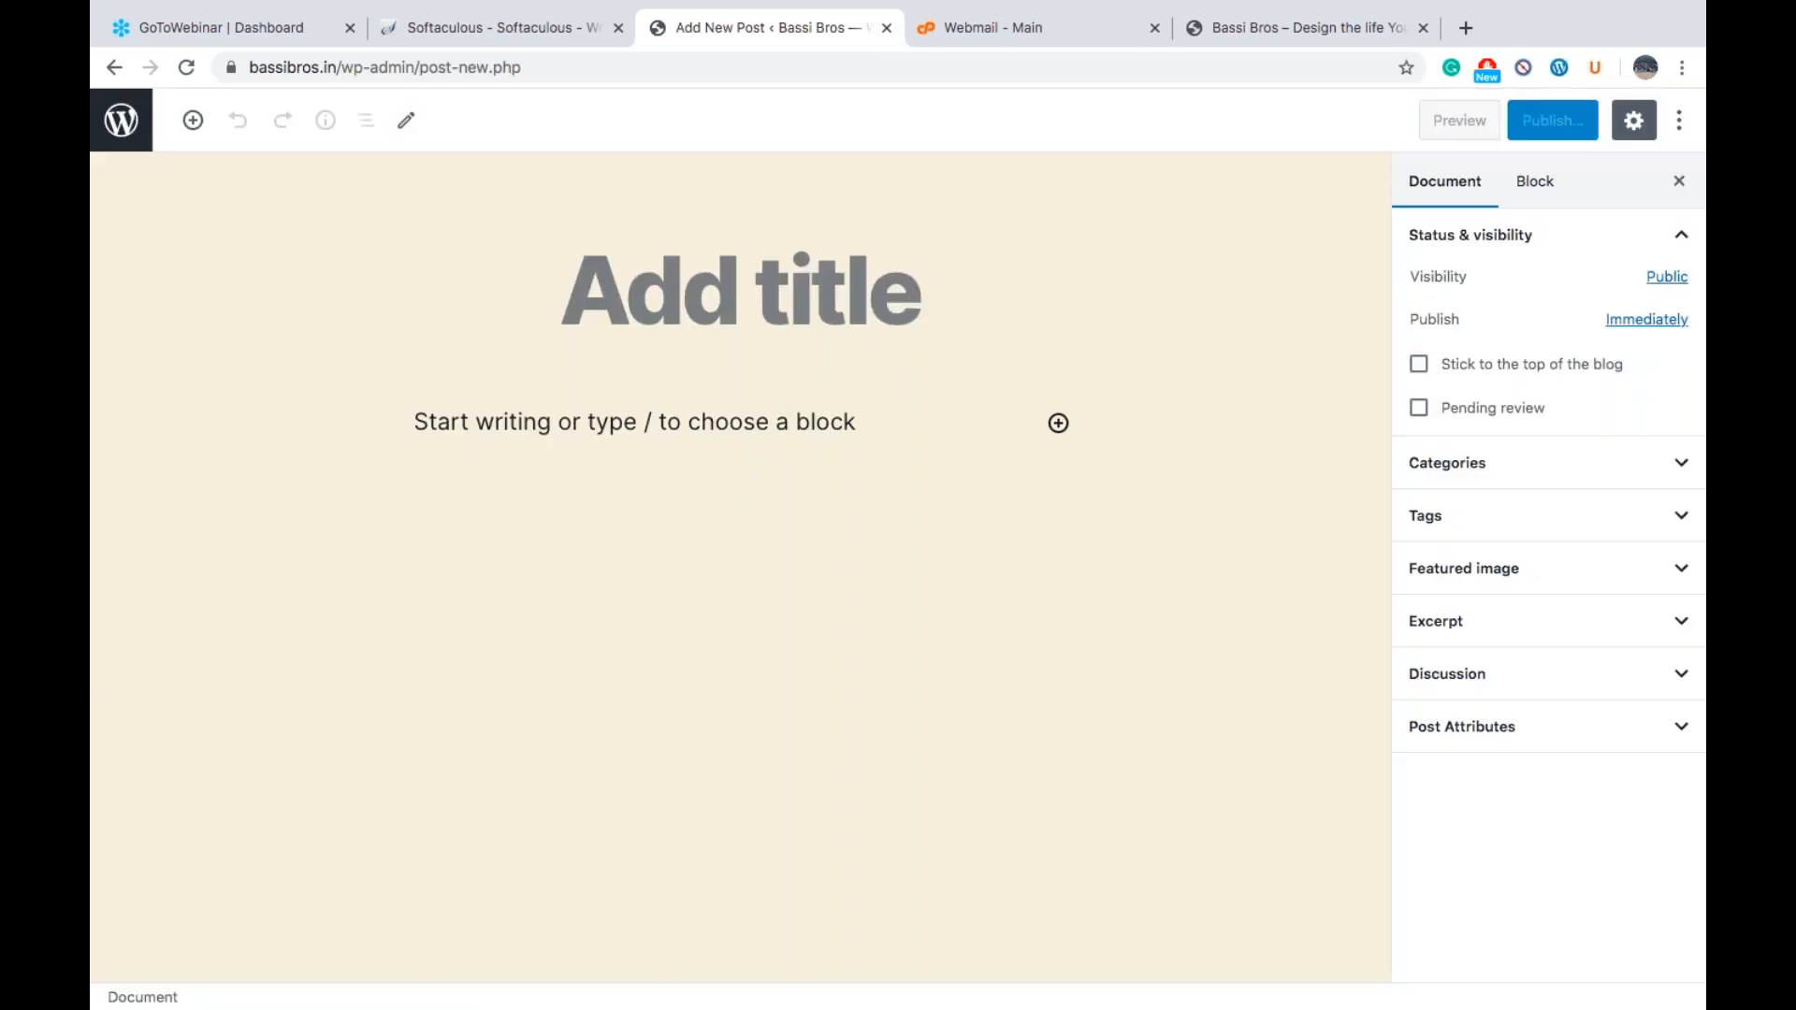
Title the post 'Hello. How are you'
{"action": "left_click", "coordinate": [603, 323]}
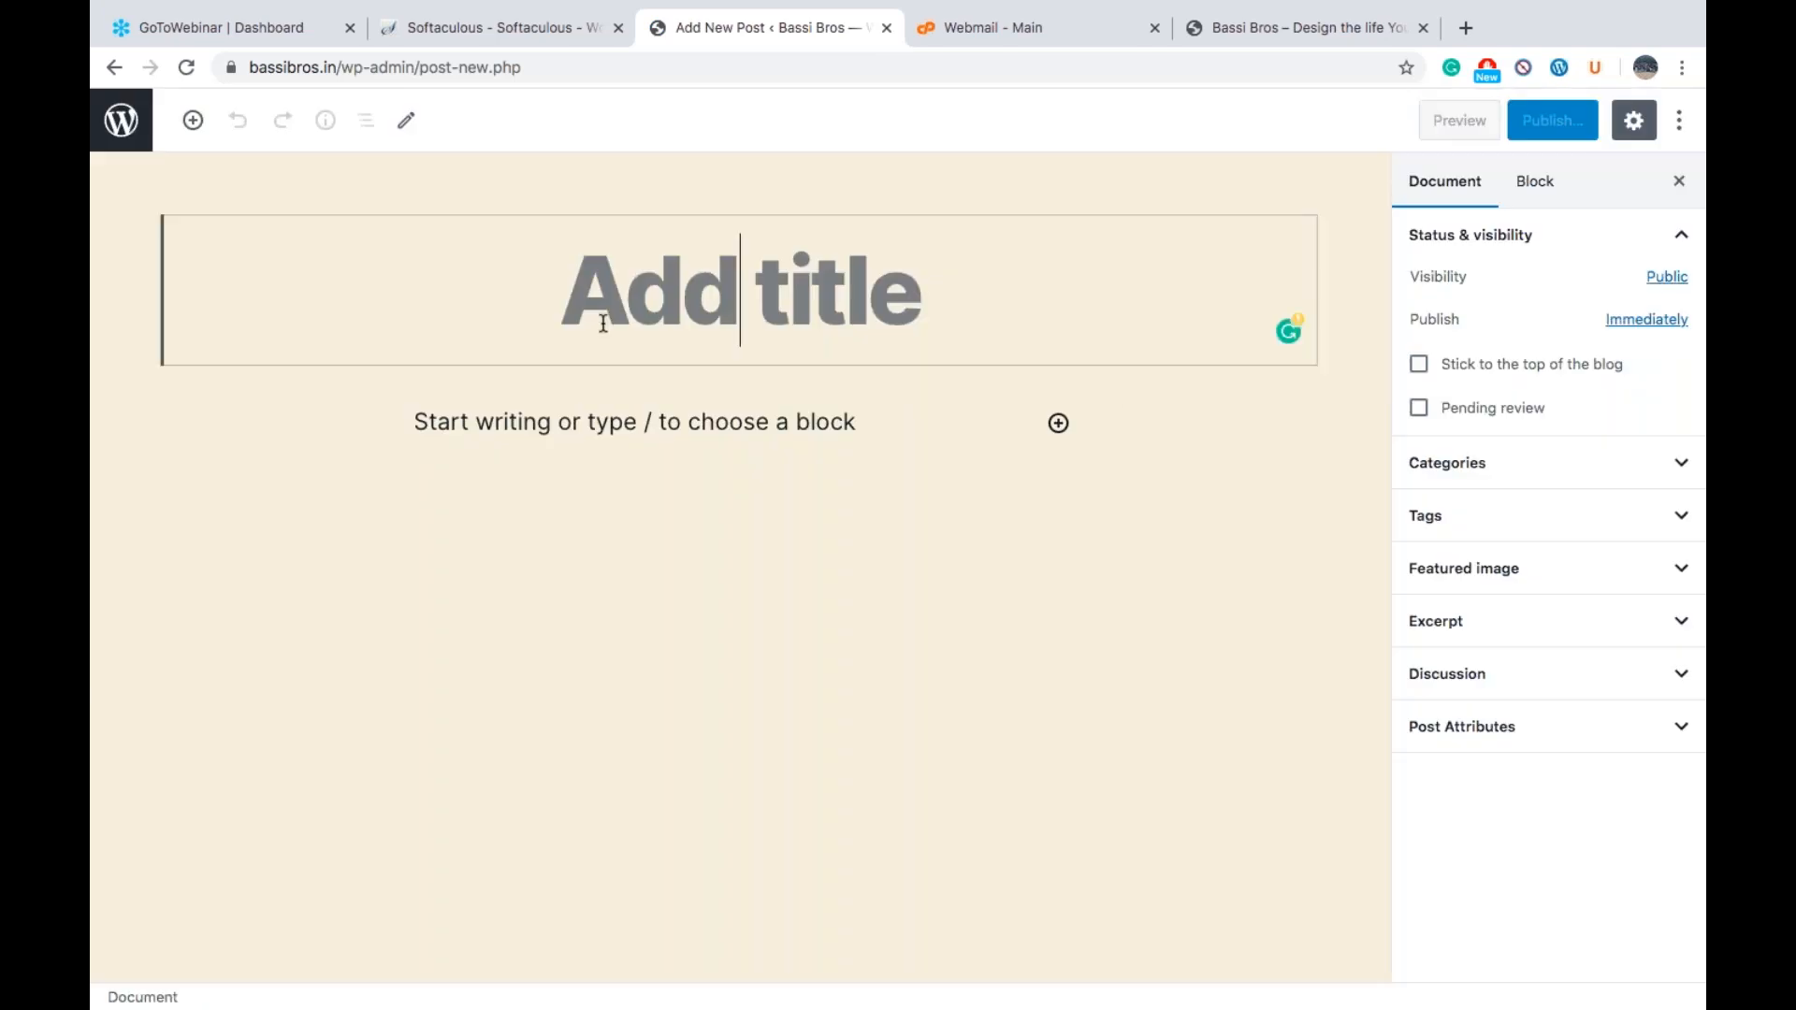
{"action": "type", "text": "He"}
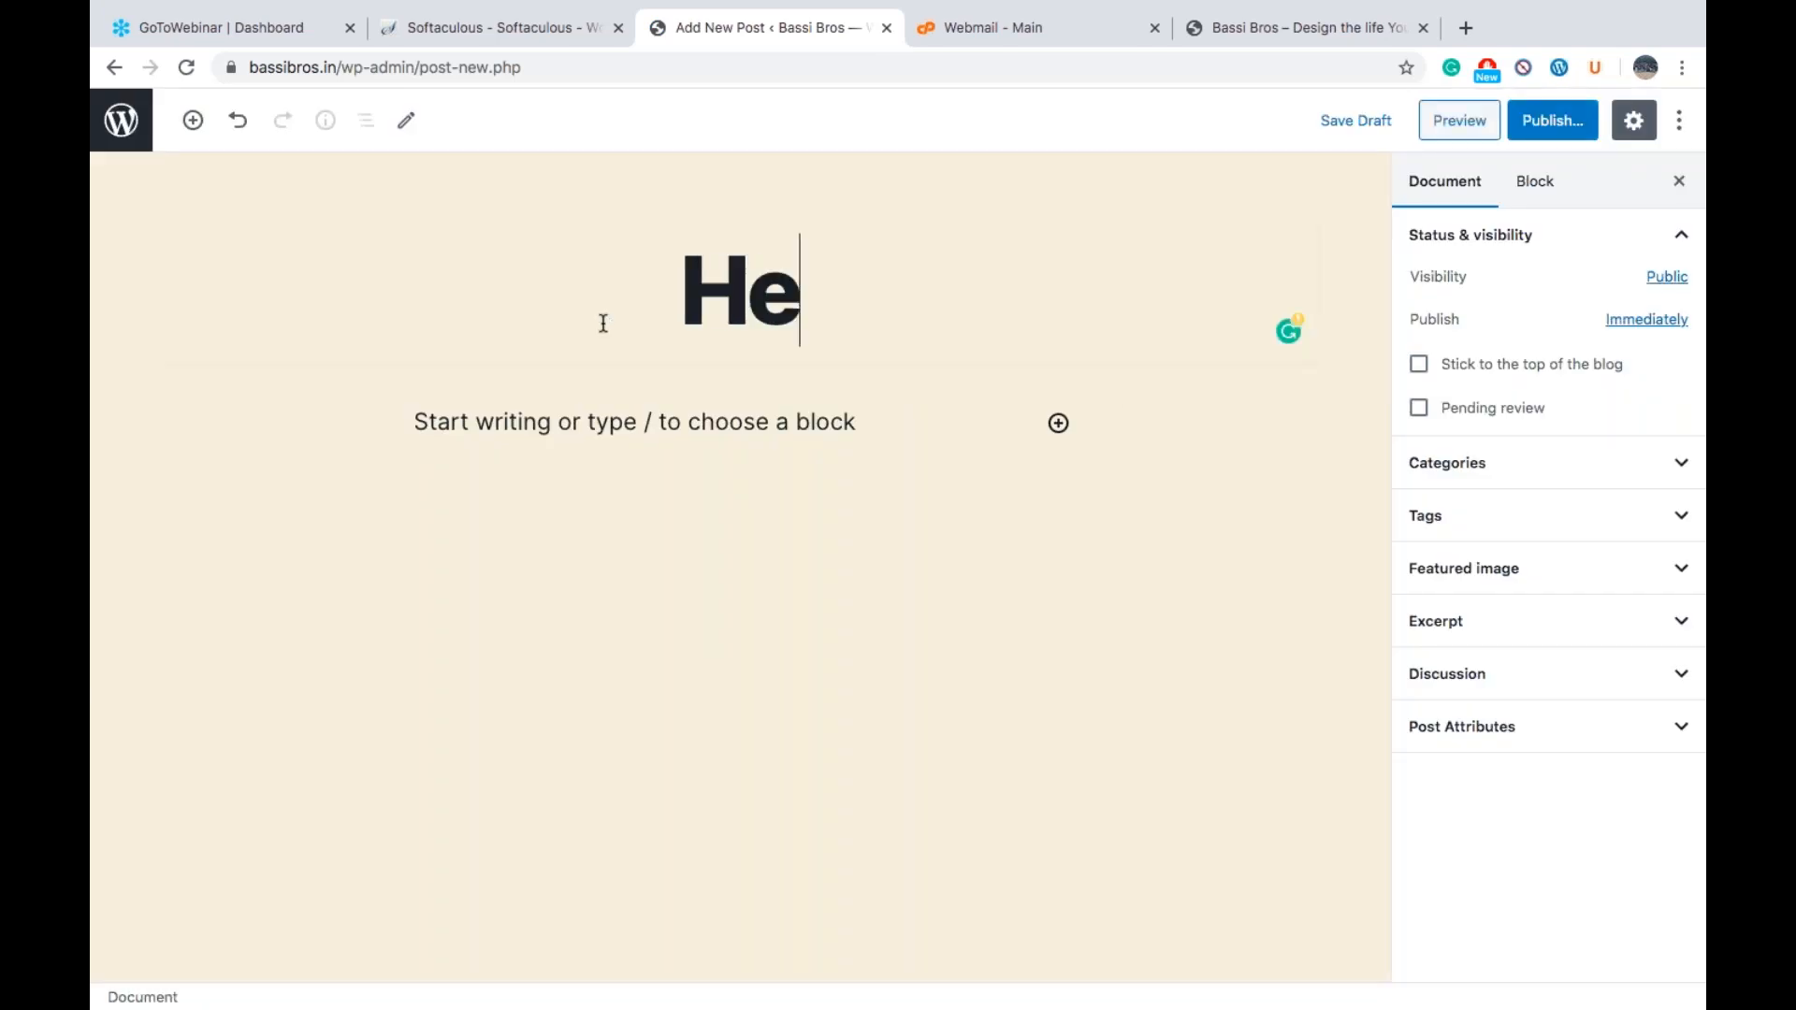
{"action": "type", "text": "llo. How"}
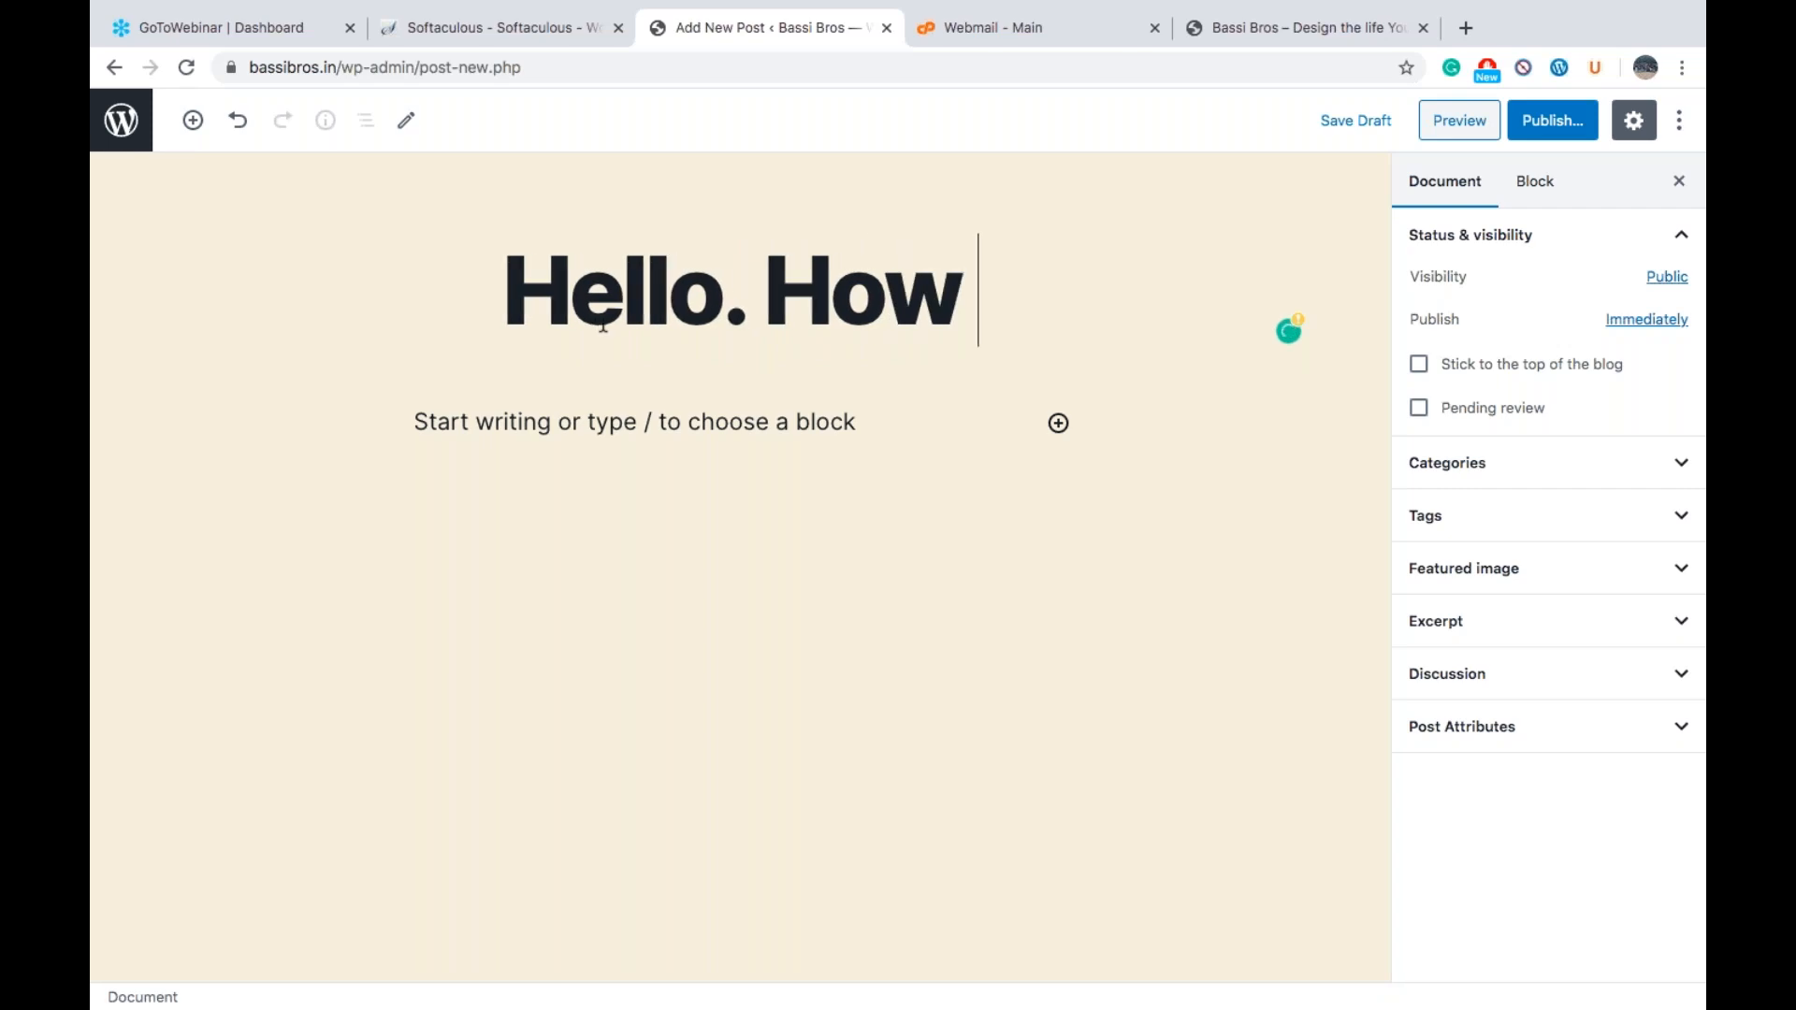
{"action": "type", "text": " you"}
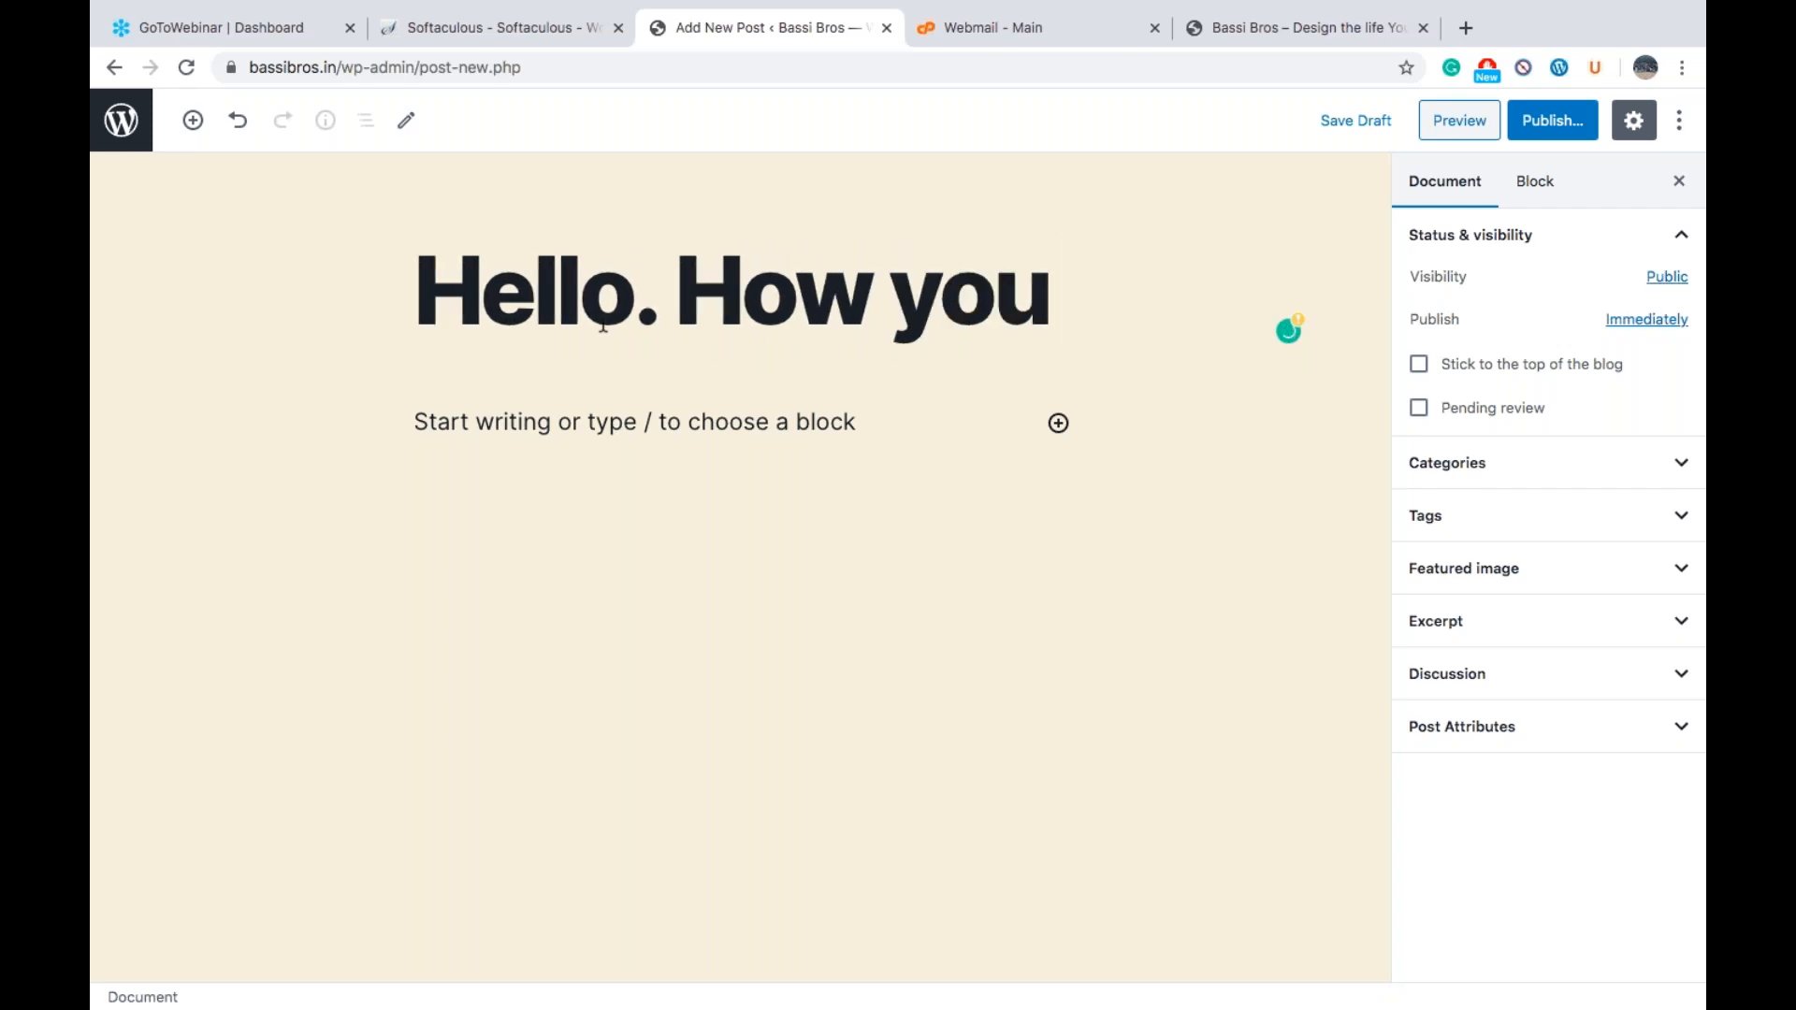
{"action": "key", "text": "BackSpace"}
{"action": "key", "text": "BackSpace"}
{"action": "key", "text": "BackSpace"}
{"action": "type", "text": "are you"}
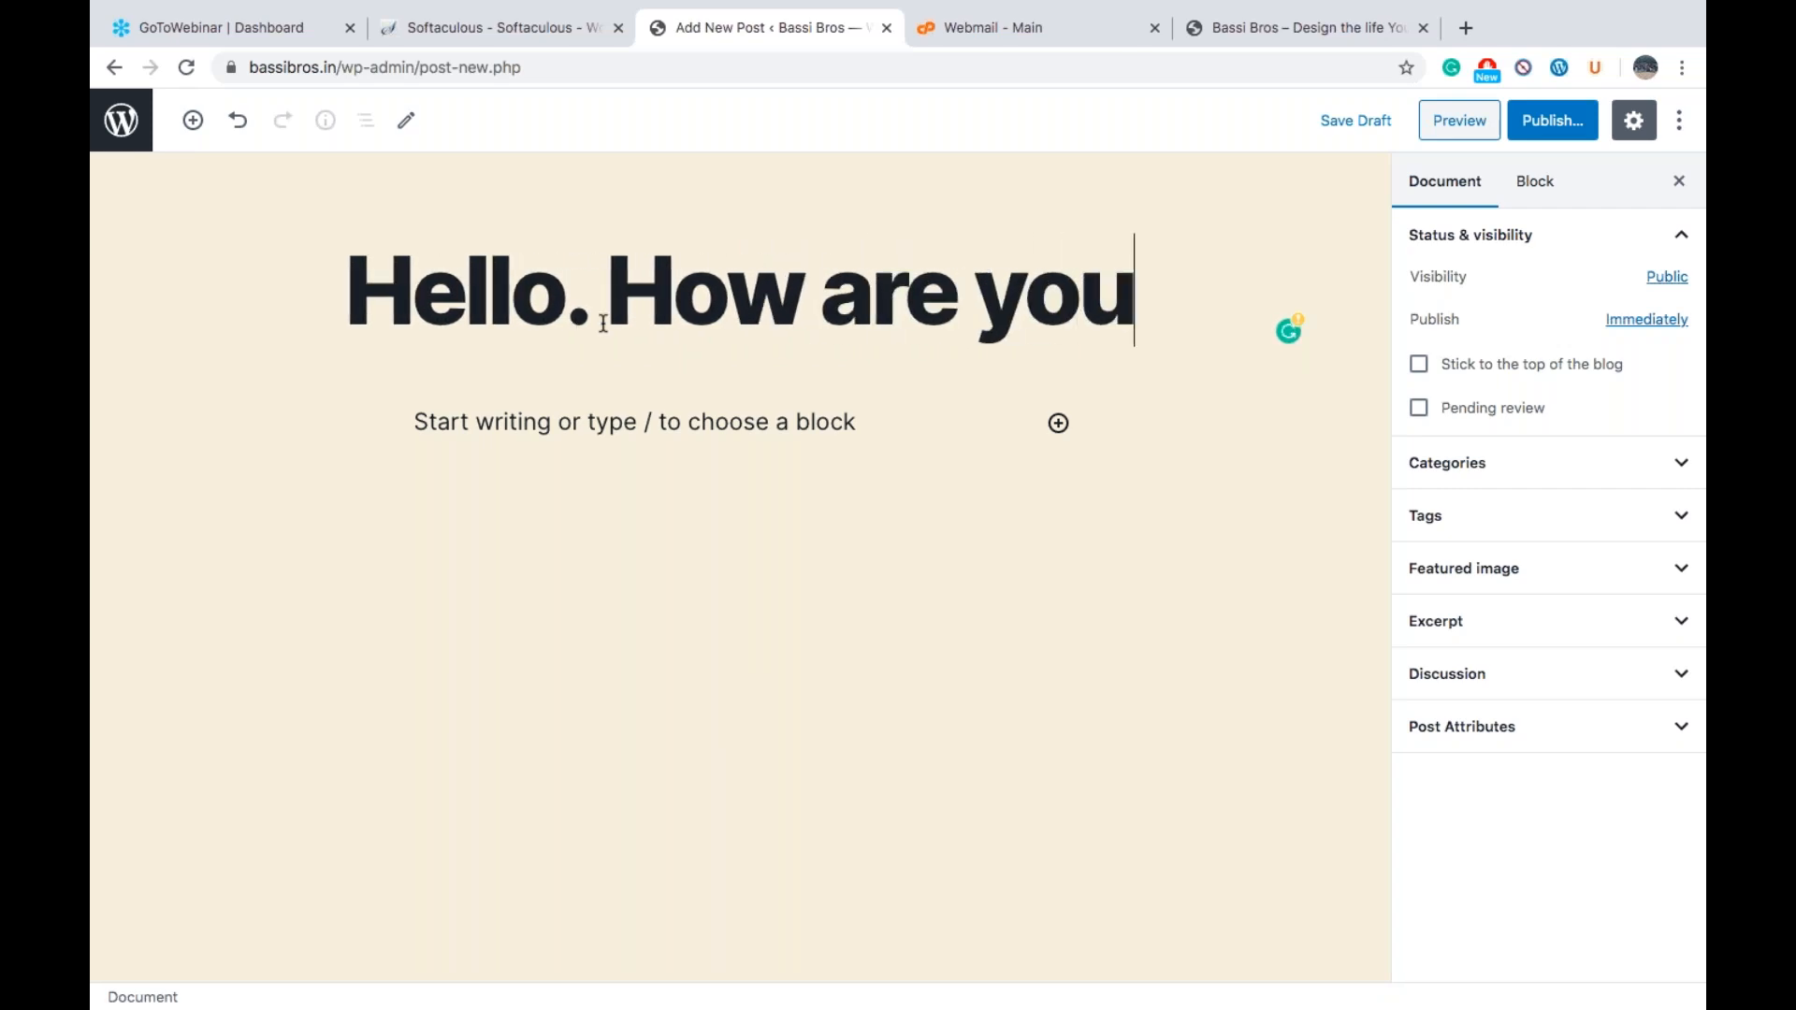
Write the paragraph 'We hope you are doing safe.' / 'Wish you health, wealth and prosperity.'
{"action": "left_click", "coordinate": [519, 431]}
{"action": "type", "text": "We hope your"}
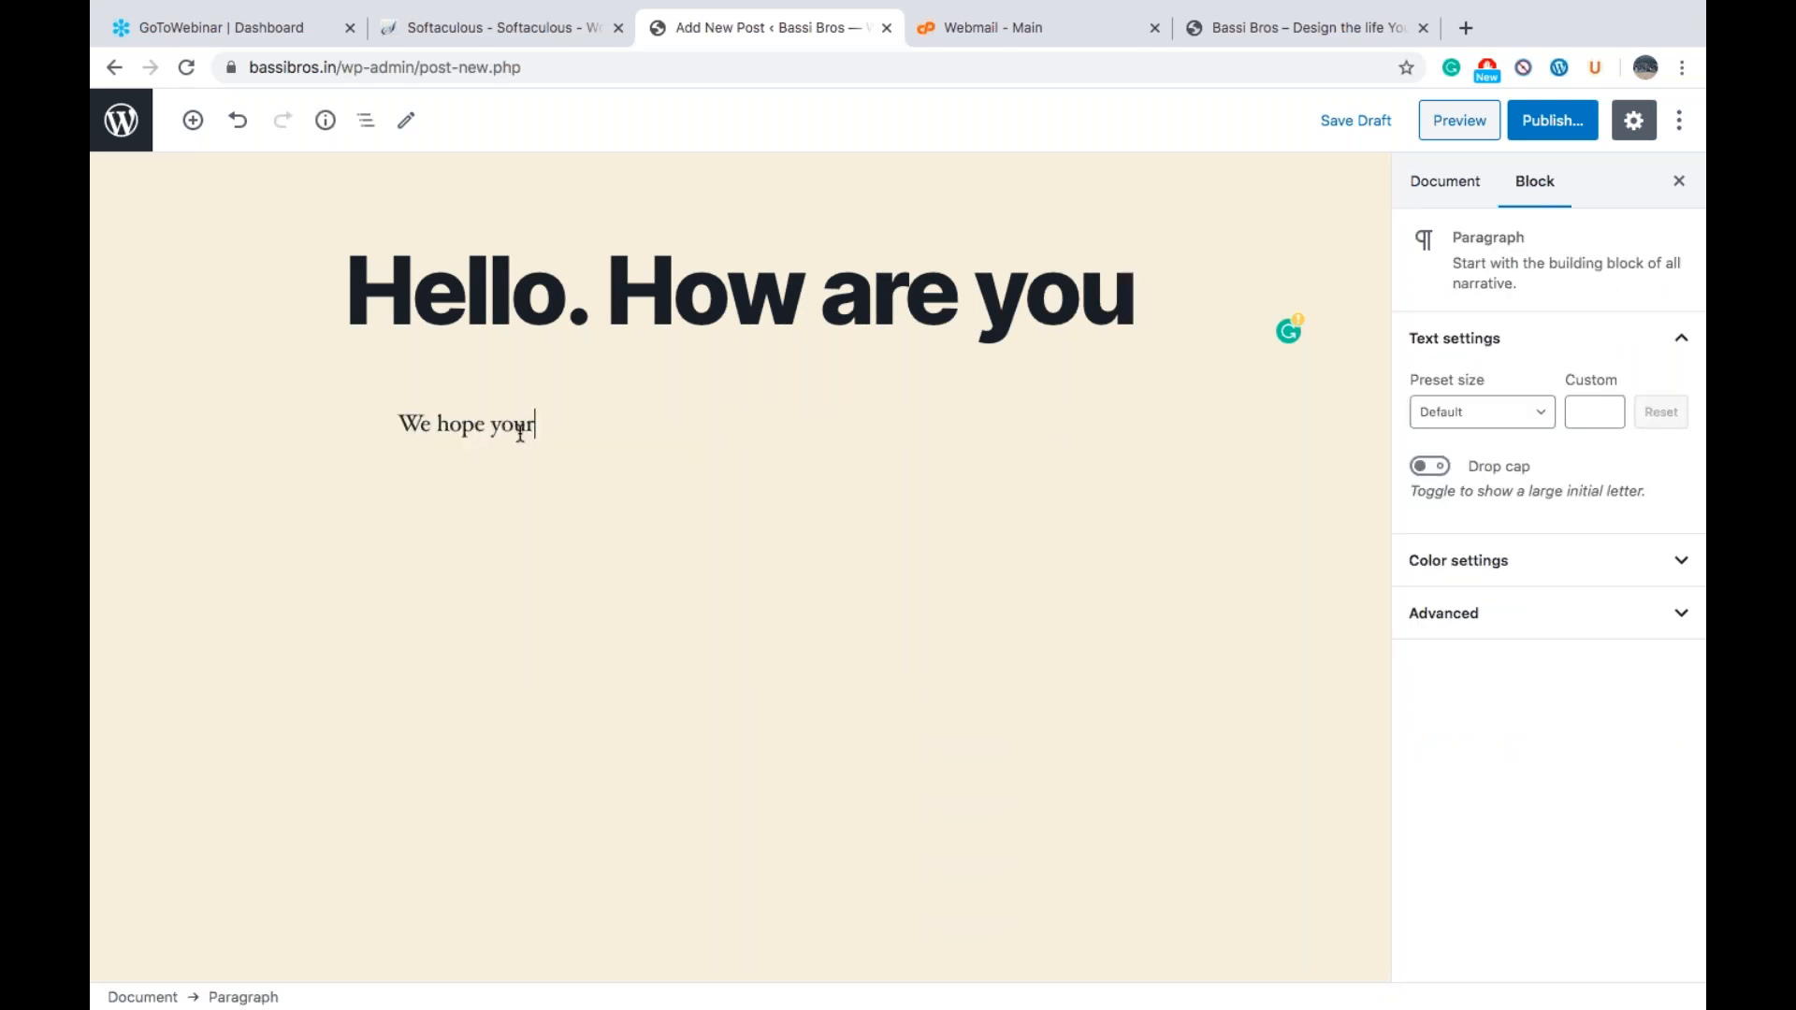
{"action": "key", "text": "BackSpace"}
{"action": "type", "text": "are"}
{"action": "key", "text": "BackSpace"}
{"action": "type", "text": "e doing safe."}
{"action": "key", "text": "shift+Return"}
{"action": "type", "text": "Wish you health, wea"}
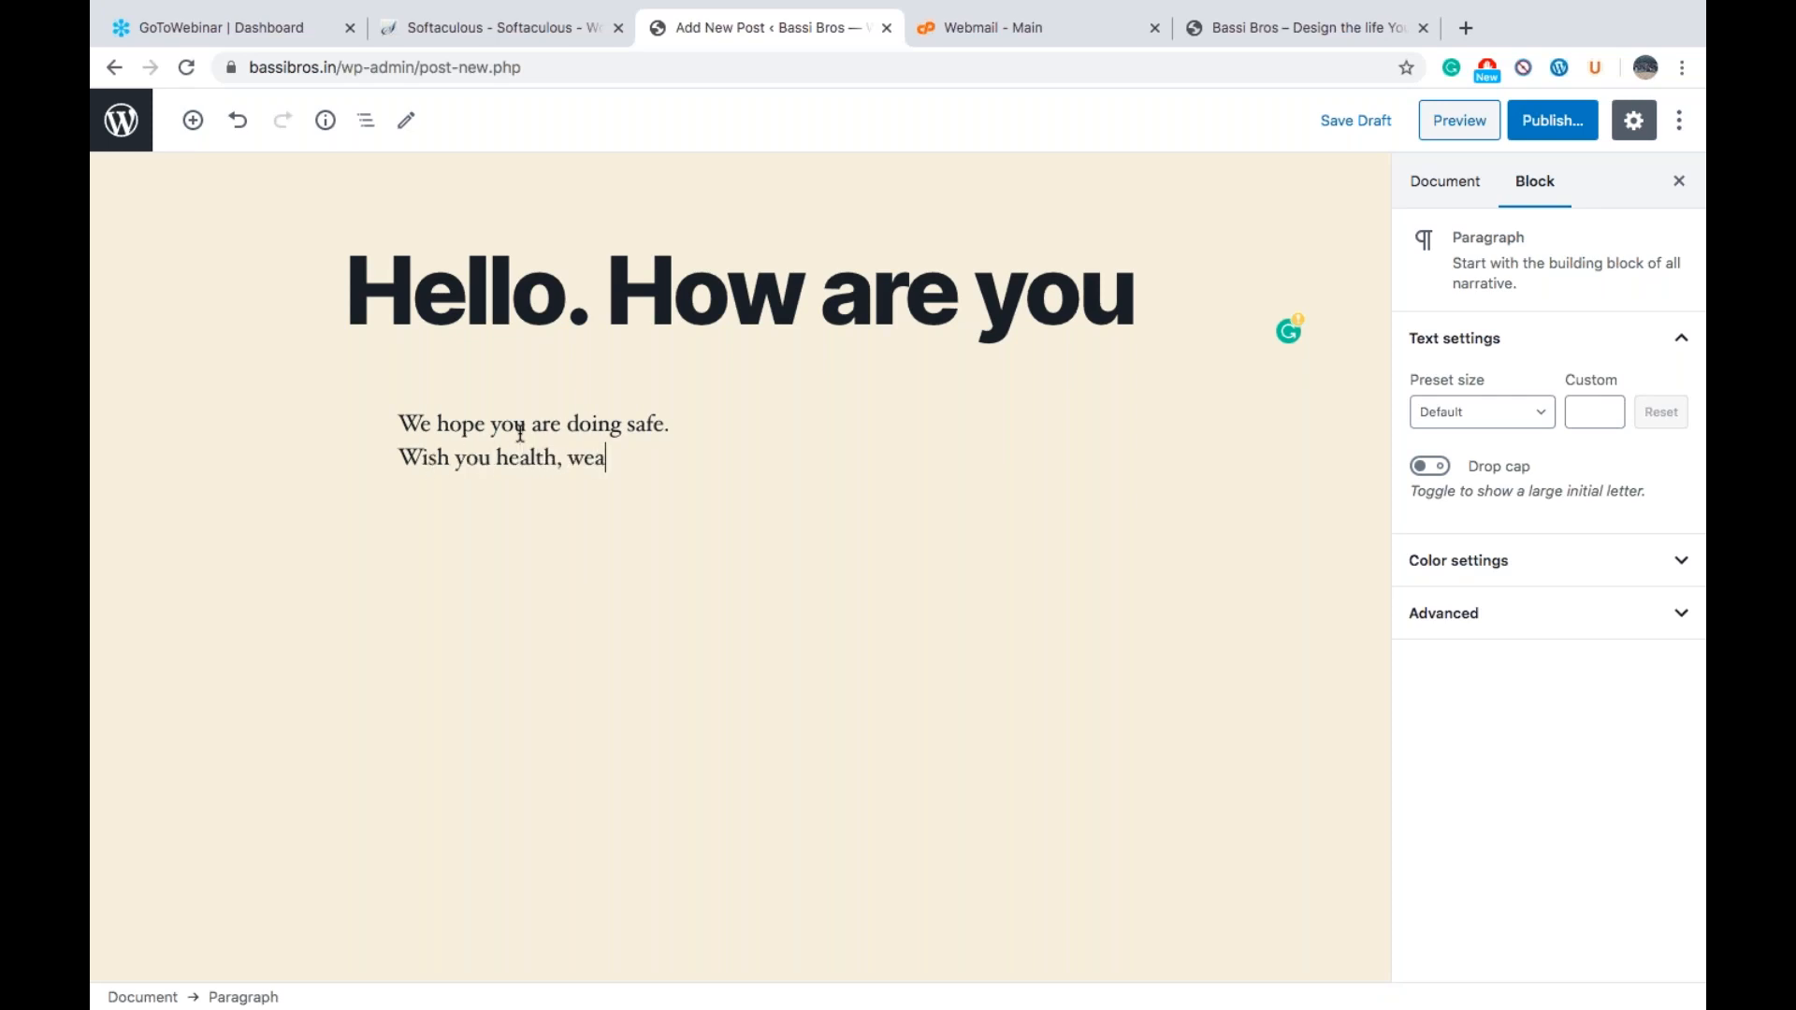
{"action": "type", "text": "lth and prosperity"}
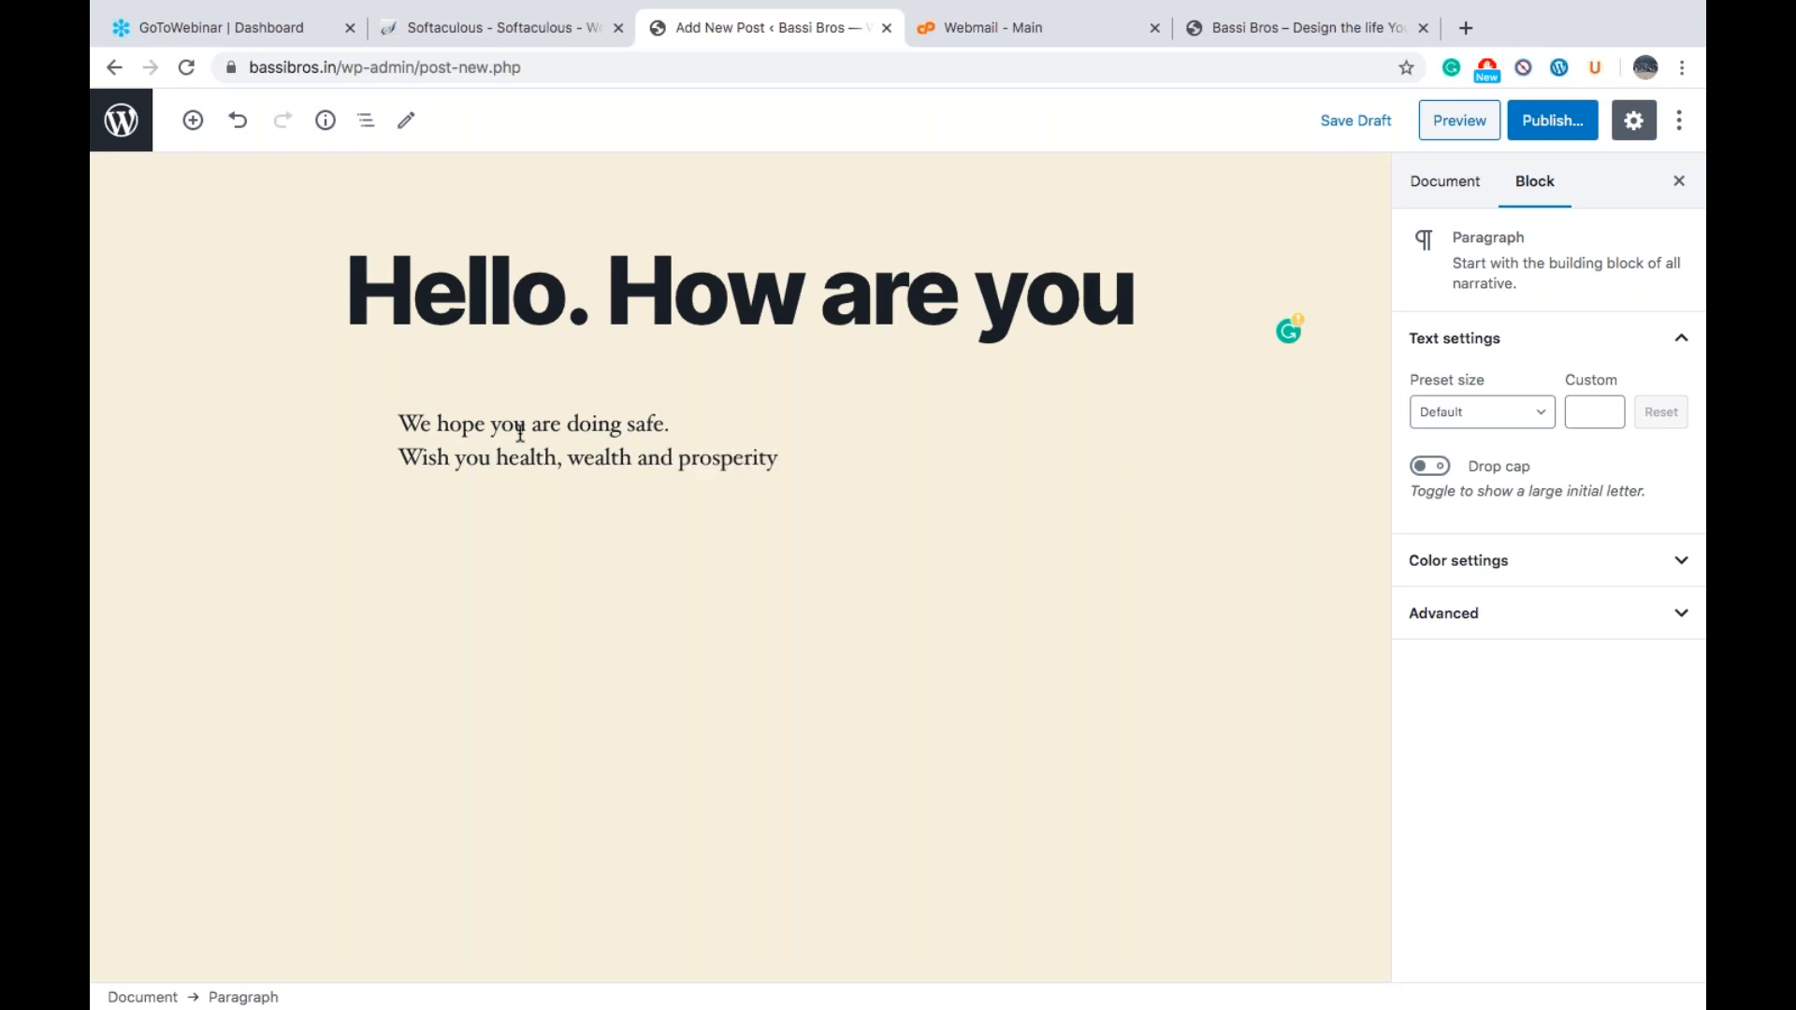
{"action": "type", "text": "."}
{"action": "key", "text": "Return"}
Add an Image block below the greeting with 'Untitled design (1).png' uploaded from Downloads
{"action": "left_click", "coordinate": [193, 137]}
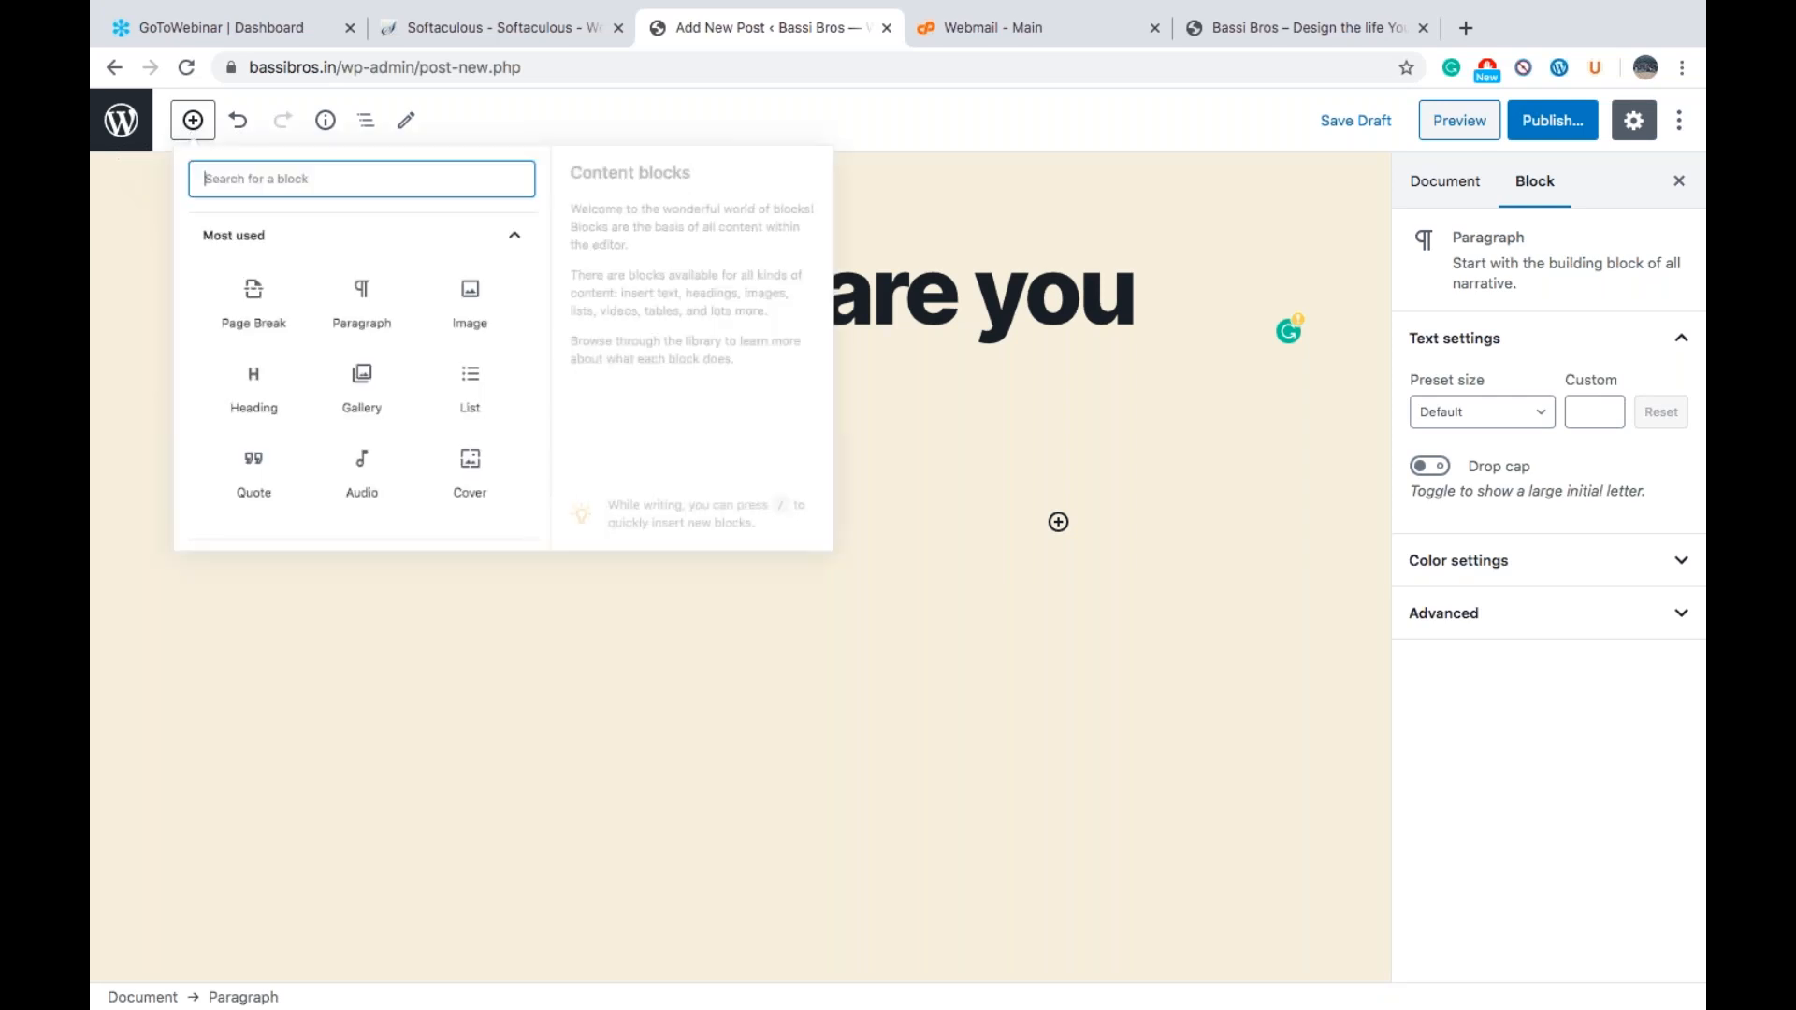
{"action": "left_click", "coordinate": [522, 335]}
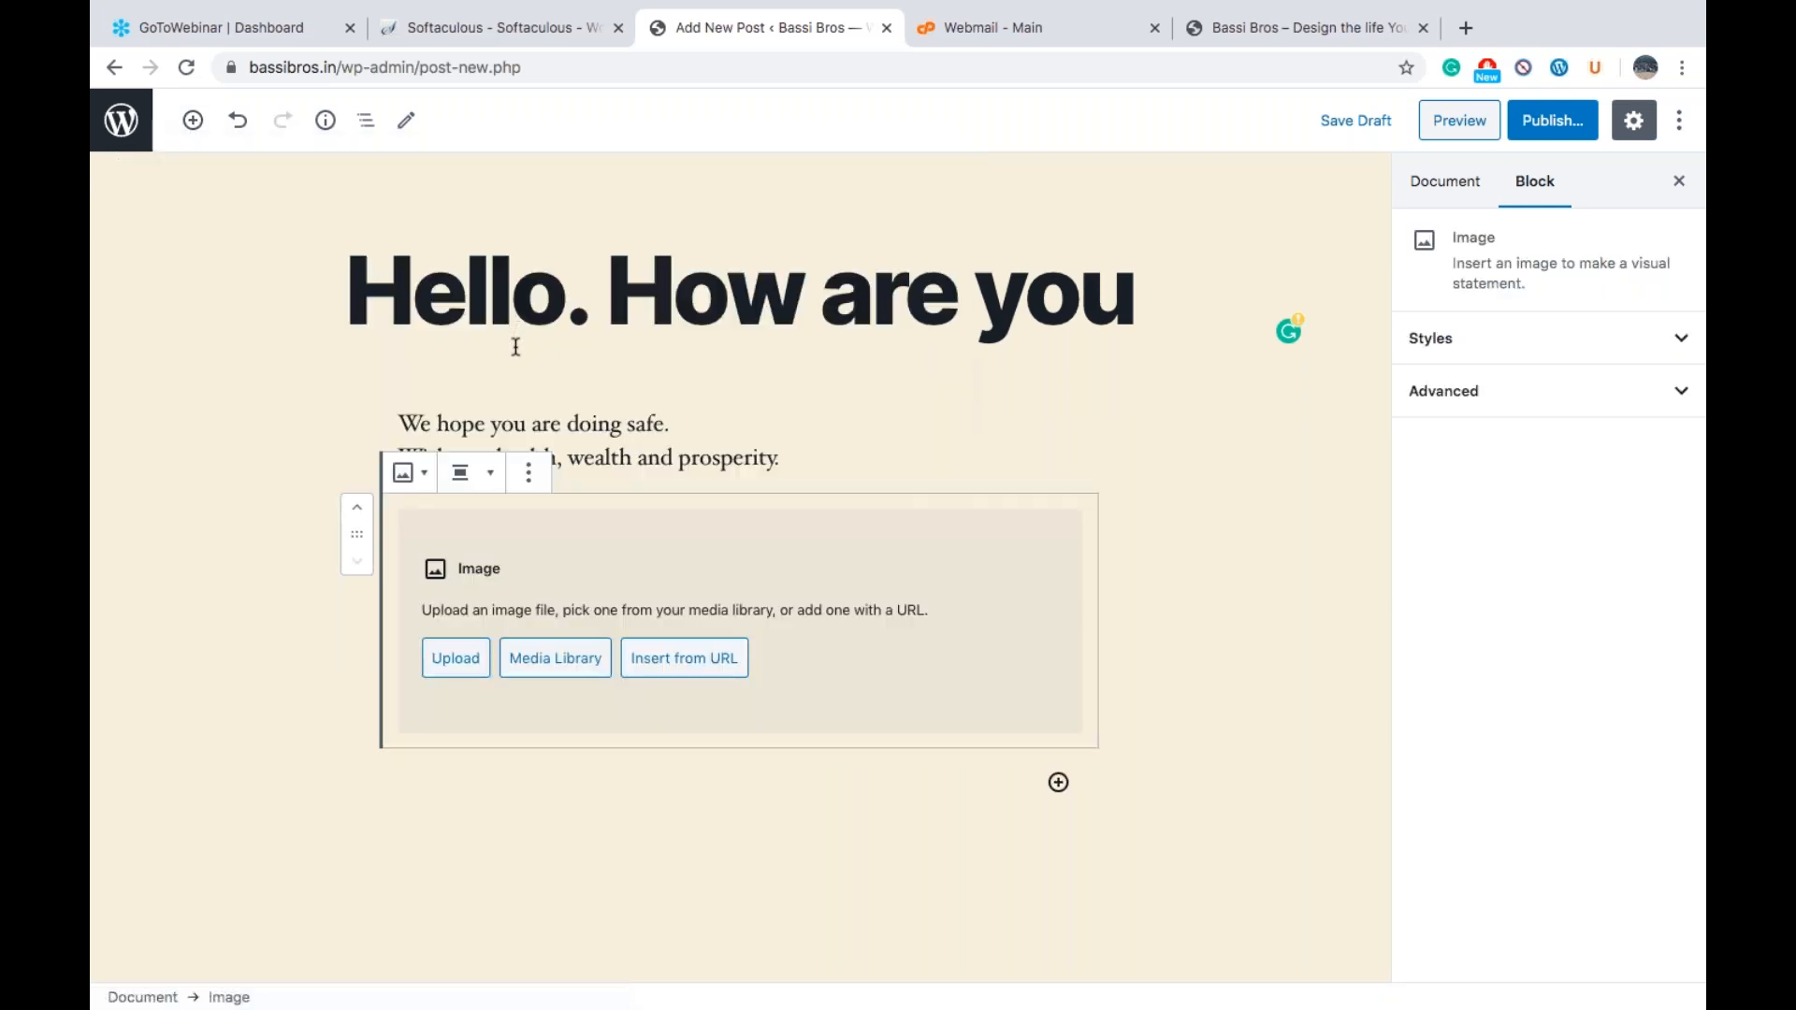
{"action": "left_click", "coordinate": [454, 656]}
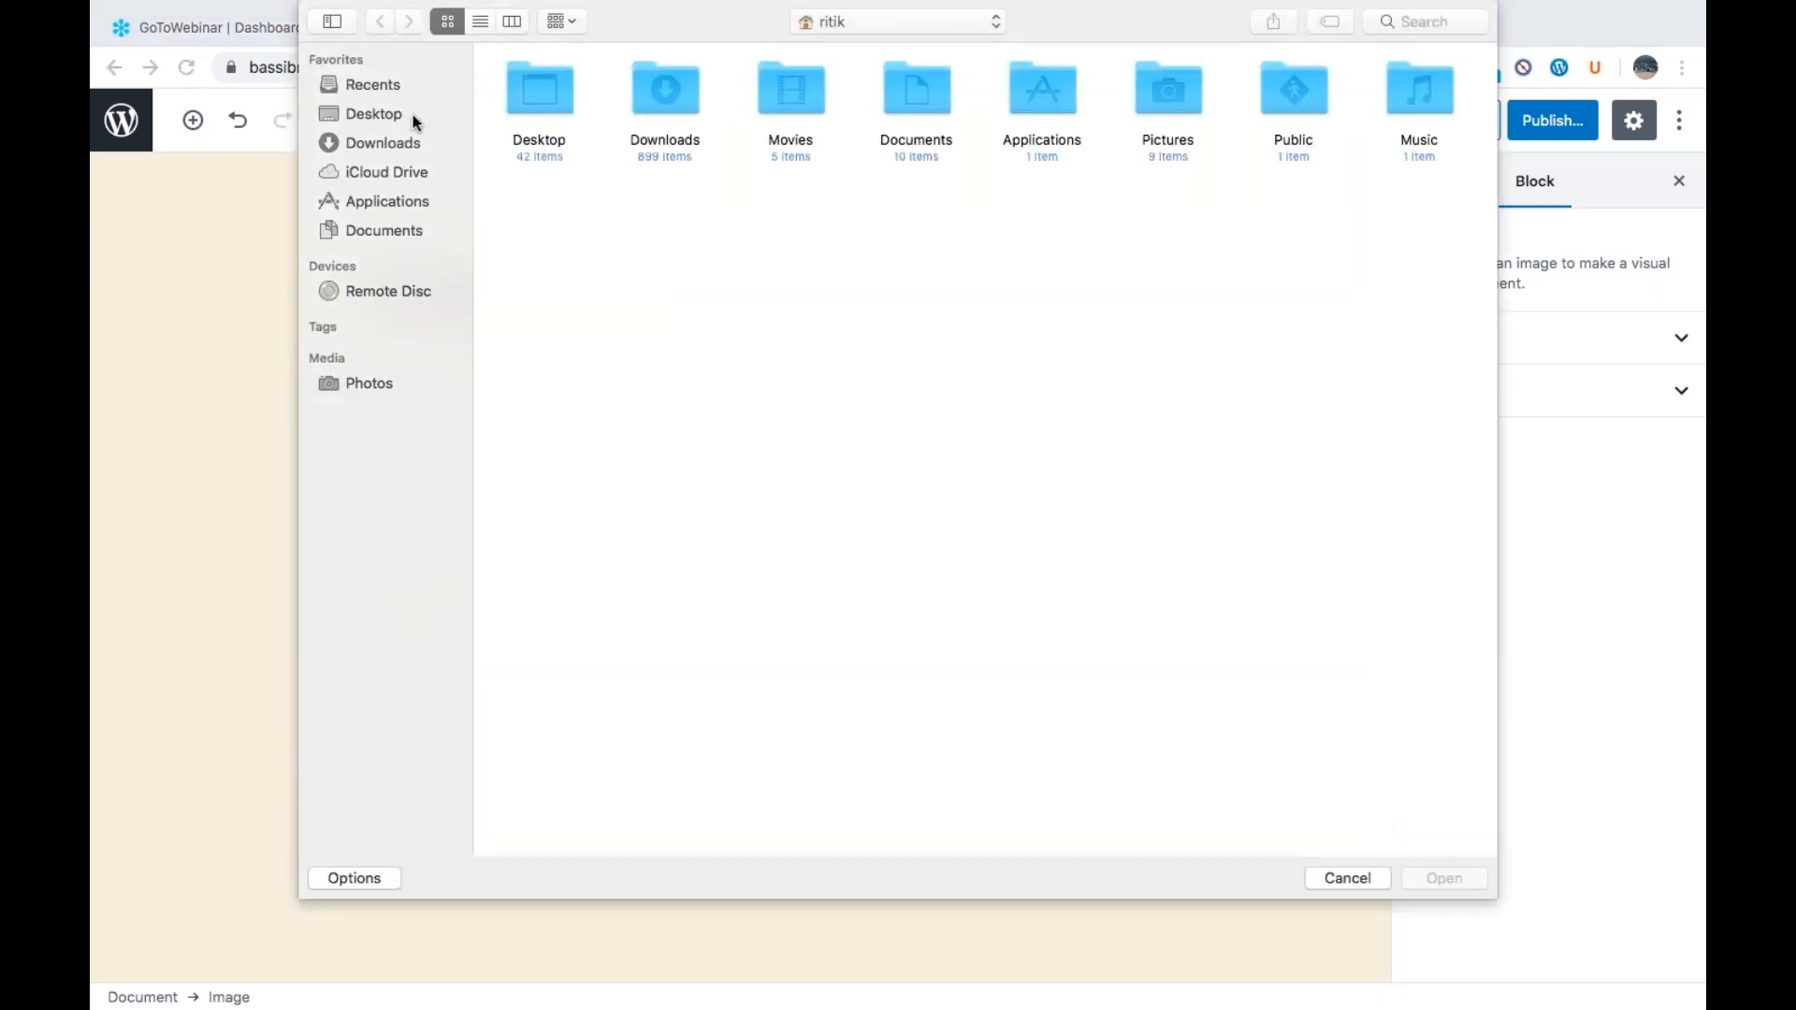
{"action": "left_click", "coordinate": [414, 140]}
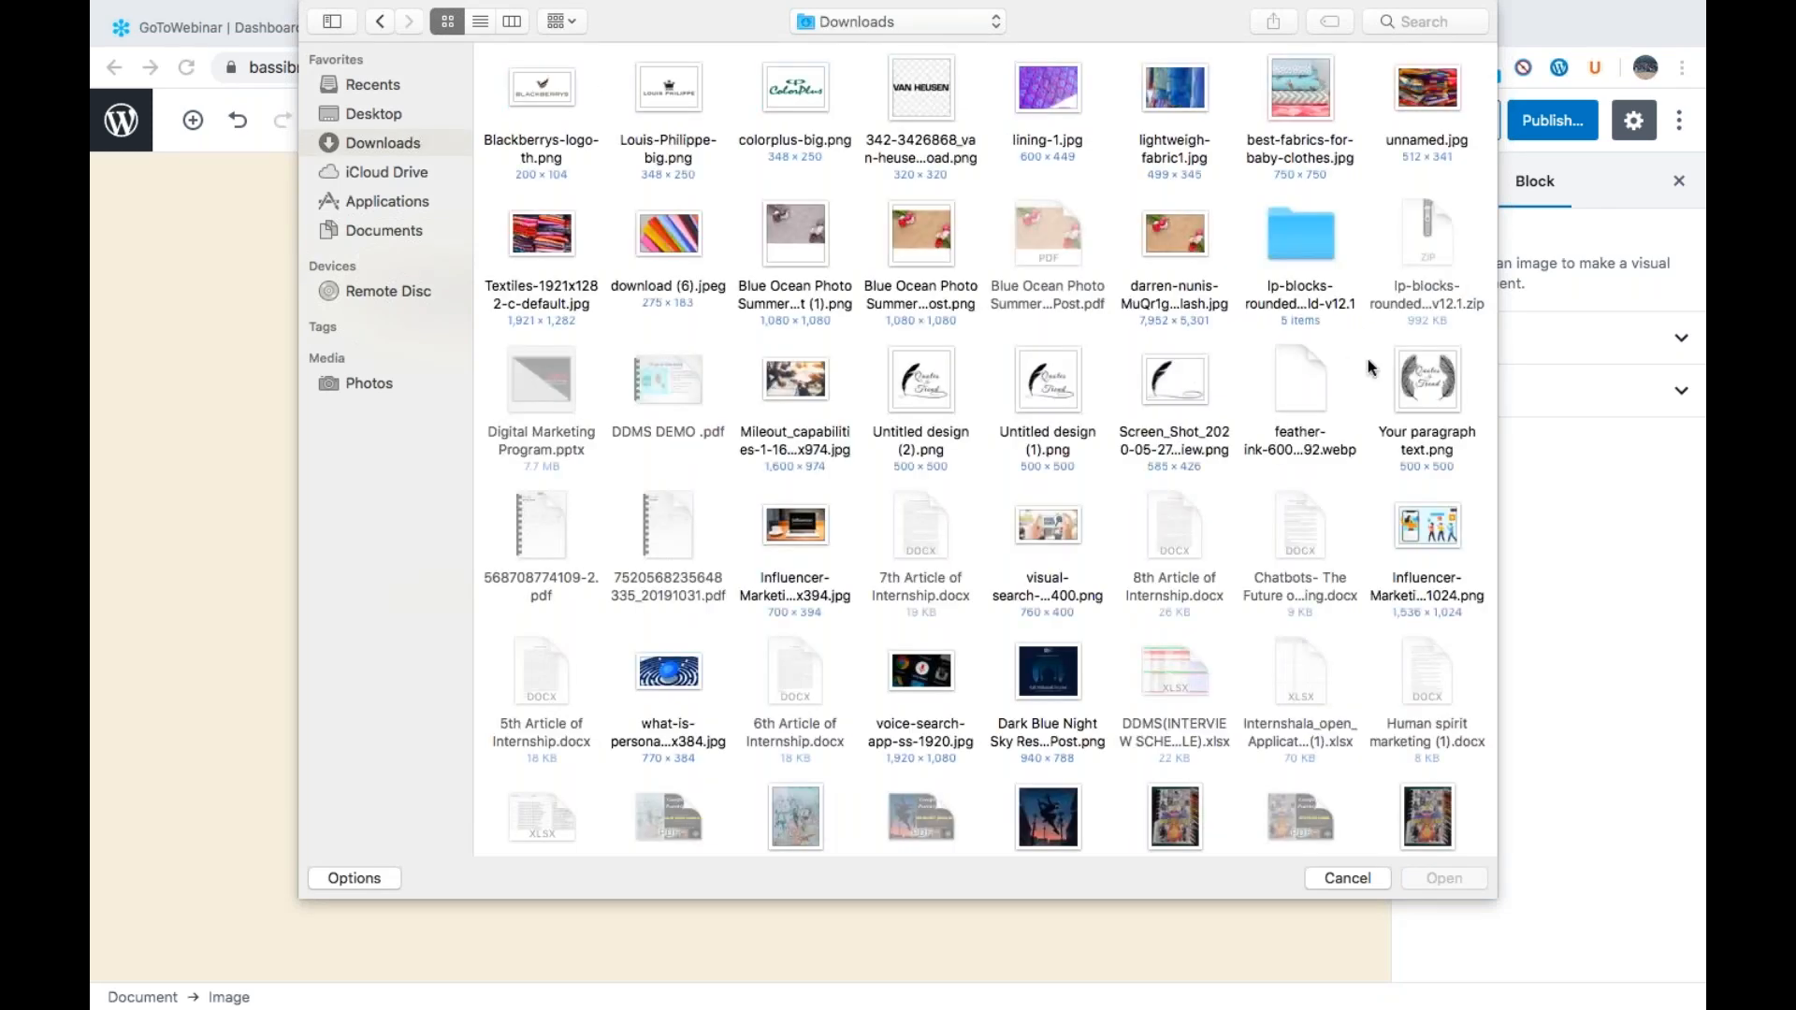
{"action": "double_click", "coordinate": [1052, 393]}
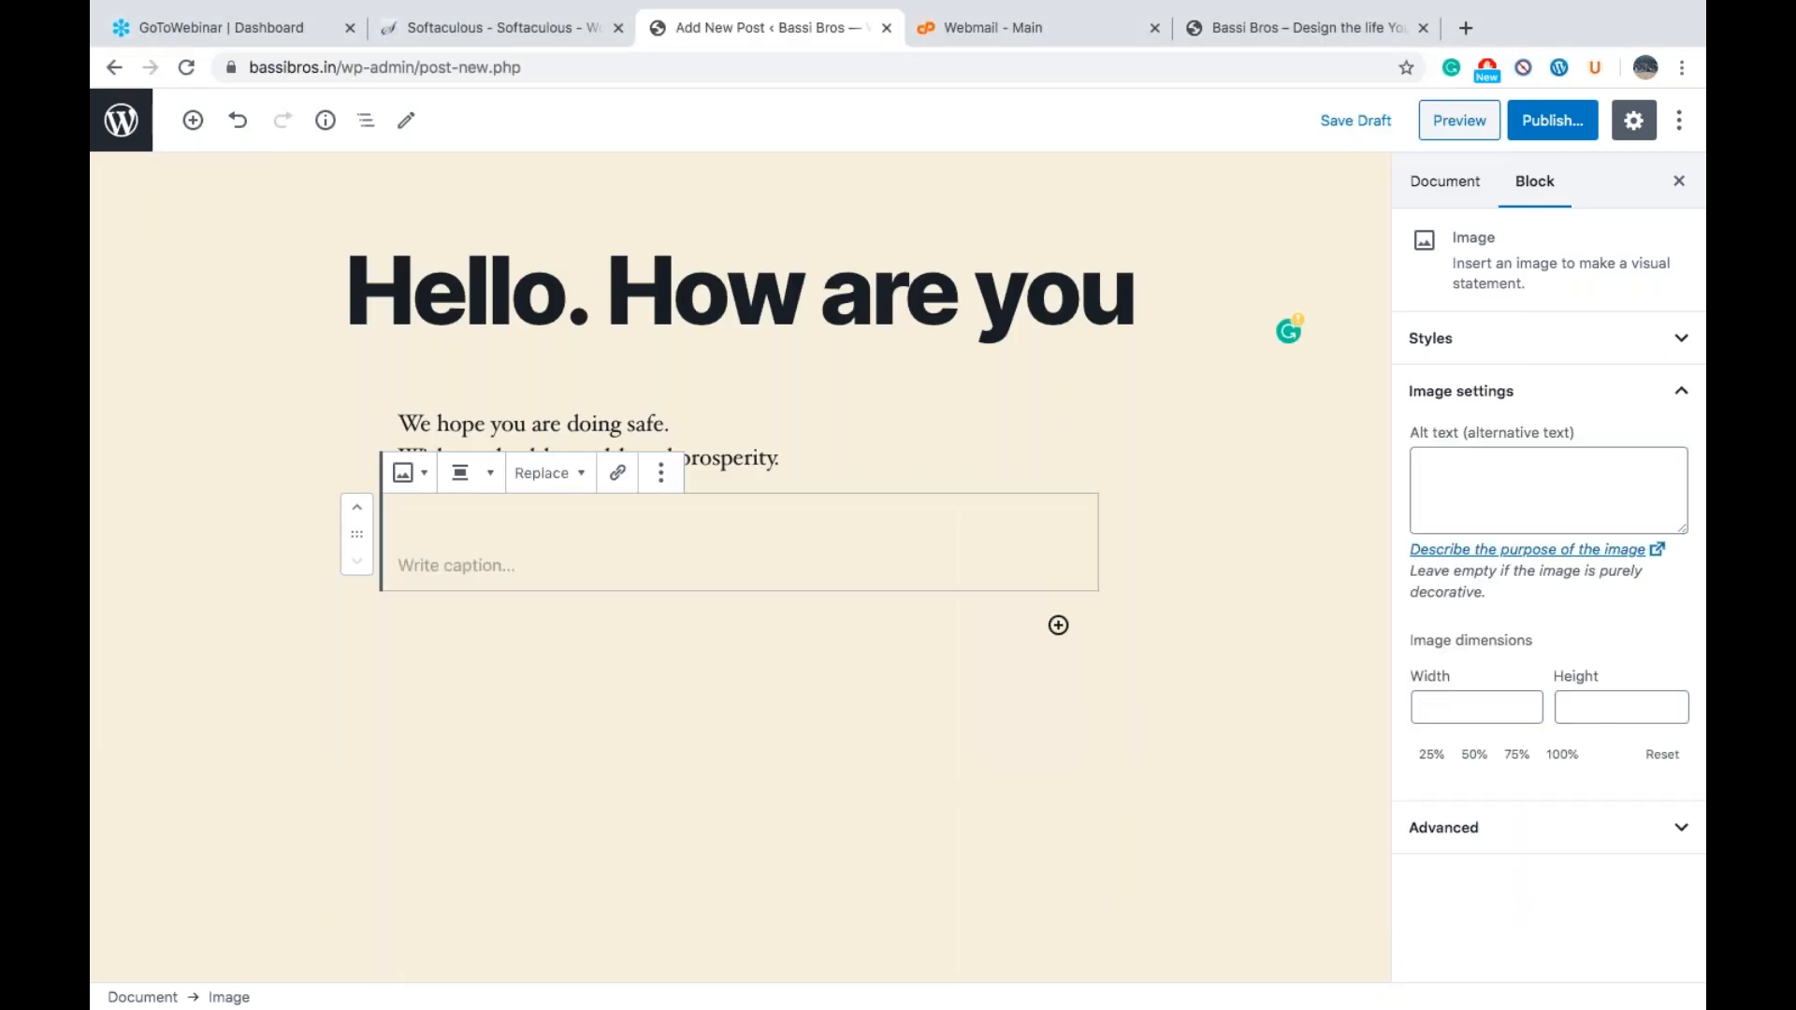
{"action": "scroll", "coordinate": [739, 561], "scroll_direction": "down", "scroll_amount": 3}
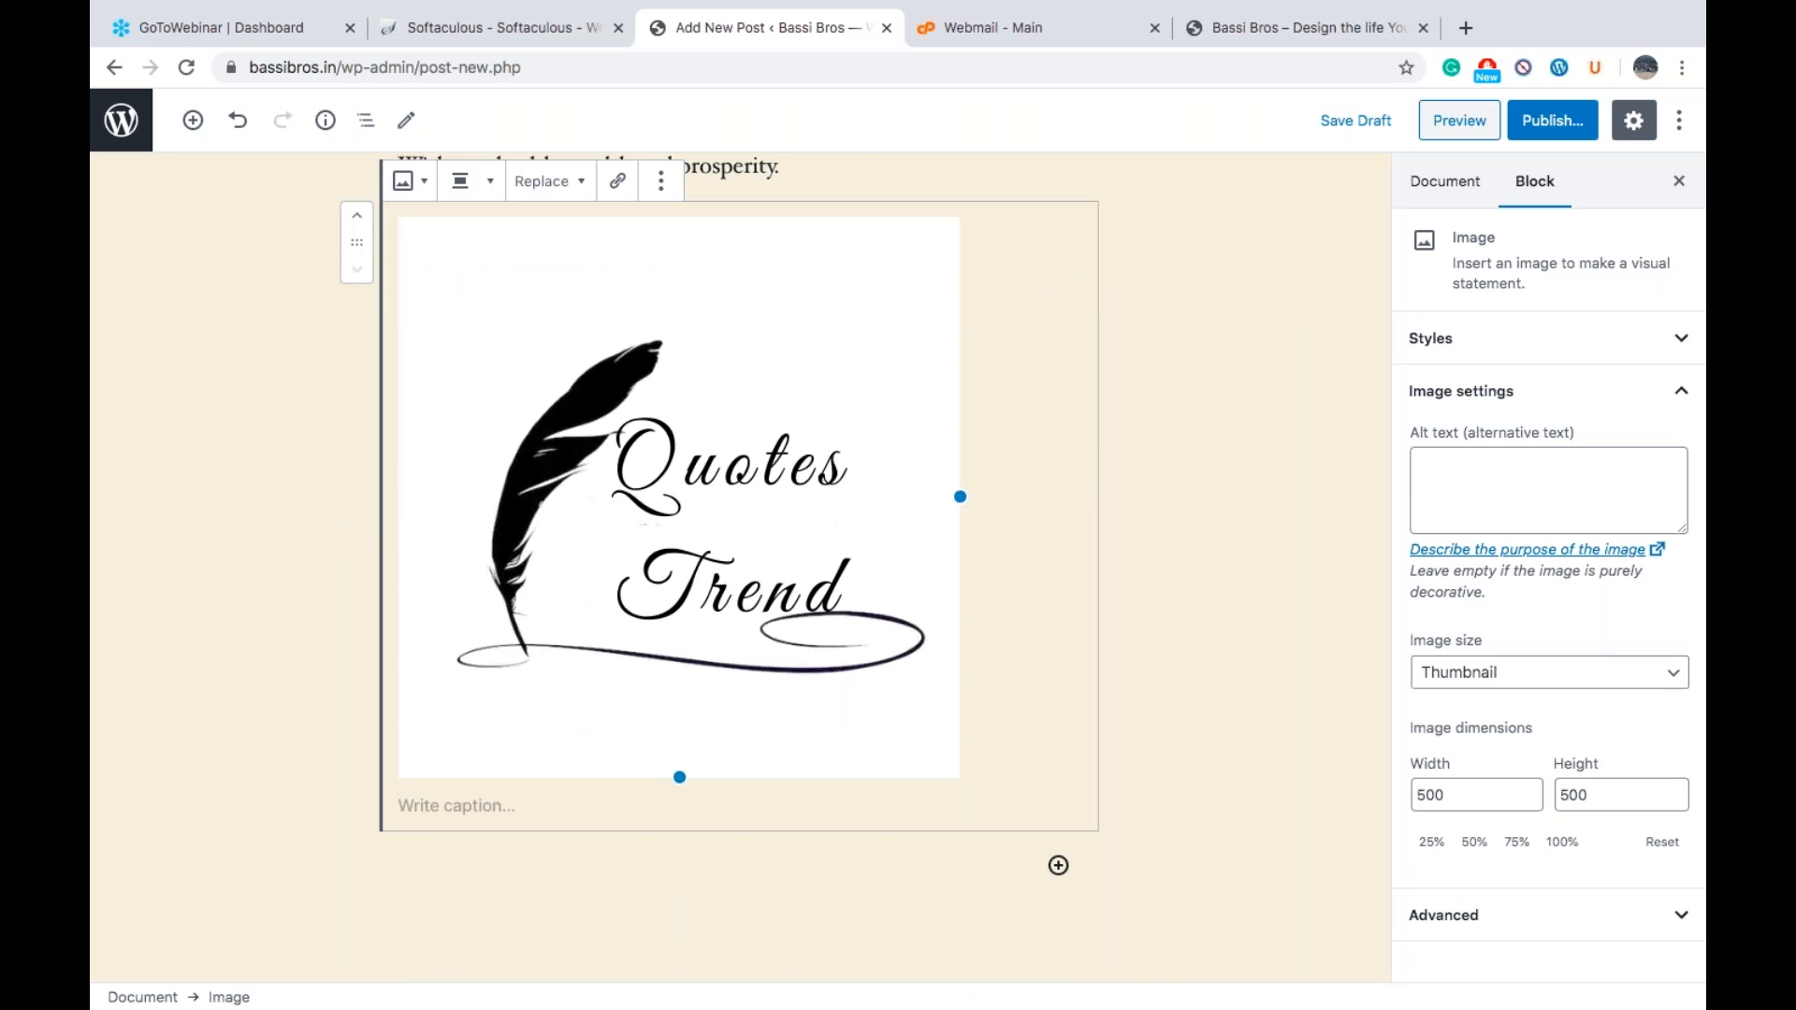
{"action": "left_click", "coordinate": [1222, 417]}
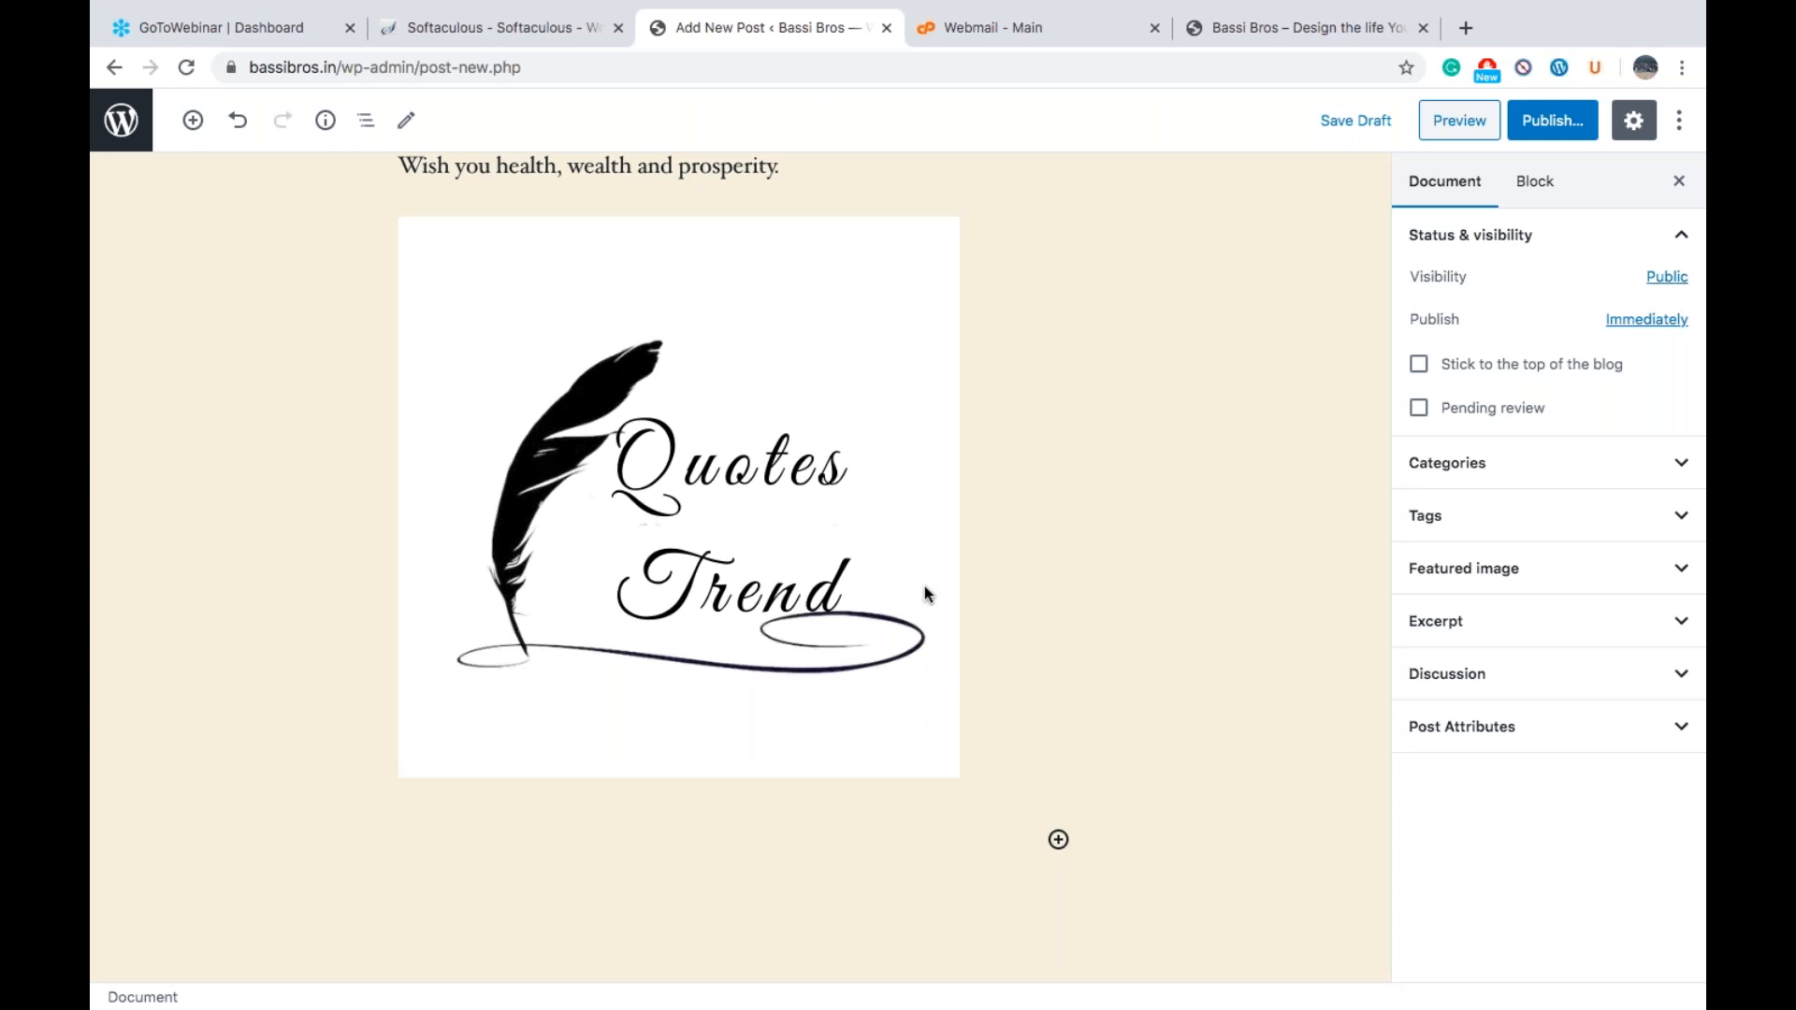
{"action": "left_click", "coordinate": [1058, 839]}
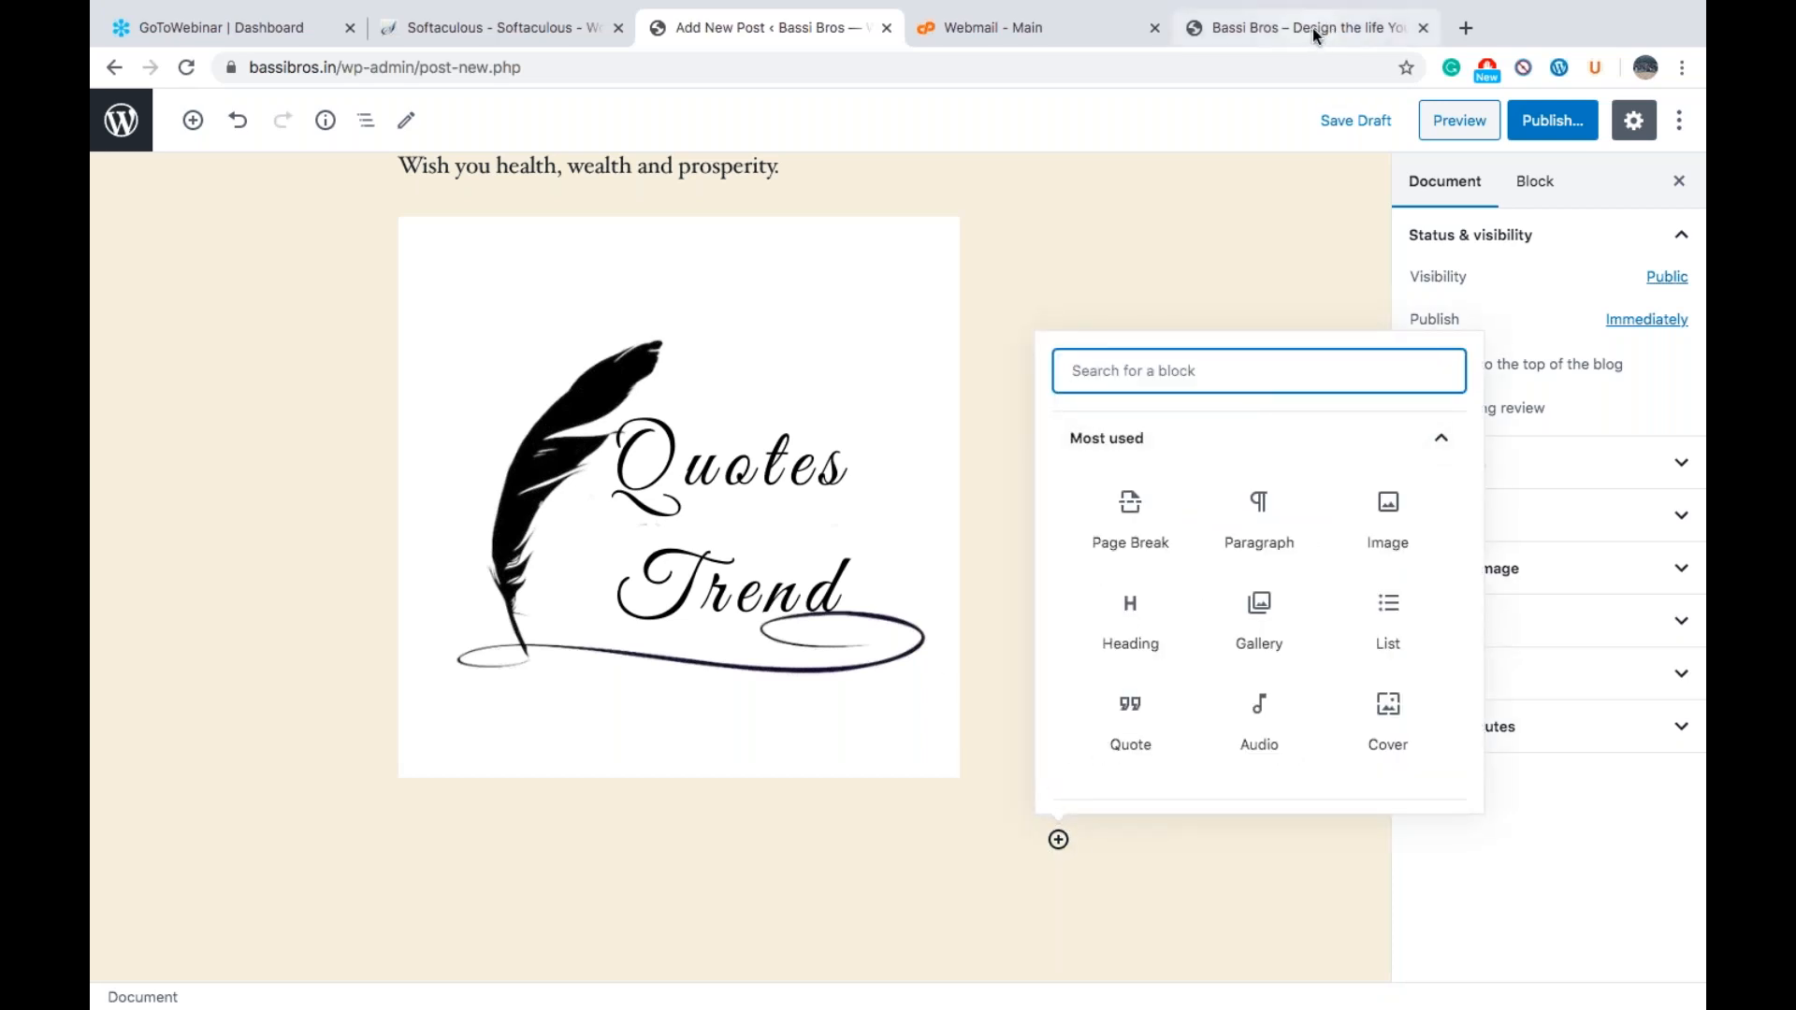
In a new tab, rerun the 'decoracion digital marketing services contact number' search and open its YouTube video
{"action": "left_click", "coordinate": [1465, 28]}
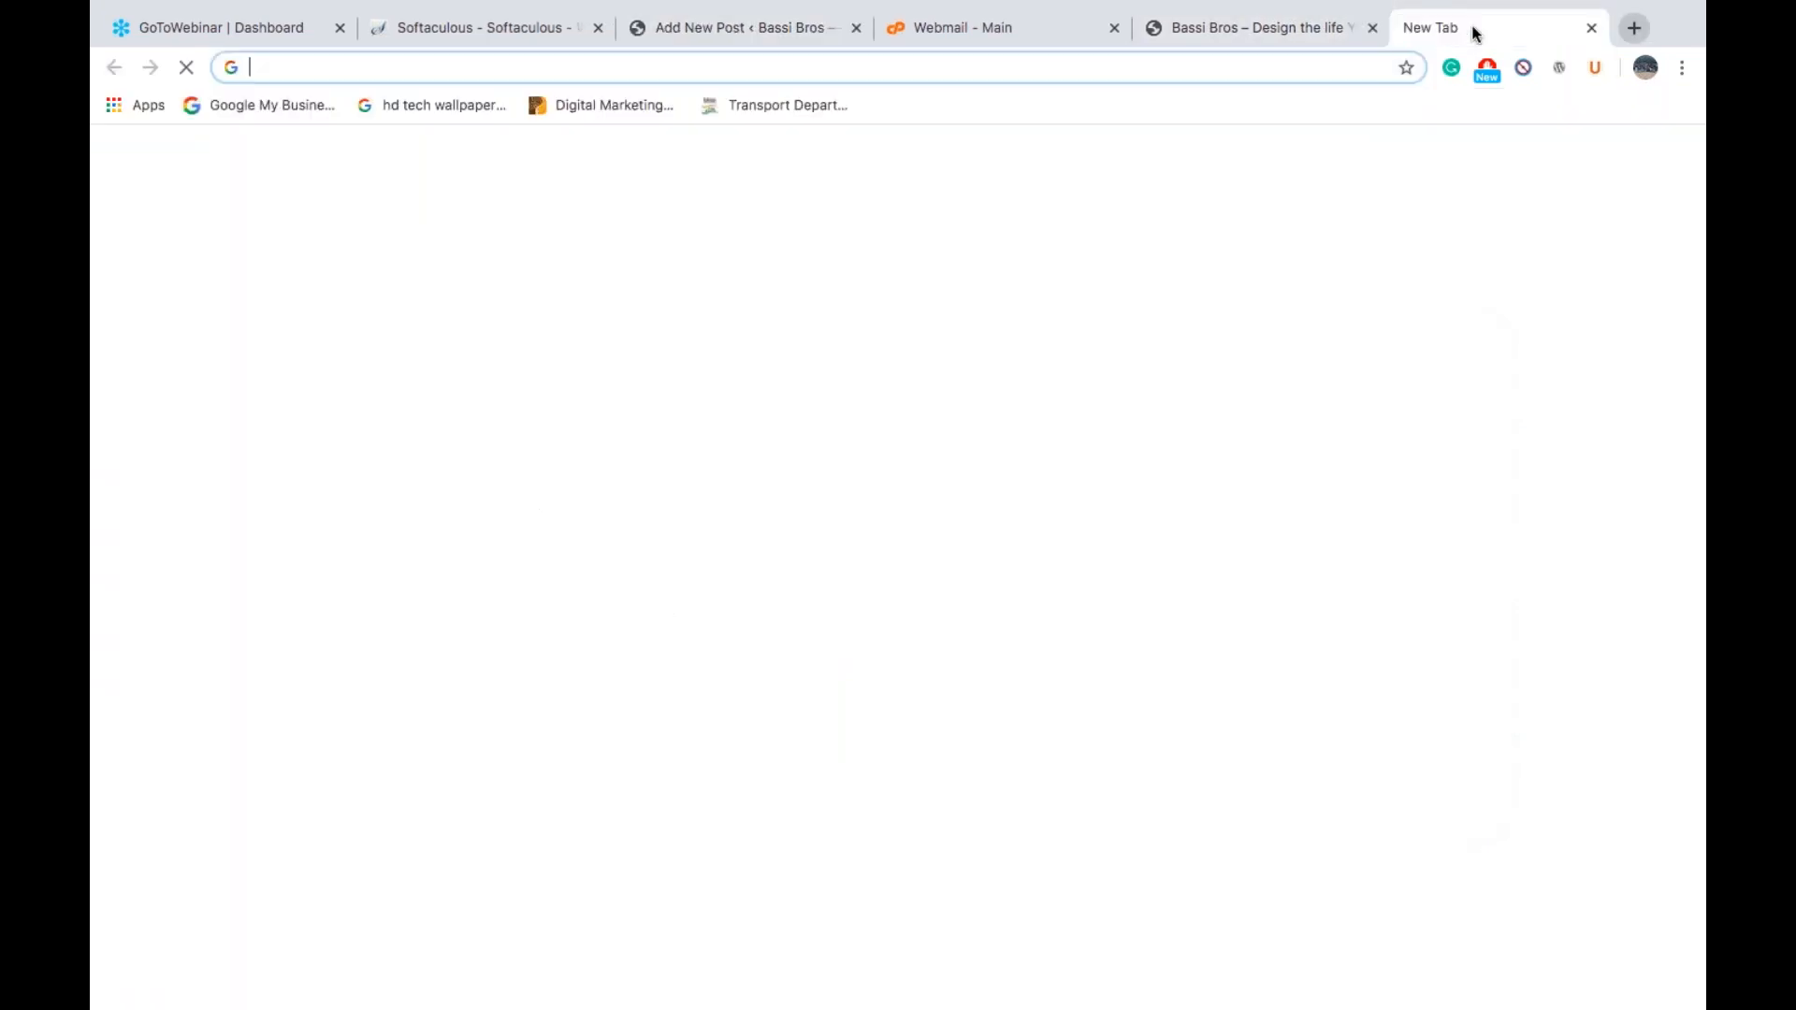
{"action": "left_click", "coordinate": [935, 67]}
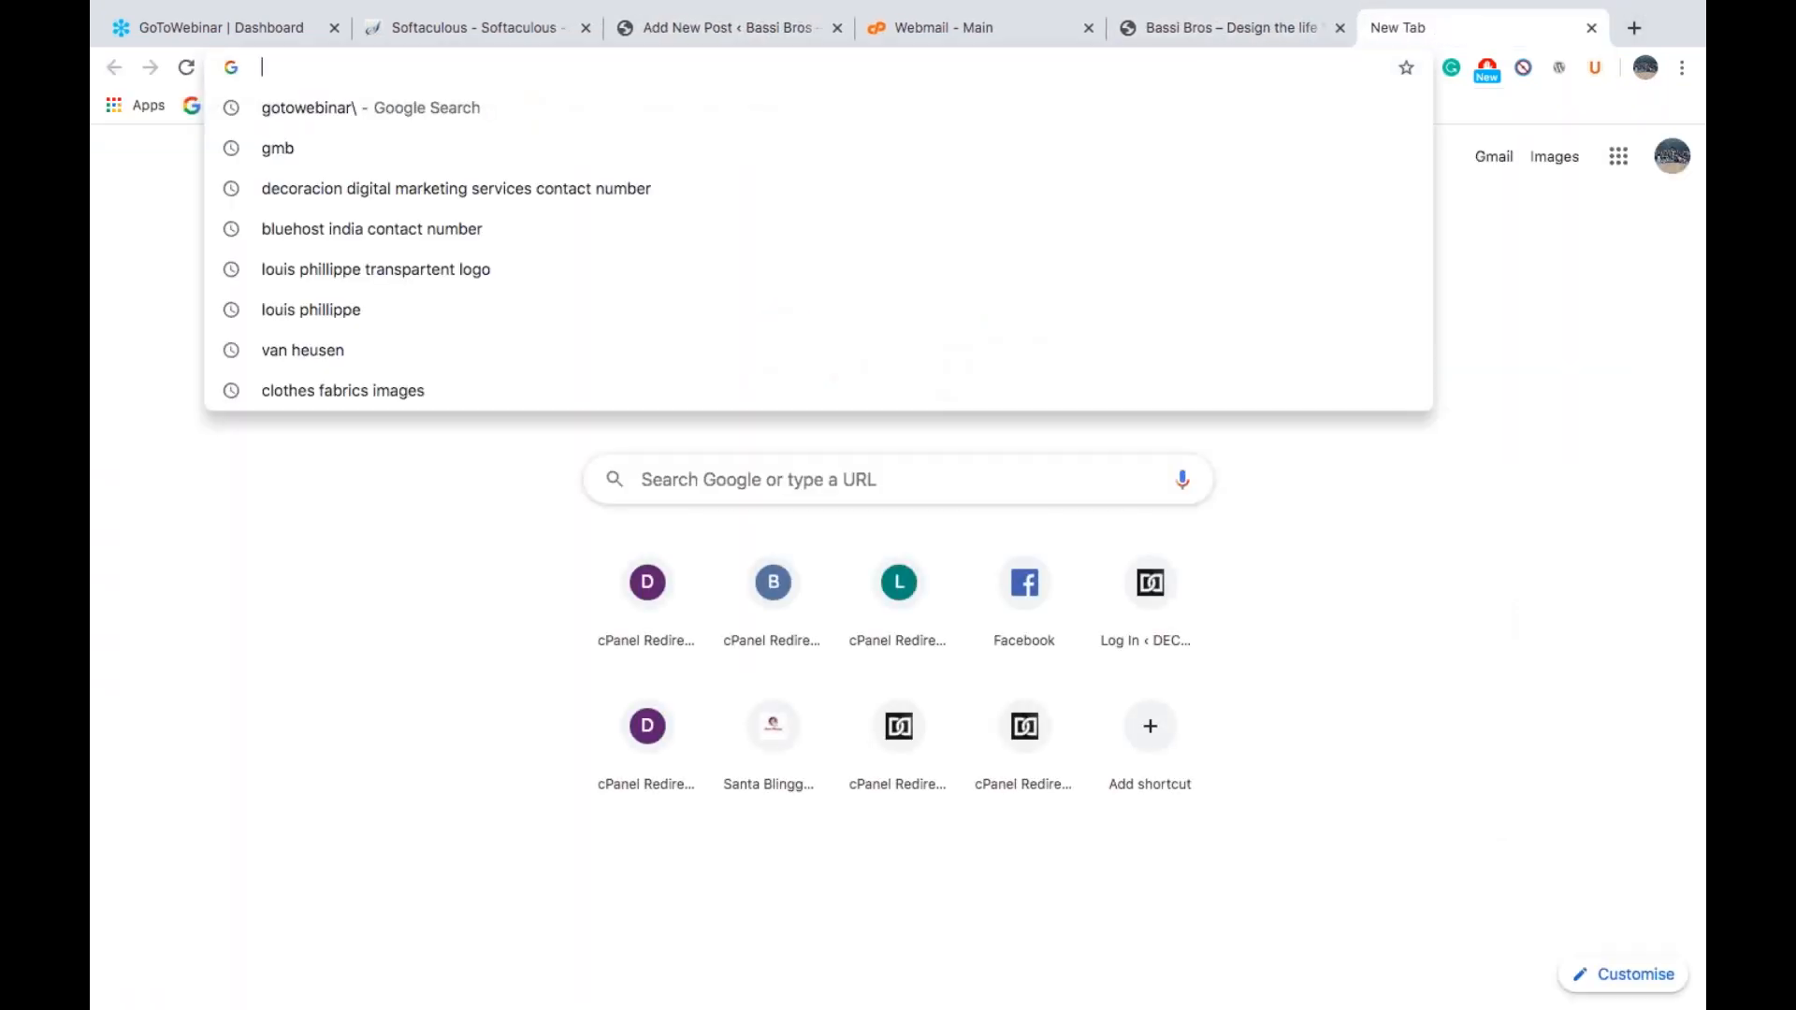
{"action": "key", "text": "Up"}
{"action": "key", "text": "Up"}
{"action": "key", "text": "Up"}
{"action": "key", "text": "Up"}
{"action": "key", "text": "Up"}
{"action": "key", "text": "Up"}
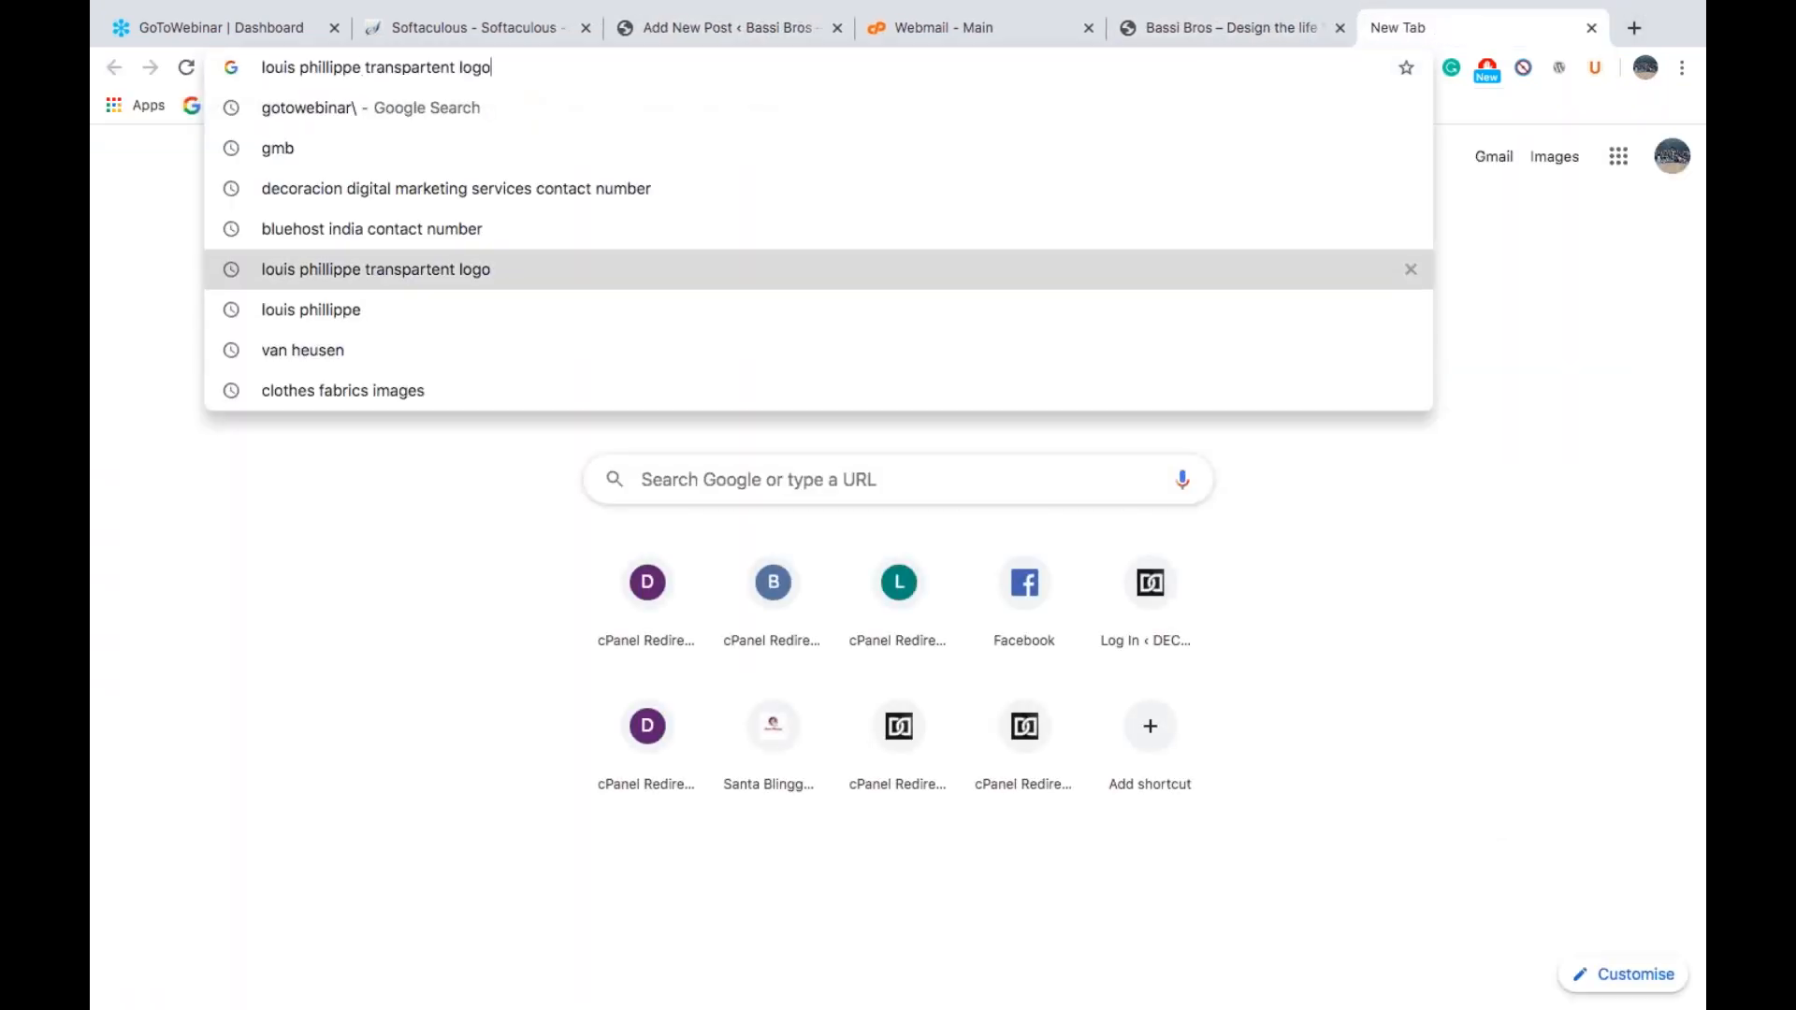
{"action": "key", "text": "Return"}
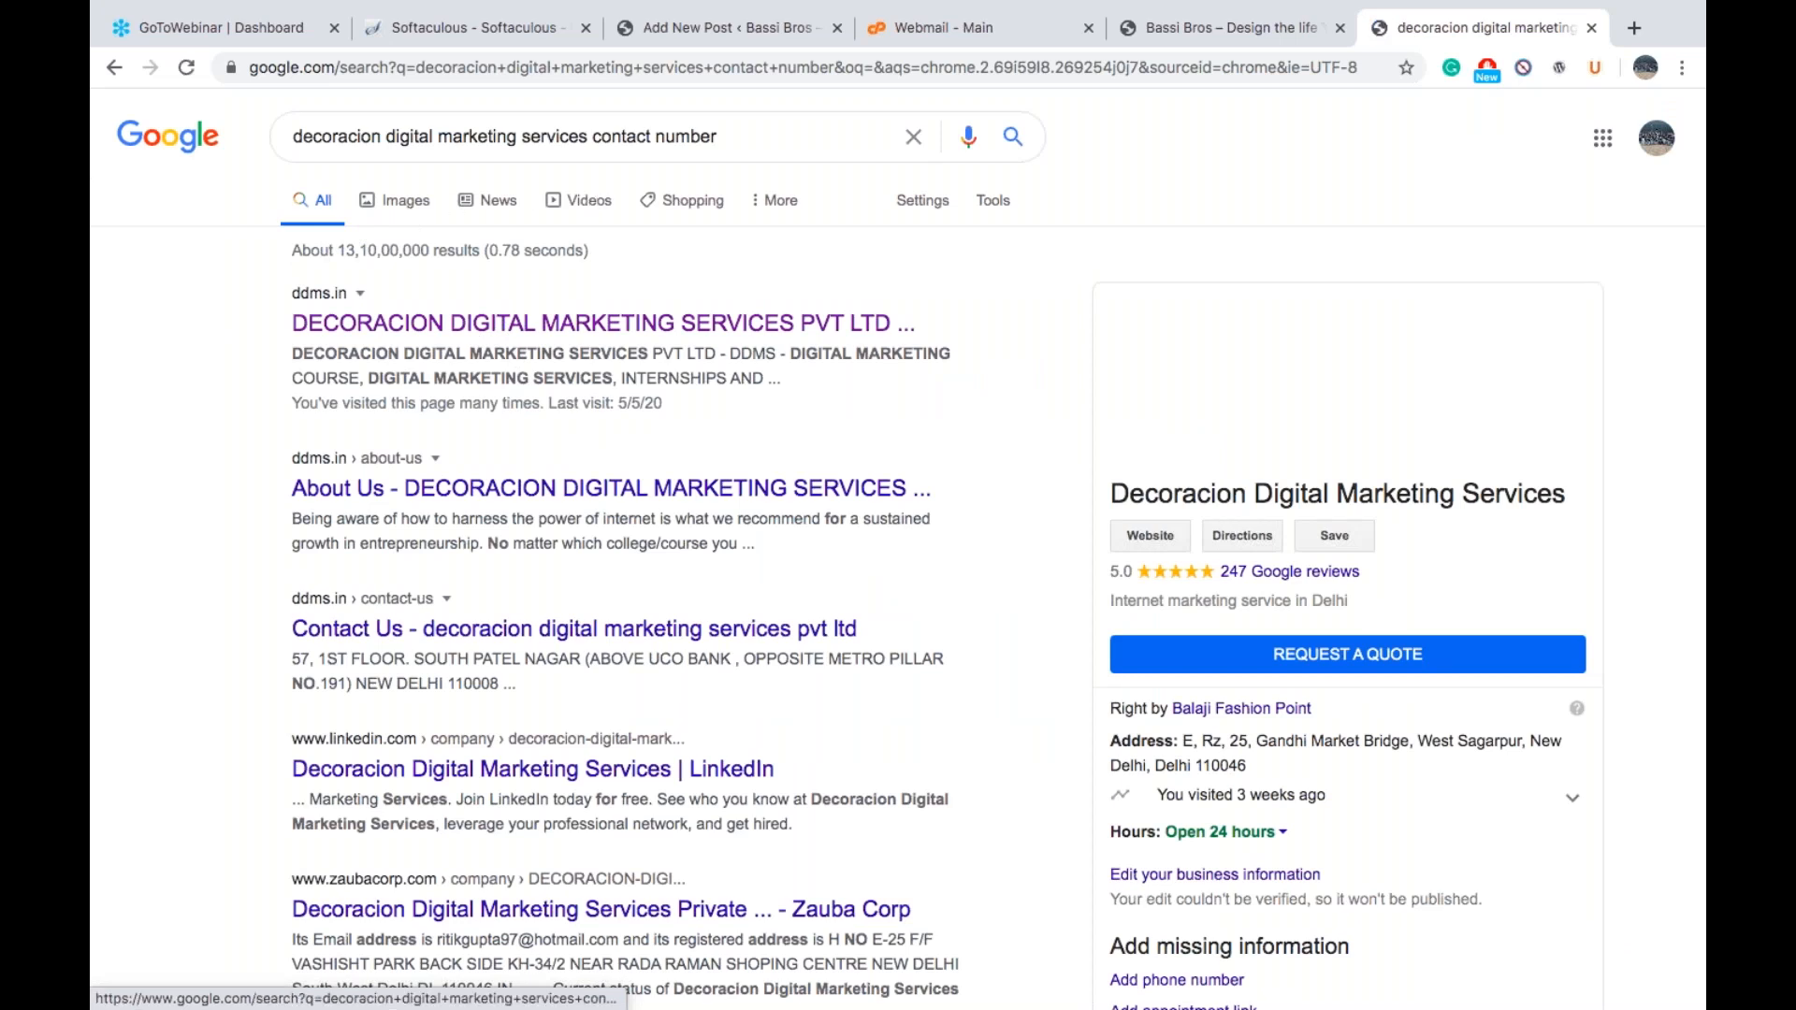
{"action": "left_click", "coordinate": [578, 201]}
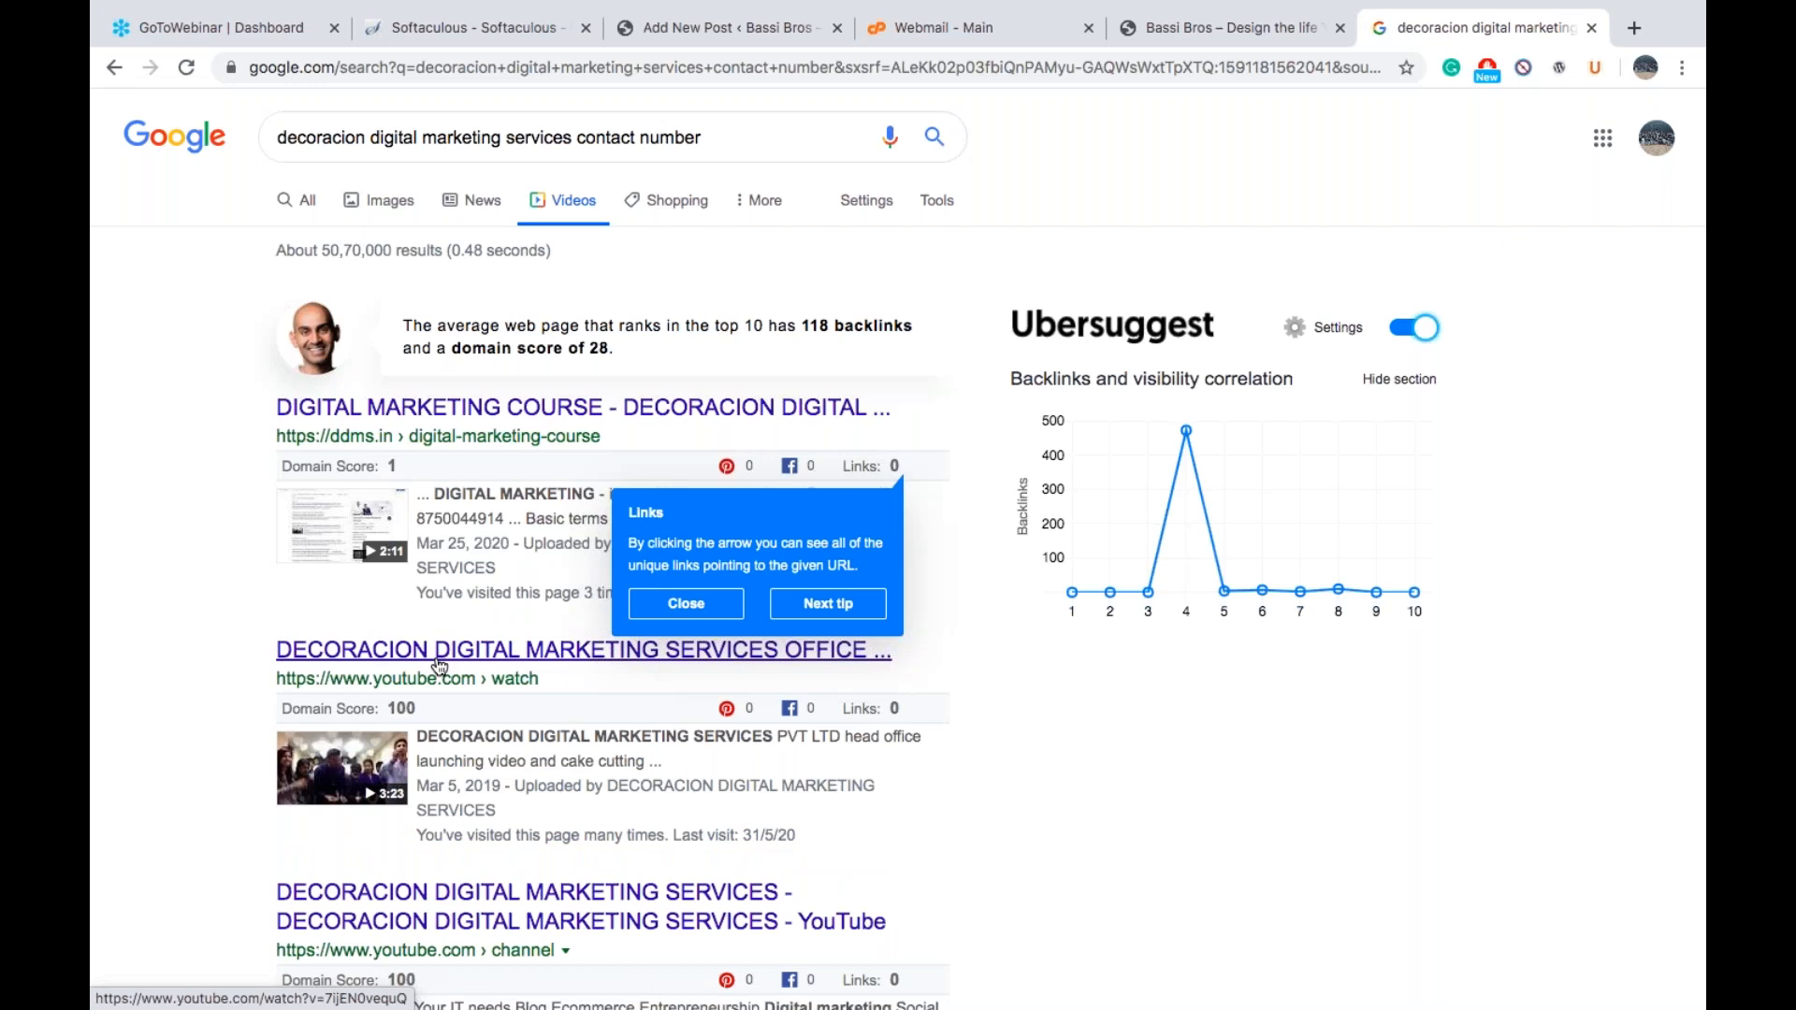
{"action": "left_click", "coordinate": [436, 660]}
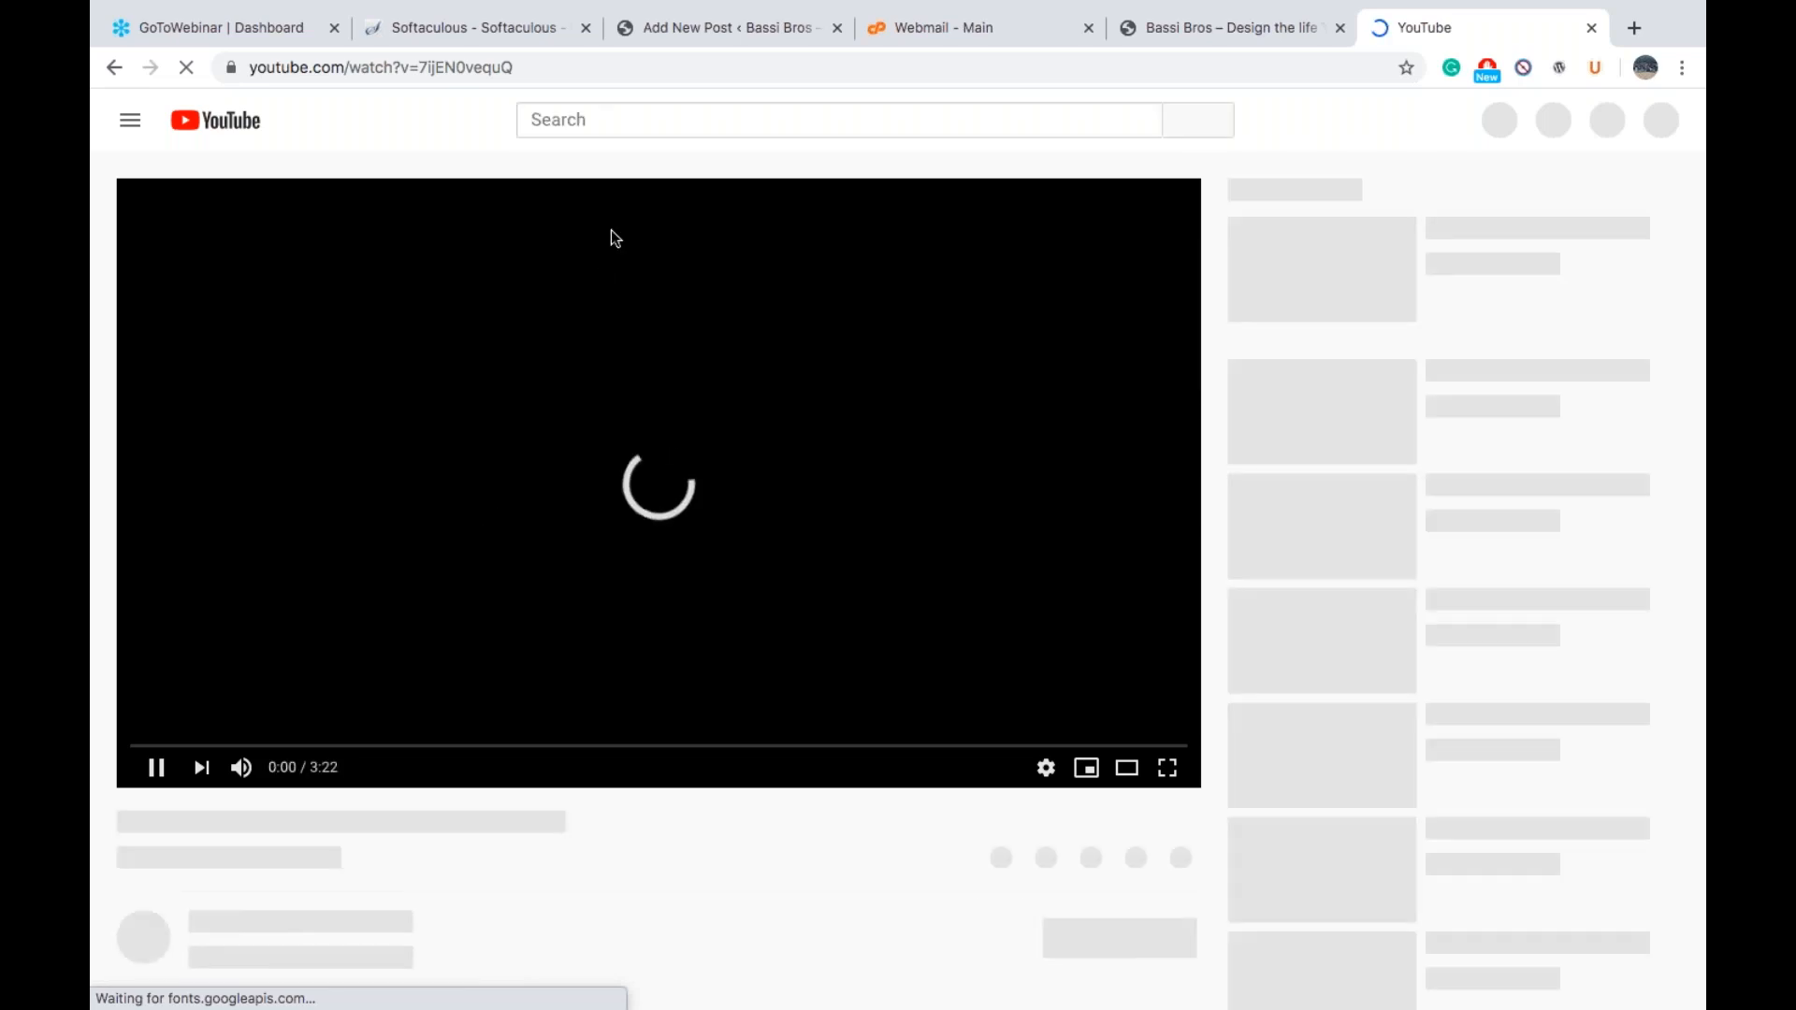
Pause the office-opening video at 0:02 and select its full URL in the address bar
{"action": "left_click", "coordinate": [654, 64]}
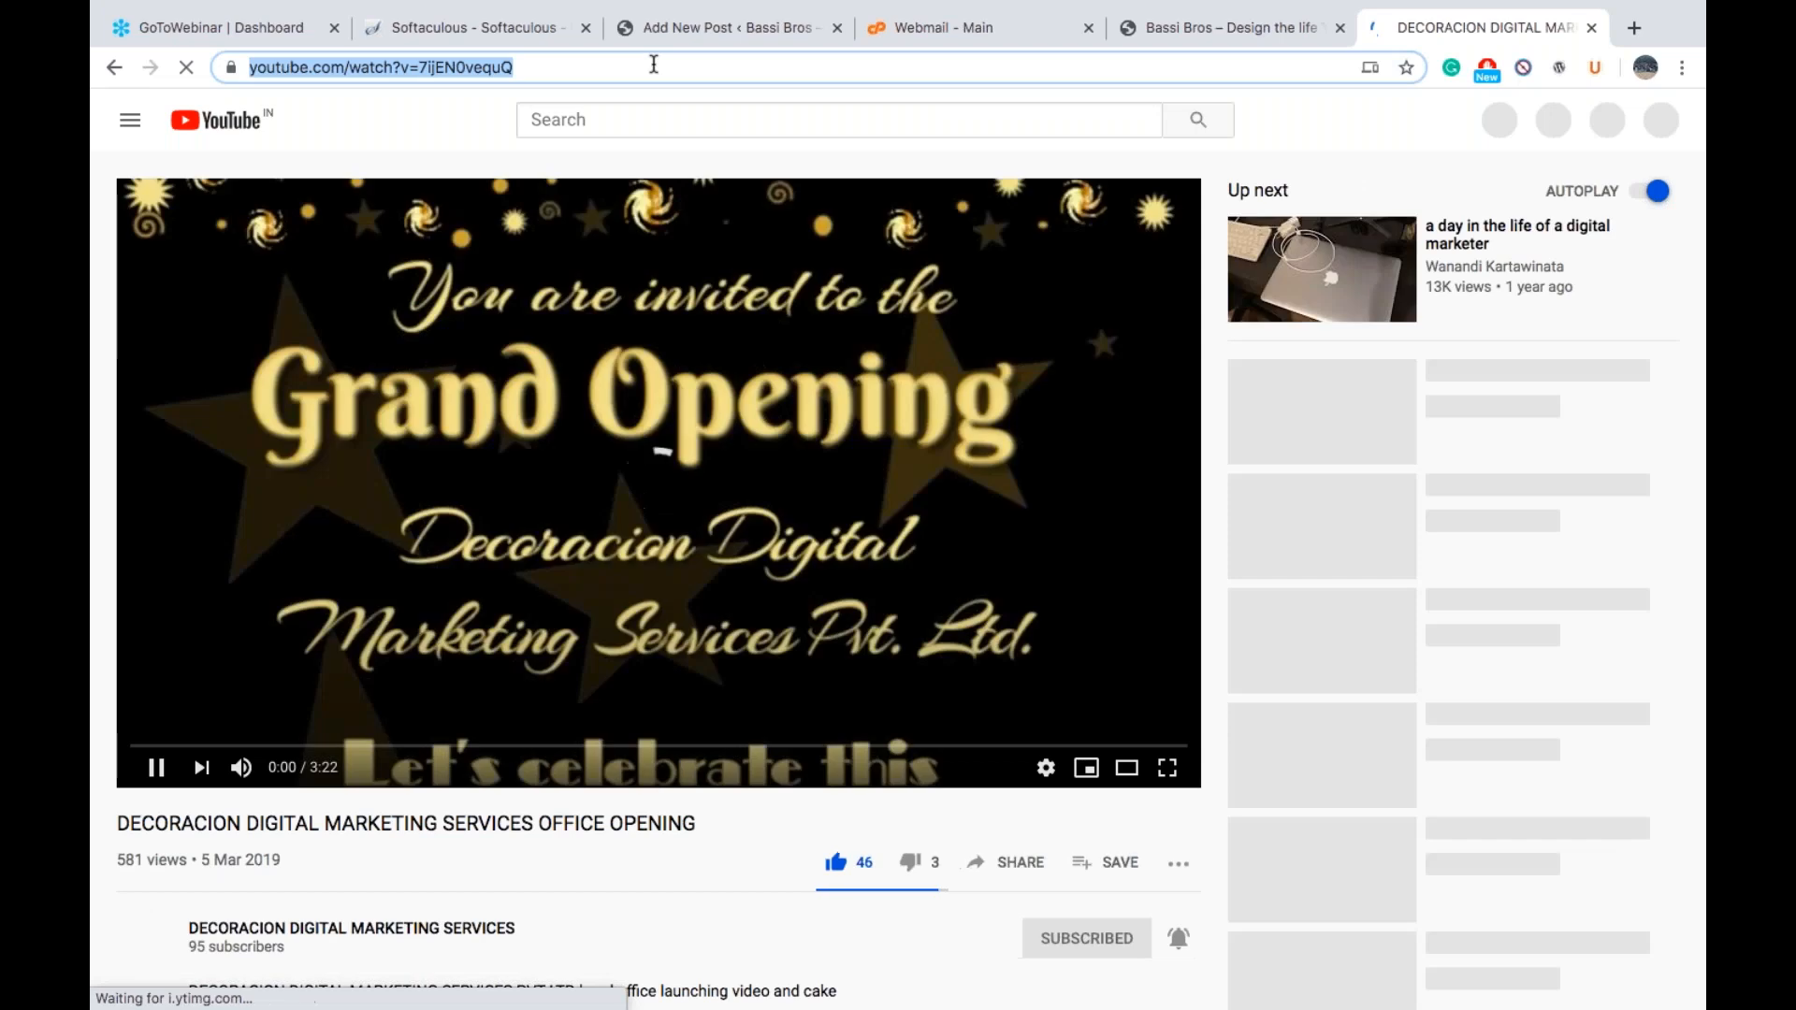
{"action": "left_click", "coordinate": [157, 771]}
{"action": "left_click", "coordinate": [452, 70]}
{"action": "key", "text": "ctrl+c"}
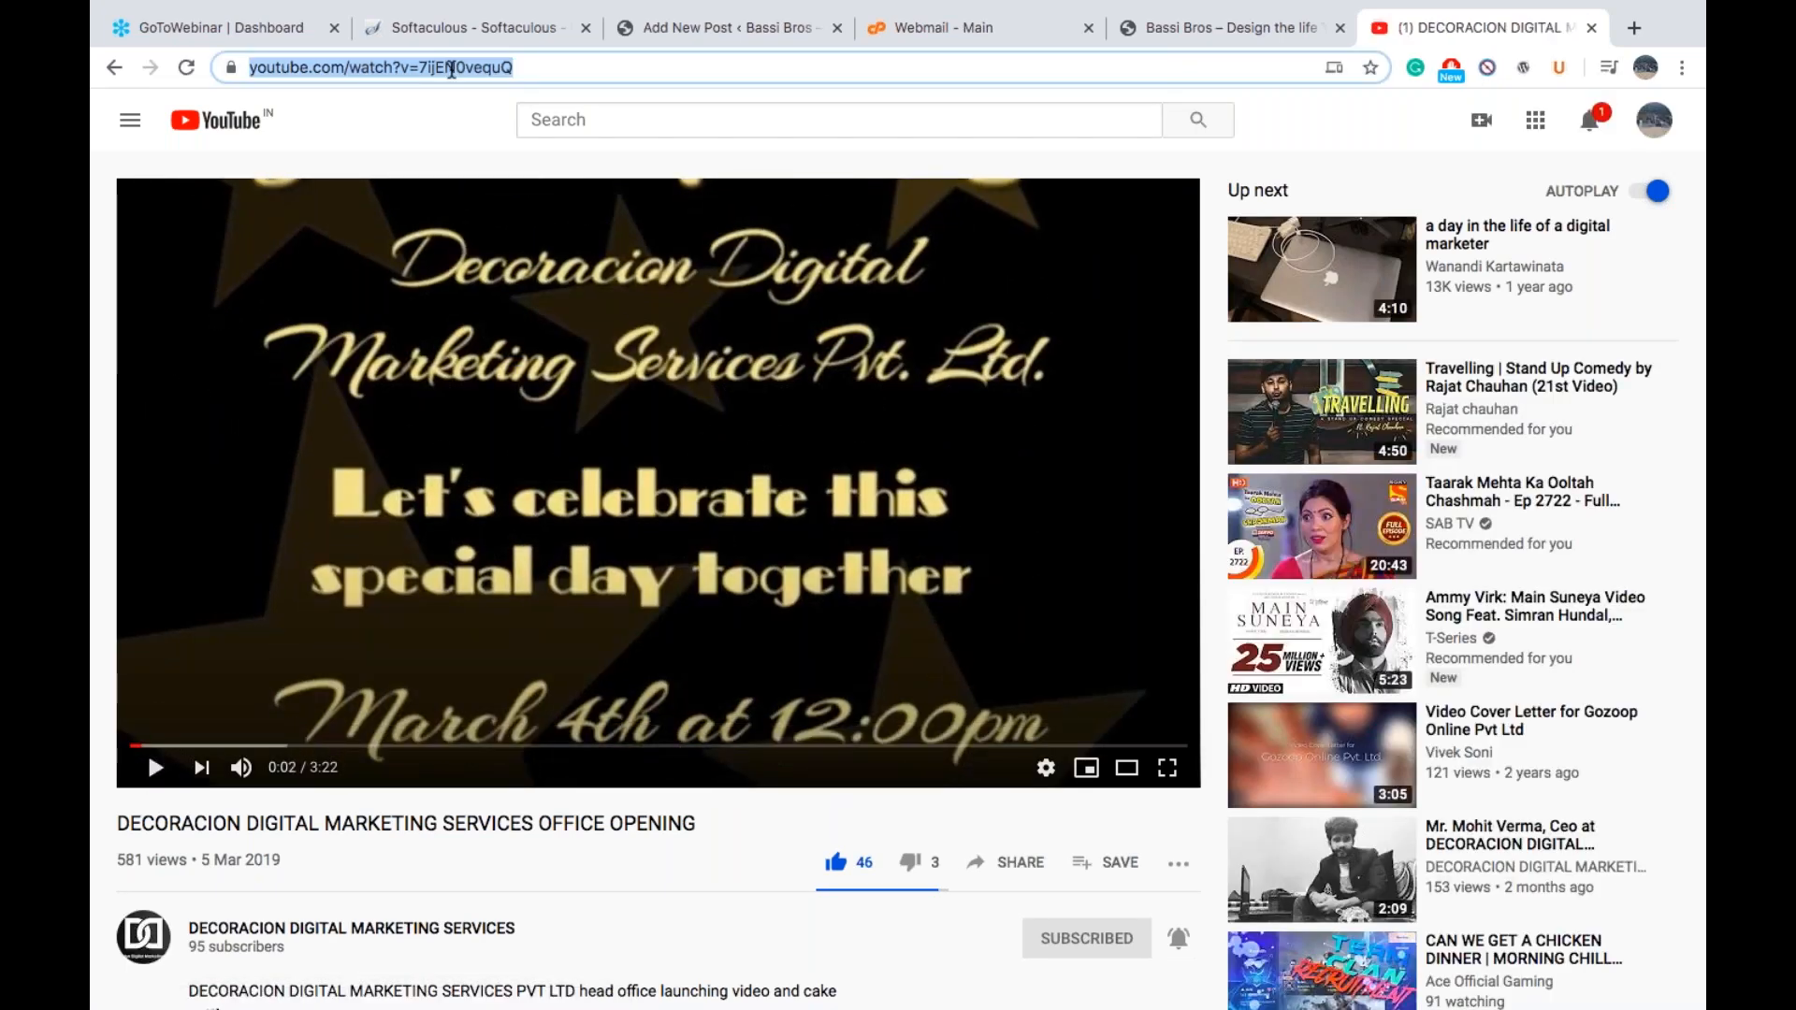
Add a YouTube embed block below the logo and embed the copied office-opening video link
{"action": "left_click", "coordinate": [721, 34]}
{"action": "type", "text": "you"}
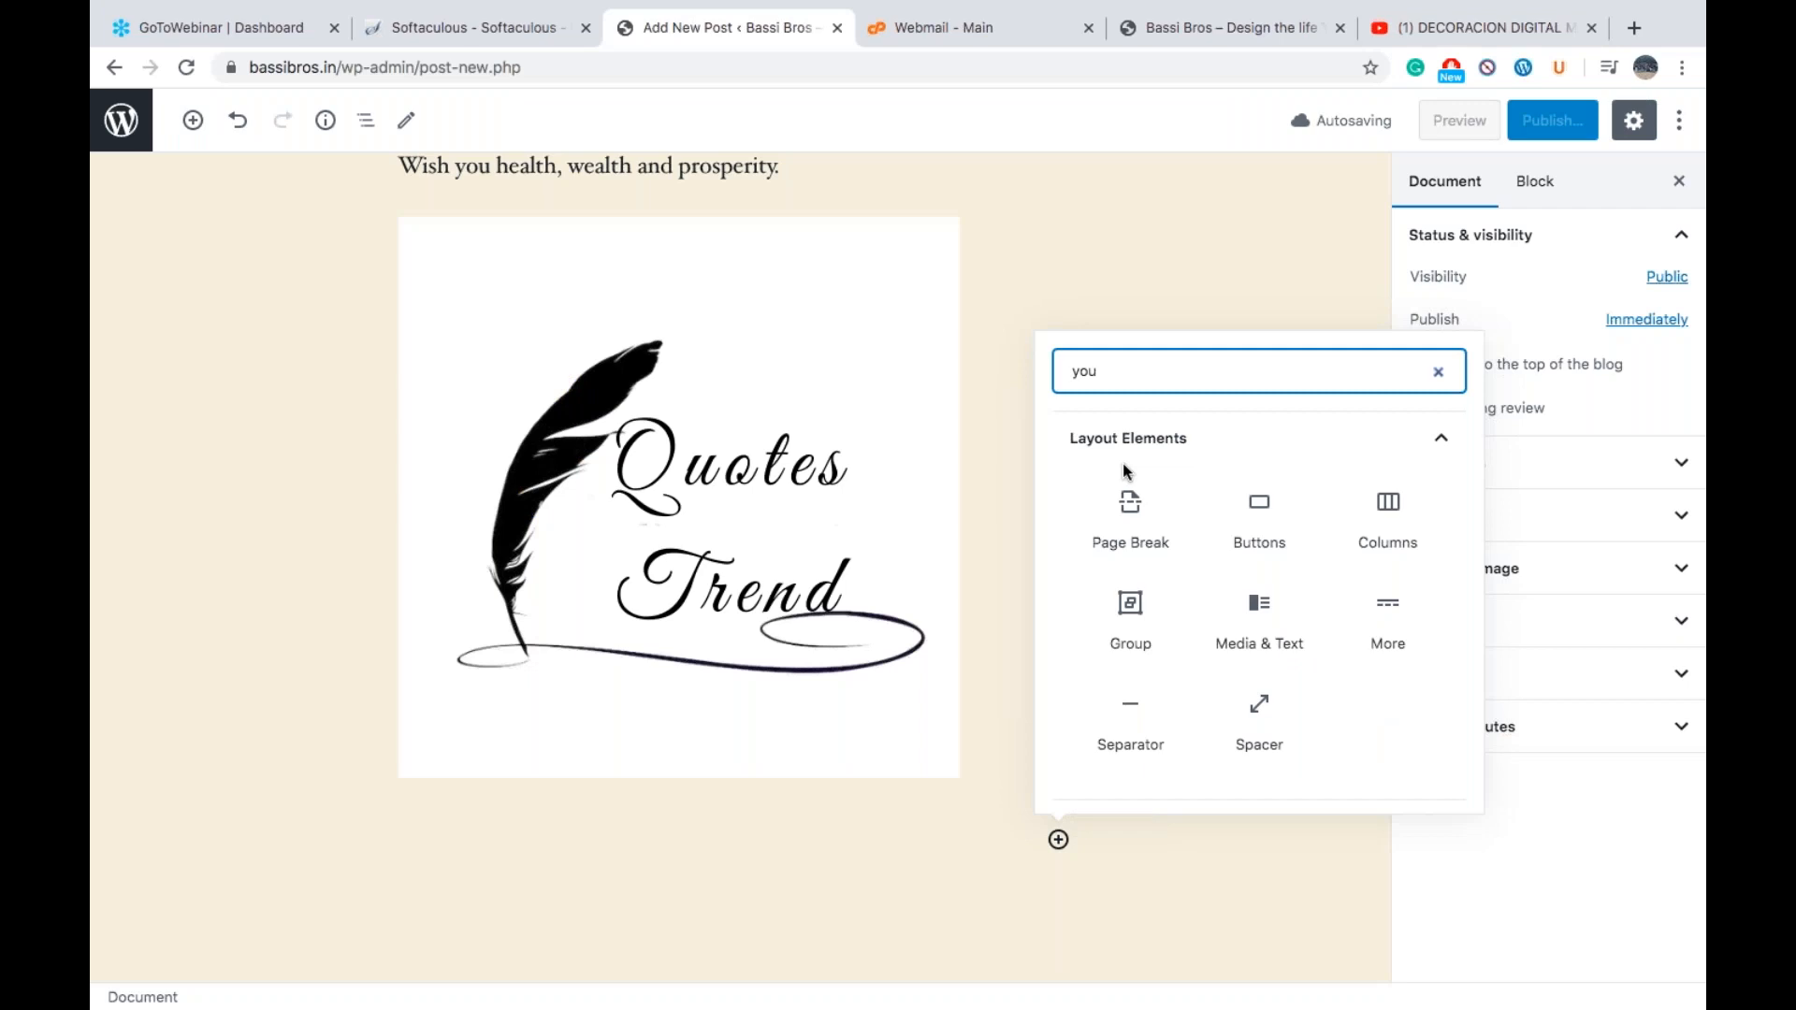
{"action": "scroll", "coordinate": [1136, 673], "scroll_direction": "down", "scroll_amount": 3}
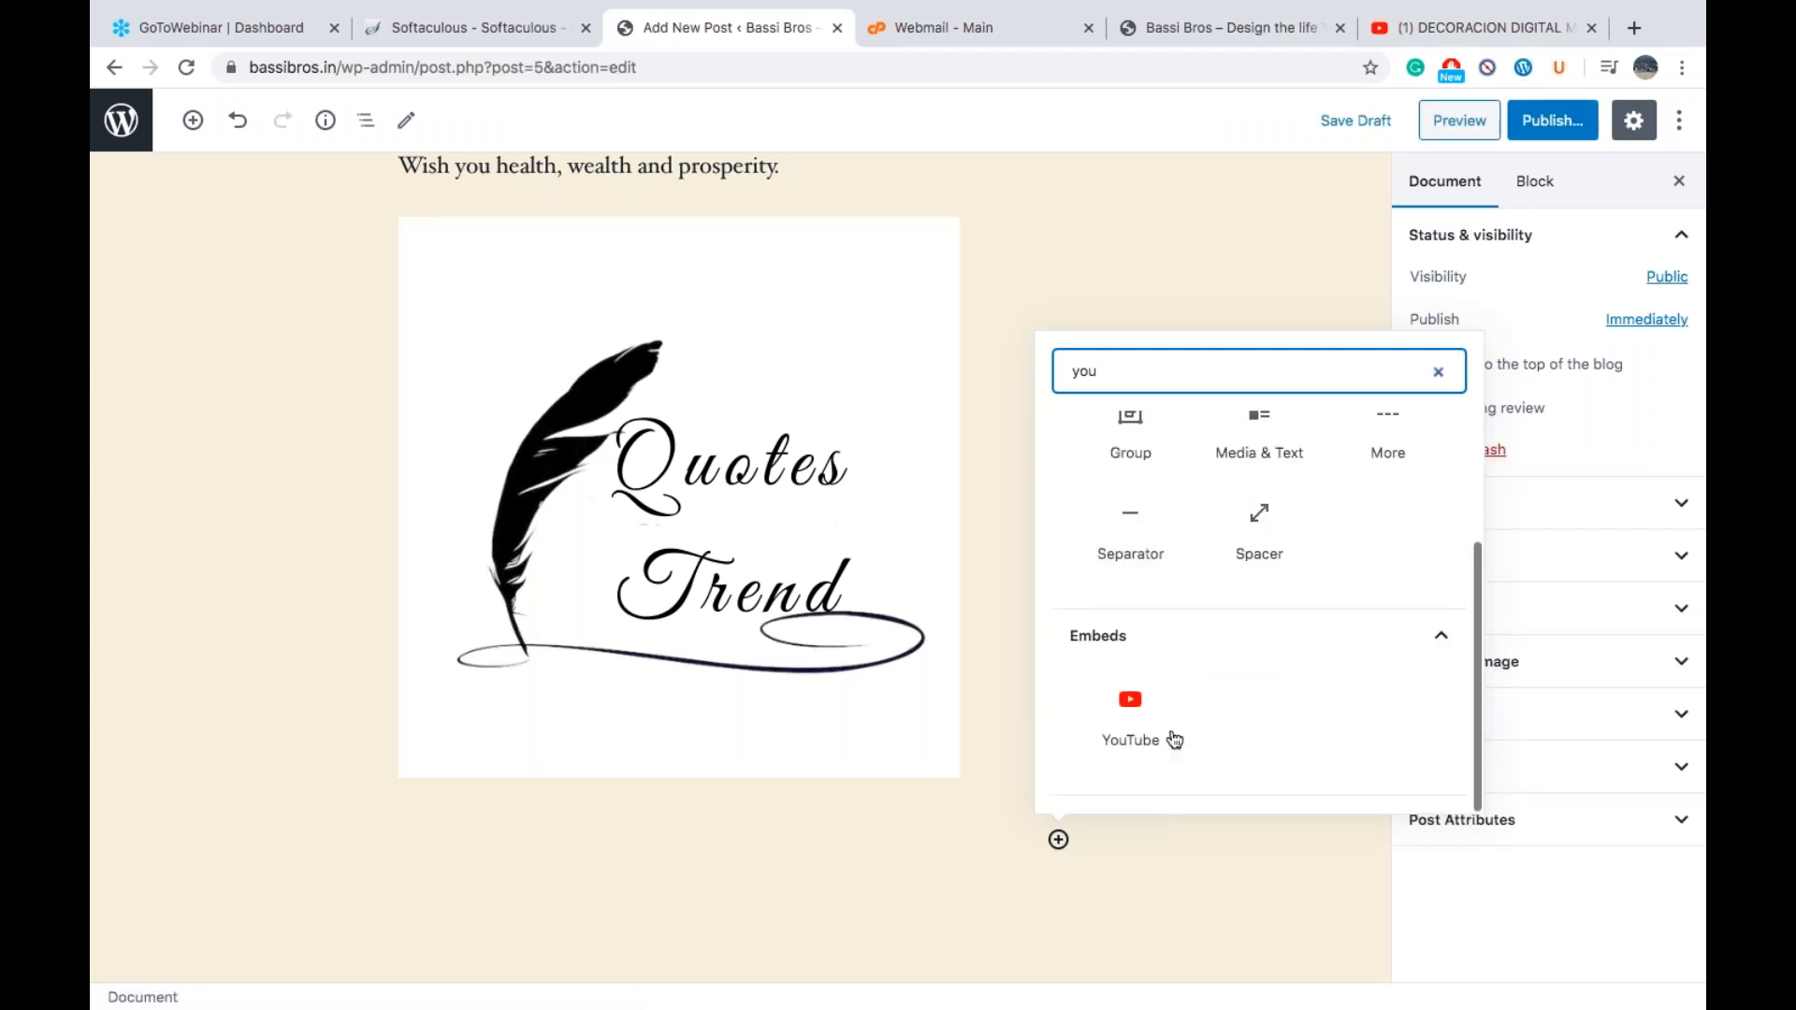
{"action": "left_click", "coordinate": [1134, 711]}
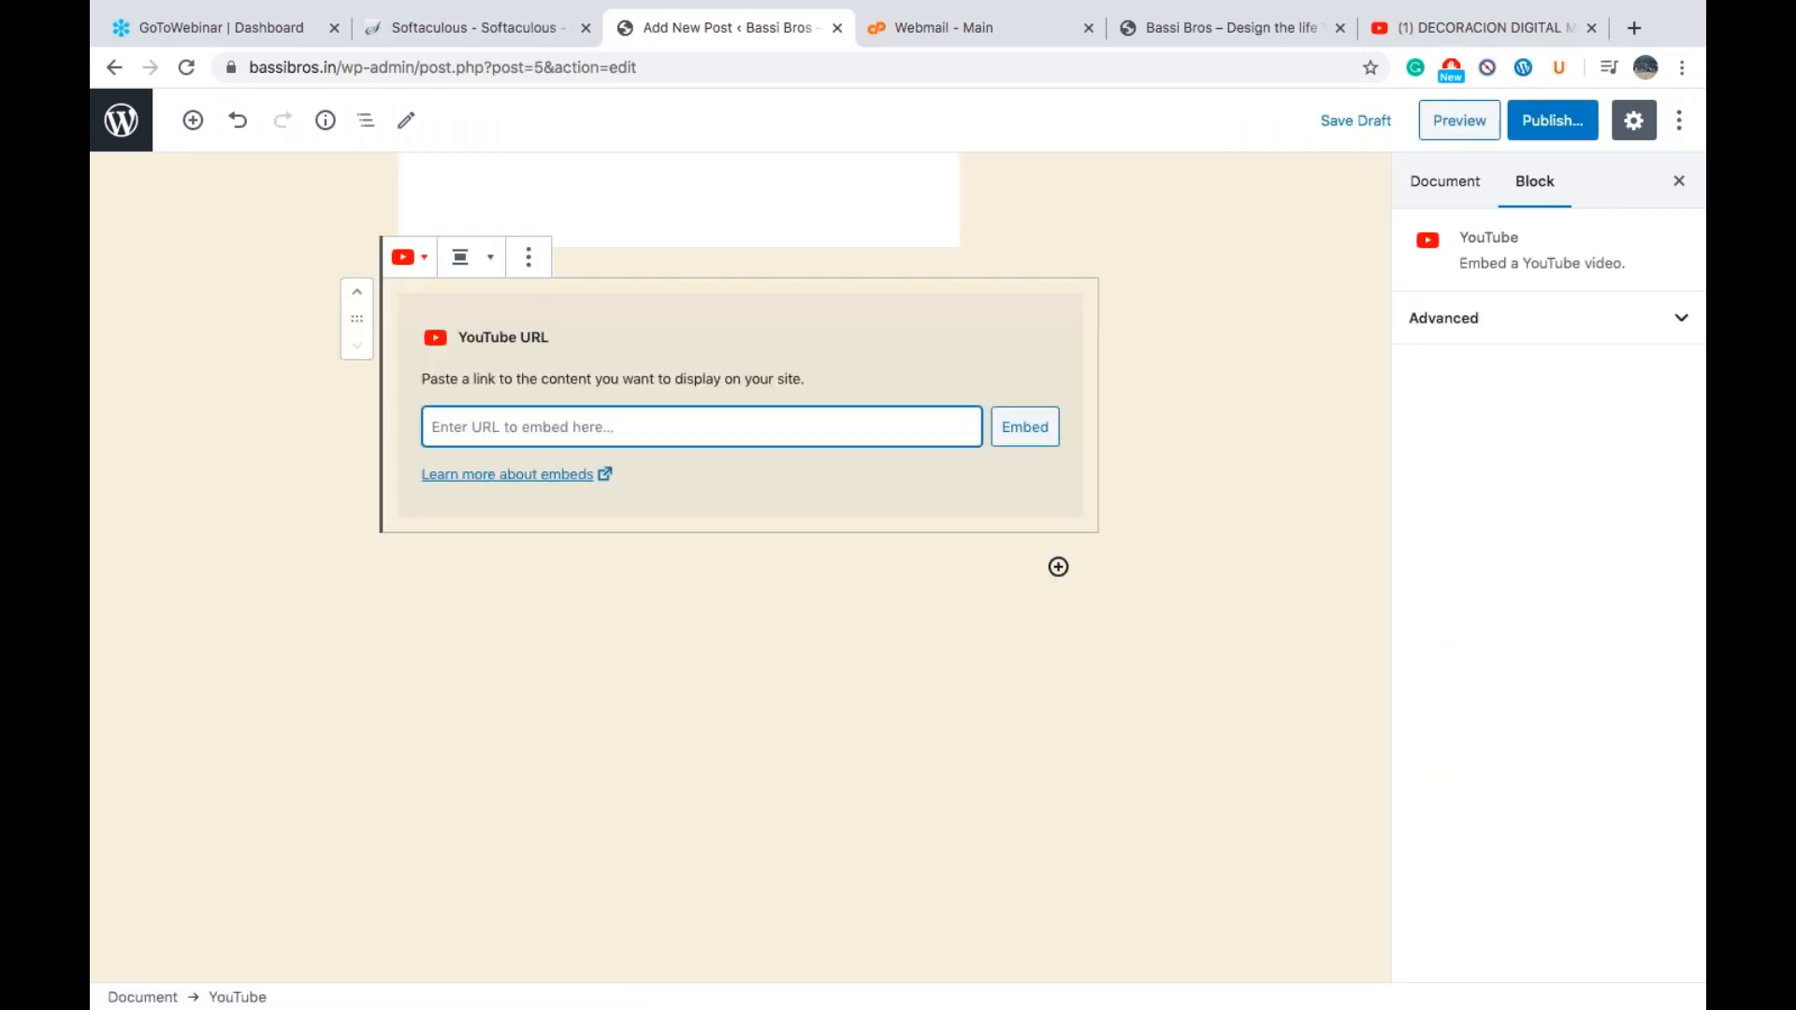
{"action": "key", "text": "ctrl+v"}
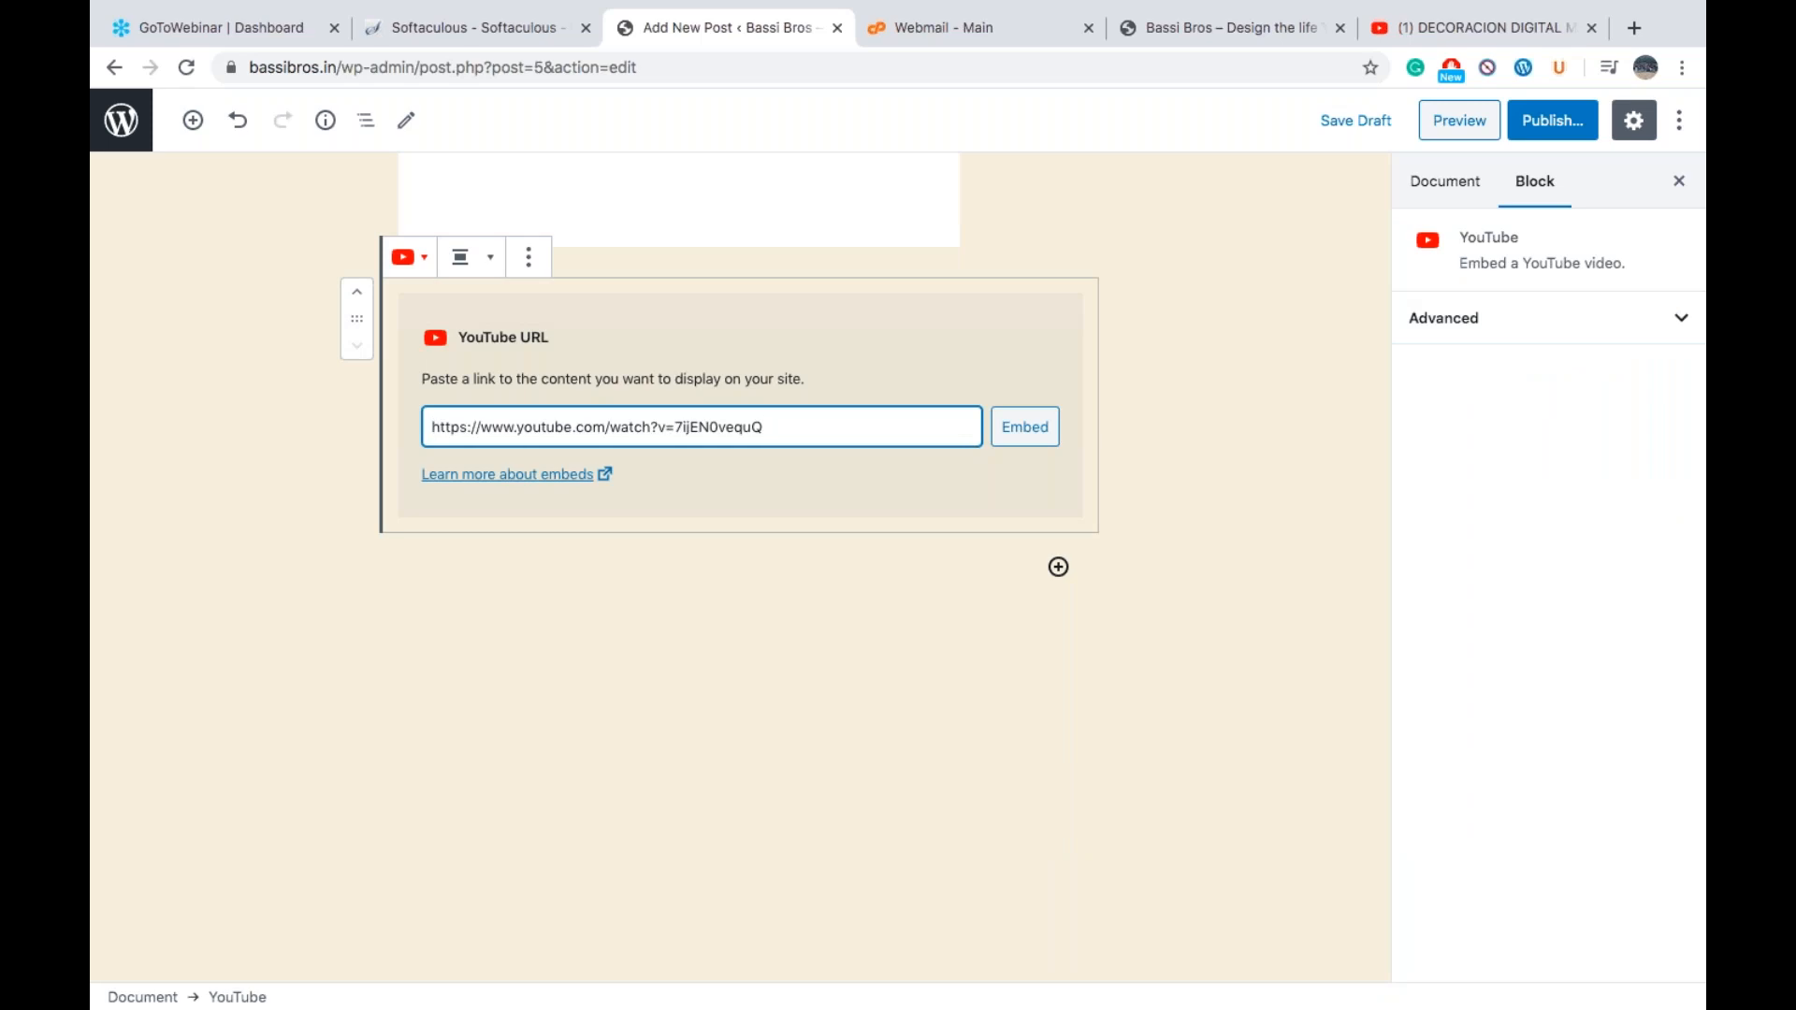
{"action": "key", "text": "Return"}
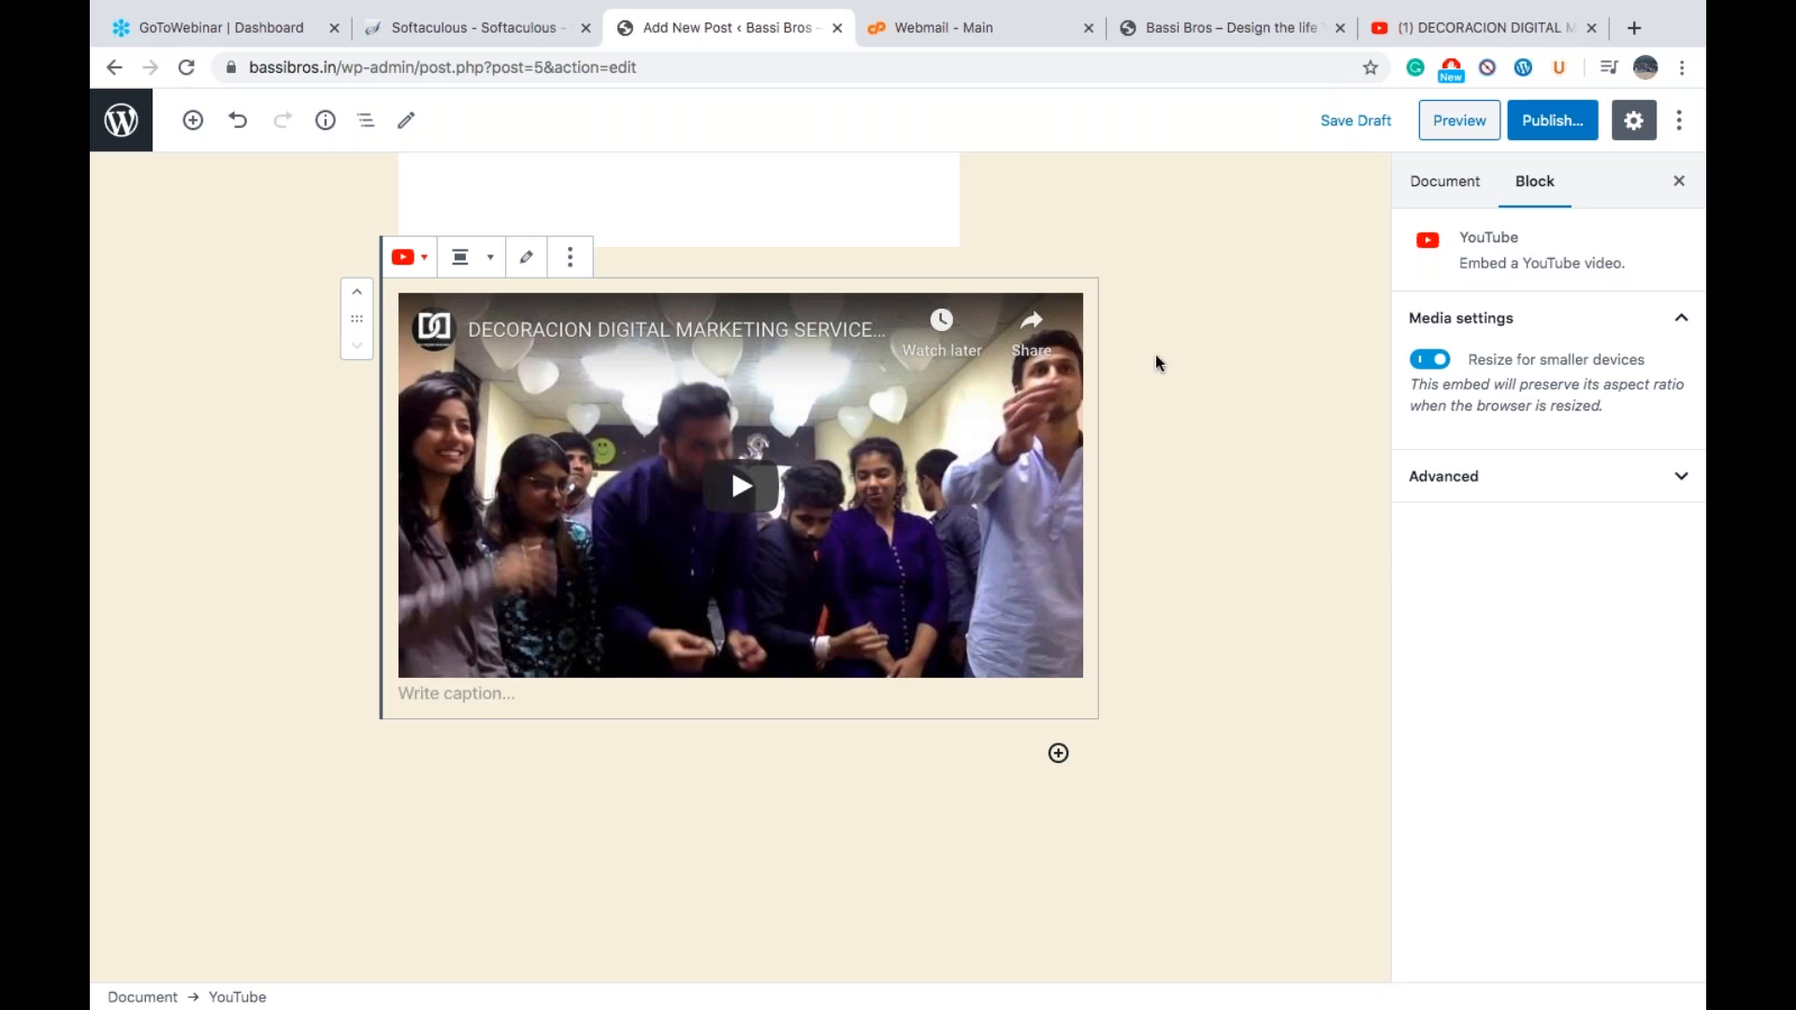
Expand the post's Permalink, Categories, Tags and Featured image panels in the Document settings
{"action": "left_click", "coordinate": [1436, 182]}
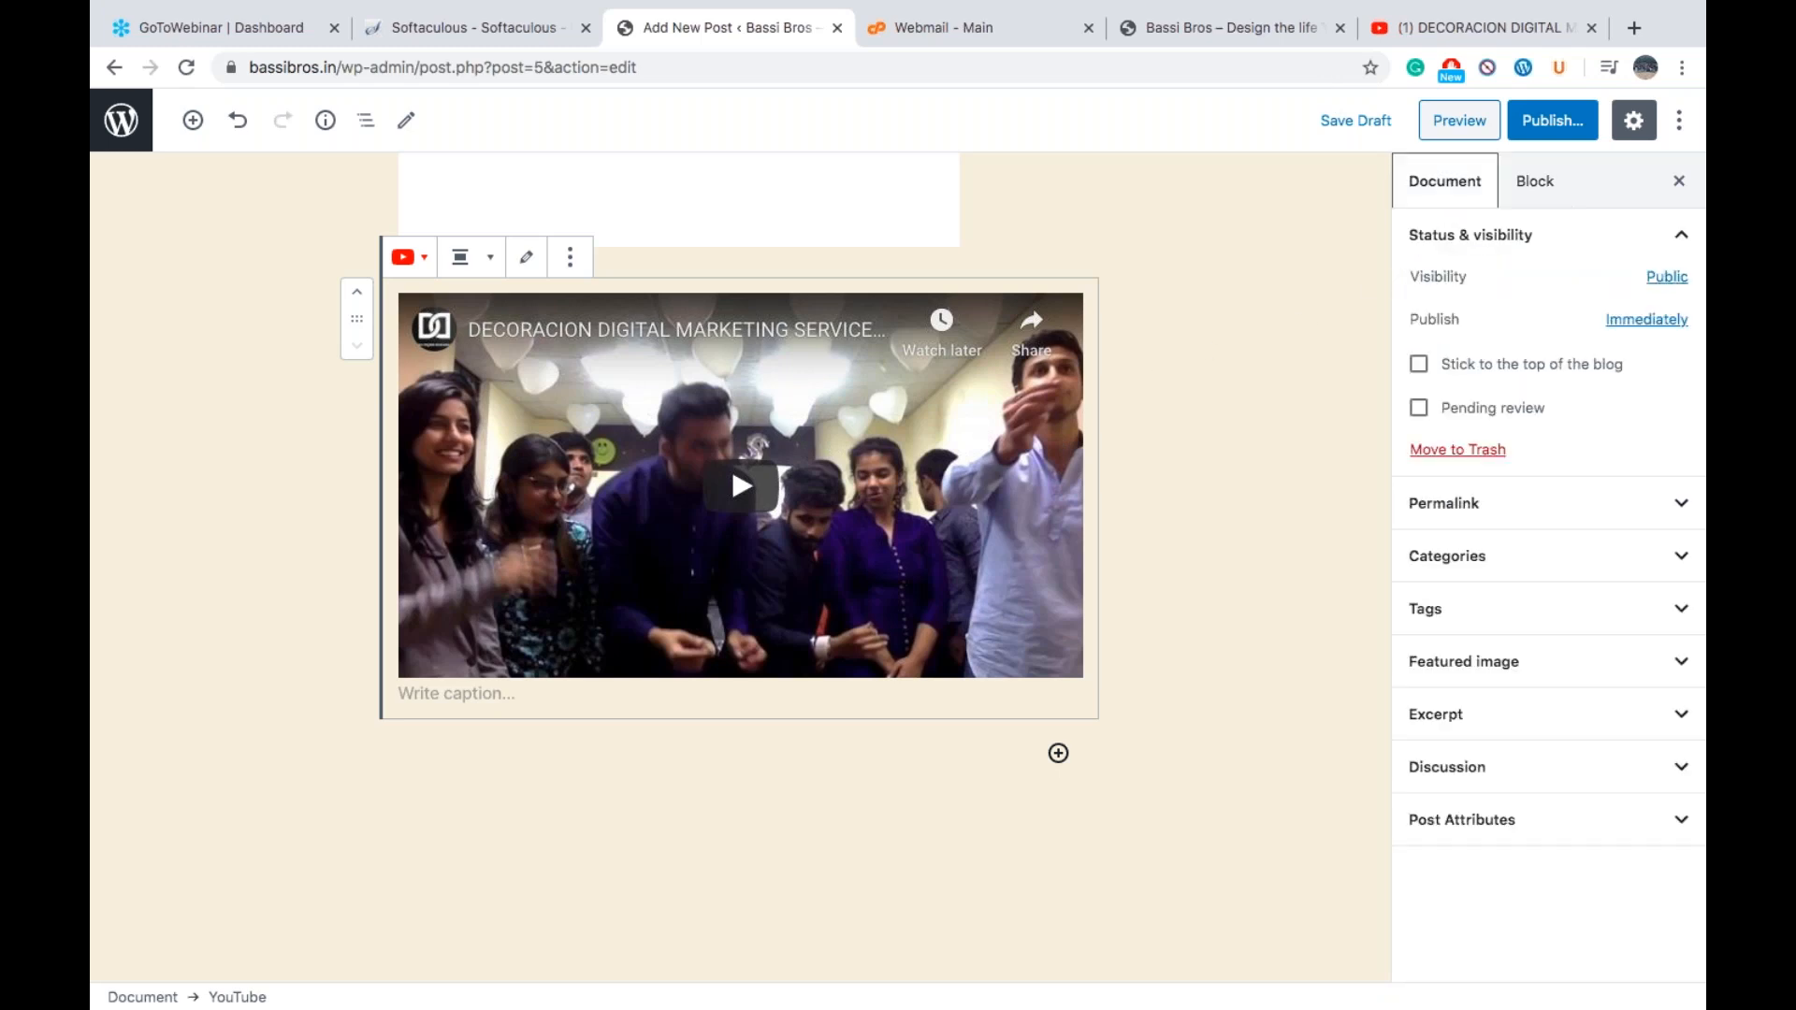
{"action": "left_click", "coordinate": [1455, 517]}
{"action": "left_click", "coordinate": [1465, 635]}
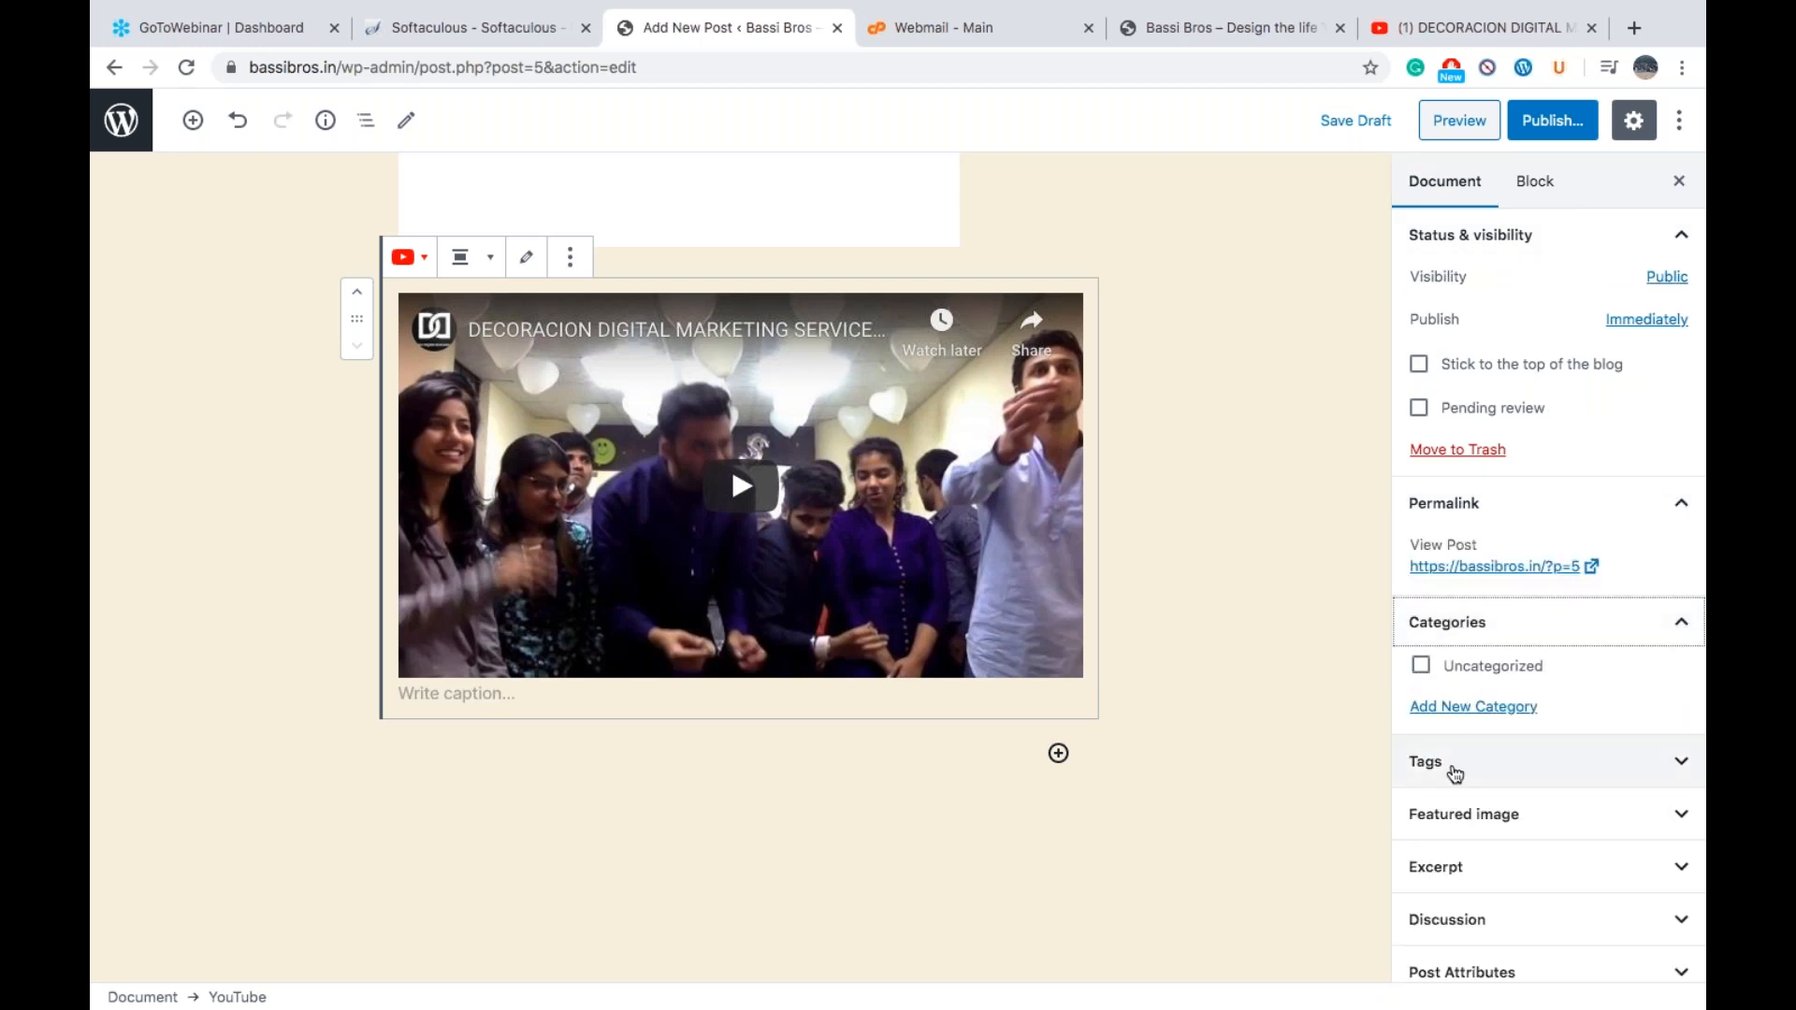
{"action": "left_click", "coordinate": [1452, 768]}
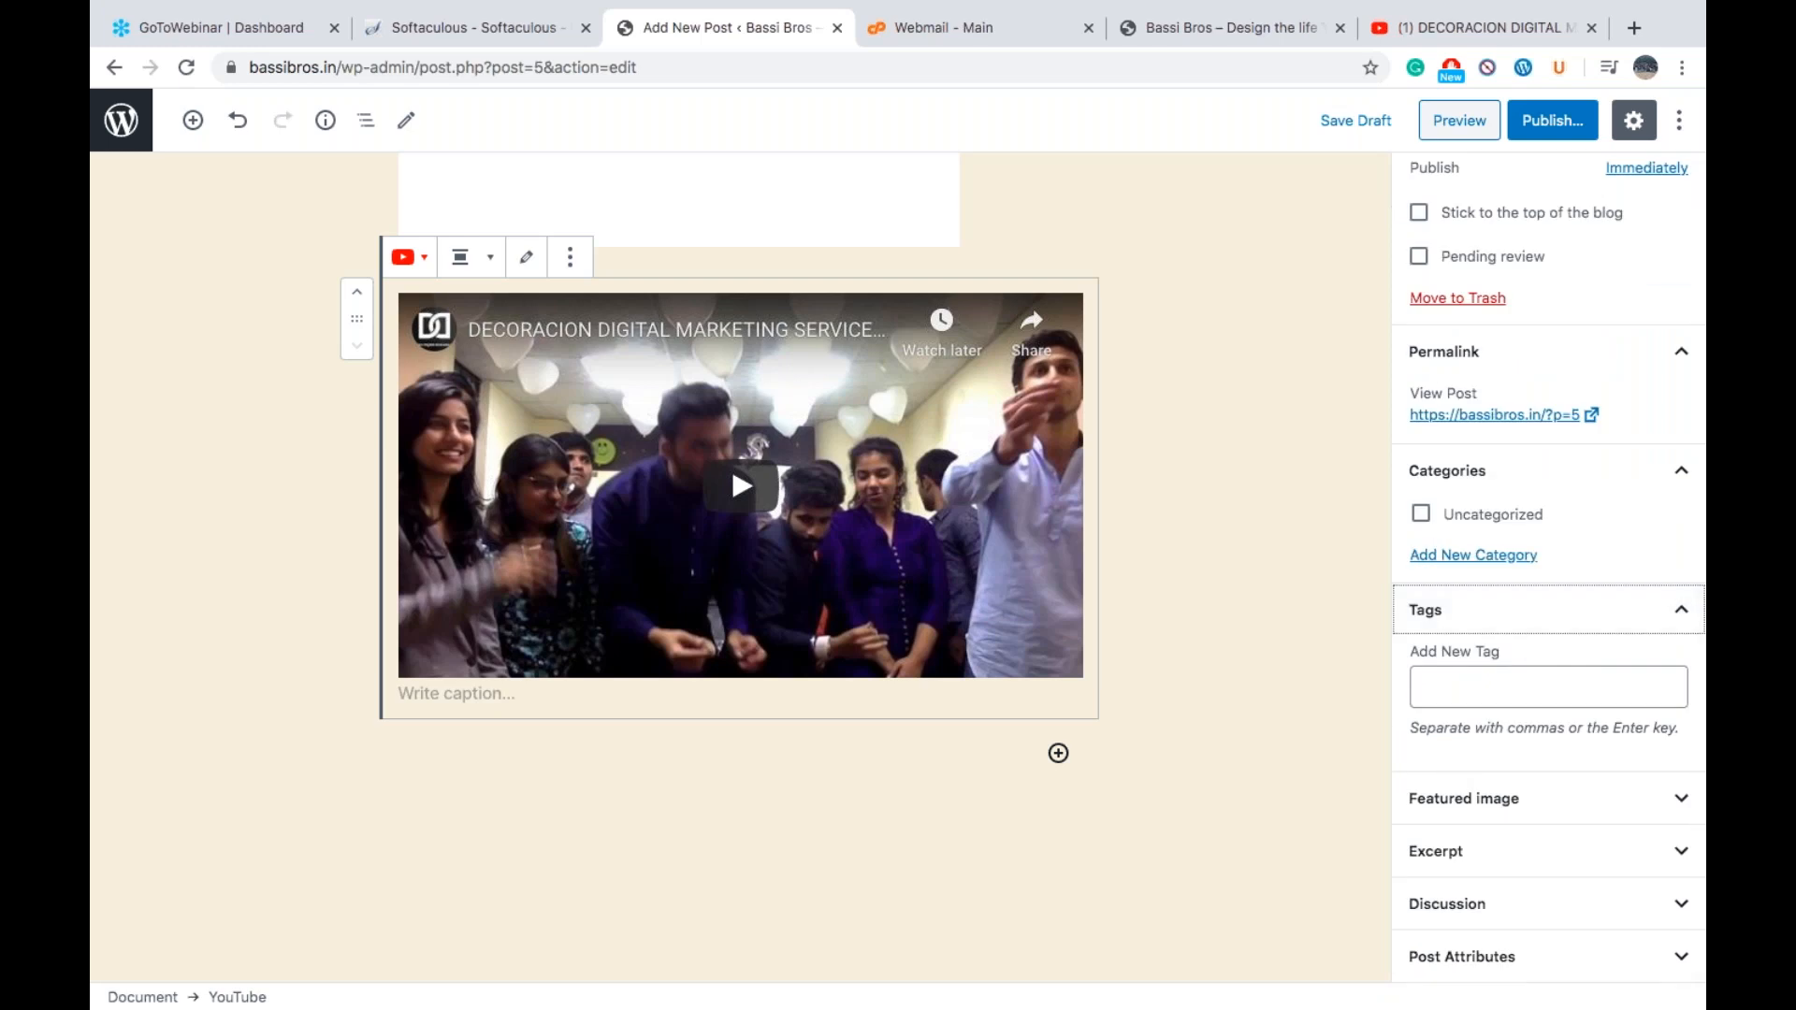
{"action": "left_click", "coordinate": [1482, 798]}
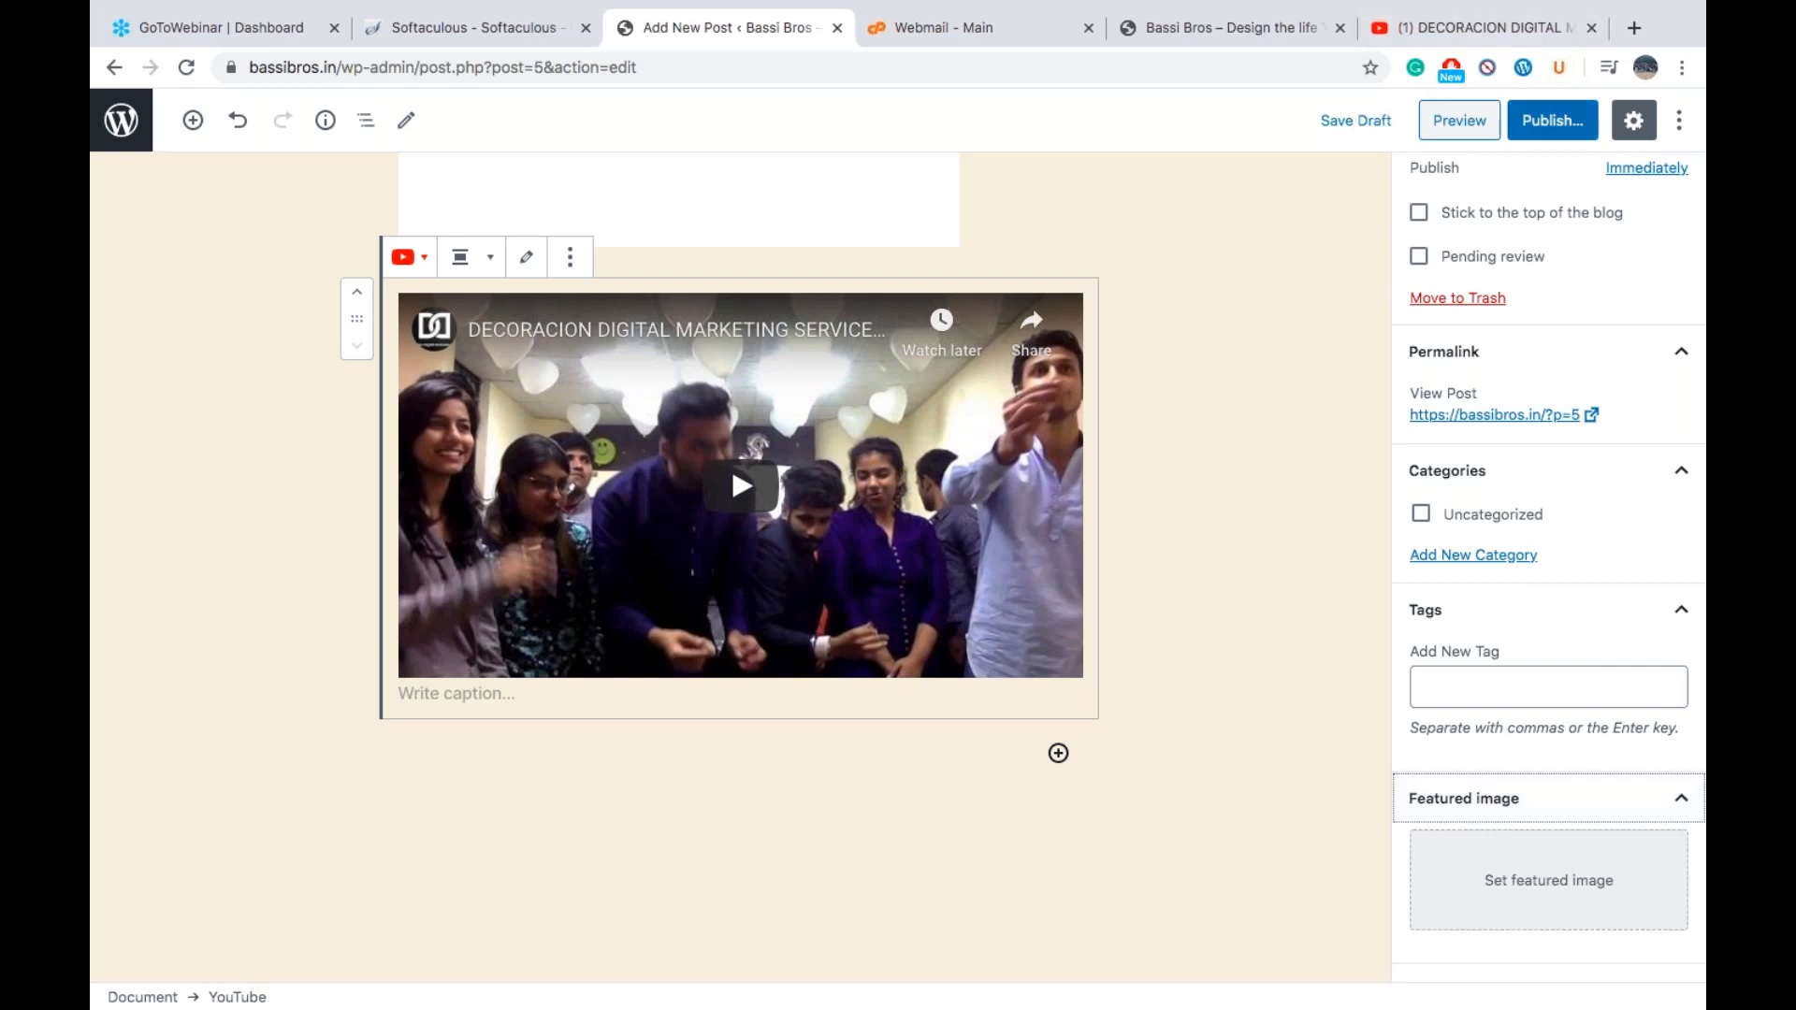
Publish the post immediately after checking its publish date and visibility
{"action": "left_click", "coordinate": [1546, 121]}
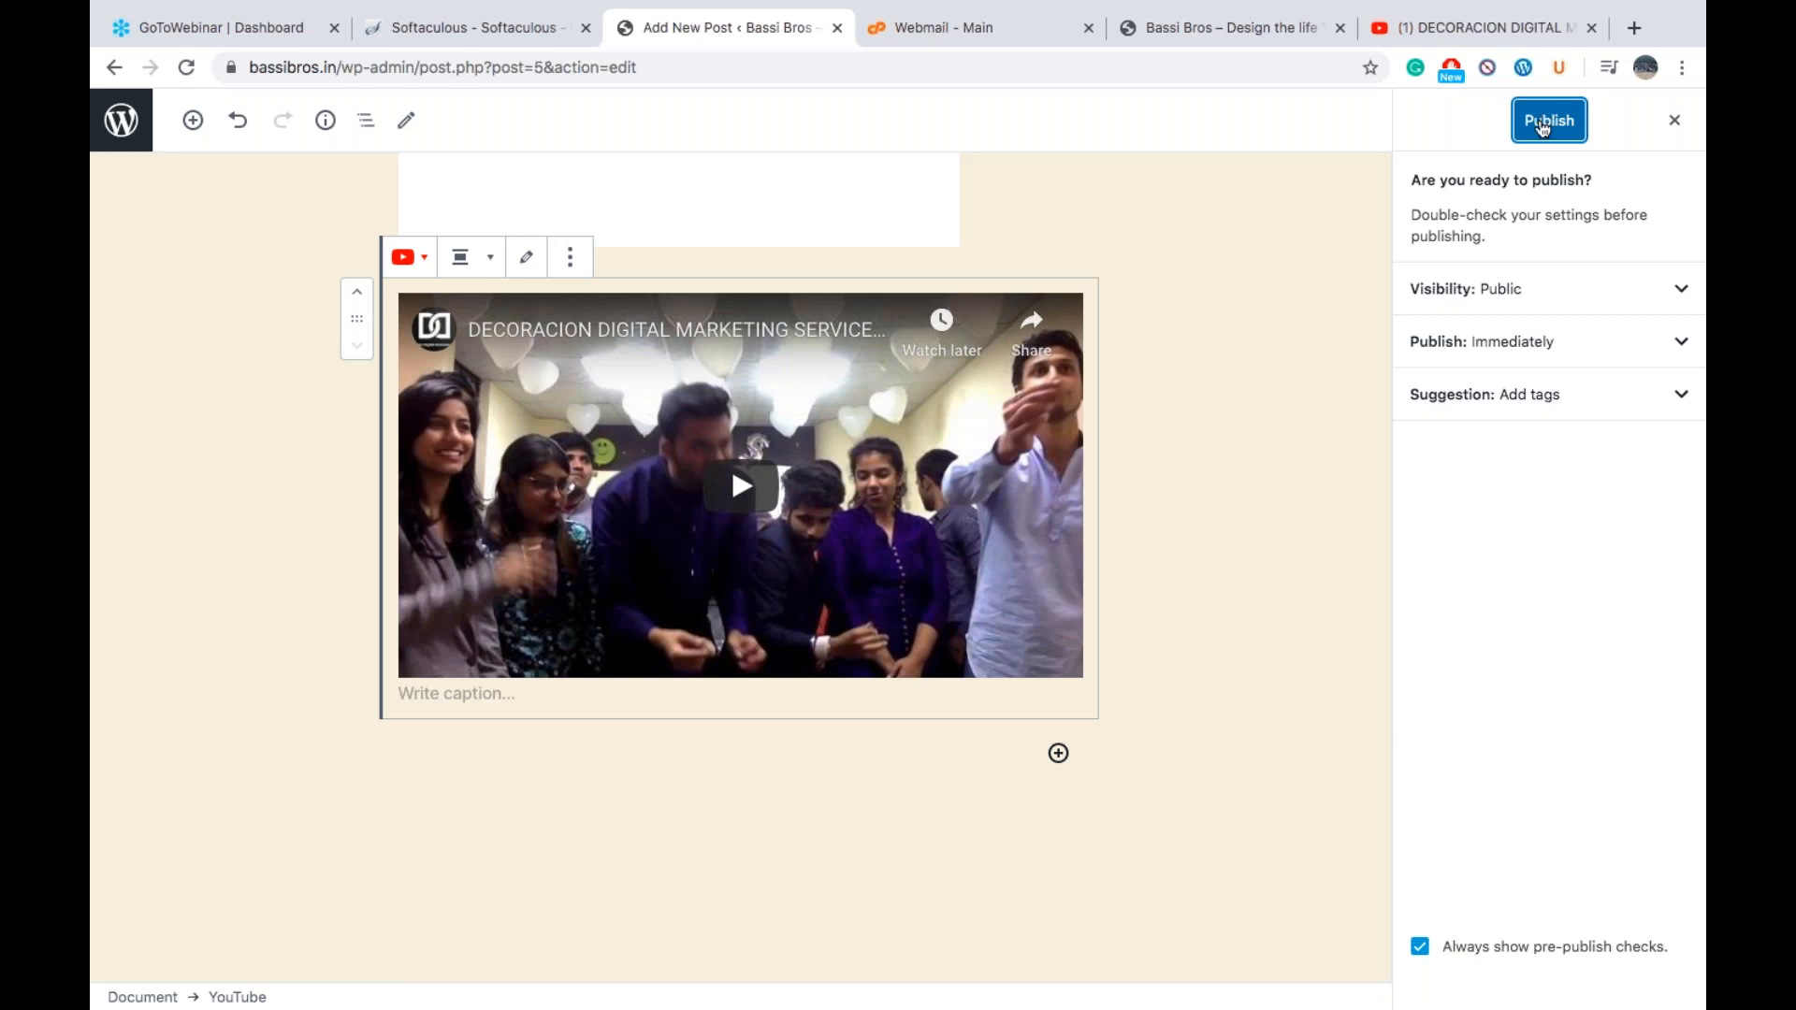
{"action": "left_click", "coordinate": [1464, 330]}
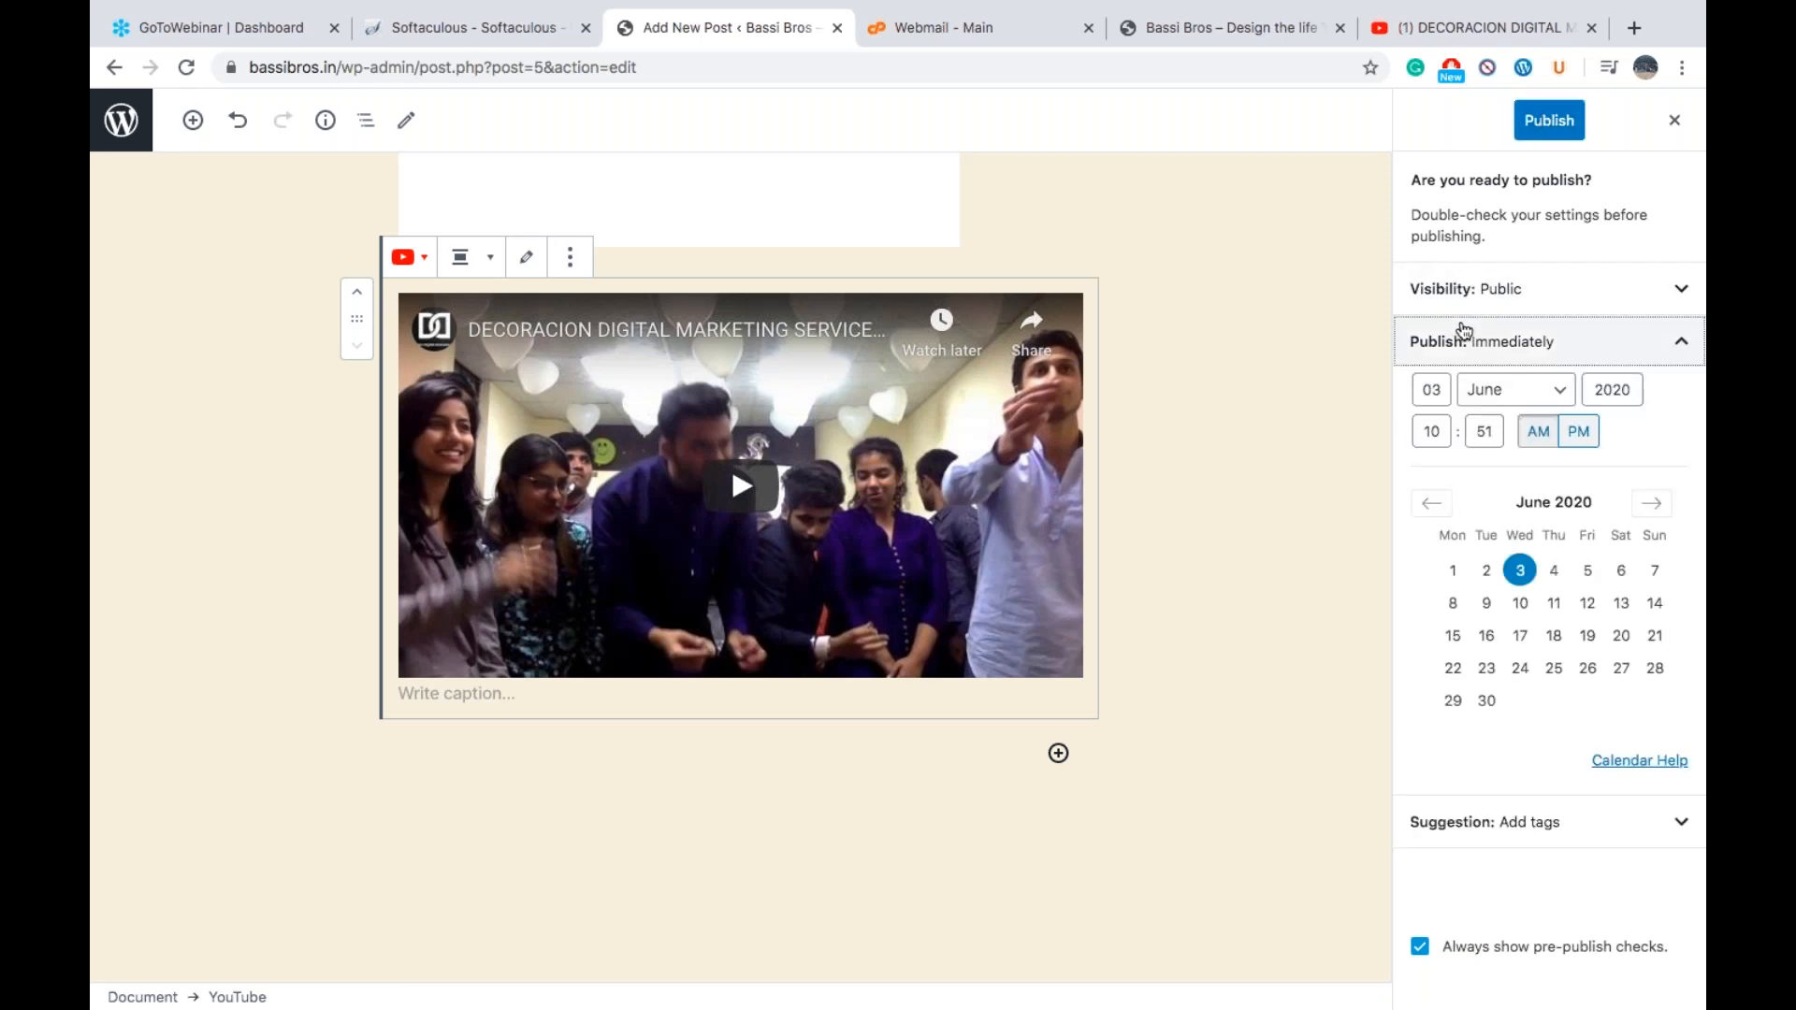
{"action": "left_click", "coordinate": [1464, 330]}
{"action": "left_click", "coordinate": [1503, 296]}
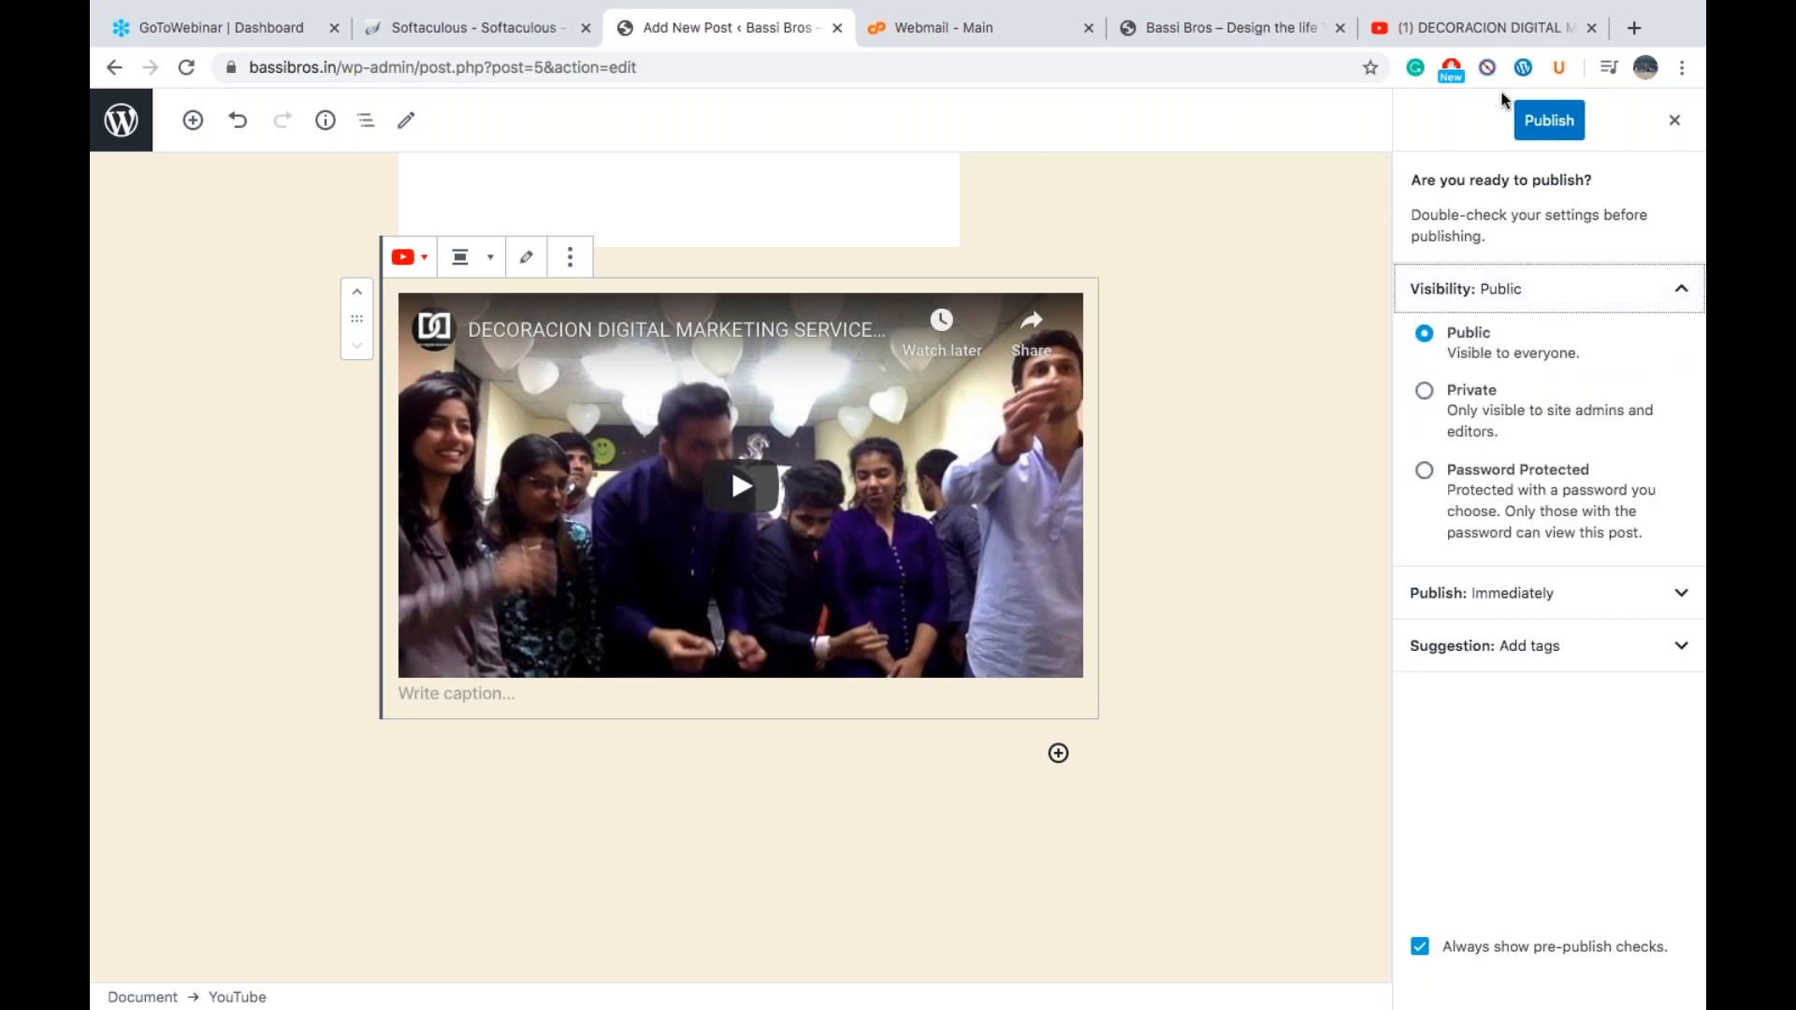
{"action": "left_click", "coordinate": [1546, 122]}
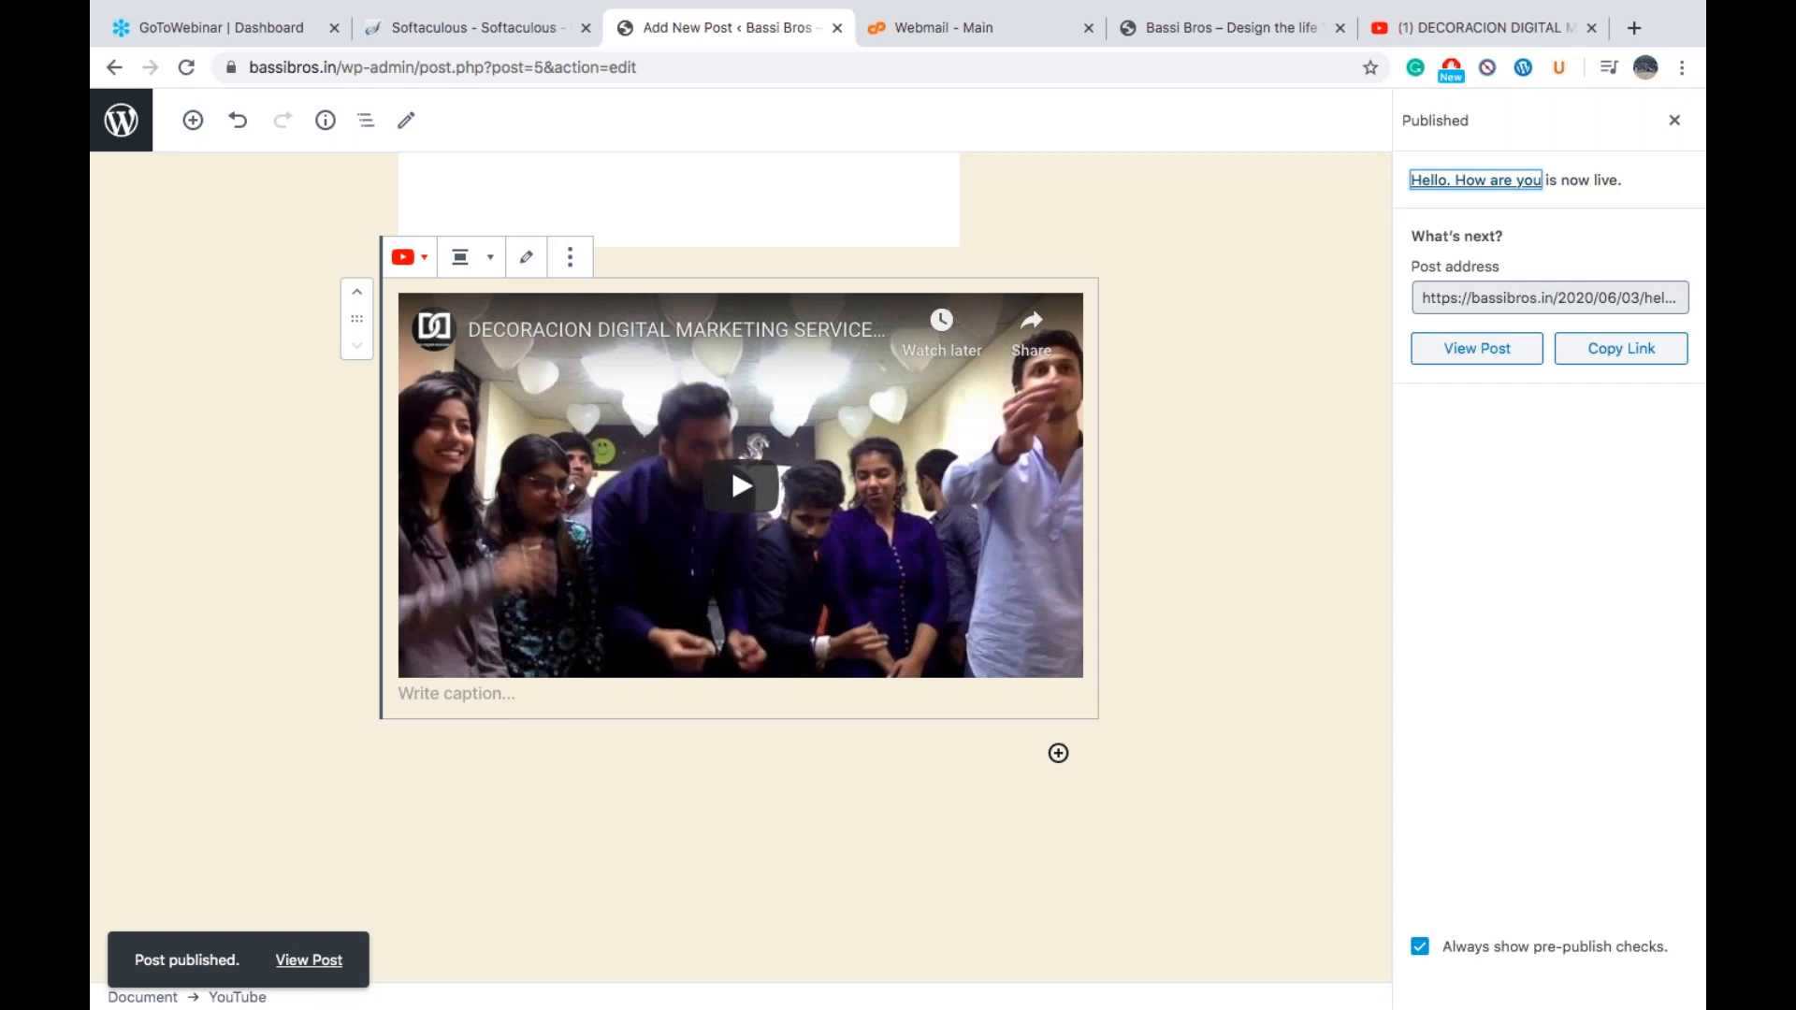
Reload the bassibros.in site and scroll through the new post's greeting, logo and video
{"action": "left_click", "coordinate": [1294, 25]}
{"action": "left_click", "coordinate": [186, 68]}
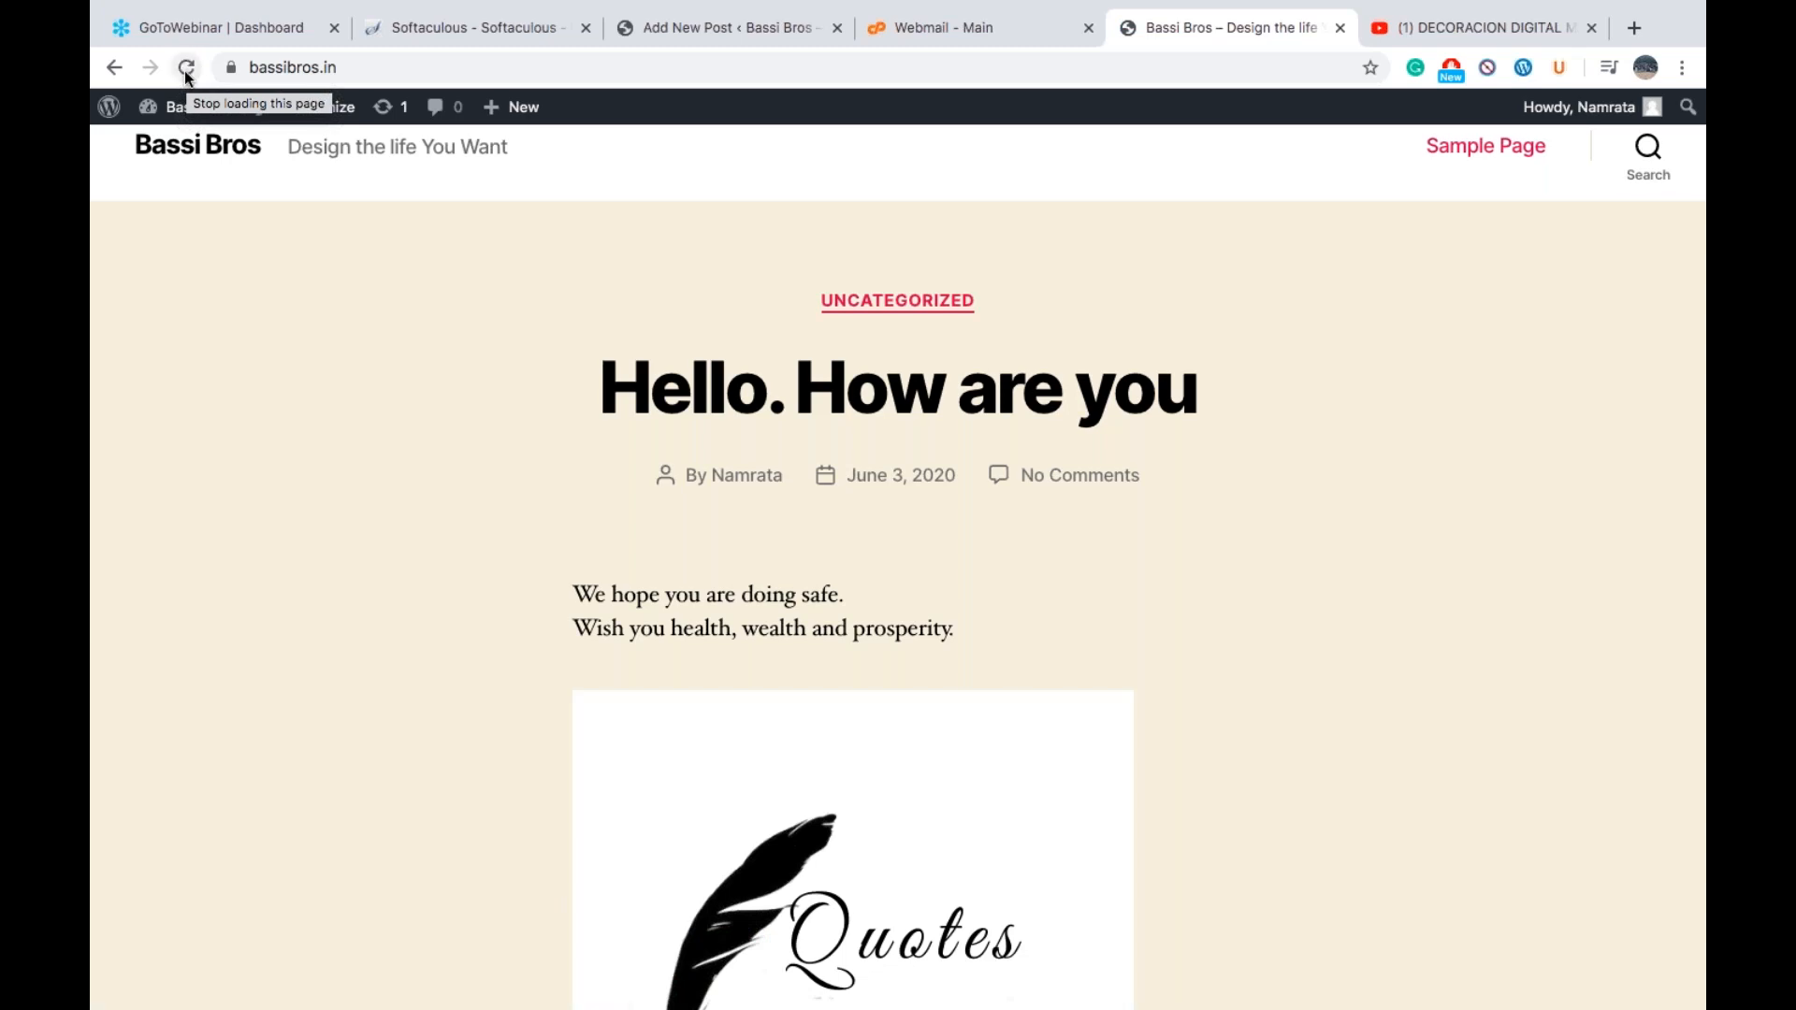
{"action": "scroll", "coordinate": [511, 568], "scroll_direction": "down", "scroll_amount": 3}
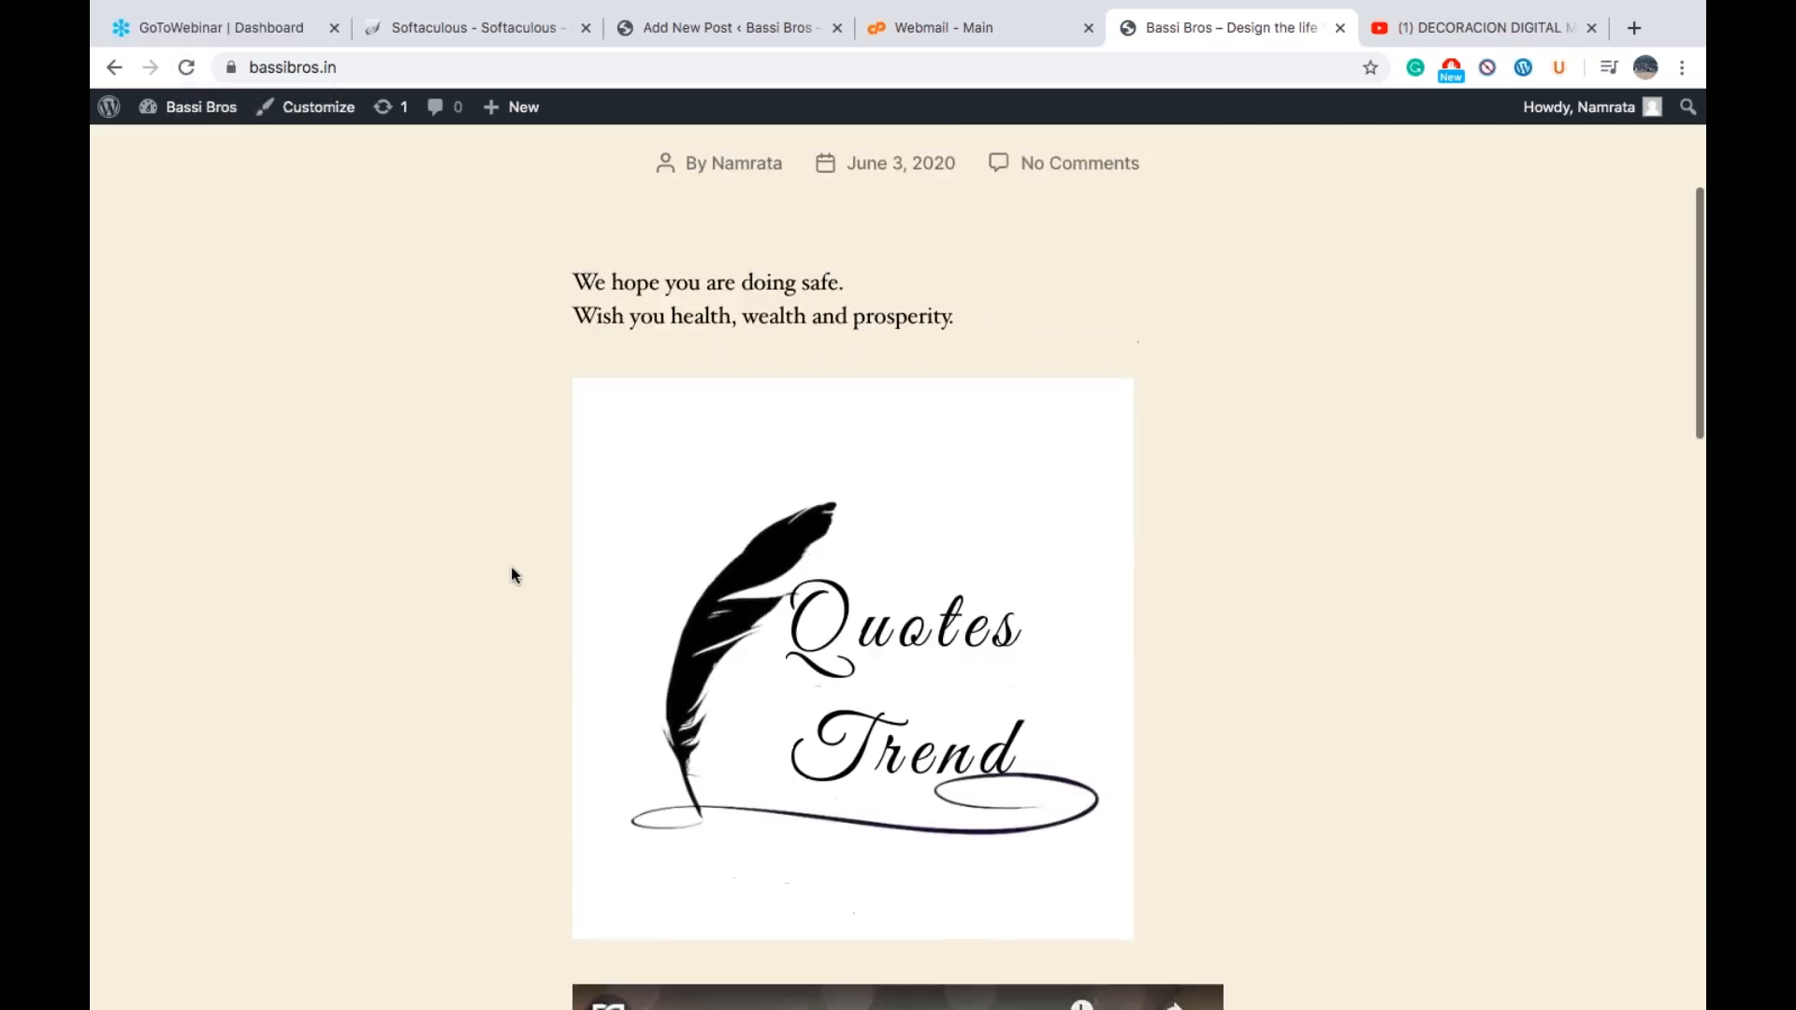
{"action": "scroll", "coordinate": [510, 567], "scroll_direction": "down", "scroll_amount": 5}
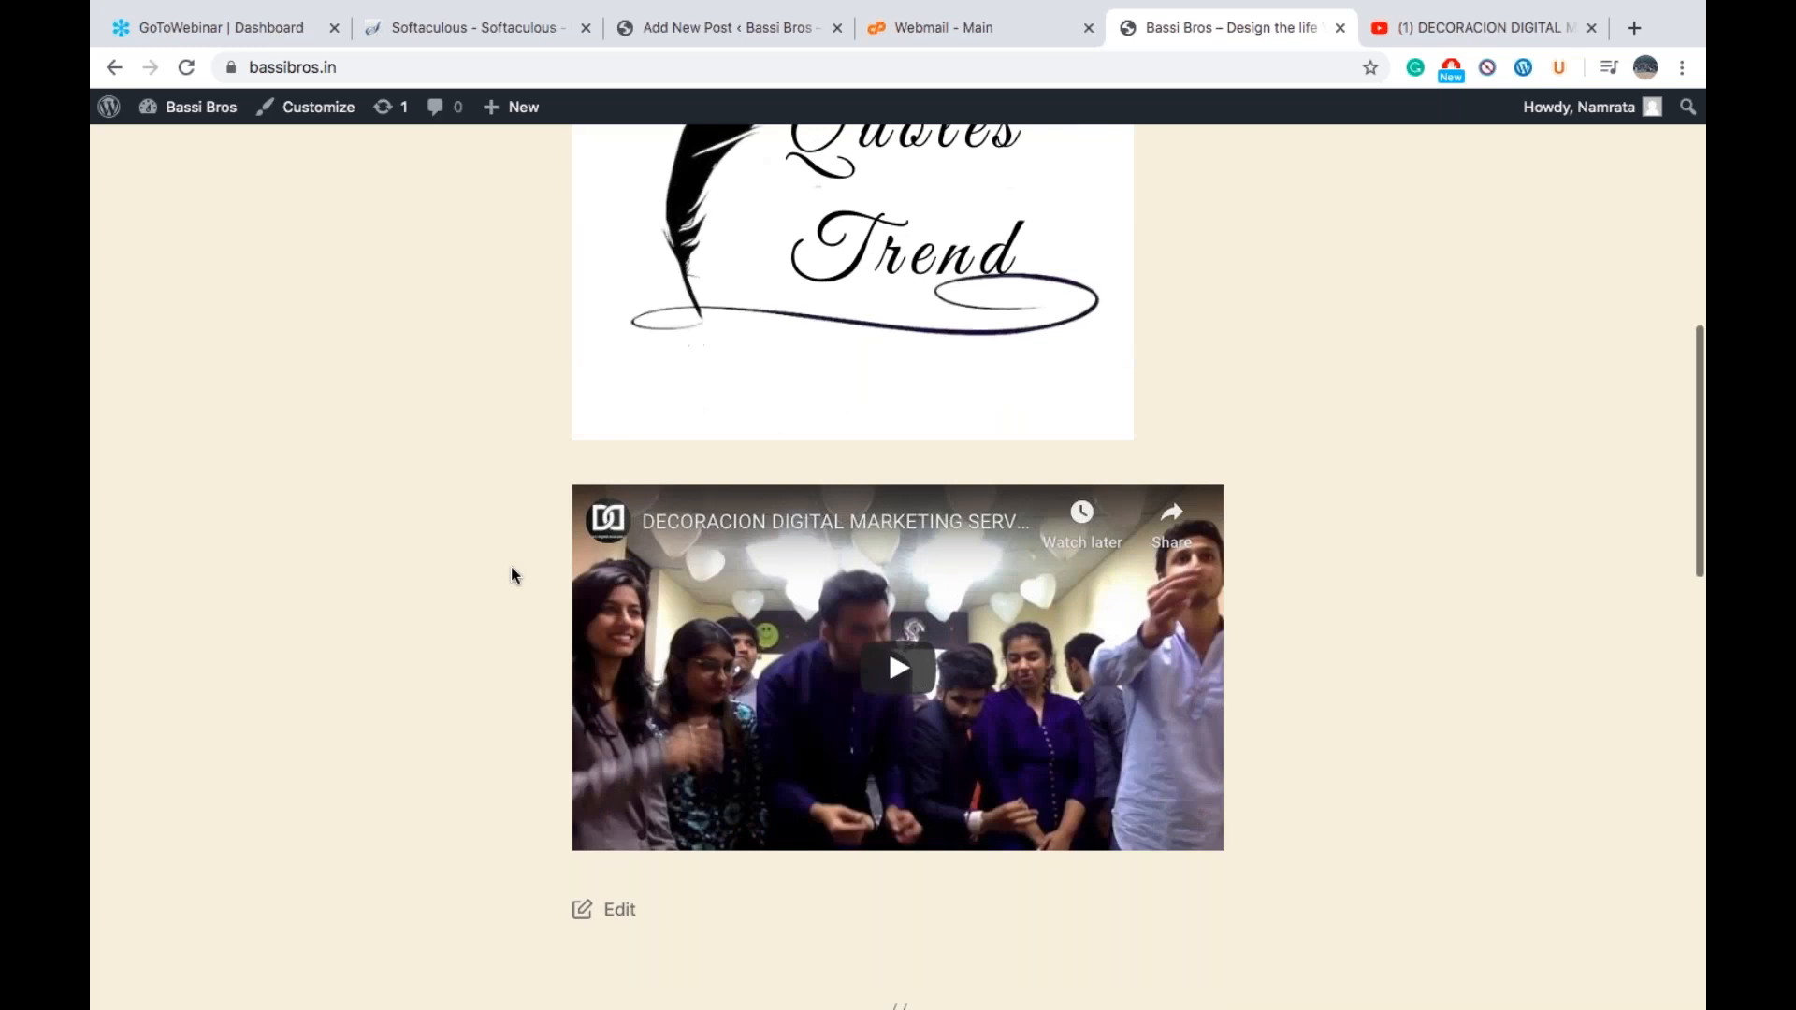
{"action": "scroll", "coordinate": [512, 572], "scroll_direction": "down", "scroll_amount": 2}
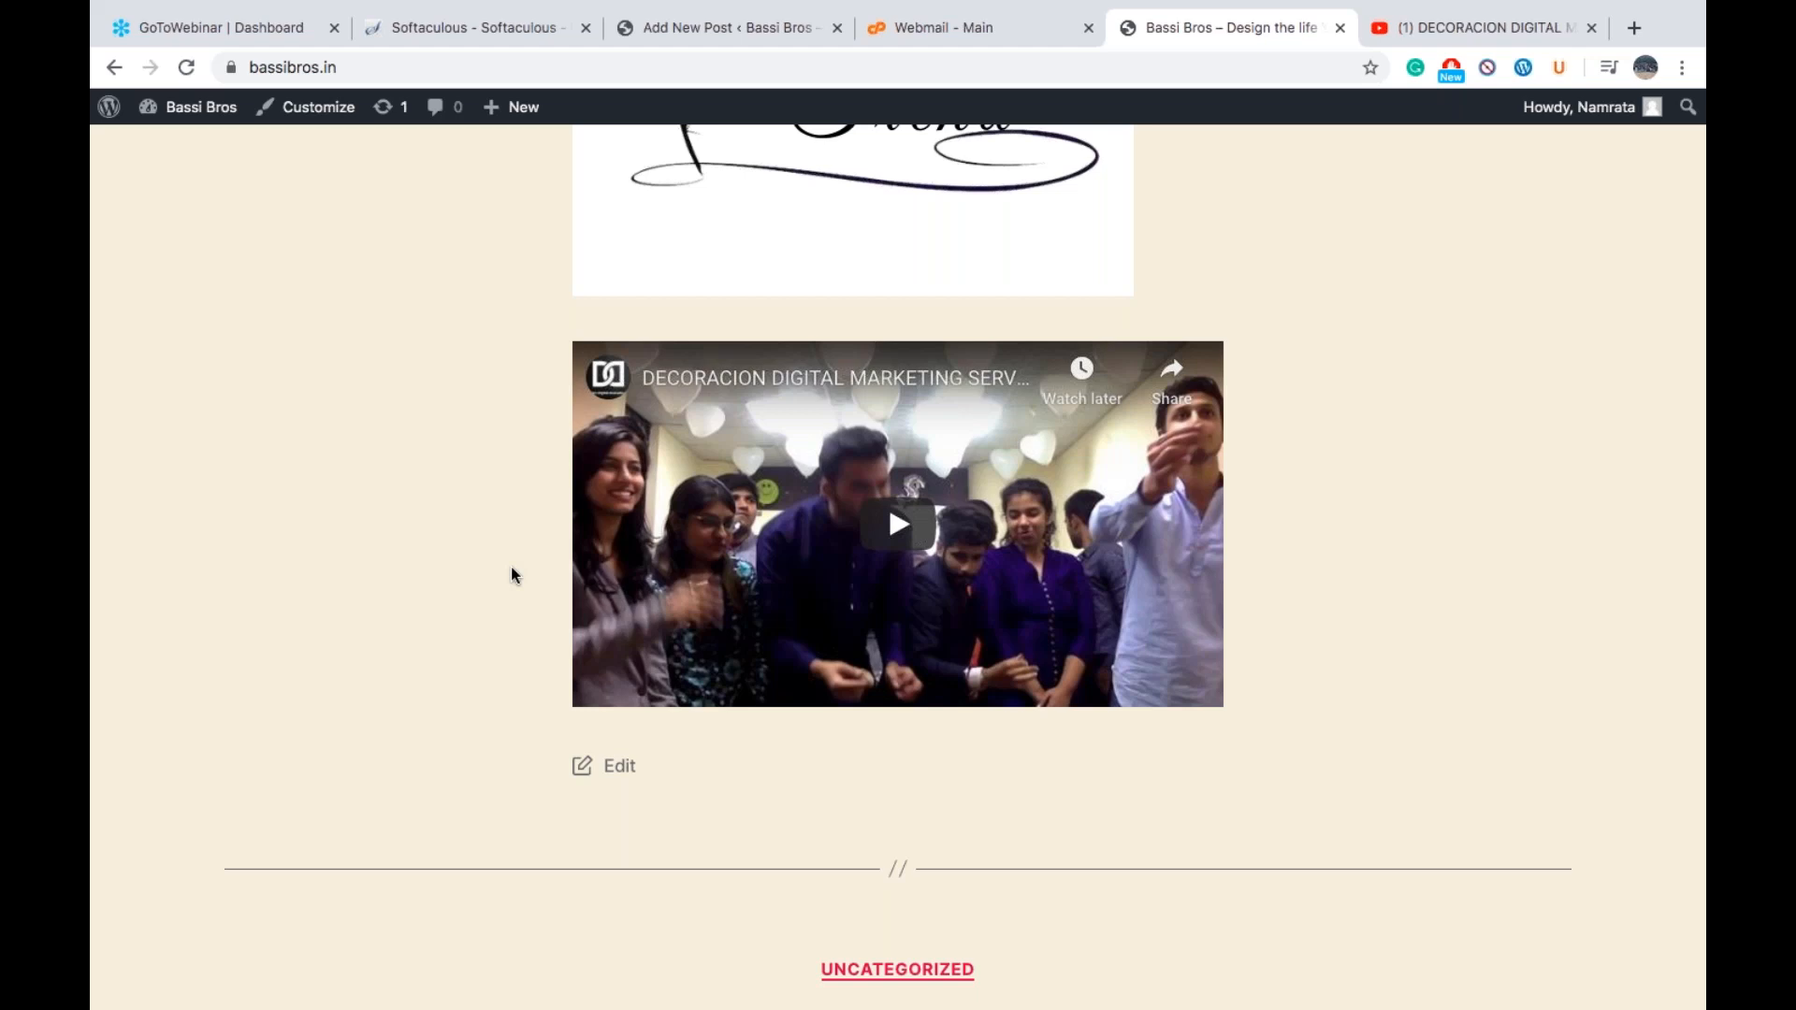
Leave the editor for All Posts, listing 'Hello. How are you' and 'Hello world!' as published
{"action": "left_click", "coordinate": [668, 30]}
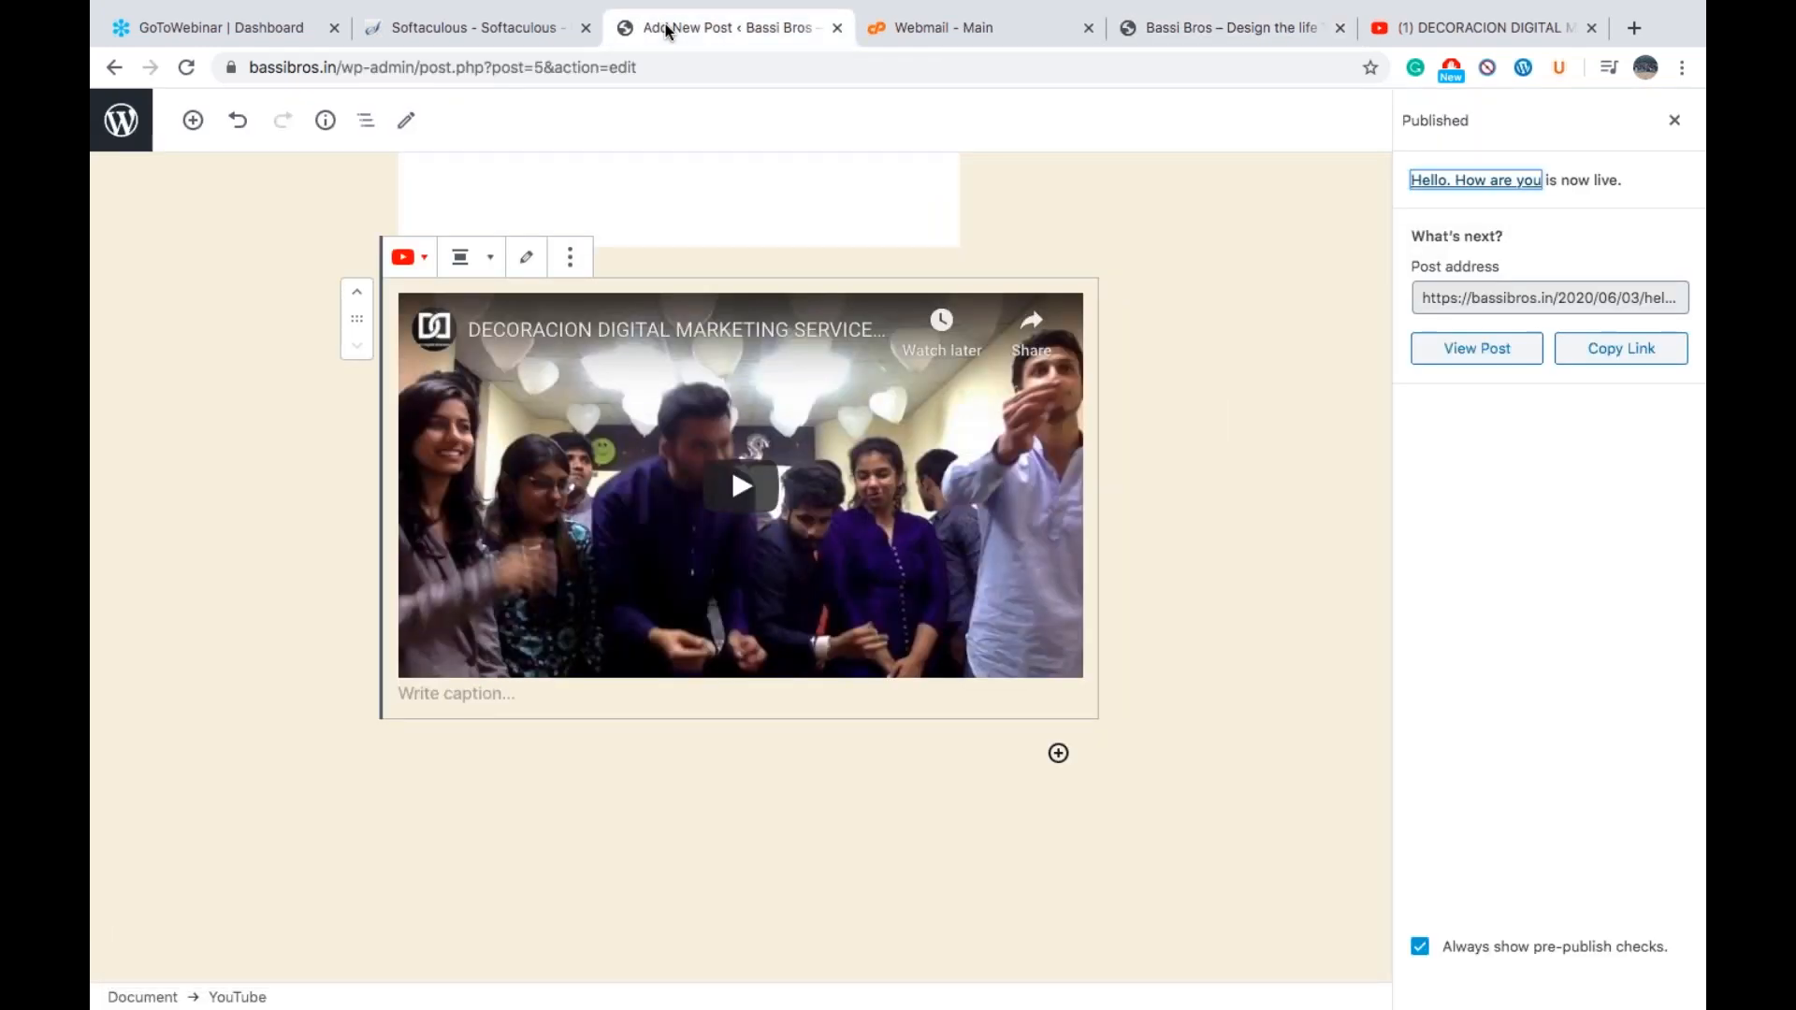
{"action": "left_click", "coordinate": [123, 124]}
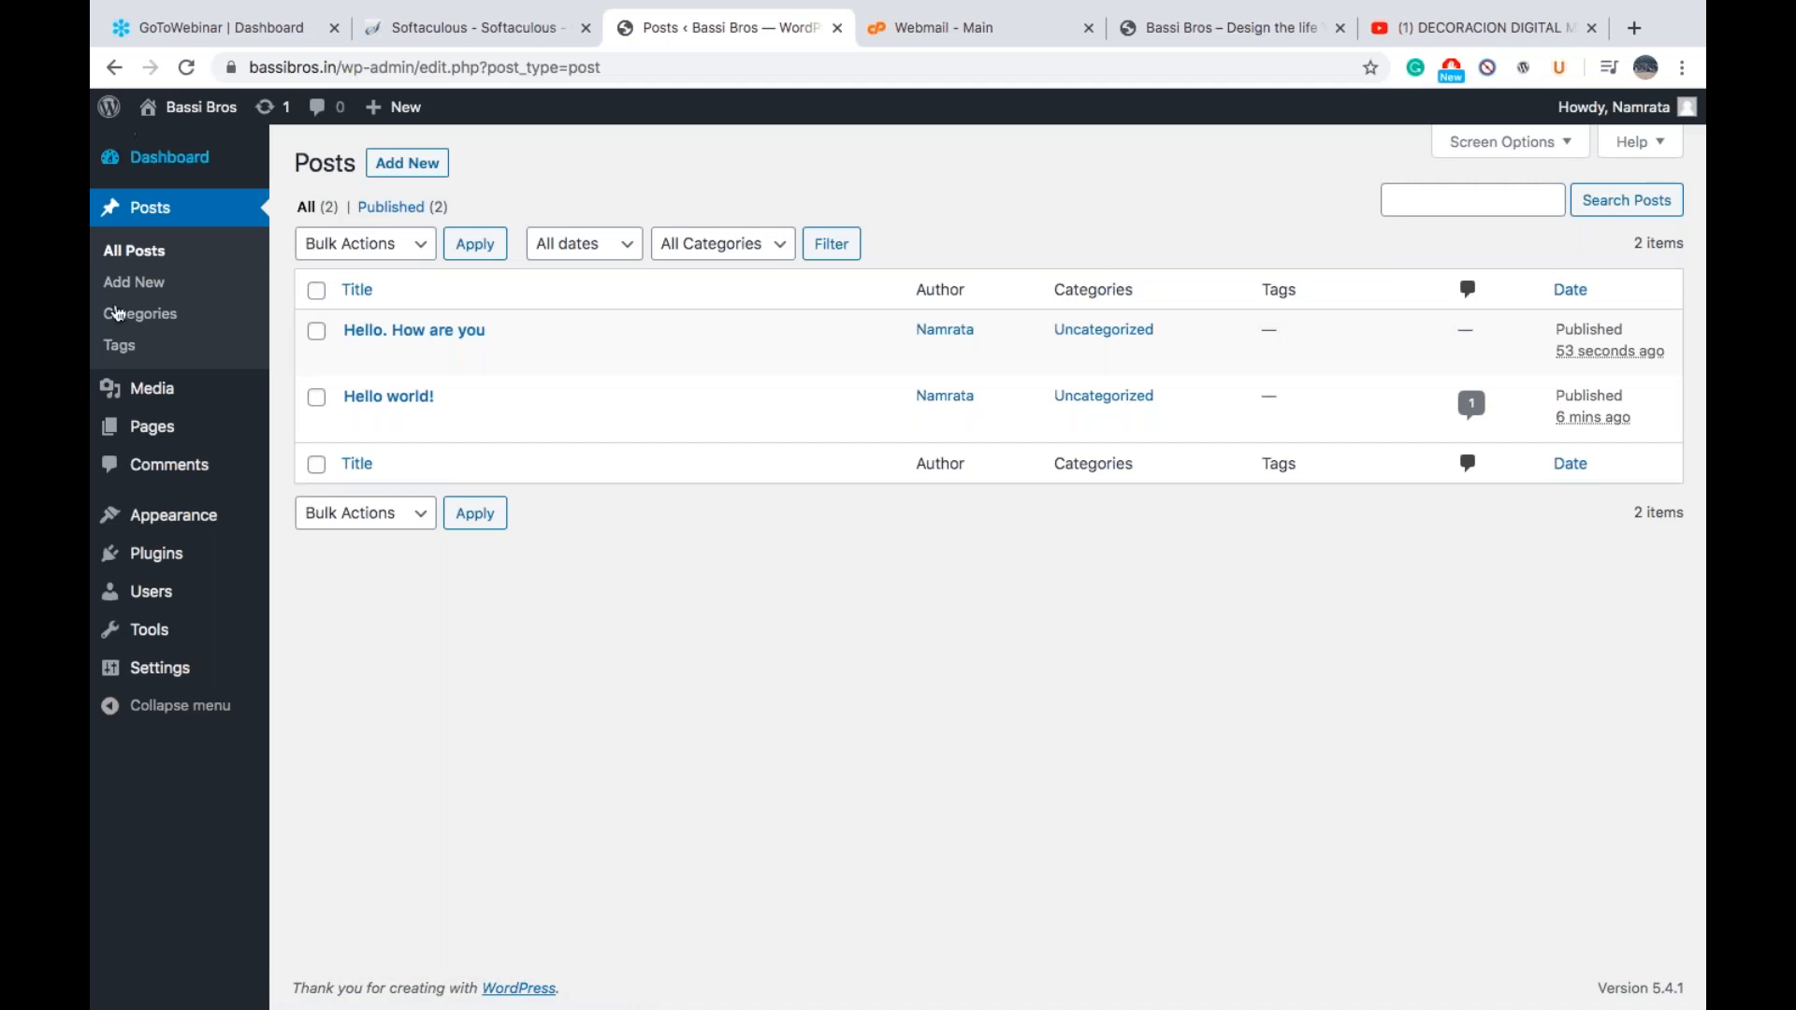
{"action": "mouse_move", "coordinate": [137, 388]}
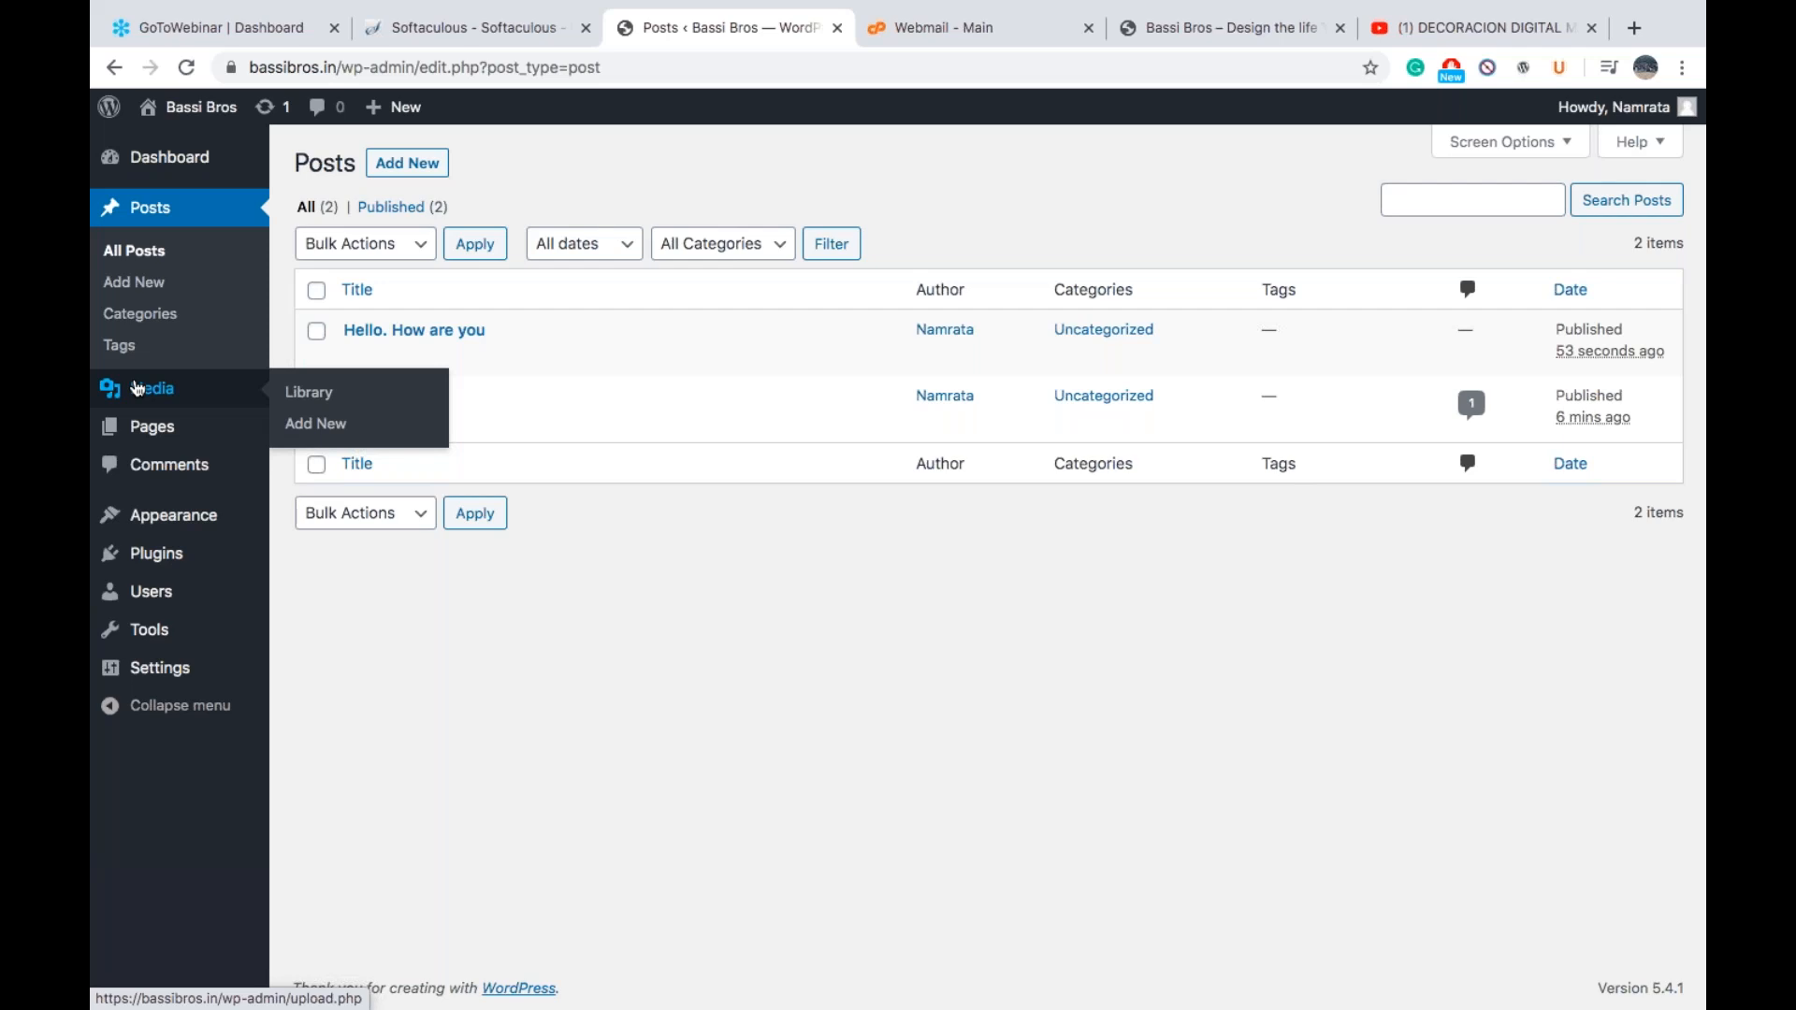
{"action": "mouse_move", "coordinate": [136, 426]}
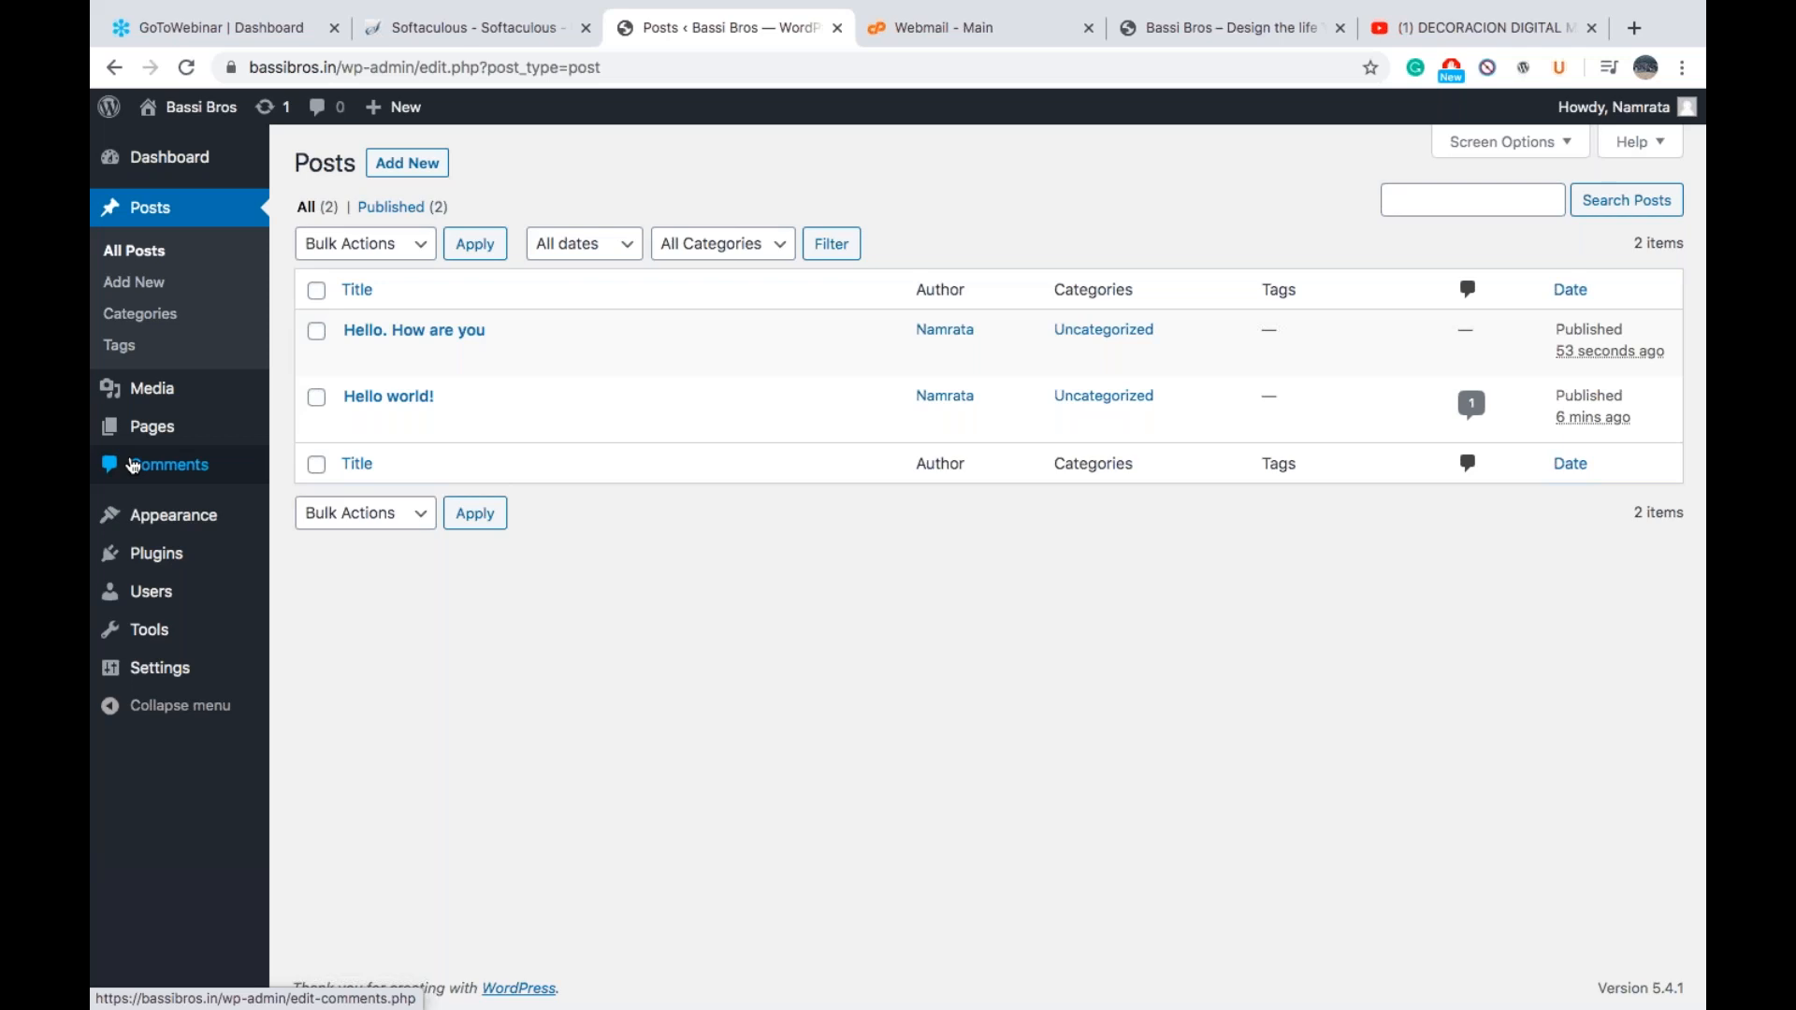
{"action": "mouse_move", "coordinate": [157, 515]}
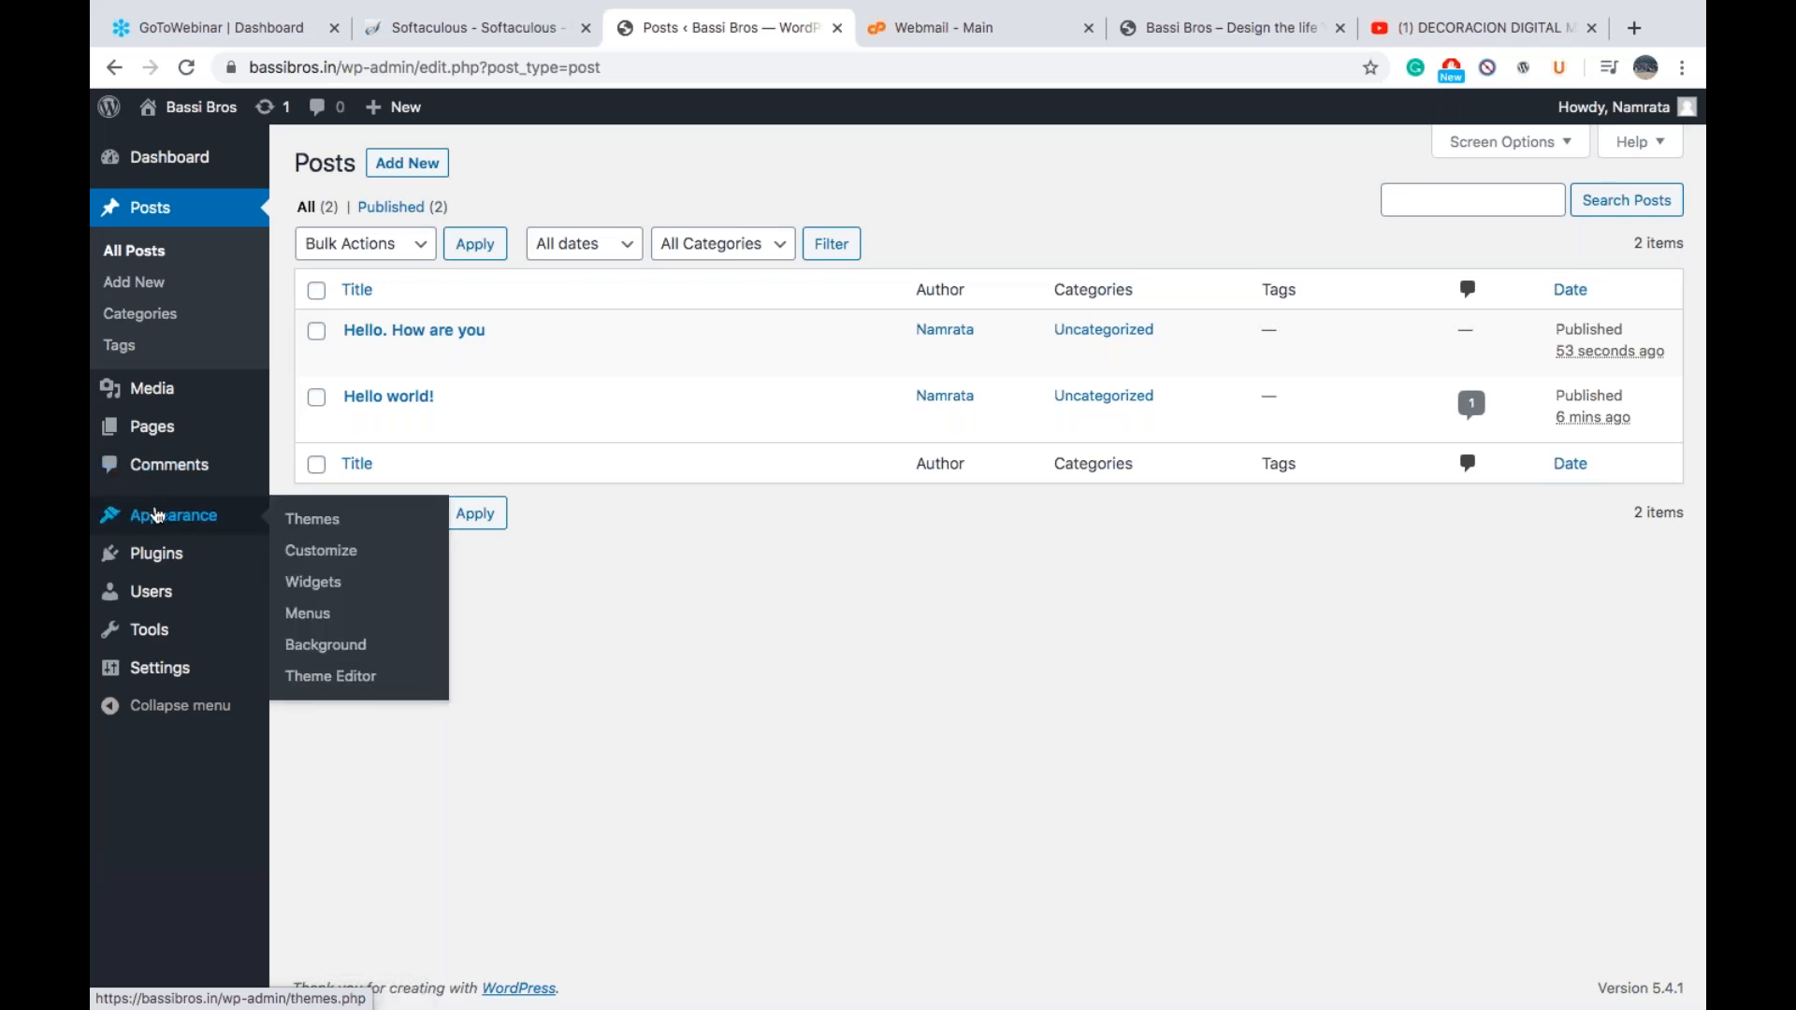
Search Appearance > Themes > Add New for 'hestia', then install and activate the Hestia theme
{"action": "left_click", "coordinate": [294, 521]}
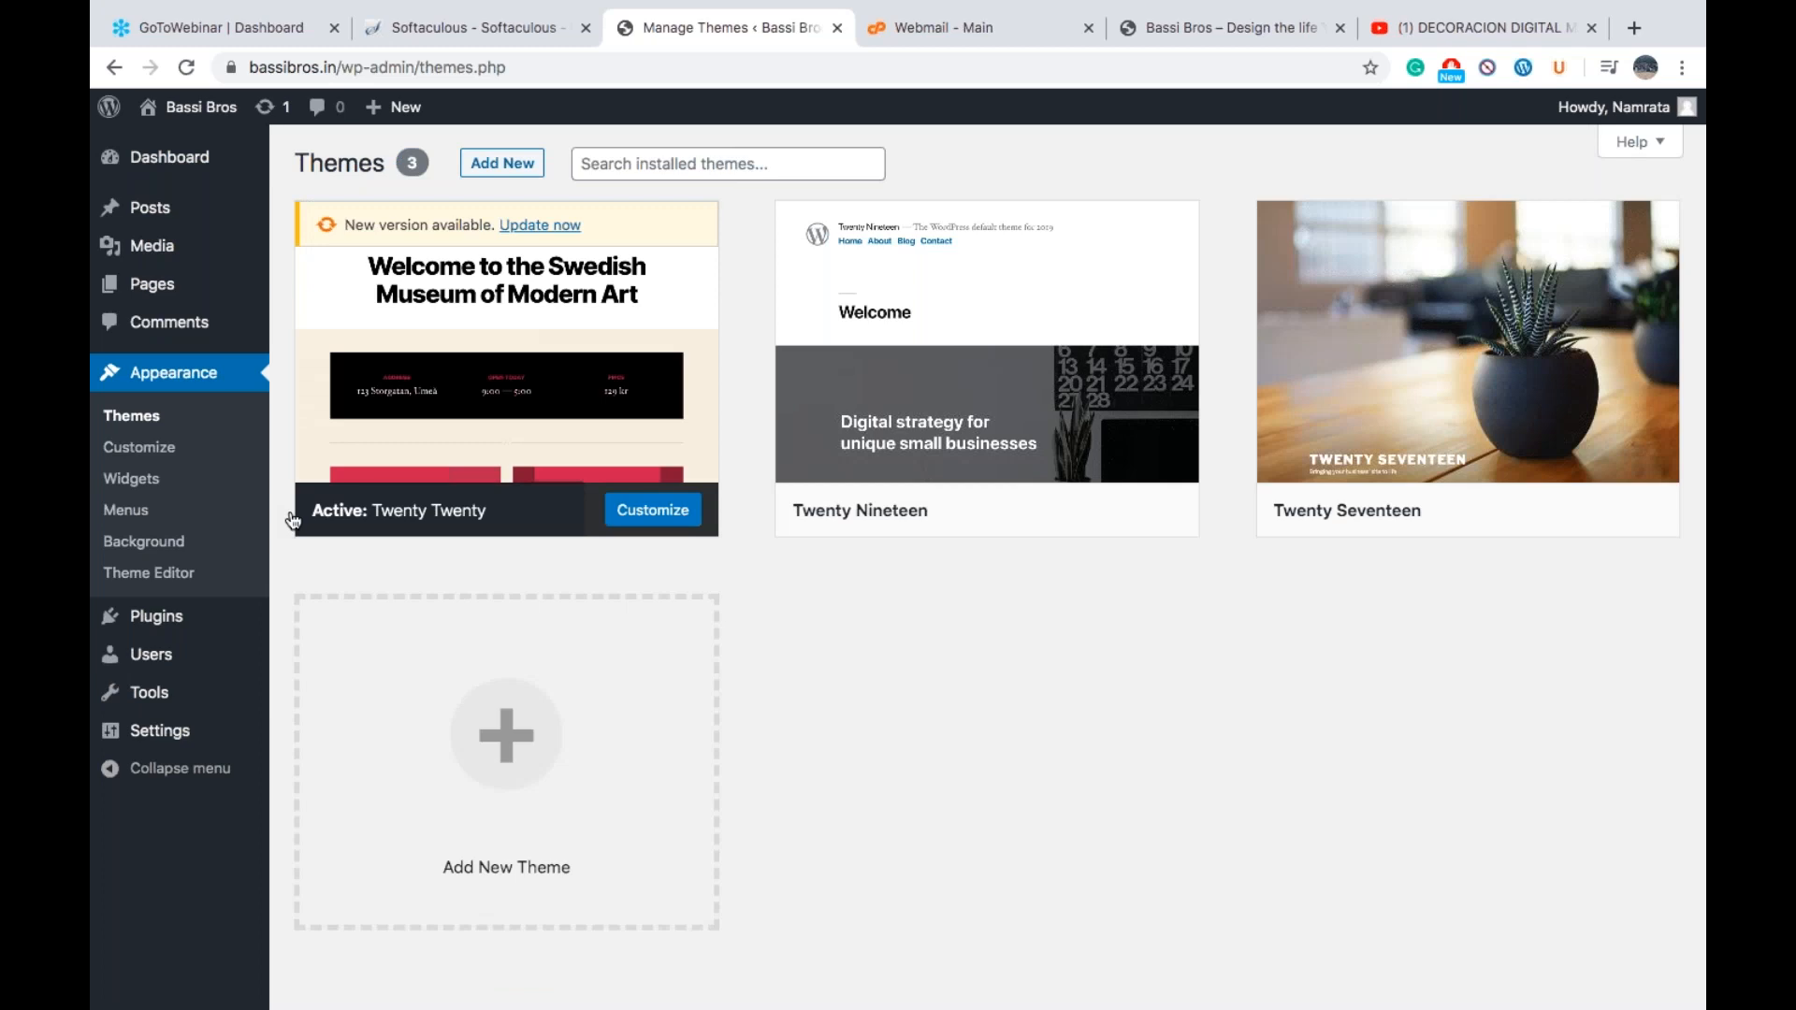
{"action": "left_click", "coordinate": [479, 161]}
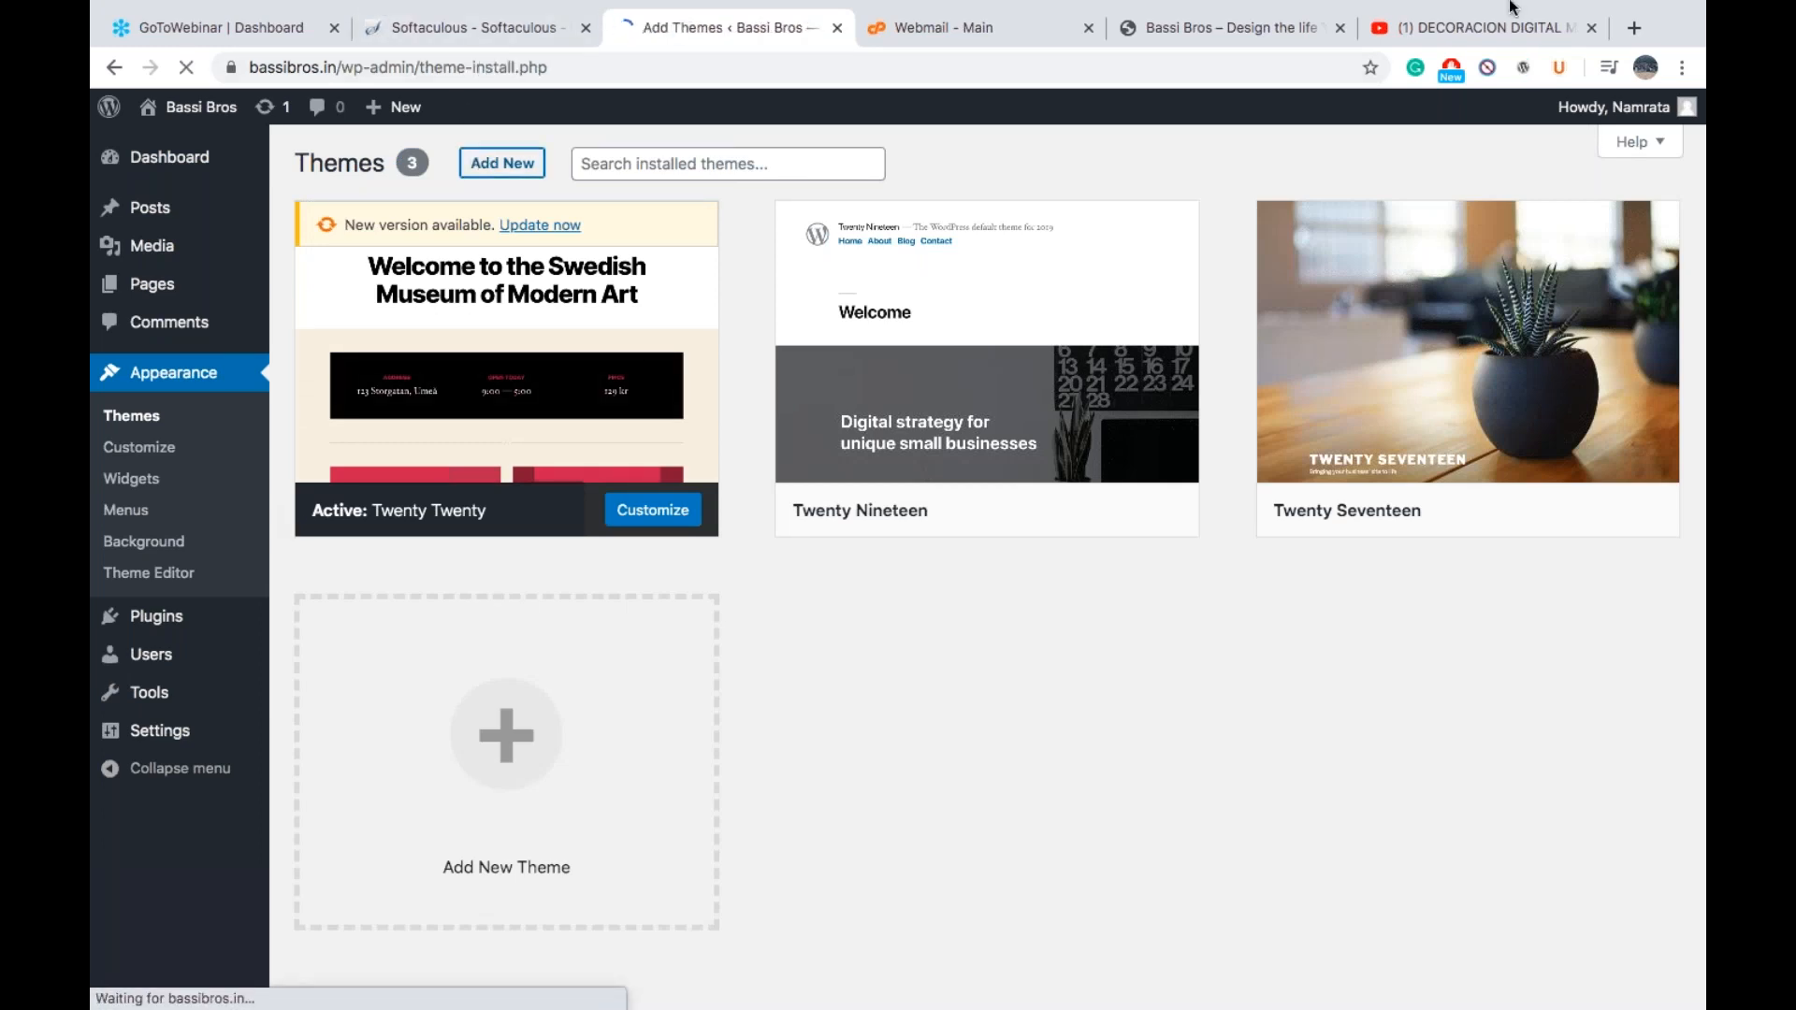
{"action": "left_click", "coordinate": [1593, 29]}
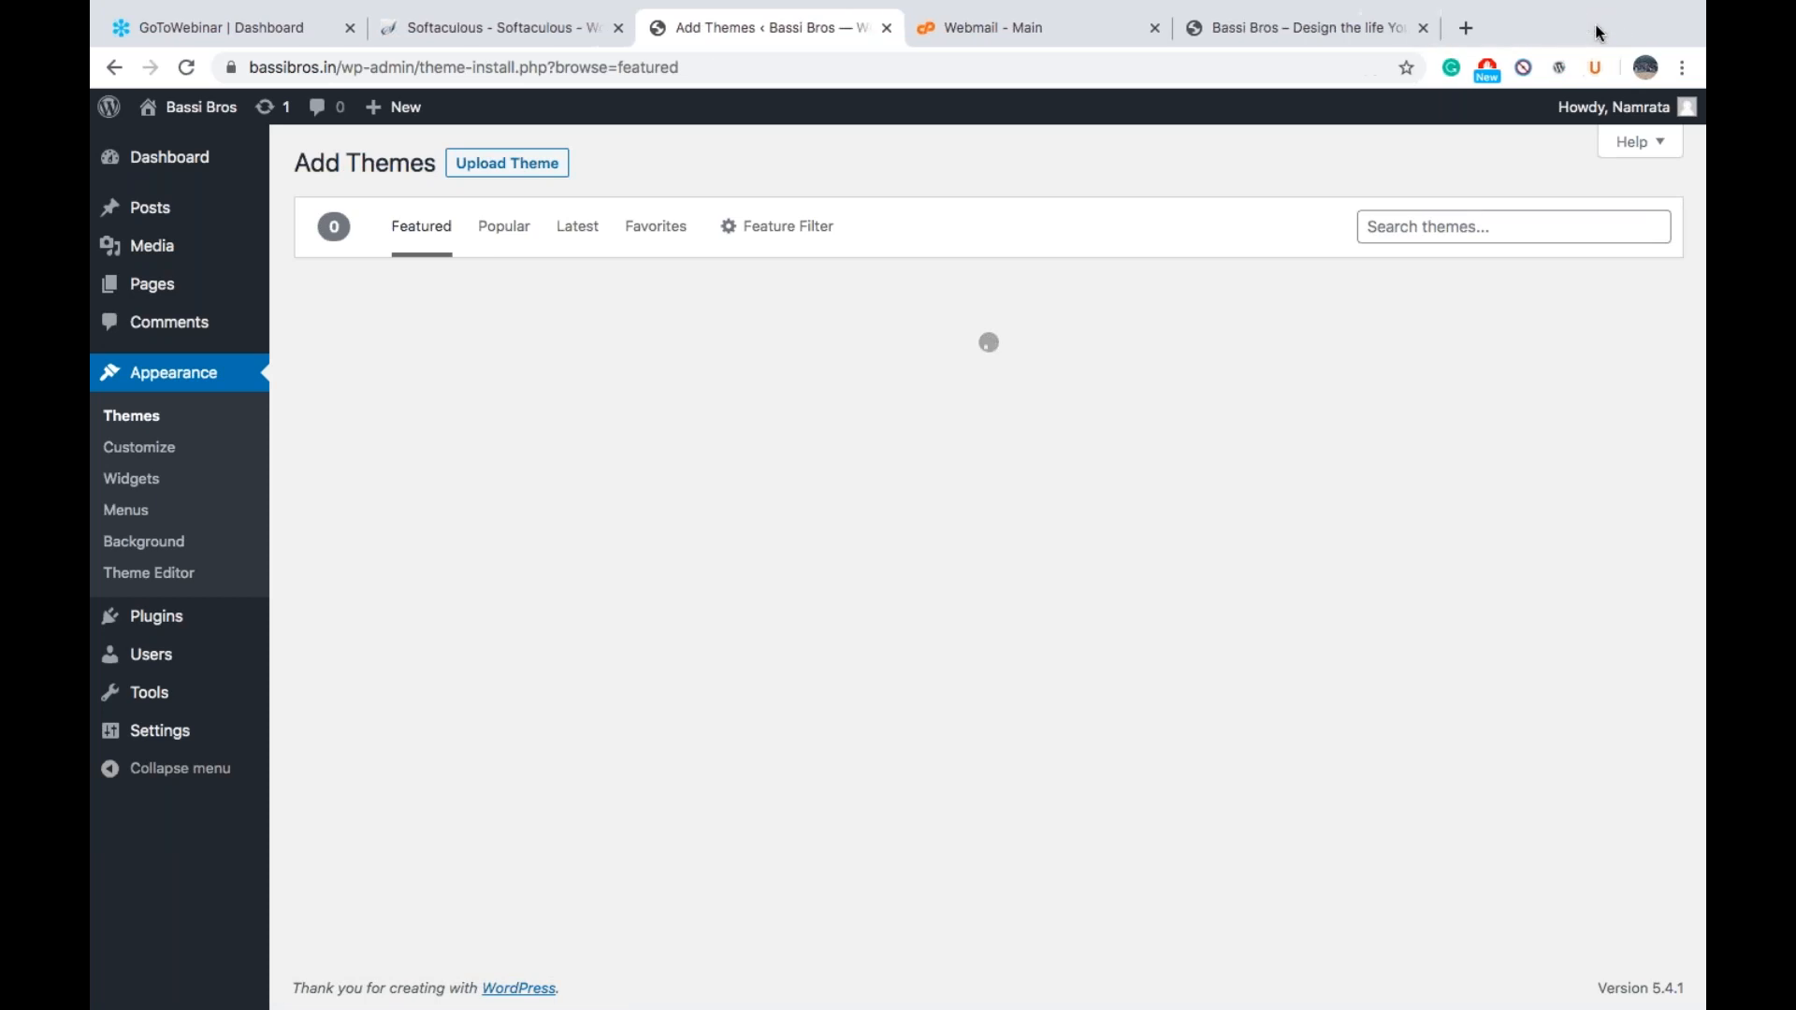
{"action": "left_click", "coordinate": [1154, 28]}
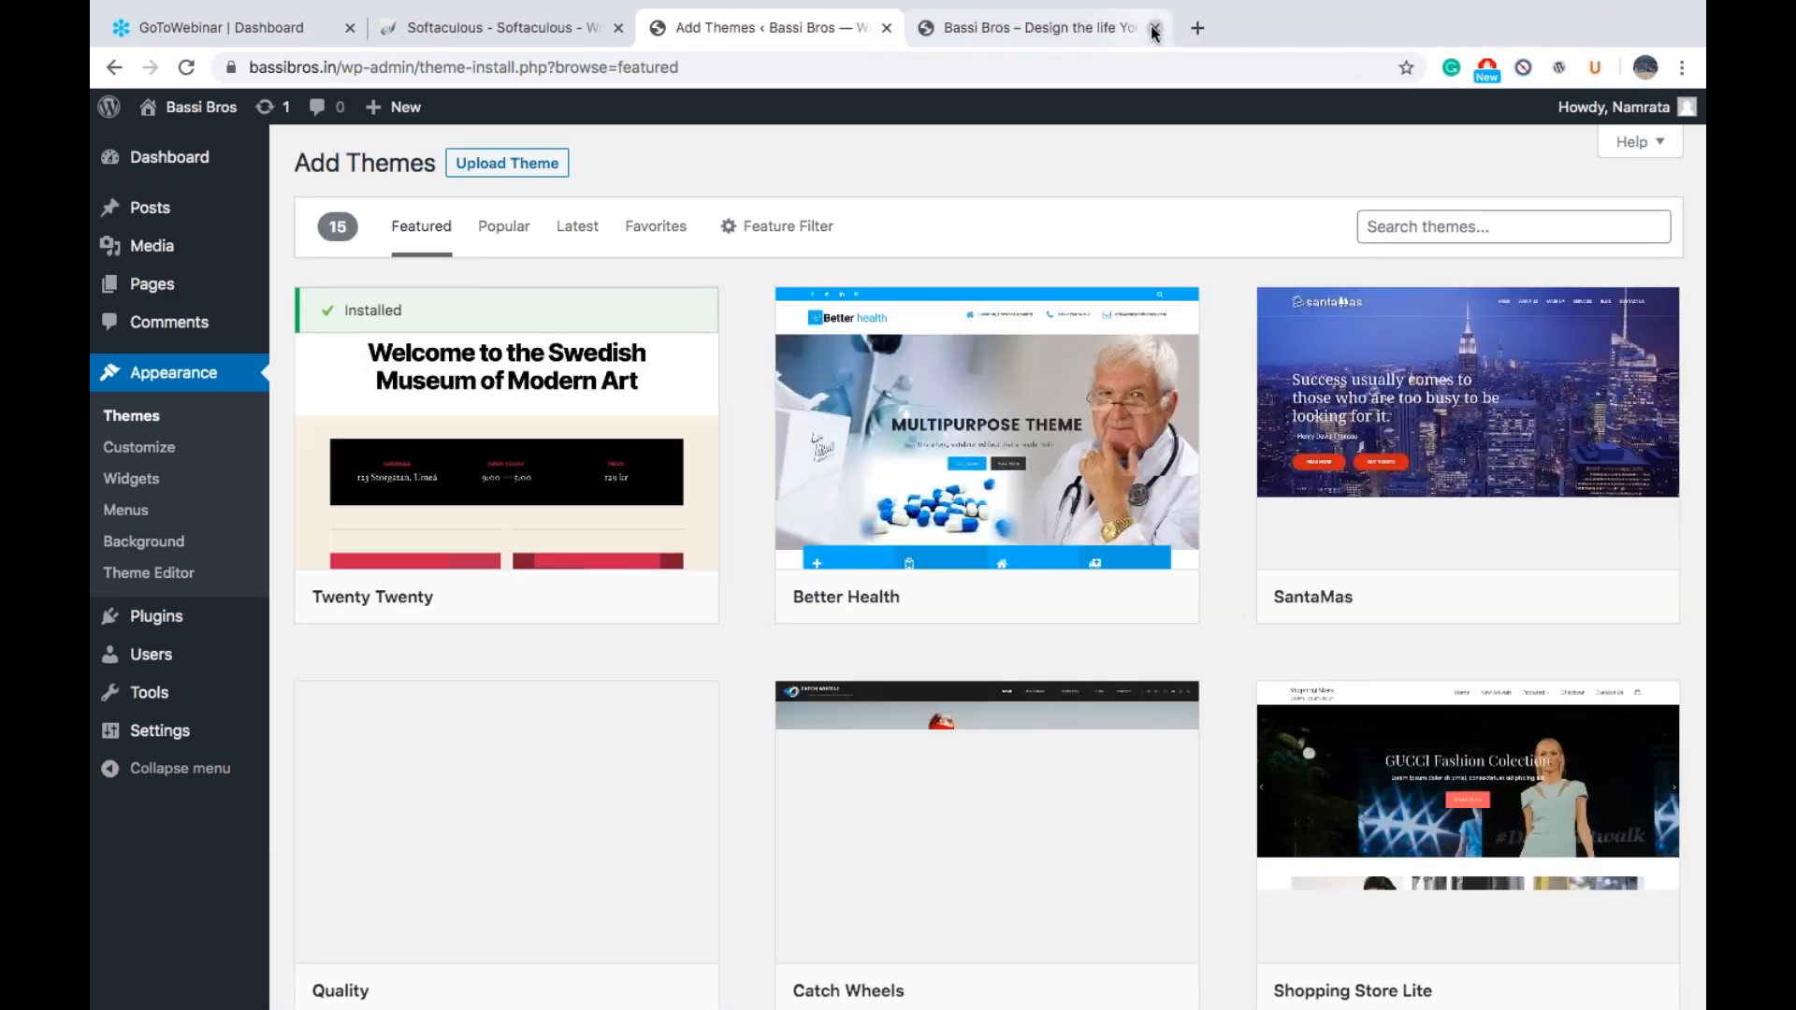
{"action": "left_click", "coordinate": [1476, 224]}
{"action": "type", "text": "hestia"}
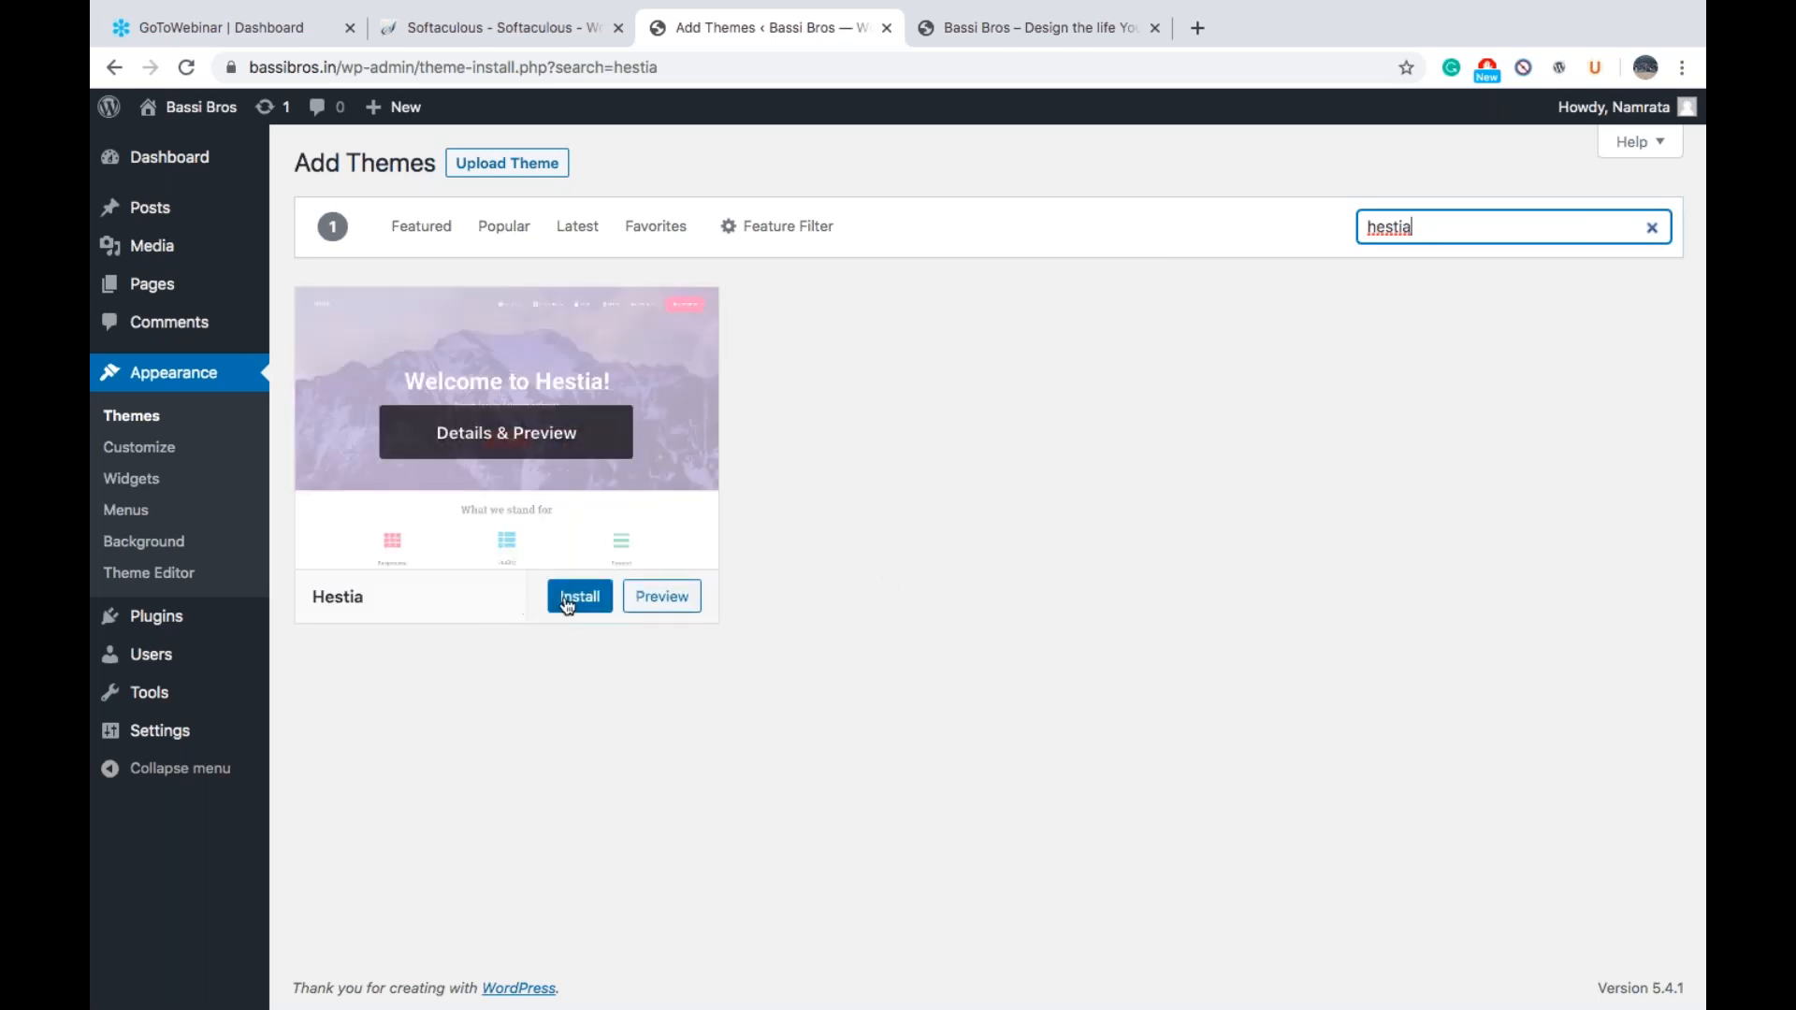
{"action": "left_click", "coordinate": [566, 598]}
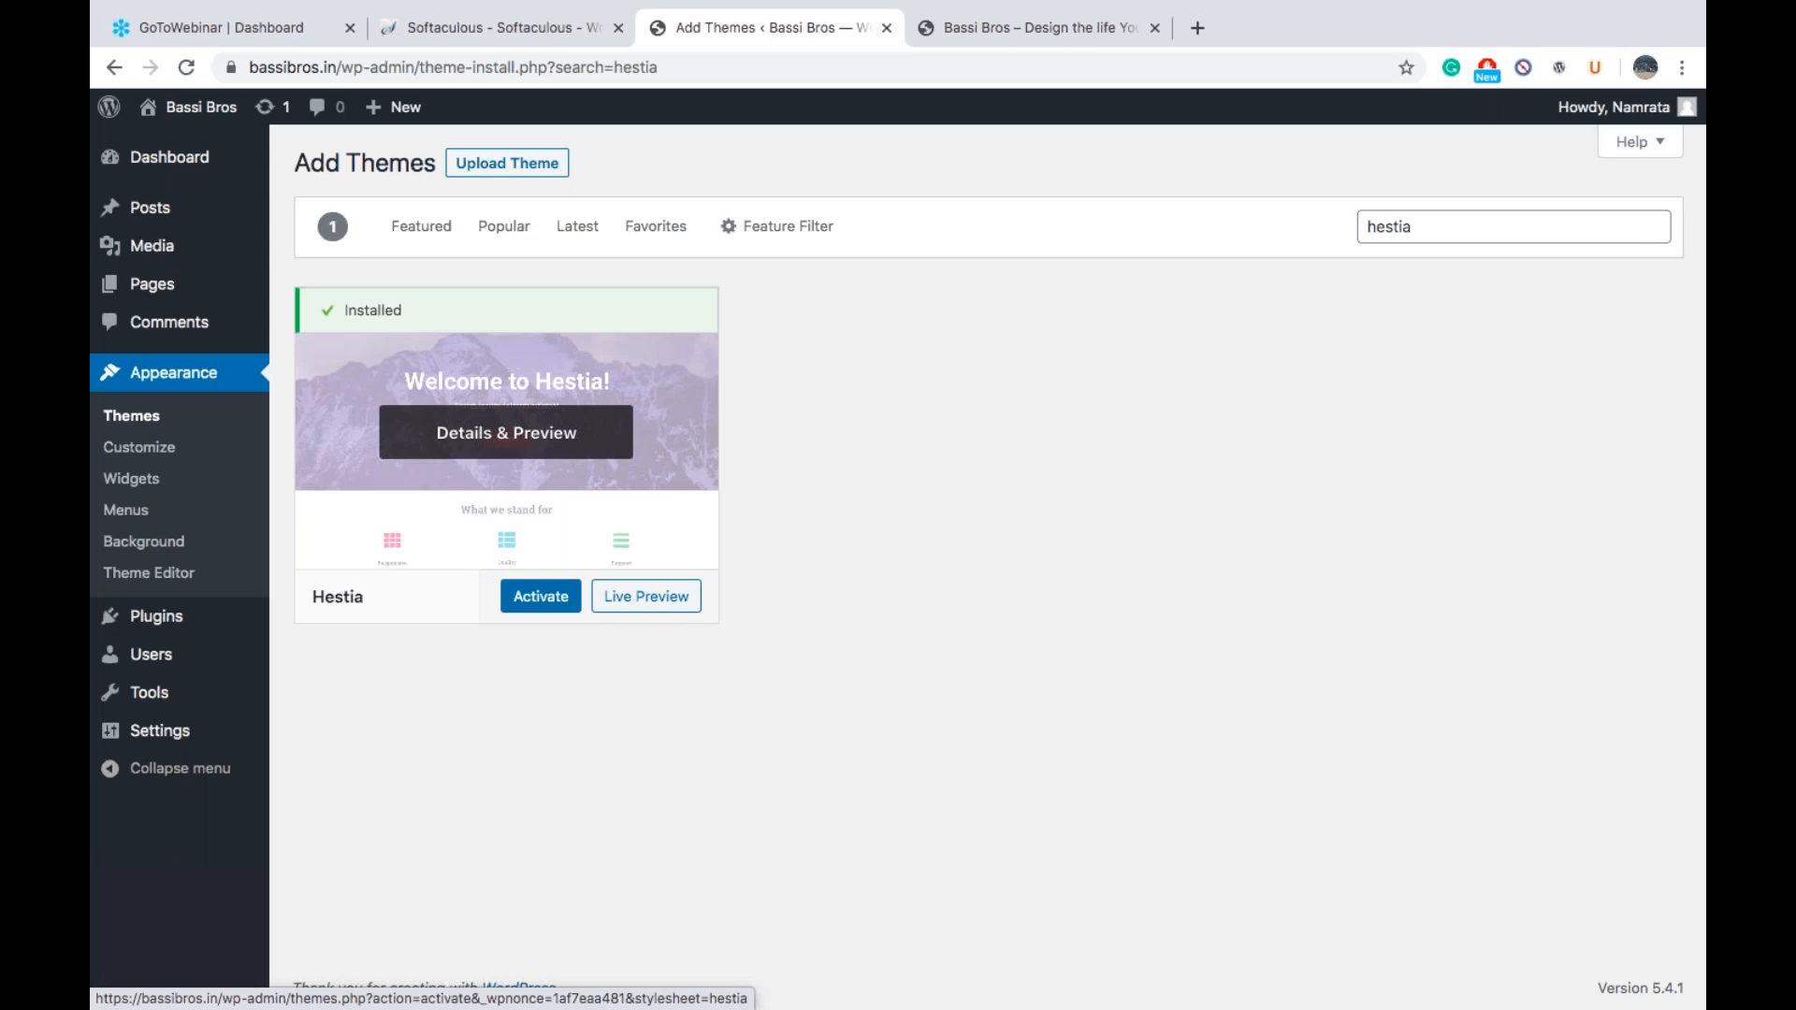
{"action": "left_click", "coordinate": [541, 596]}
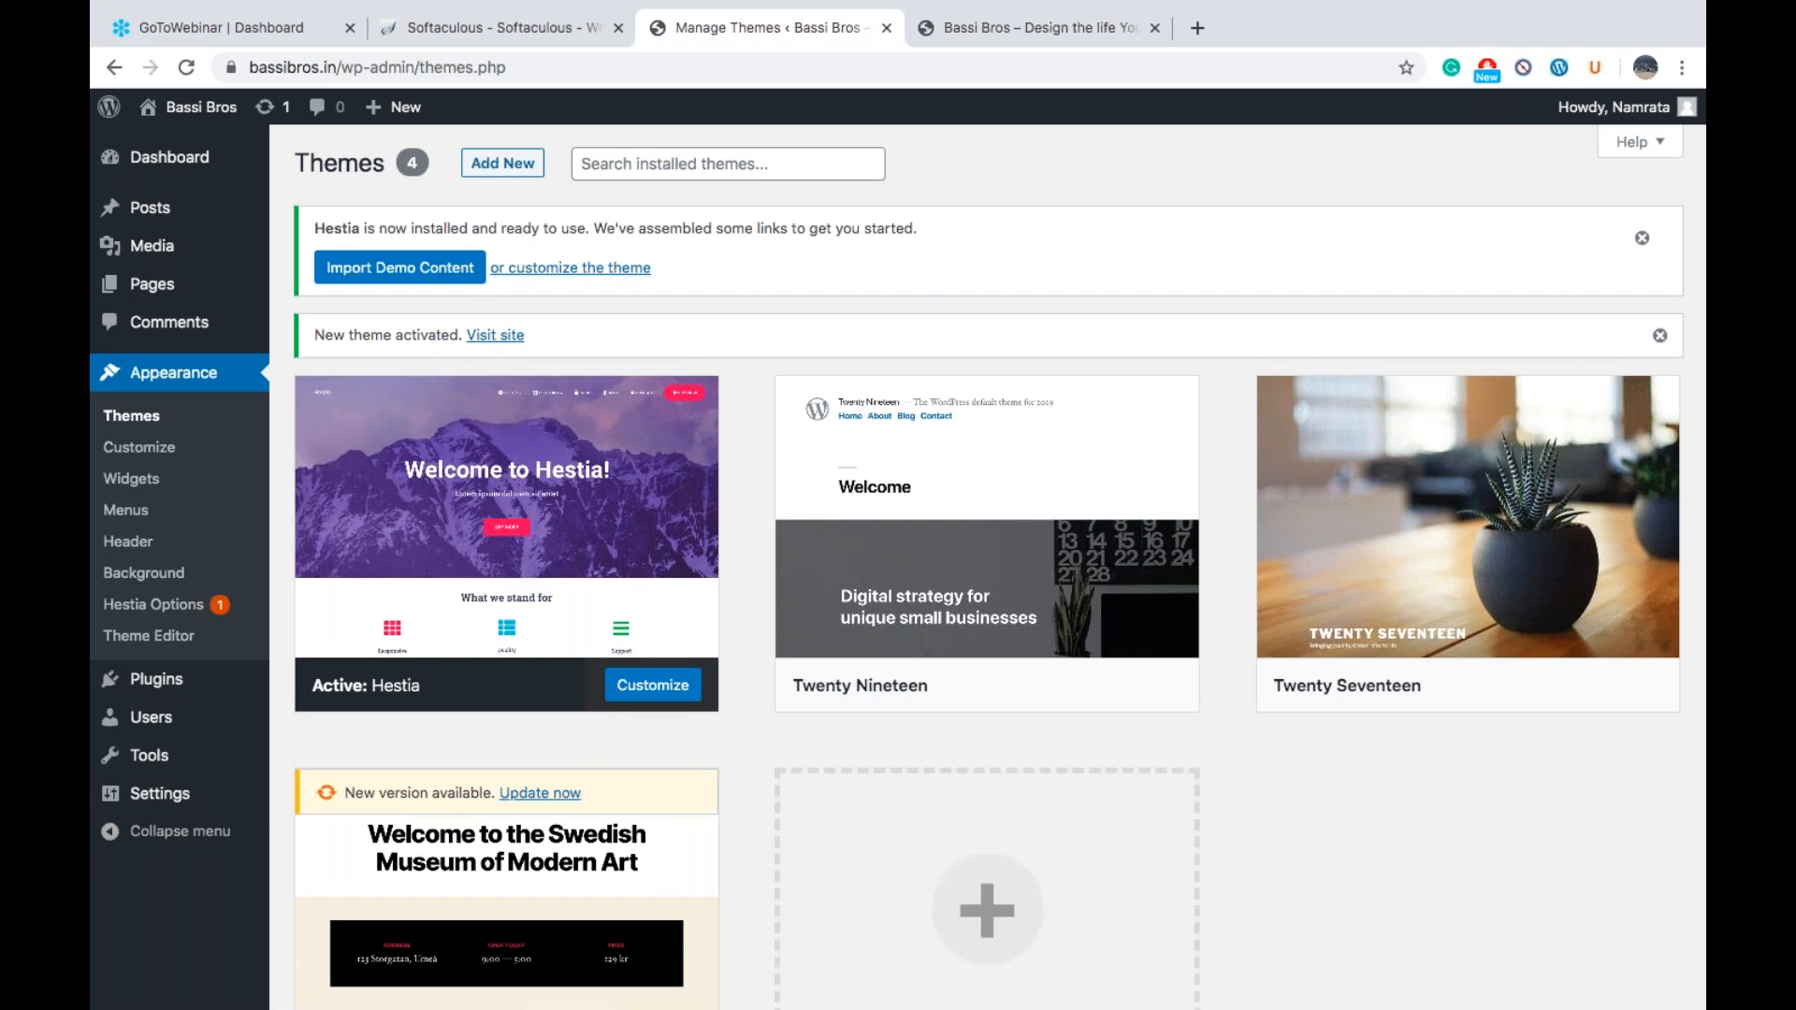
{"action": "right_click", "coordinate": [620, 686]}
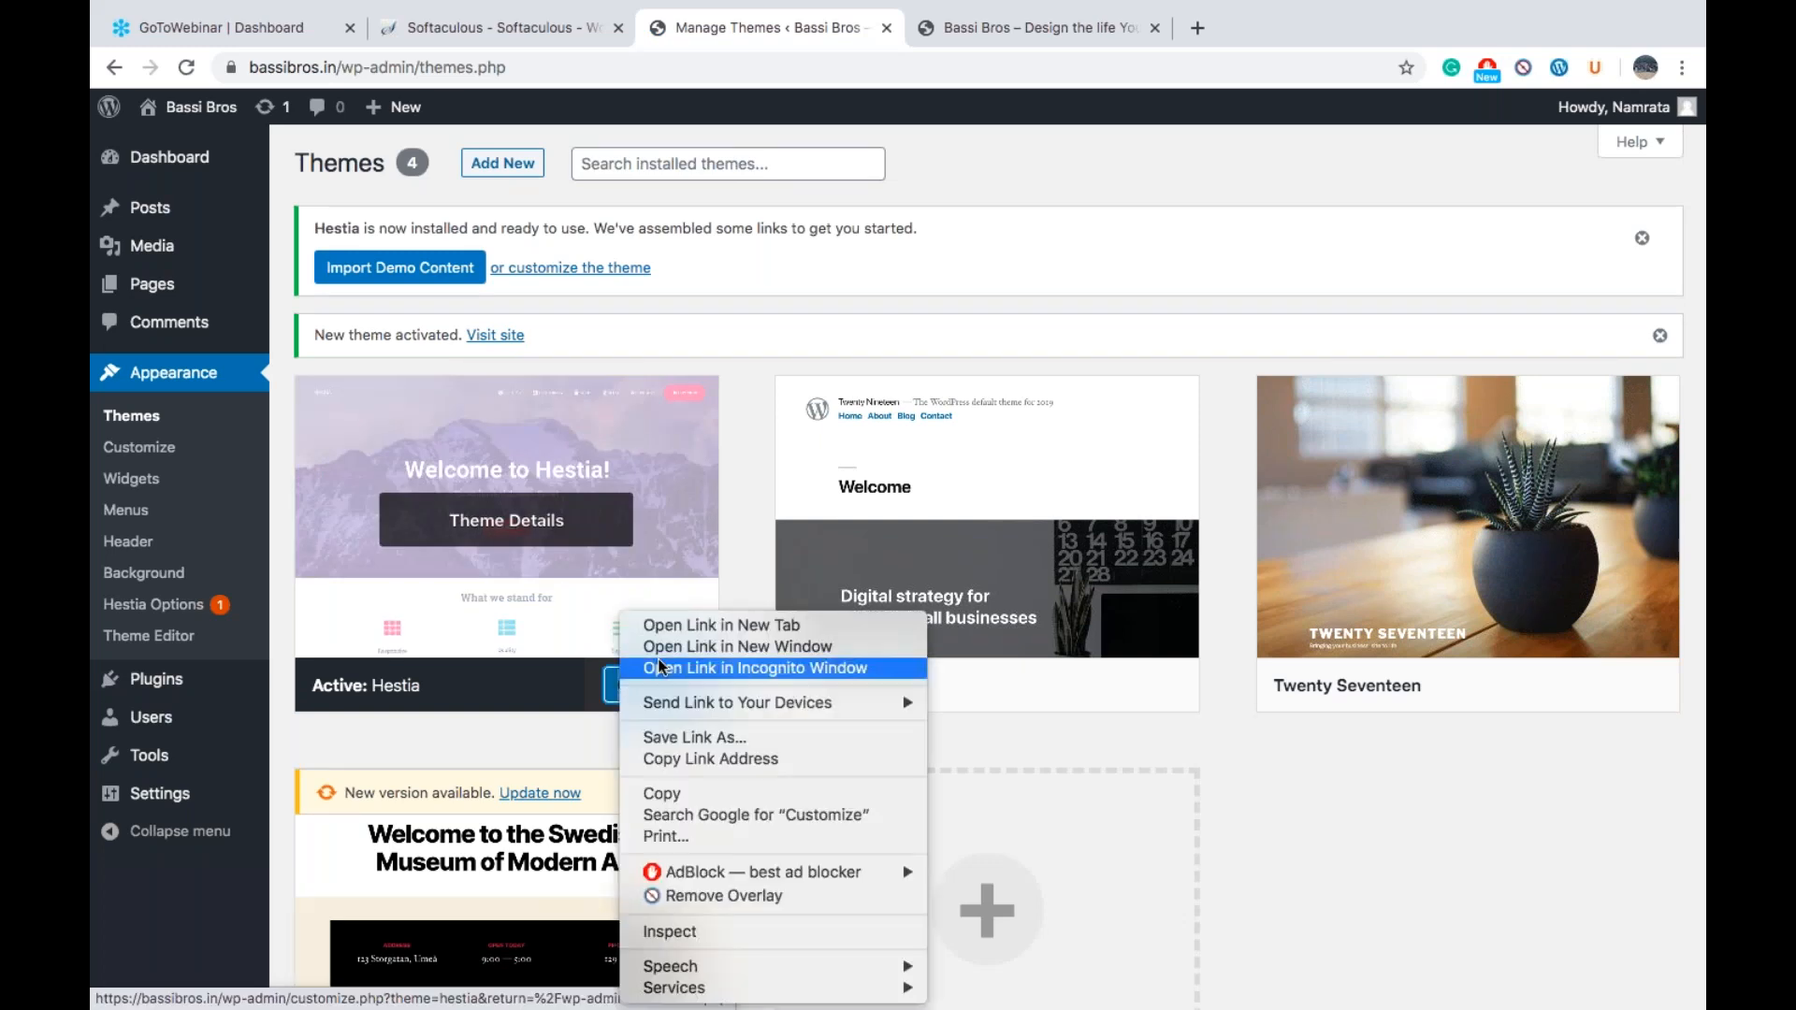
{"action": "left_click", "coordinate": [725, 625]}
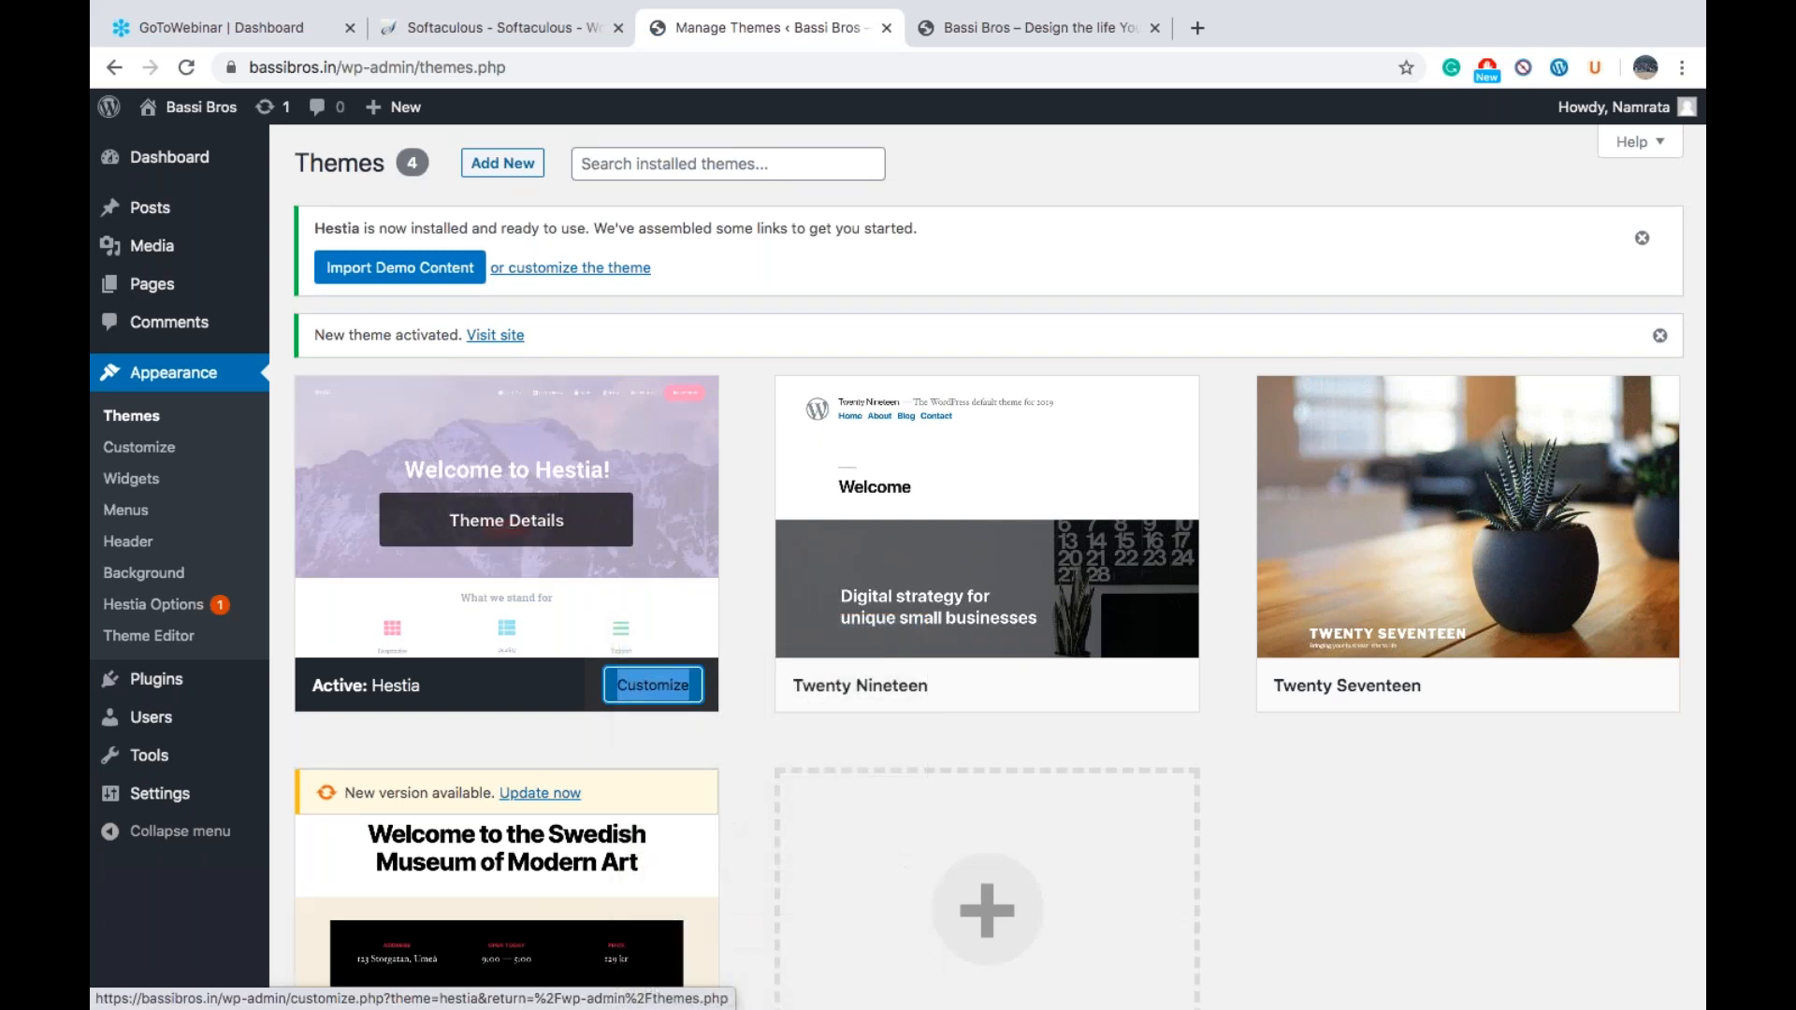
{"action": "left_click", "coordinate": [968, 32]}
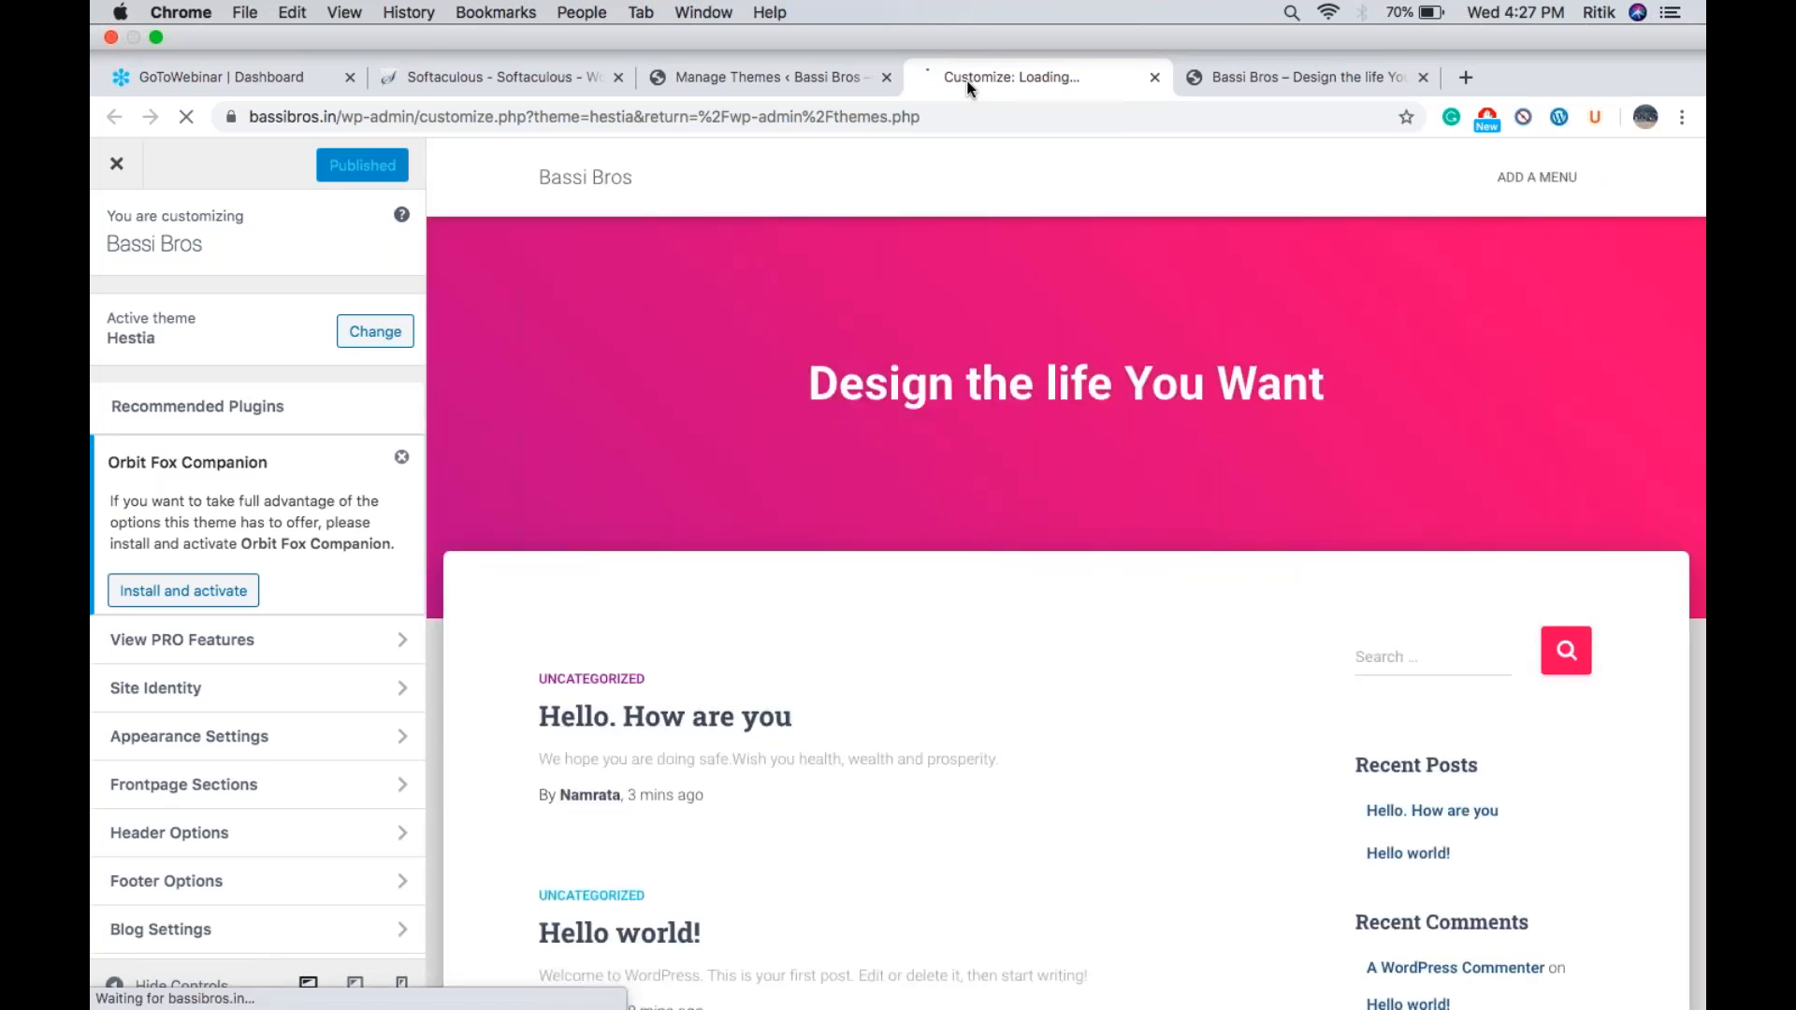
{"action": "left_click", "coordinate": [1311, 87]}
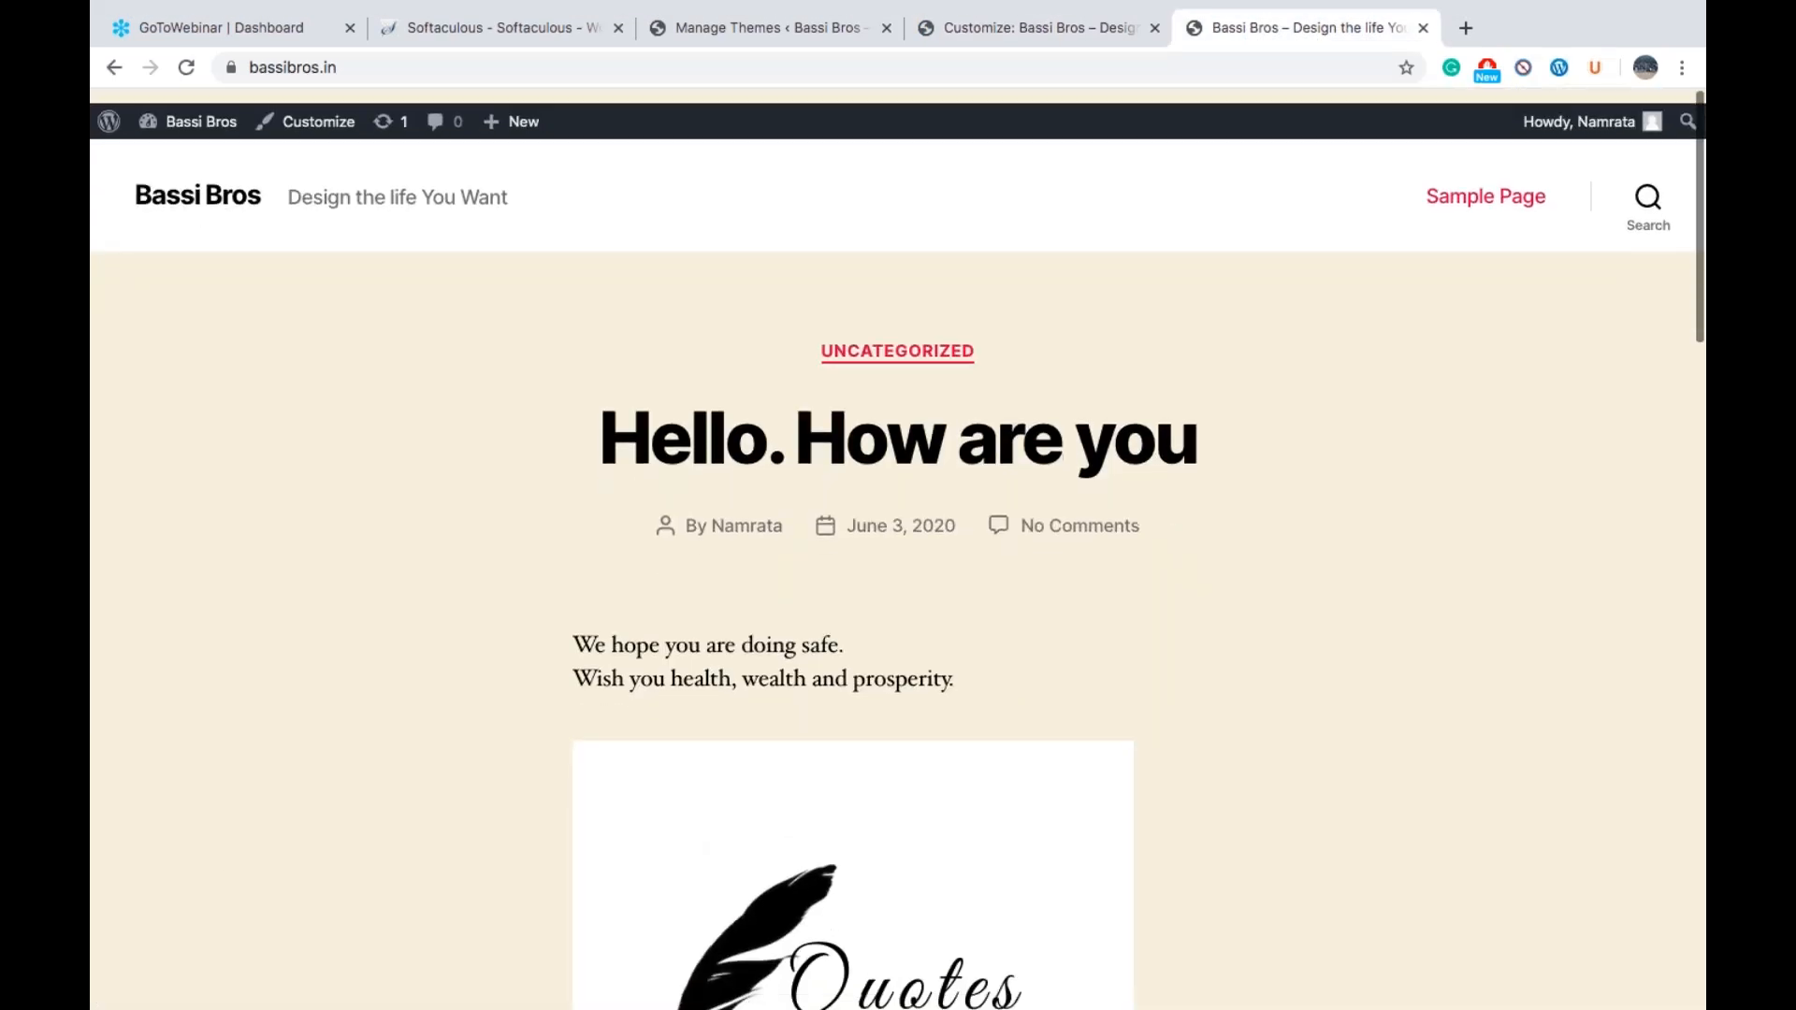
{"action": "left_click", "coordinate": [999, 80]}
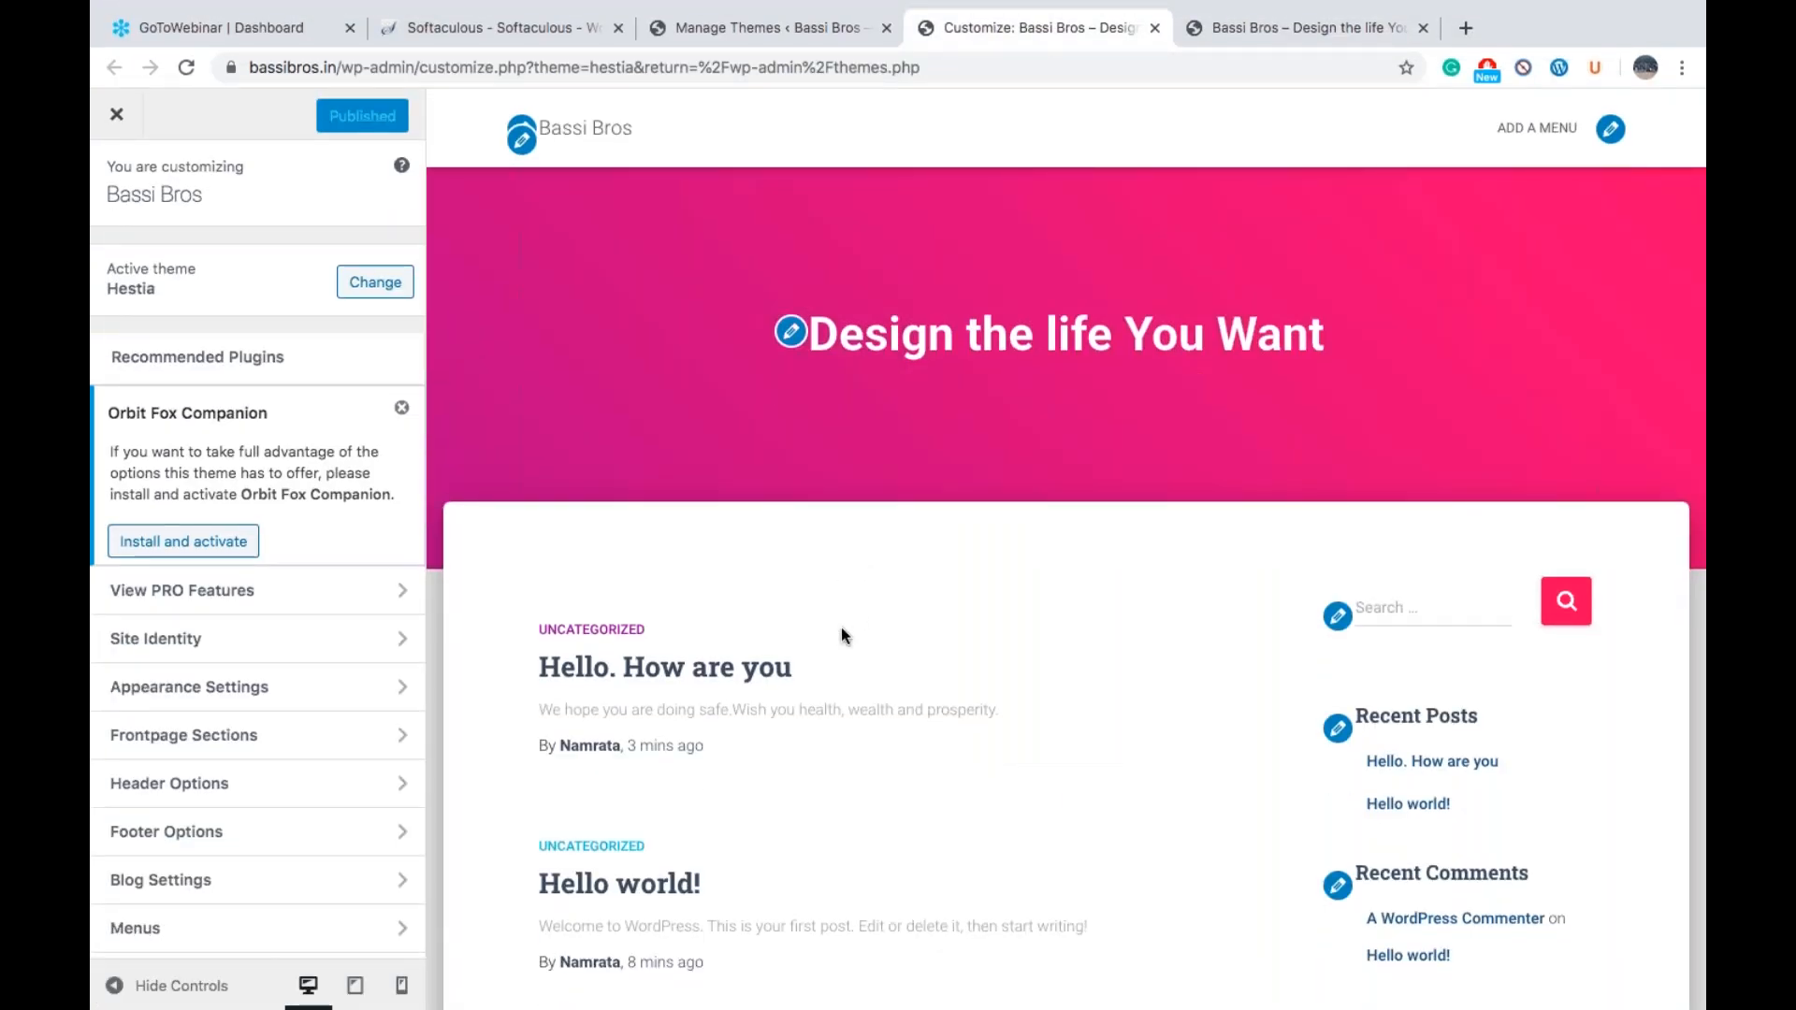
{"action": "scroll", "coordinate": [840, 627], "scroll_direction": "down", "scroll_amount": 2}
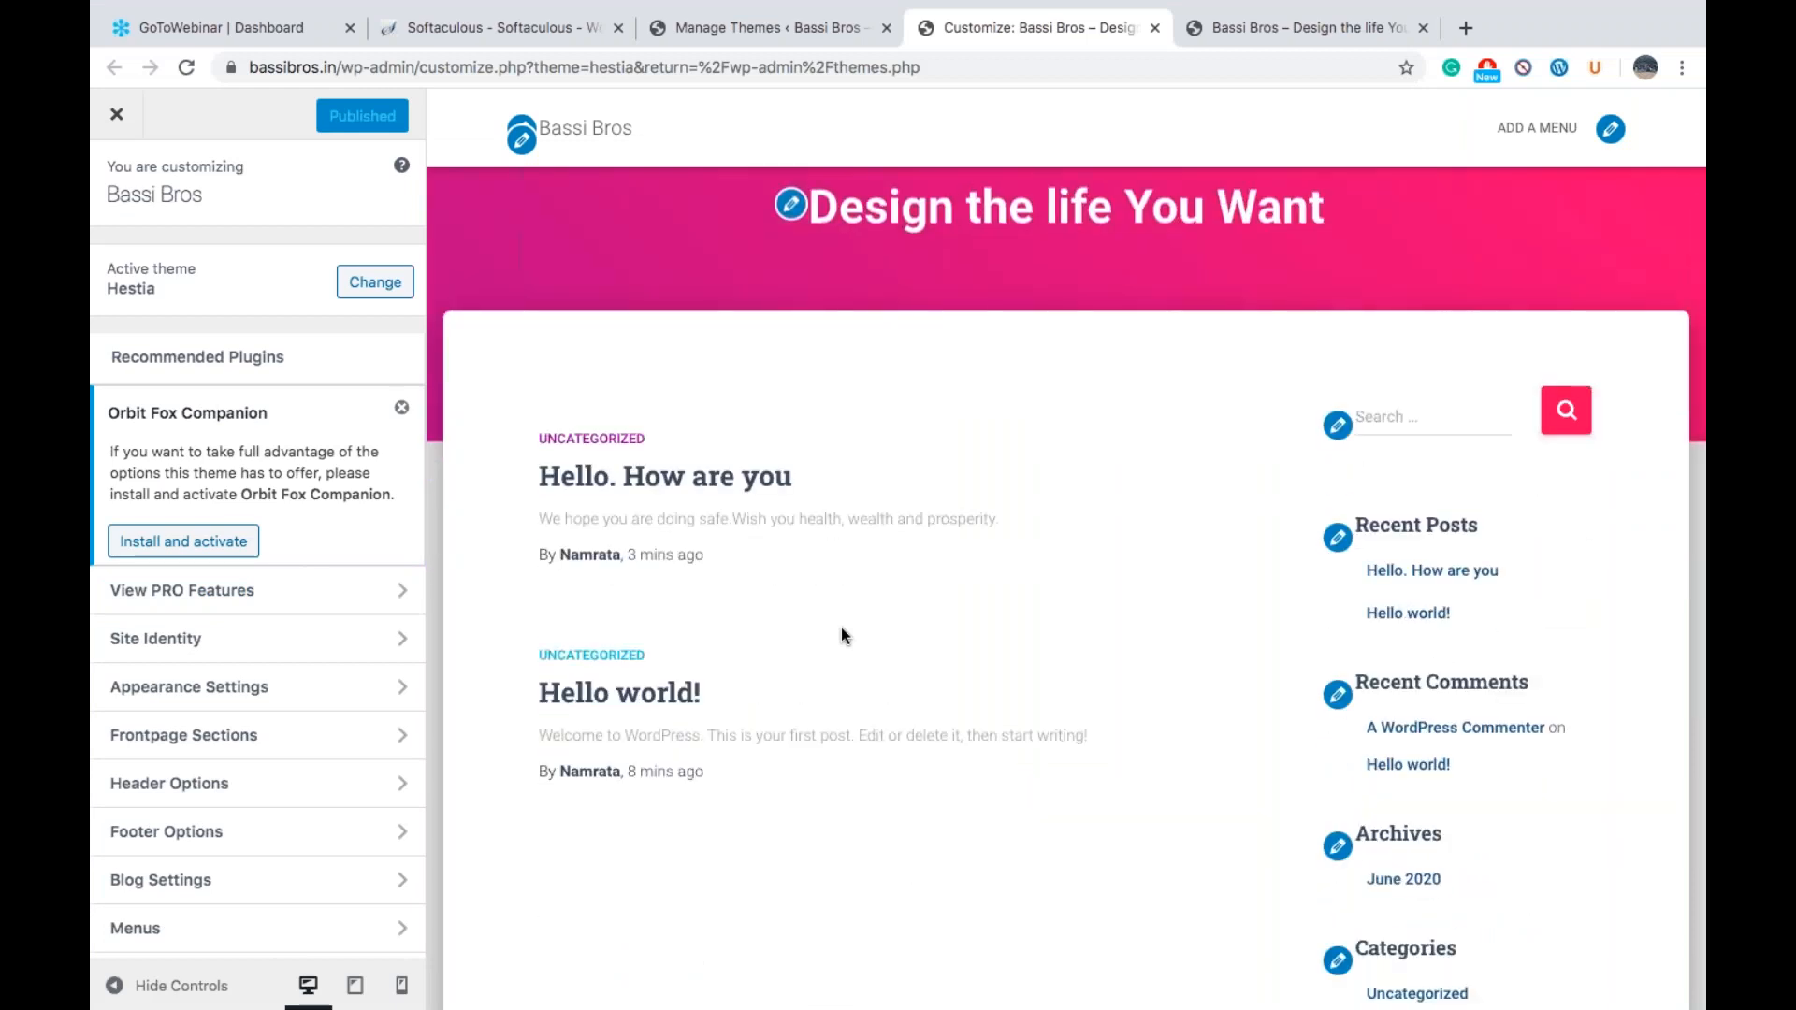
{"action": "scroll", "coordinate": [839, 627], "scroll_direction": "up", "scroll_amount": 2}
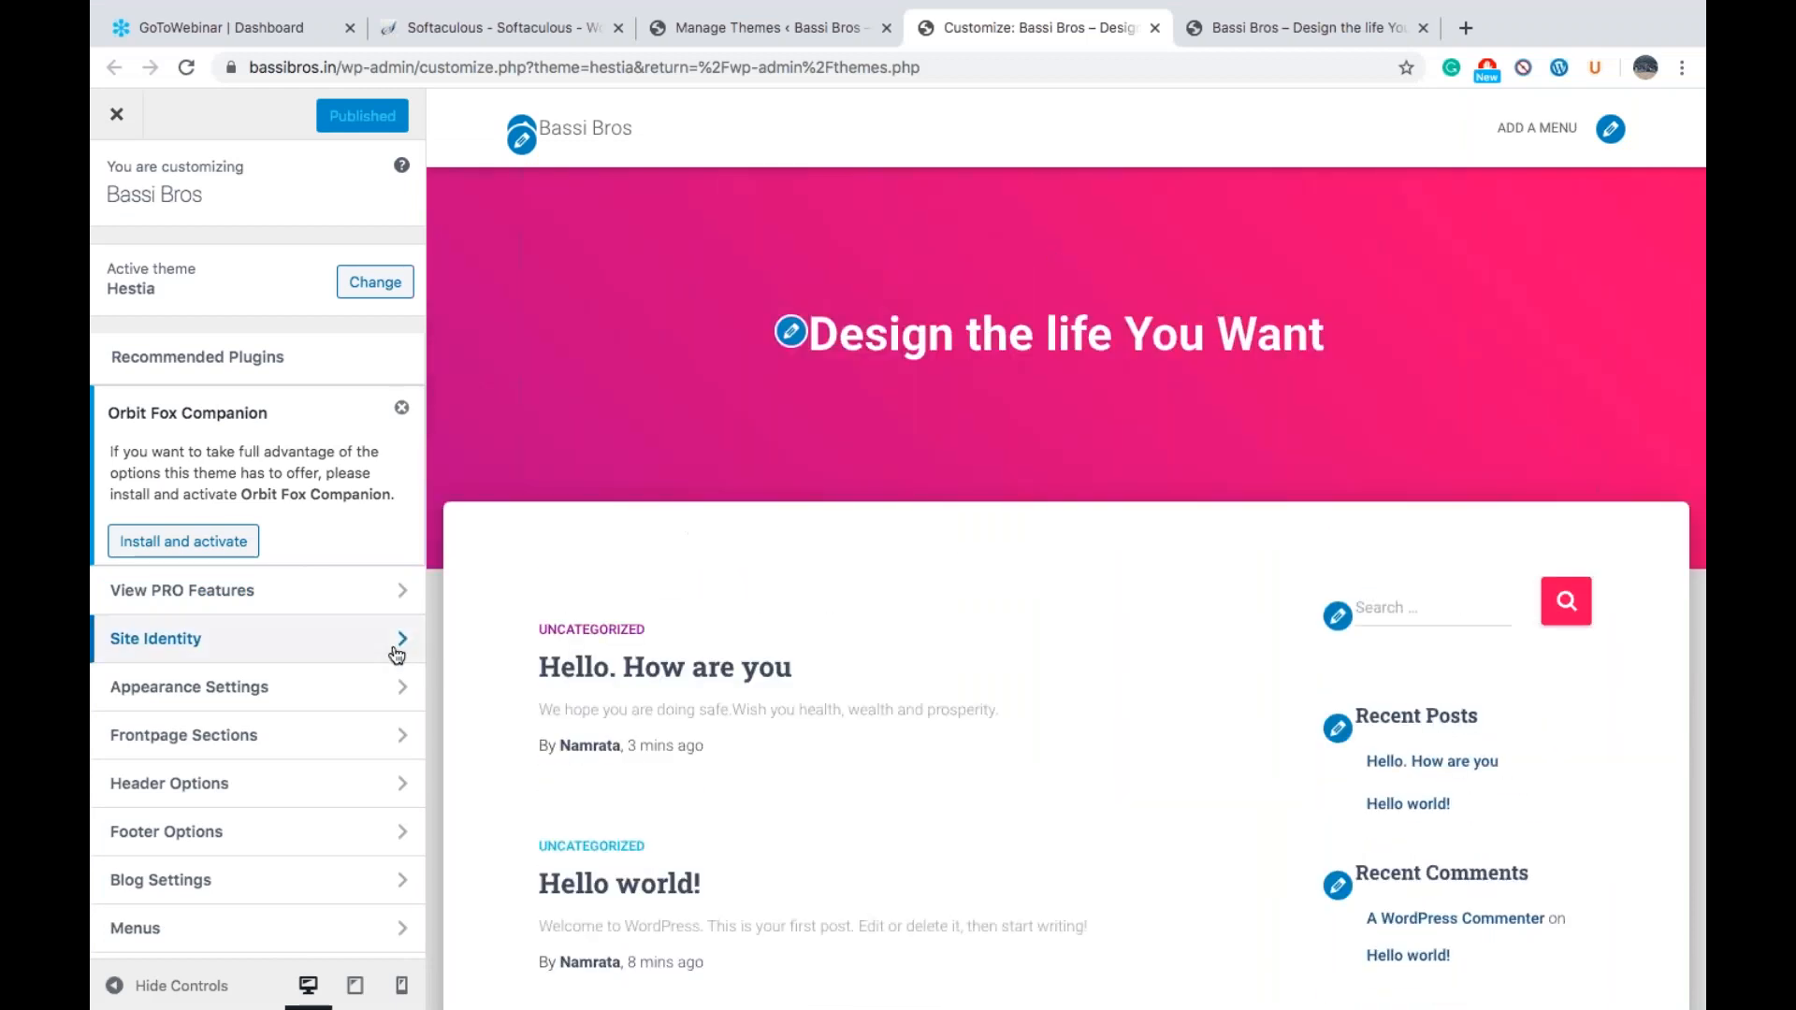
Set the Quotes Trend feather image from the Media Library as the cropped Hestia site logo
{"action": "left_click", "coordinate": [523, 142]}
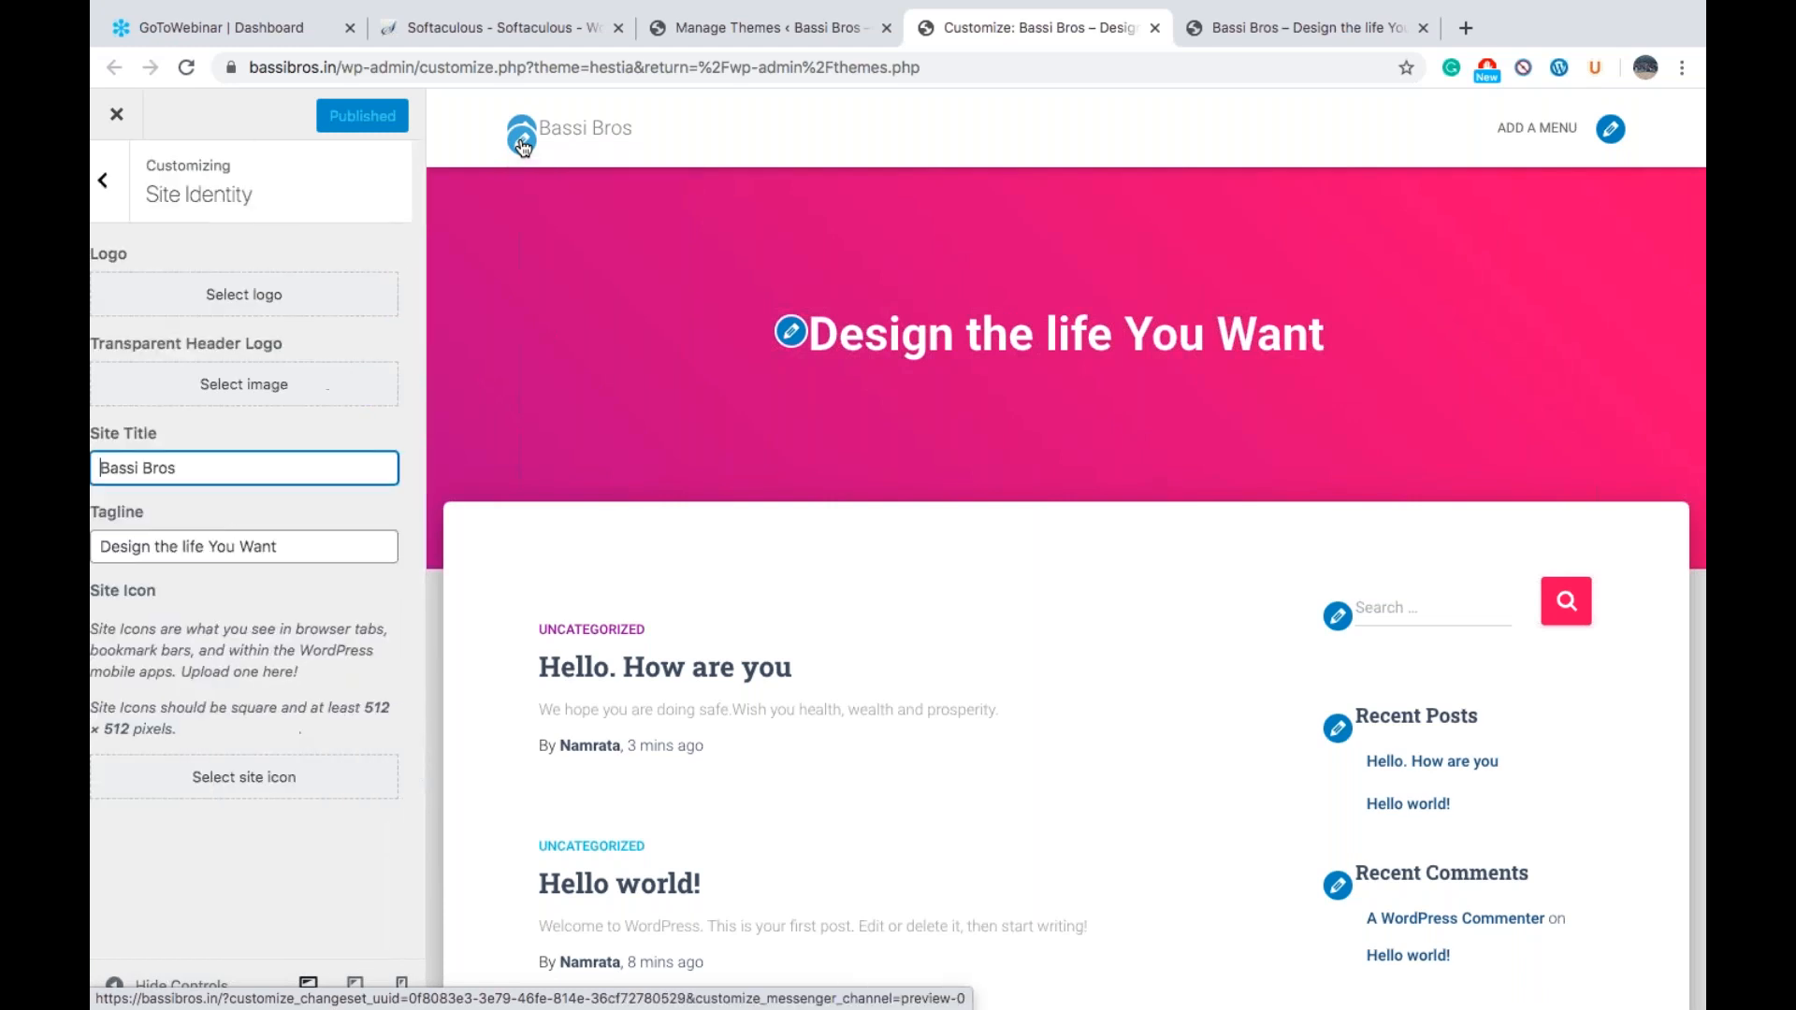
{"action": "left_click", "coordinate": [337, 306]}
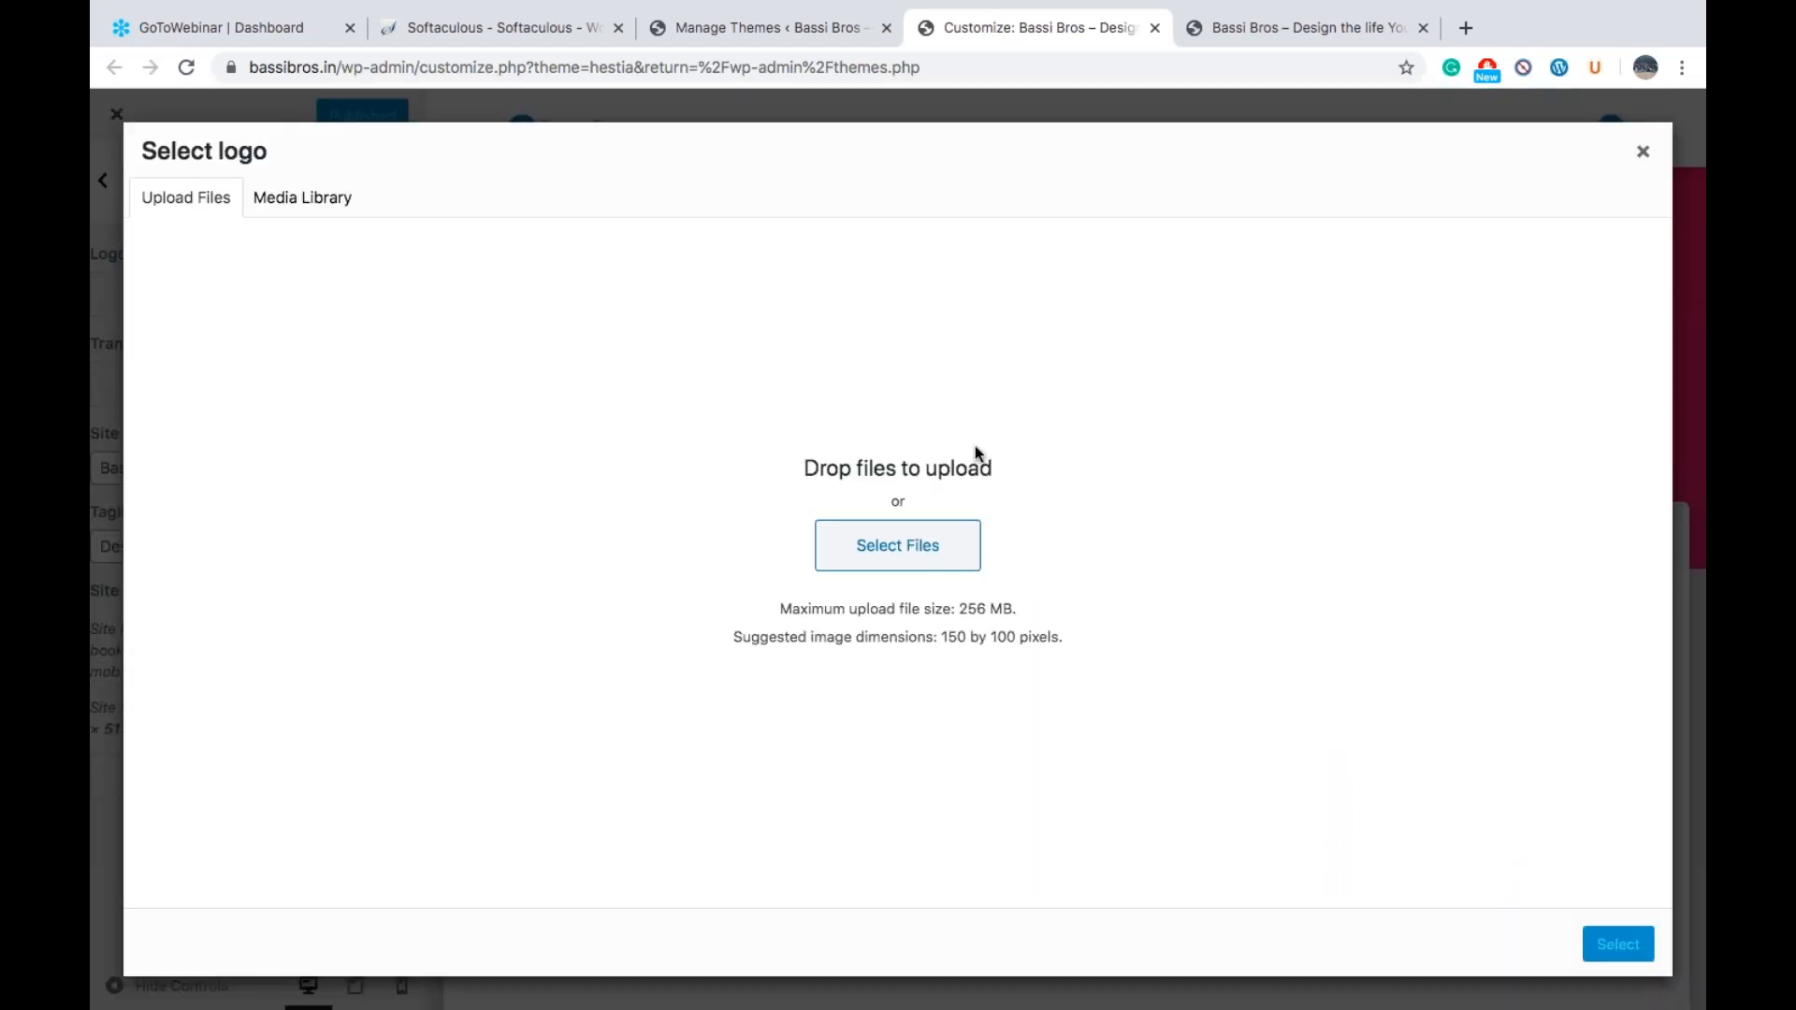
{"action": "left_click", "coordinate": [303, 198]}
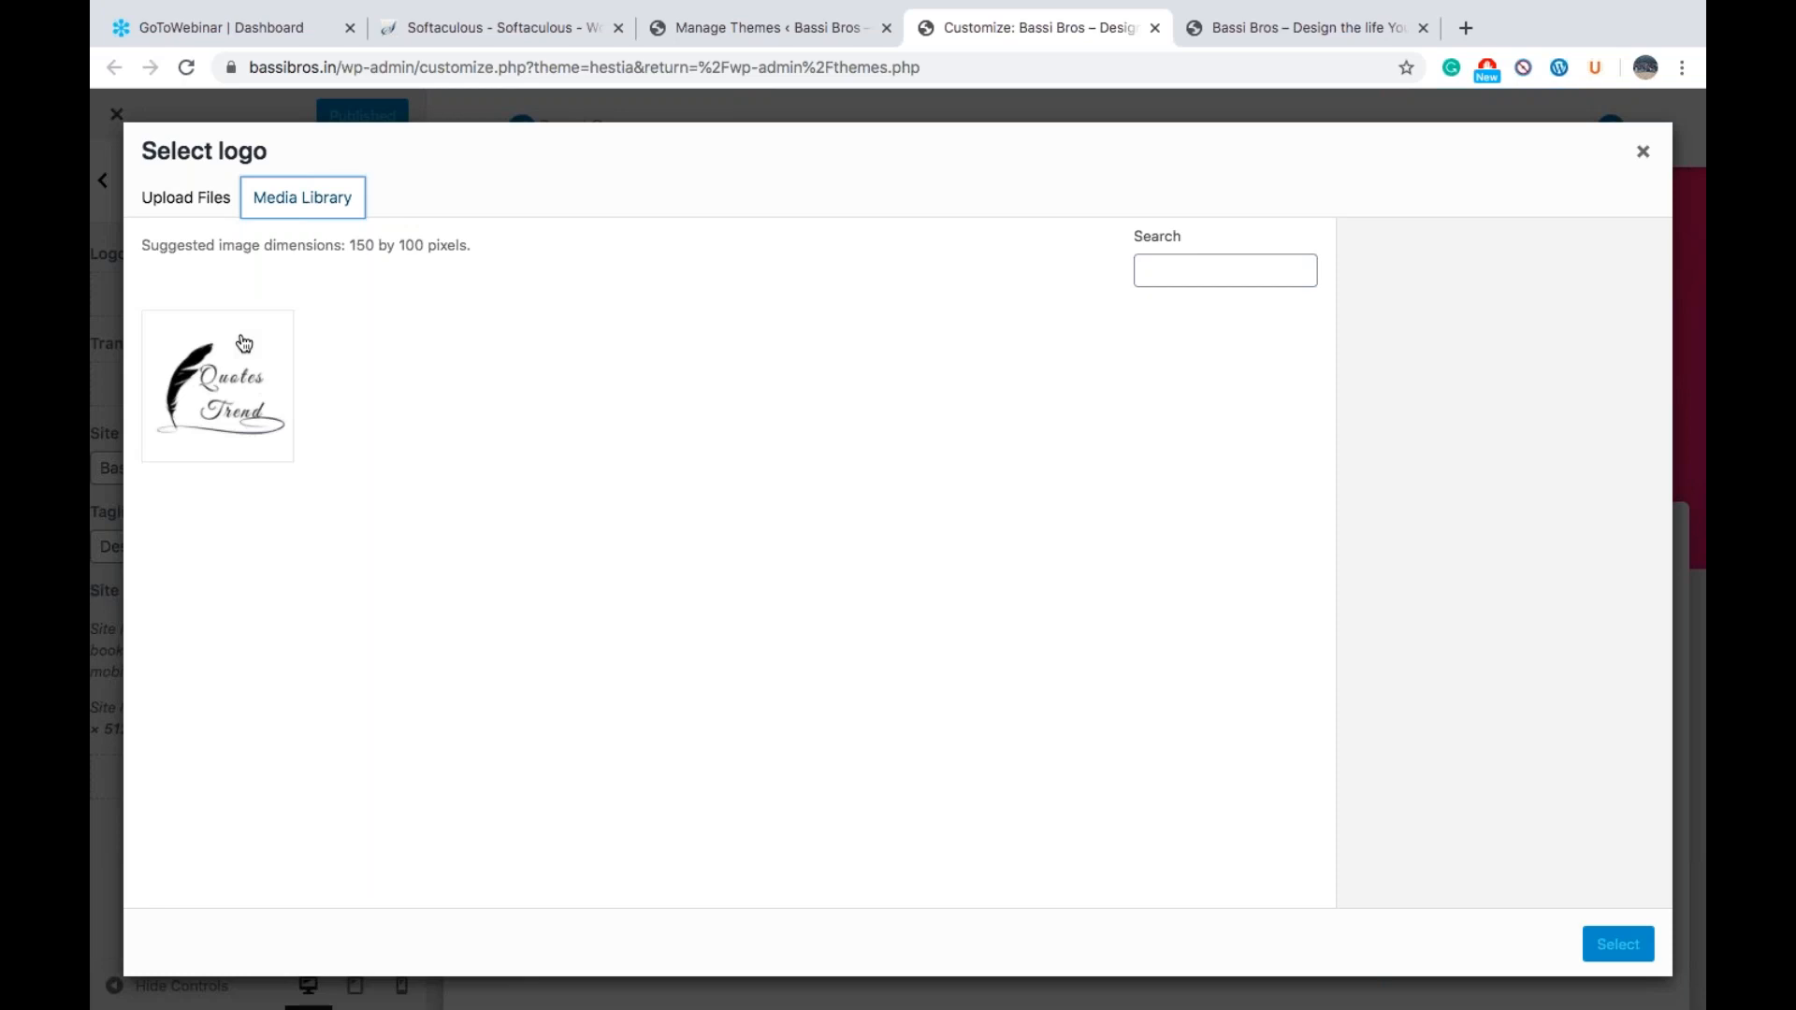
{"action": "left_click", "coordinate": [236, 375]}
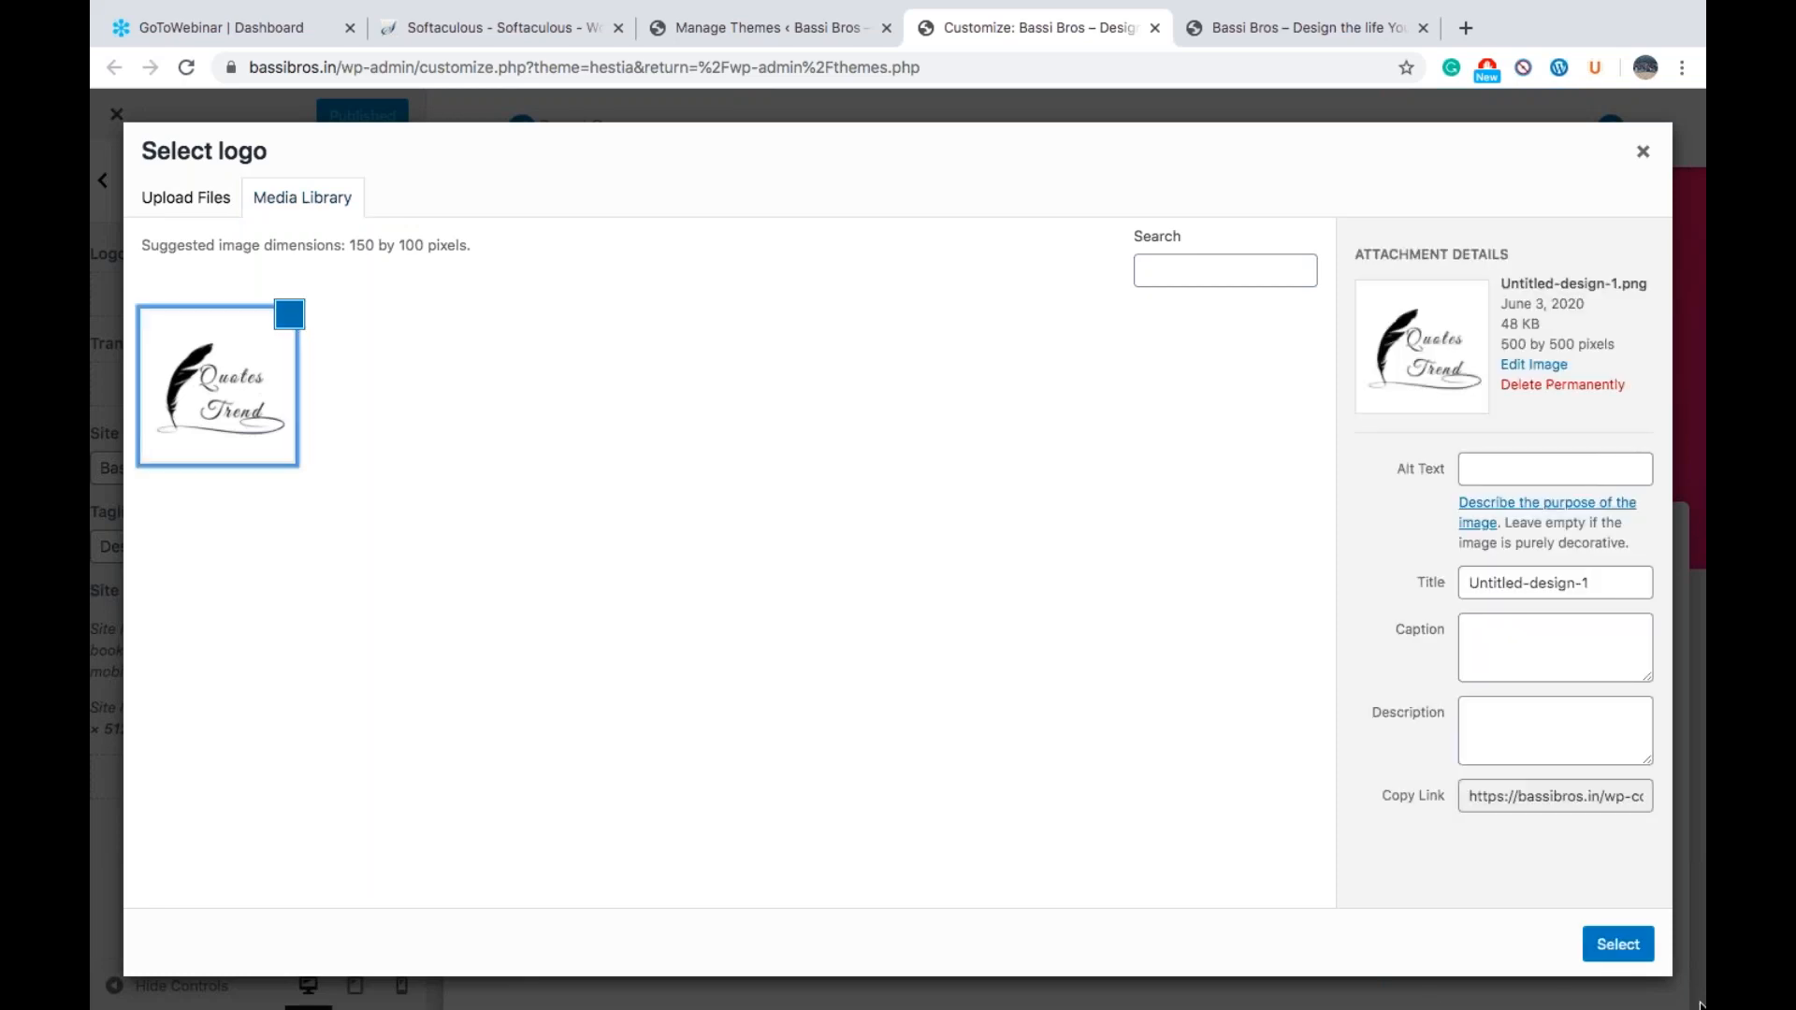
{"action": "left_click", "coordinate": [1619, 946]}
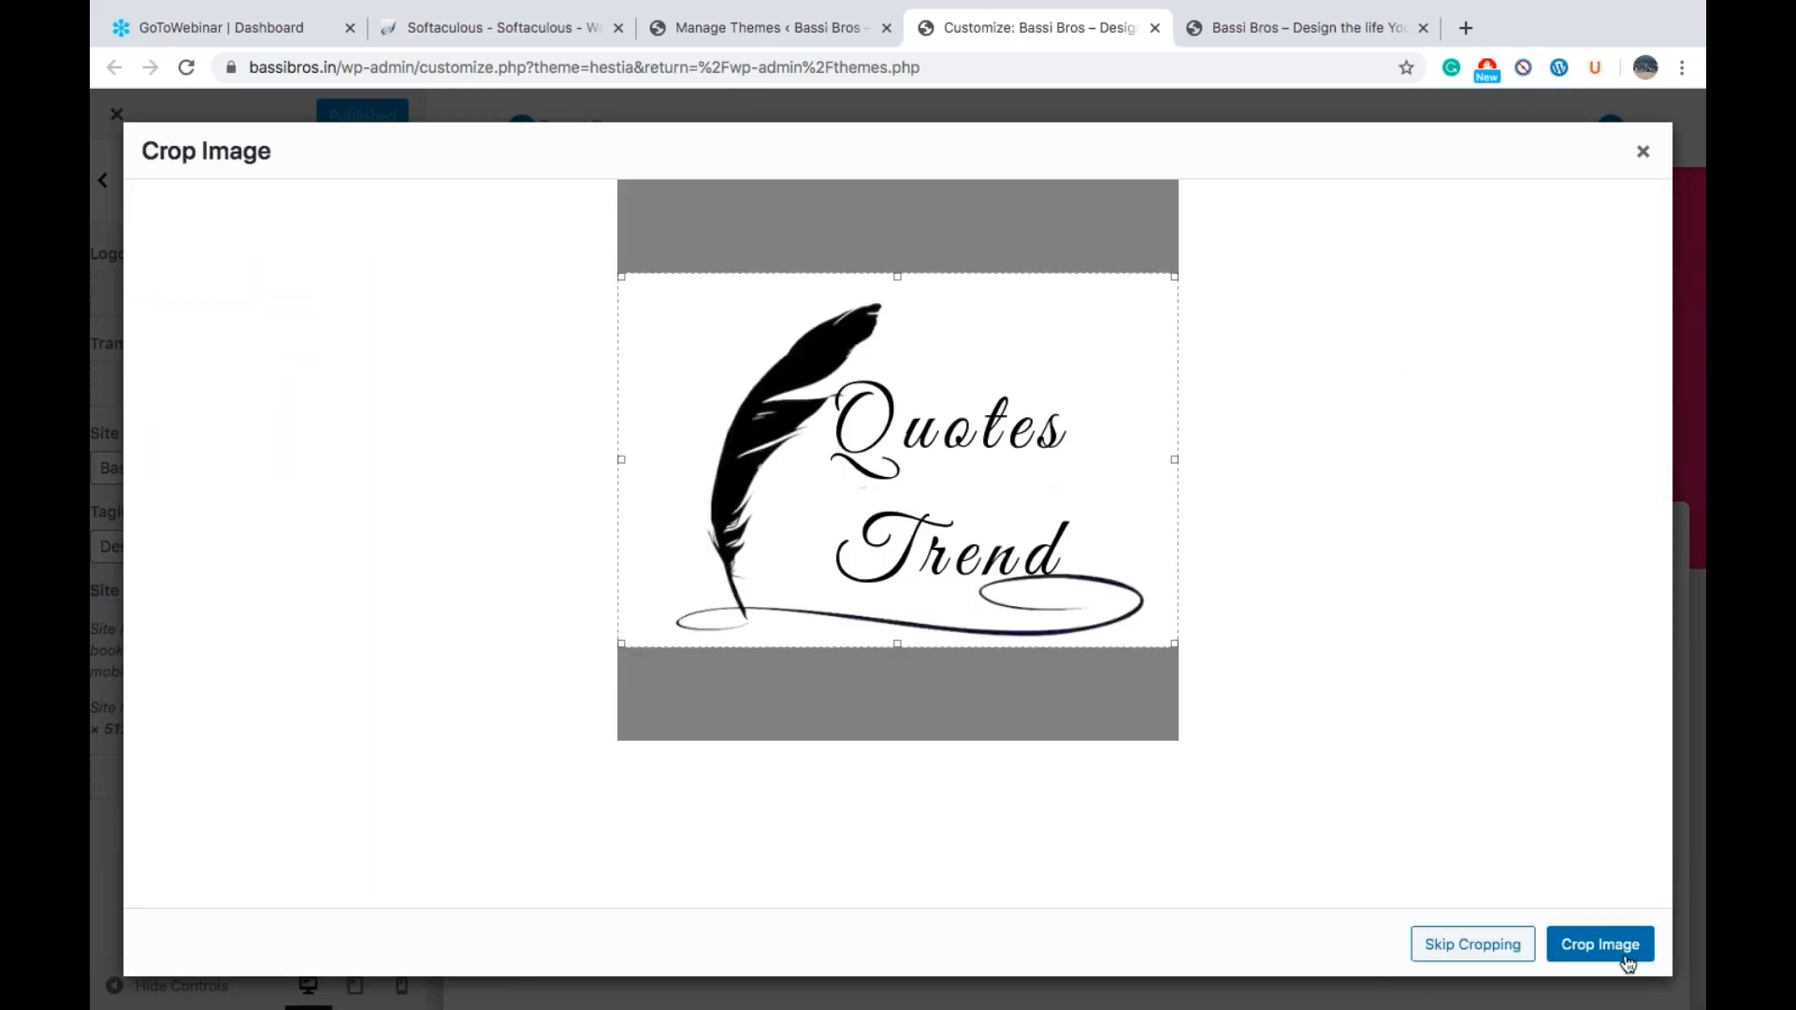
{"action": "left_click", "coordinate": [1625, 959]}
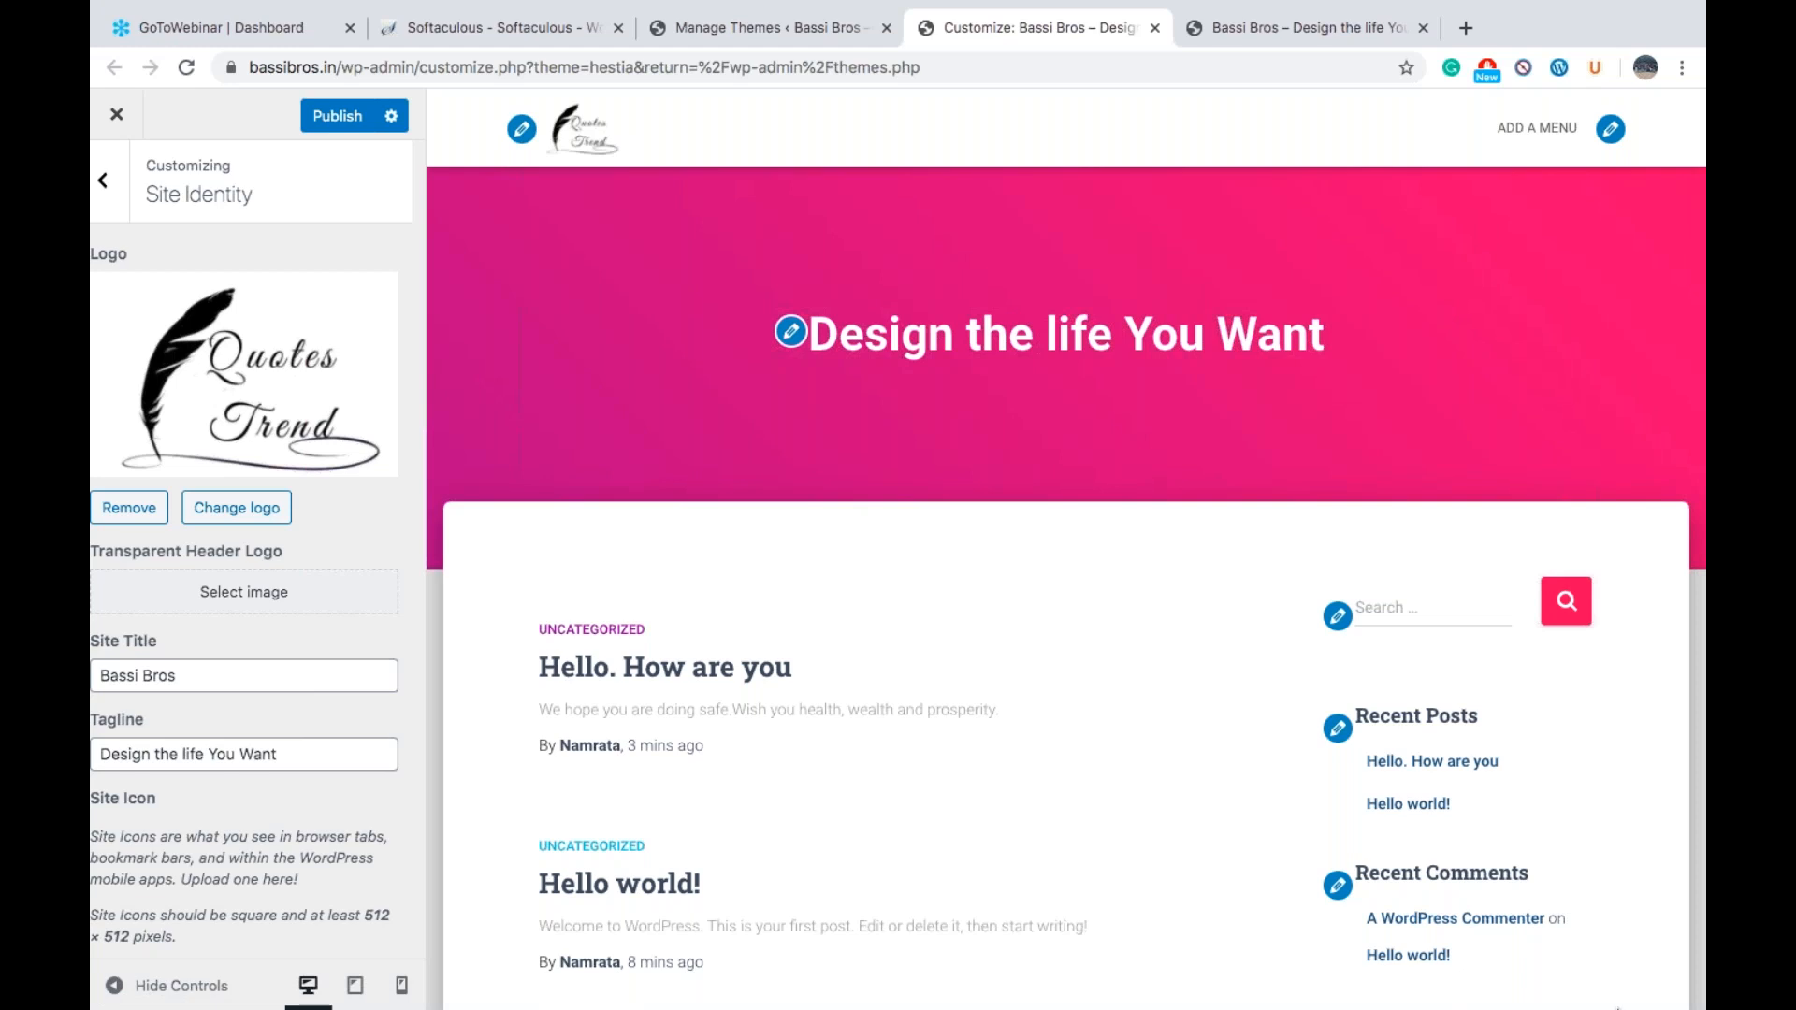
{"action": "scroll", "coordinate": [1066, 580], "scroll_direction": "down", "scroll_amount": 6}
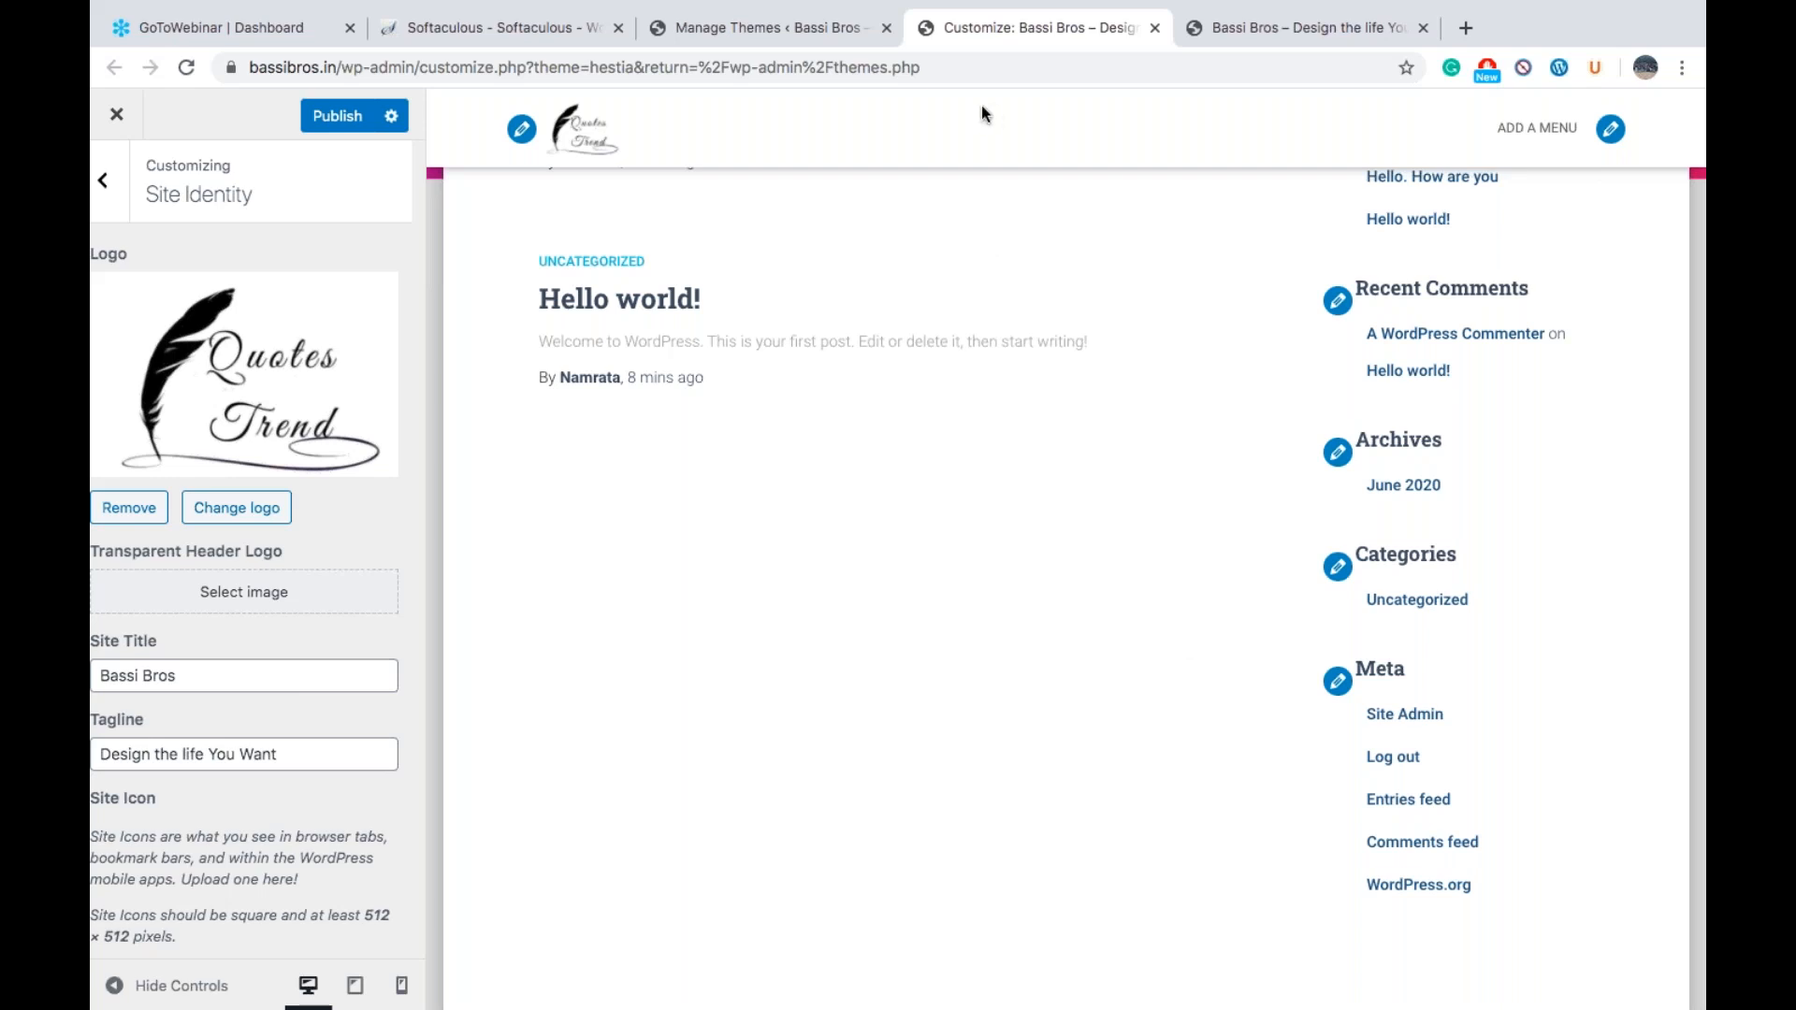
Return to the Manage Themes tab showing Hestia as the active theme
{"action": "left_click", "coordinate": [814, 26]}
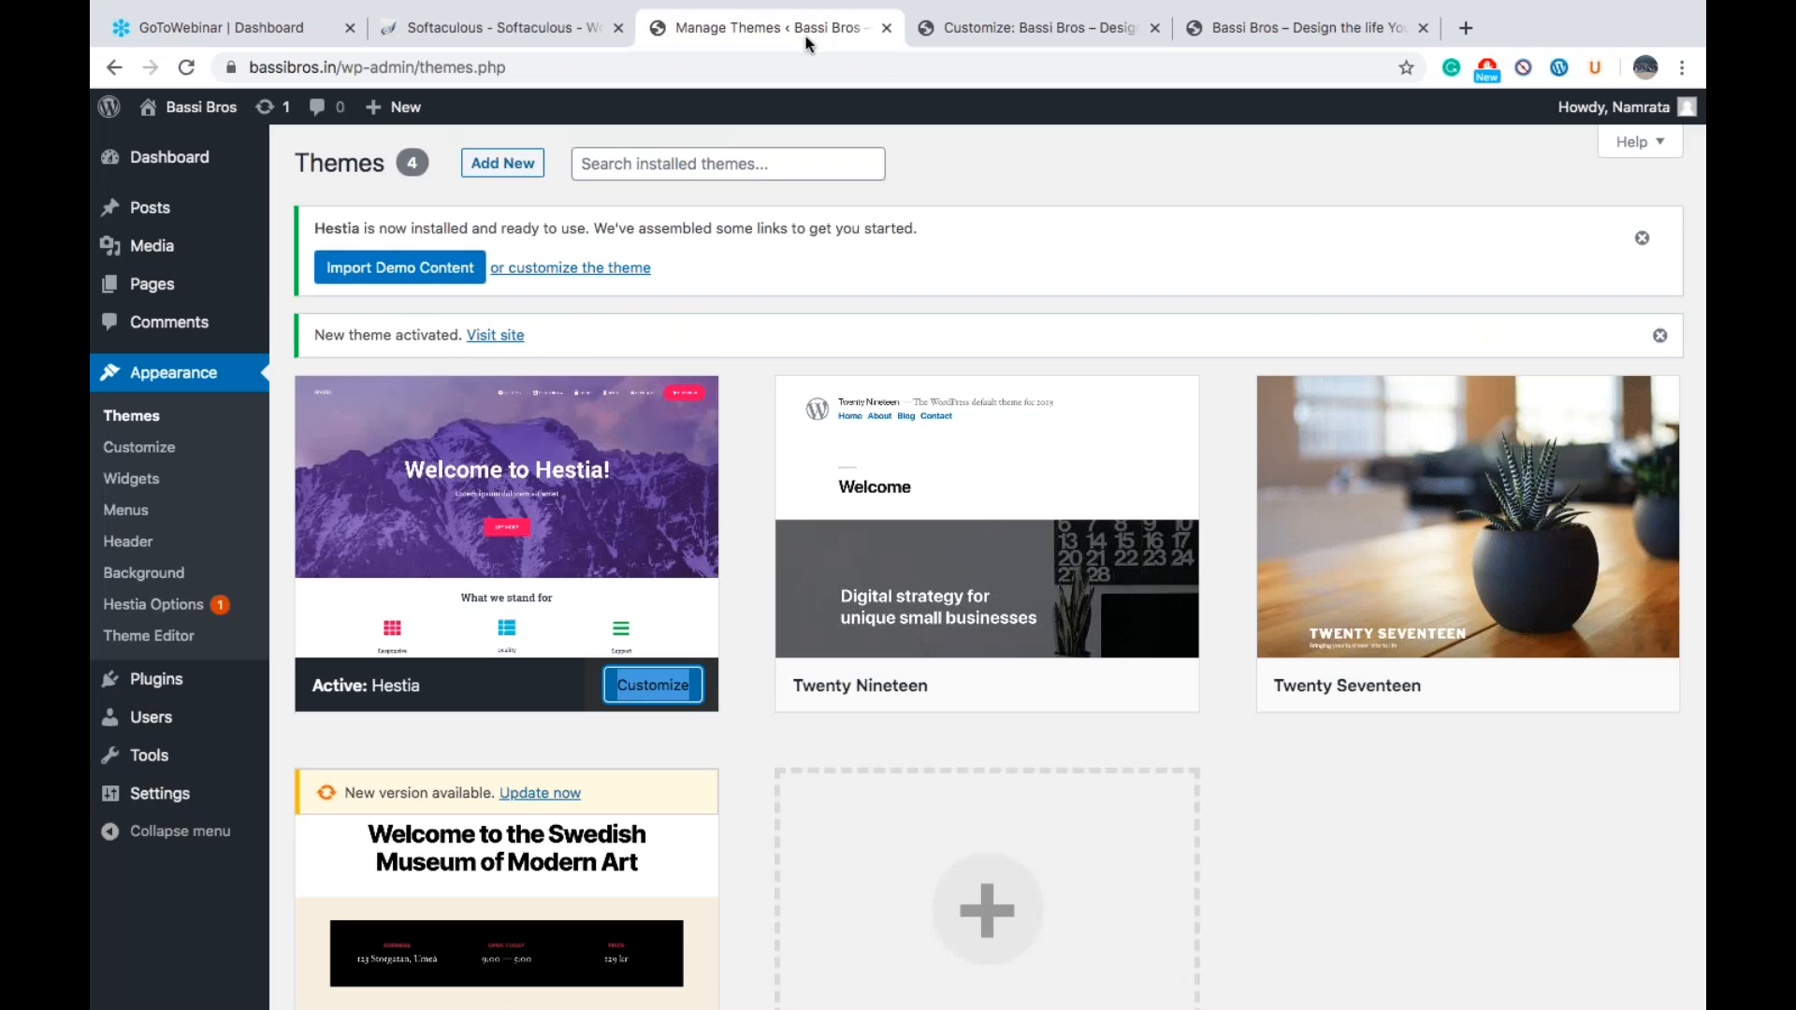
Start the demo content import from the Hestia notice to reach the Hestia Original import dialog
{"action": "left_click", "coordinate": [415, 277]}
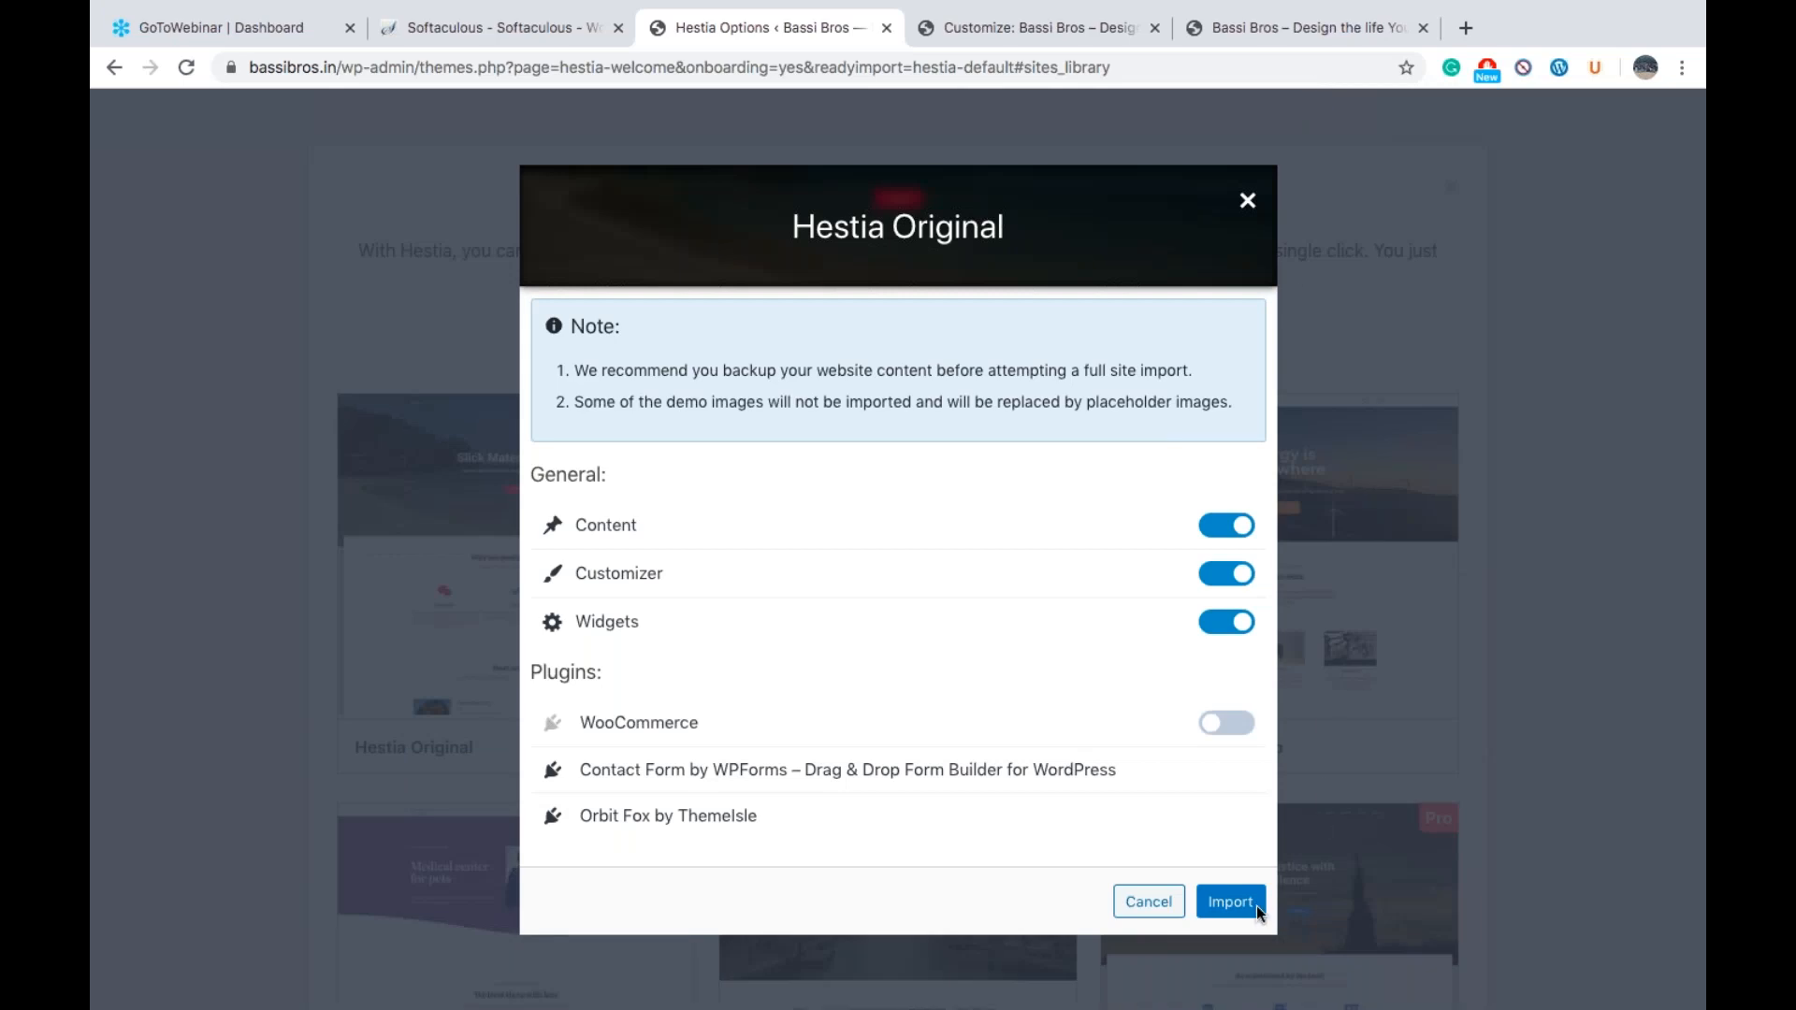
Import the Hestia Original demo's plugins, content, customizer and widgets and wait for the success message
{"action": "left_click", "coordinate": [1236, 910]}
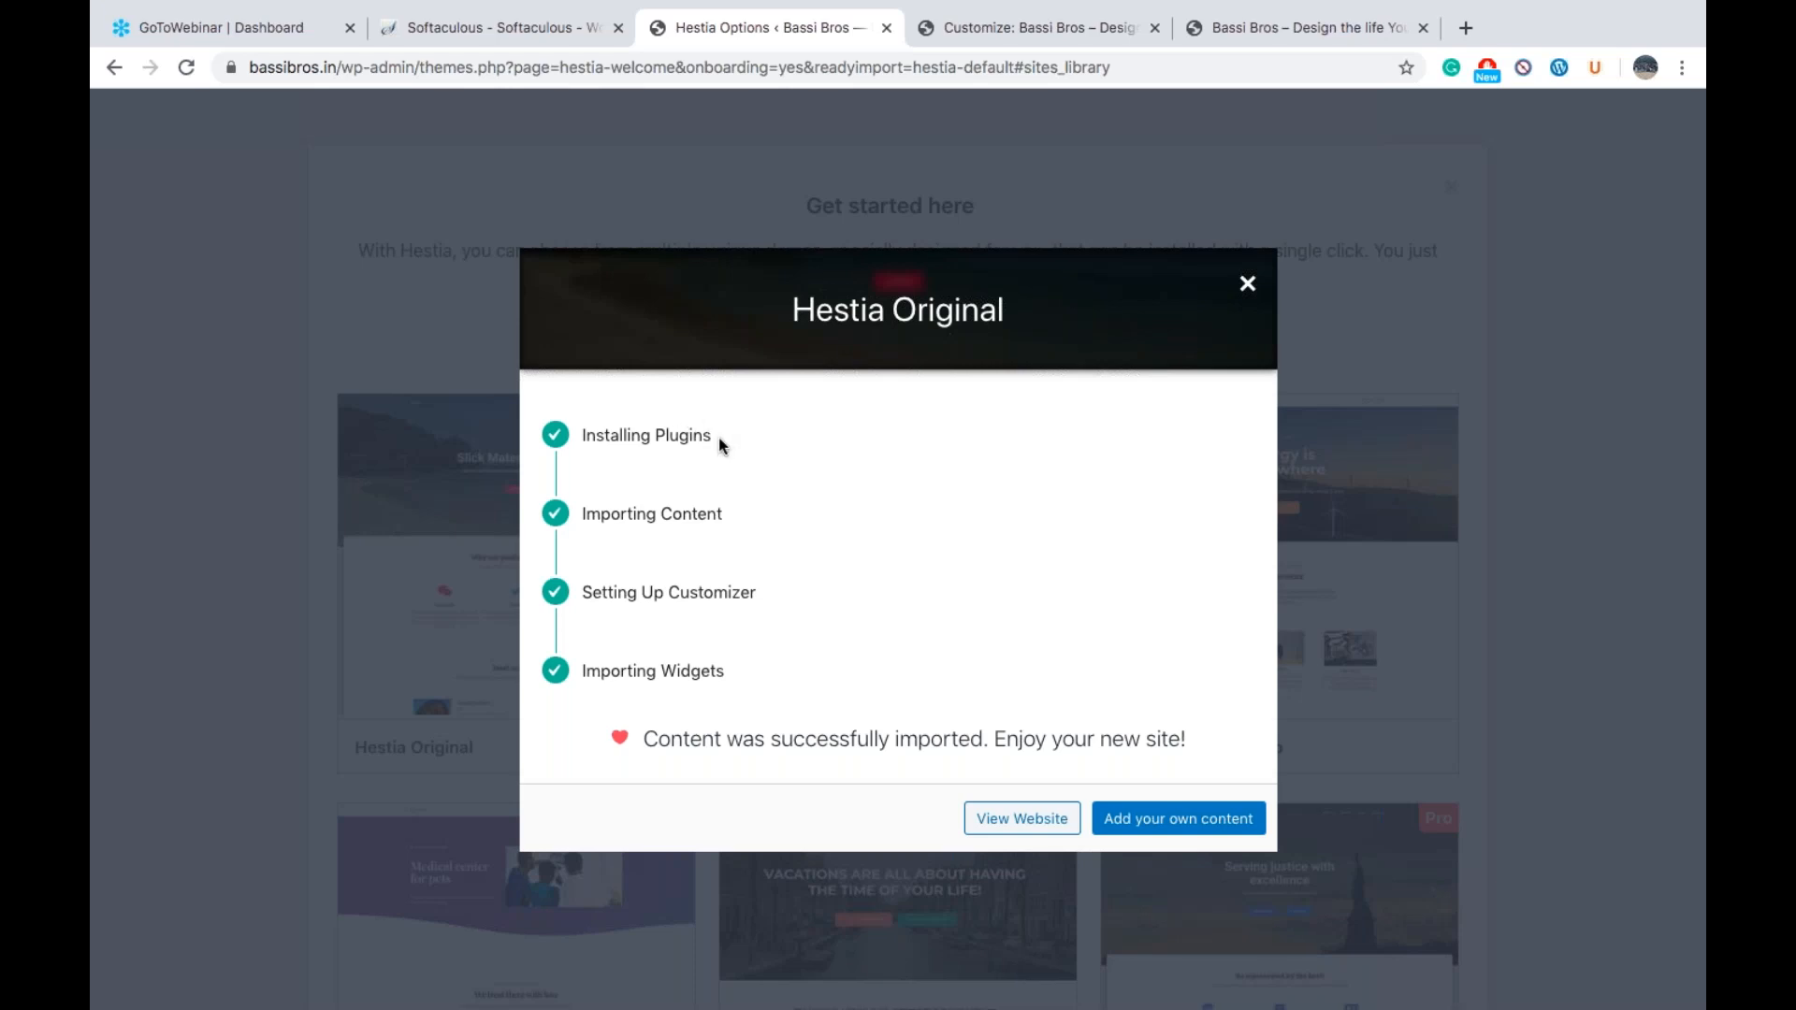
{"action": "left_click_drag", "start_coordinate": [721, 443], "coordinate": [611, 436]}
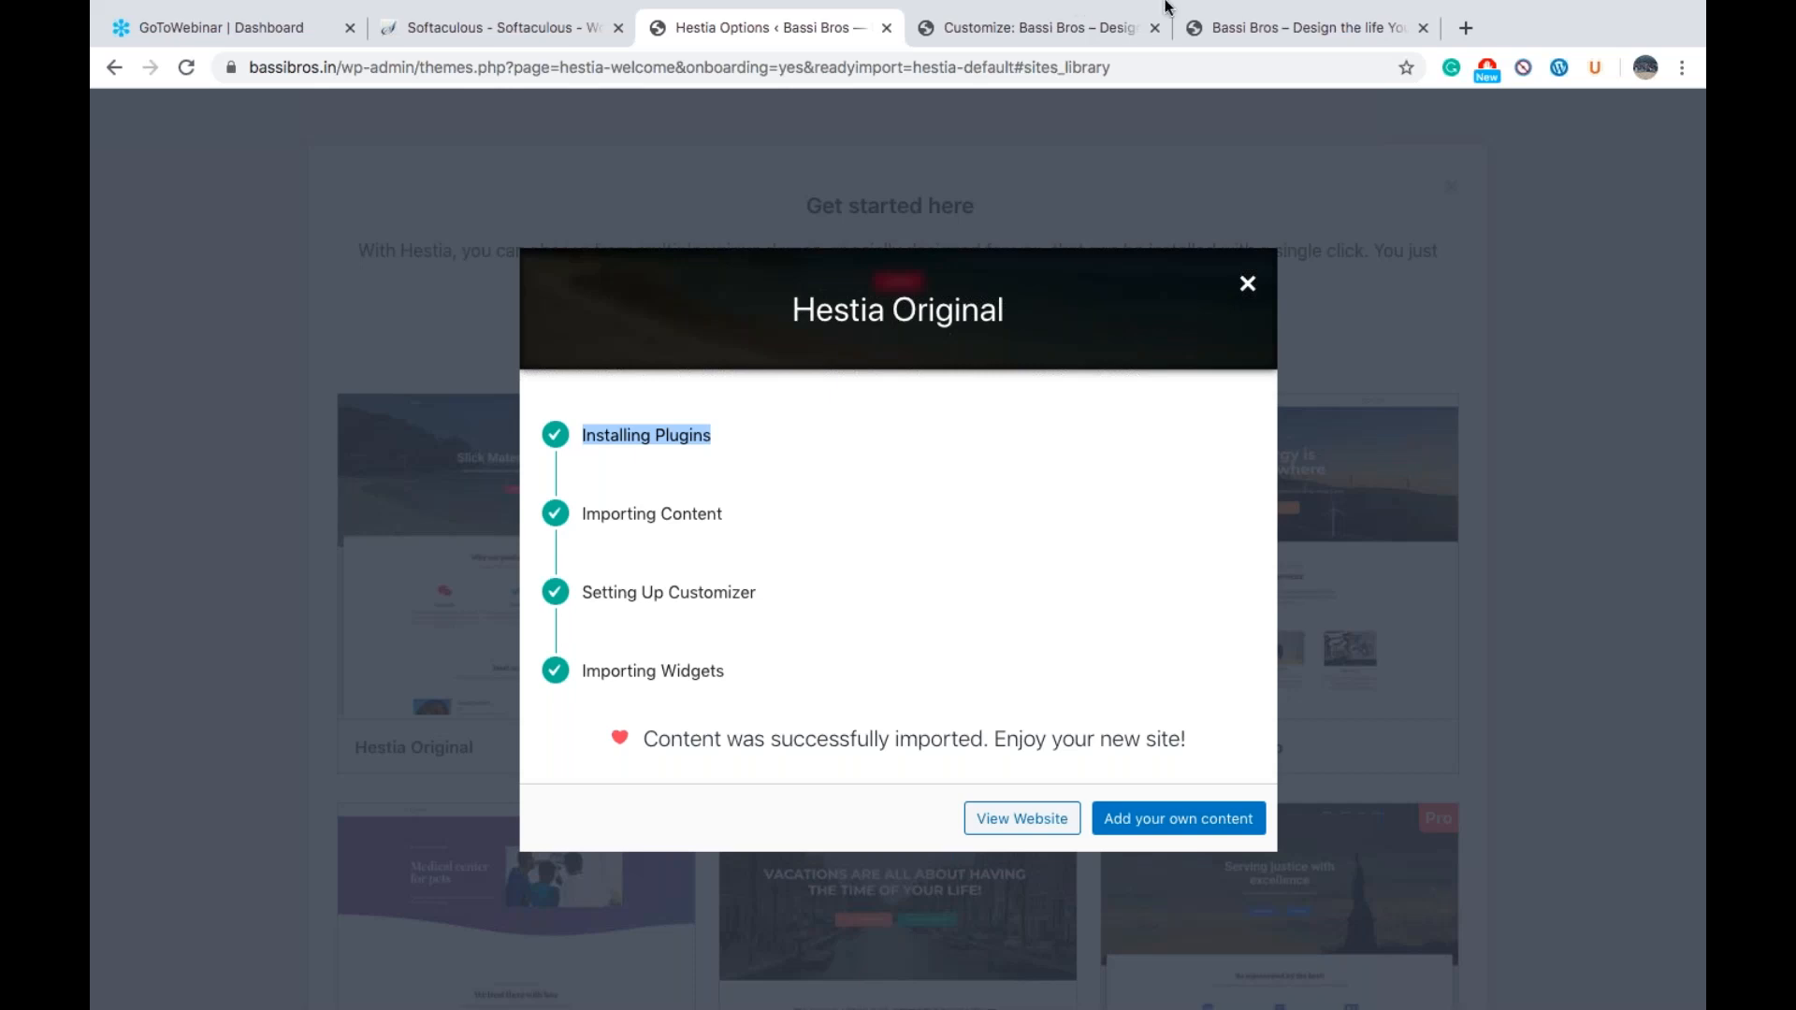
{"action": "left_click", "coordinate": [1070, 36]}
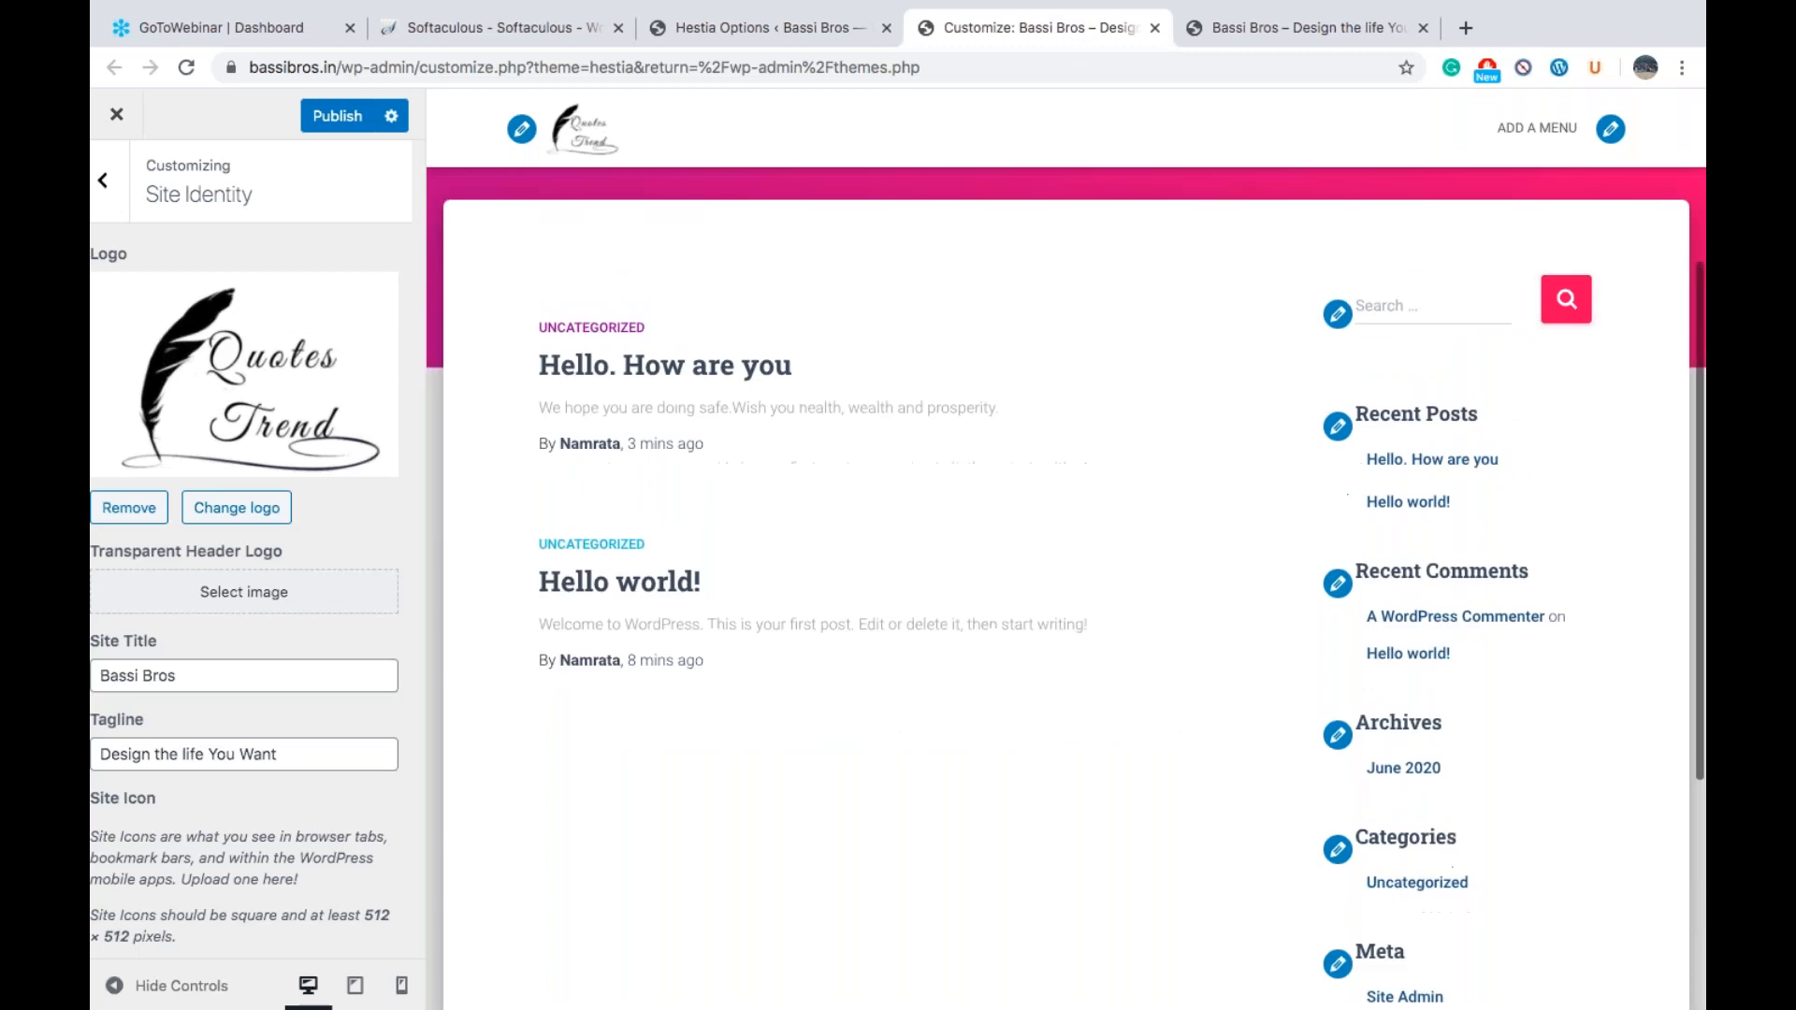
{"action": "left_click", "coordinate": [801, 33]}
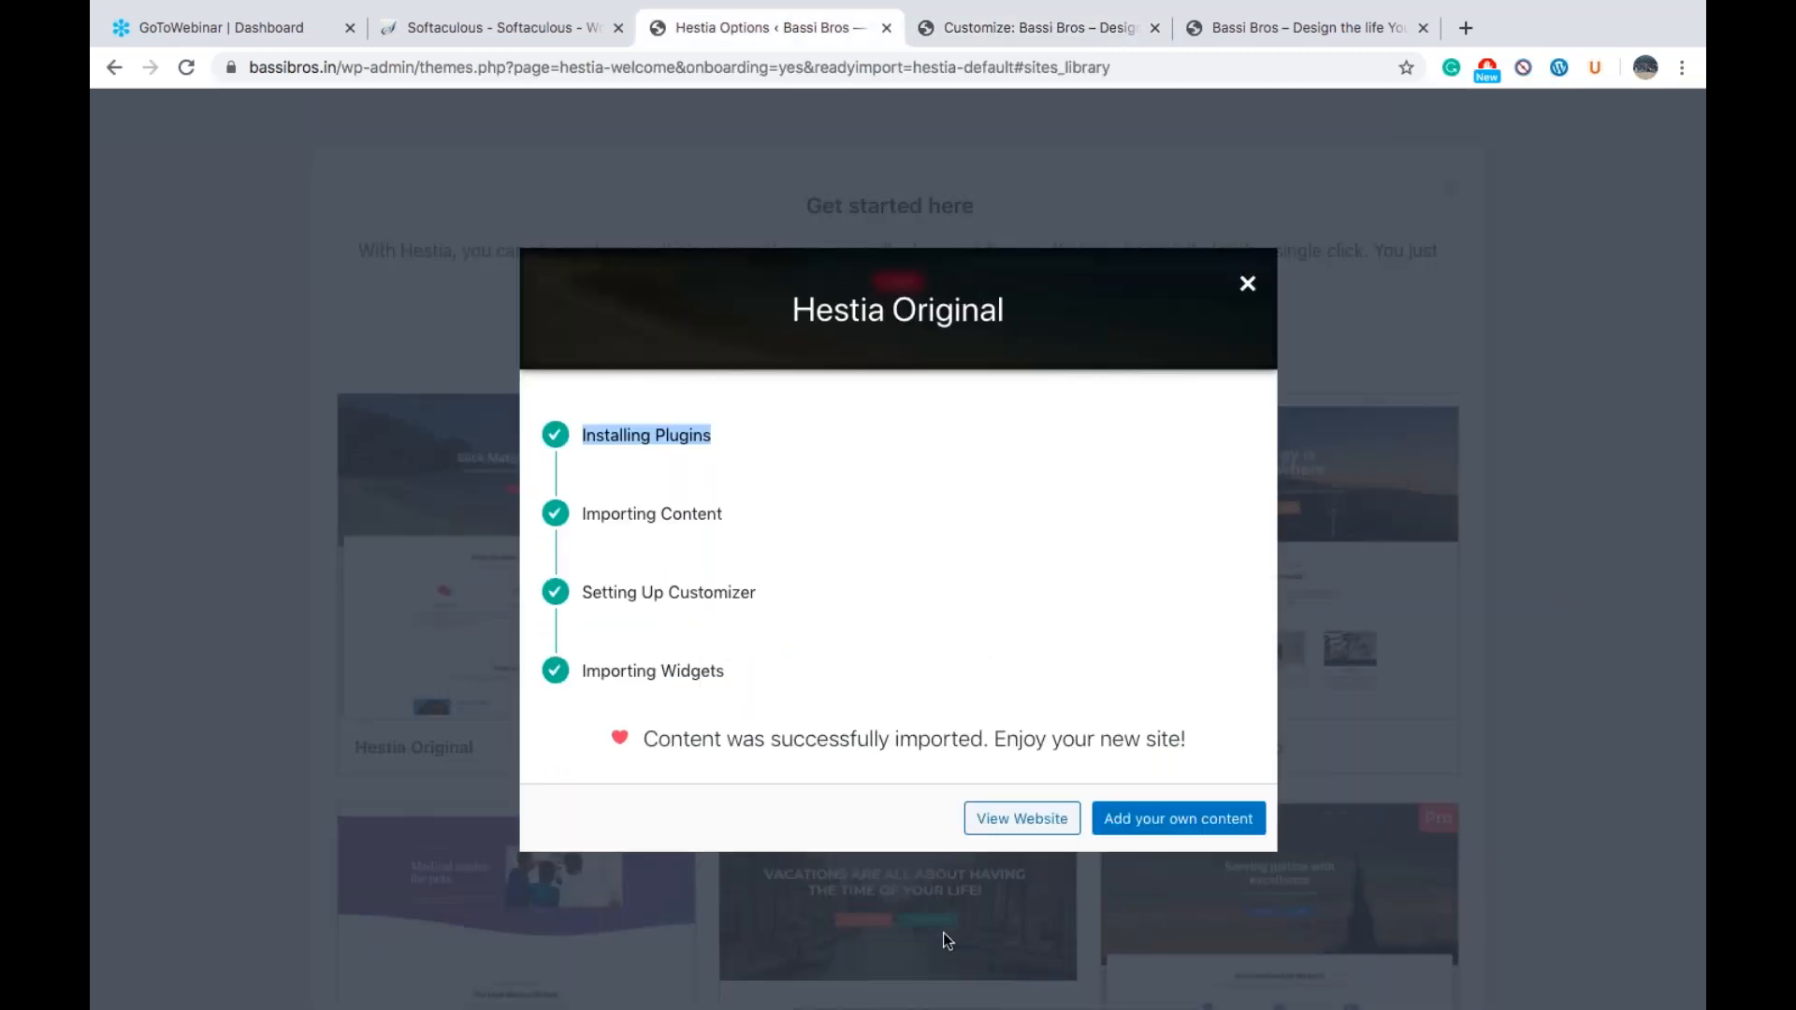
View the live website and scroll through the imported Hestia demo homepage sections
{"action": "left_click", "coordinate": [1018, 825]}
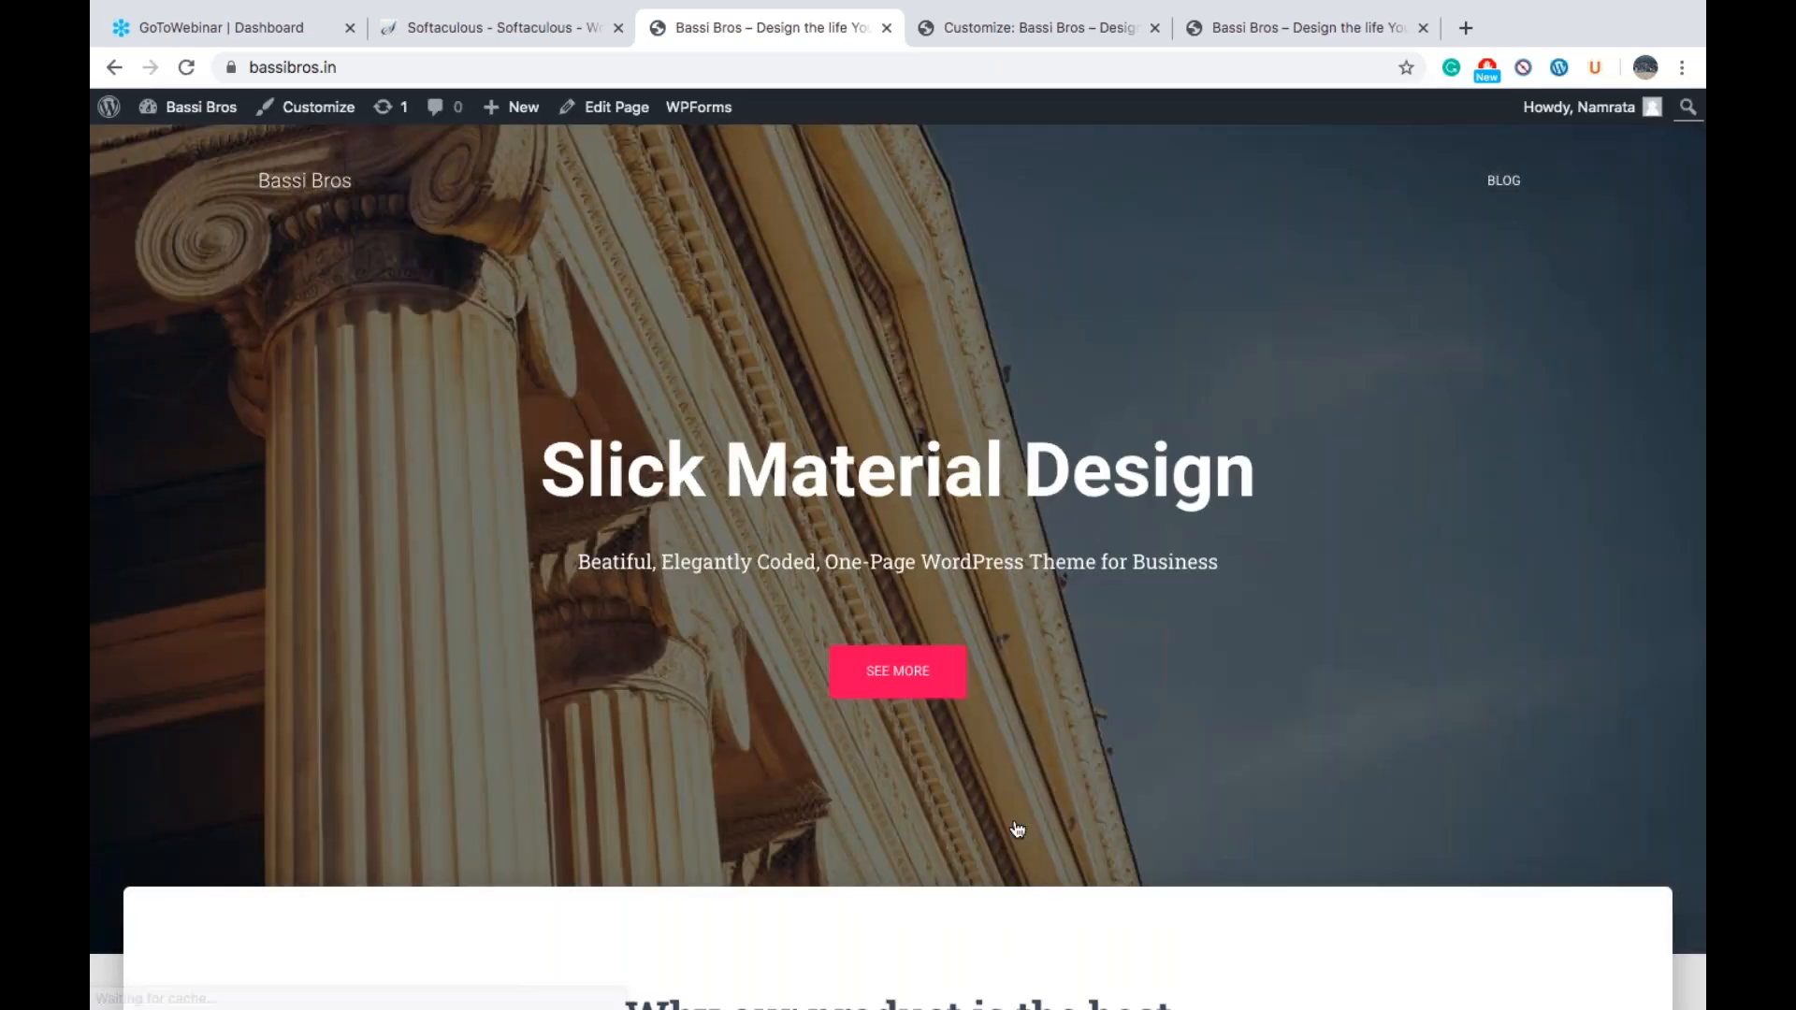
{"action": "scroll", "coordinate": [1018, 828], "scroll_direction": "down", "scroll_amount": 3}
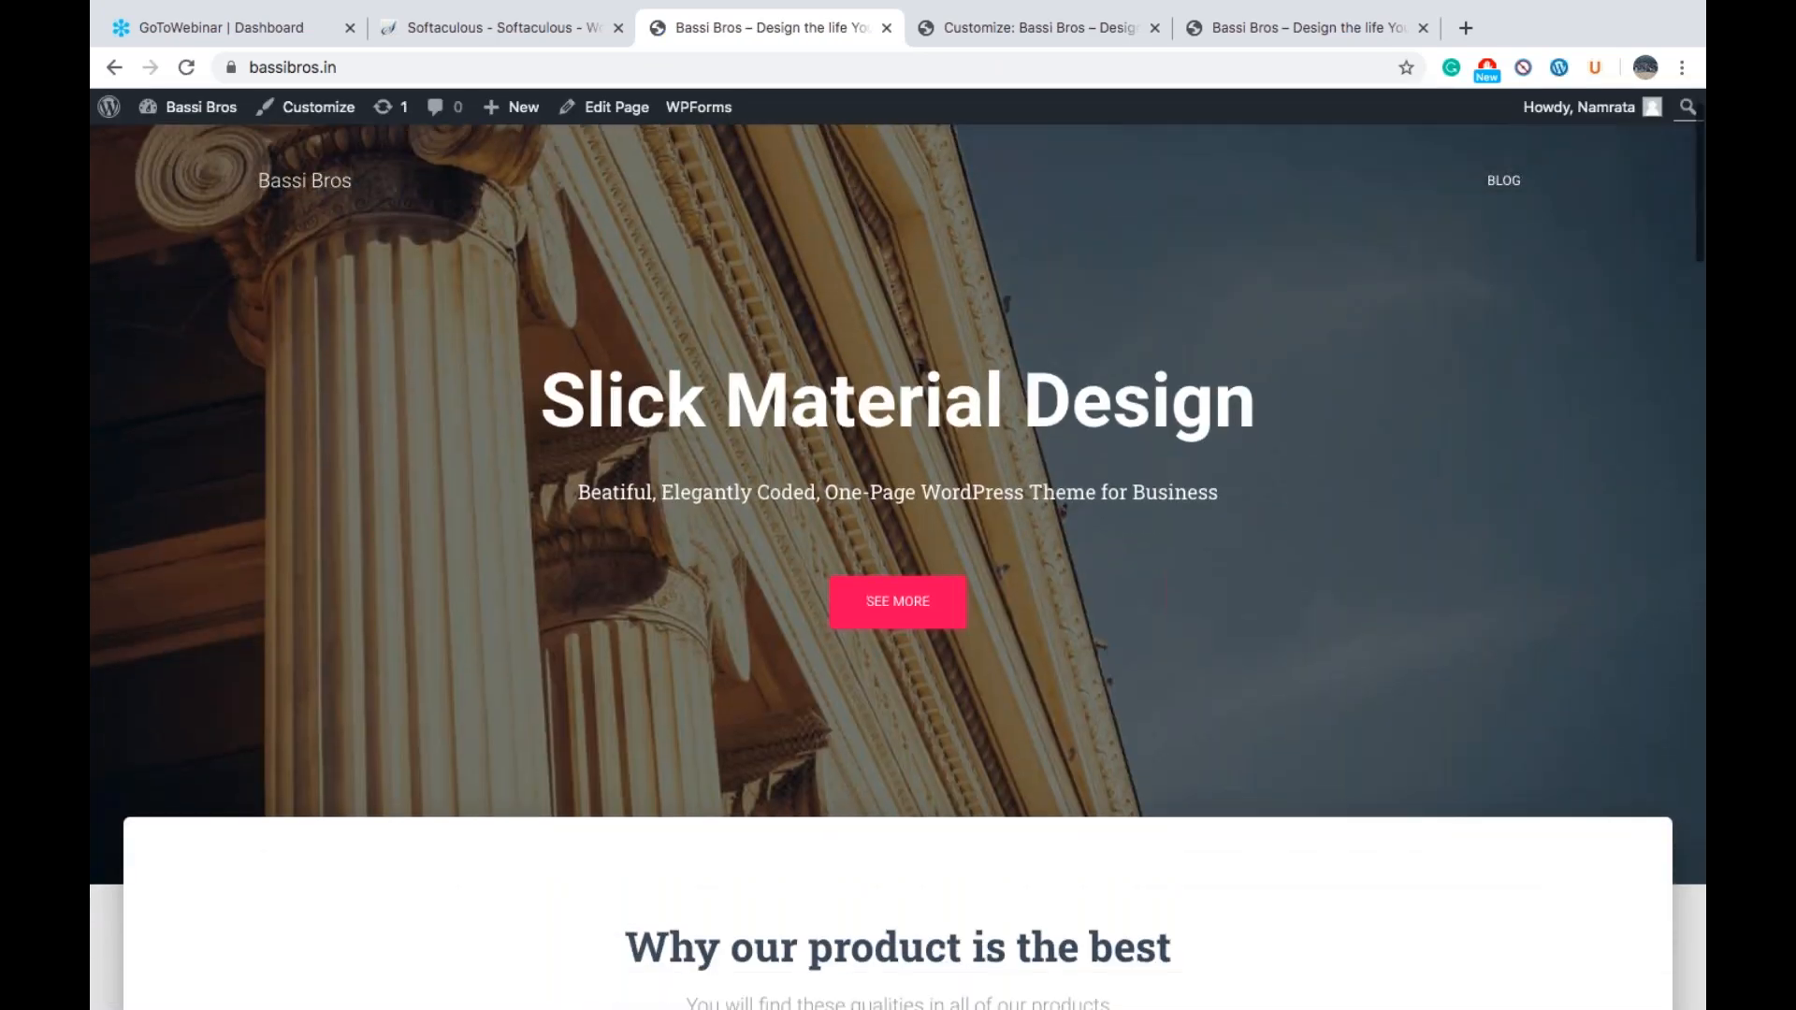
{"action": "scroll", "coordinate": [1018, 828], "scroll_direction": "down", "scroll_amount": 5}
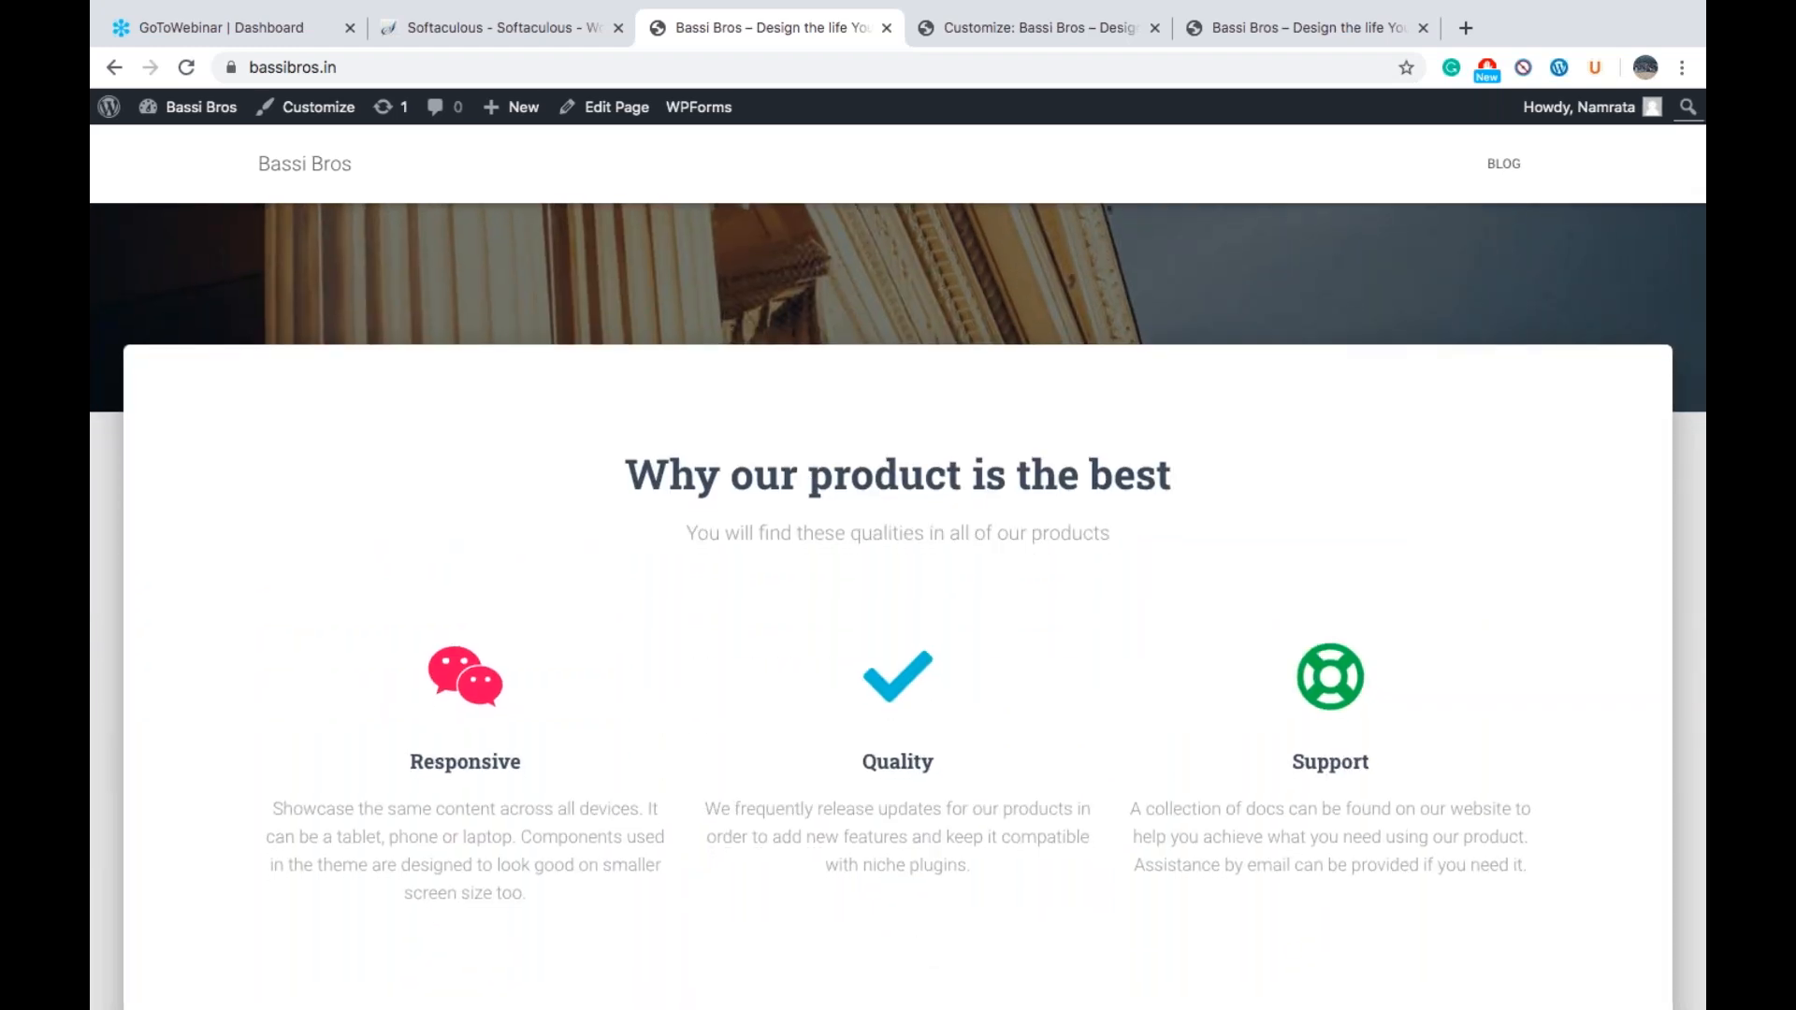
{"action": "scroll", "coordinate": [898, 561], "scroll_direction": "down", "scroll_amount": 2}
{"action": "scroll", "coordinate": [897, 561], "scroll_direction": "down", "scroll_amount": 6}
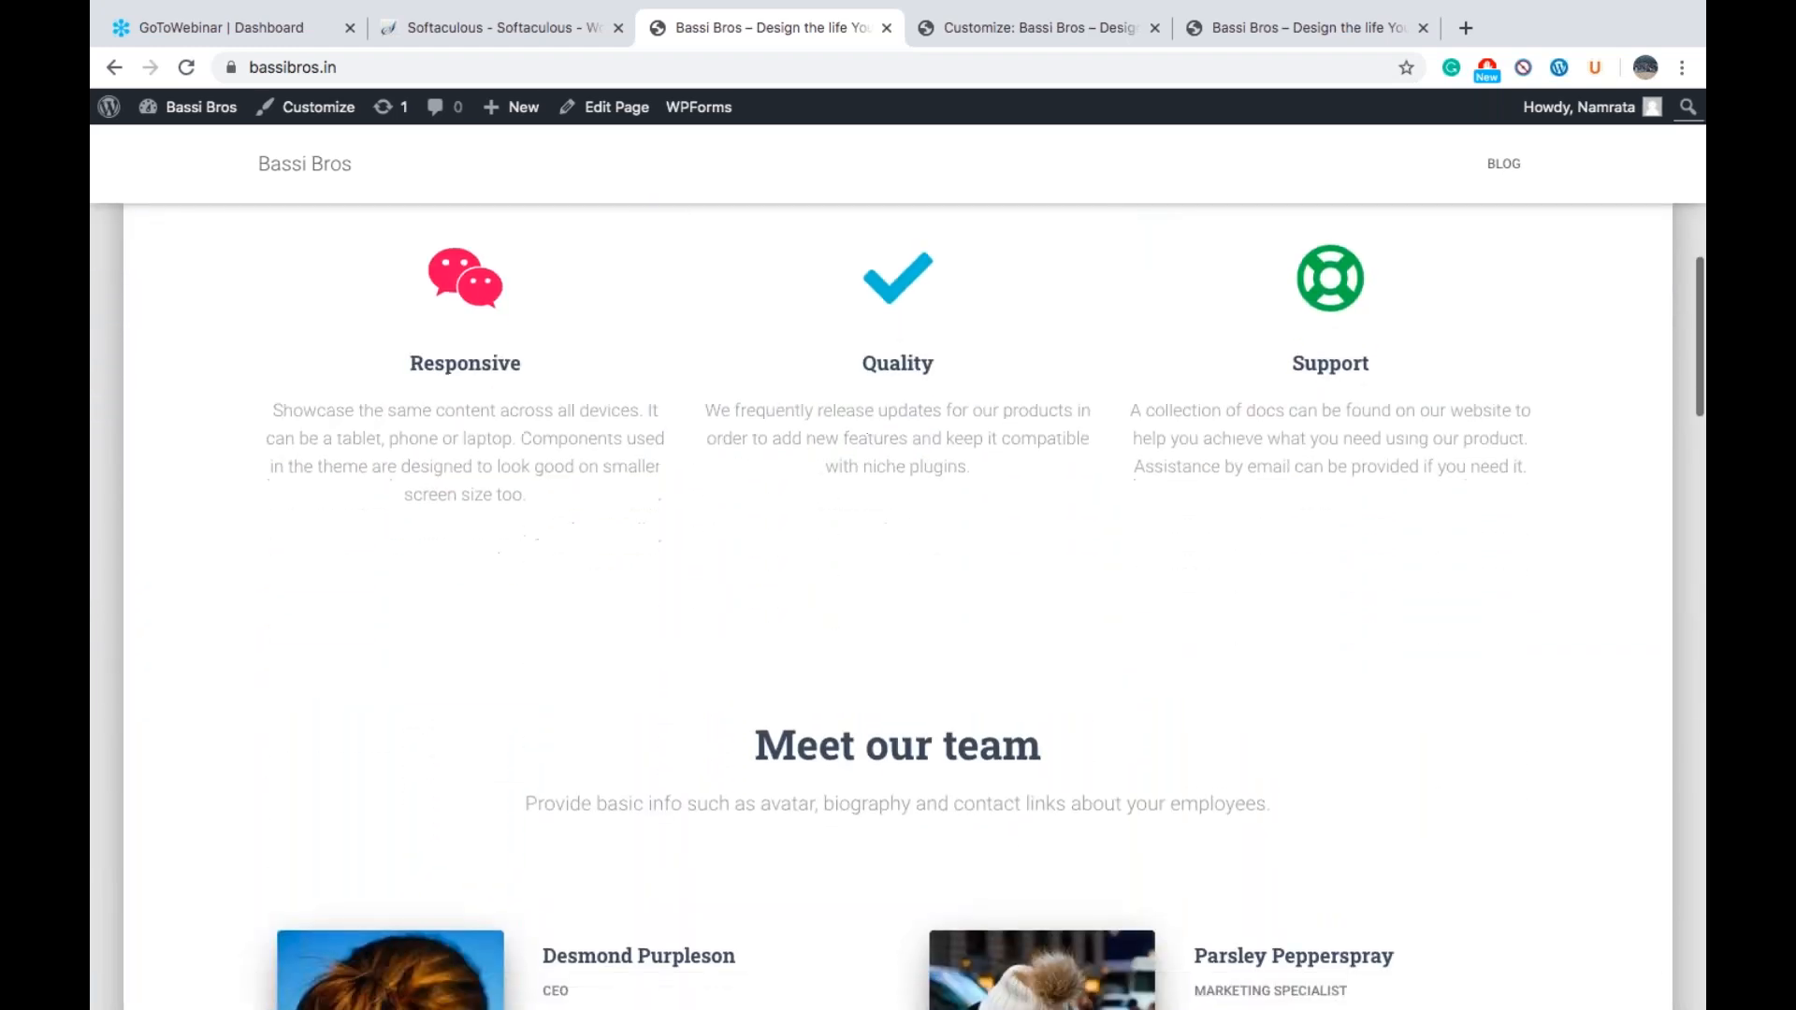
{"action": "scroll", "coordinate": [897, 561], "scroll_direction": "down", "scroll_amount": 7}
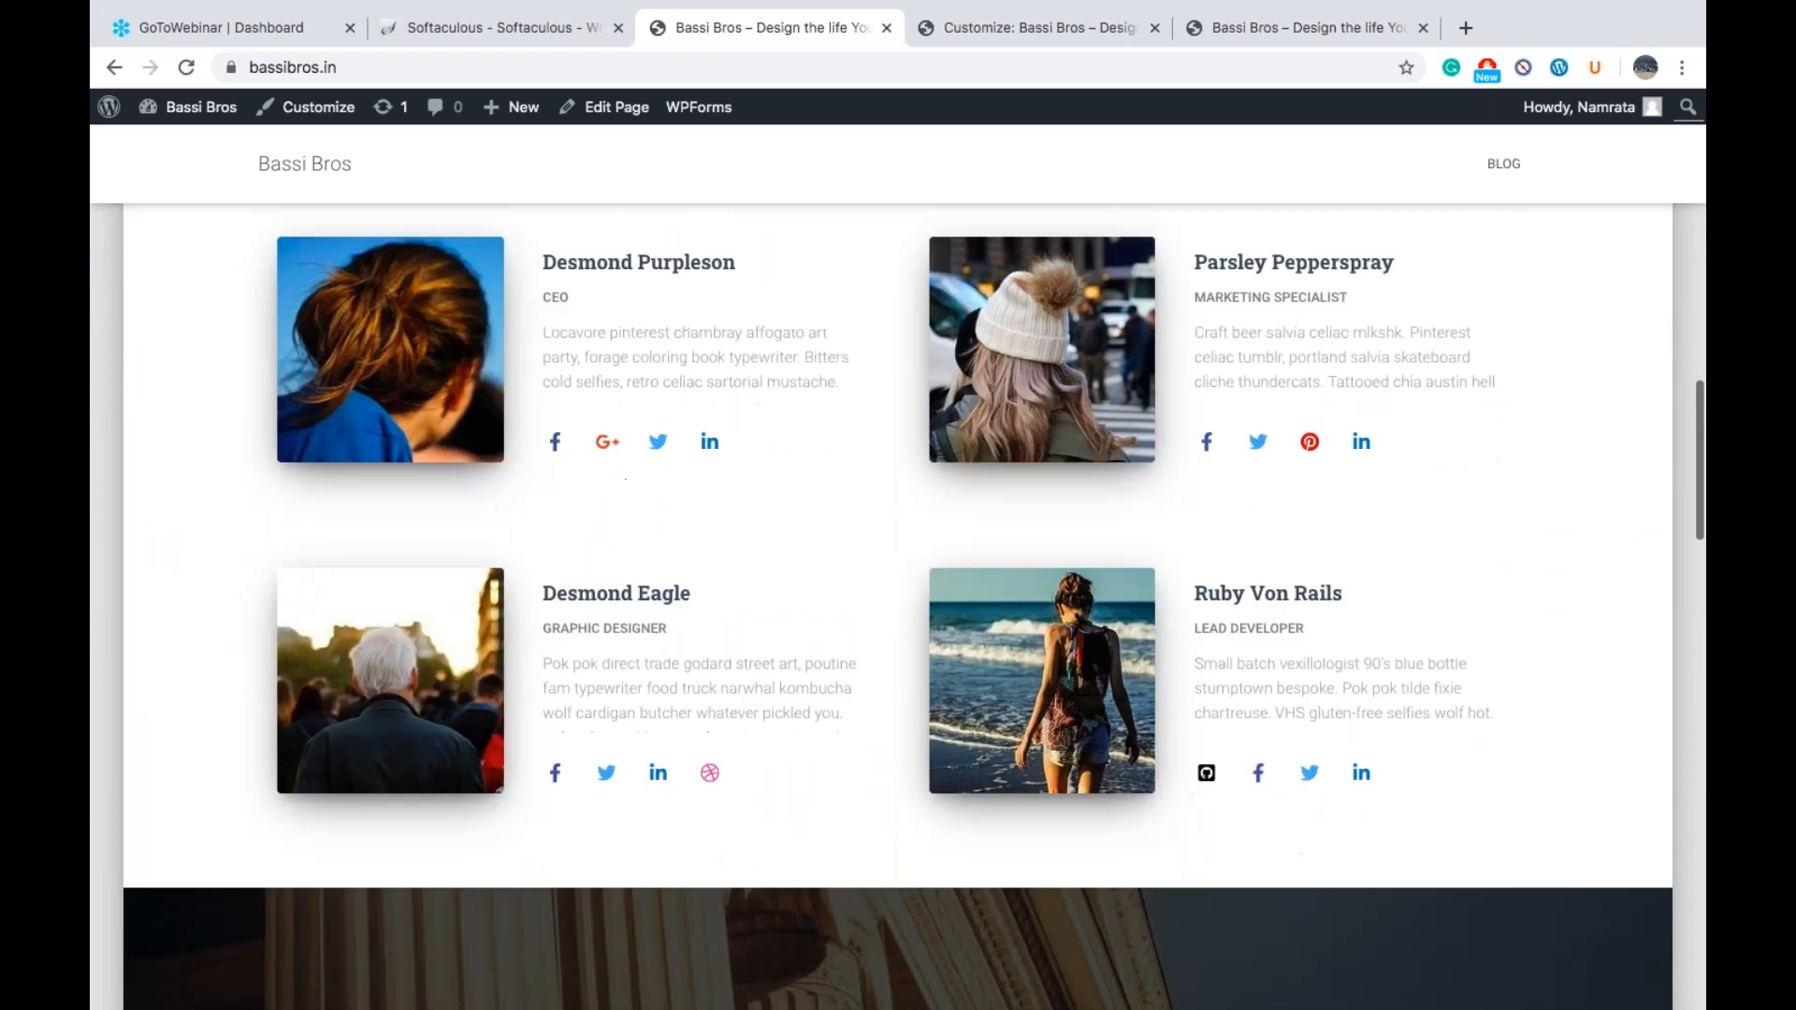
{"action": "scroll", "coordinate": [898, 561], "scroll_direction": "down", "scroll_amount": 12}
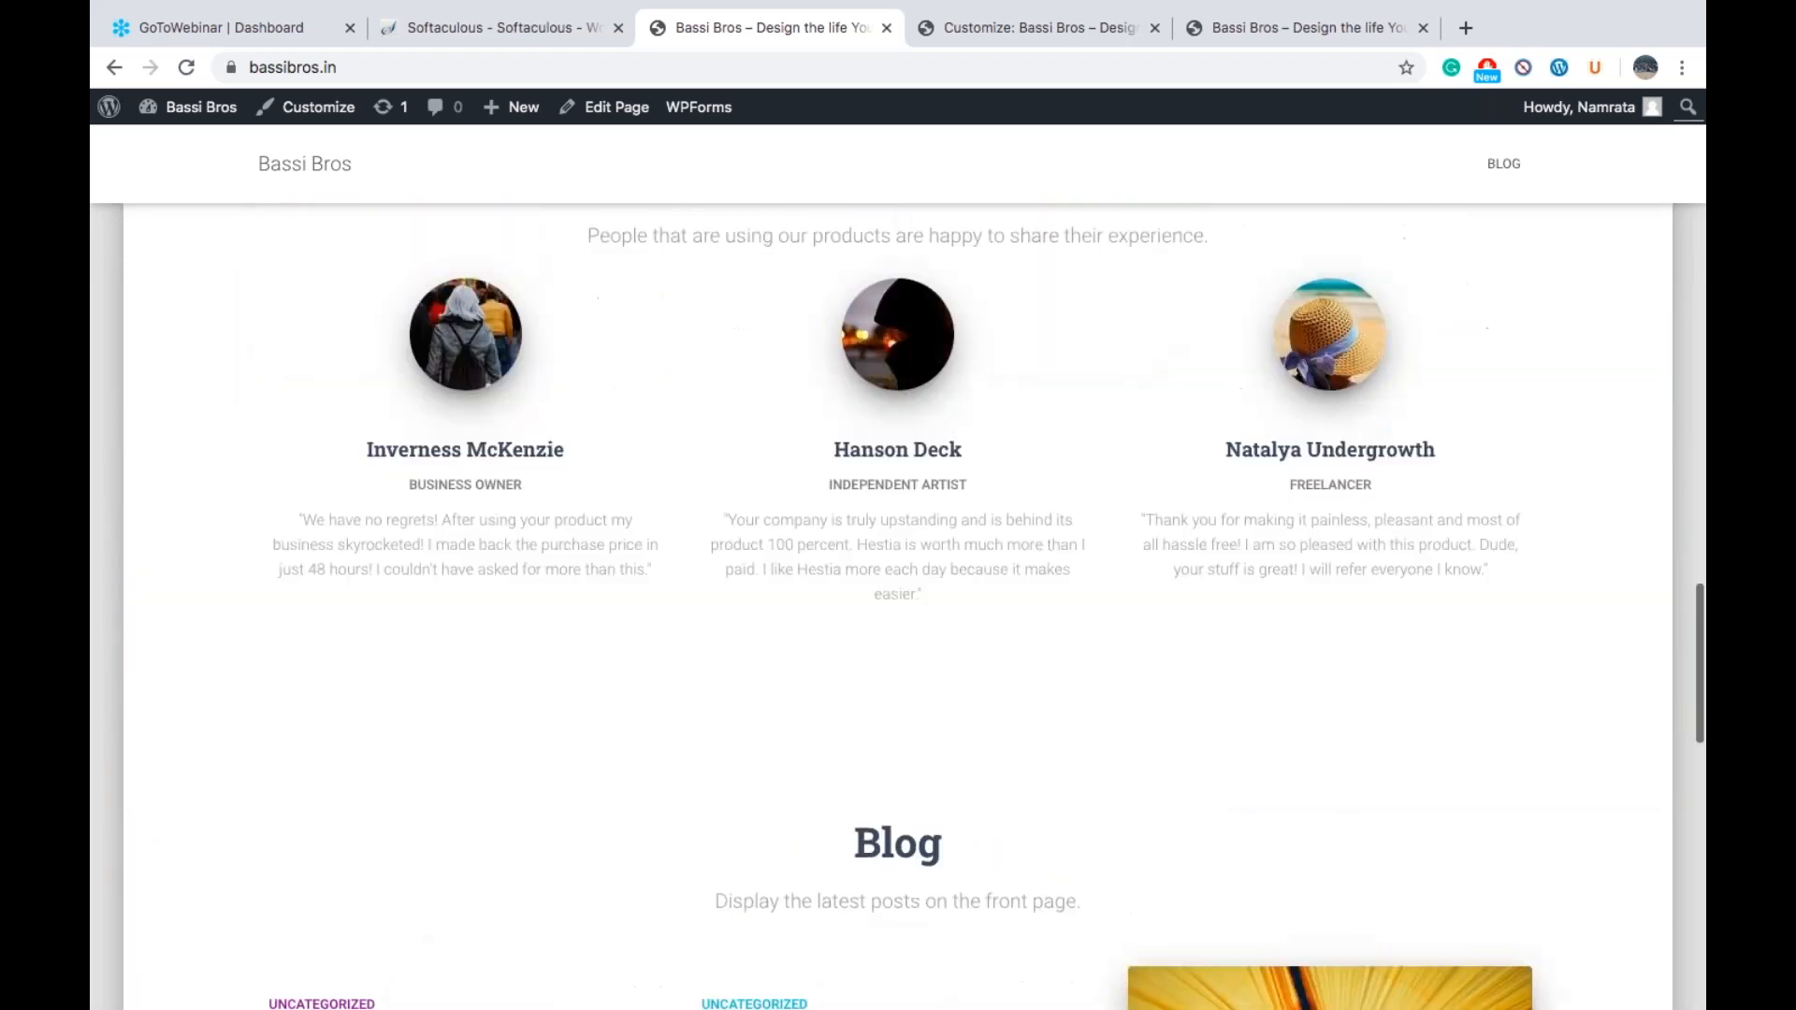
{"action": "scroll", "coordinate": [898, 561], "scroll_direction": "down", "scroll_amount": 12}
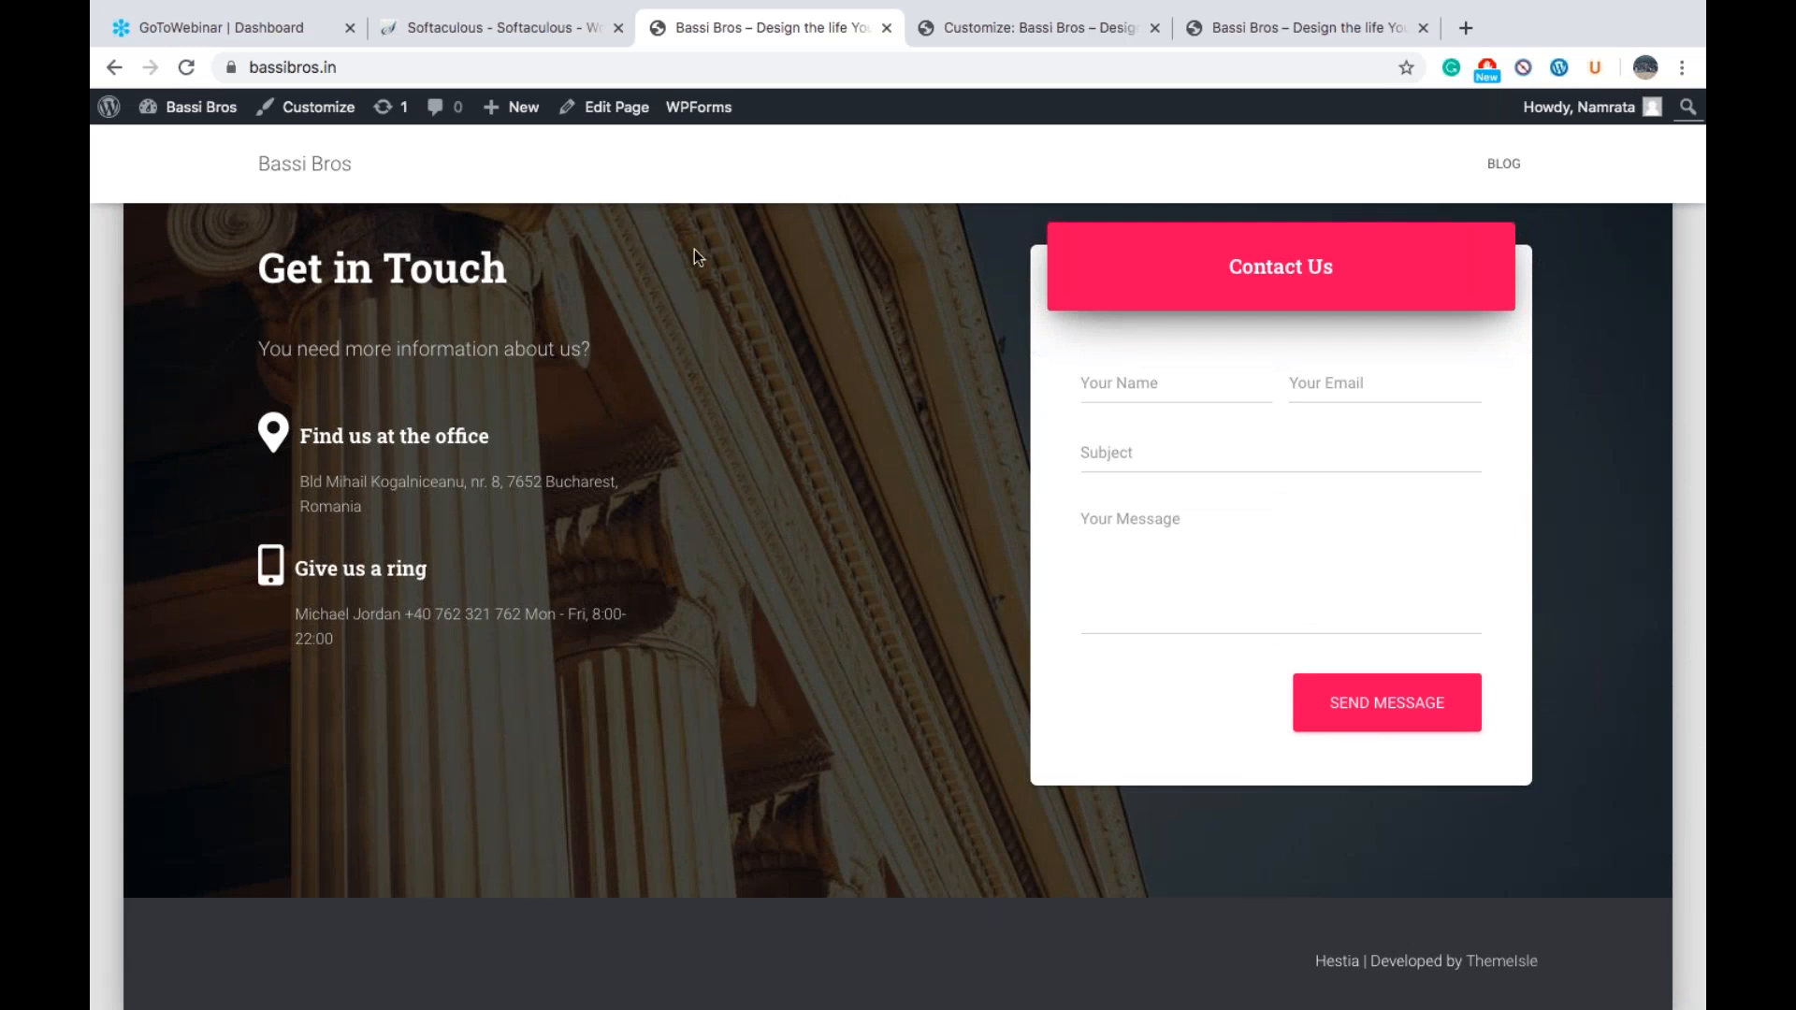
Open the front page in the editor, return to the live page, and launch the Customizer
{"action": "left_click", "coordinate": [631, 109]}
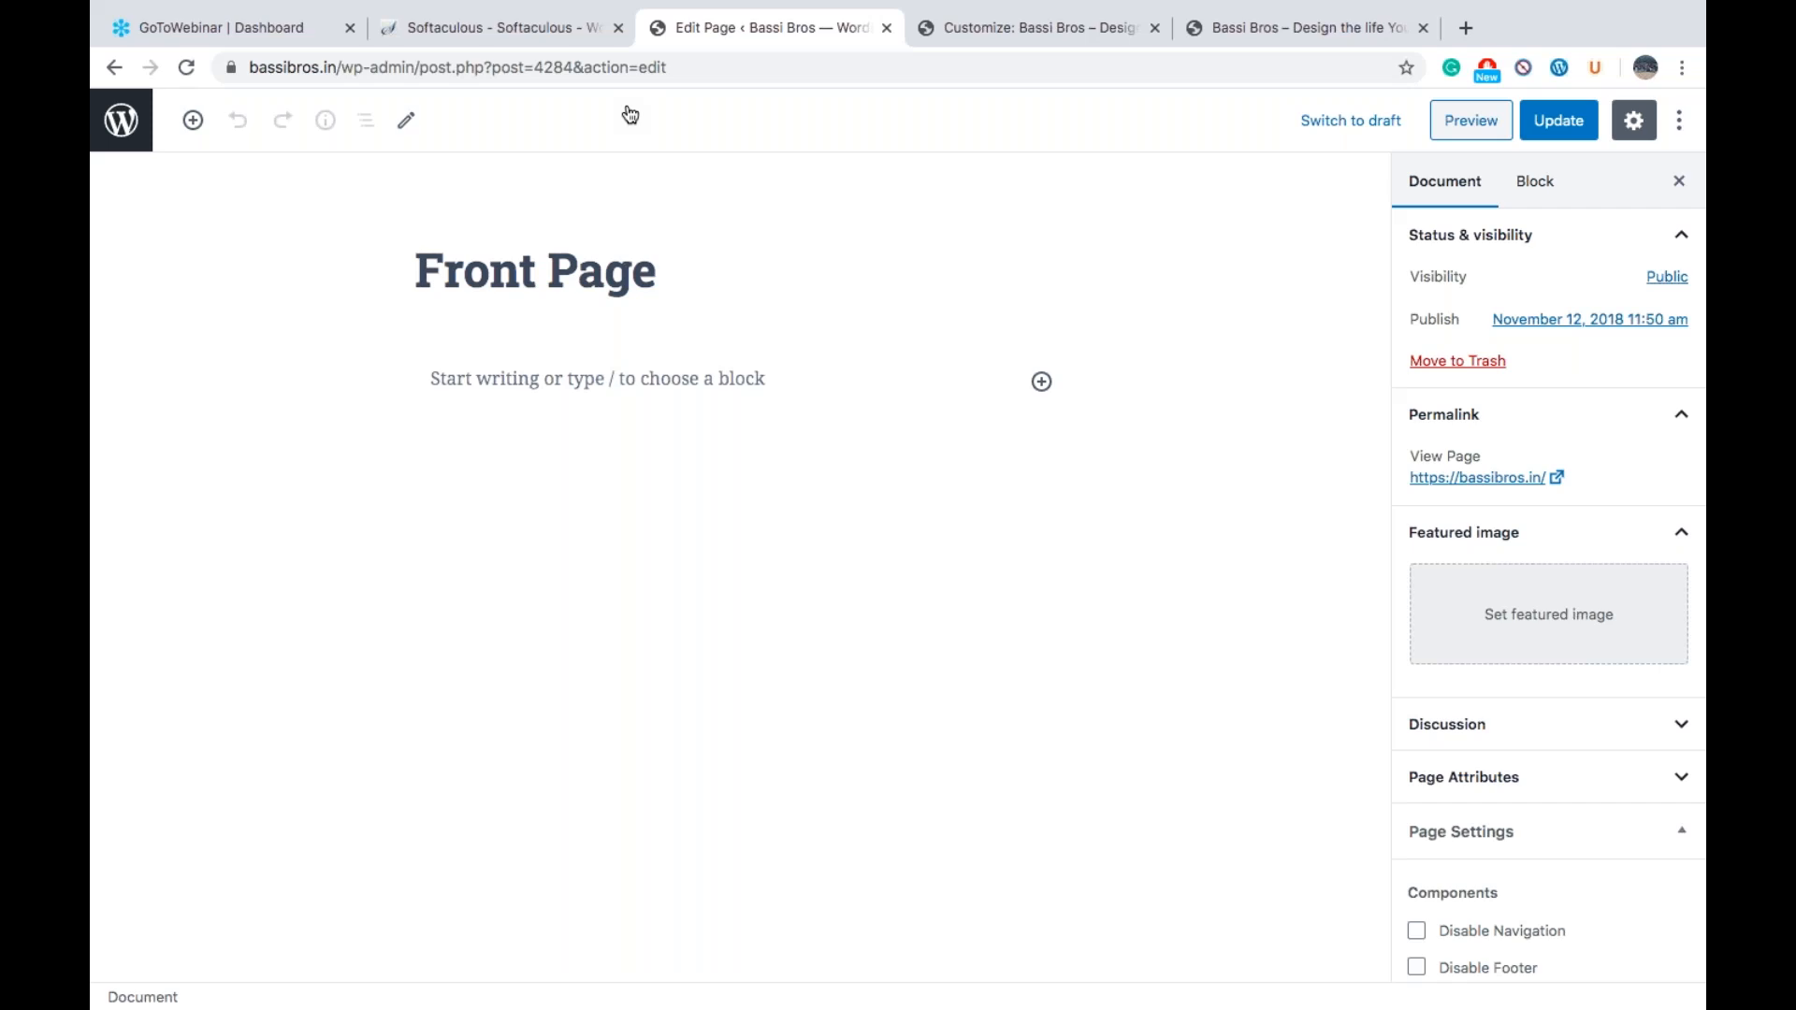
{"action": "left_click", "coordinate": [110, 69]}
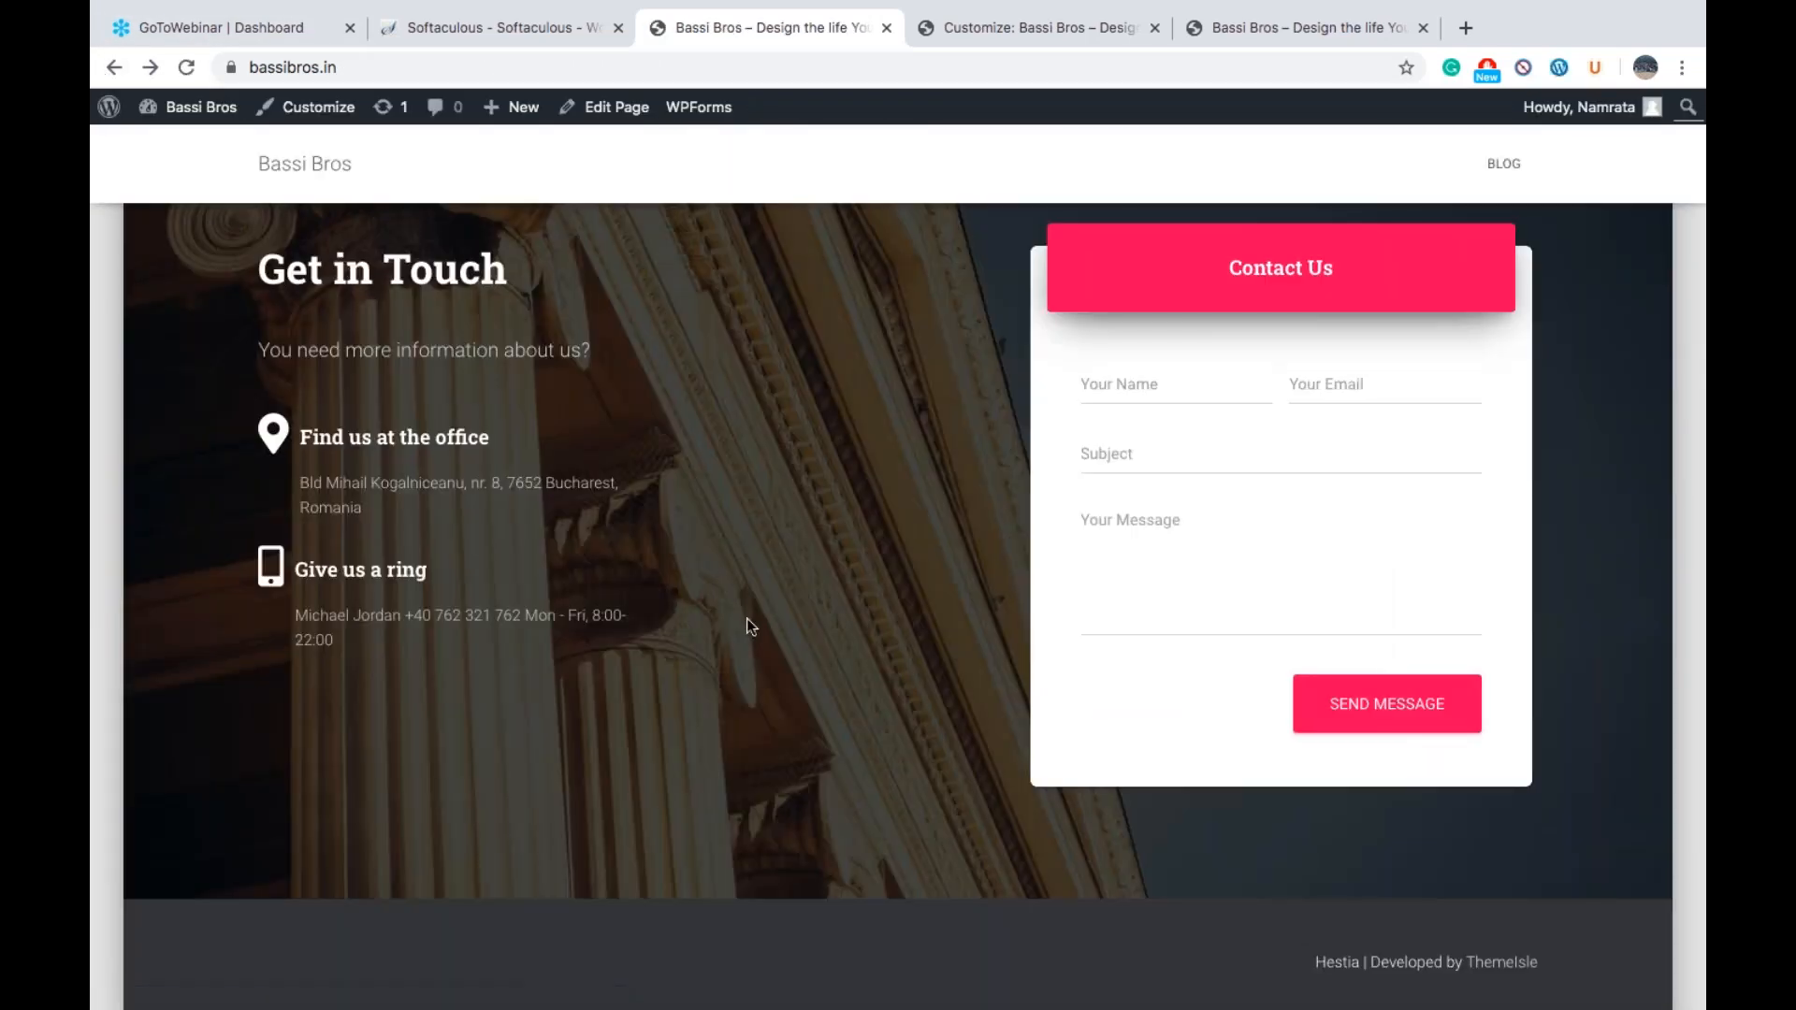
{"action": "scroll", "coordinate": [747, 625], "scroll_direction": "up", "scroll_amount": 15}
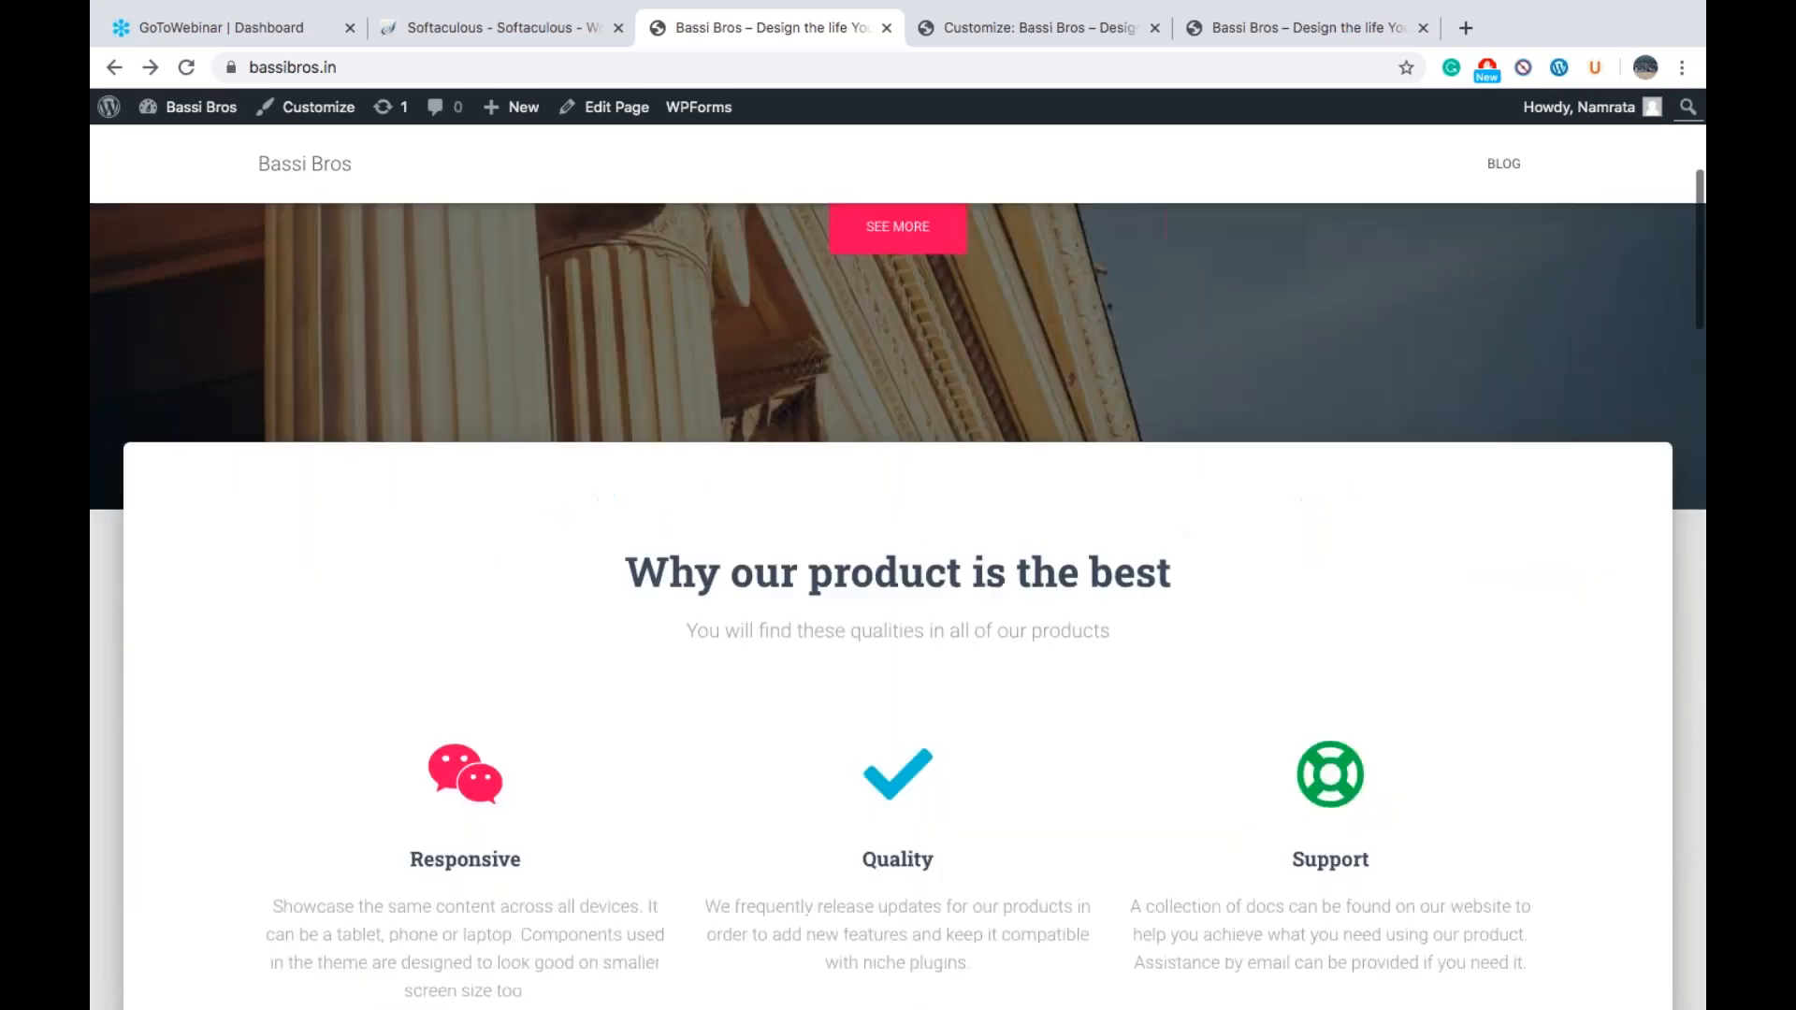
{"action": "scroll", "coordinate": [550, 142], "scroll_direction": "up", "scroll_amount": 5}
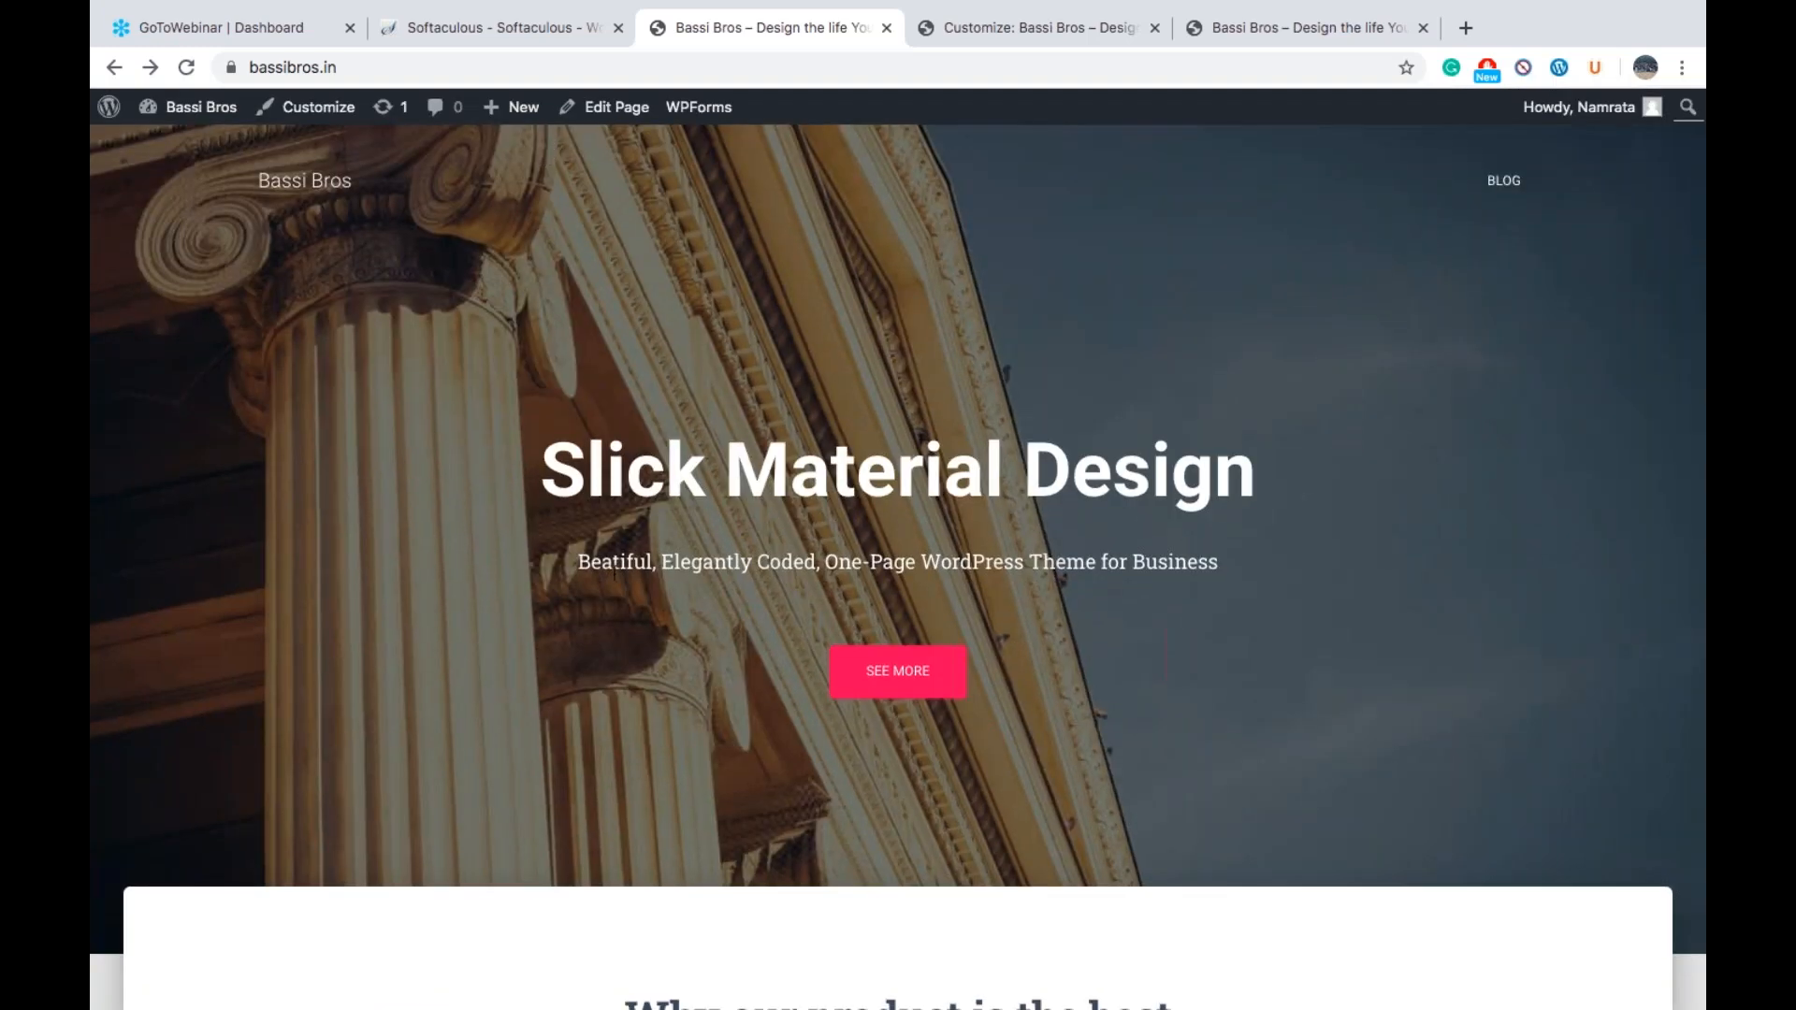
{"action": "scroll", "coordinate": [309, 135], "scroll_direction": "down", "scroll_amount": 15}
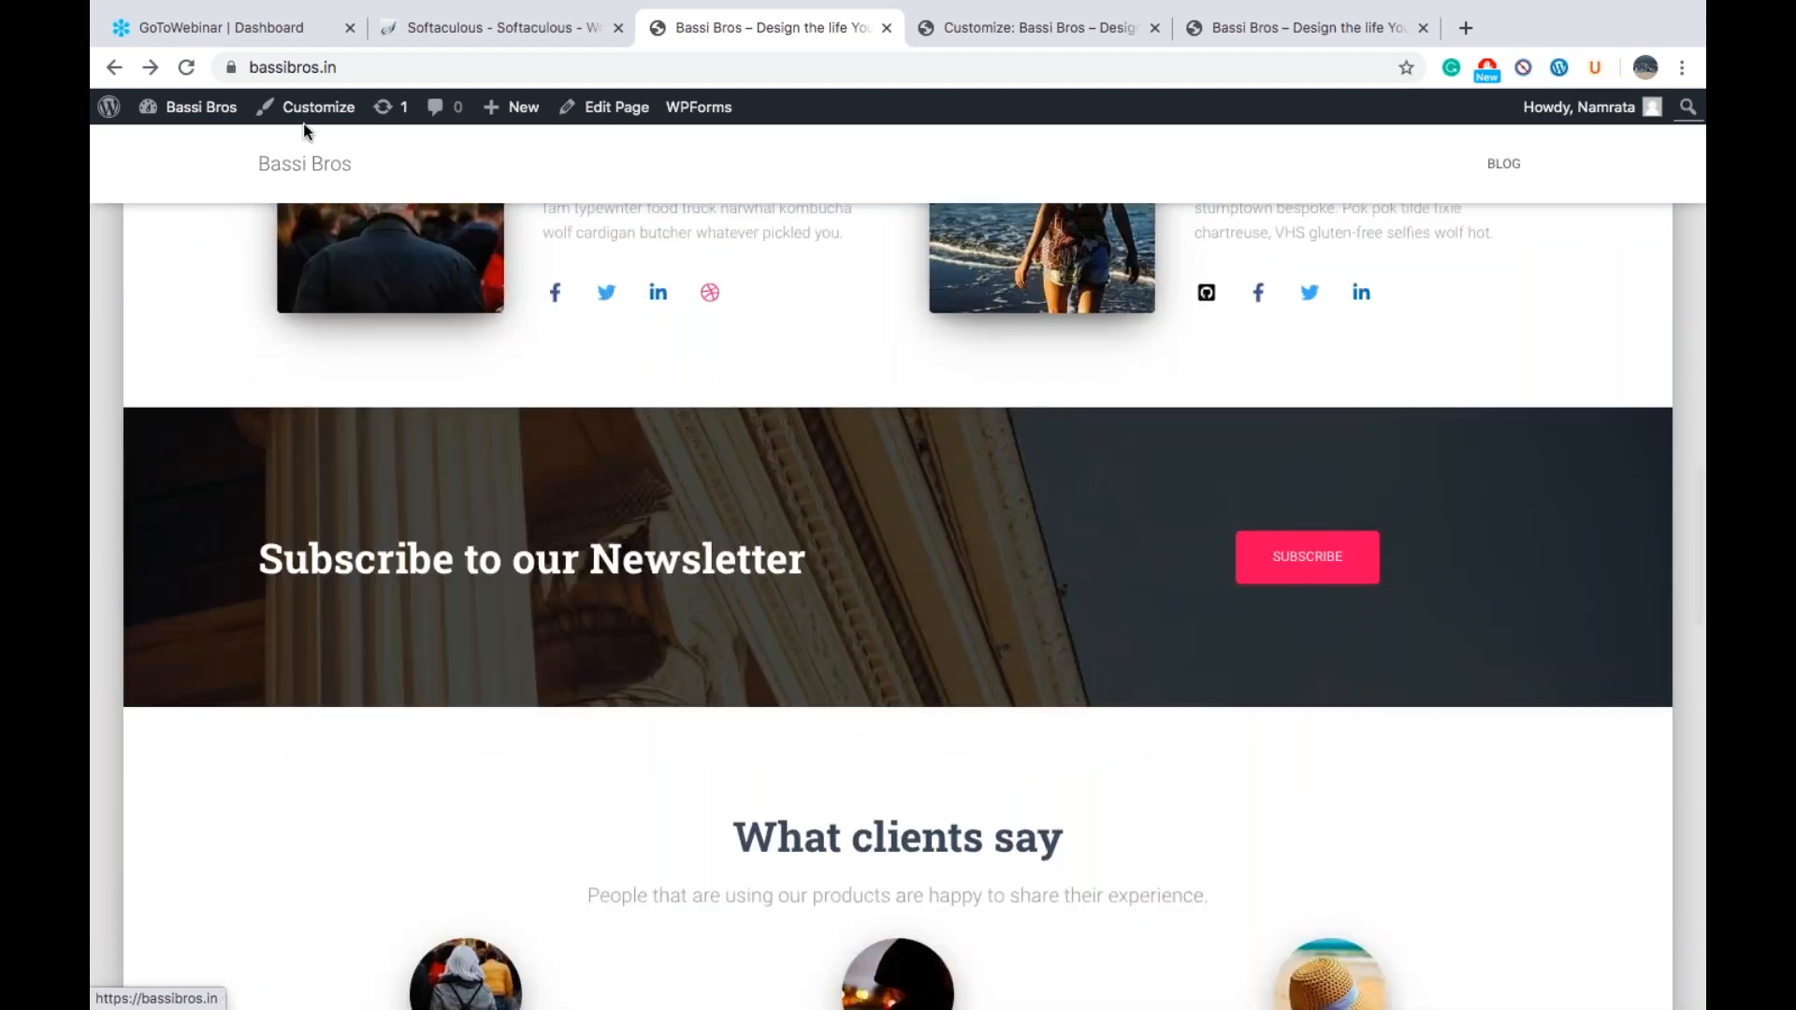
{"action": "left_click", "coordinate": [307, 108]}
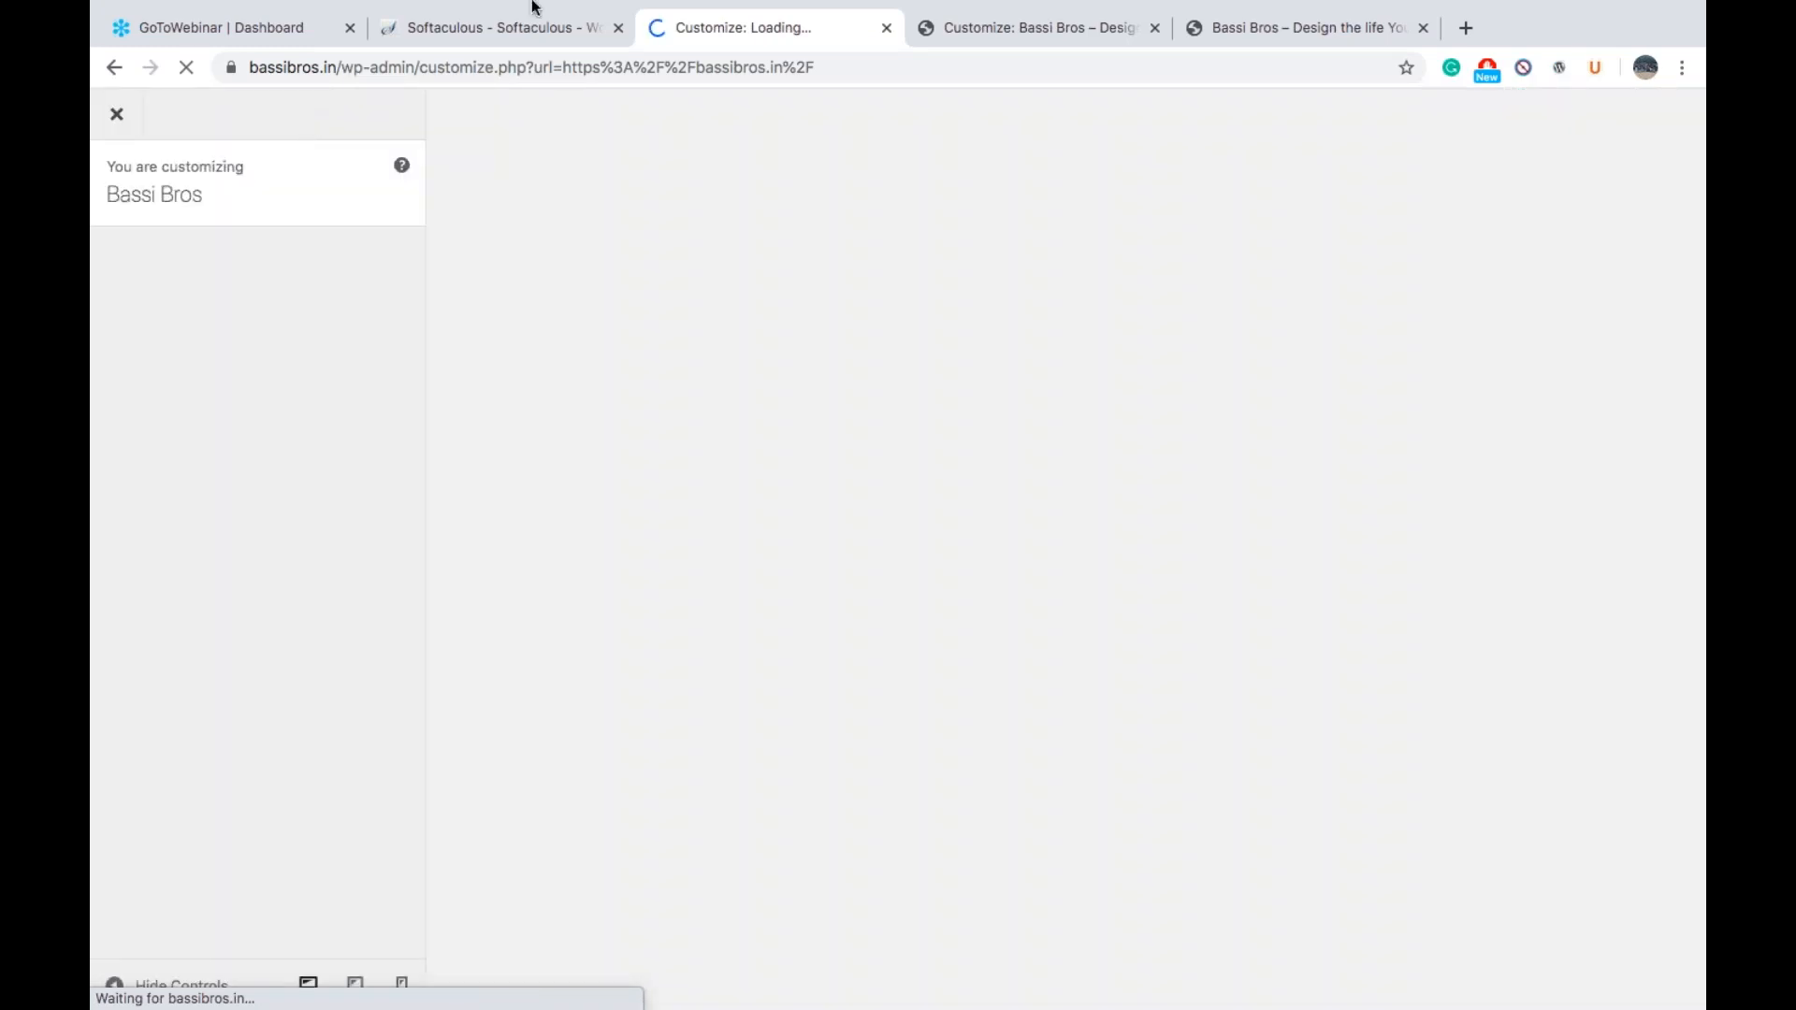
Compare the open Customizer tabs and close the duplicate Site Identity session without saving
{"action": "left_click", "coordinate": [974, 30]}
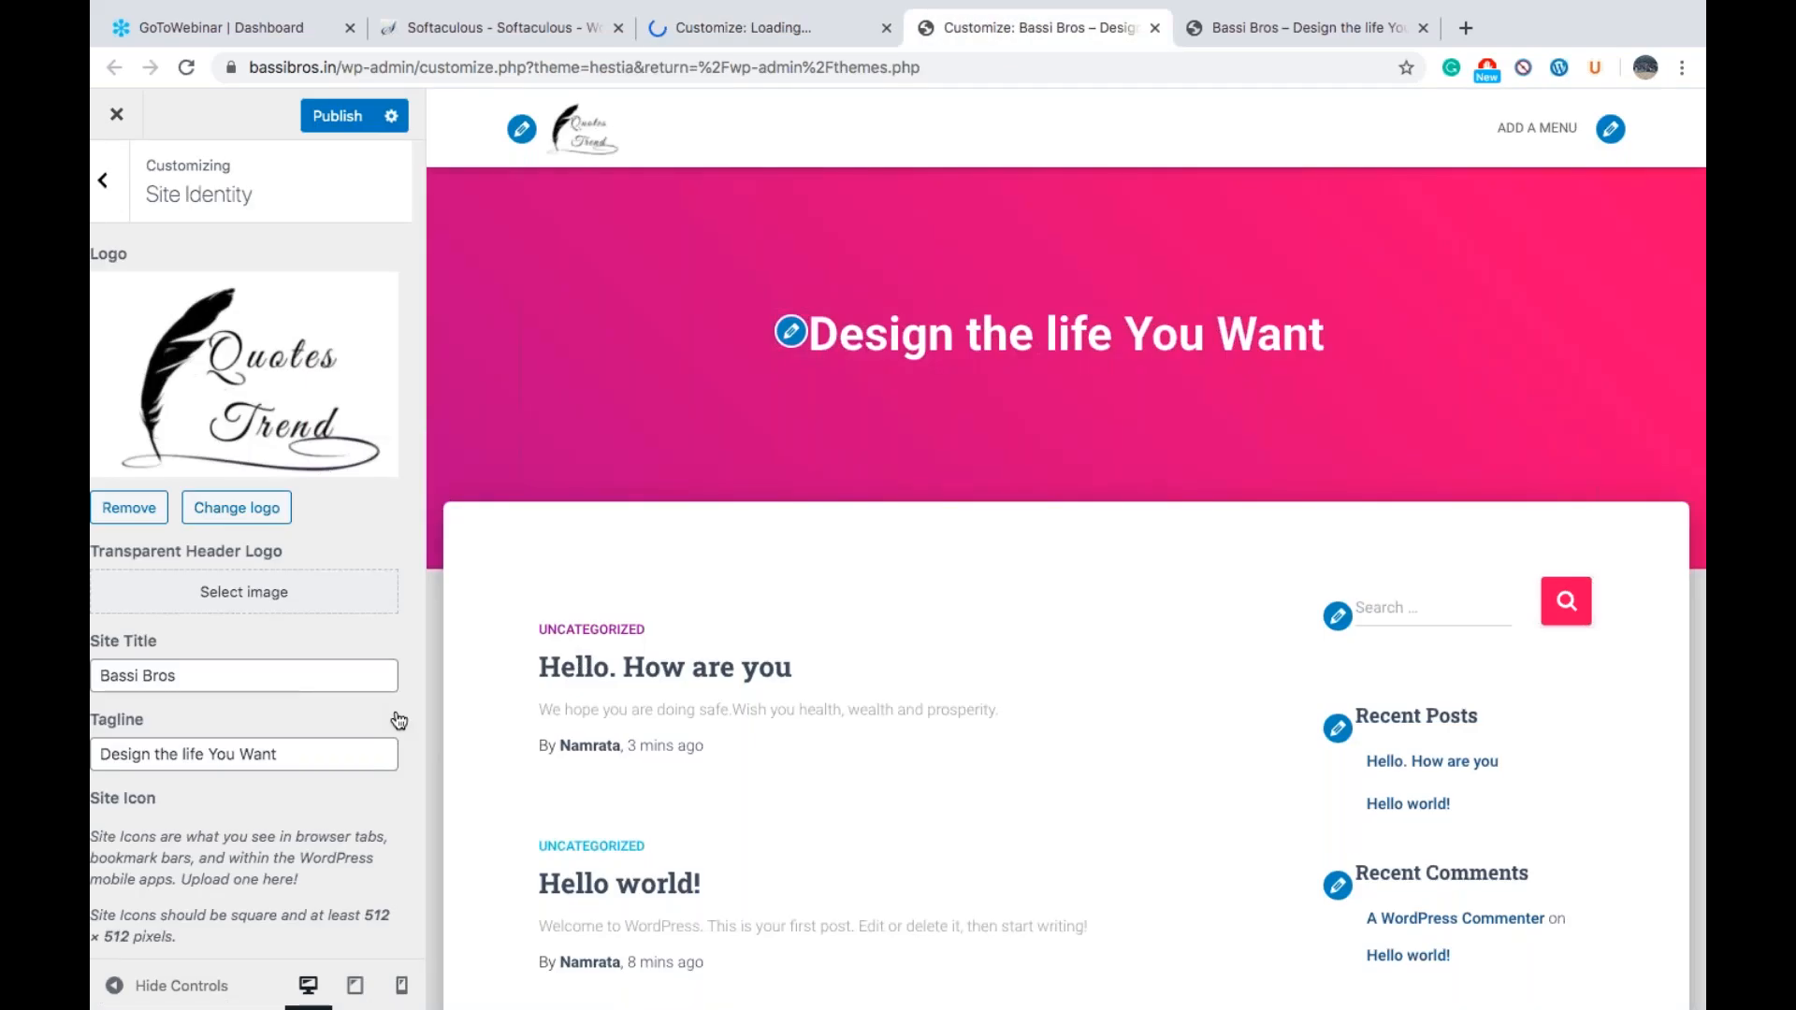
{"action": "left_click", "coordinate": [772, 26]}
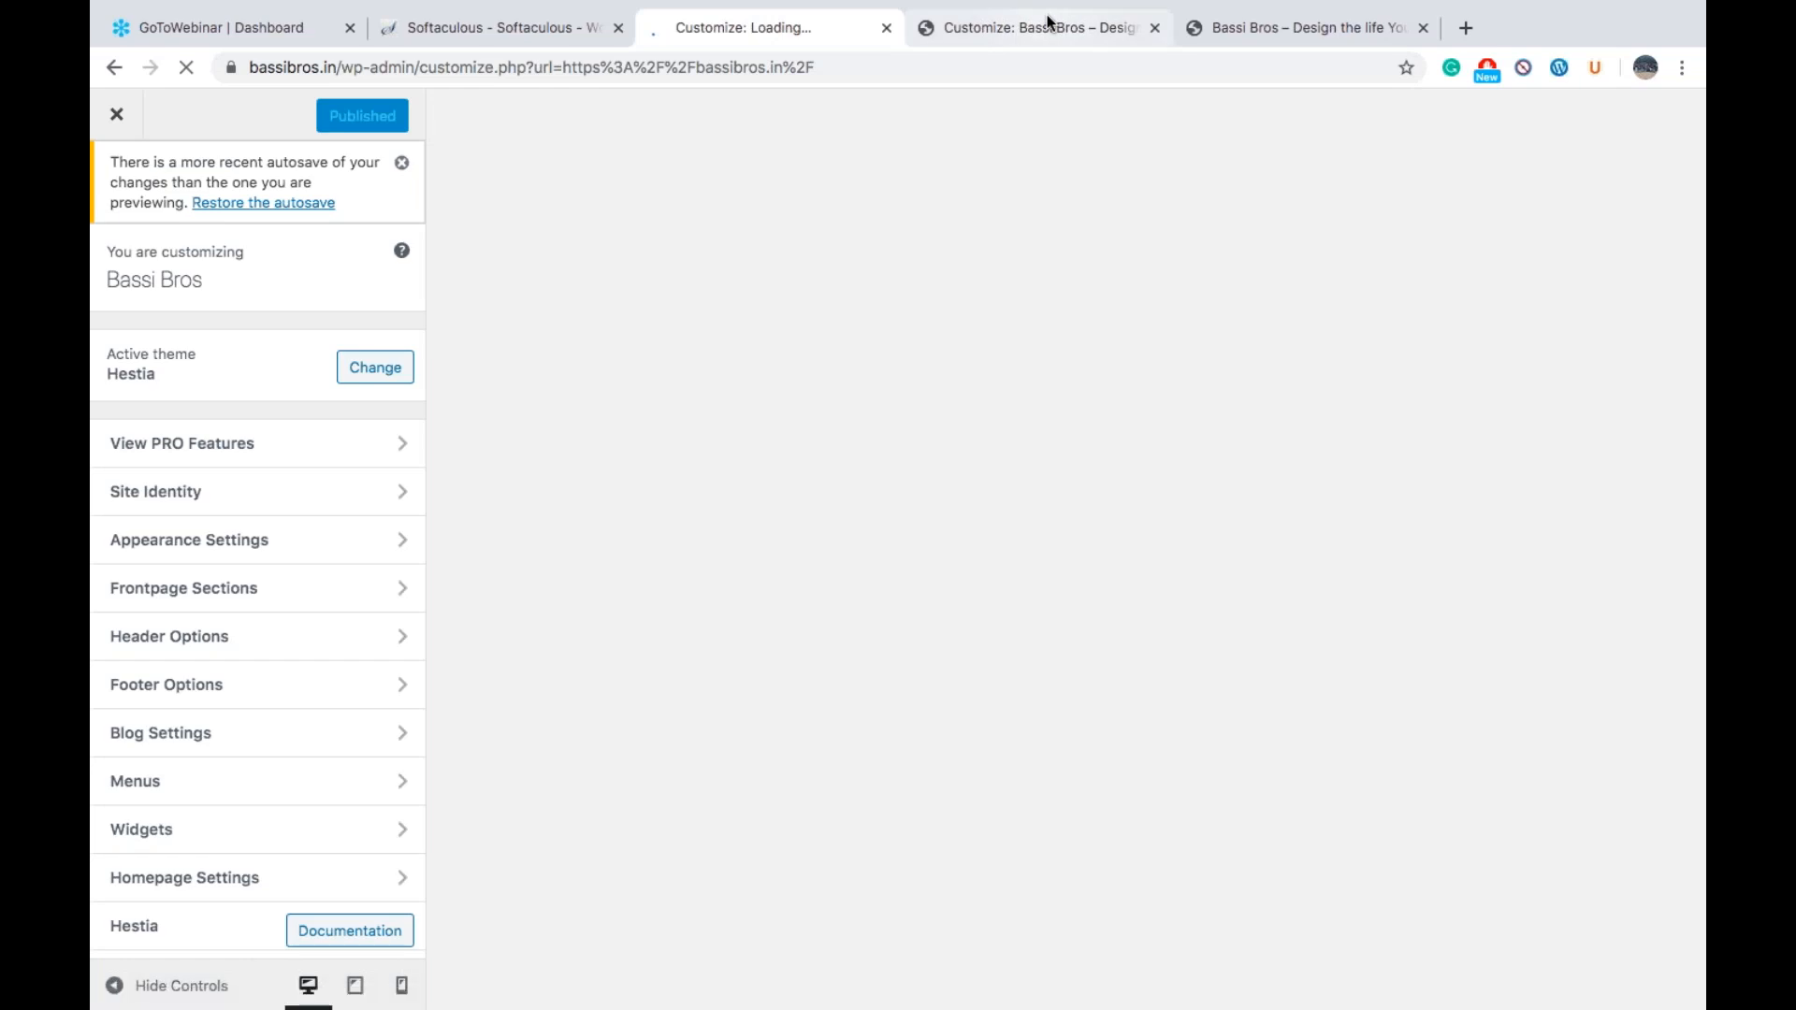
{"action": "left_click", "coordinate": [1008, 25]}
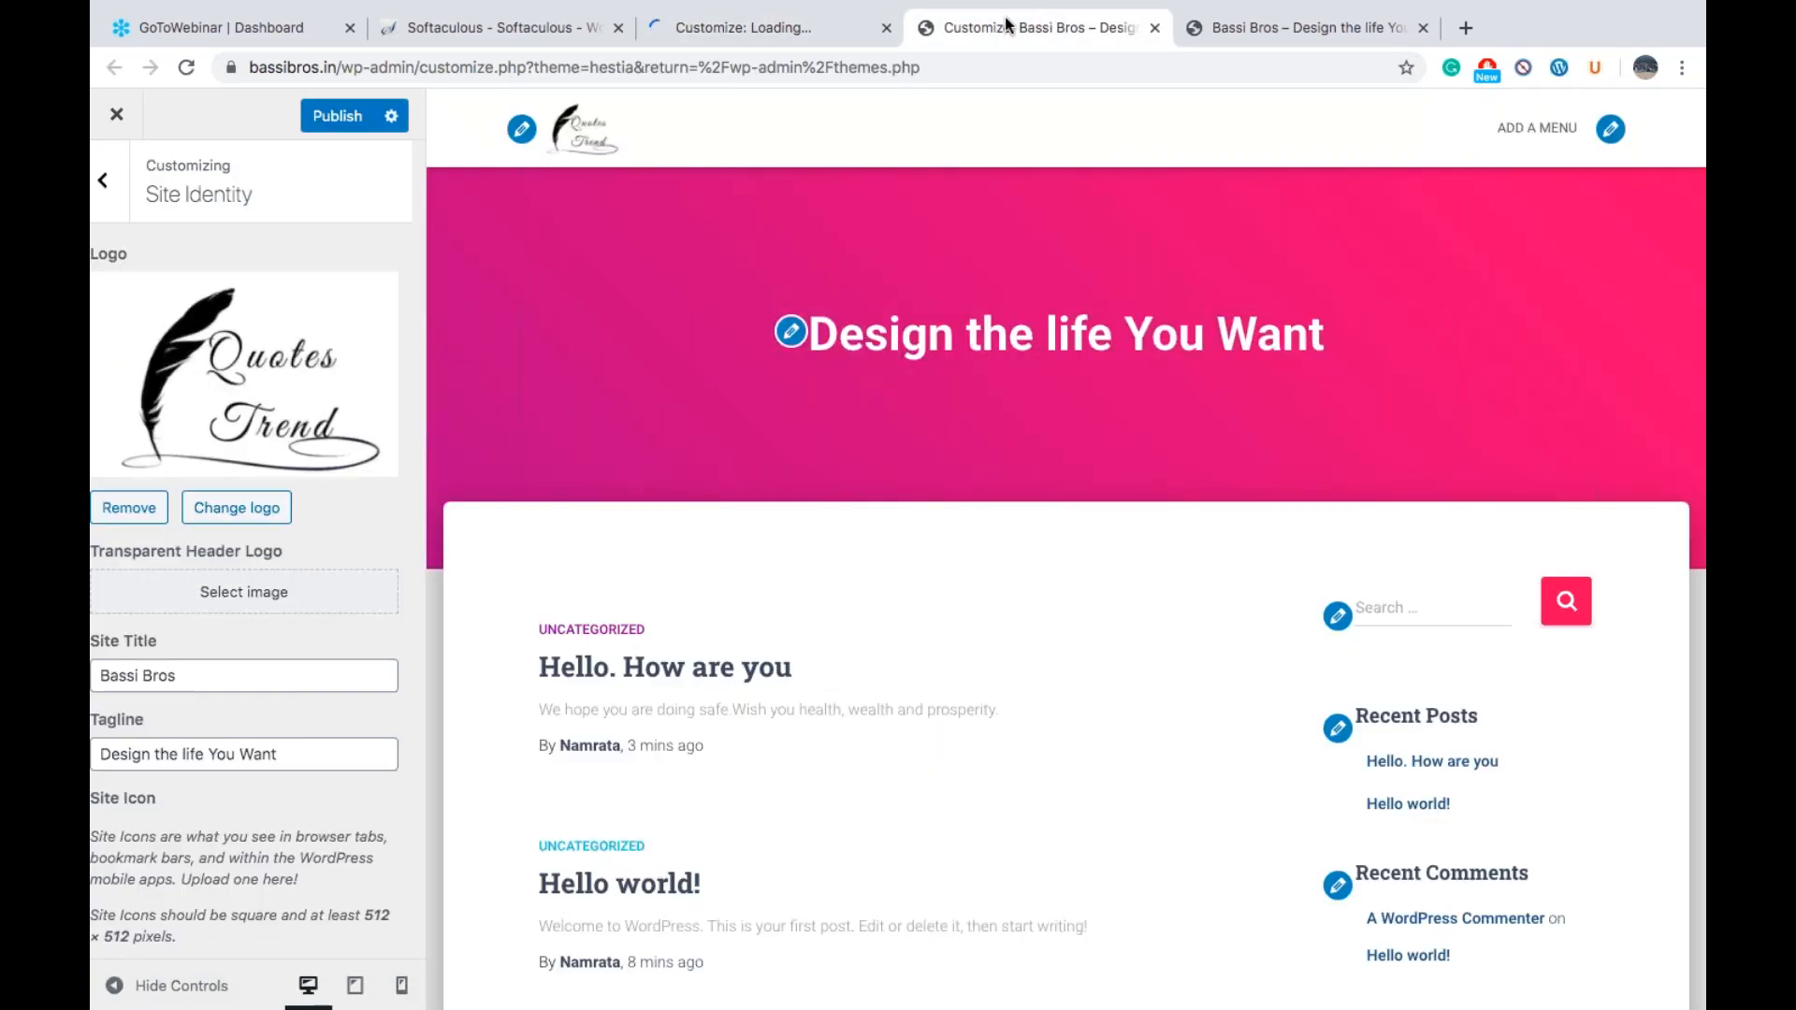
{"action": "left_click", "coordinate": [835, 31]}
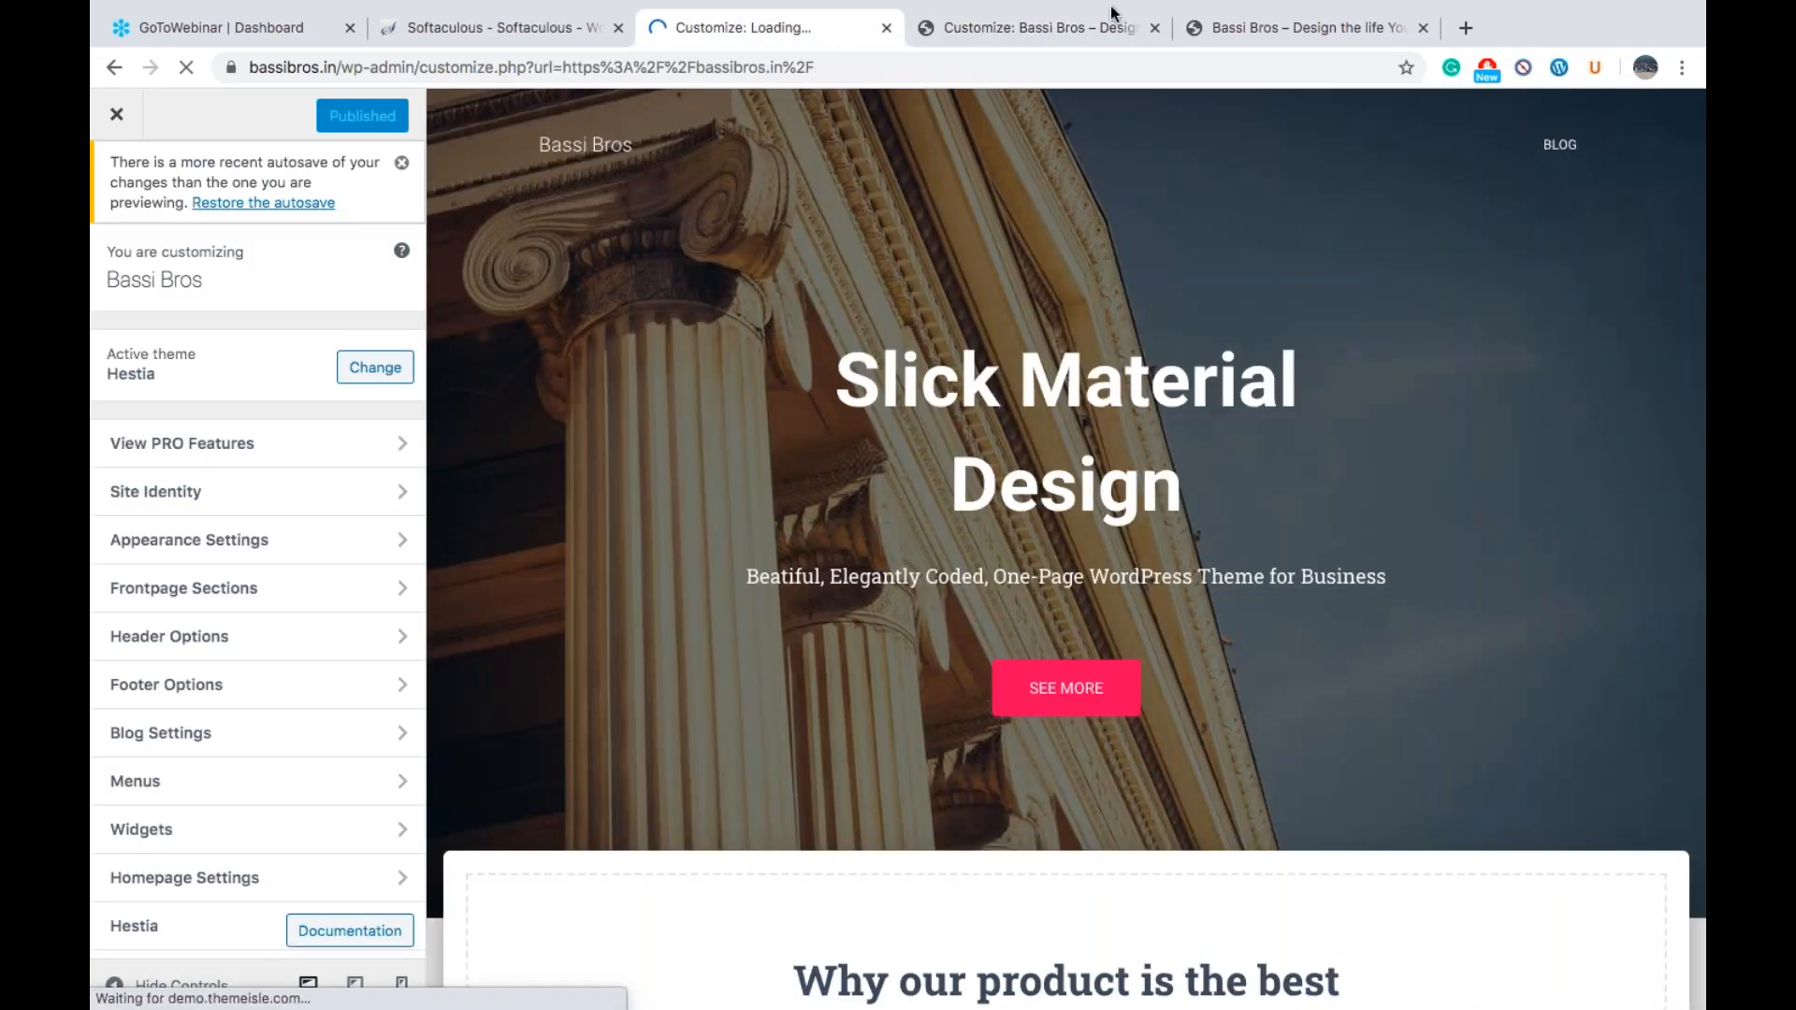
{"action": "left_click", "coordinate": [1111, 31]}
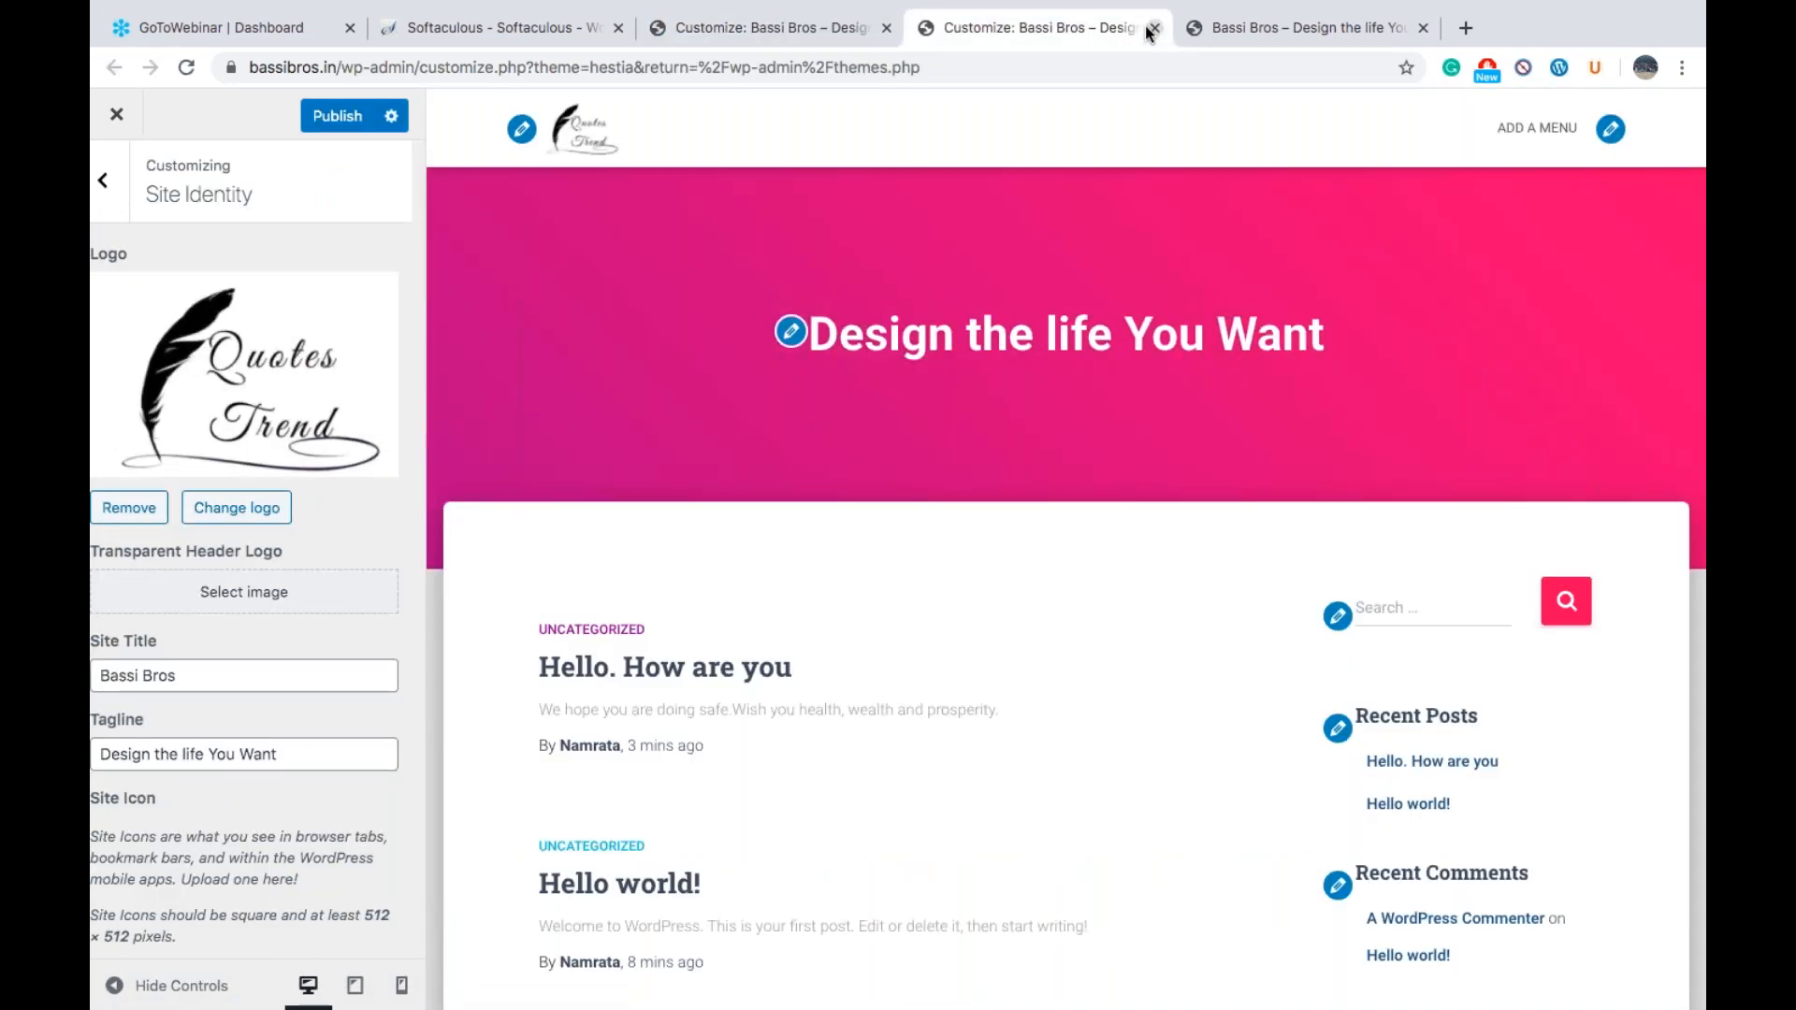
{"action": "left_click", "coordinate": [1151, 29]}
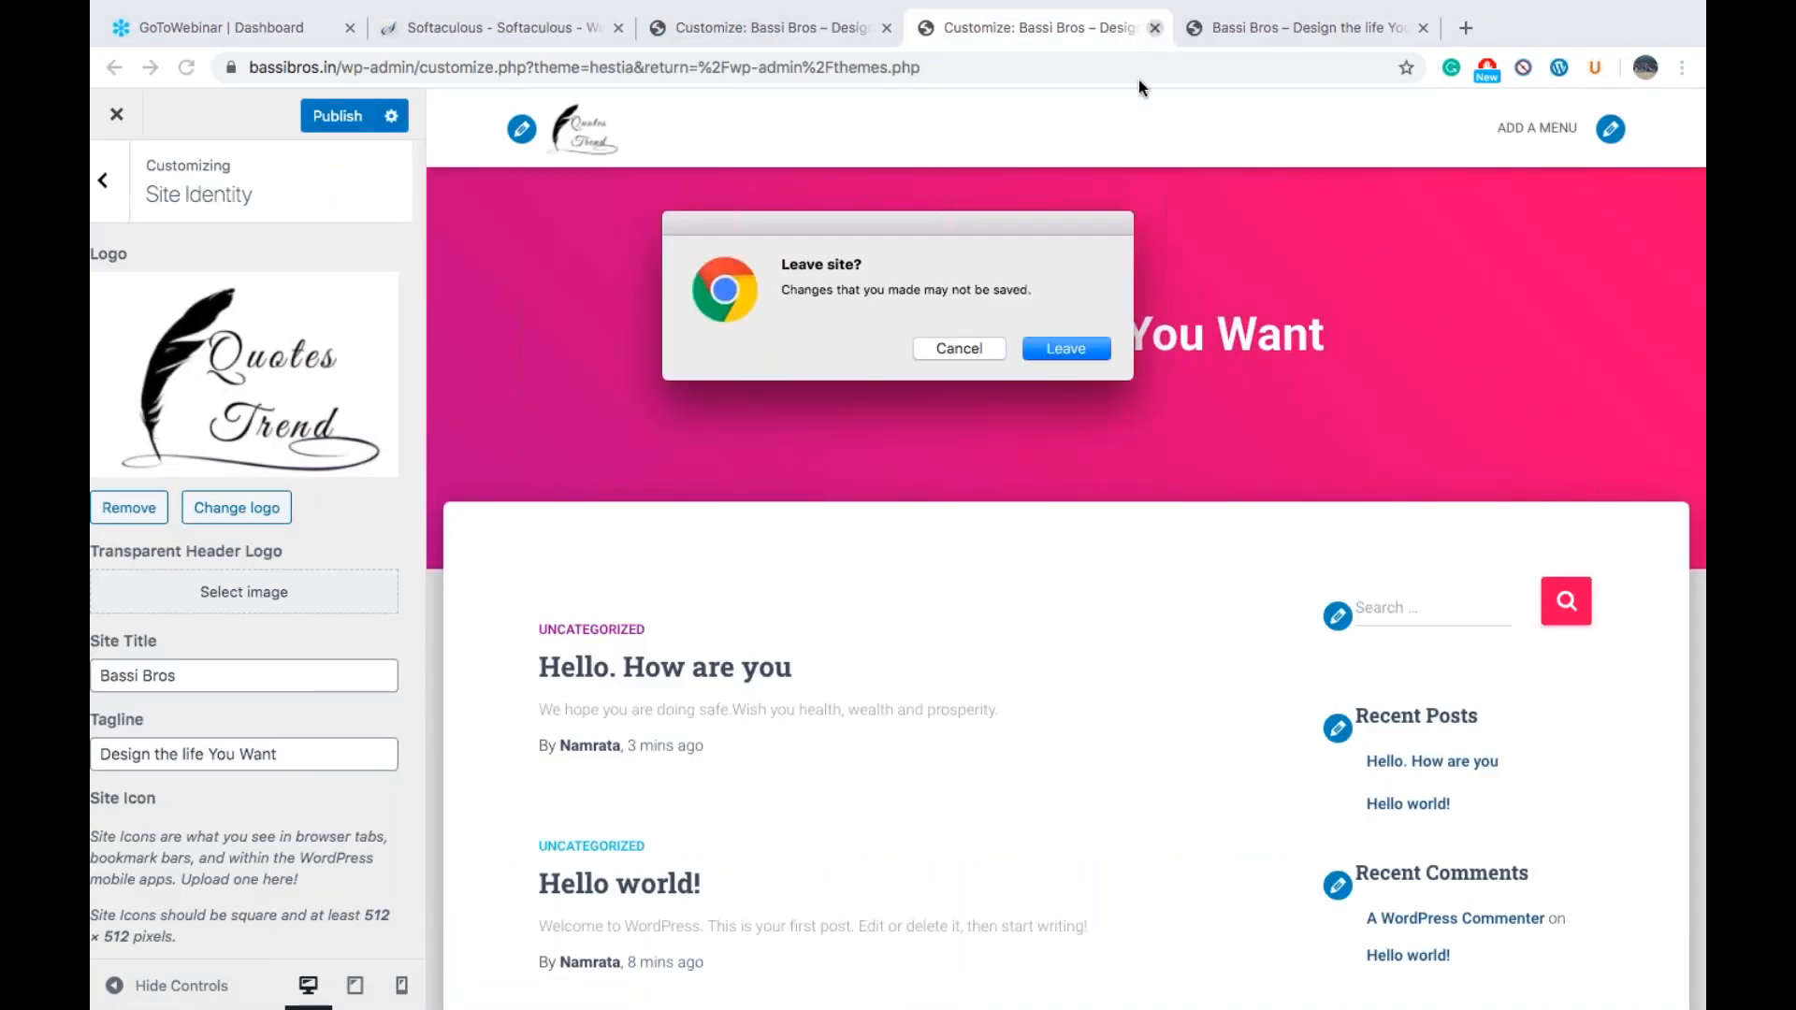
{"action": "left_click", "coordinate": [1088, 346]}
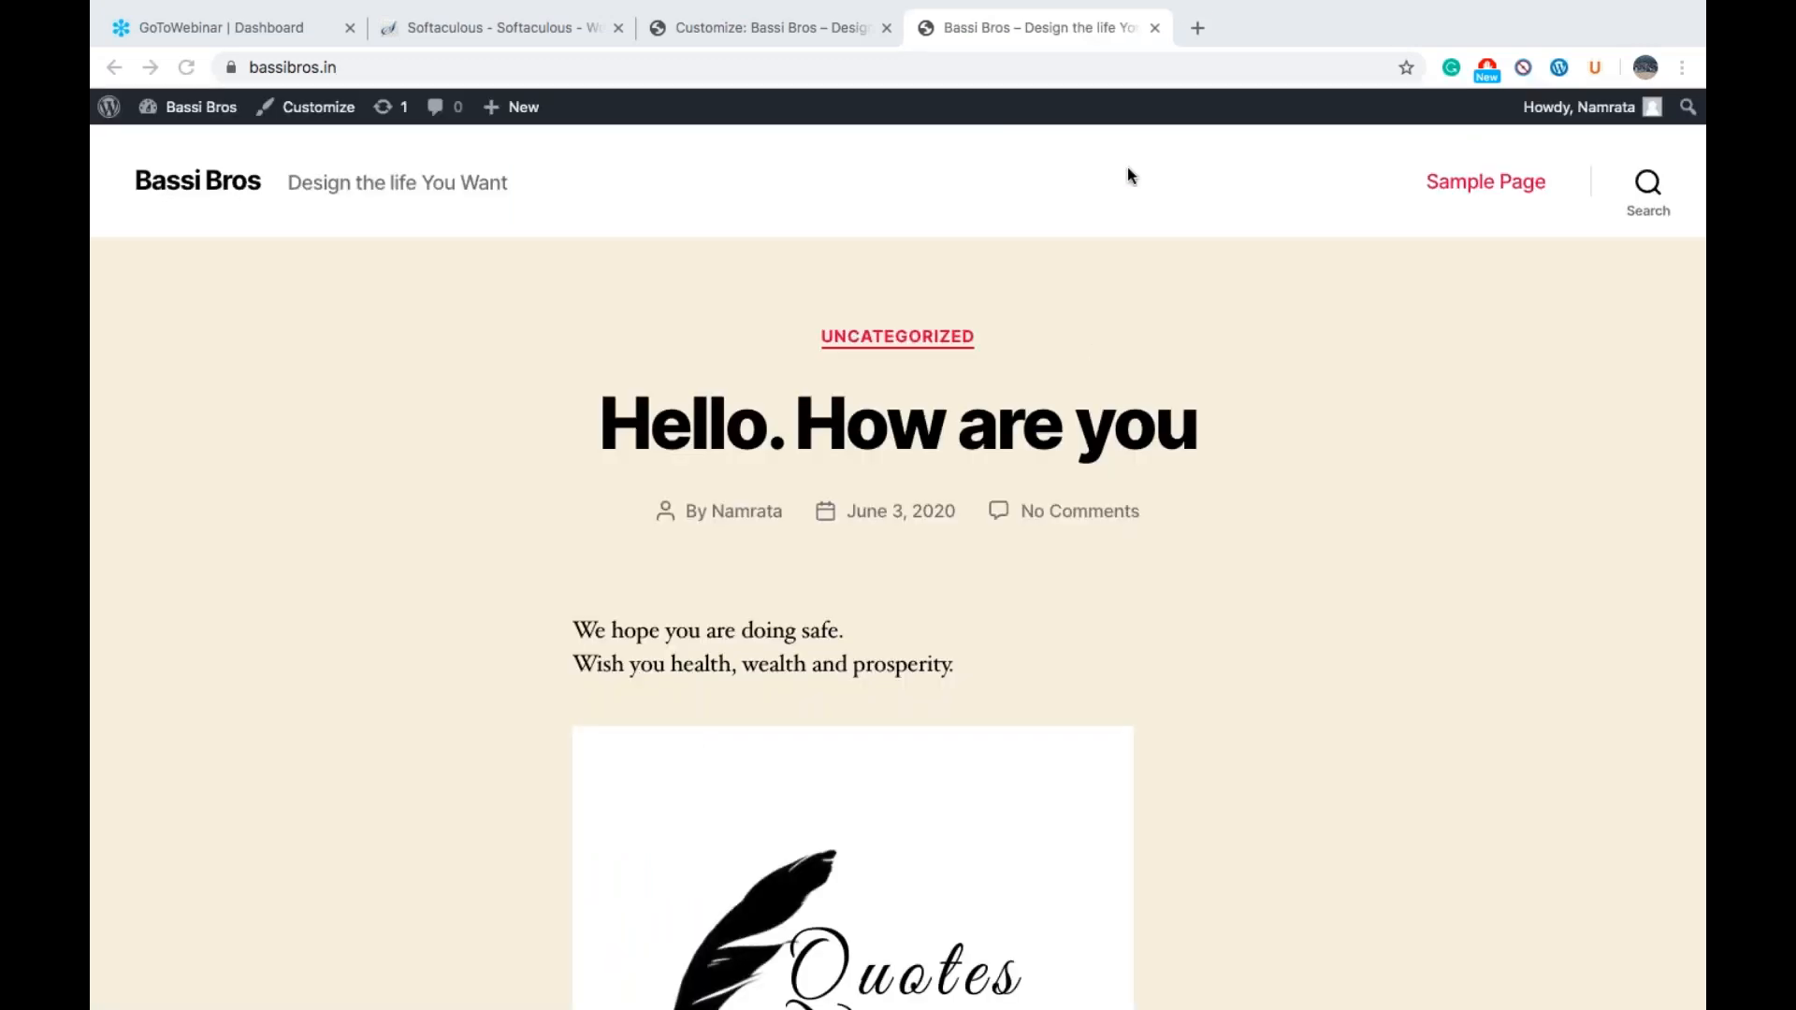
Scroll the live site tab and then close it
{"action": "scroll", "coordinate": [989, 359], "scroll_direction": "down", "scroll_amount": 5}
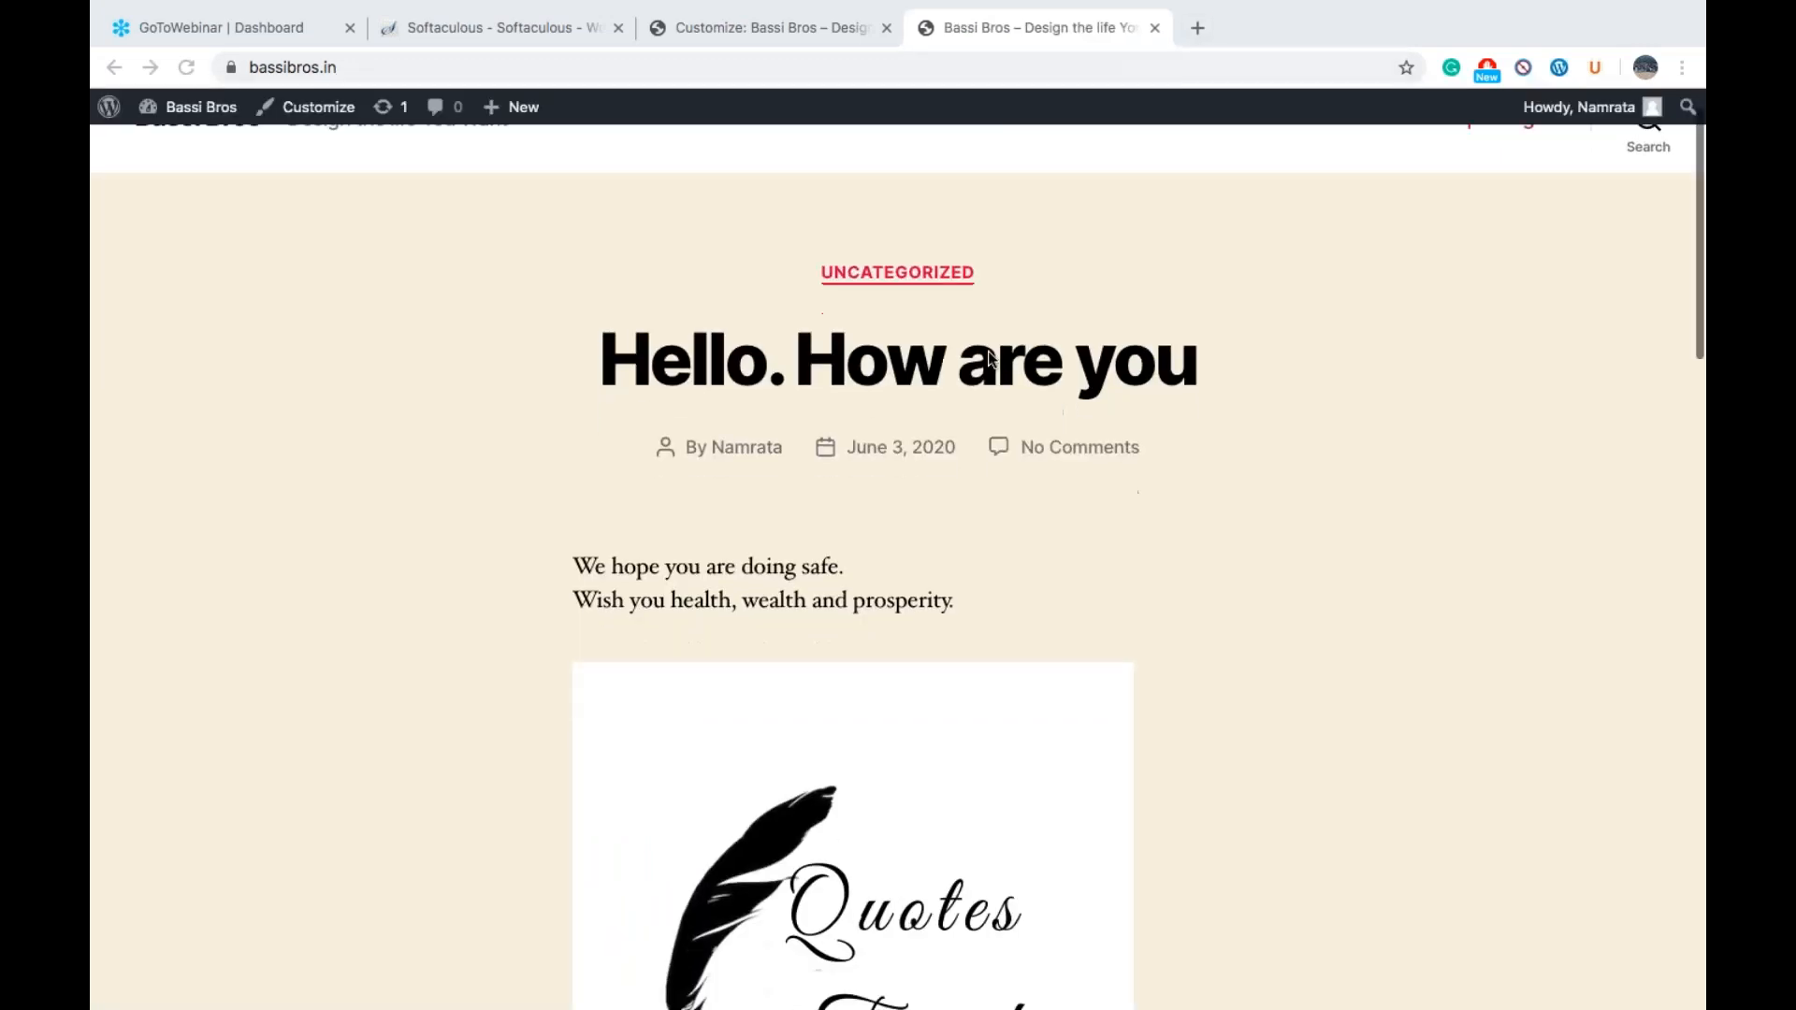
{"action": "scroll", "coordinate": [989, 355], "scroll_direction": "down", "scroll_amount": 15}
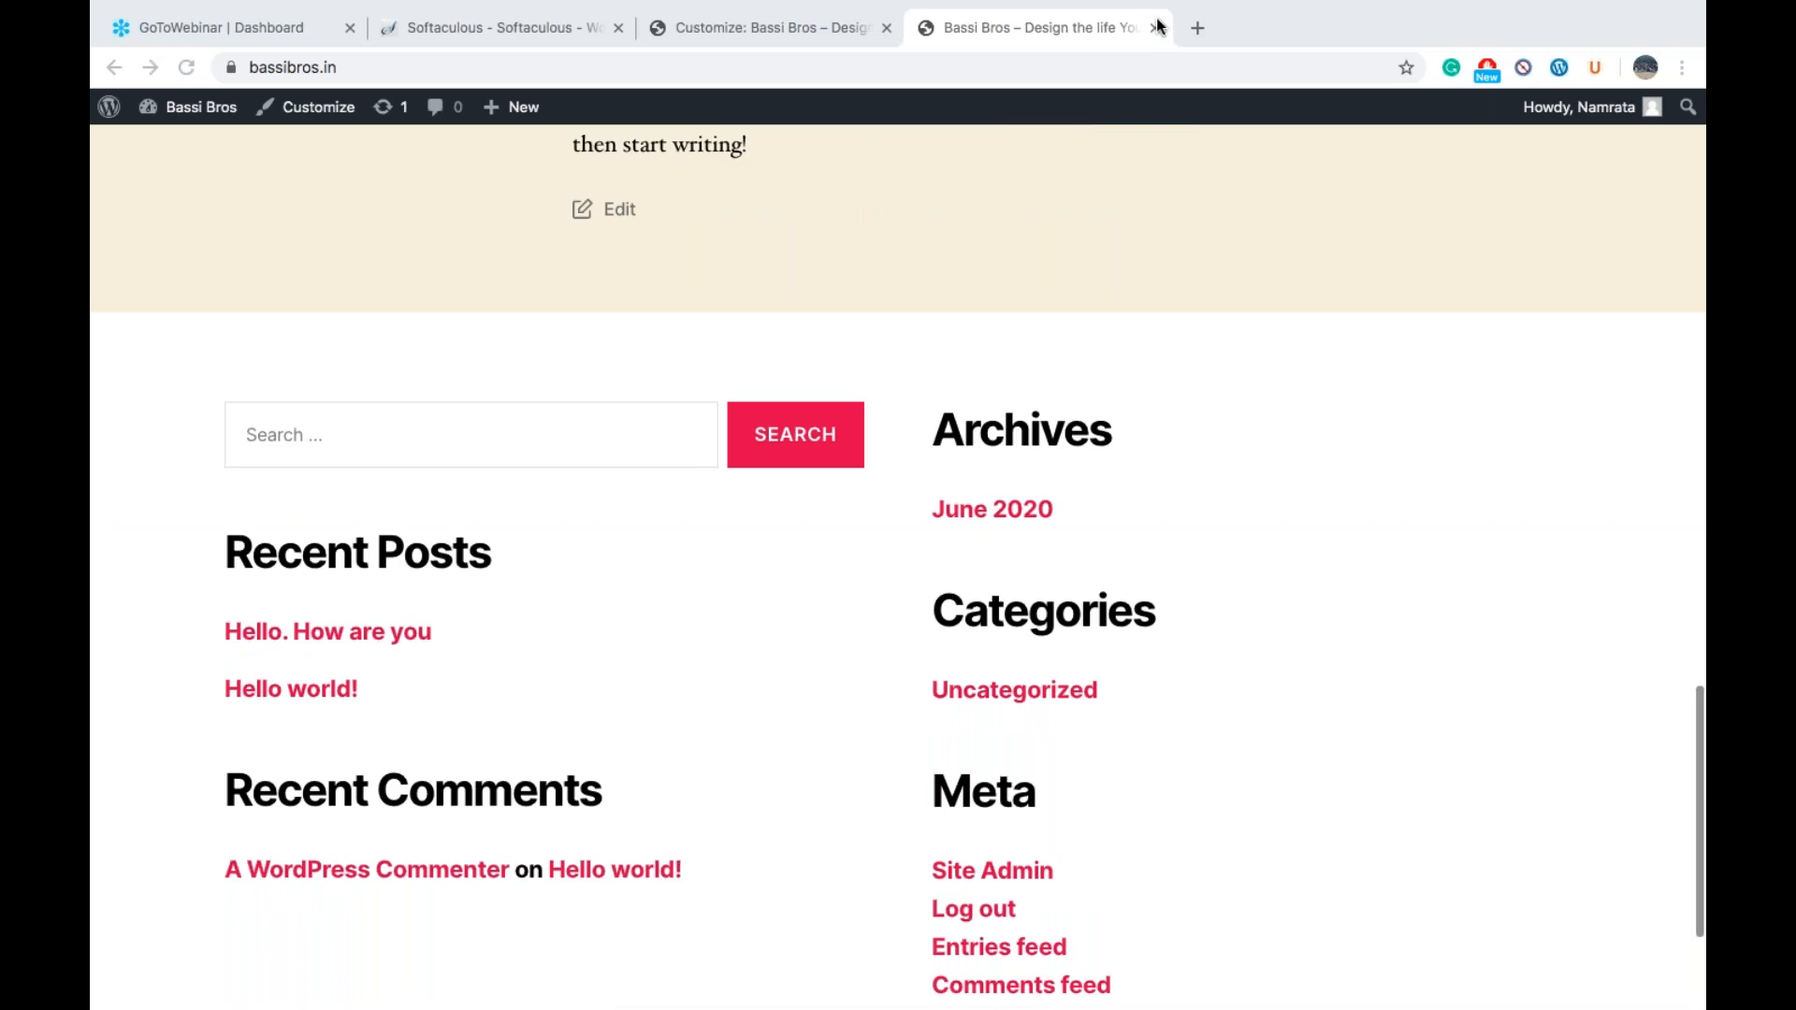
{"action": "left_click", "coordinate": [1155, 27]}
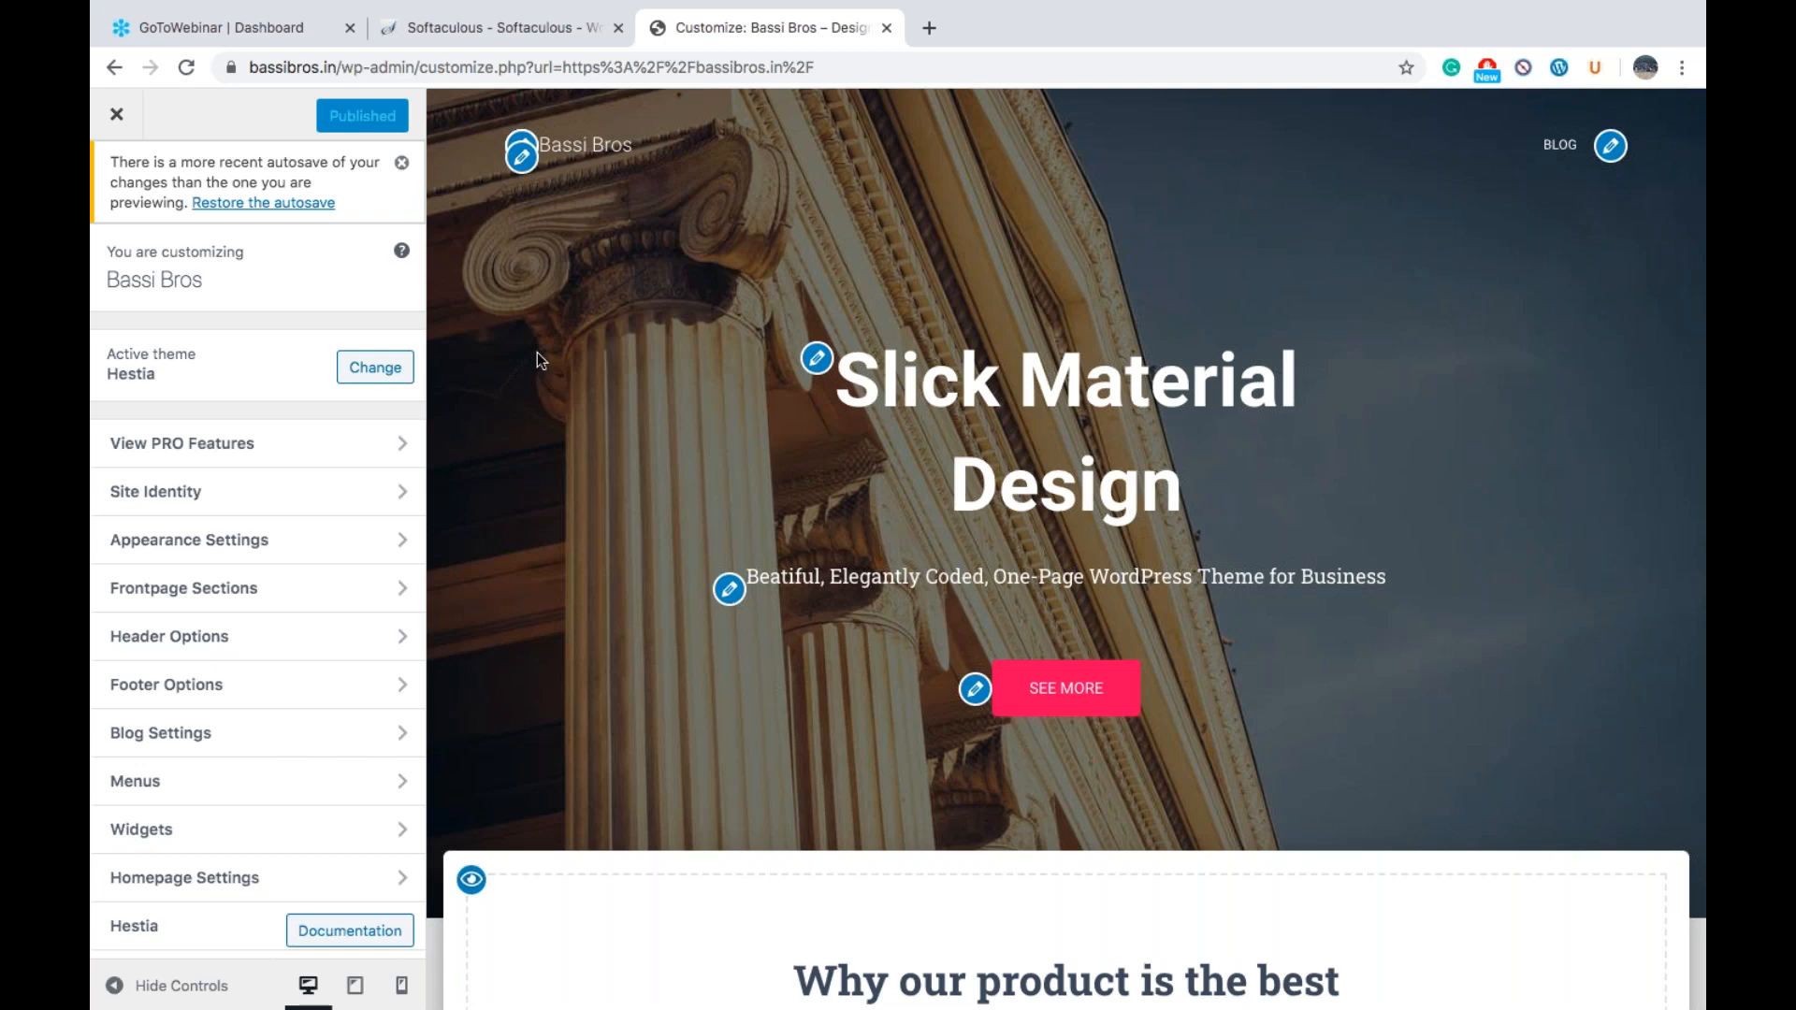
Navigate the Customizer to Frontpage Sections > Big Title Section
{"action": "scroll", "coordinate": [537, 359], "scroll_direction": "down", "scroll_amount": 3}
{"action": "scroll", "coordinate": [537, 359], "scroll_direction": "up", "scroll_amount": 2}
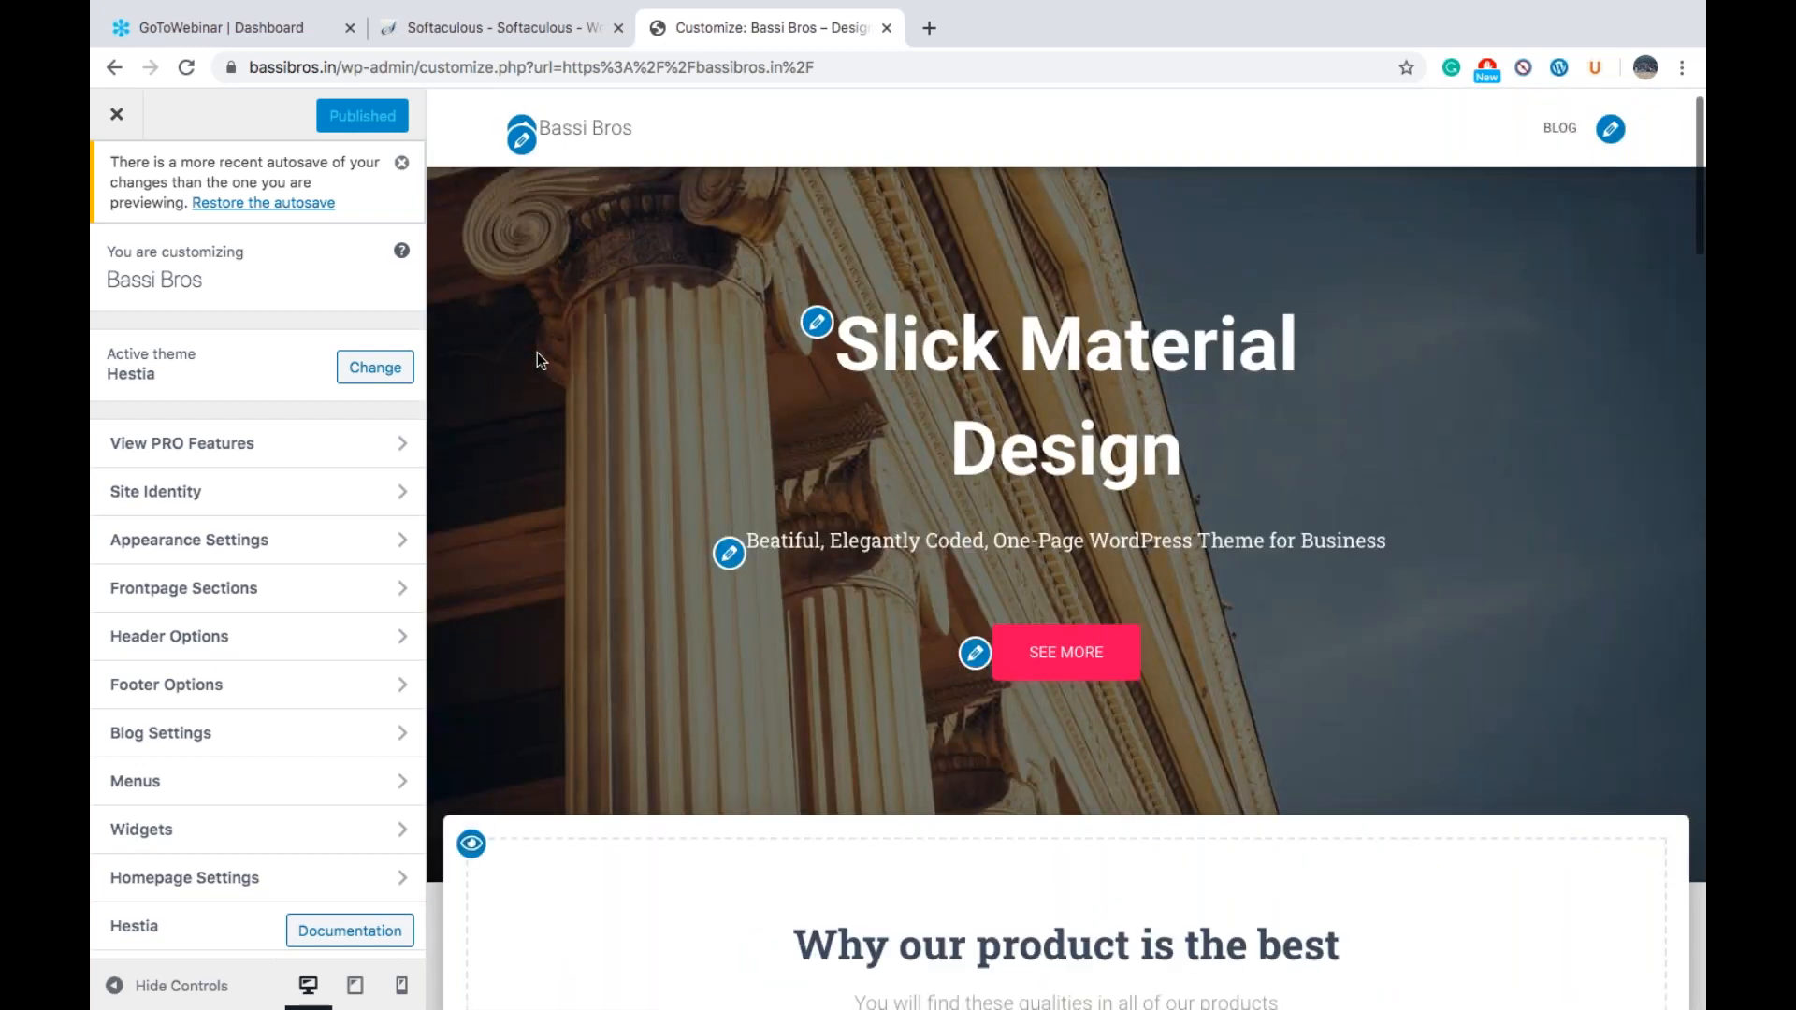
{"action": "scroll", "coordinate": [537, 353], "scroll_direction": "up", "scroll_amount": 1}
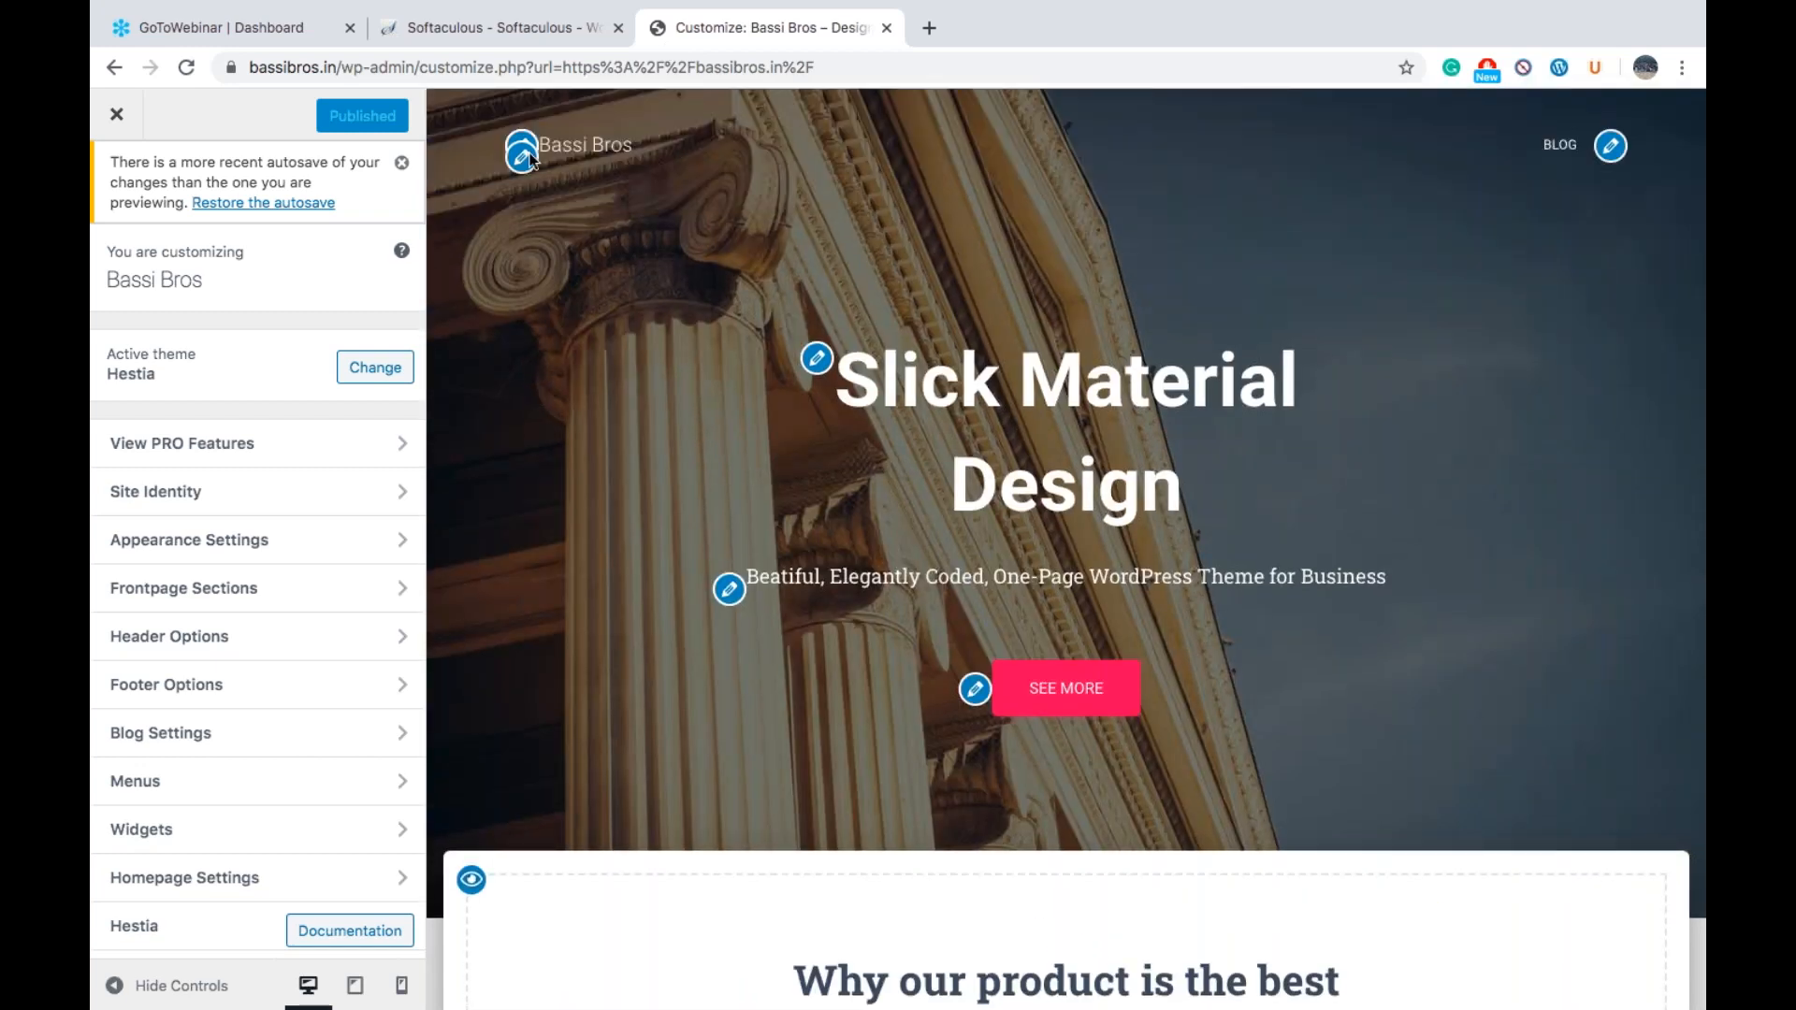
{"action": "left_click", "coordinate": [525, 159]}
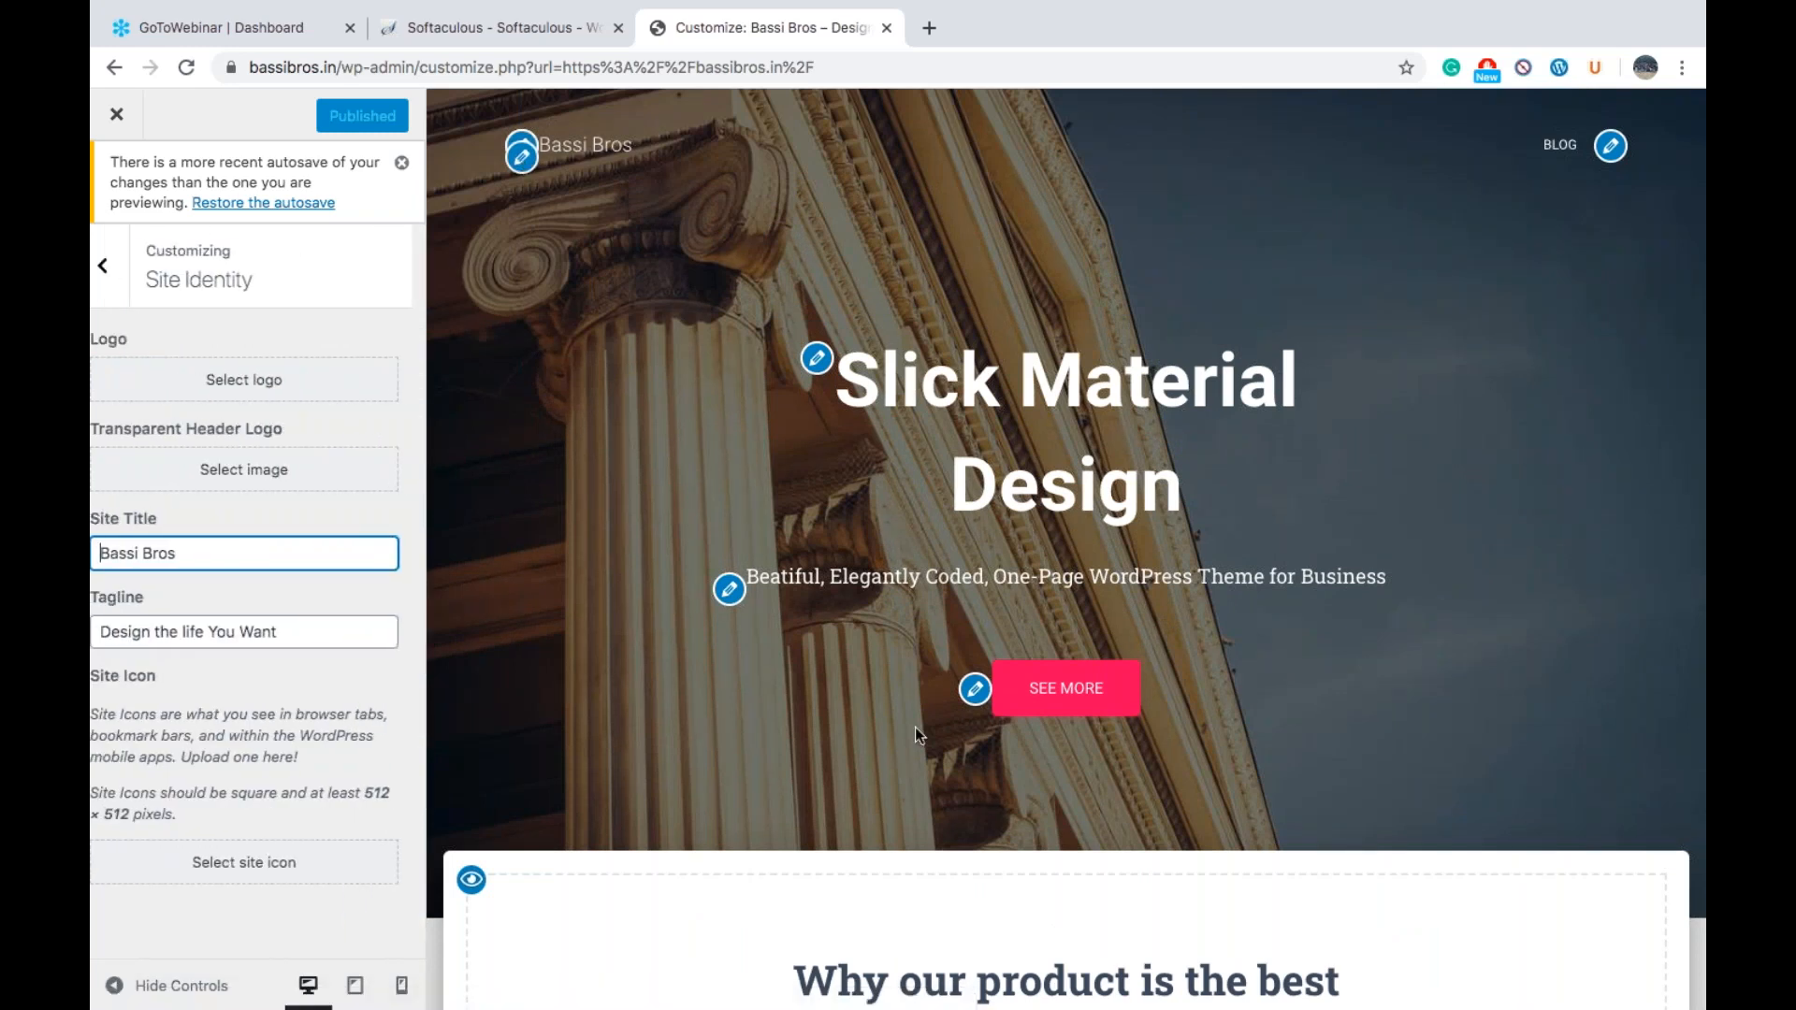
{"action": "left_click", "coordinate": [103, 265]}
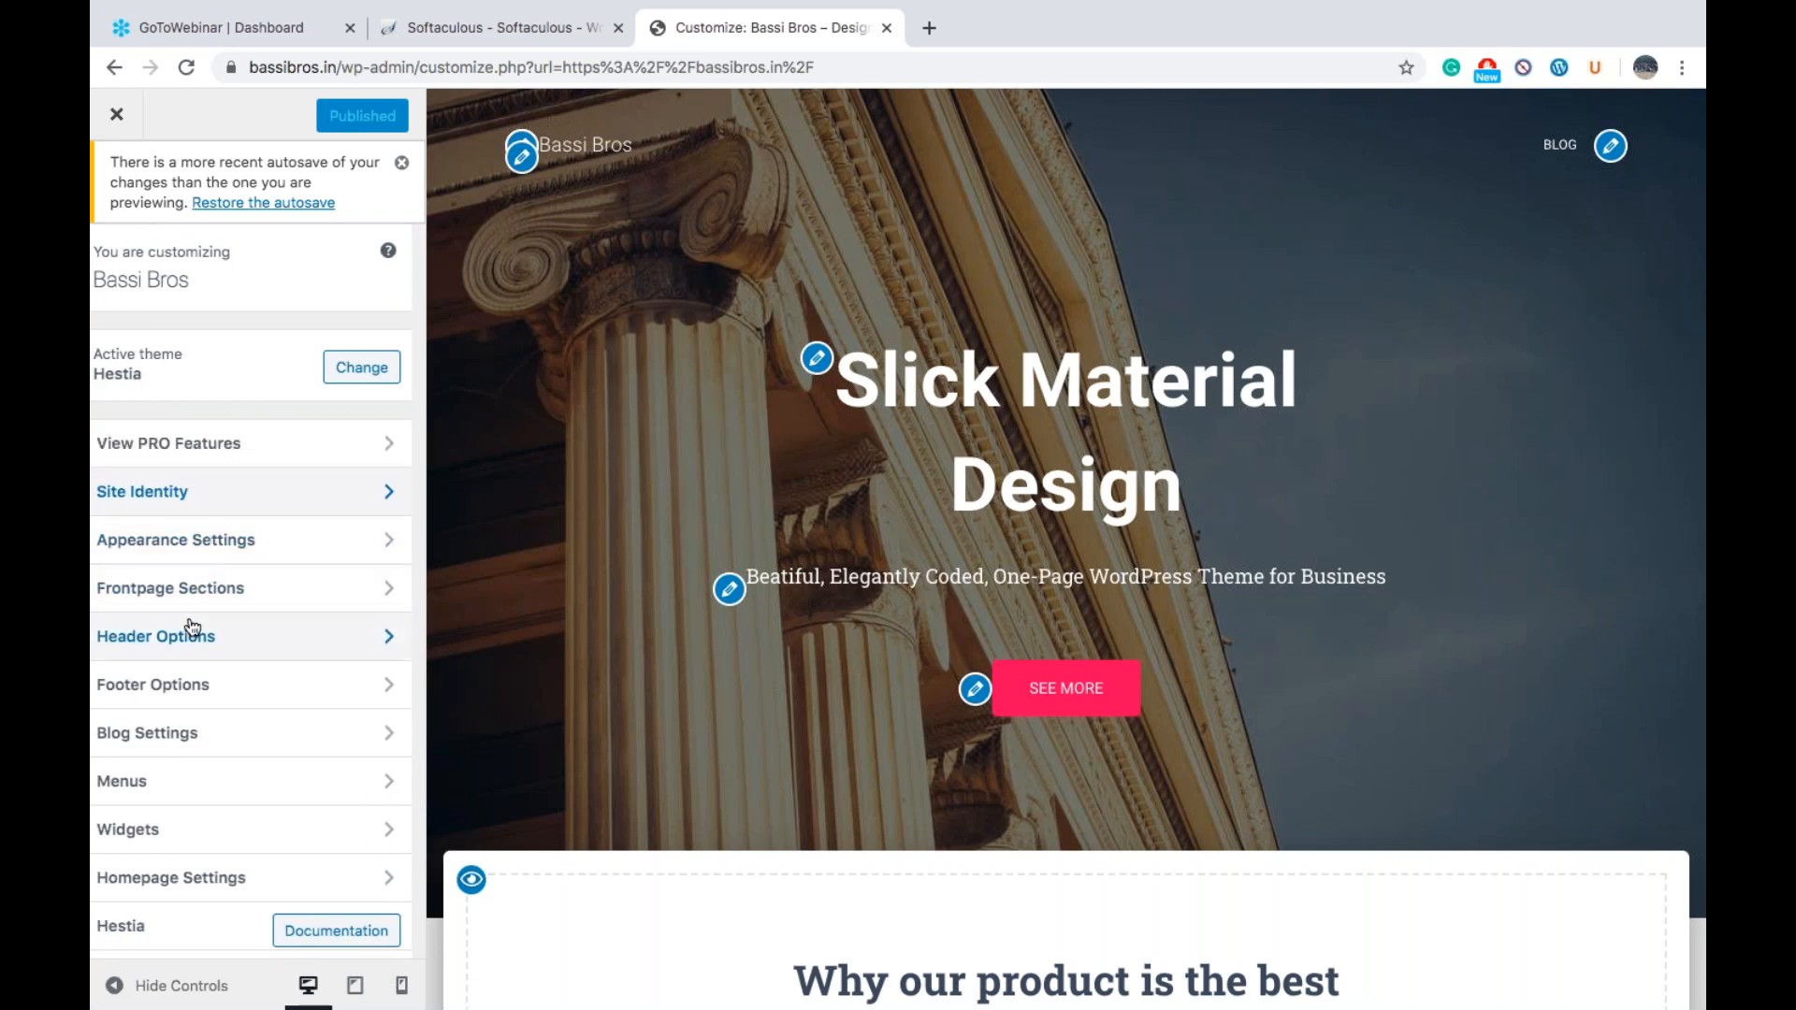
{"action": "left_click", "coordinate": [213, 602]}
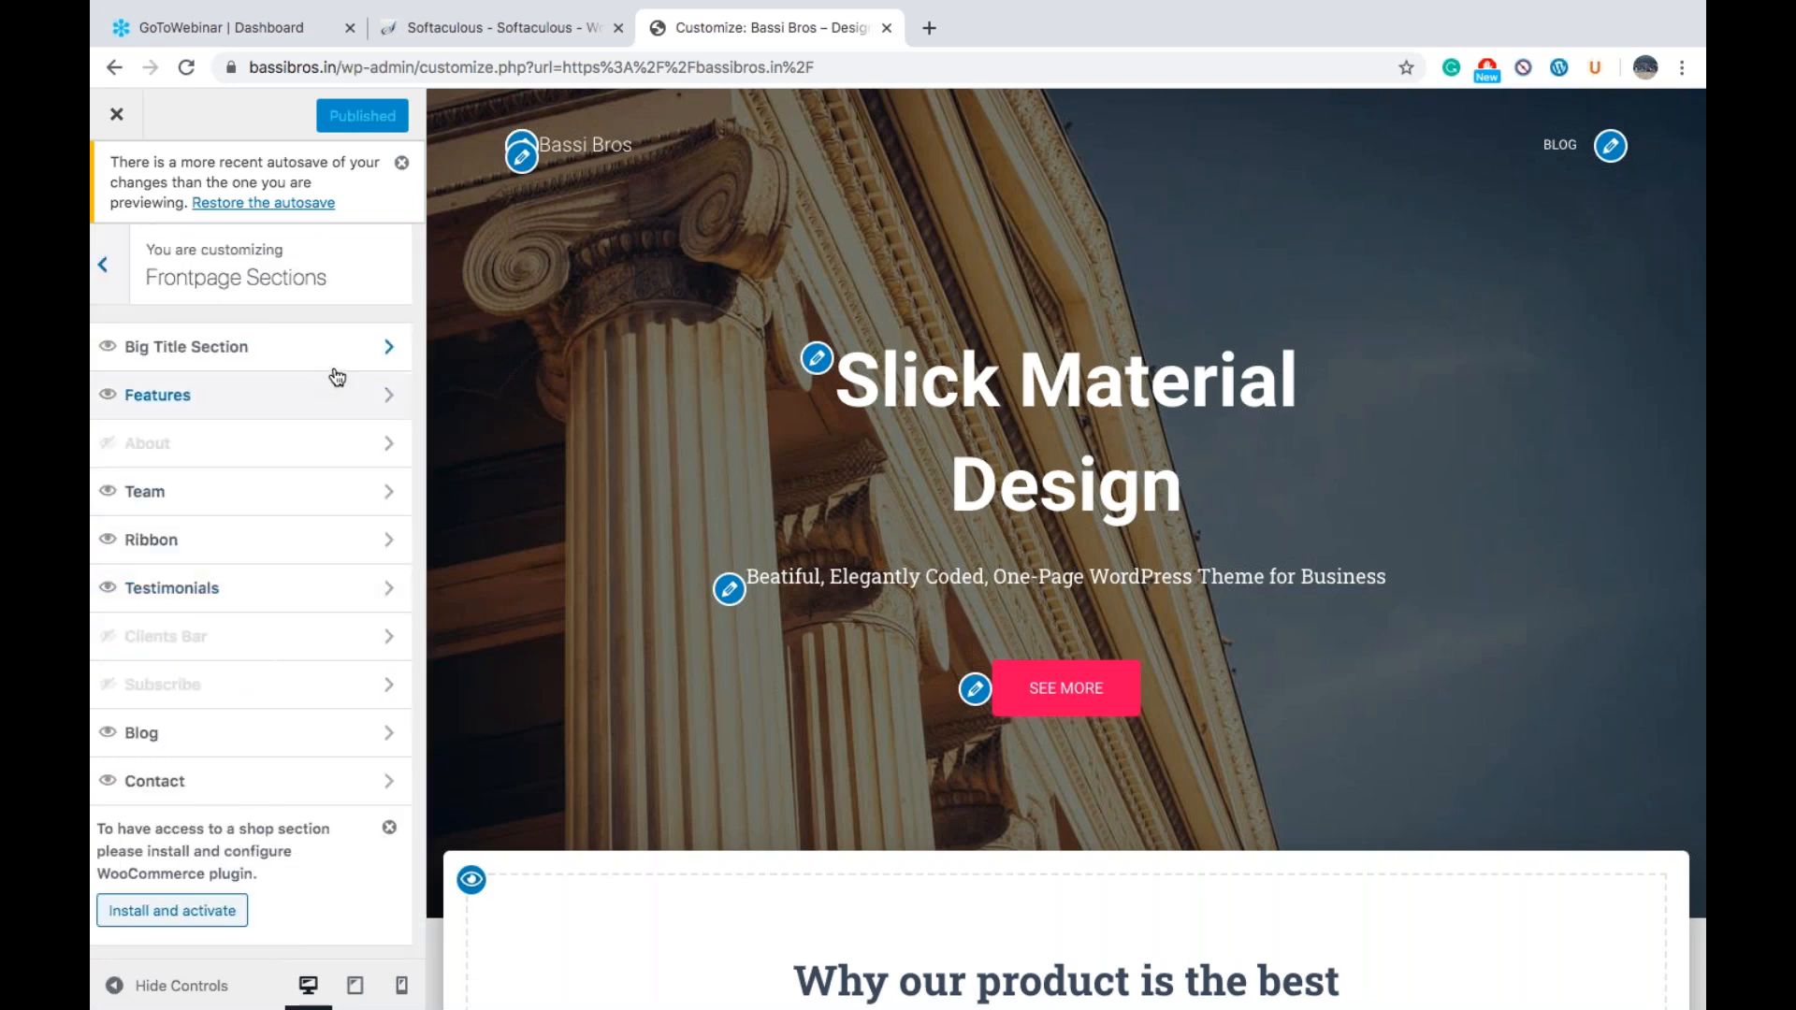
{"action": "left_click", "coordinate": [373, 354]}
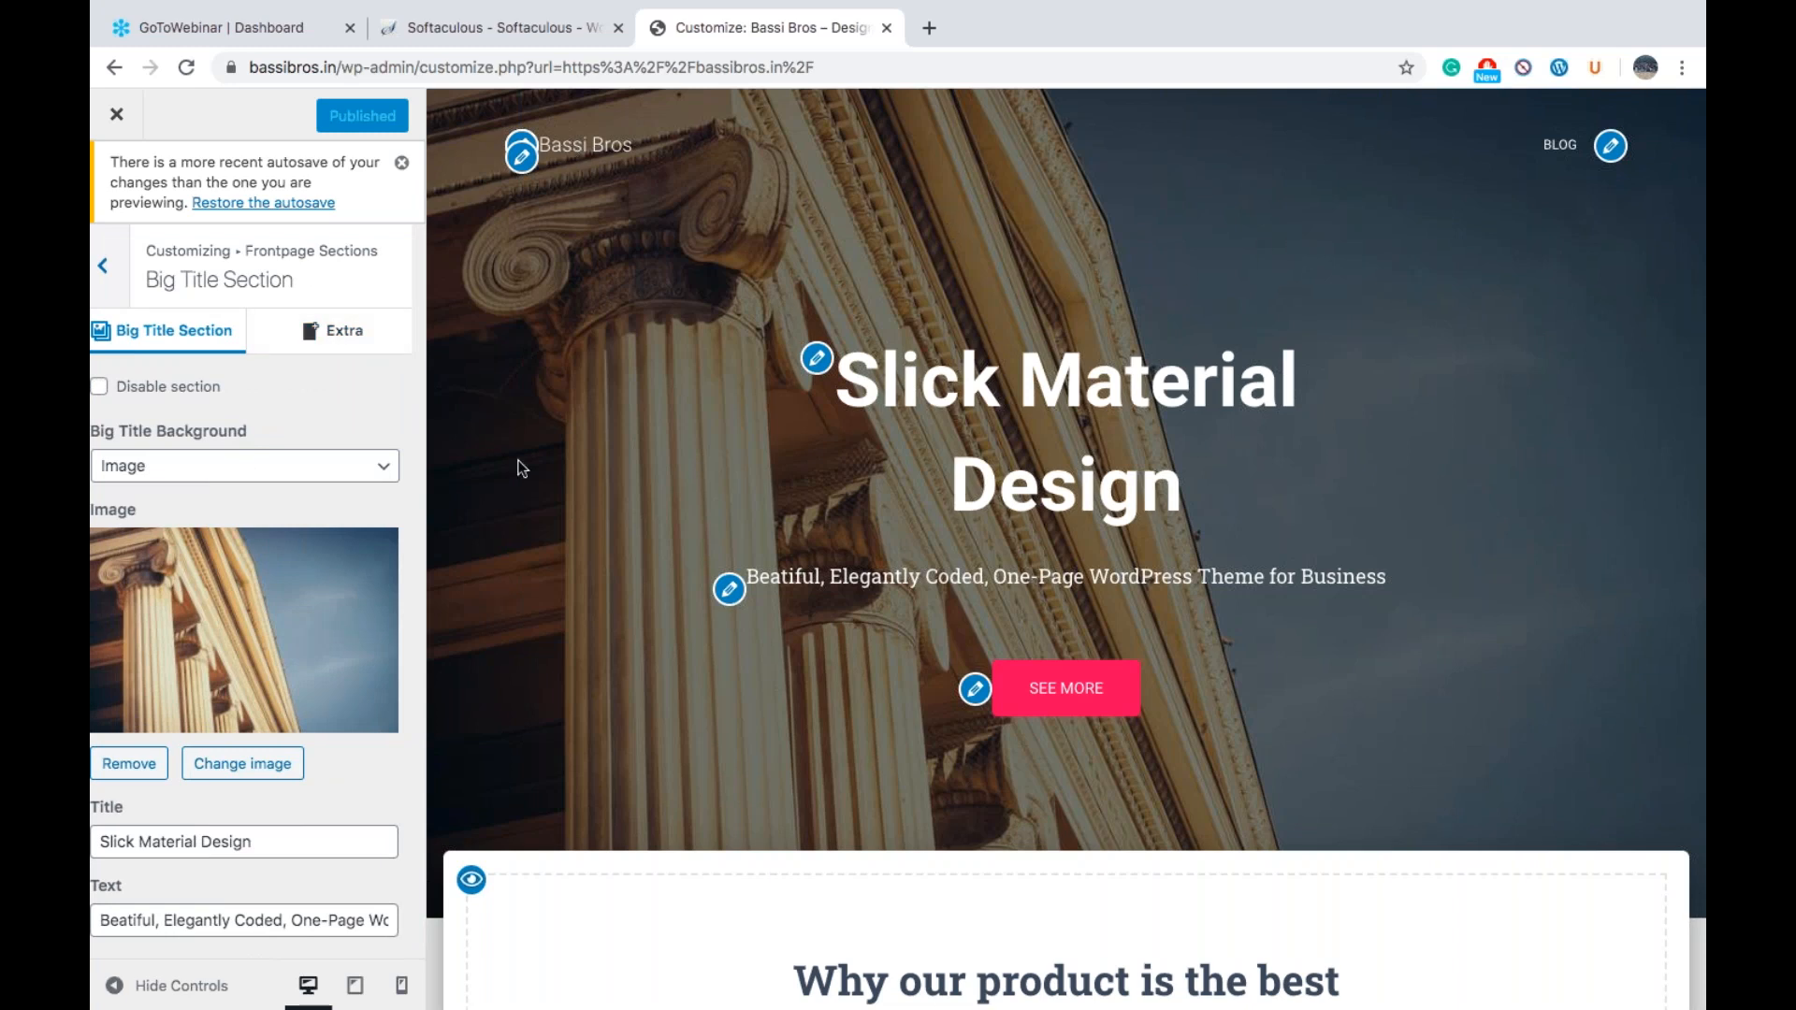
Upload Decoration Digital Marketingcopy.jpg from Paid Logo, then set Quotes Trend as the hero background
{"action": "left_click", "coordinate": [296, 644]}
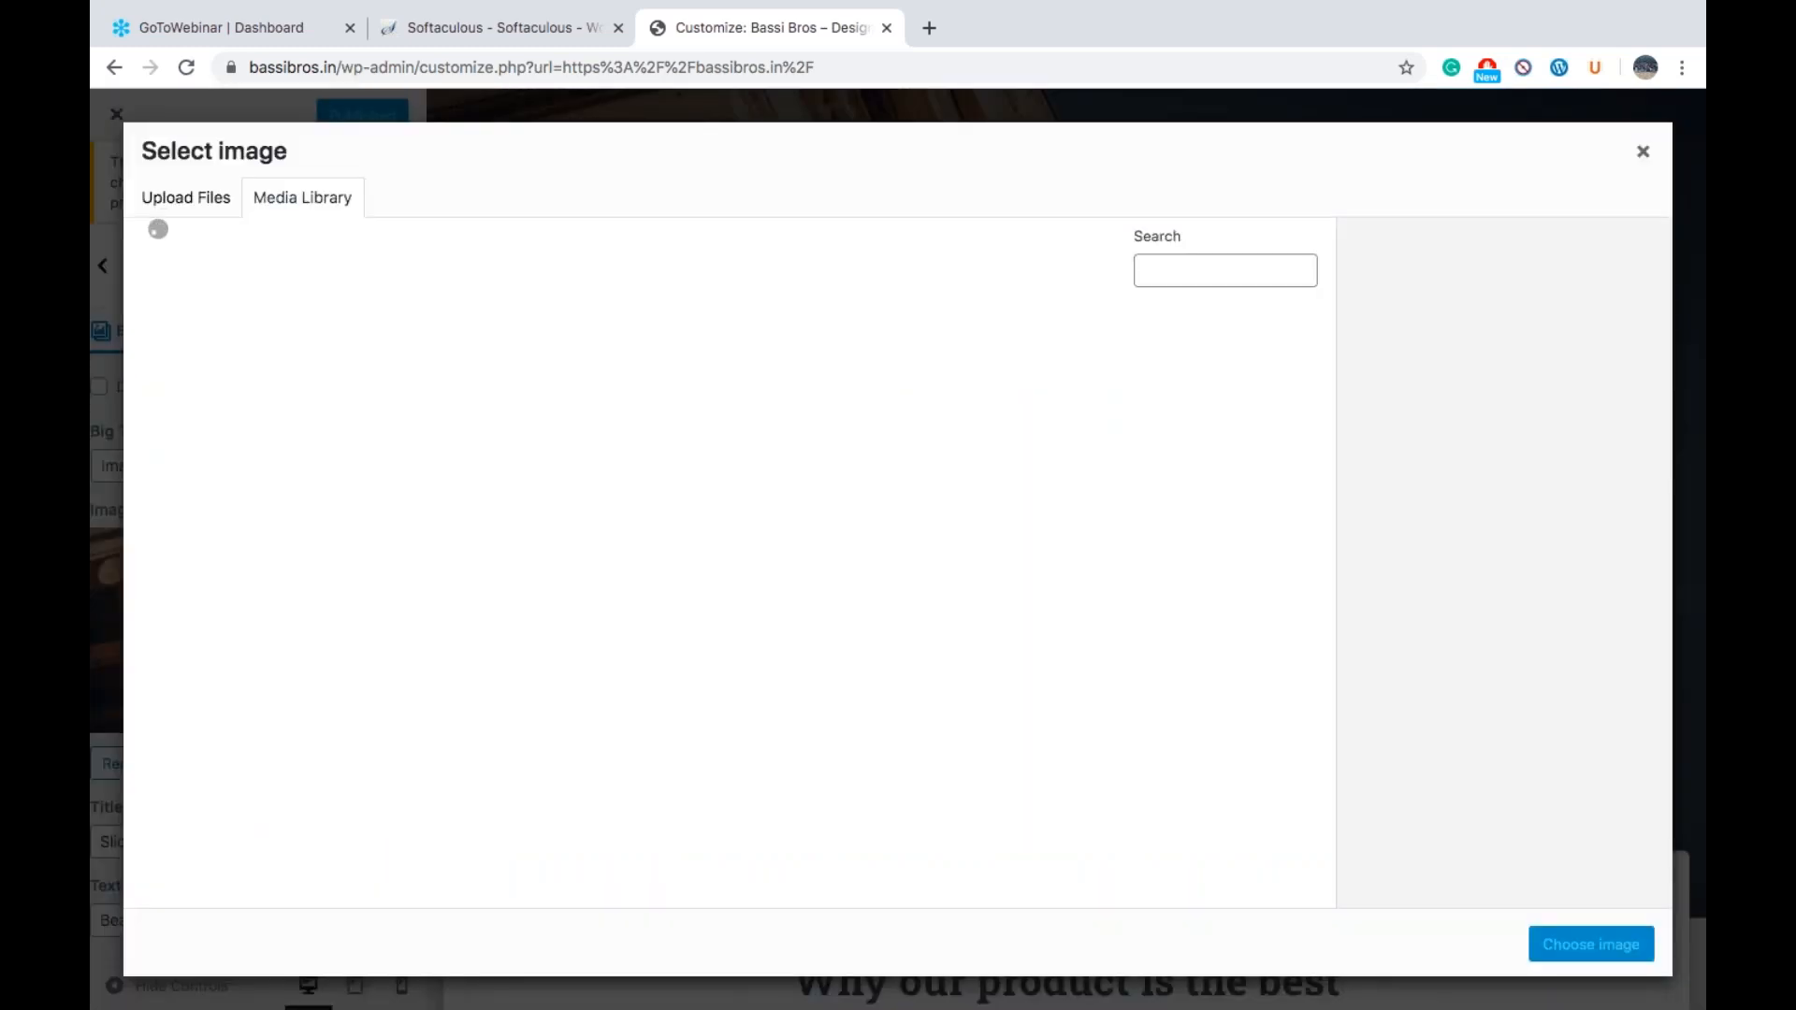
{"action": "left_click", "coordinate": [198, 202]}
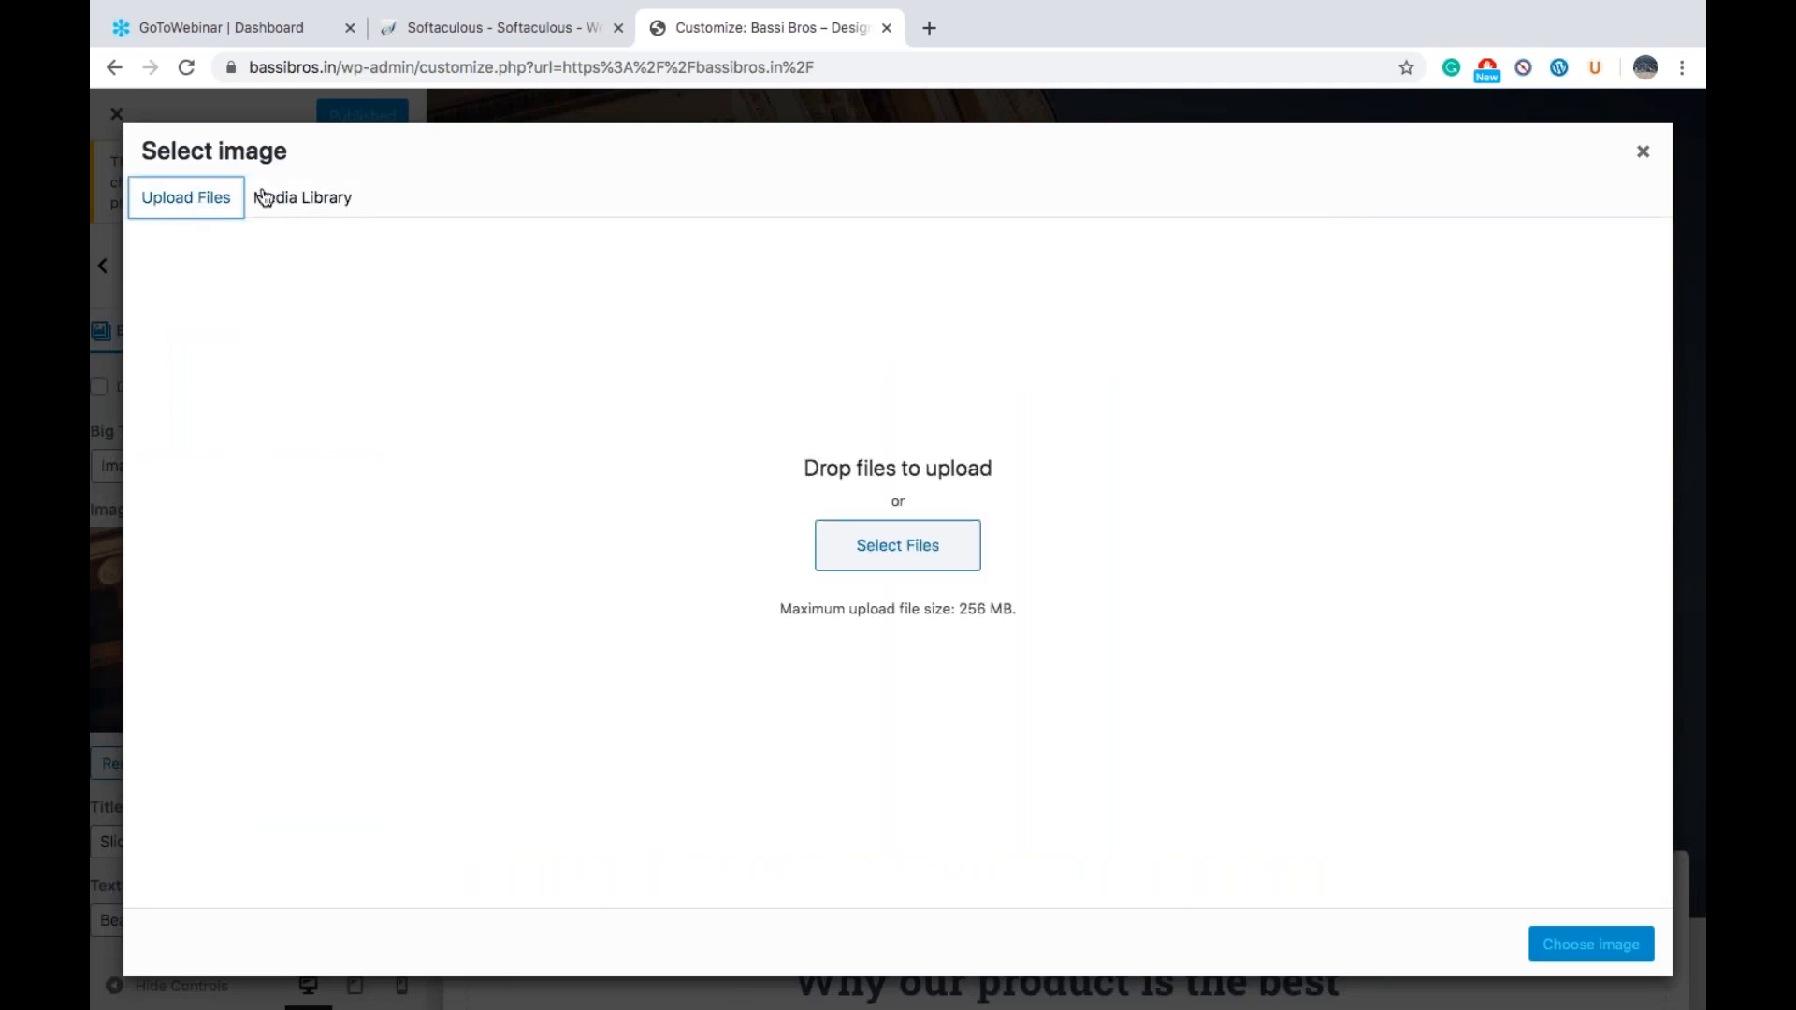
{"action": "left_click", "coordinate": [939, 557]}
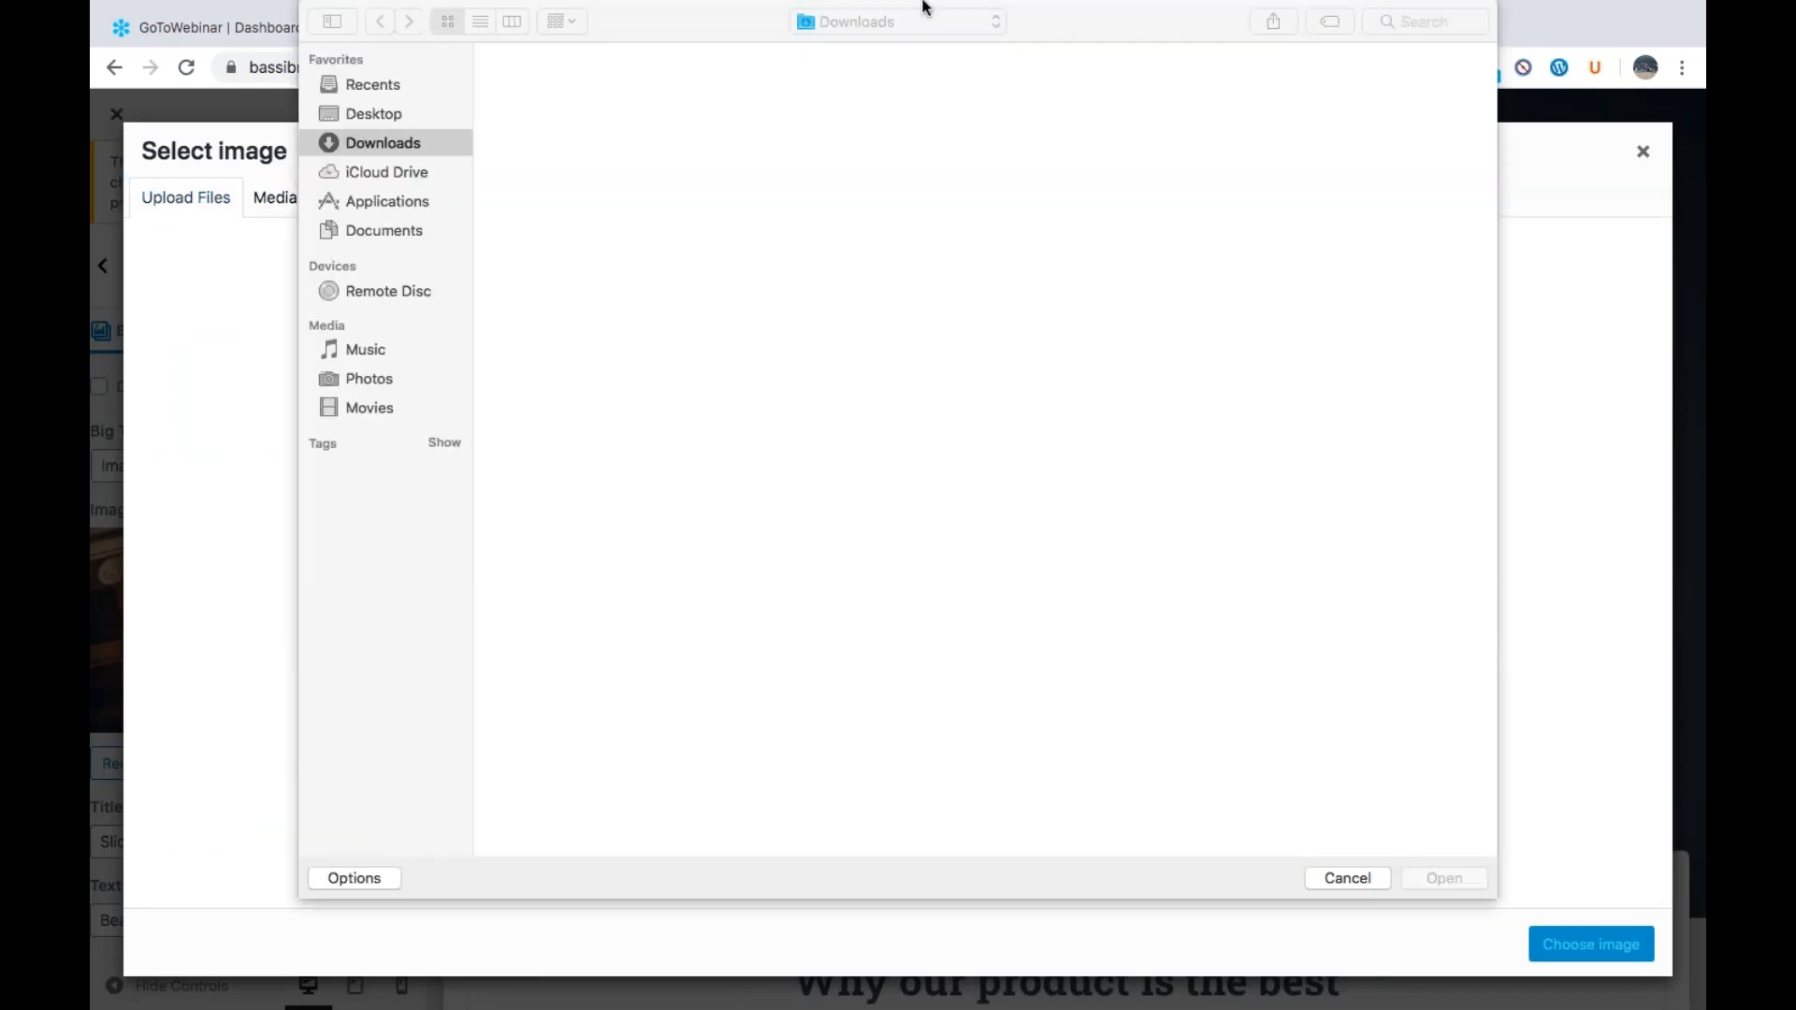
{"action": "left_click", "coordinate": [909, 20]}
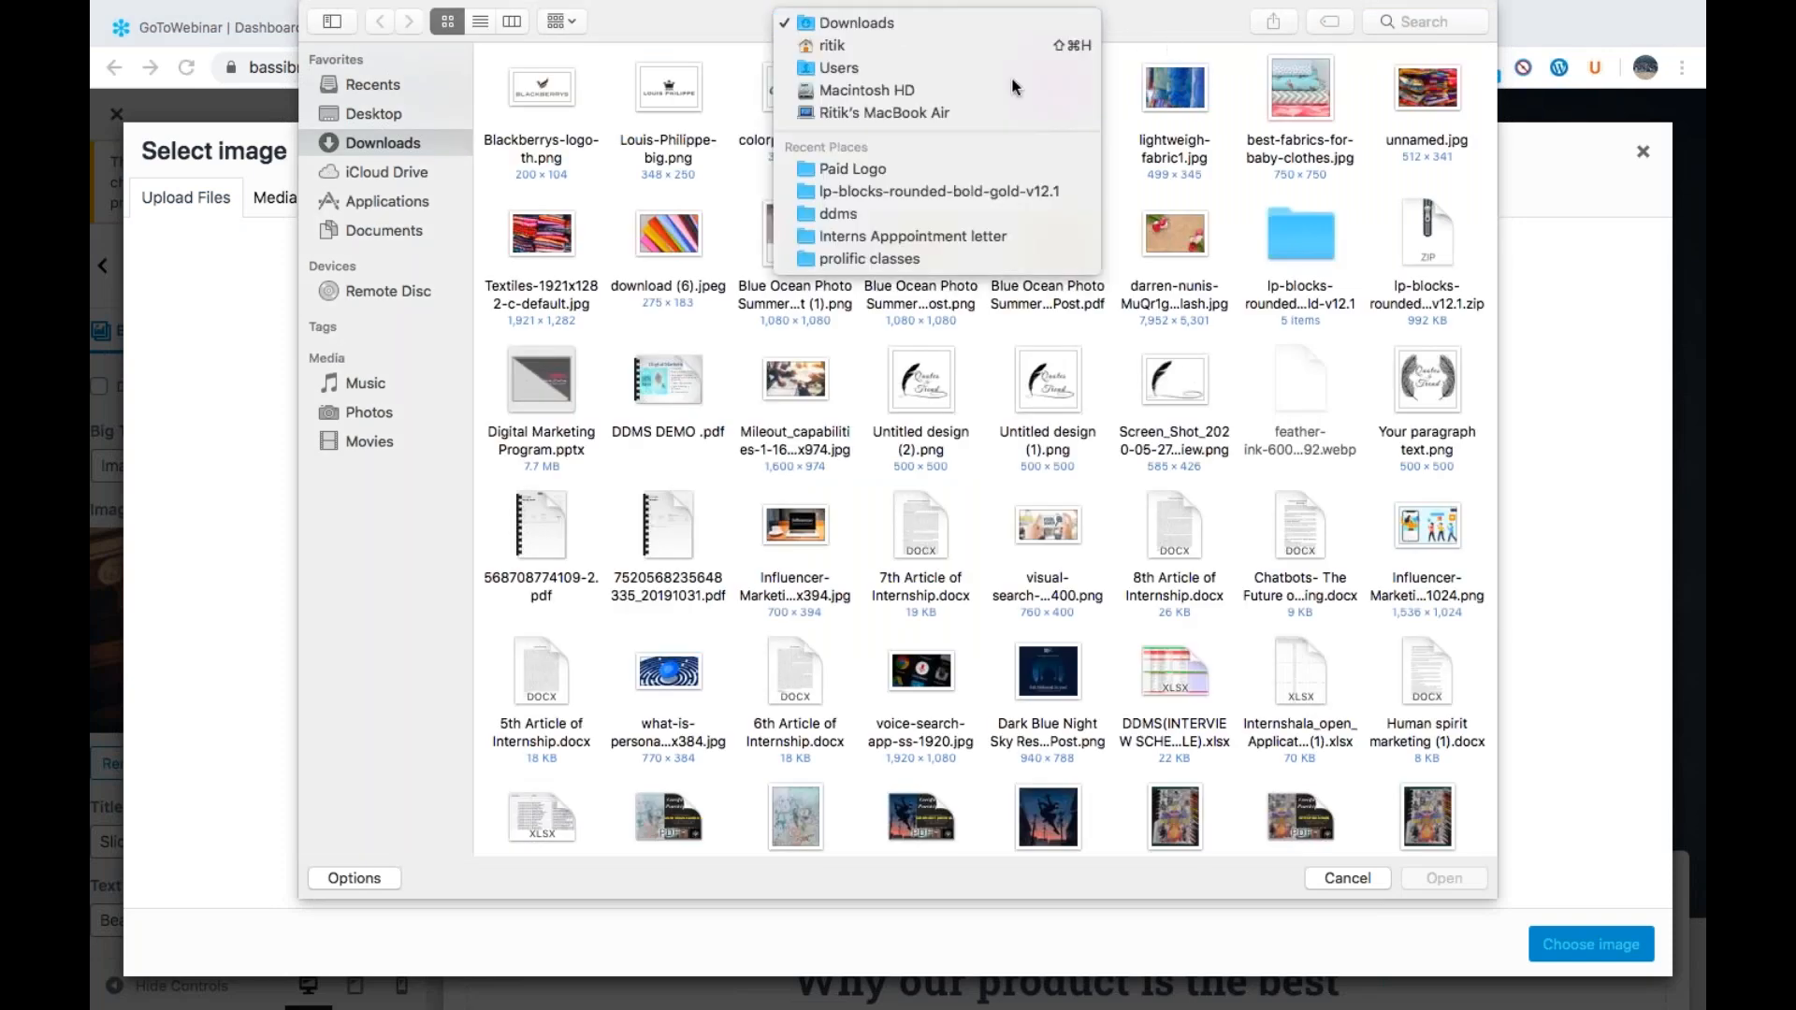
{"action": "left_click", "coordinate": [896, 170]}
{"action": "double_click", "coordinate": [1188, 243]}
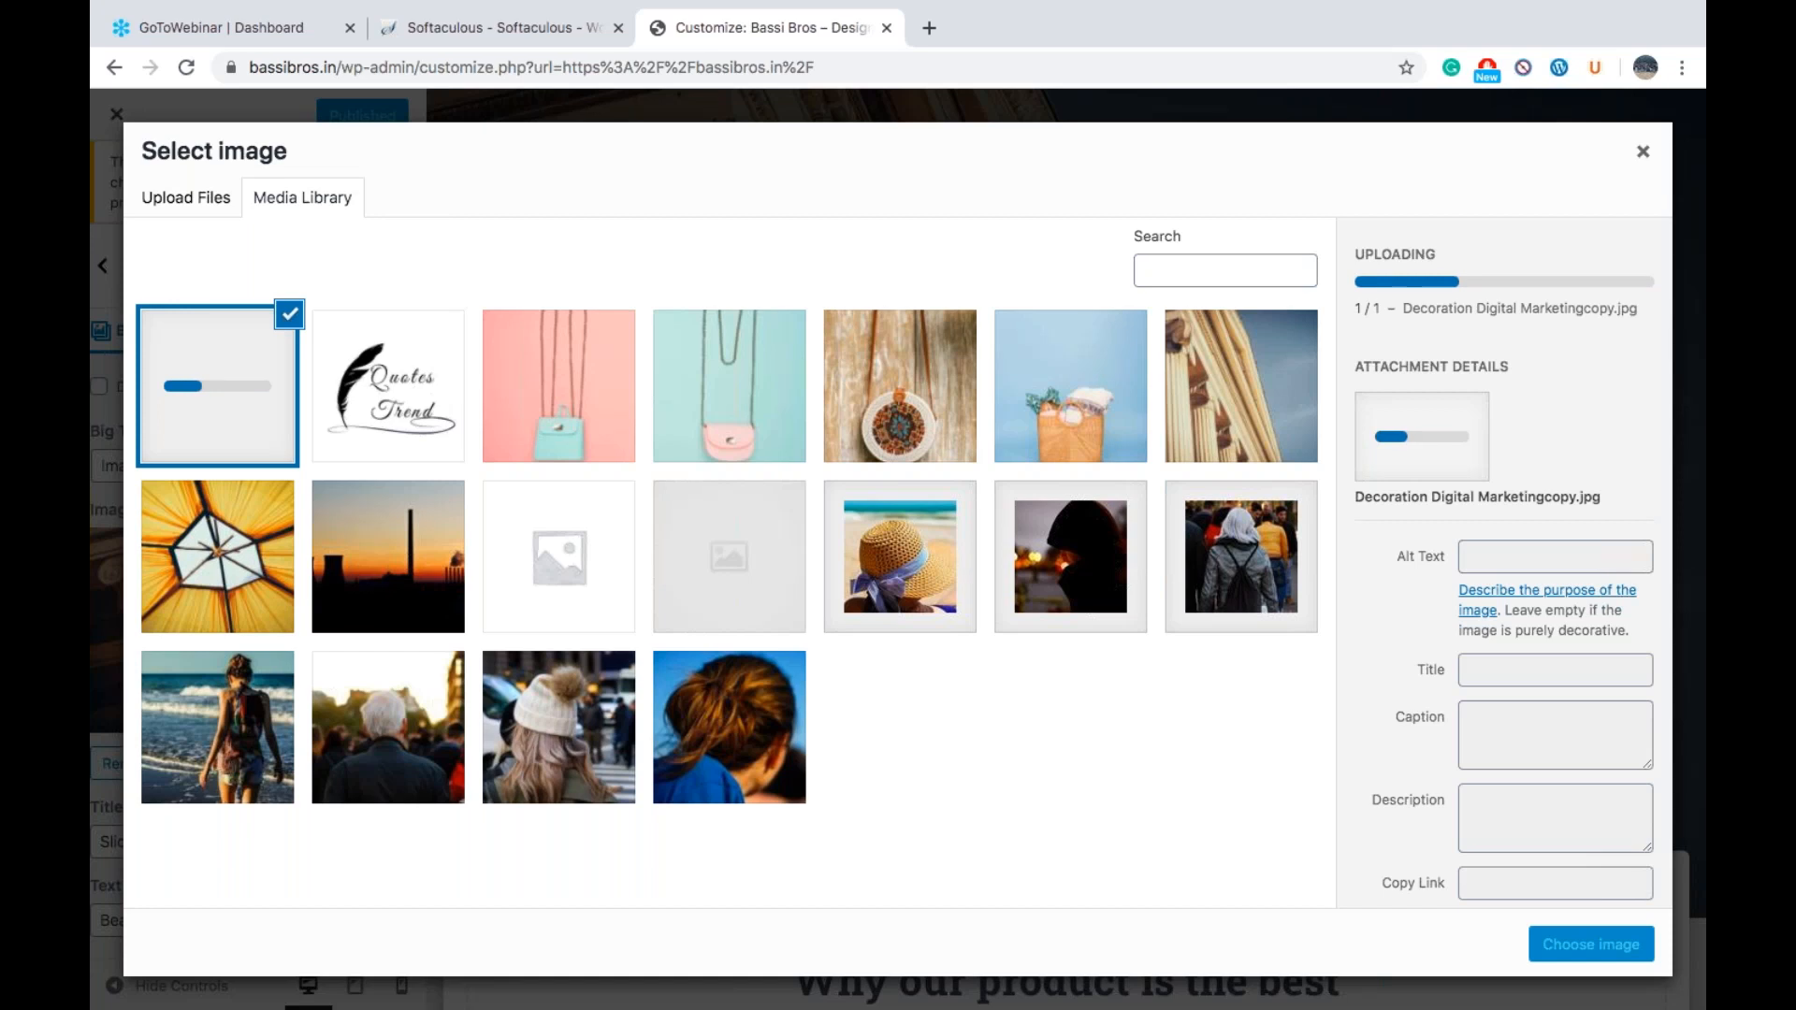
{"action": "left_click", "coordinate": [383, 372]}
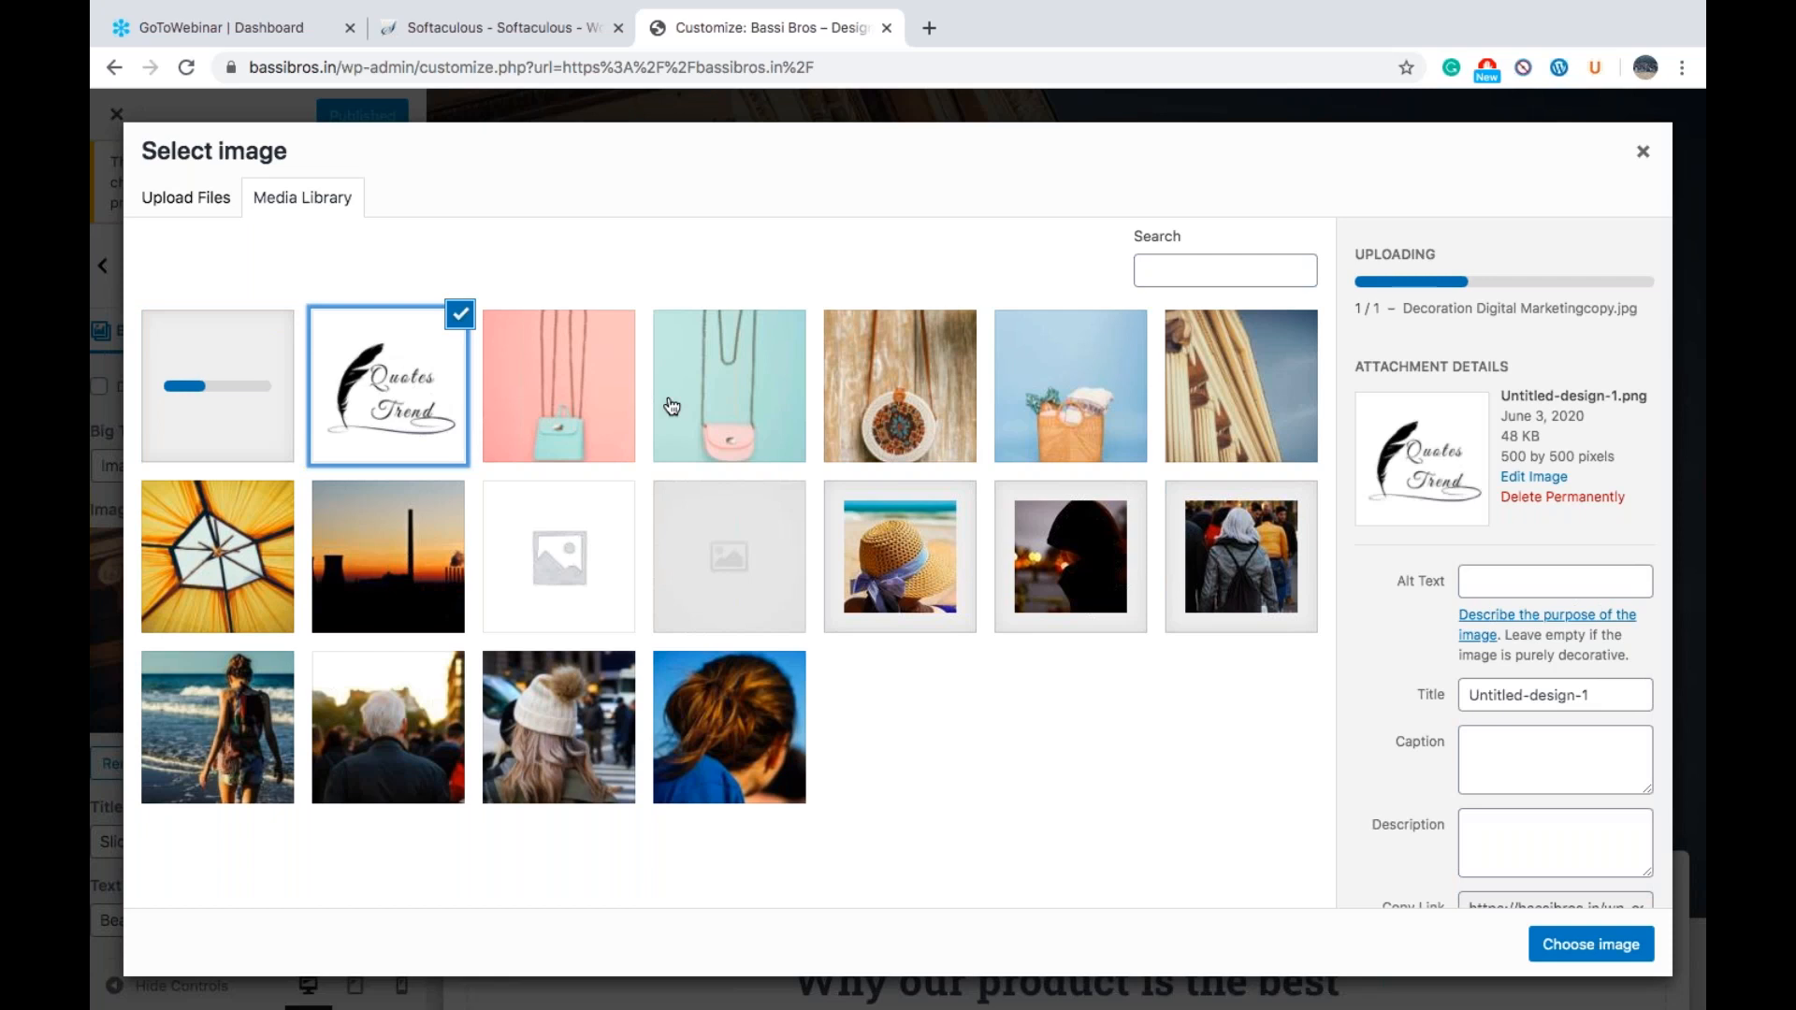
{"action": "left_click", "coordinate": [1573, 947]}
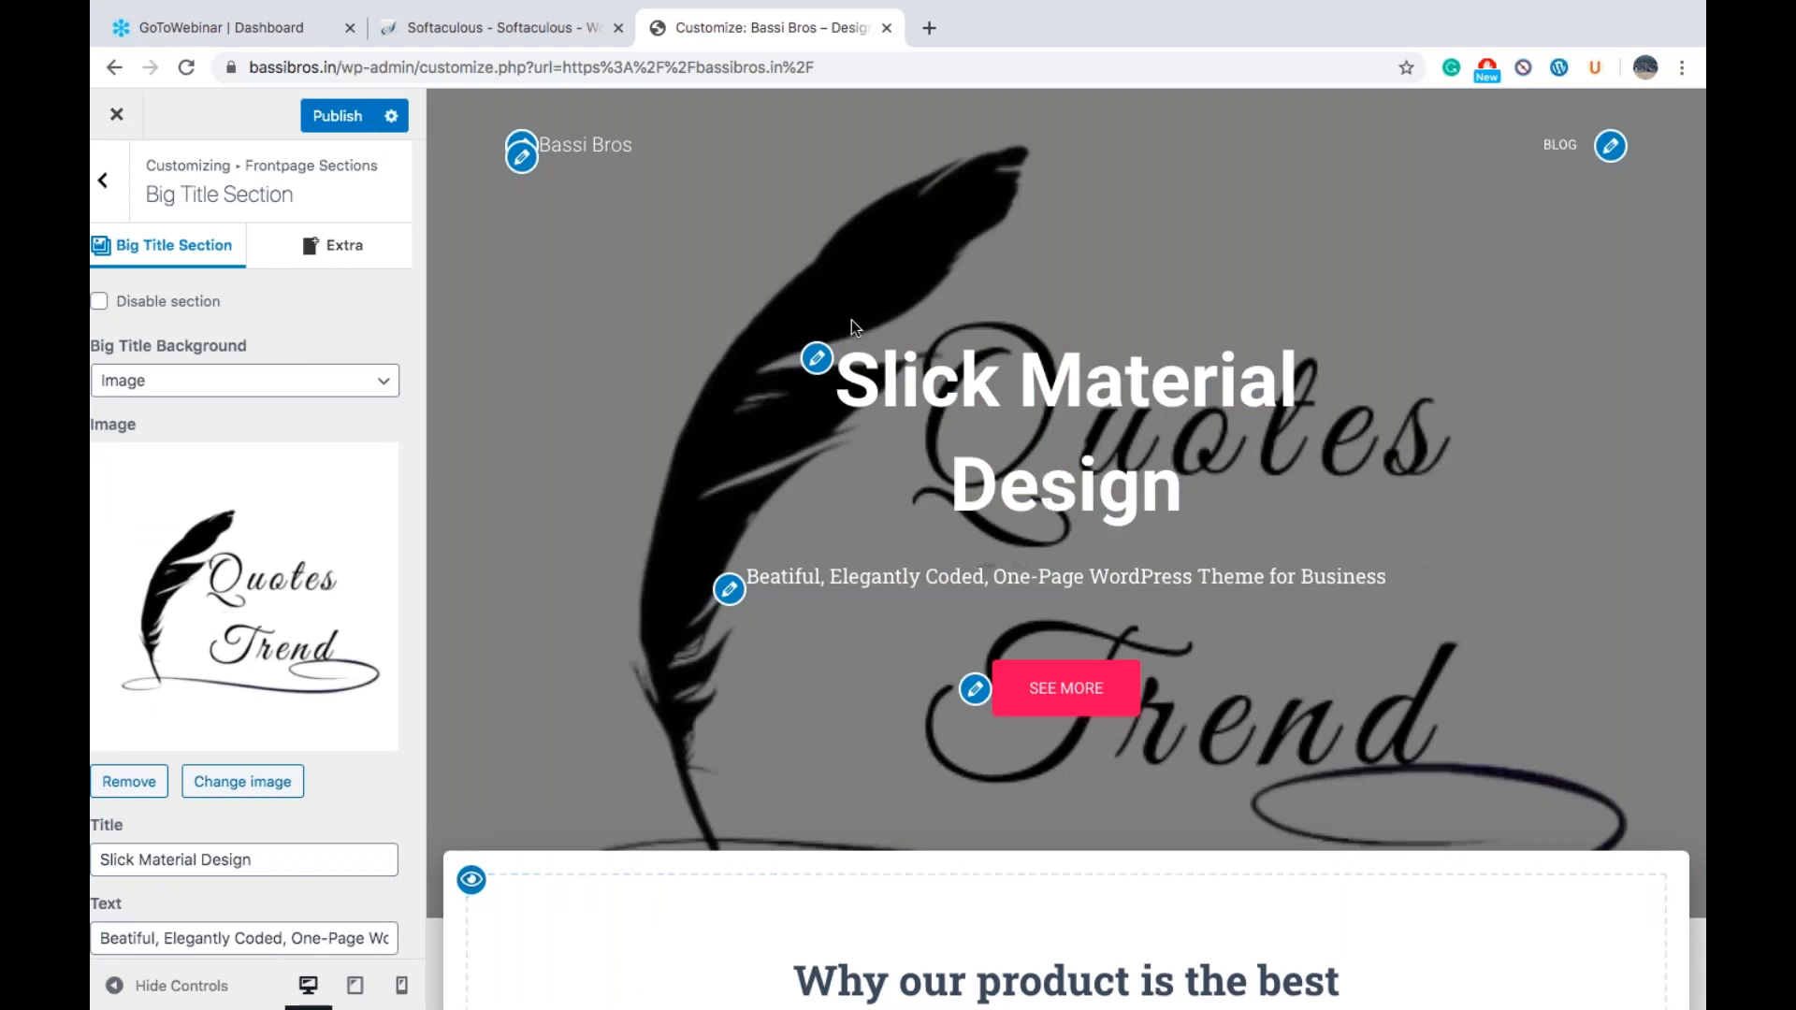
Clear the hero title and subtitle text fields
{"action": "left_click", "coordinate": [818, 359]}
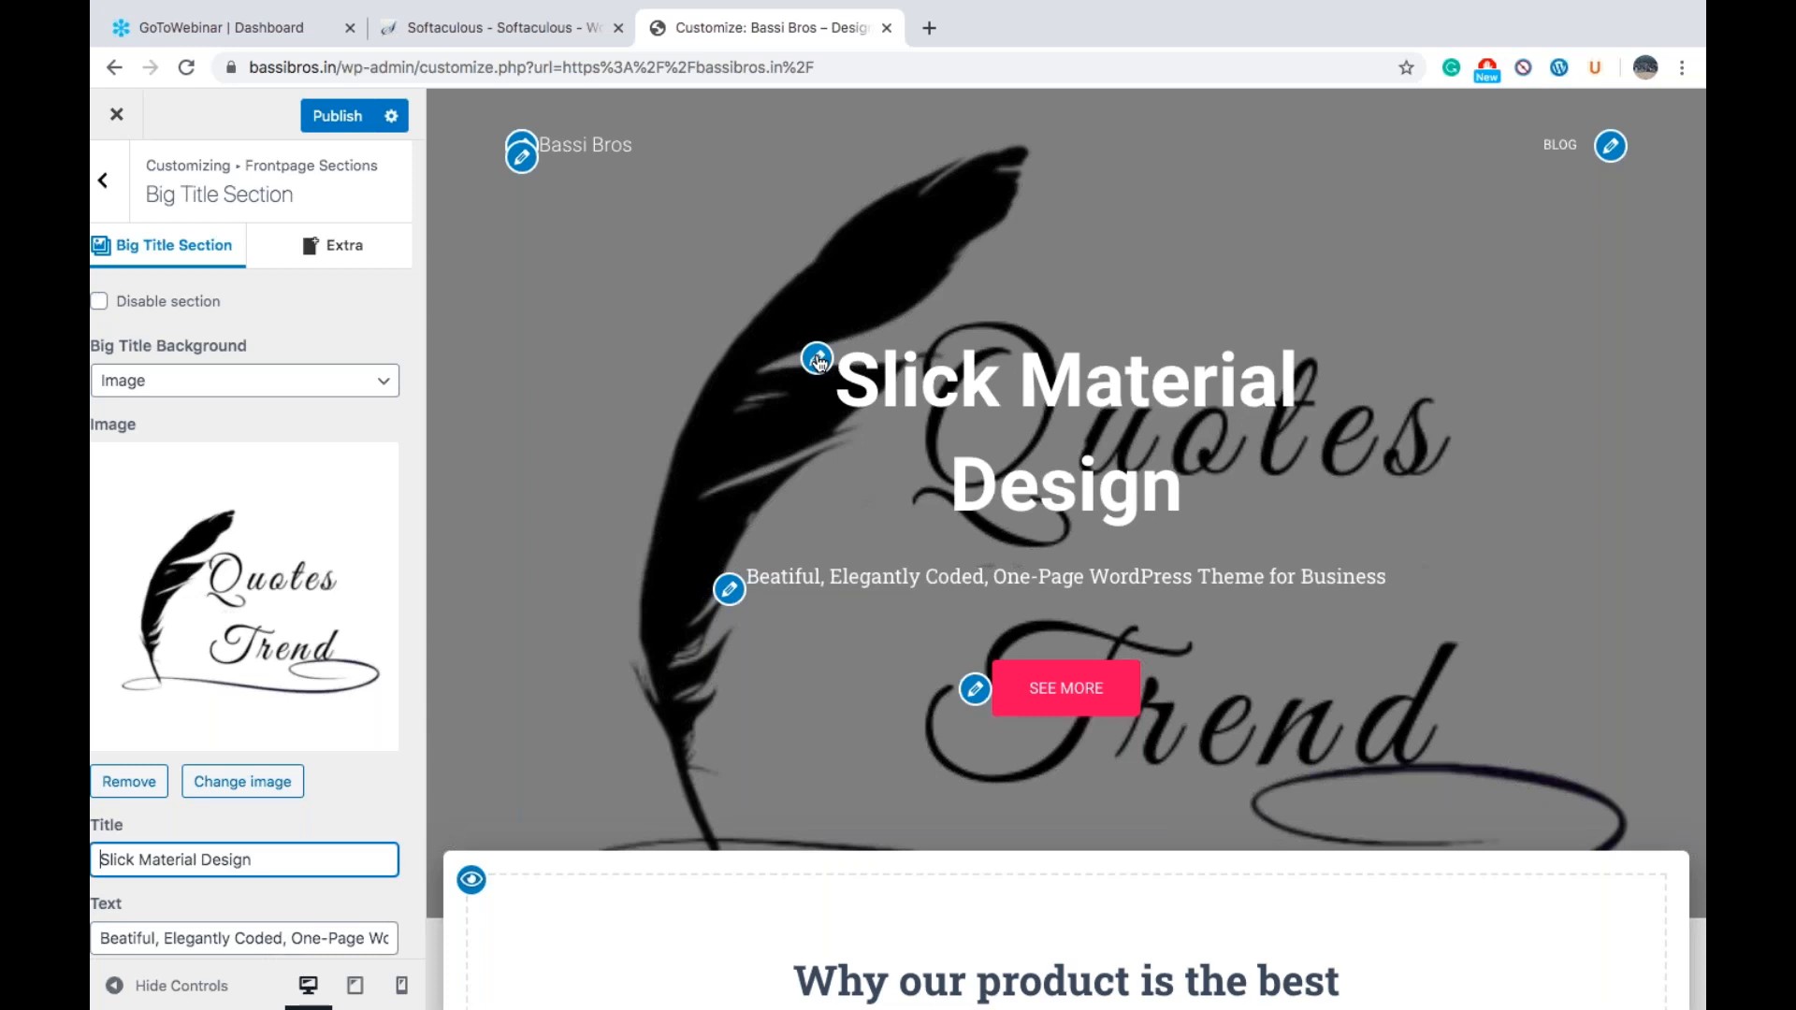
{"action": "key", "text": "ctrl+a"}
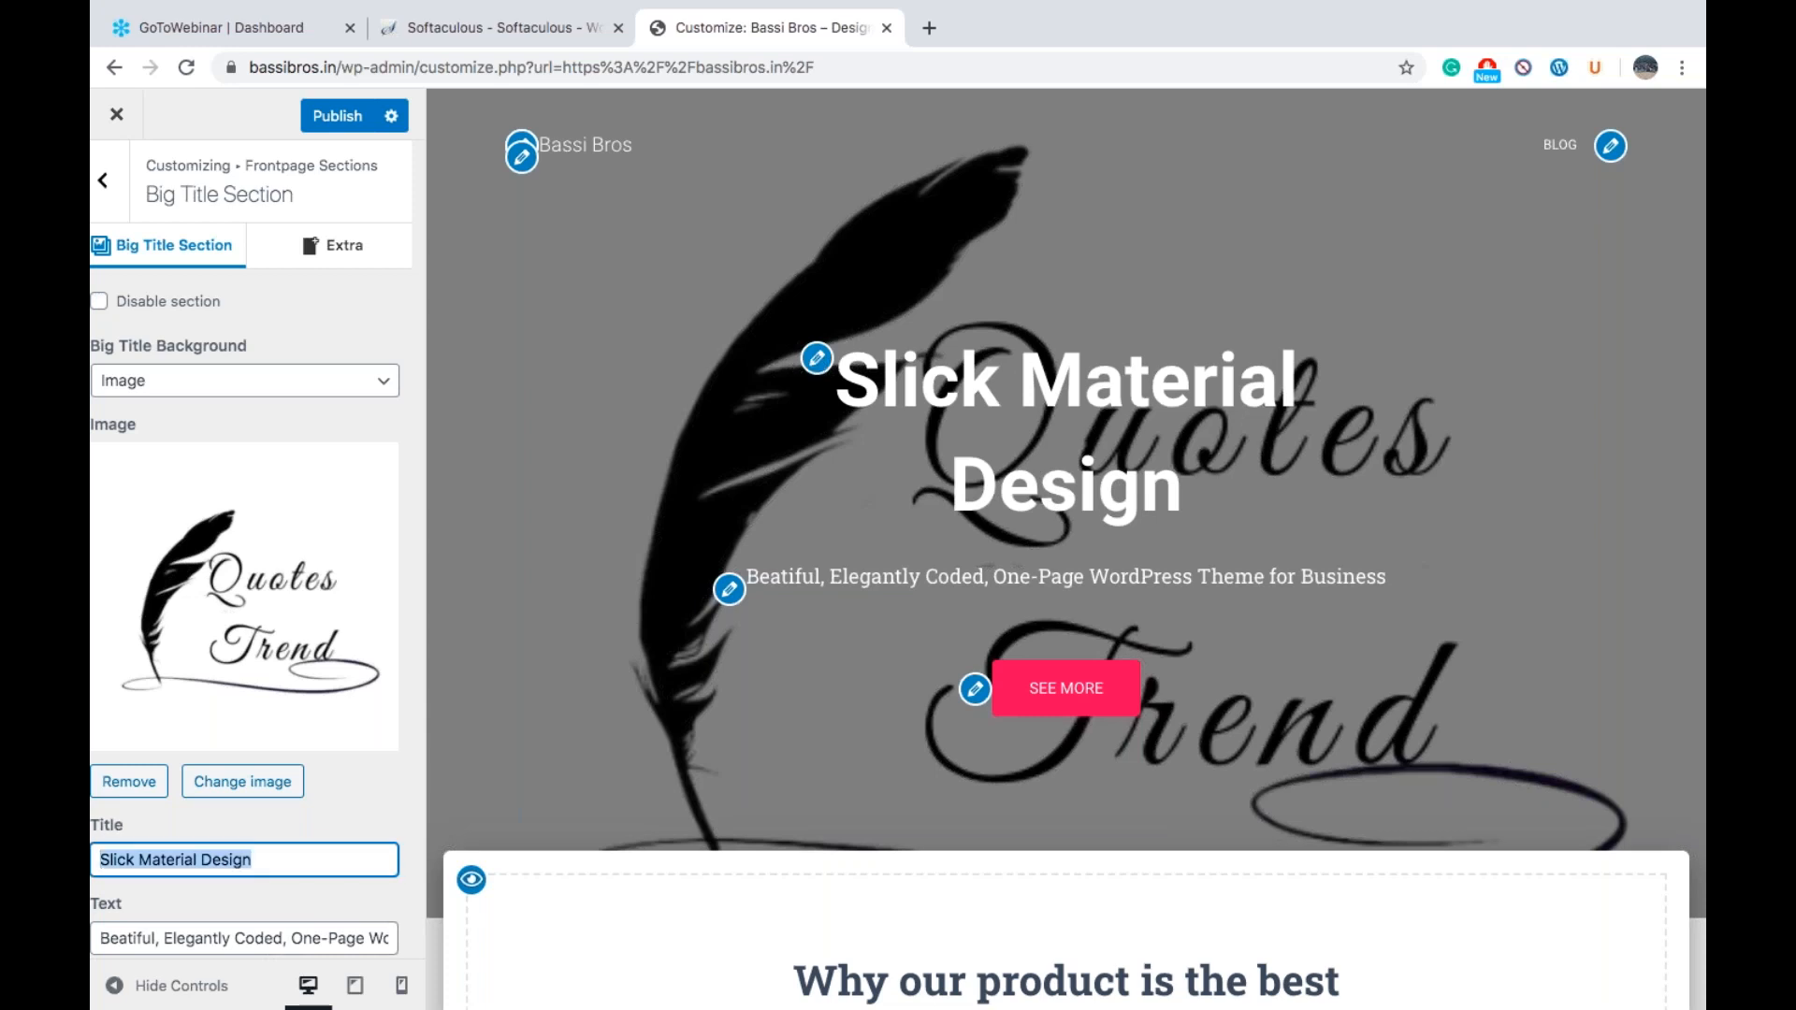
{"action": "key", "text": "BackSpace"}
{"action": "key", "text": "Tab"}
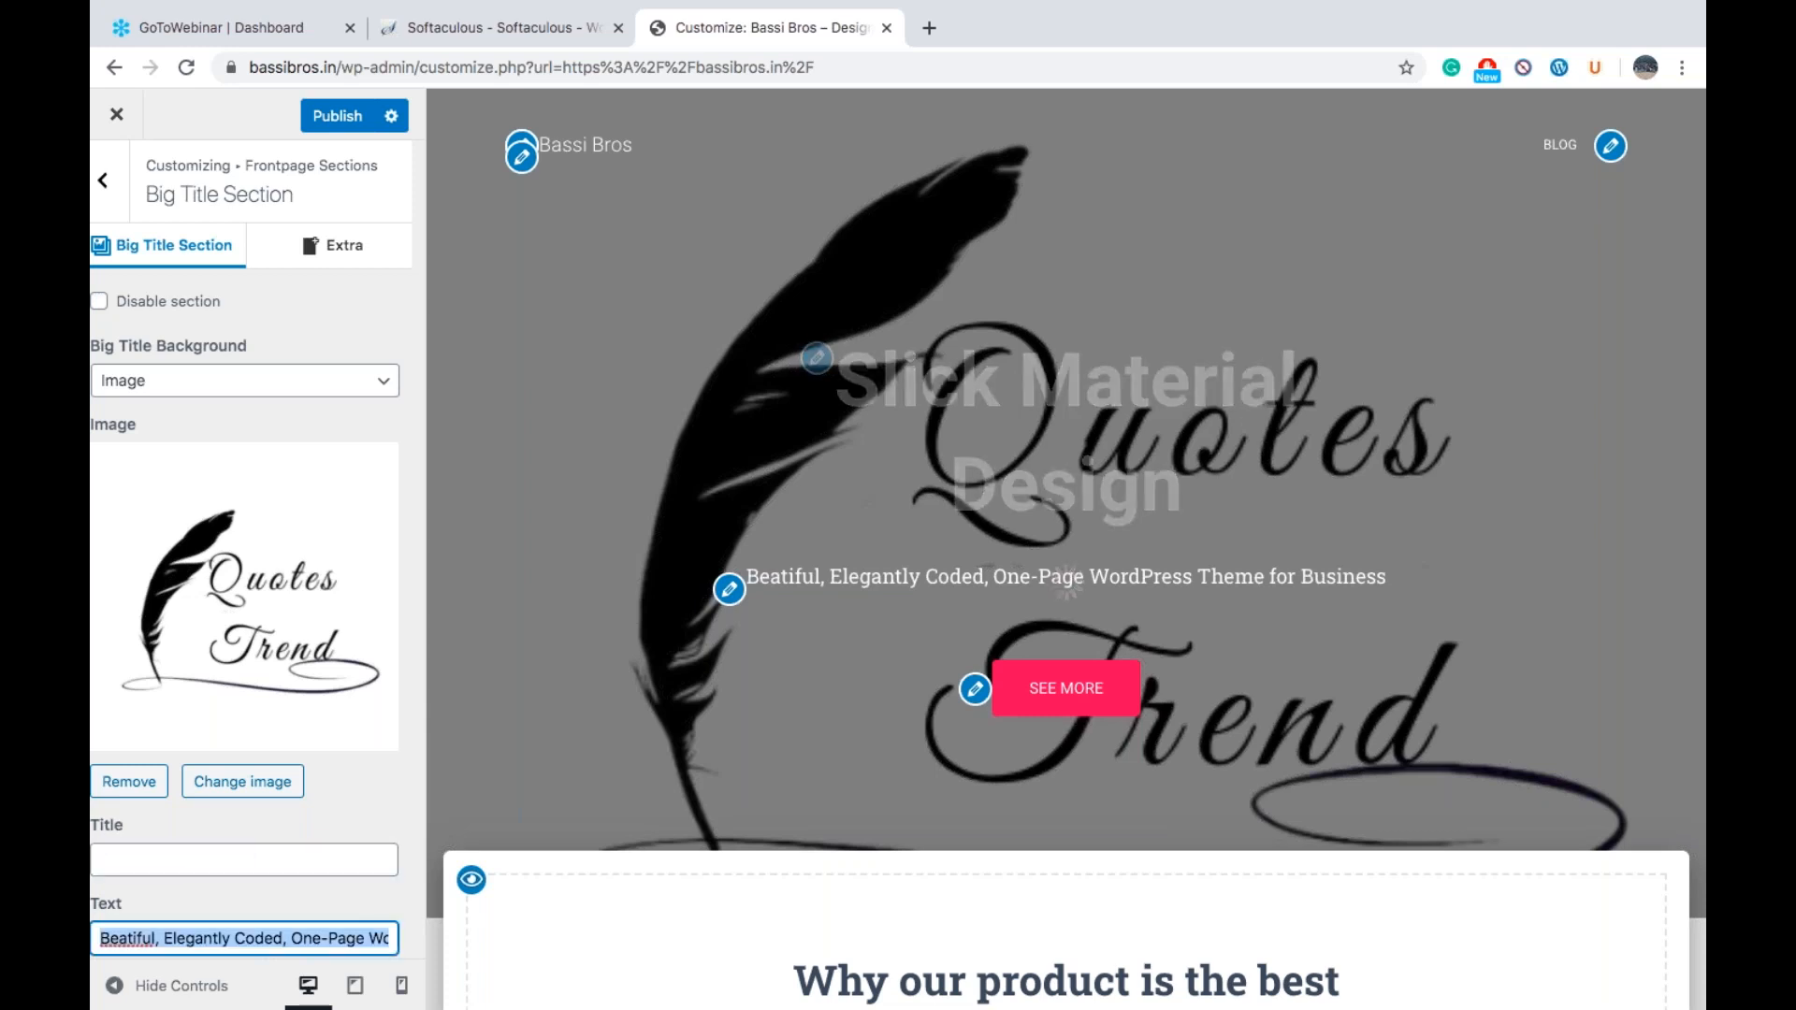
{"action": "key", "text": "BackSpace"}
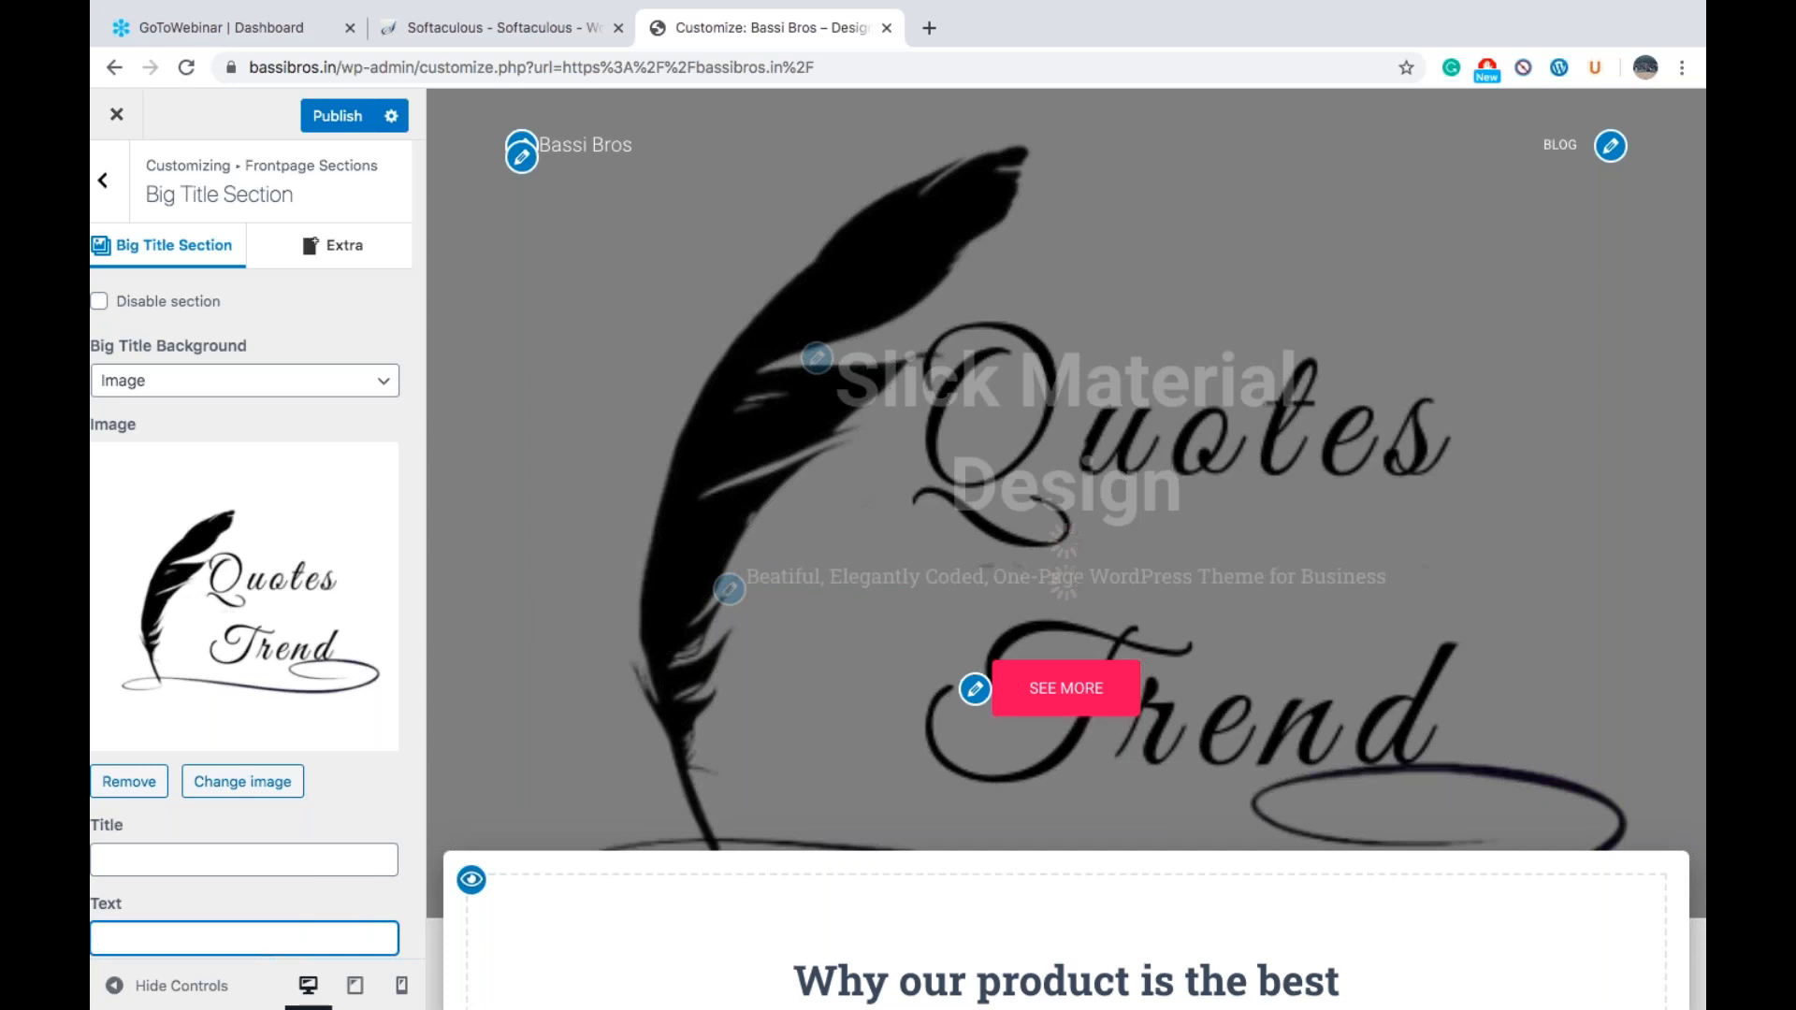
Clear the See More button label and button link, then publish the changes
{"action": "scroll", "coordinate": [157, 857], "scroll_direction": "down", "scroll_amount": 3}
{"action": "key", "text": "ctrl+a"}
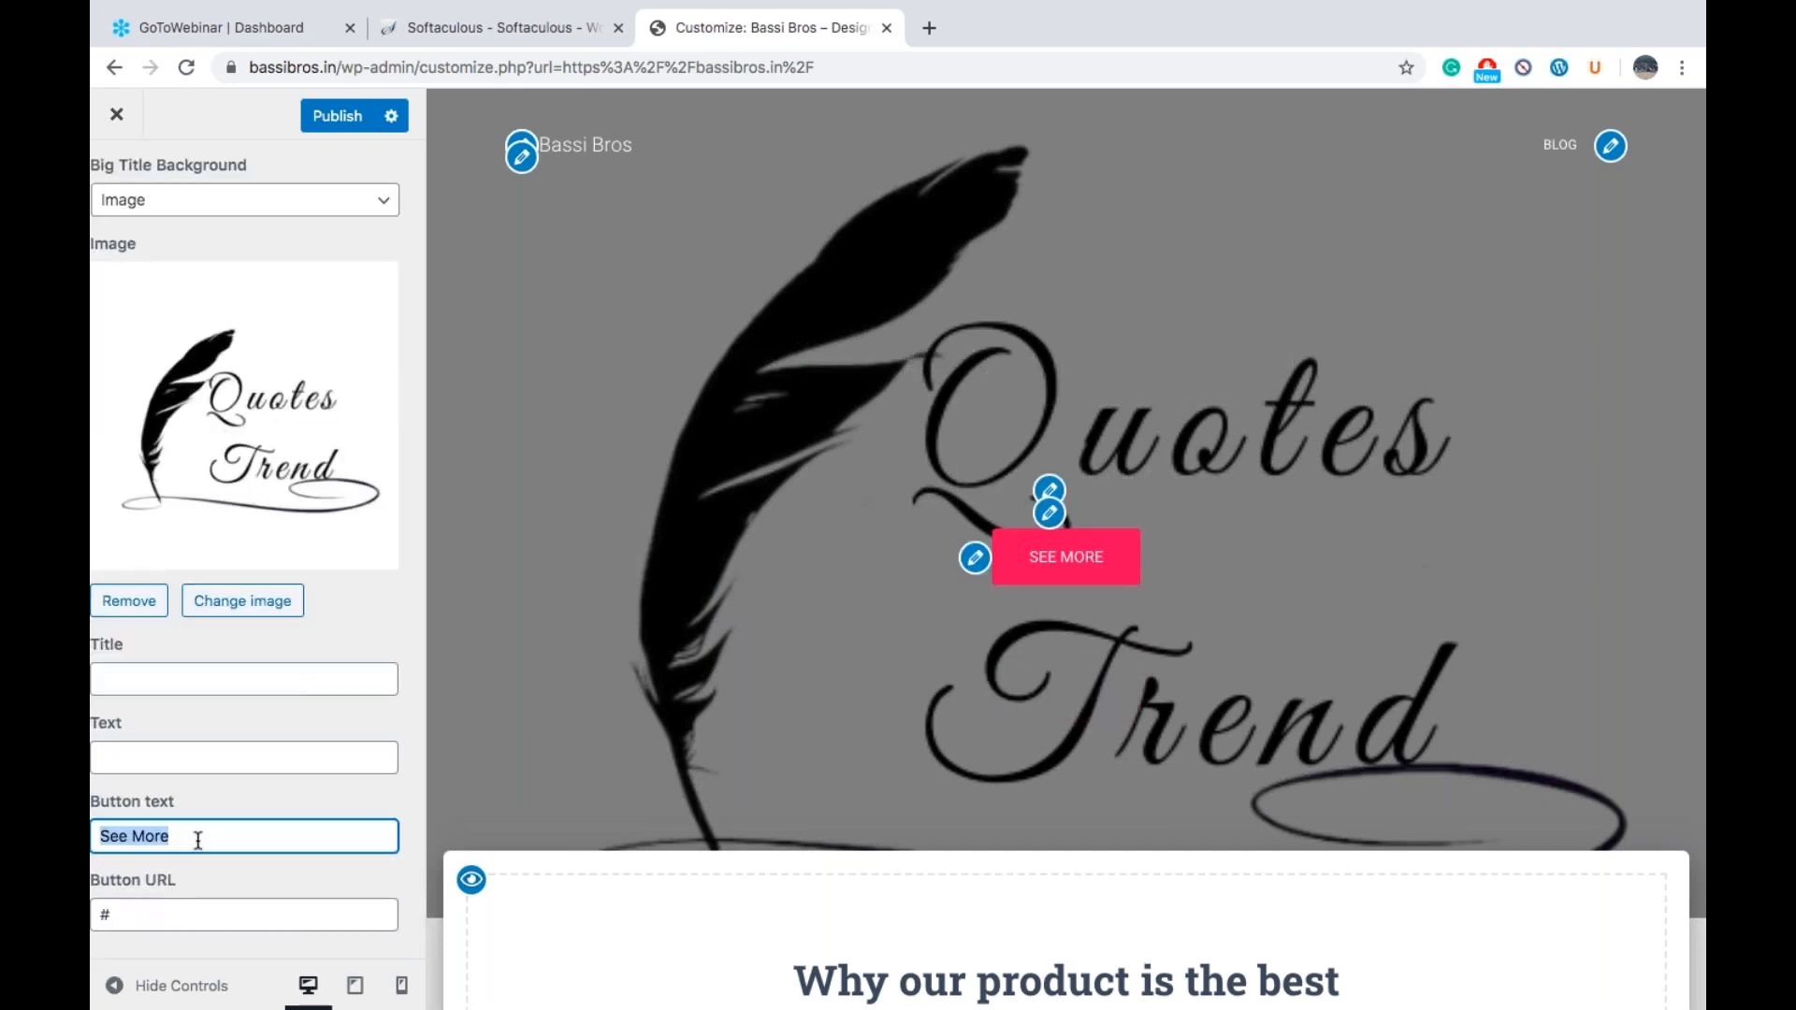
{"action": "key", "text": "BackSpace"}
{"action": "key", "text": "Tab"}
{"action": "key", "text": "BackSpace"}
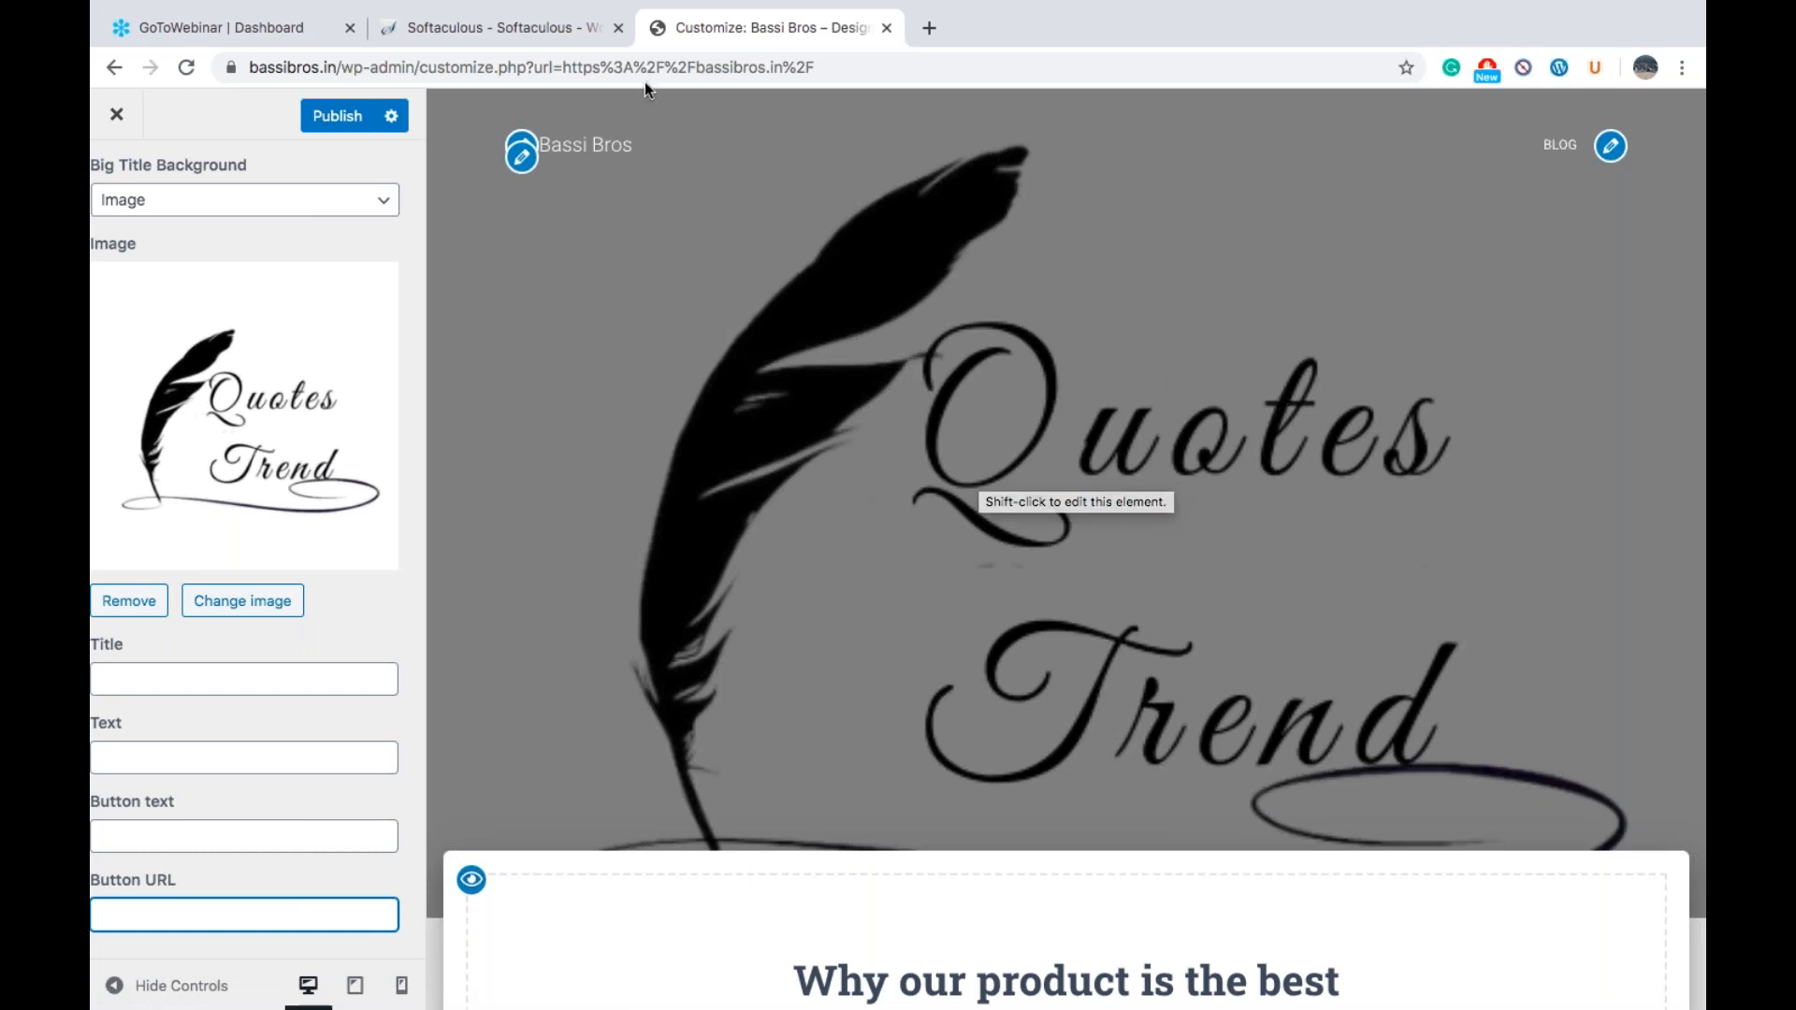
{"action": "left_click", "coordinate": [336, 115]}
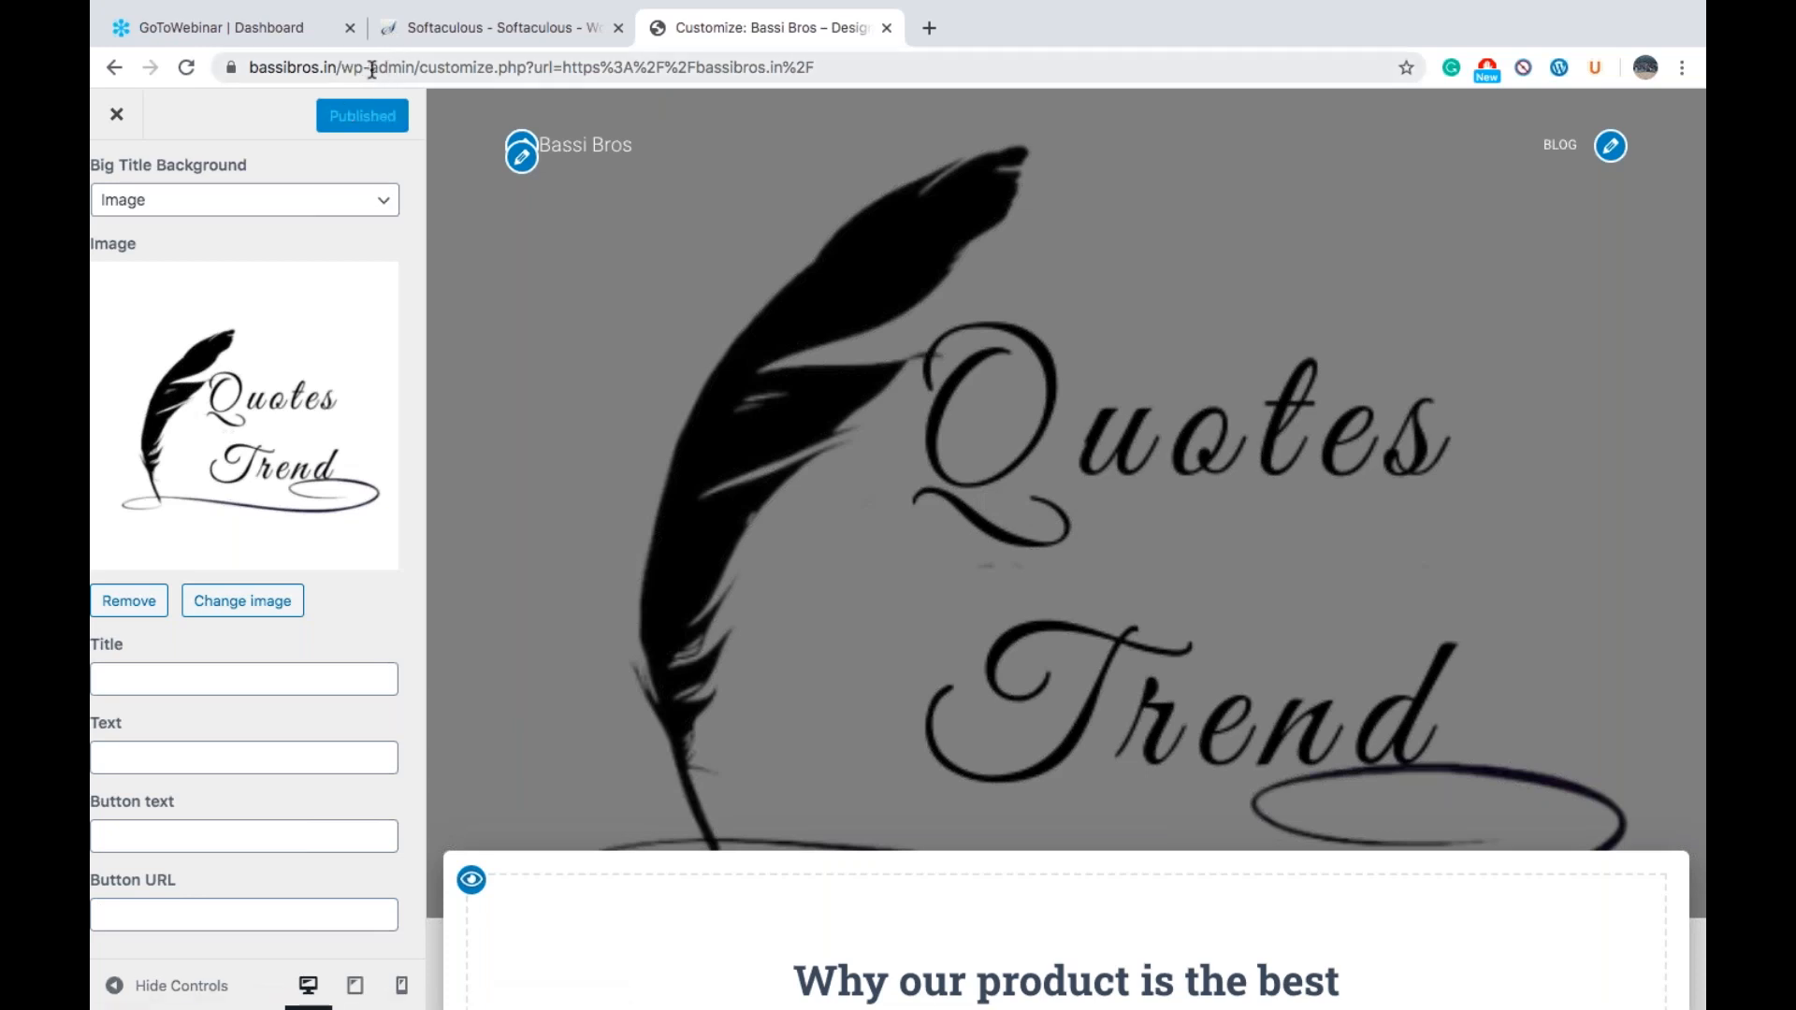
{"action": "left_click_drag", "start_coordinate": [335, 66], "coordinate": [218, 67]}
{"action": "key", "text": "ctrl+c"}
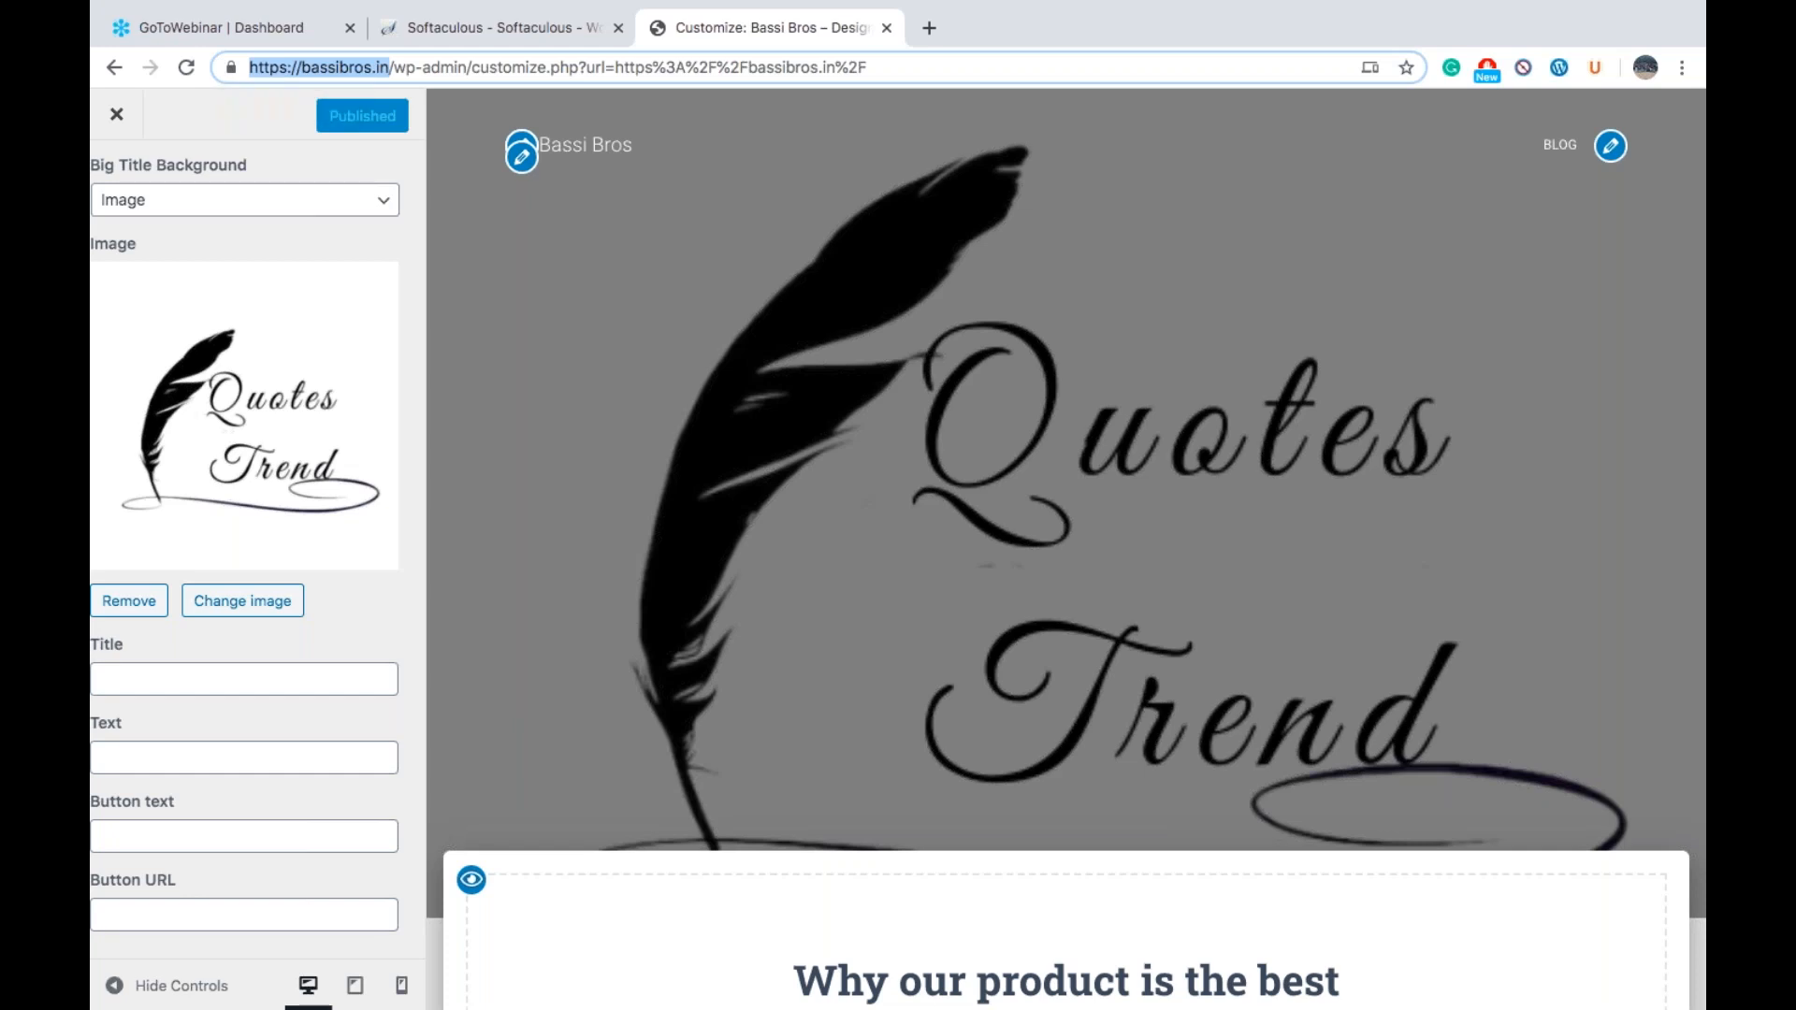
{"action": "left_click", "coordinate": [933, 36]}
{"action": "key", "text": "ctrl+v"}
{"action": "key", "text": "Return"}
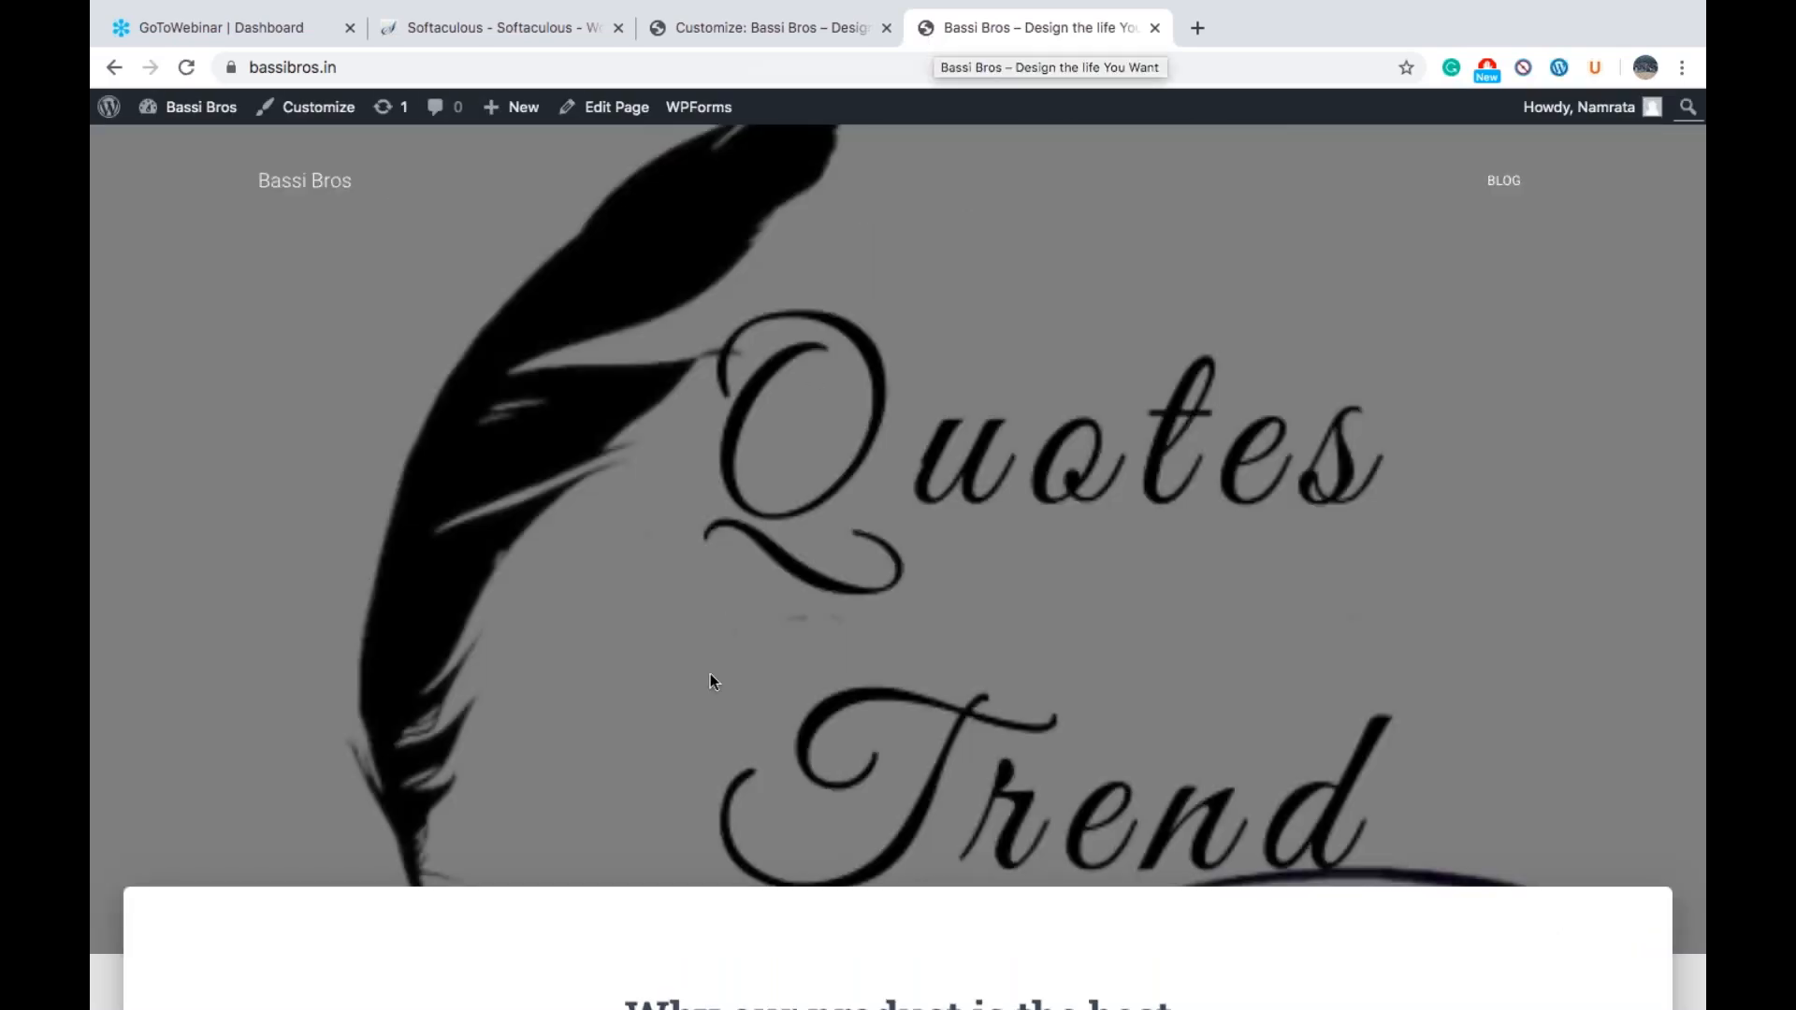
{"action": "scroll", "coordinate": [710, 673], "scroll_direction": "down", "scroll_amount": 2}
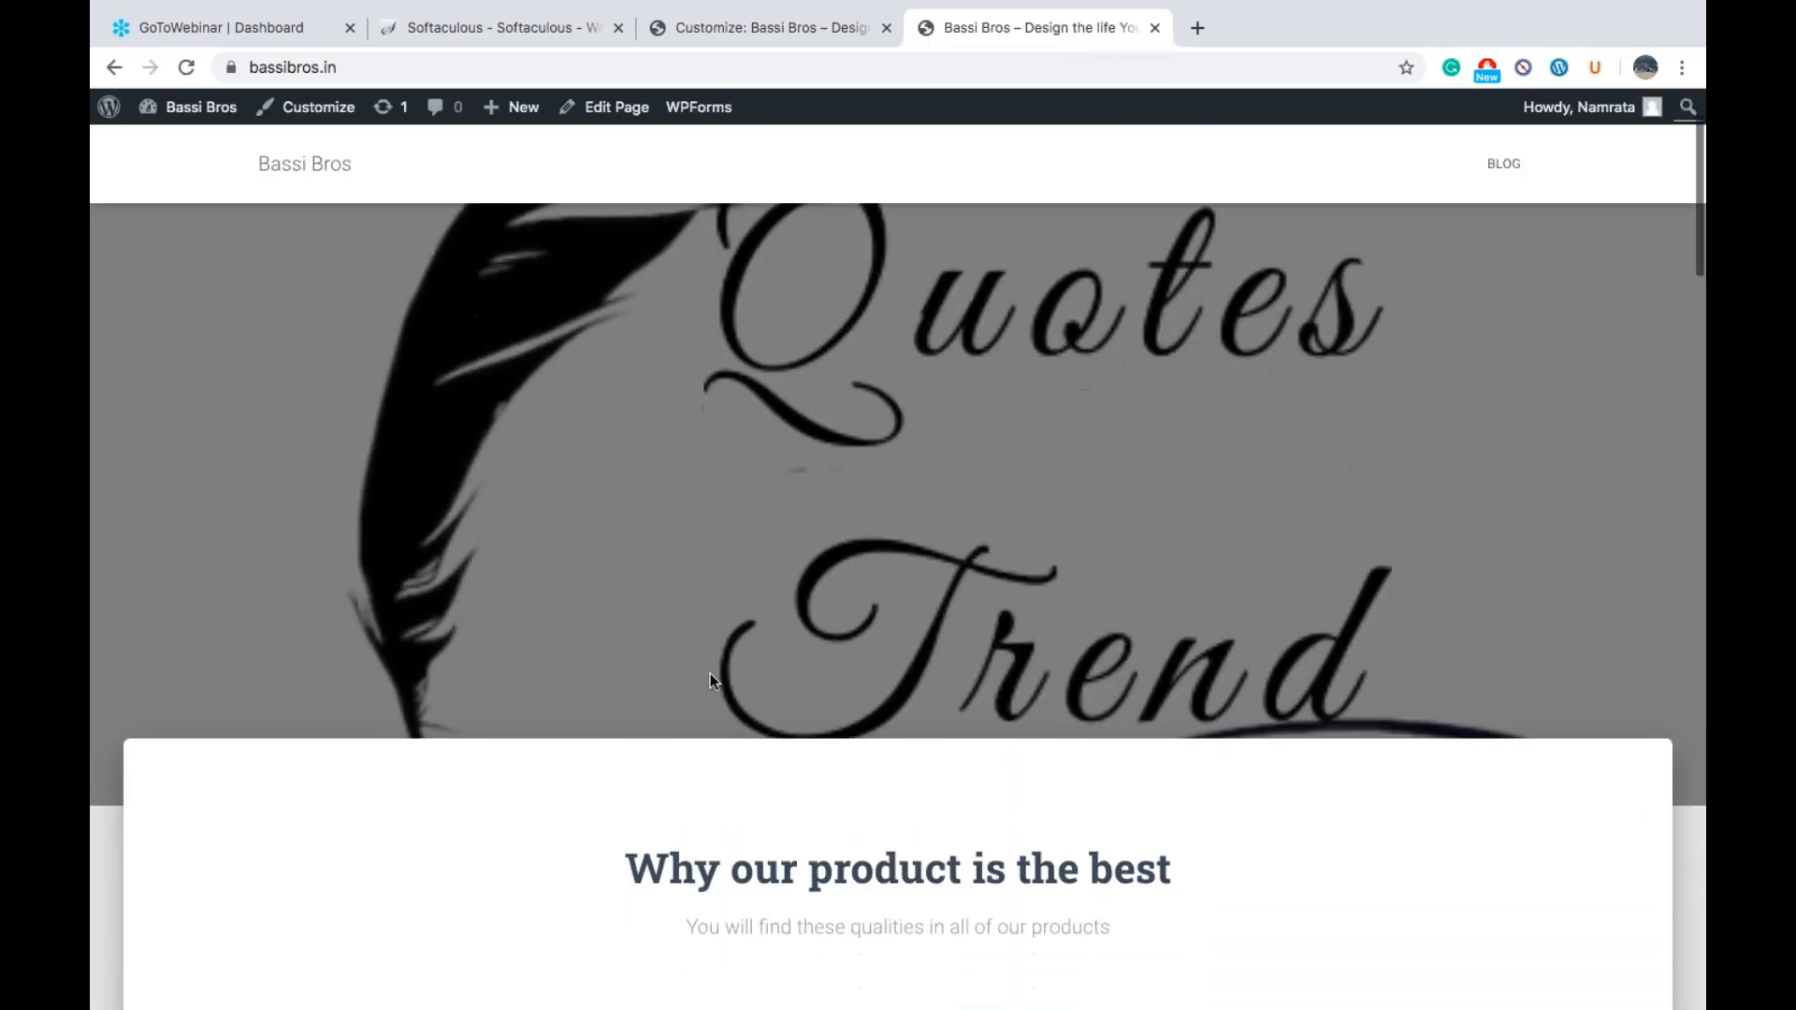
{"action": "scroll", "coordinate": [710, 674], "scroll_direction": "down", "scroll_amount": 15}
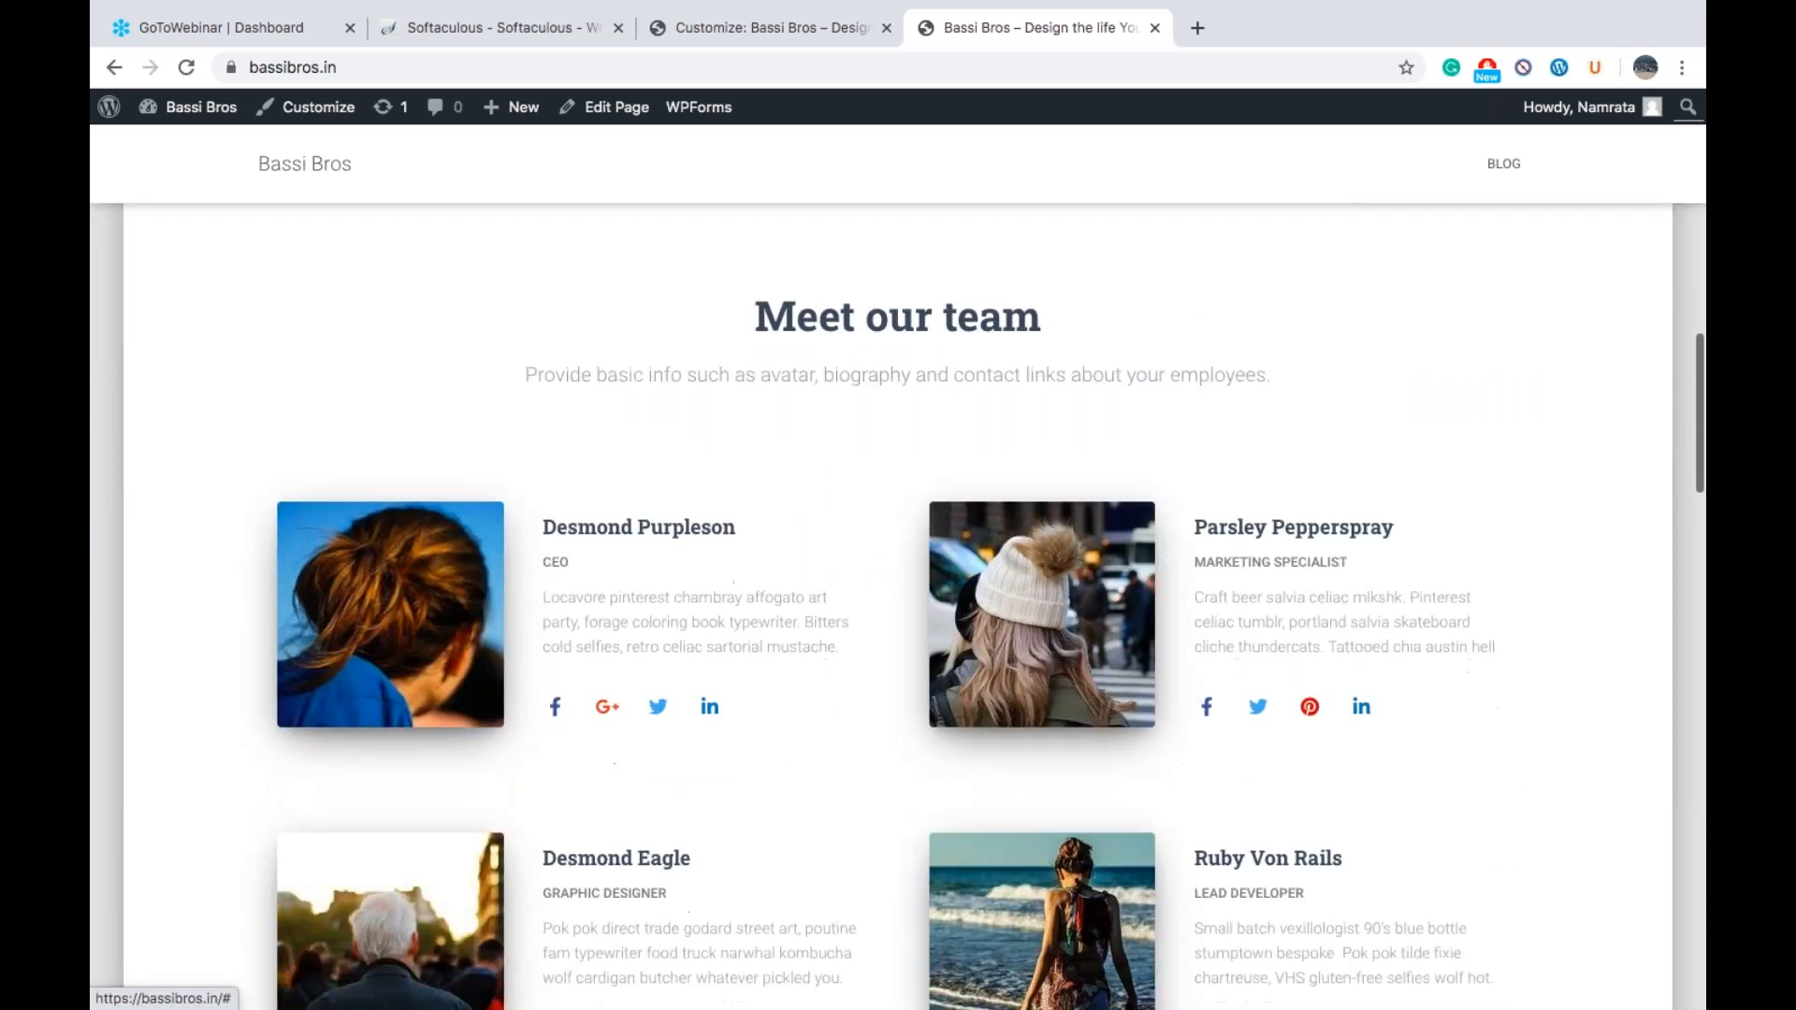
{"action": "scroll", "coordinate": [897, 608], "scroll_direction": "down", "scroll_amount": 10}
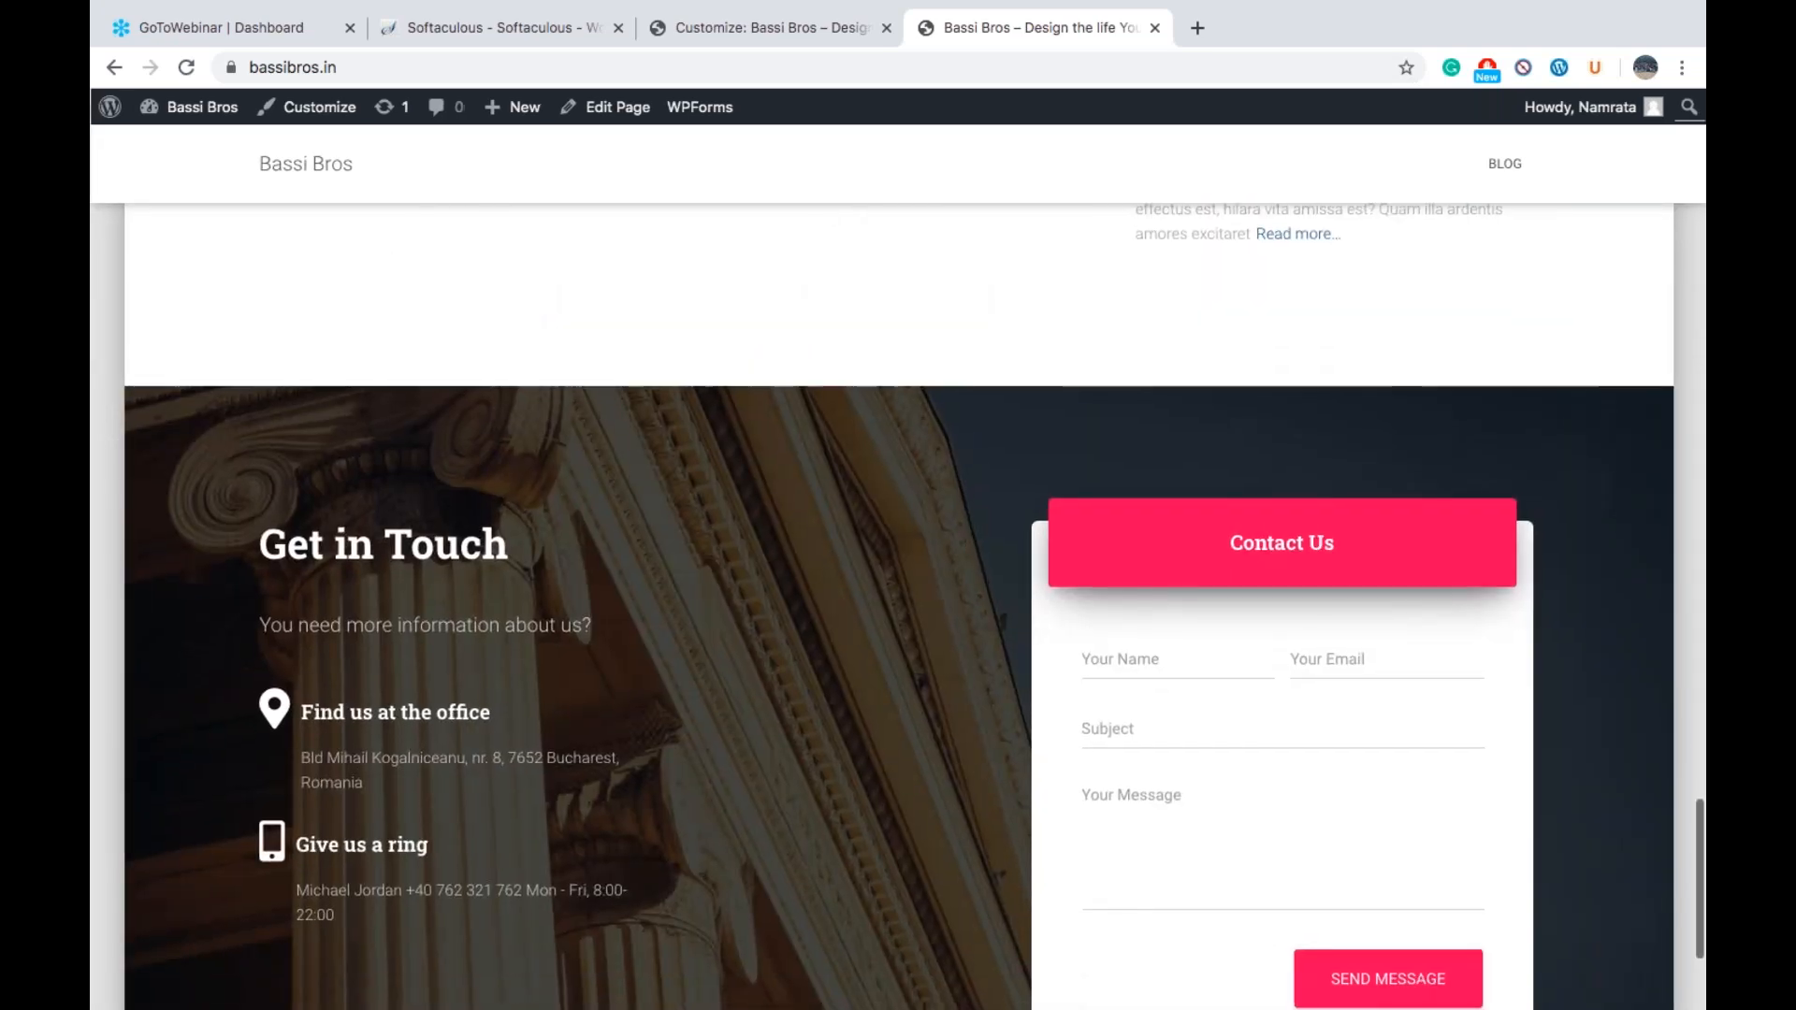
{"action": "scroll", "coordinate": [897, 608], "scroll_direction": "up", "scroll_amount": 20}
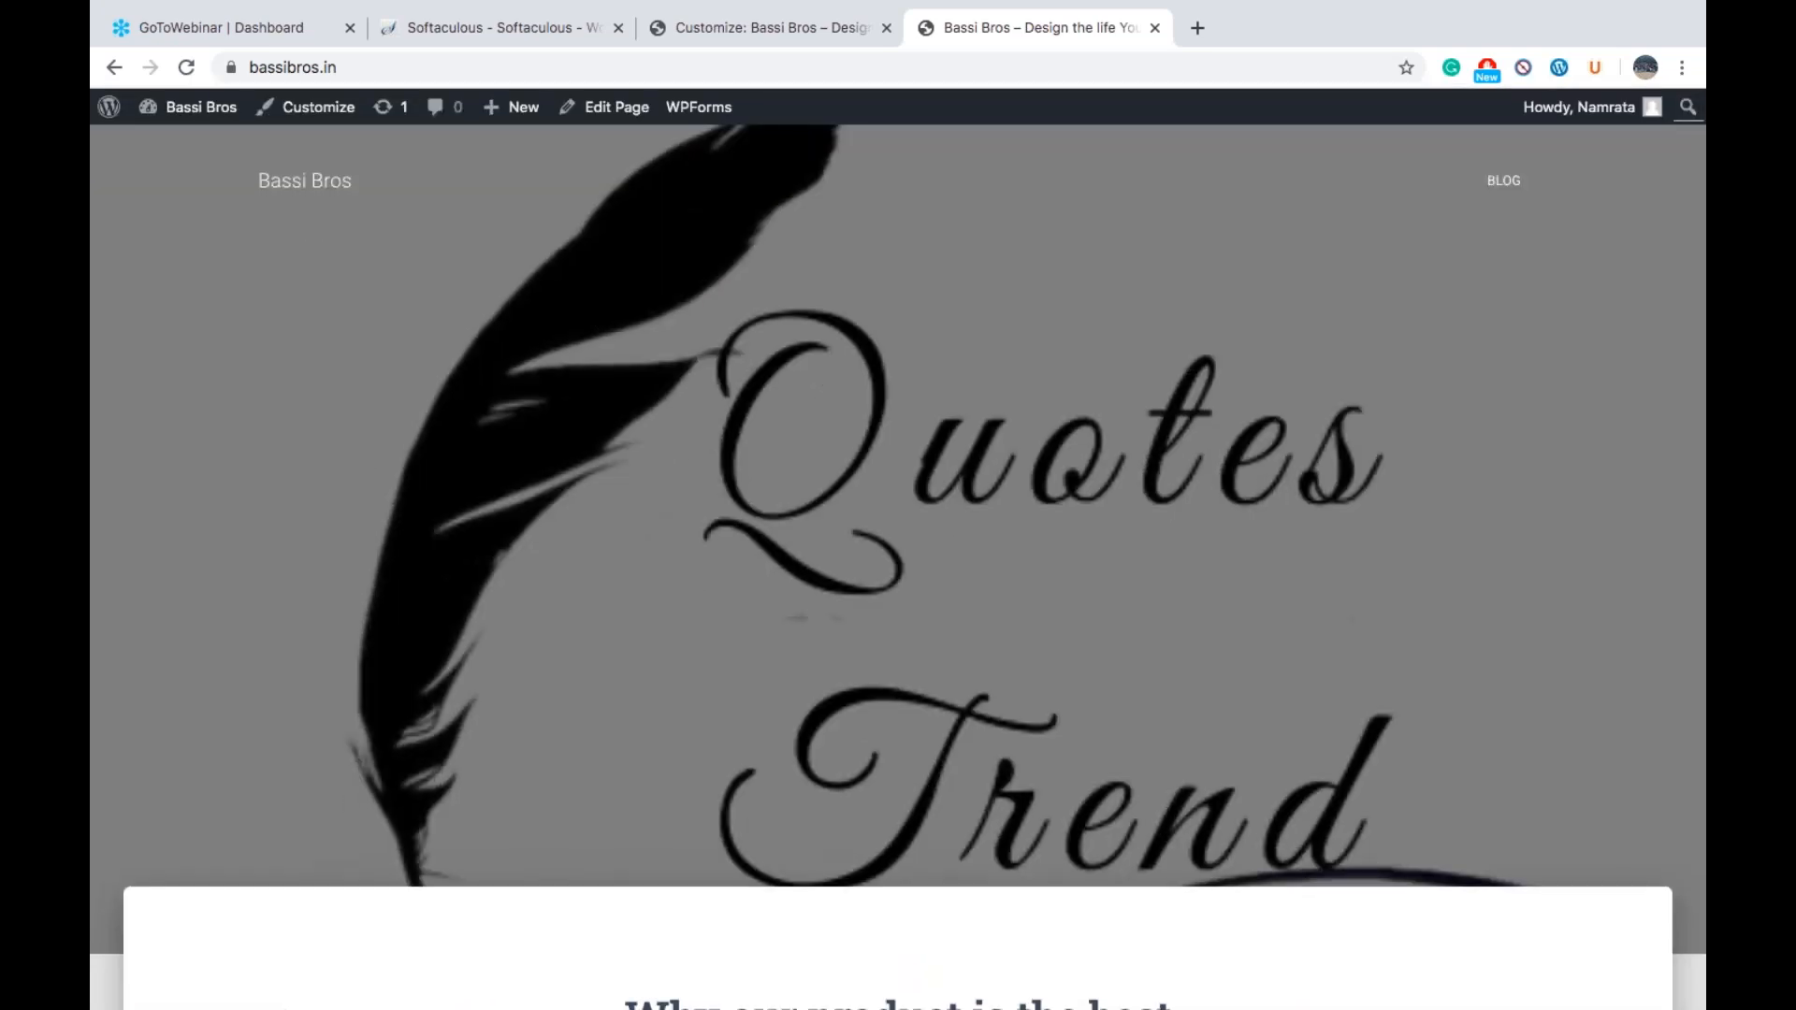
Open the Team section settings in the Customizer and expand the first team member (CEO)
{"action": "left_click", "coordinate": [823, 30]}
{"action": "scroll", "coordinate": [726, 854], "scroll_direction": "down", "scroll_amount": 3}
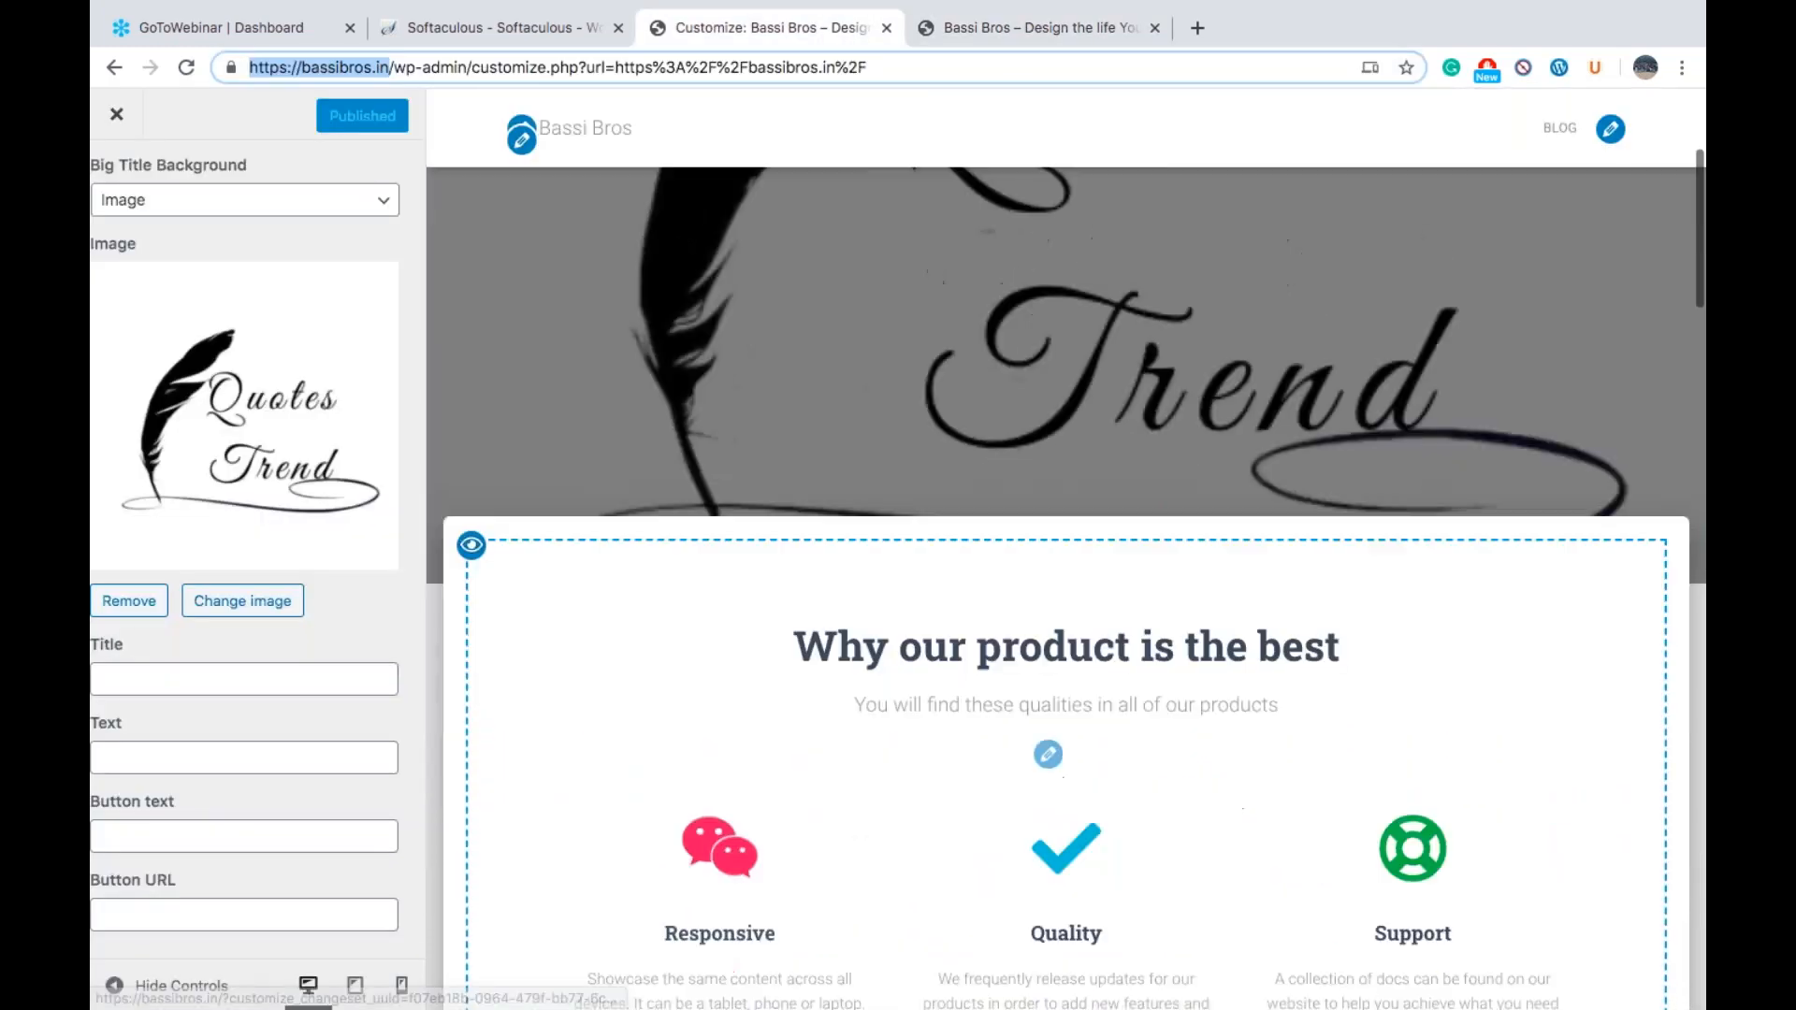
{"action": "scroll", "coordinate": [761, 810], "scroll_direction": "down", "scroll_amount": 6}
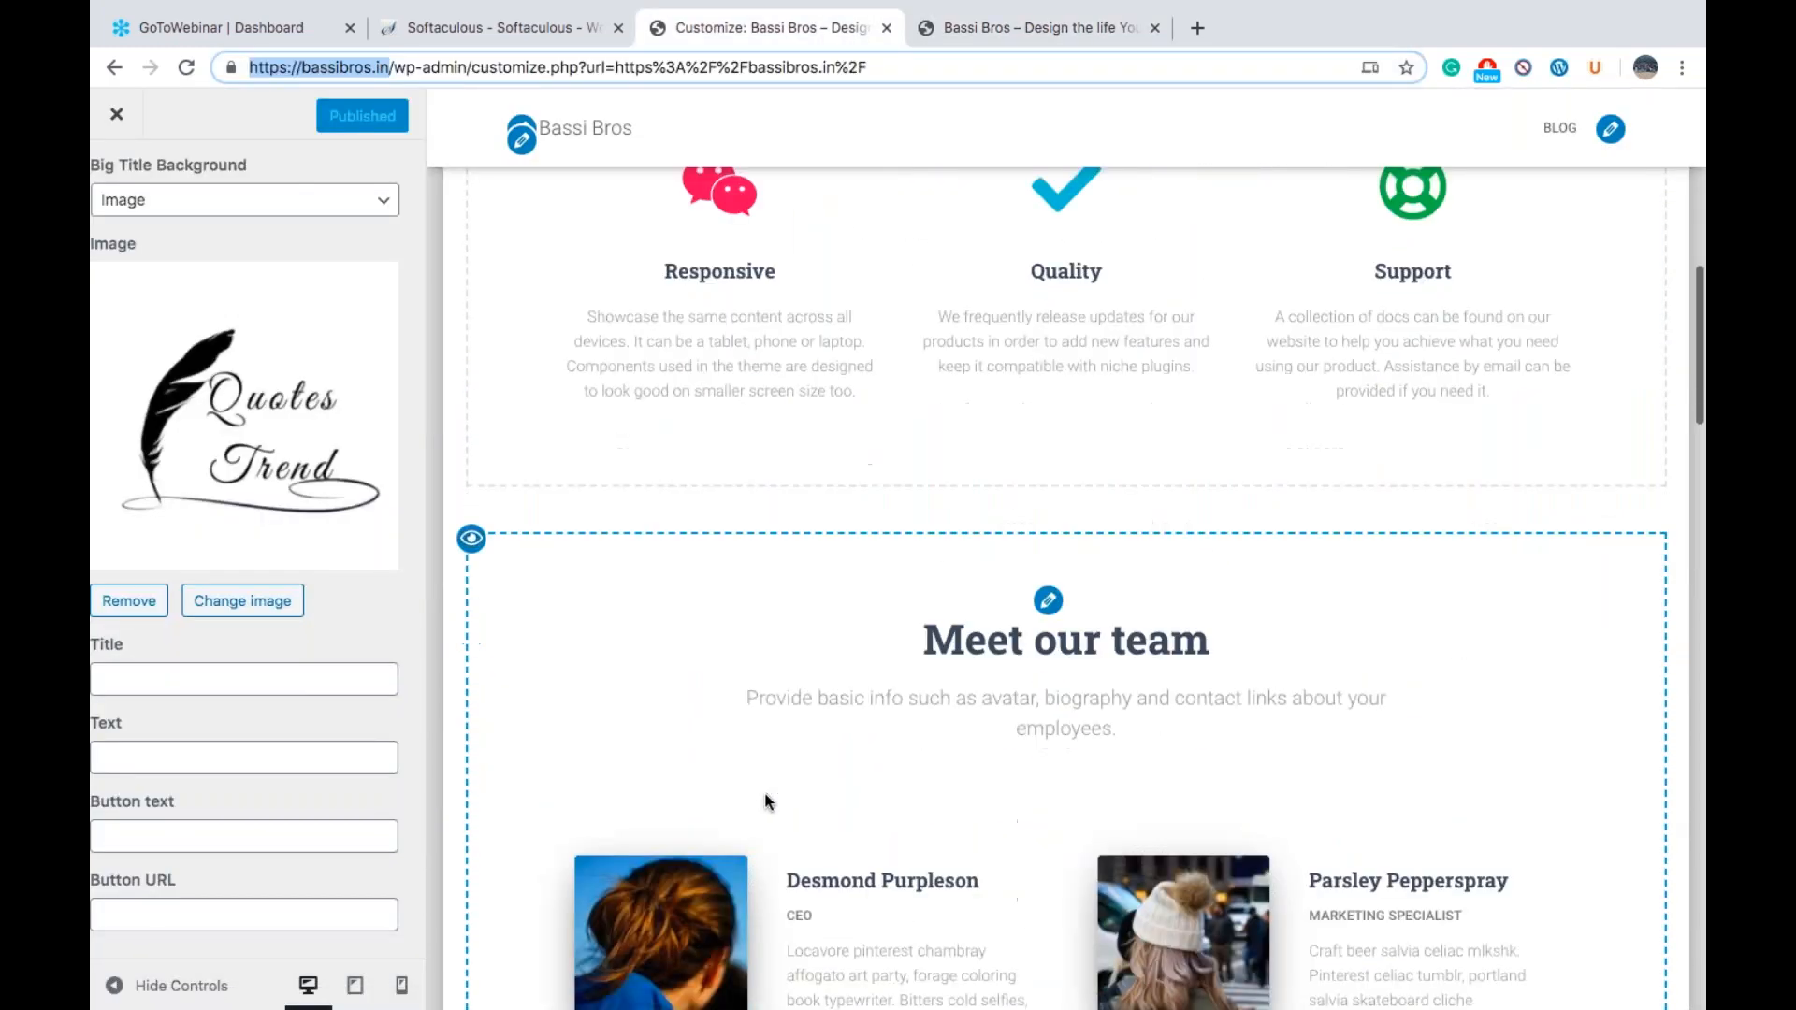
{"action": "scroll", "coordinate": [765, 801], "scroll_direction": "down", "scroll_amount": 6}
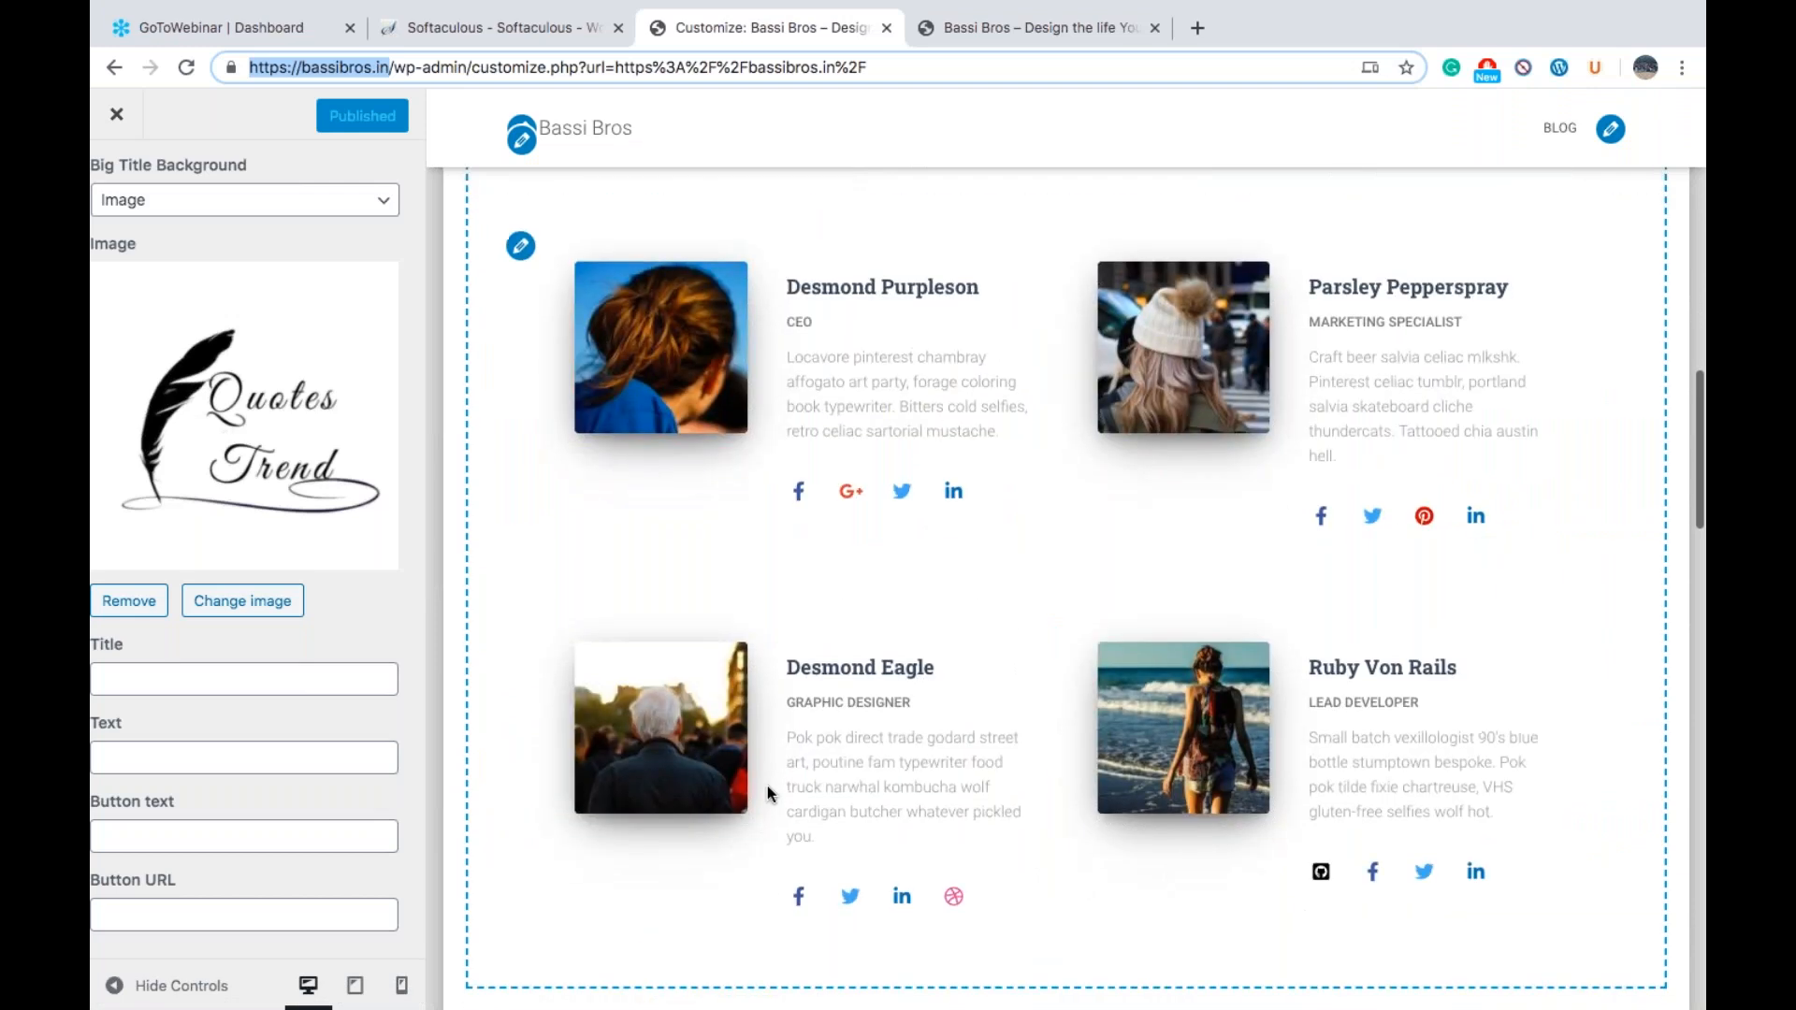
{"action": "scroll", "coordinate": [767, 791], "scroll_direction": "down", "scroll_amount": 5}
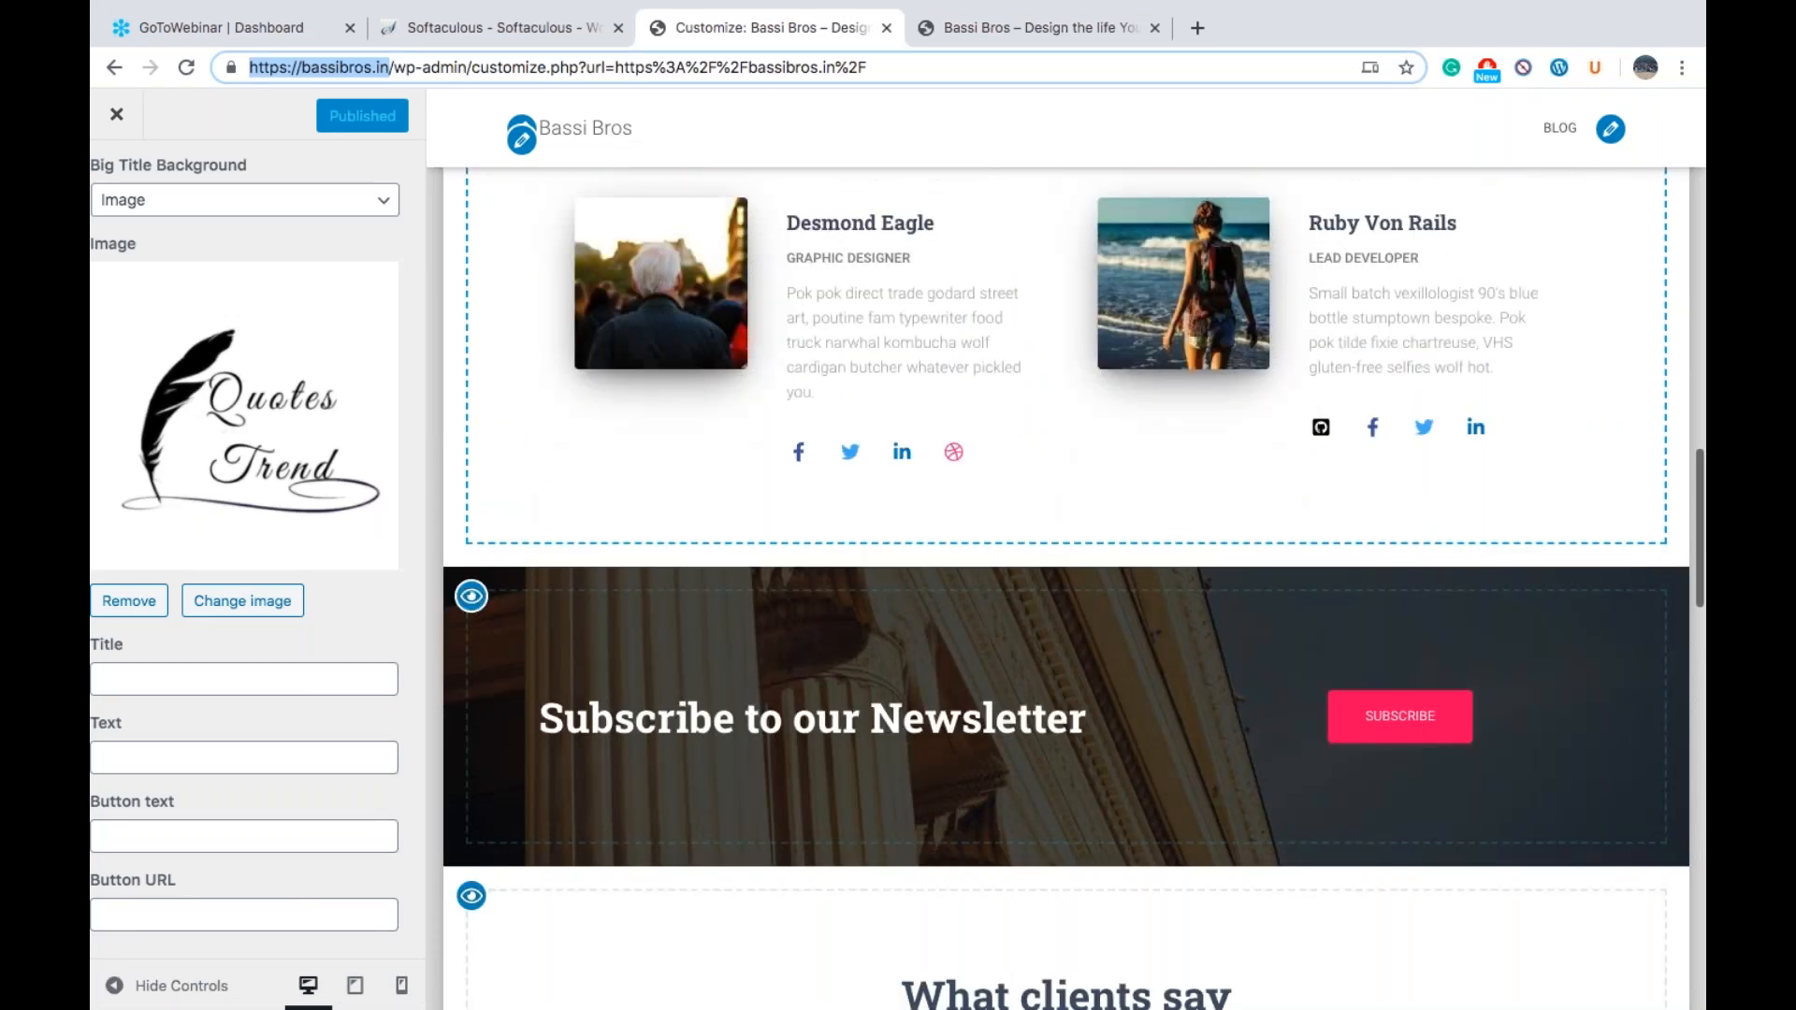
{"action": "scroll", "coordinate": [530, 229], "scroll_direction": "up", "scroll_amount": 5}
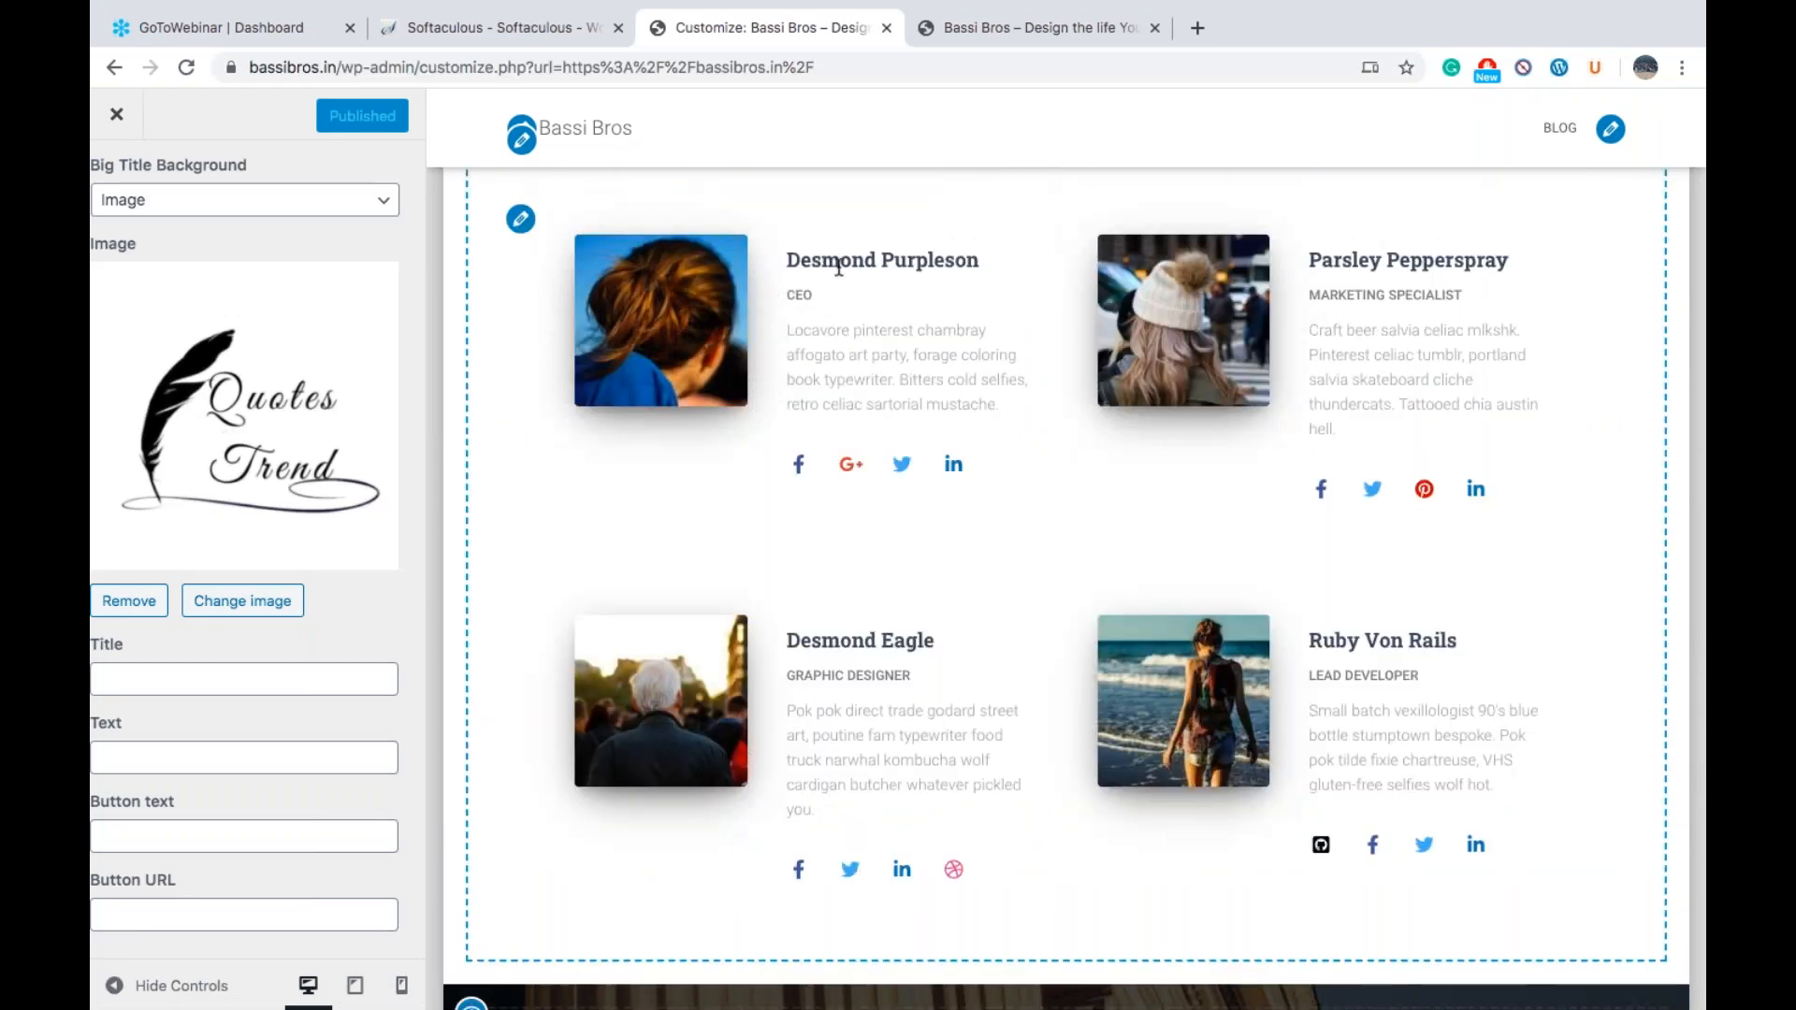
{"action": "left_click", "coordinate": [525, 224]}
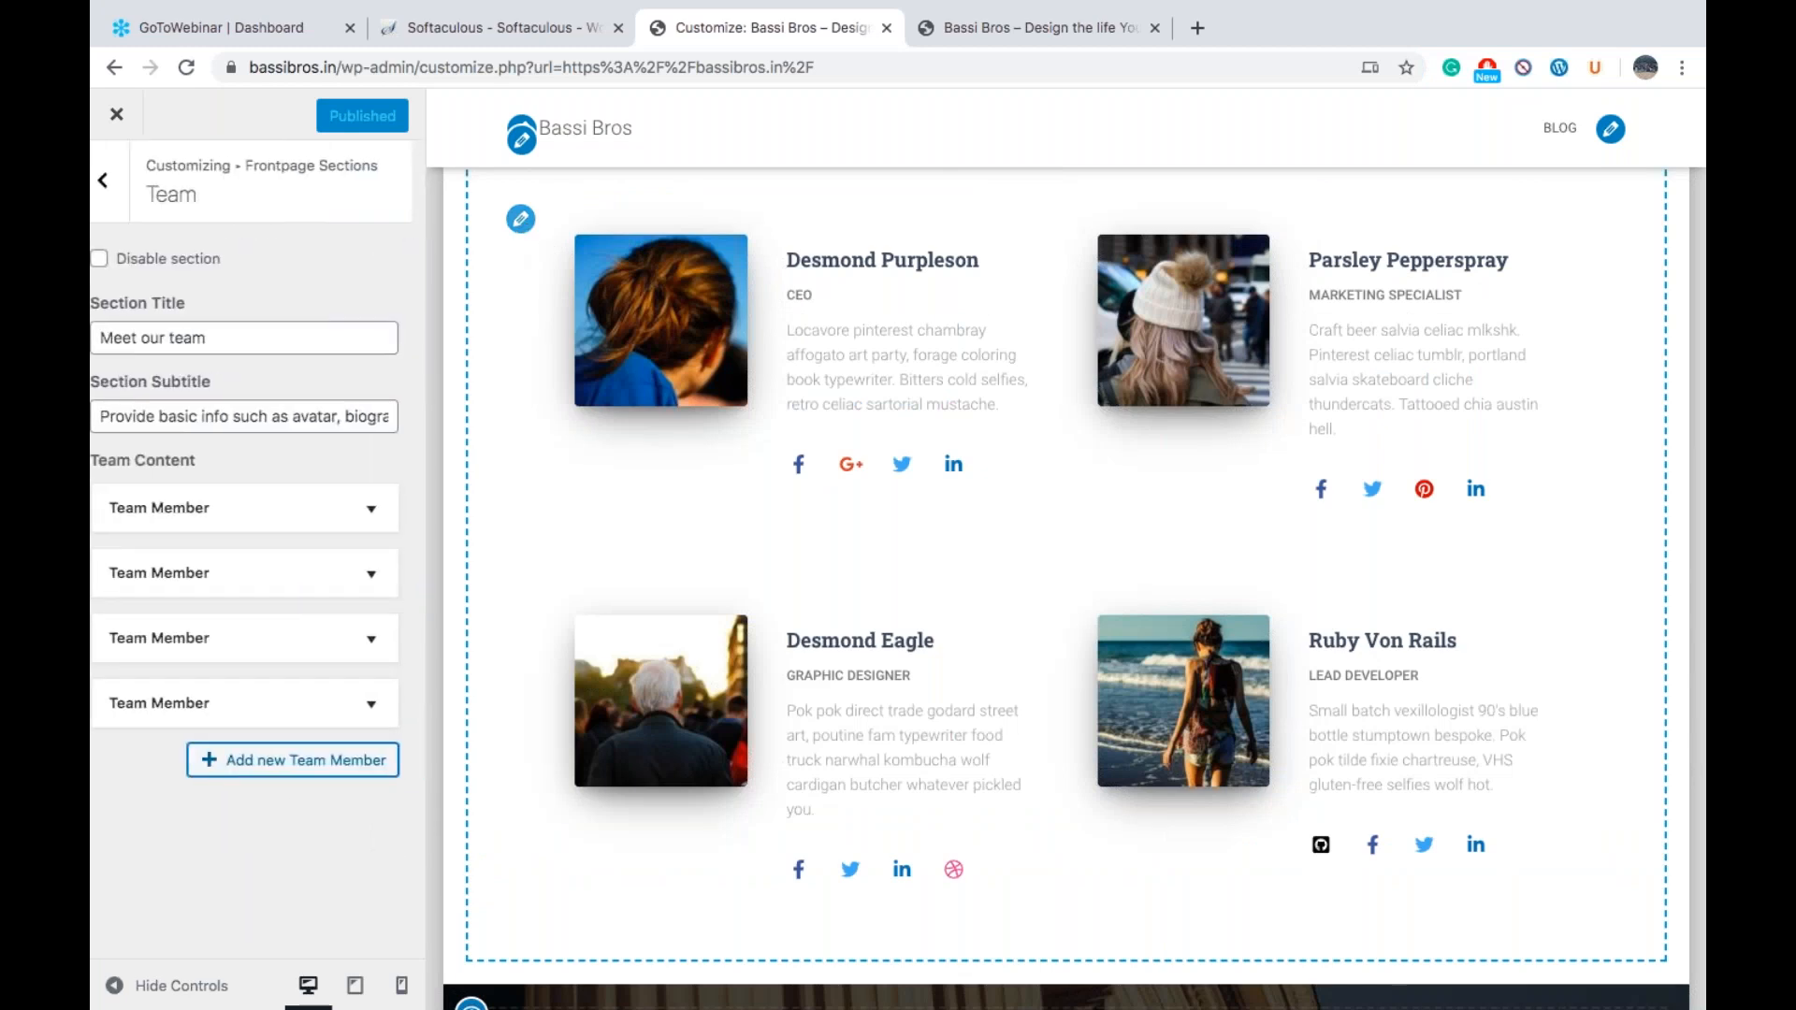
{"action": "left_click", "coordinate": [316, 518]}
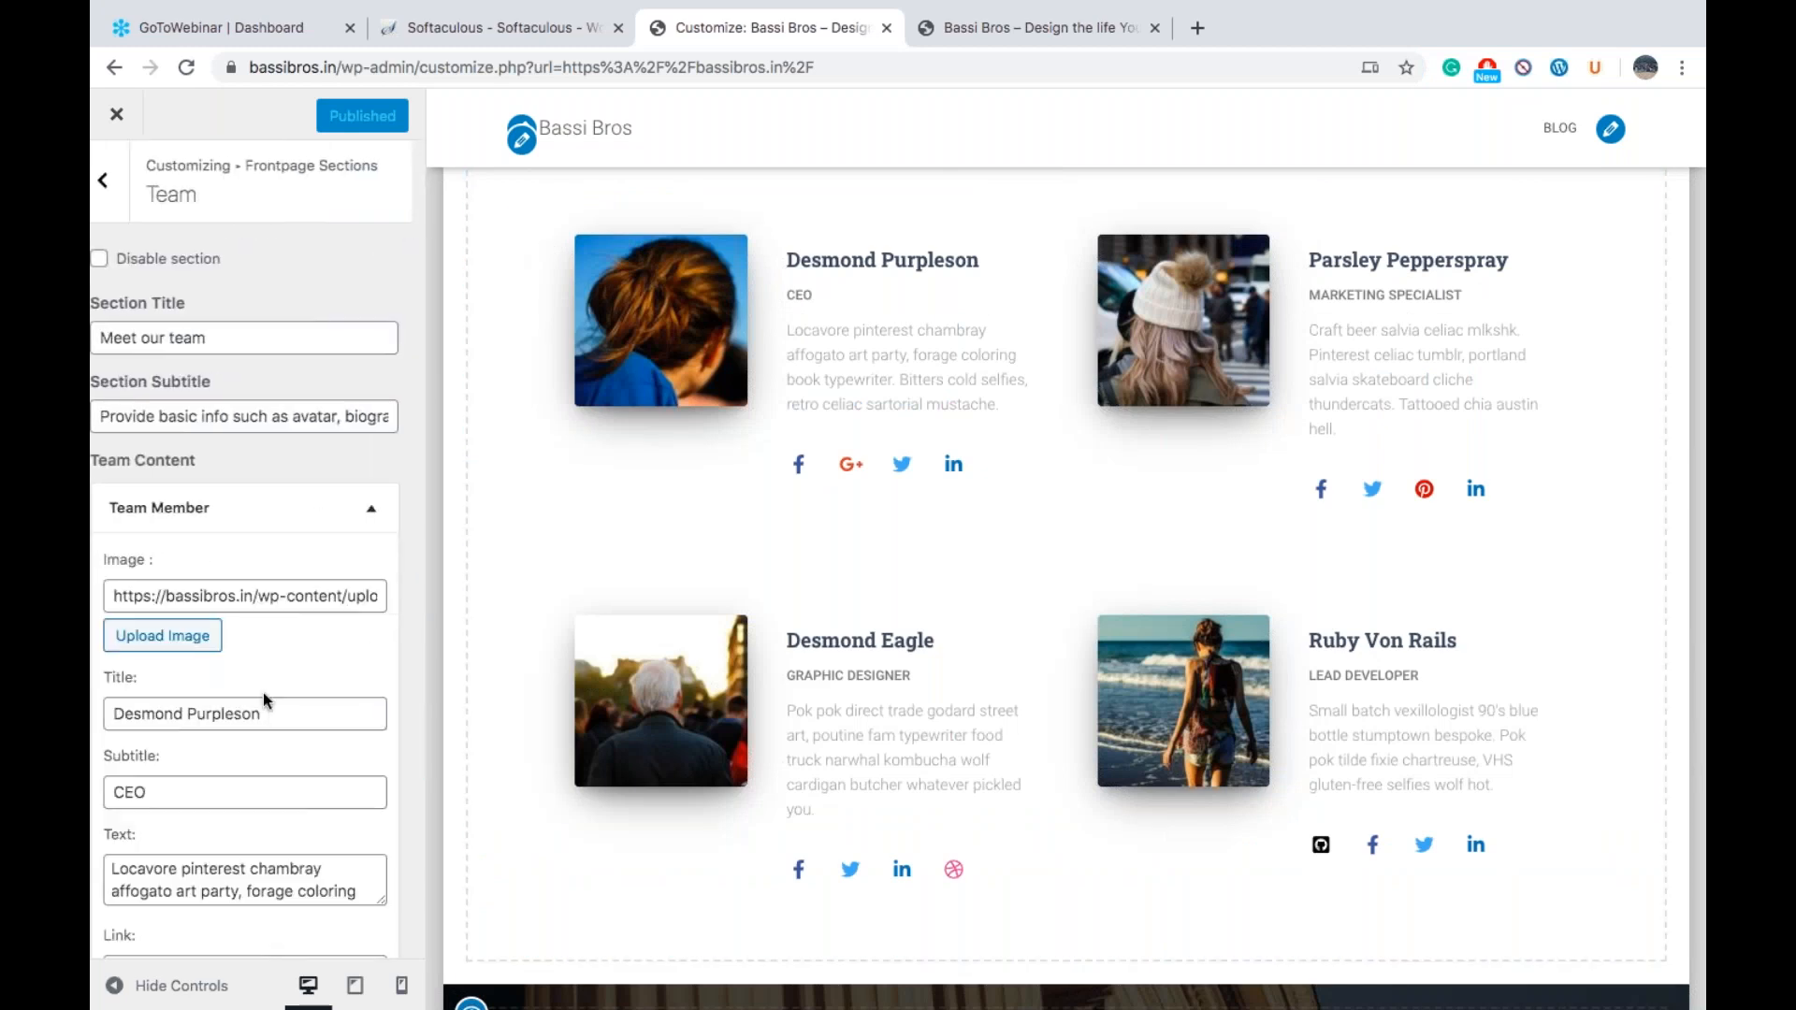
{"action": "scroll", "coordinate": [305, 589], "scroll_direction": "down", "scroll_amount": 1}
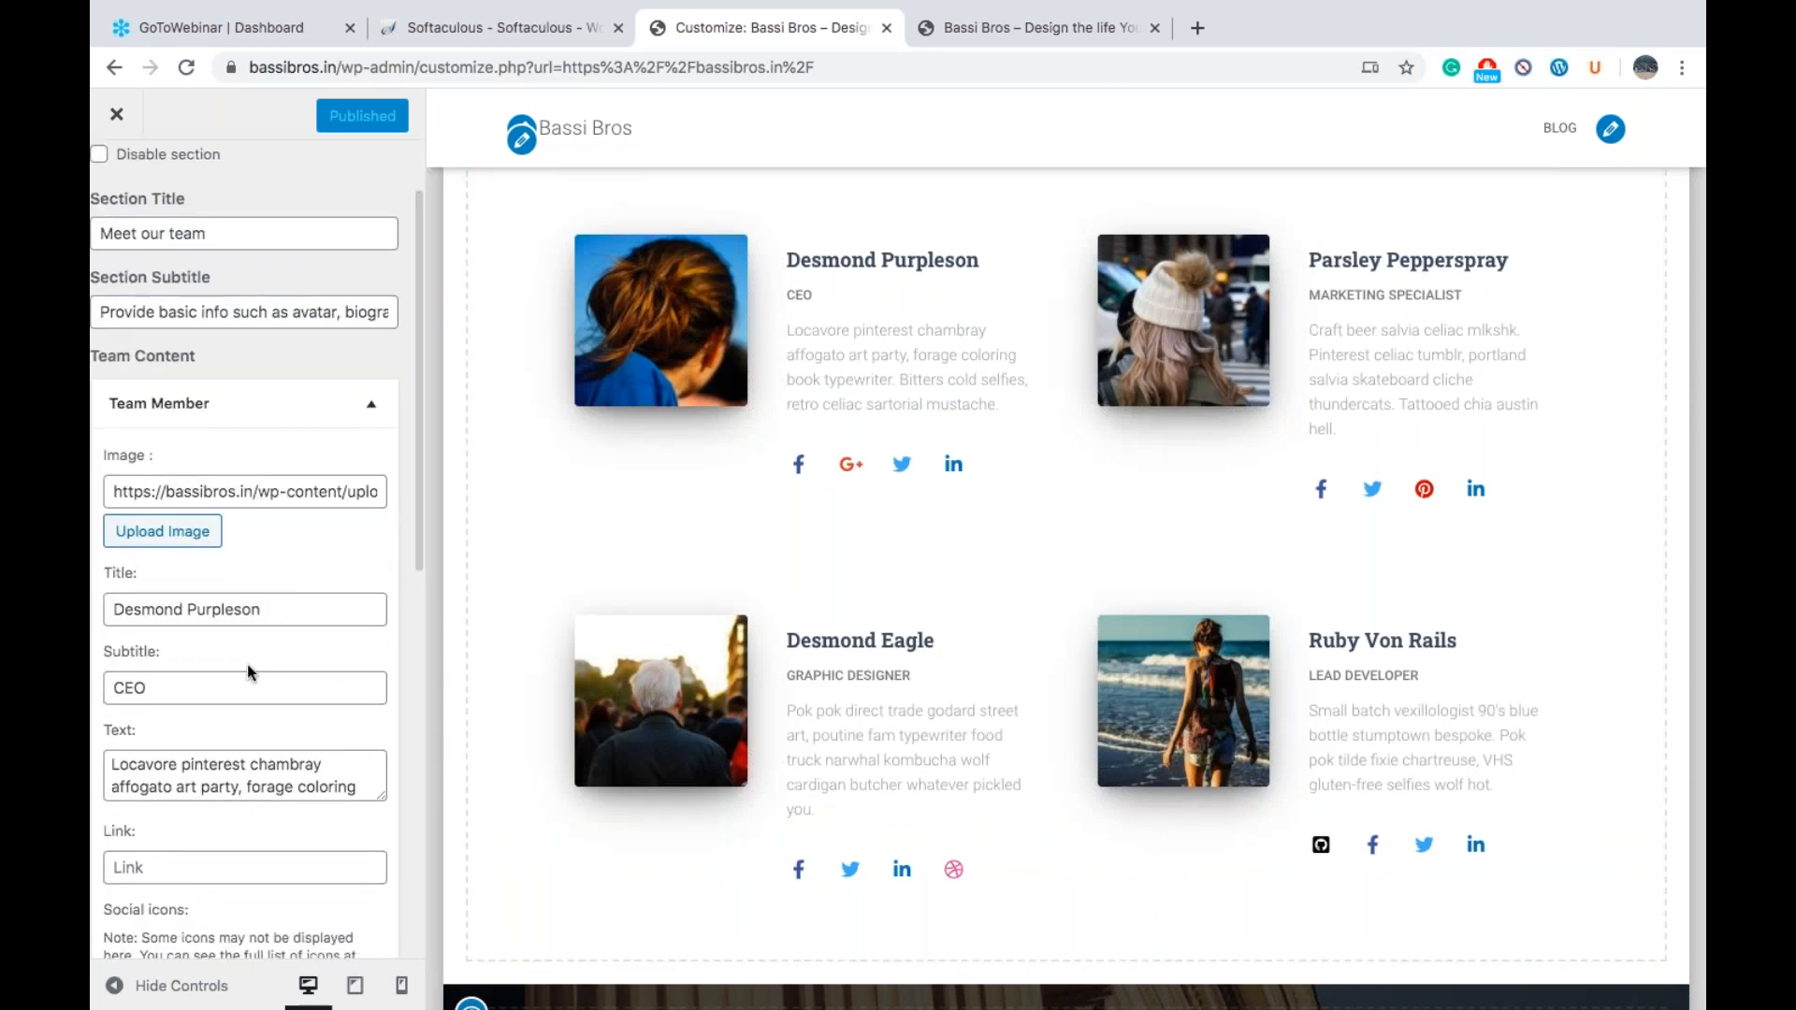
Replace the CEO's Title field with the new team member's name and publish
{"action": "double_click", "coordinate": [270, 608]}
{"action": "key", "text": "ctrl+a"}
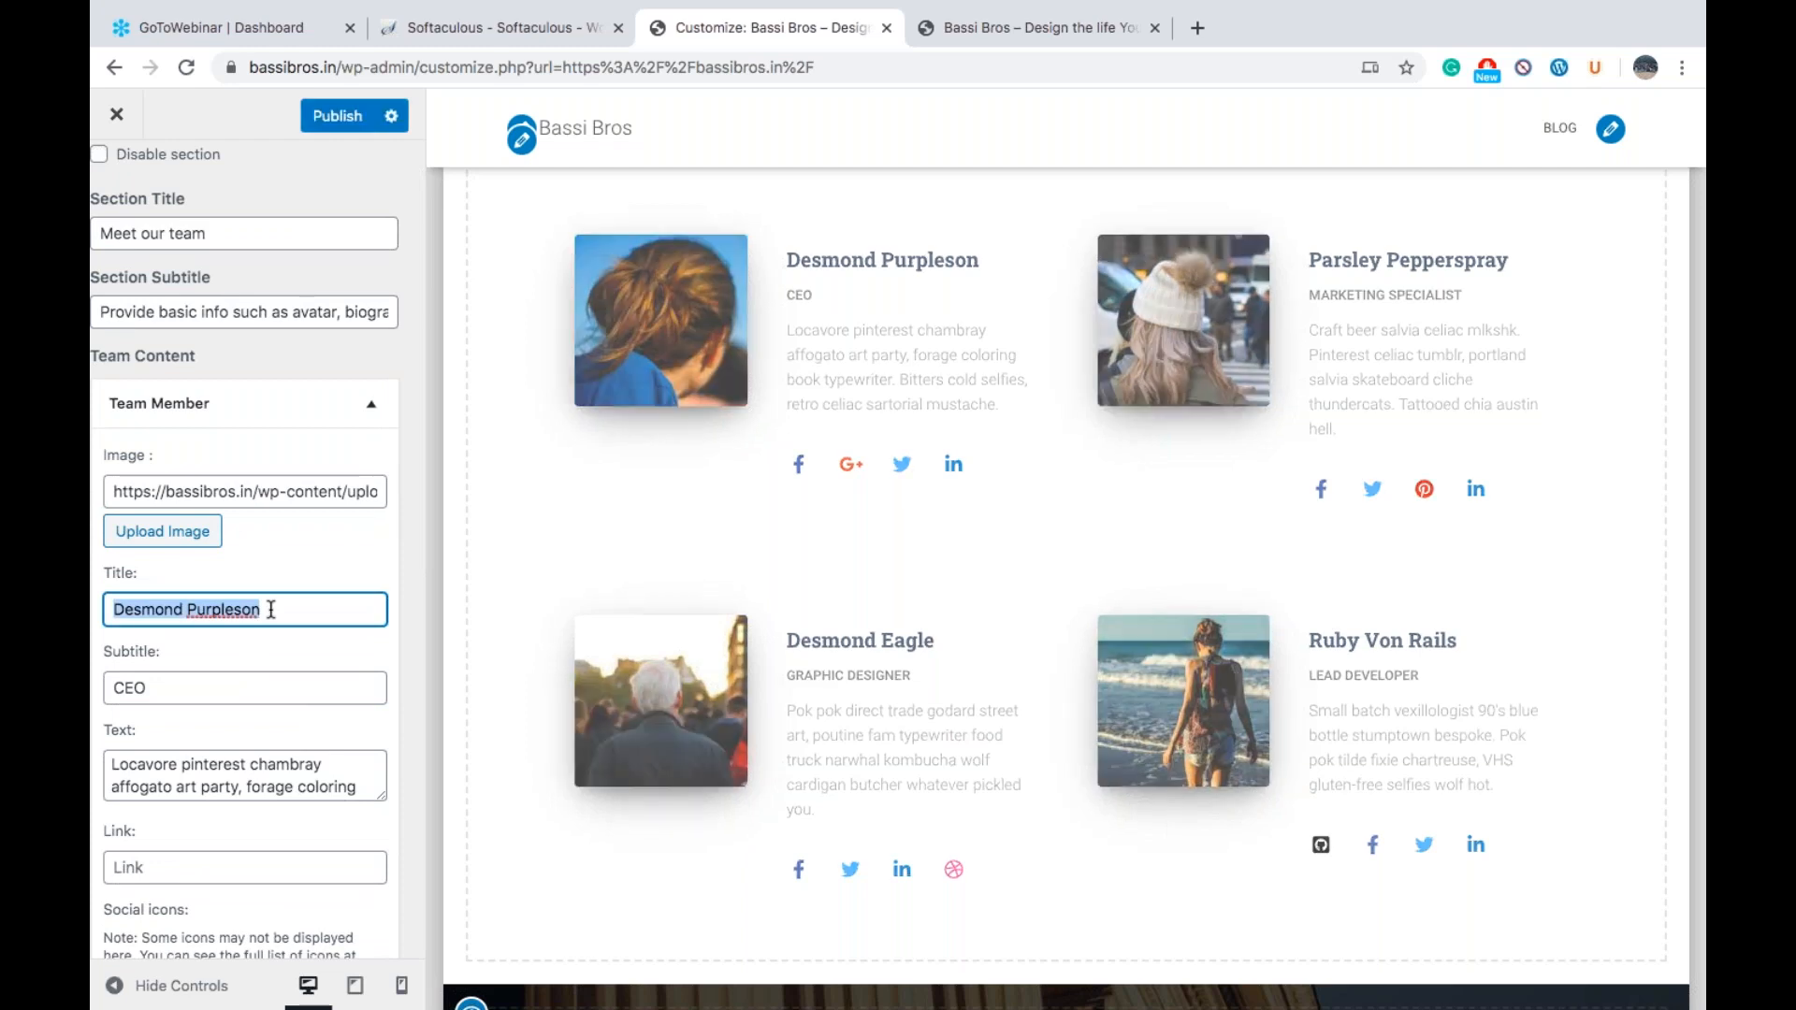
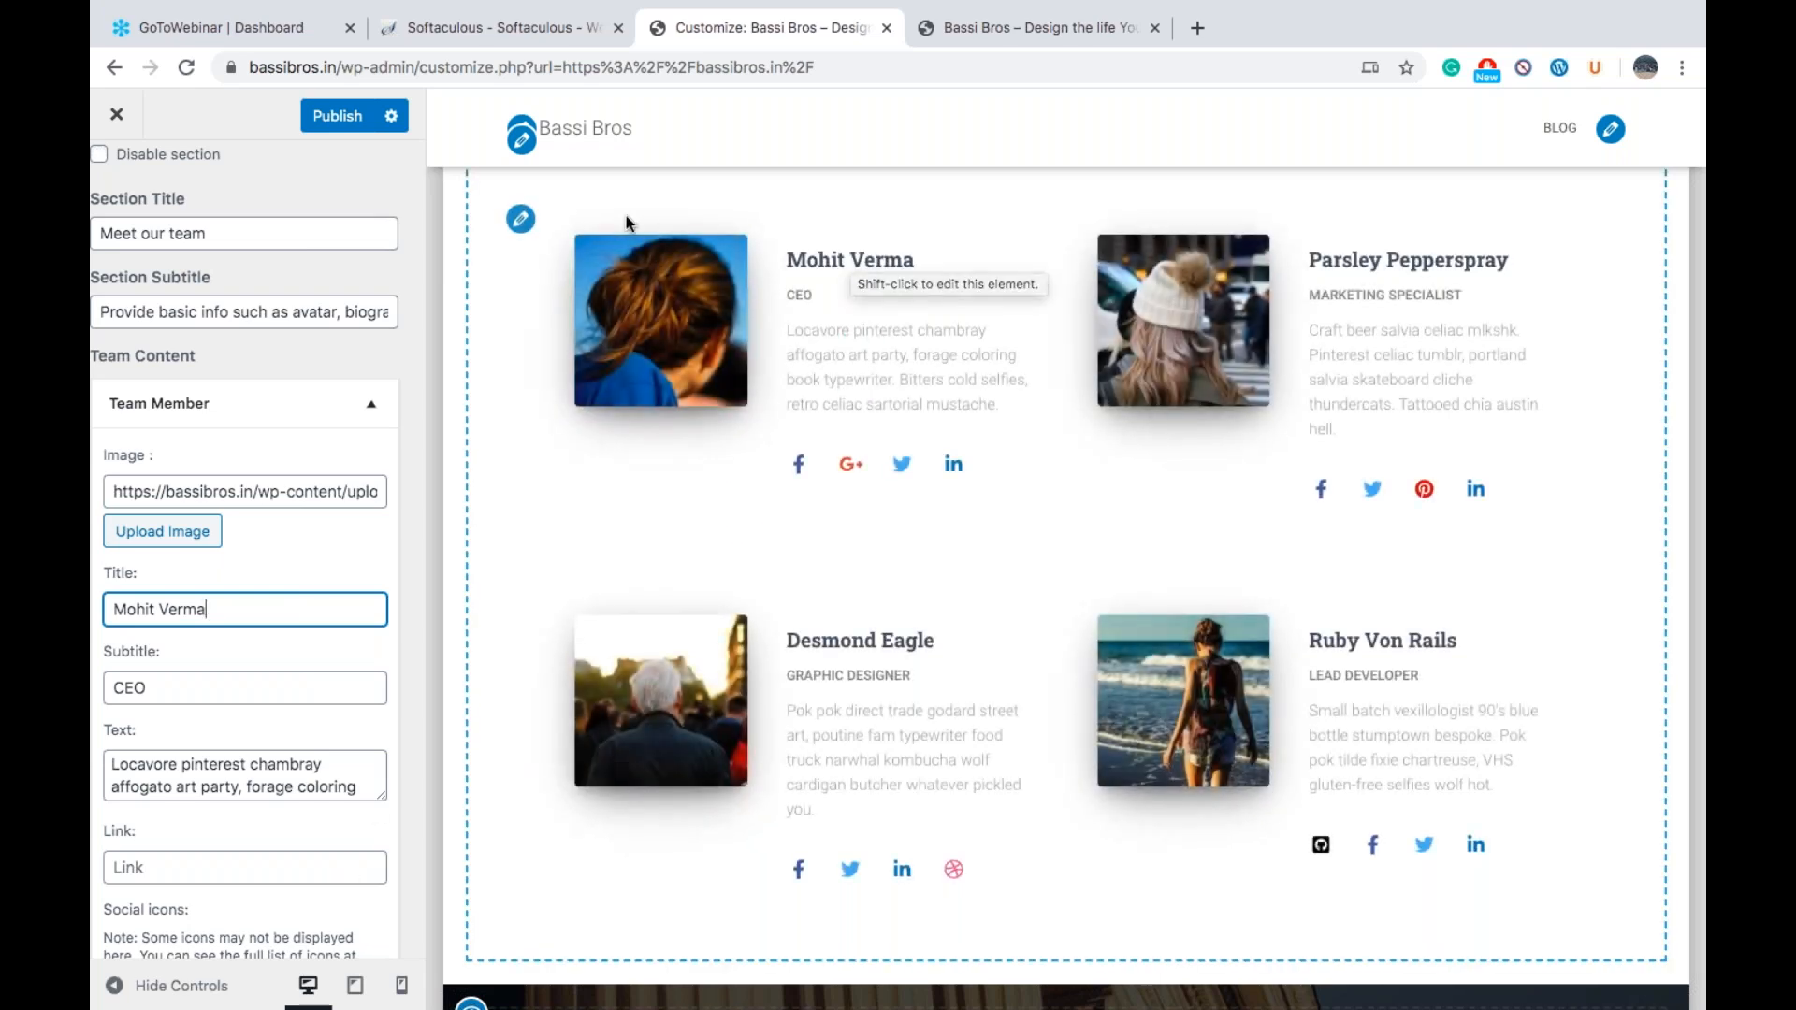
{"action": "left_click", "coordinate": [336, 116]}
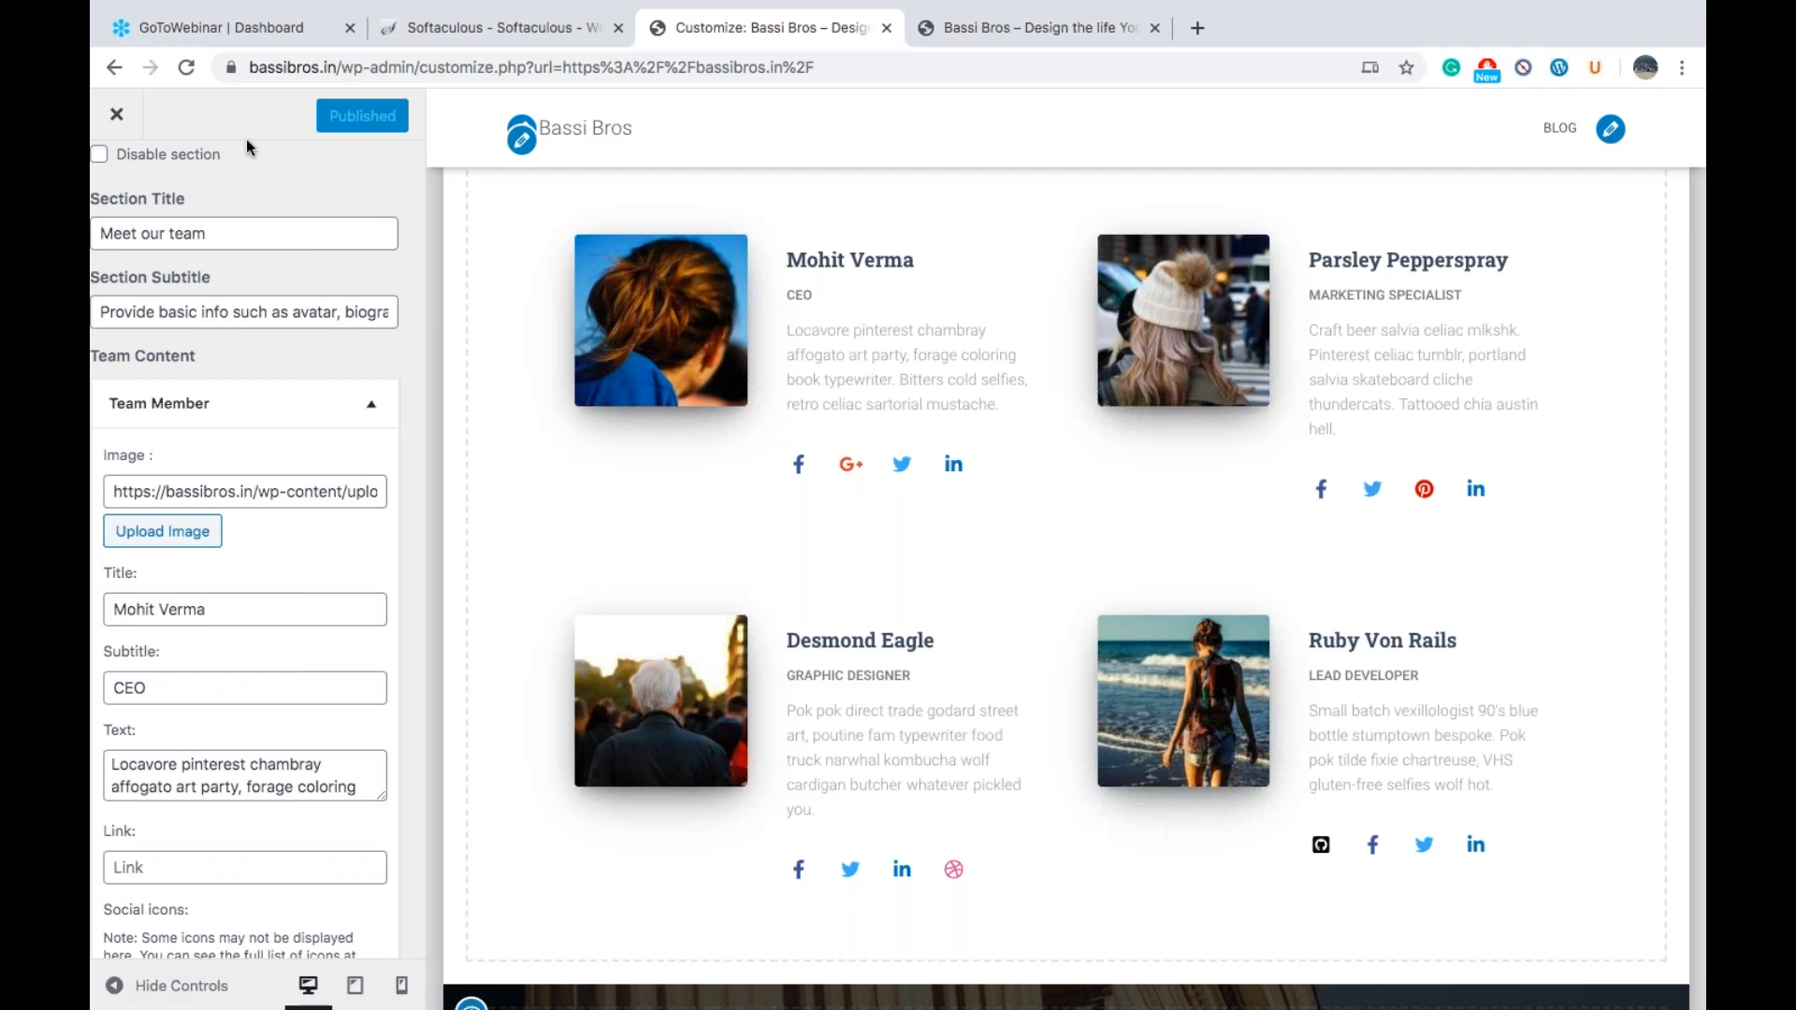
Close the Customizer and go from the front page to the Bassi Bros admin Dashboard
{"action": "left_click", "coordinate": [117, 115]}
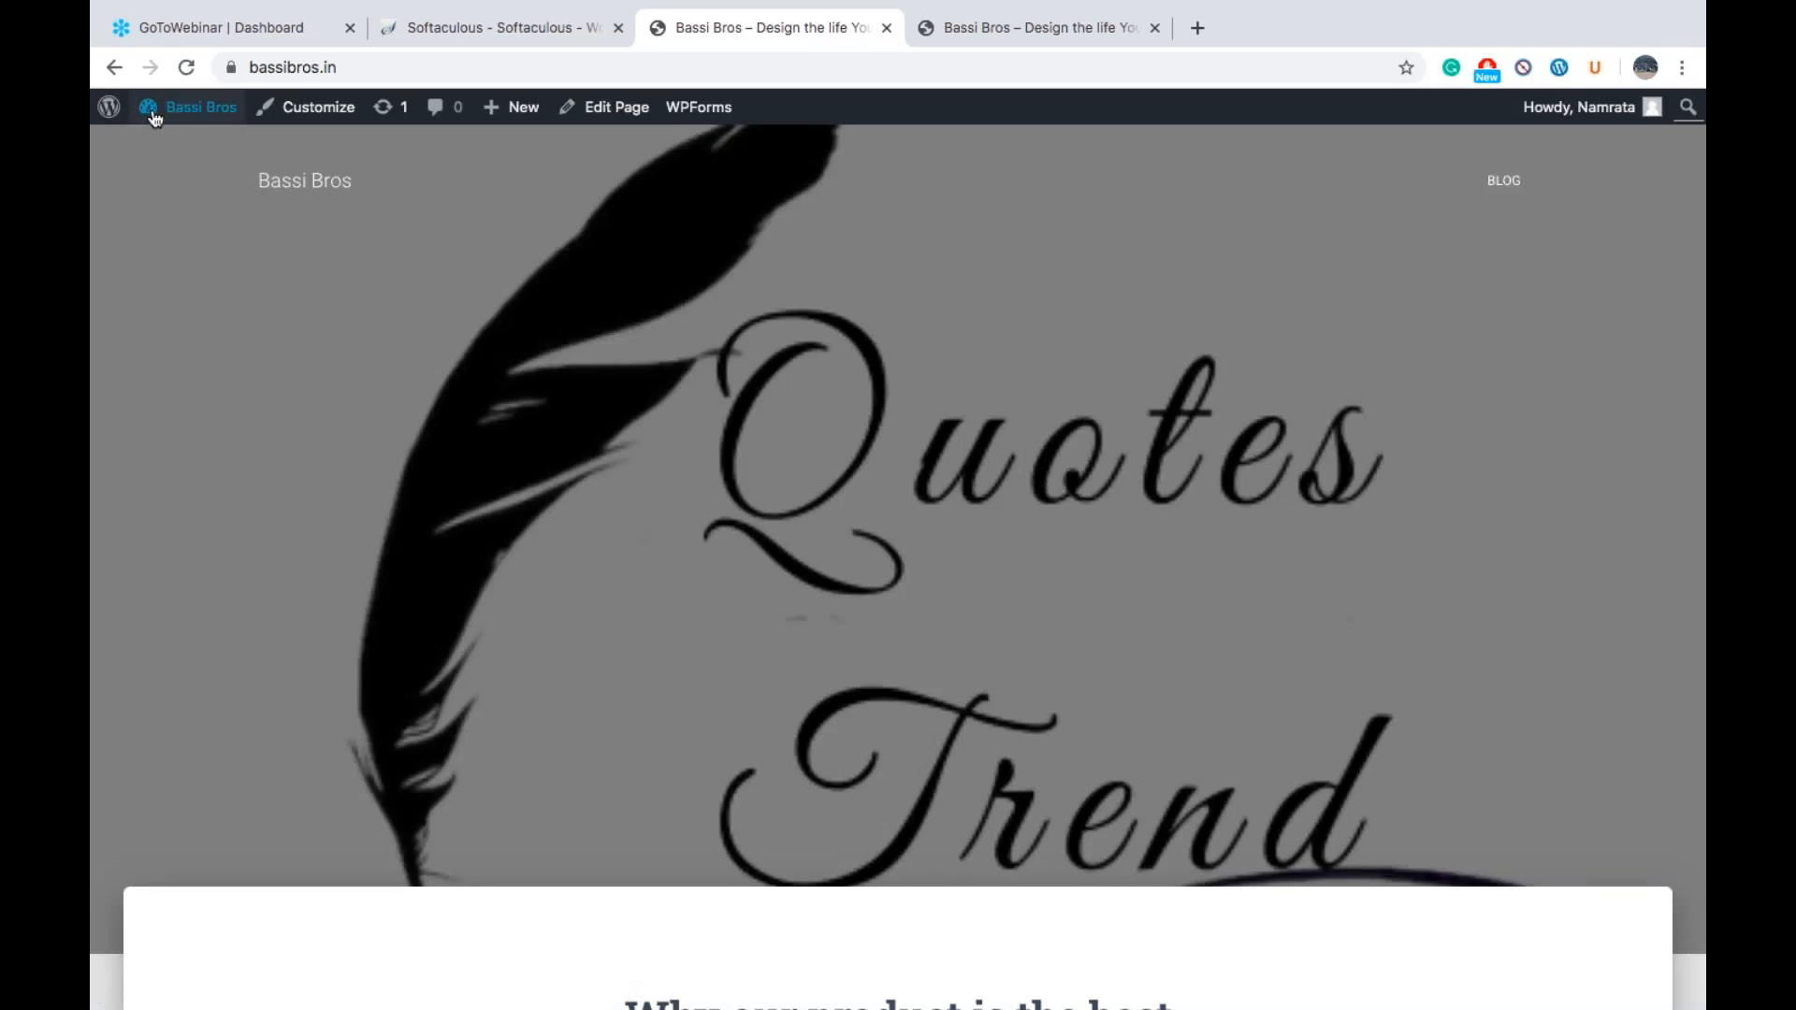
{"action": "left_click", "coordinate": [150, 147]}
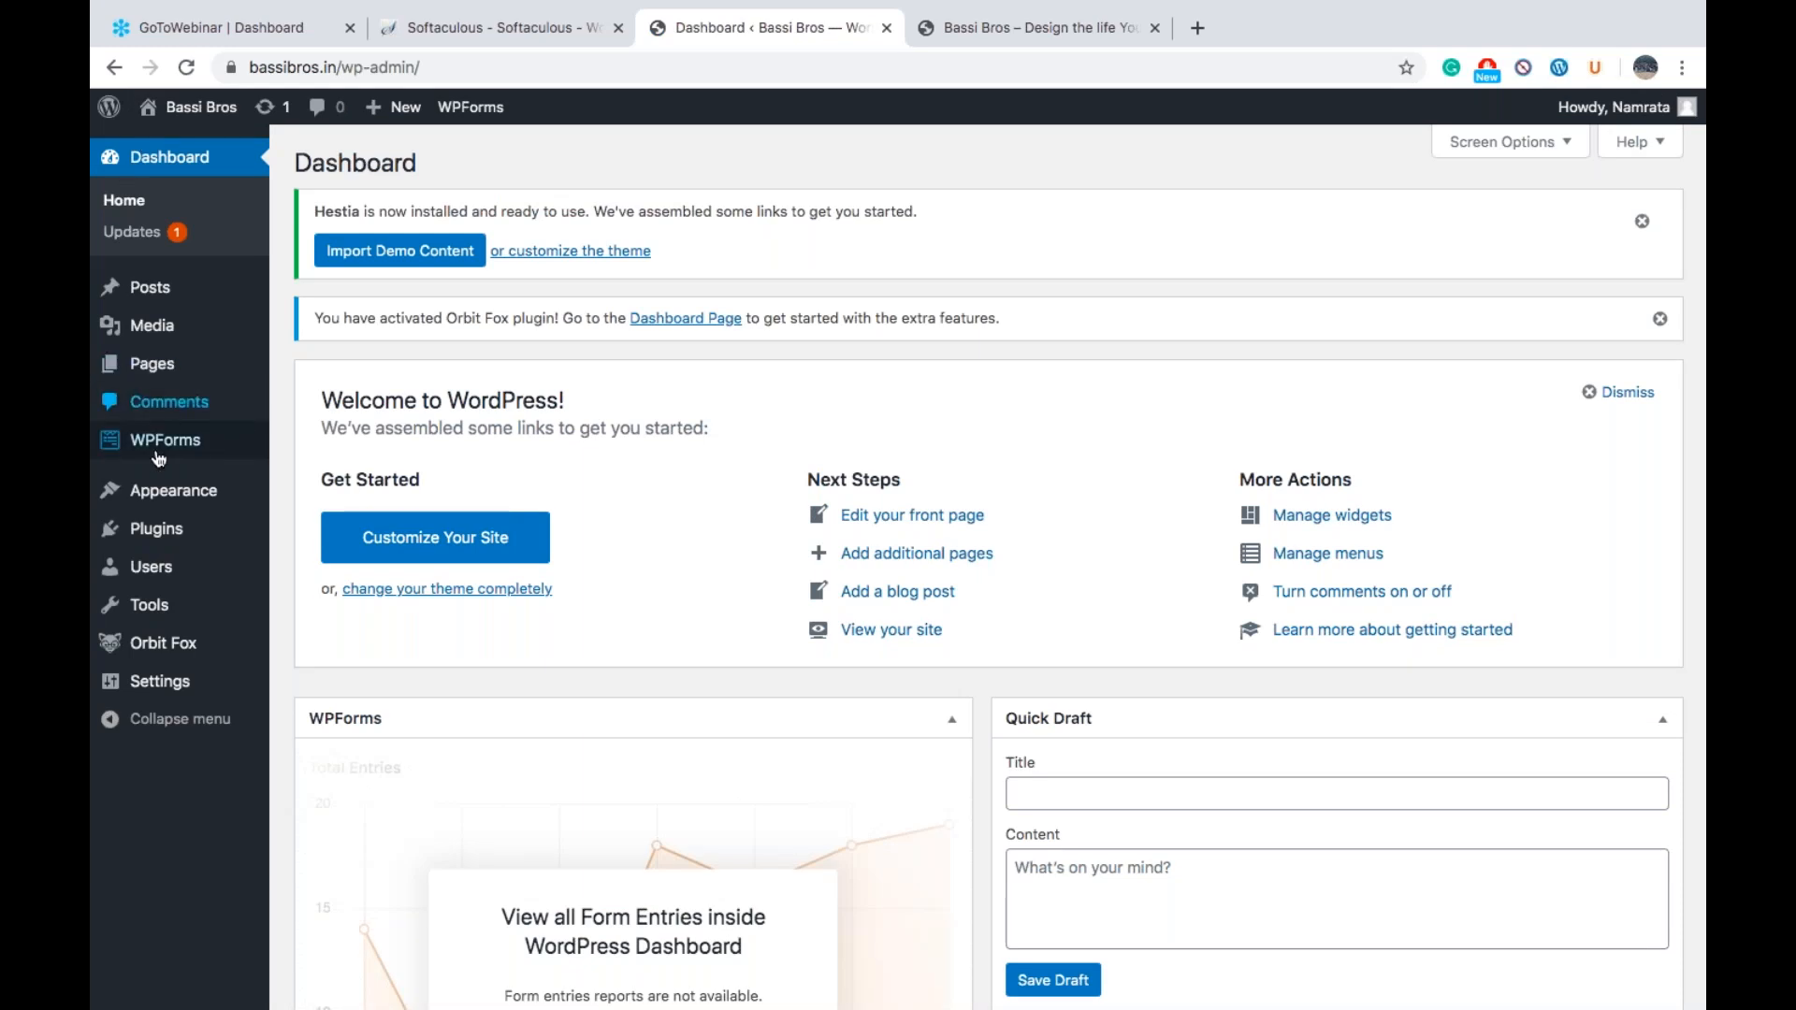
Review the Plugins, Users and Settings submenus, then return to the PowerPoint demo-session contents slide
{"action": "mouse_move", "coordinate": [160, 533]}
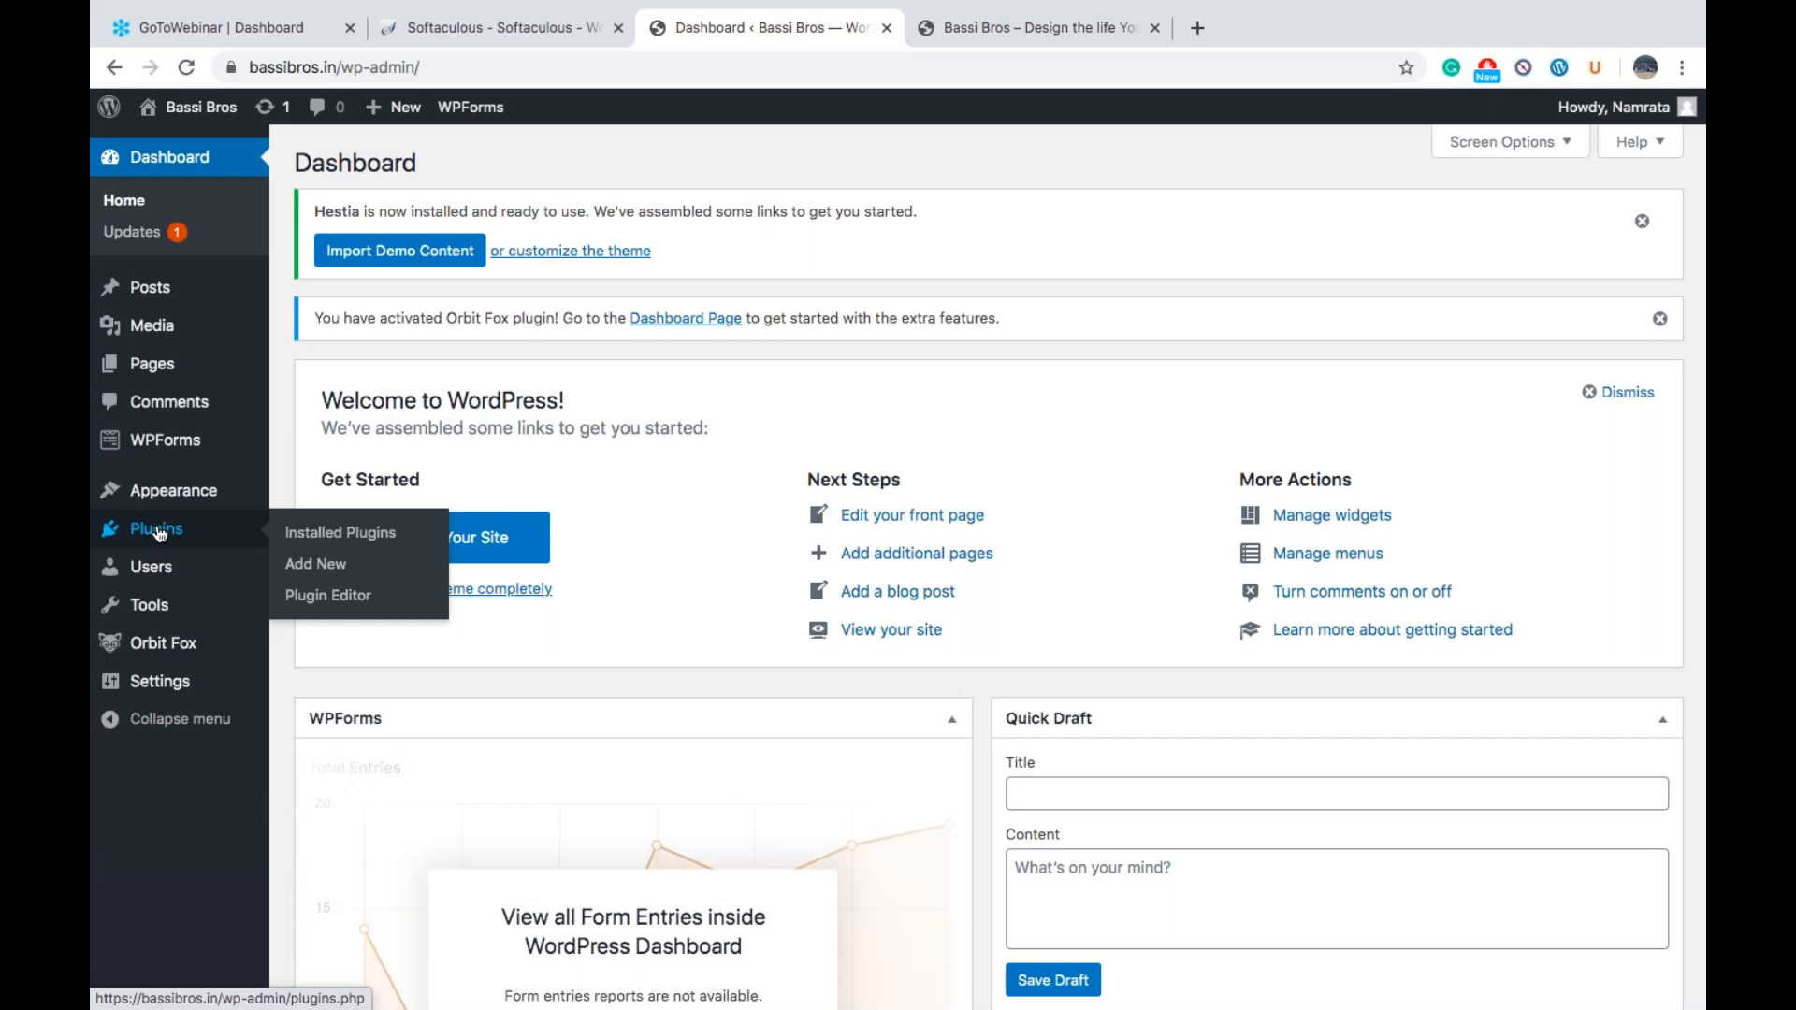
{"action": "mouse_move", "coordinate": [161, 568]}
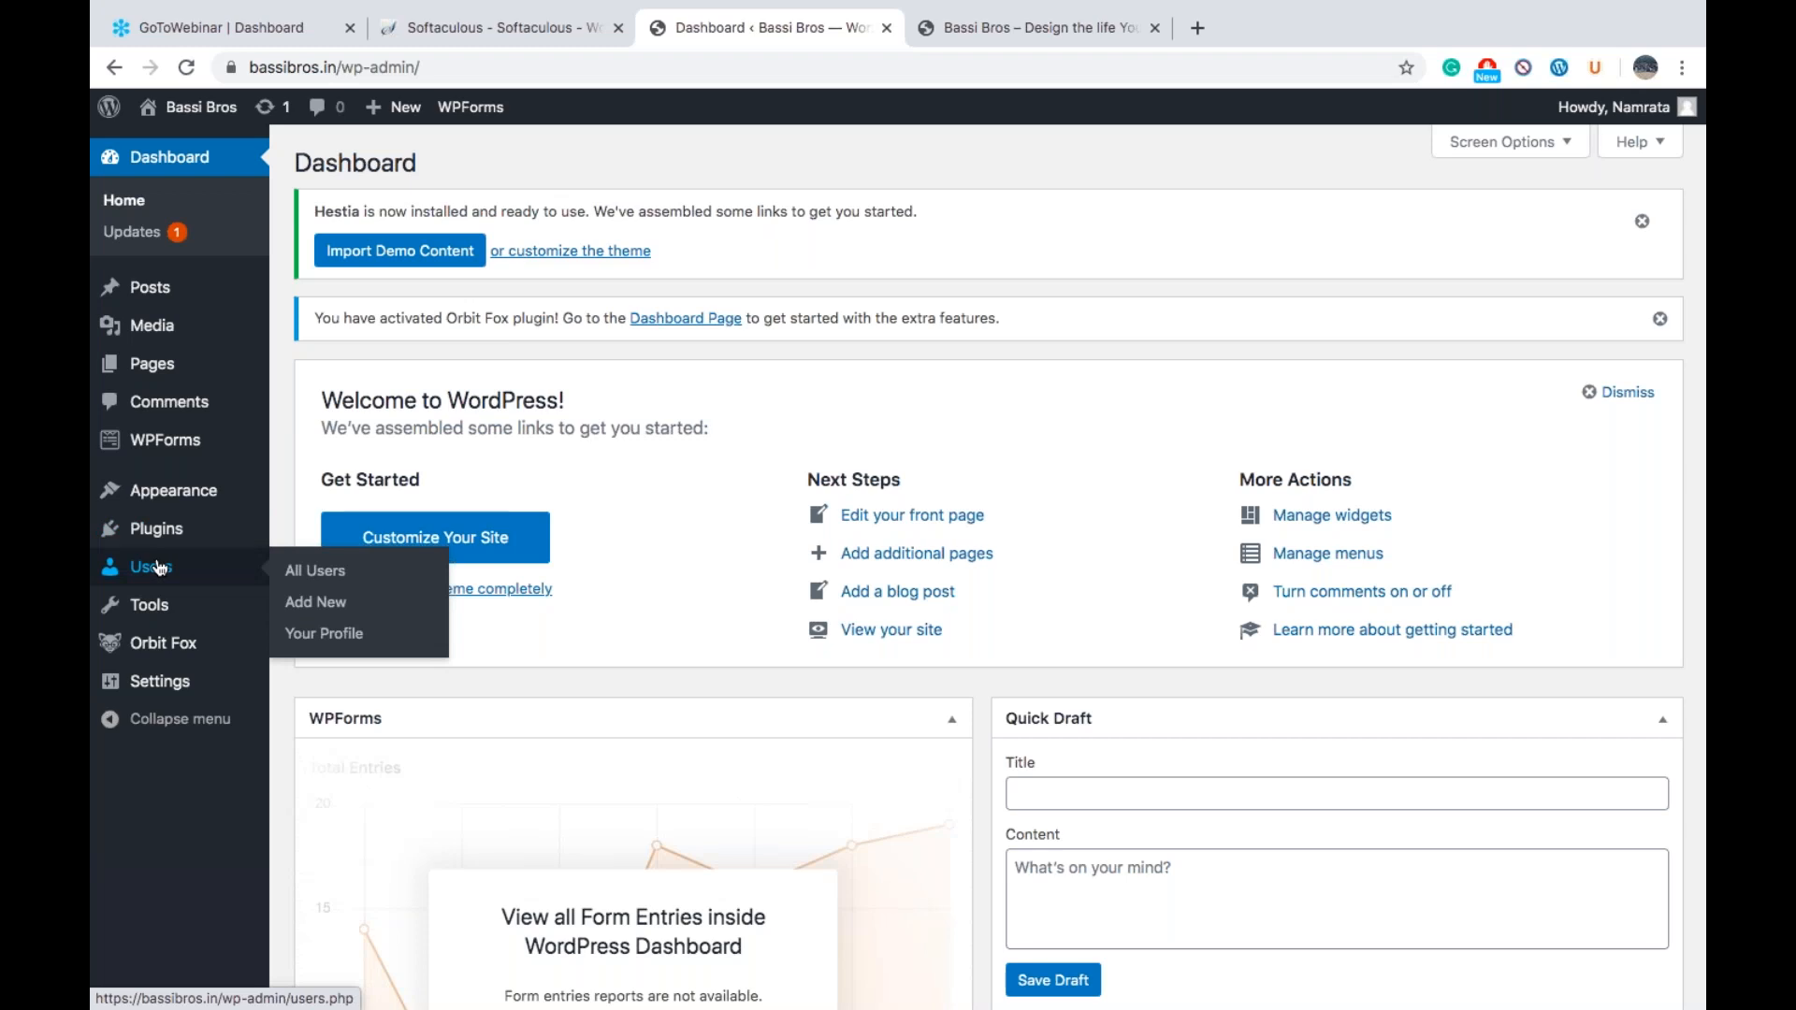
{"action": "mouse_move", "coordinate": [206, 681]}
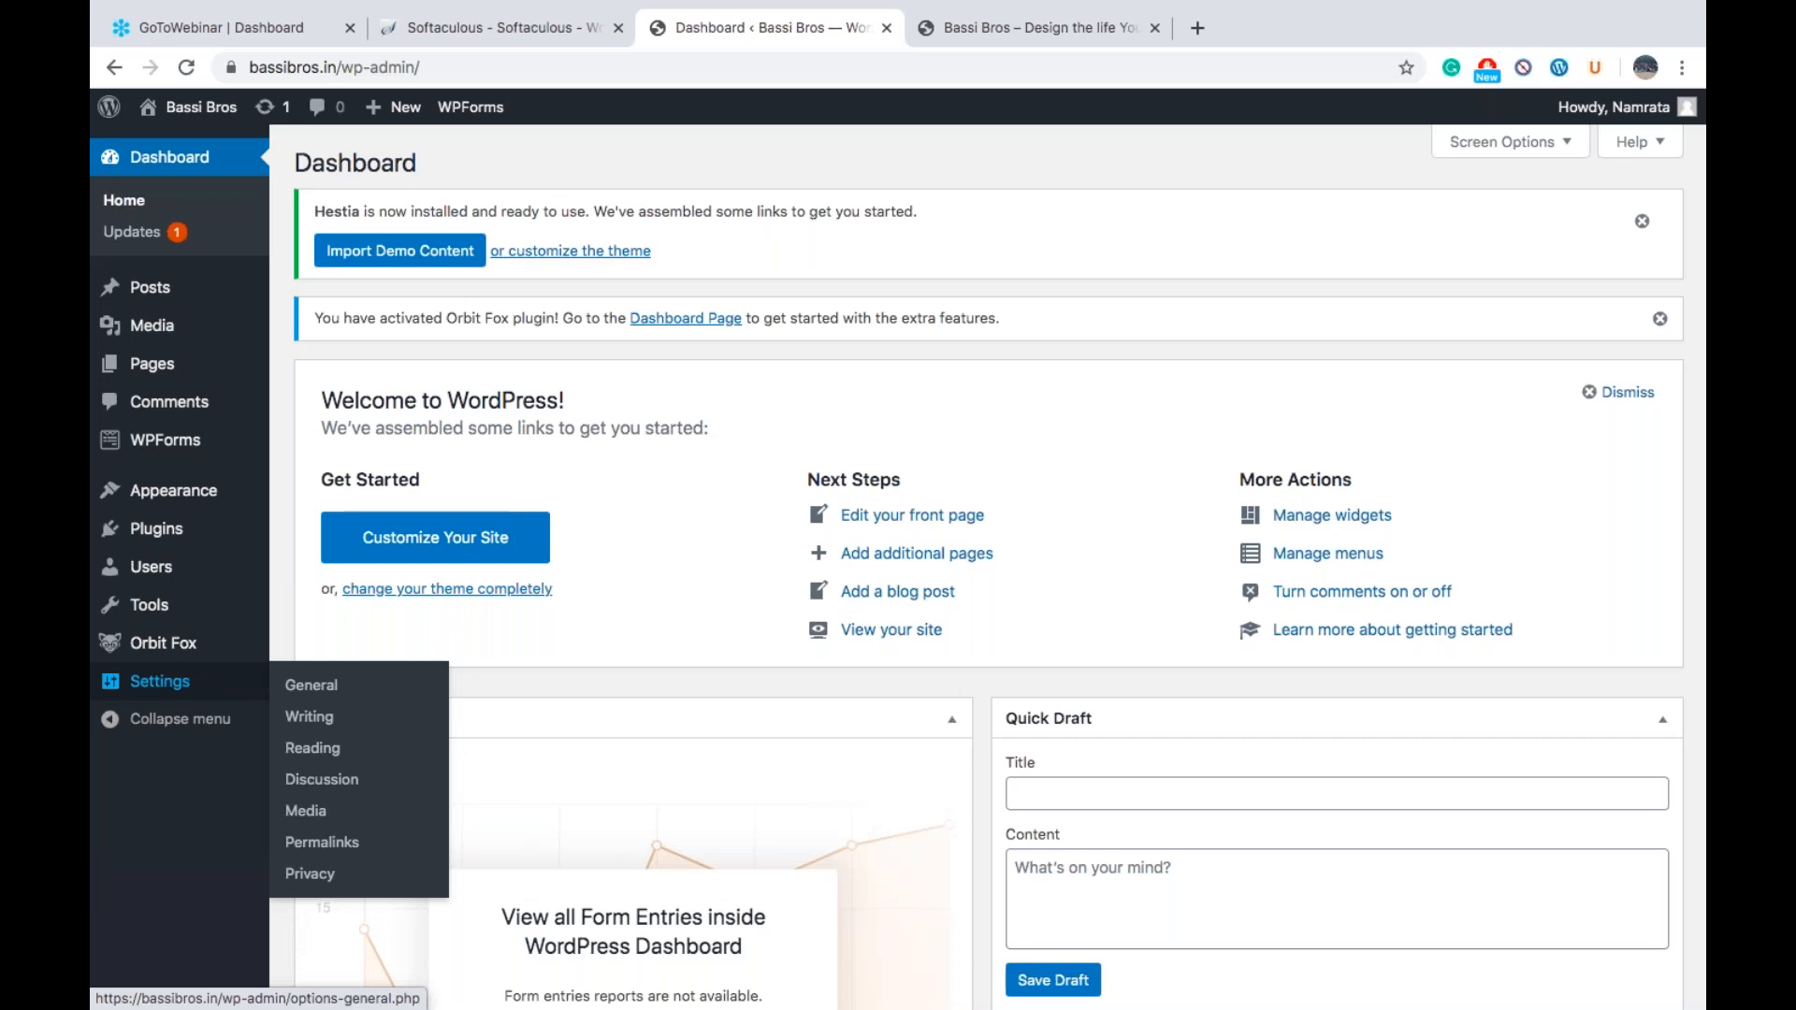
{"action": "mouse_move", "coordinate": [1452, 1008]}
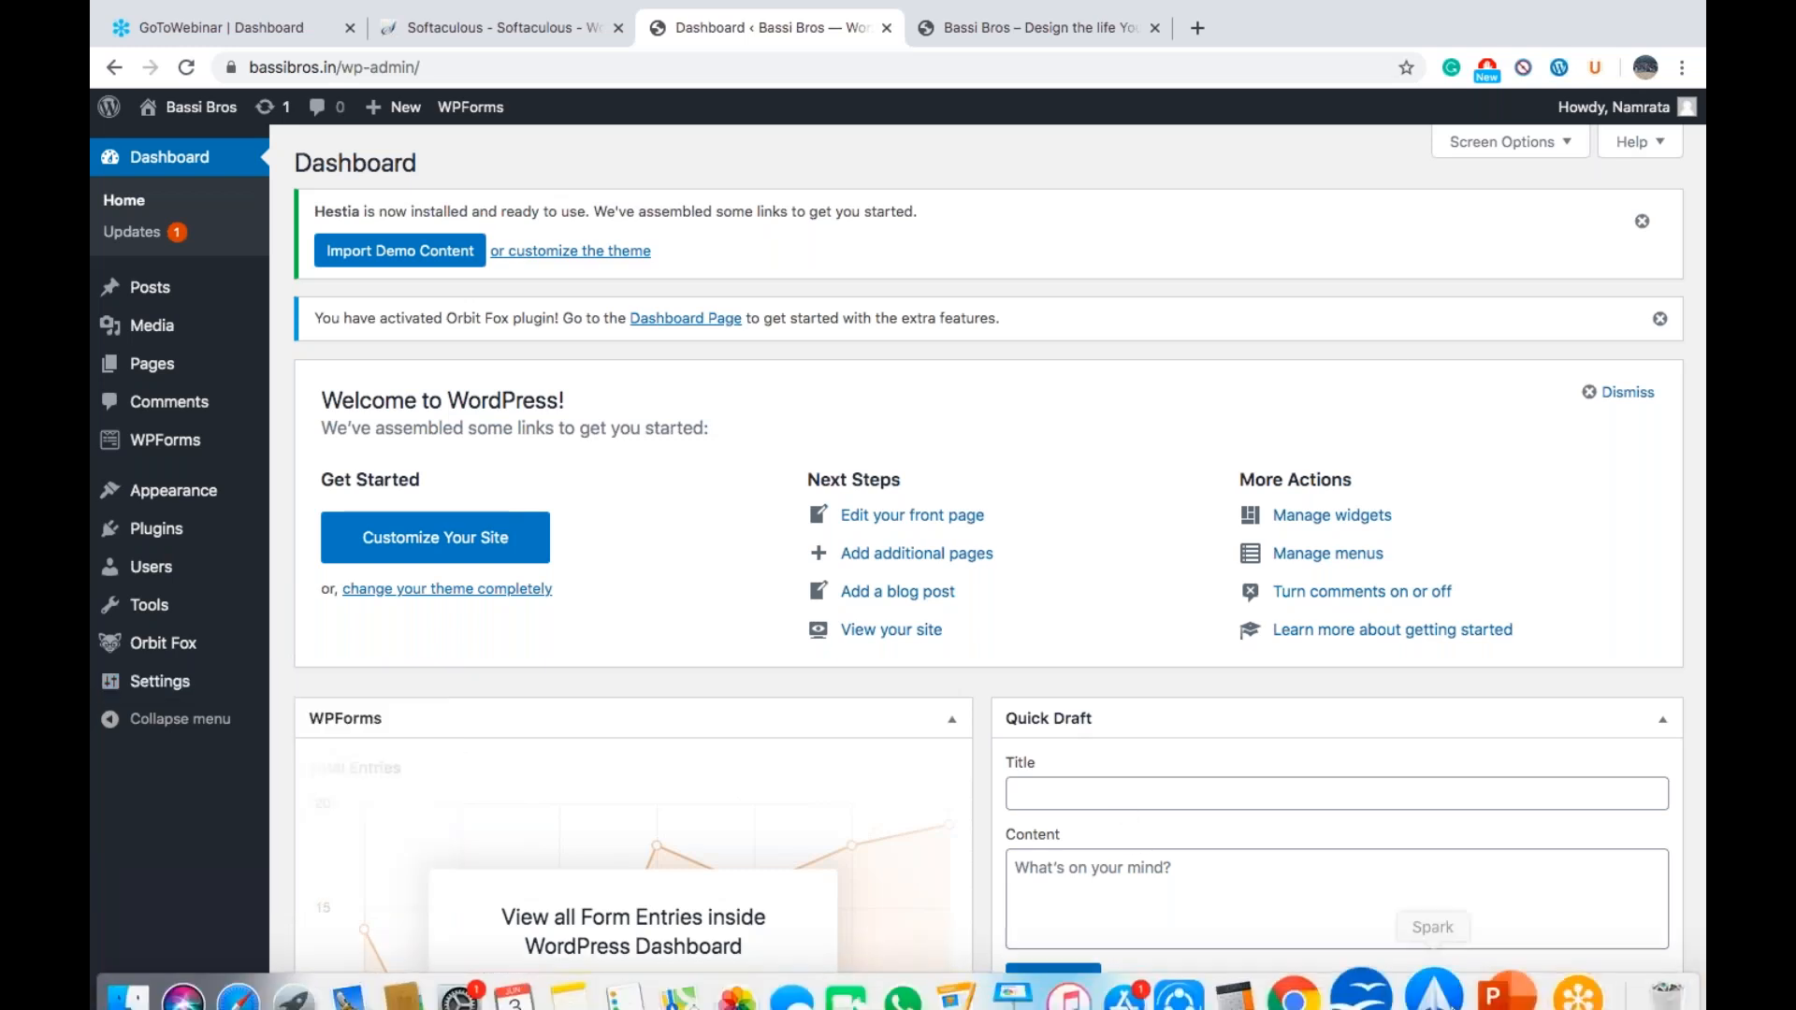
{"action": "left_click", "coordinate": [1499, 956]}
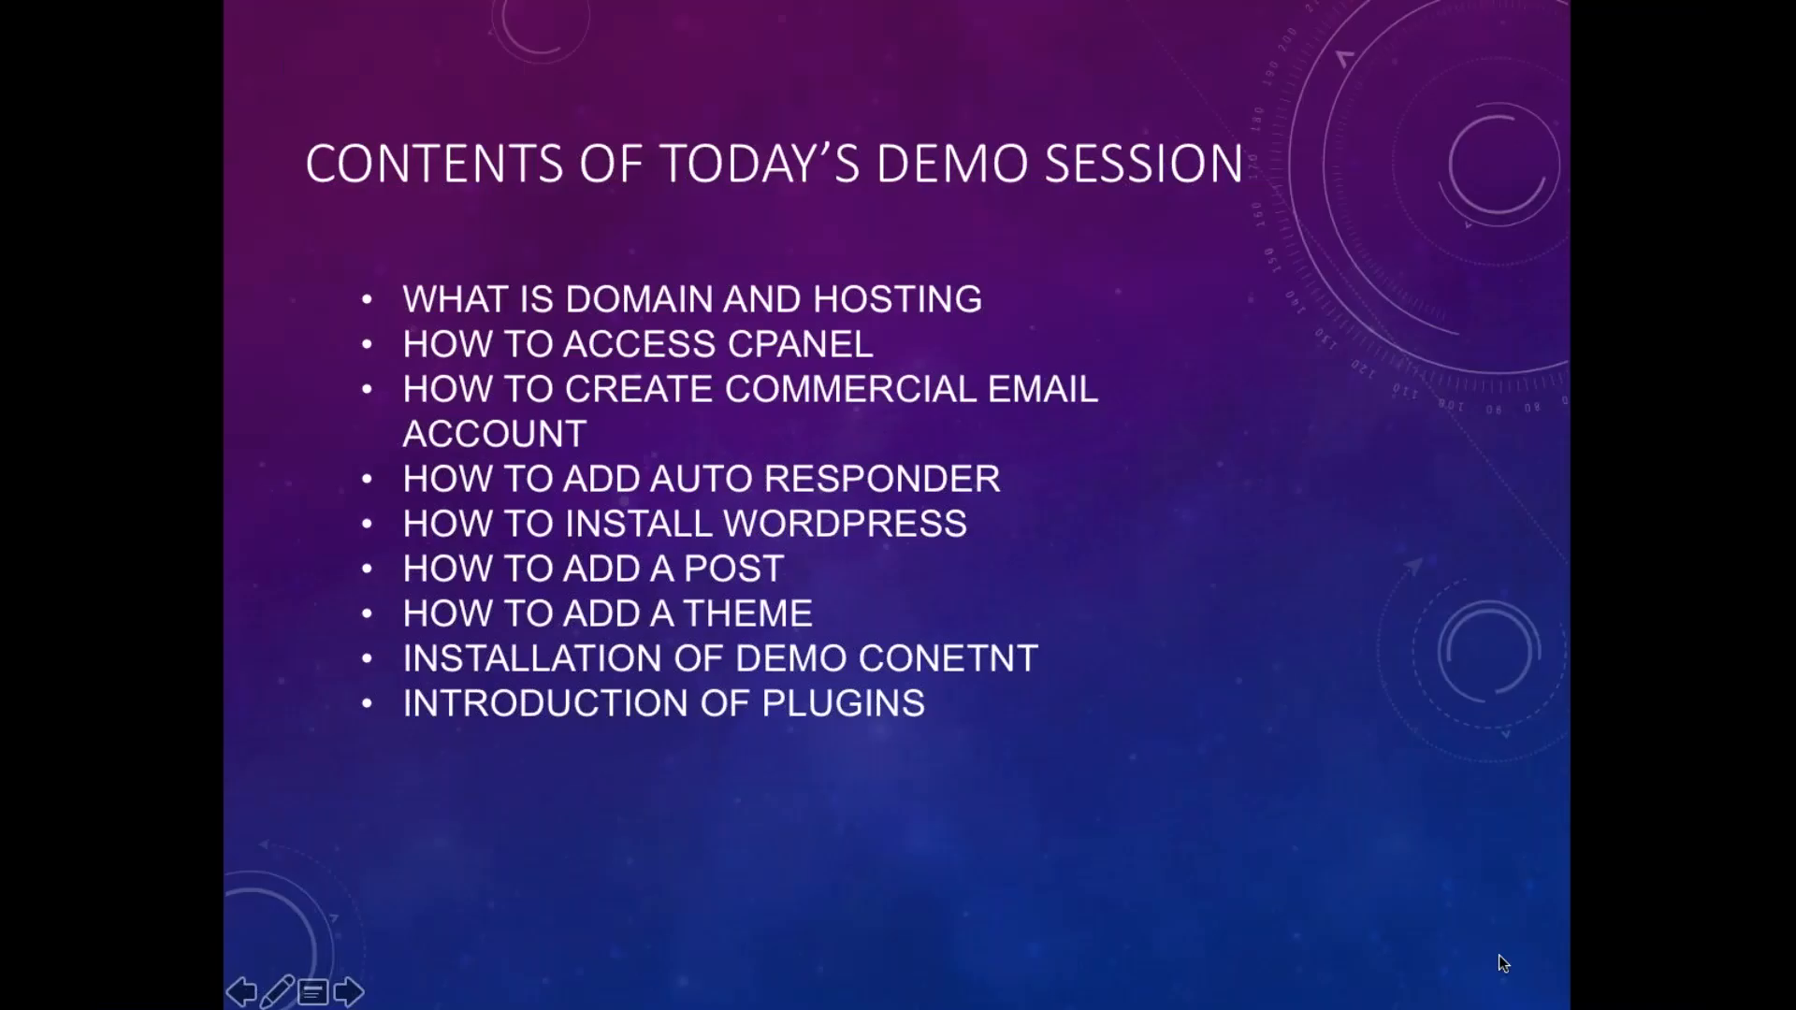